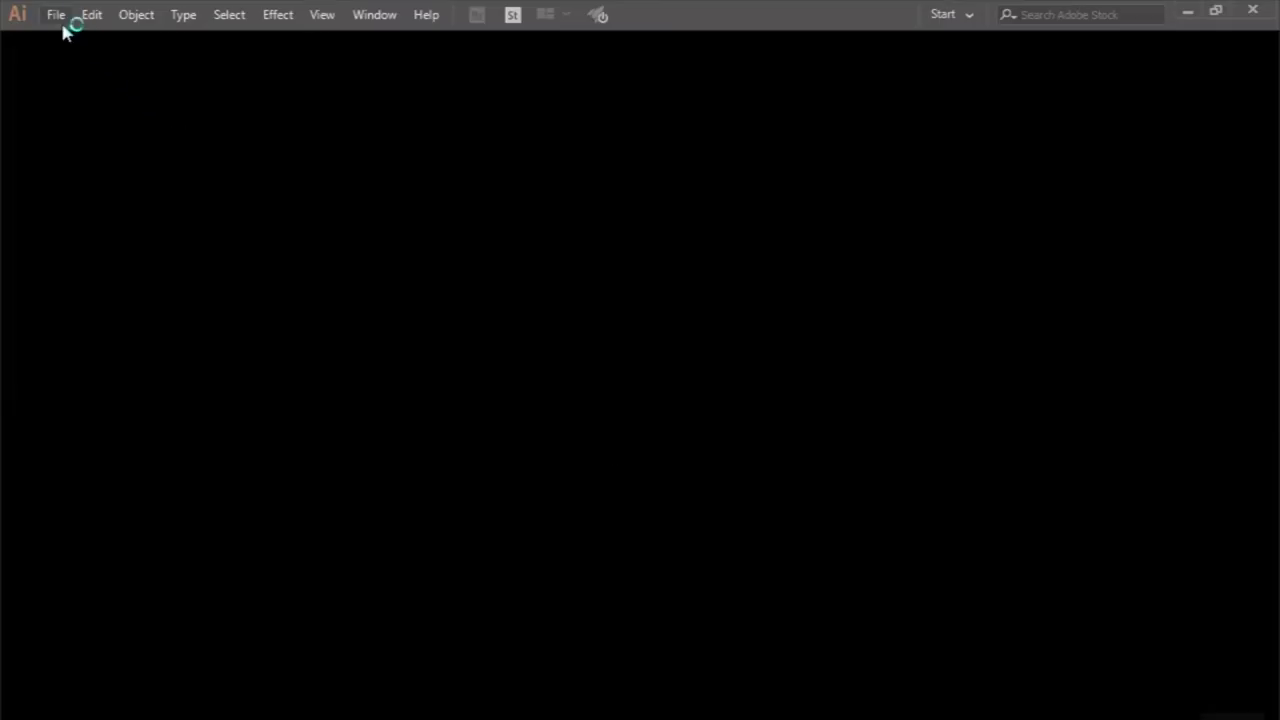
- Start a new document from File > New and dismiss the Windows colour-scheme notice
{"action": "left_click", "coordinate": [56, 15]}
{"action": "left_click", "coordinate": [67, 40]}
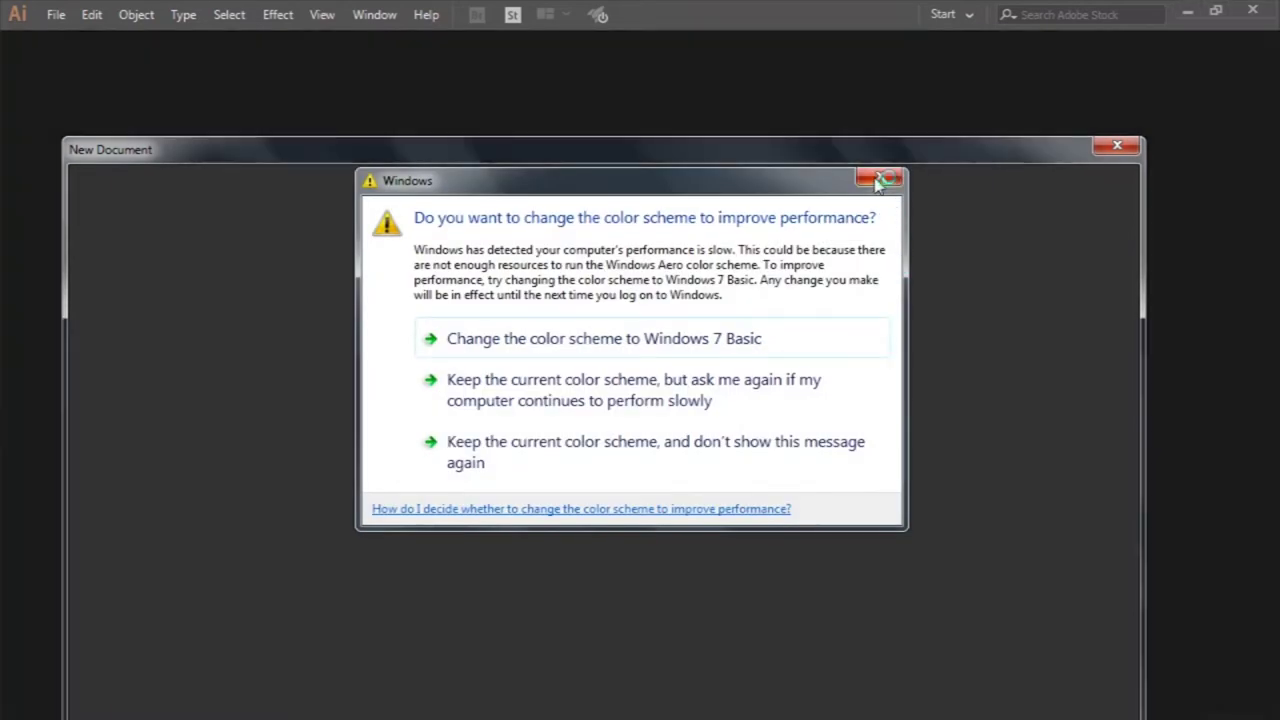
{"action": "left_click", "coordinate": [880, 180]}
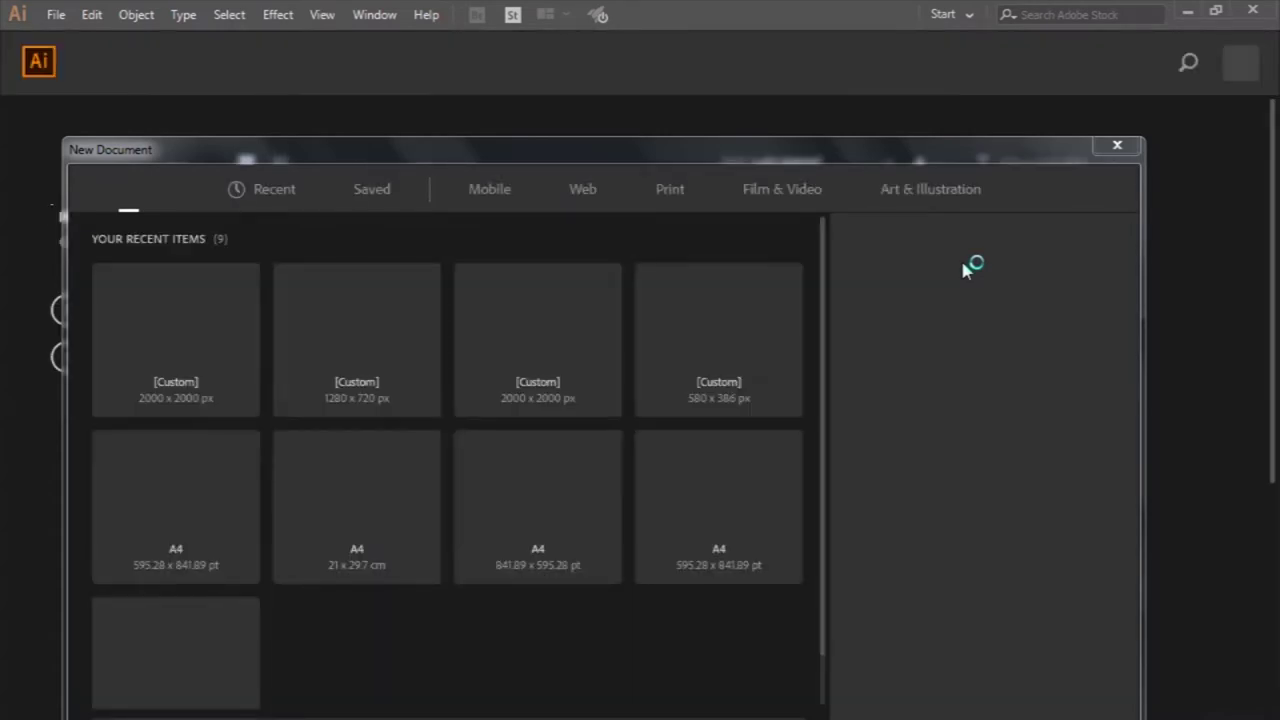
- Name the 2000 x 2000 px preset 'Fashion square banner social media post' and create the document
{"action": "double_click", "coordinate": [936, 276]}
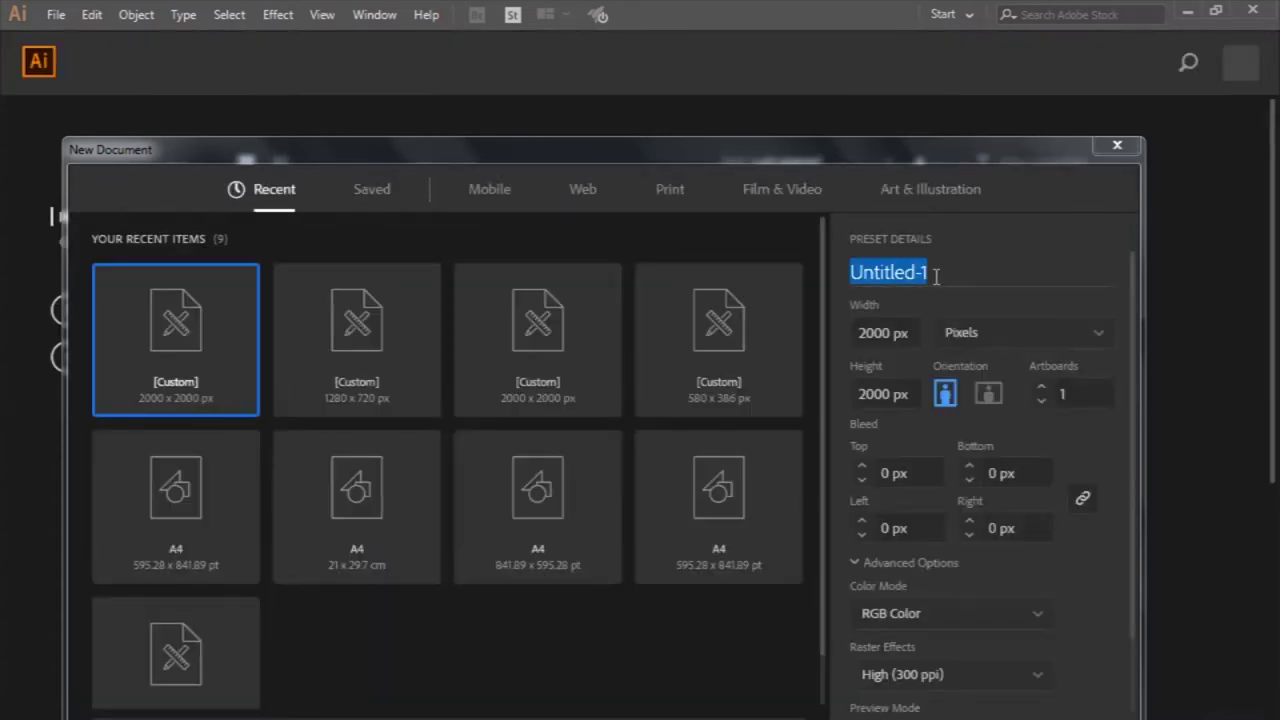
{"action": "type", "text": "Fashion "}
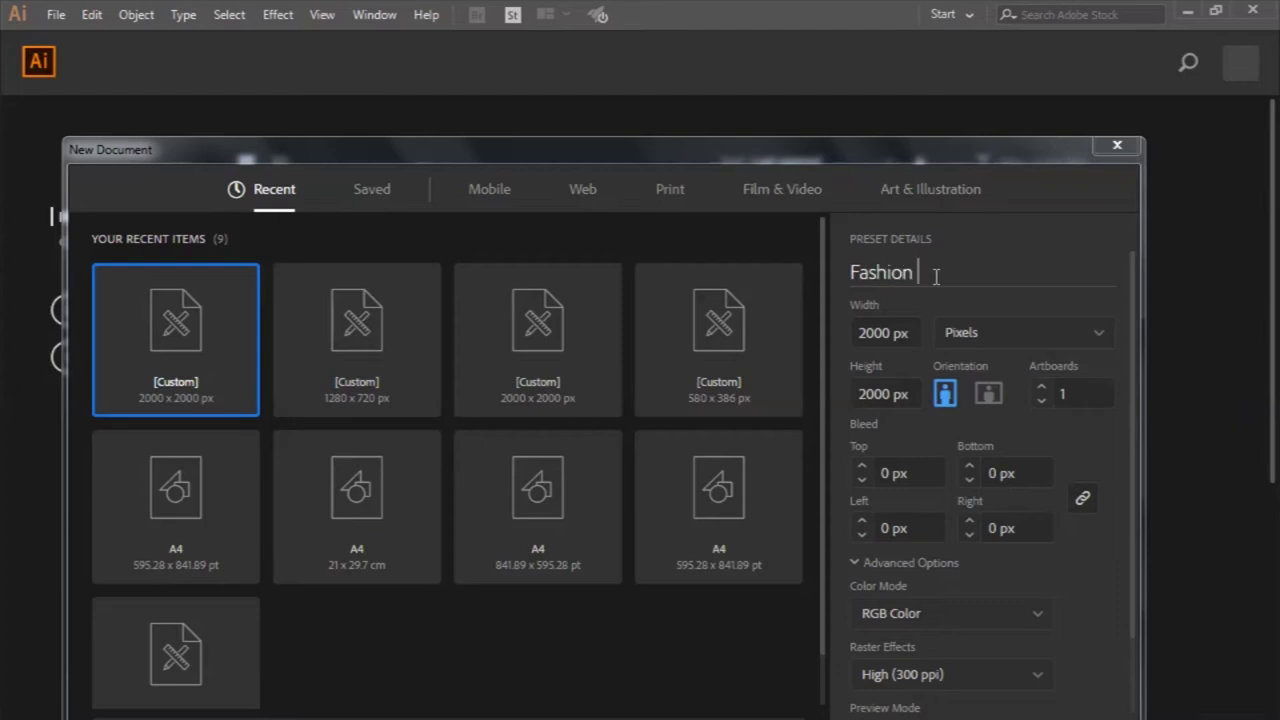
{"action": "type", "text": "square banner social media post"}
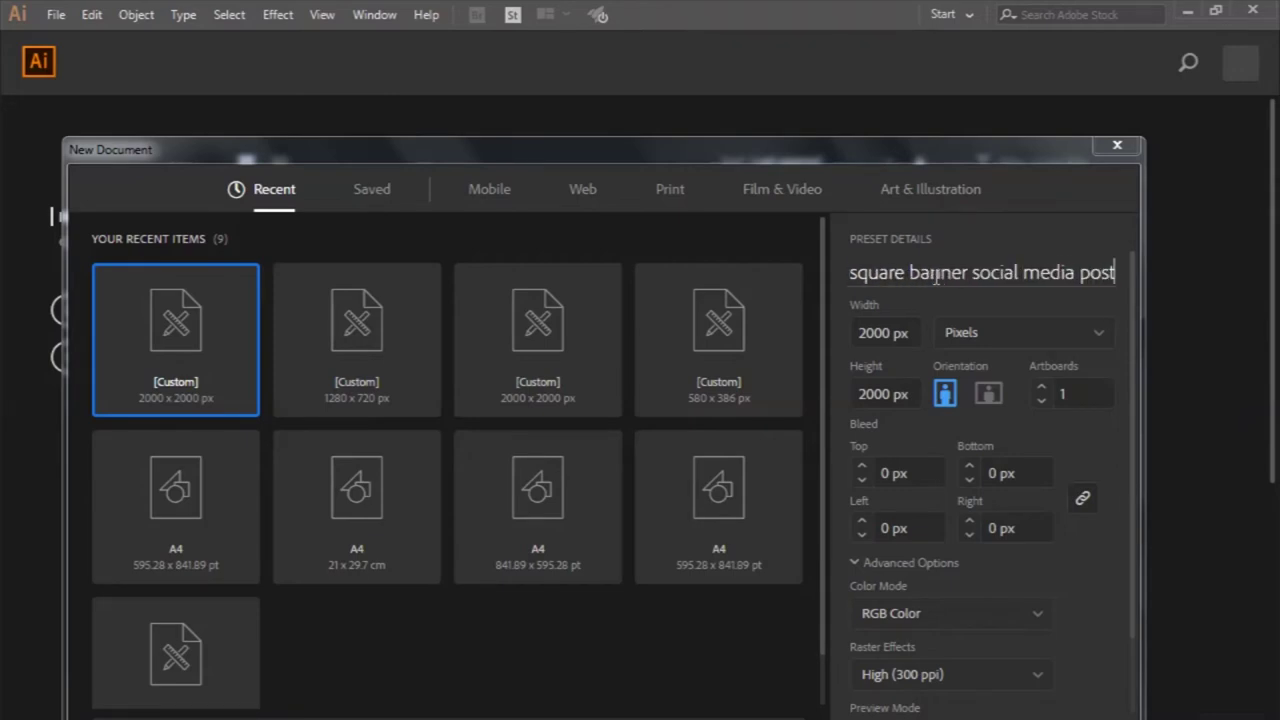
{"action": "key", "text": "Return"}
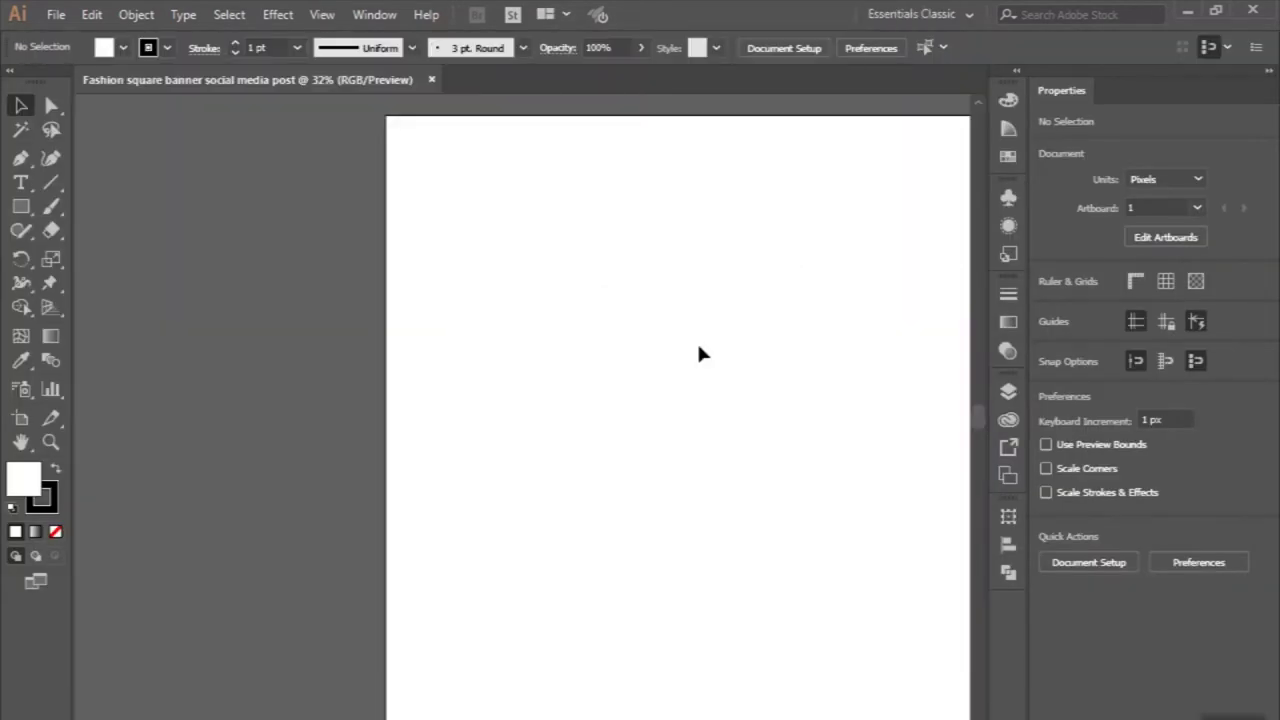
- Draw a 2000 x 2000 px rectangle for the background
{"action": "key", "text": "ctrl+minus"}
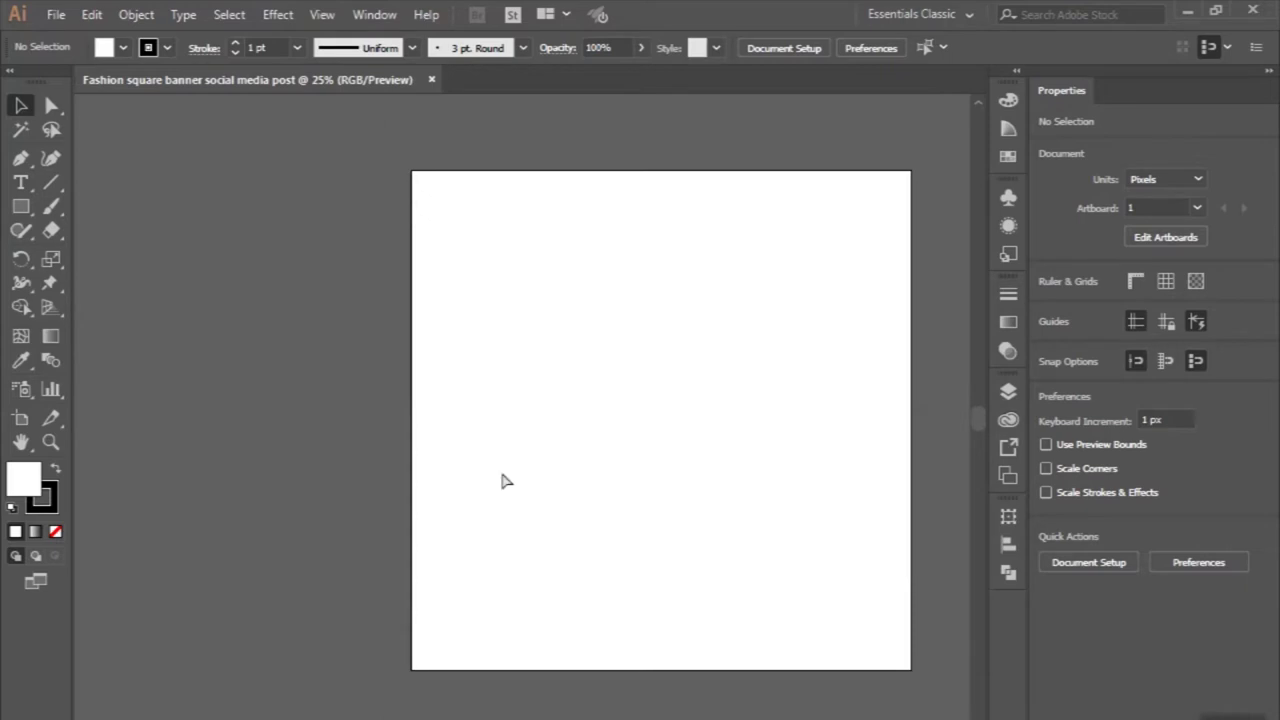
{"action": "left_click", "coordinate": [20, 206]}
{"action": "left_click", "coordinate": [154, 218]}
{"action": "type", "text": "2000"}
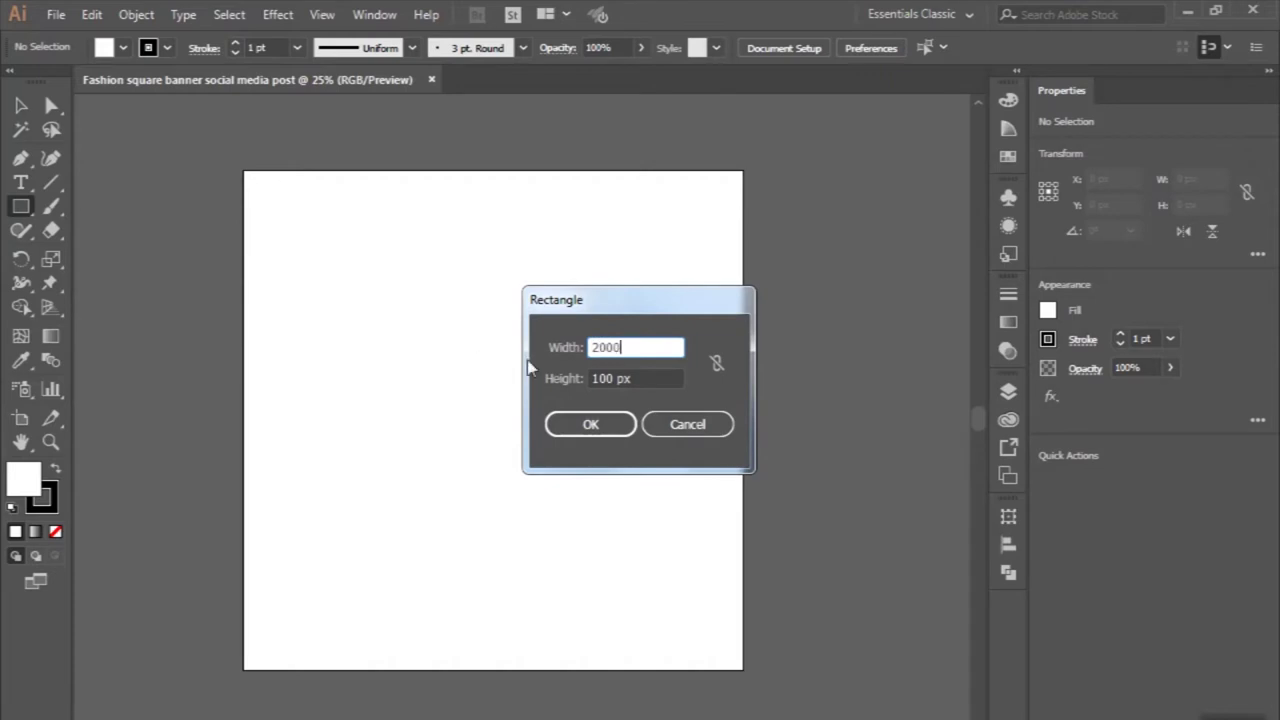
{"action": "key", "text": "Tab"}
{"action": "type", "text": "20"}
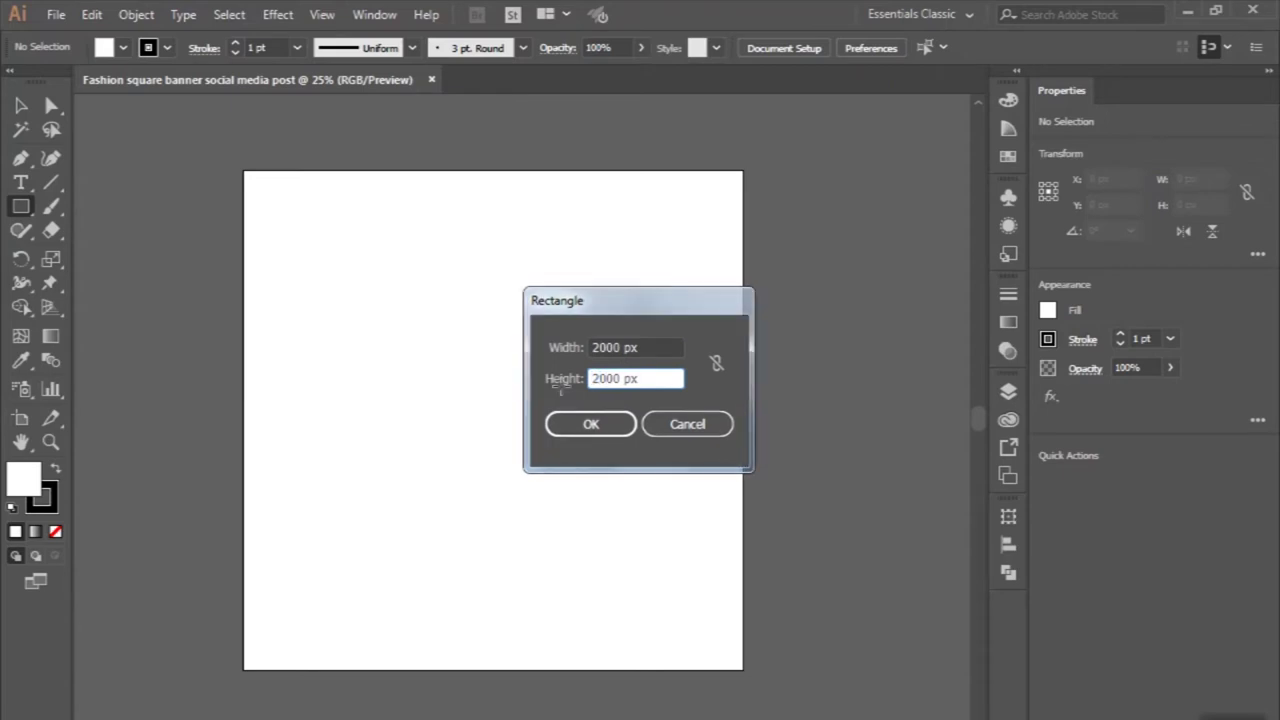
{"action": "key", "text": "Return"}
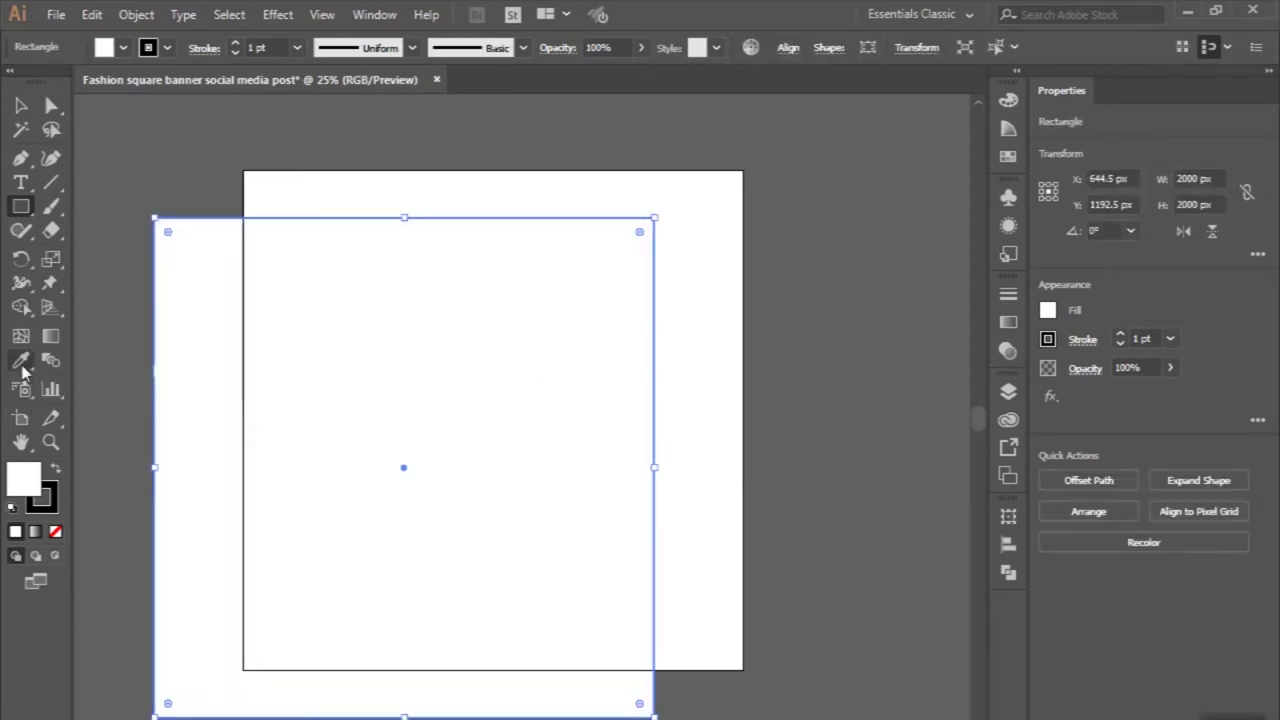
- Remove the rectangle's stroke and centre it horizontally and vertically on the artboard
{"action": "left_click", "coordinate": [20, 360]}
{"action": "left_click", "coordinate": [345, 196]}
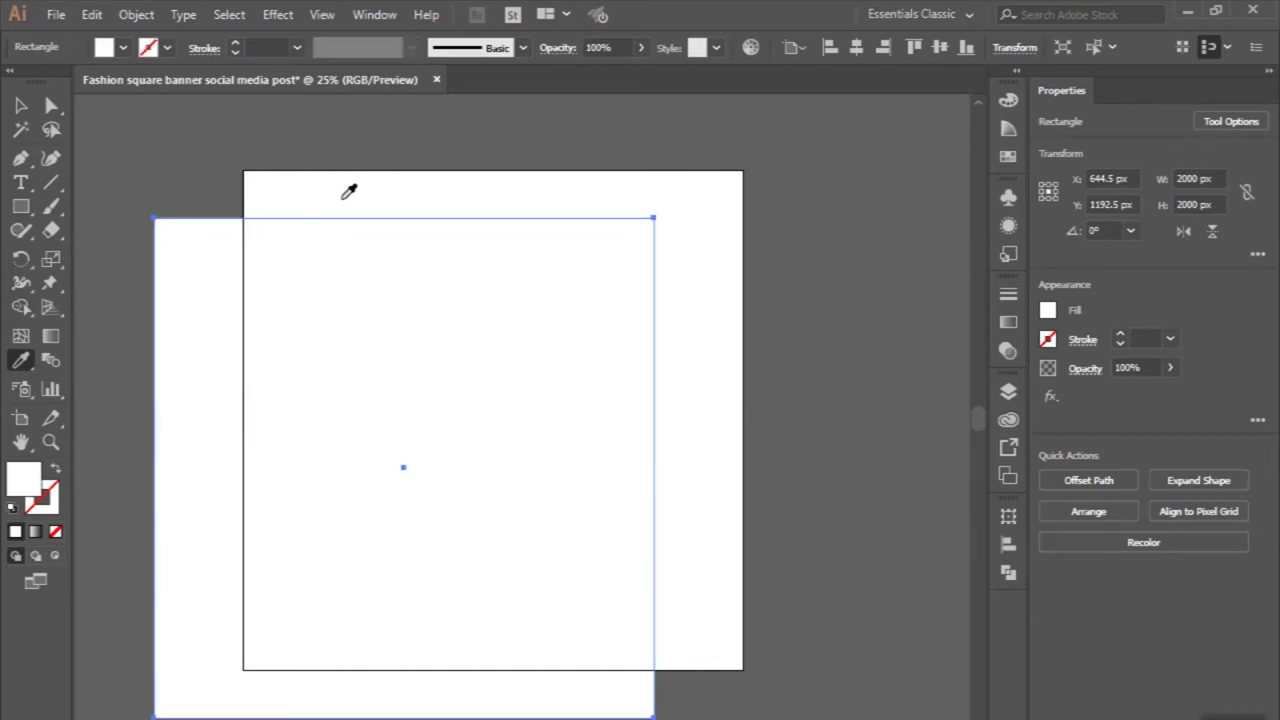
{"action": "left_click", "coordinate": [856, 47]}
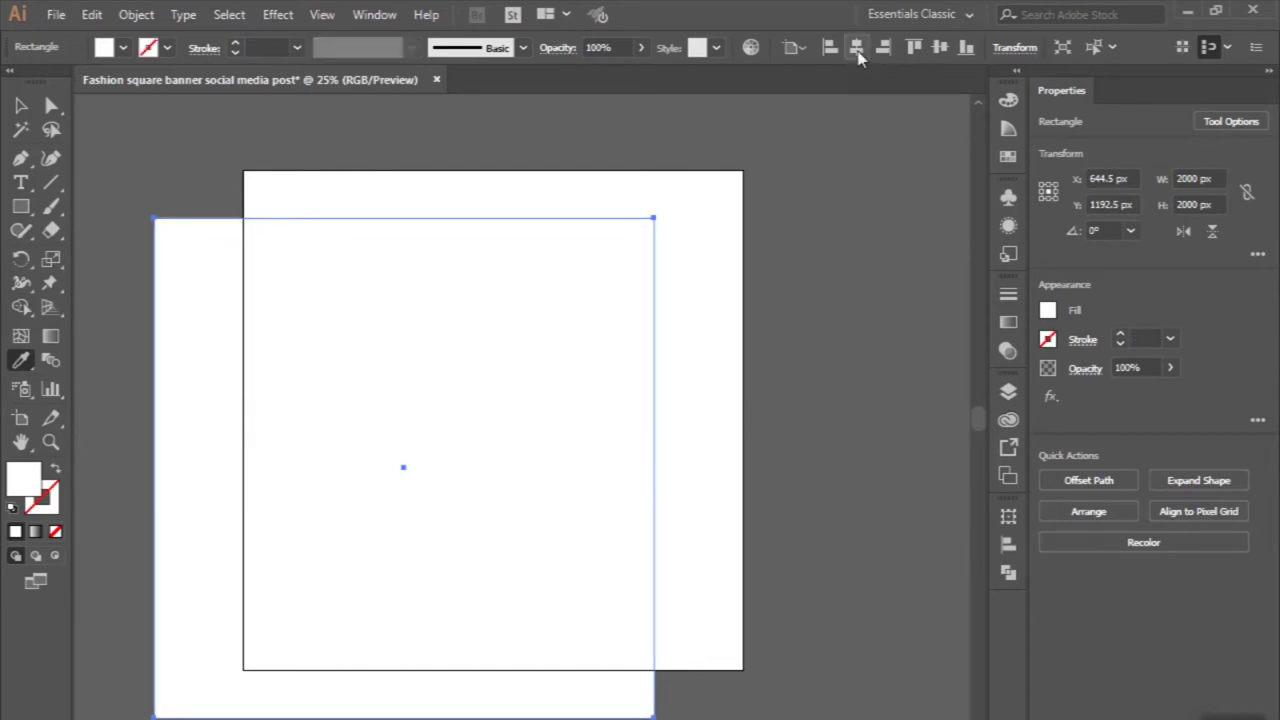
{"action": "left_click", "coordinate": [940, 47]}
- Lock the background rectangle in the Layers panel
{"action": "key", "text": "v"}
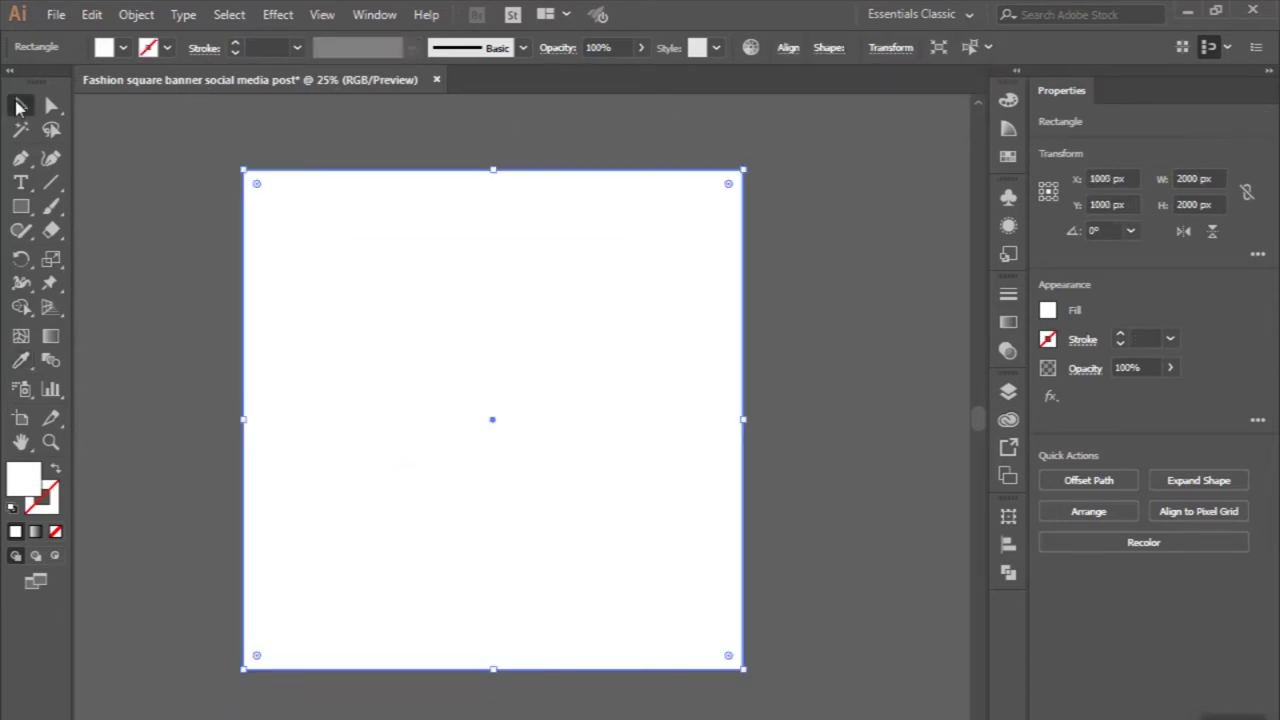
{"action": "left_click", "coordinate": [1008, 391]}
{"action": "left_click", "coordinate": [819, 413]}
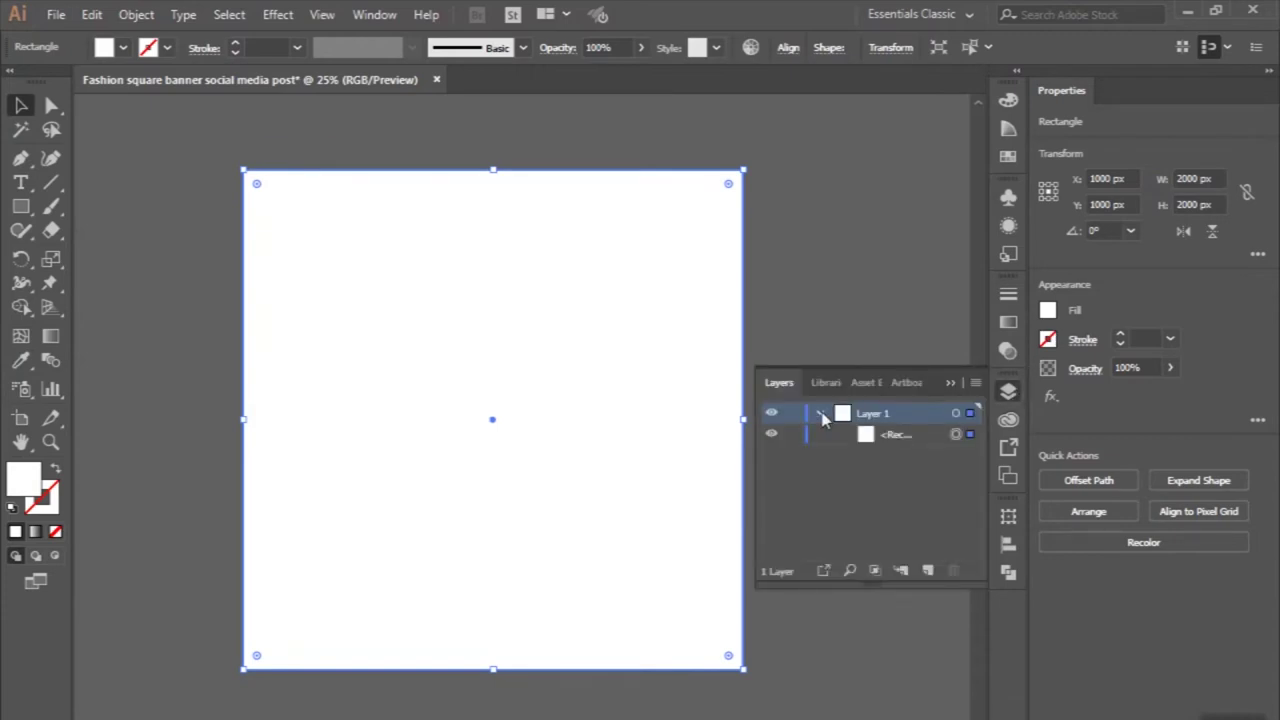
{"action": "left_click", "coordinate": [793, 434]}
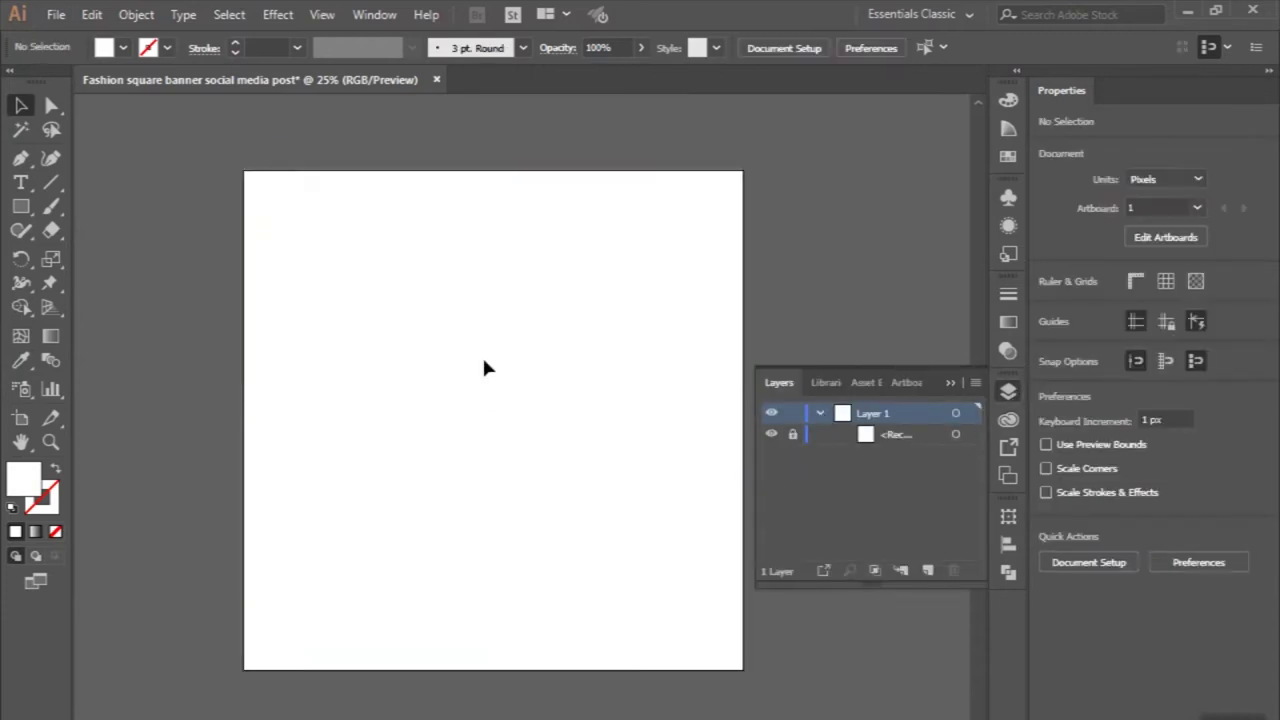
{"action": "left_click_drag", "start_coordinate": [20, 205], "coordinate": [86, 252]}
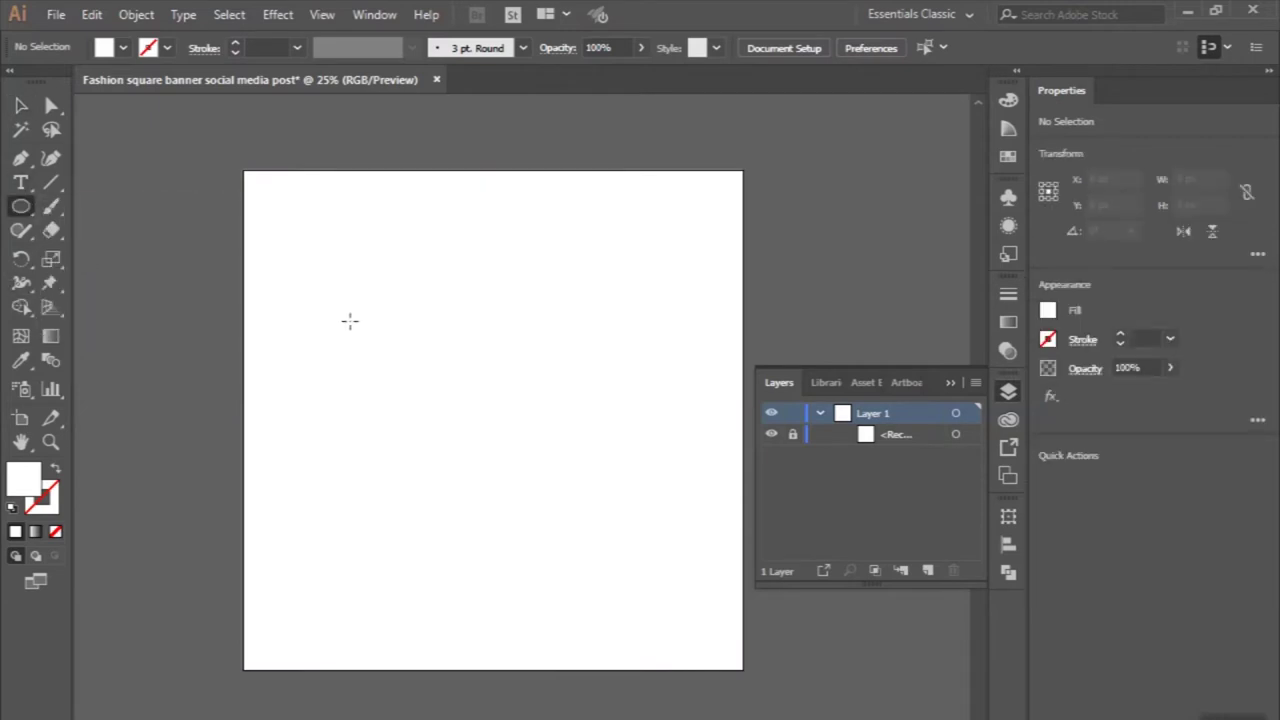
- Draw a circle centred on the artboard and fill it light grey
{"action": "left_click_drag", "start_coordinate": [491, 417], "coordinate": [612, 568]}
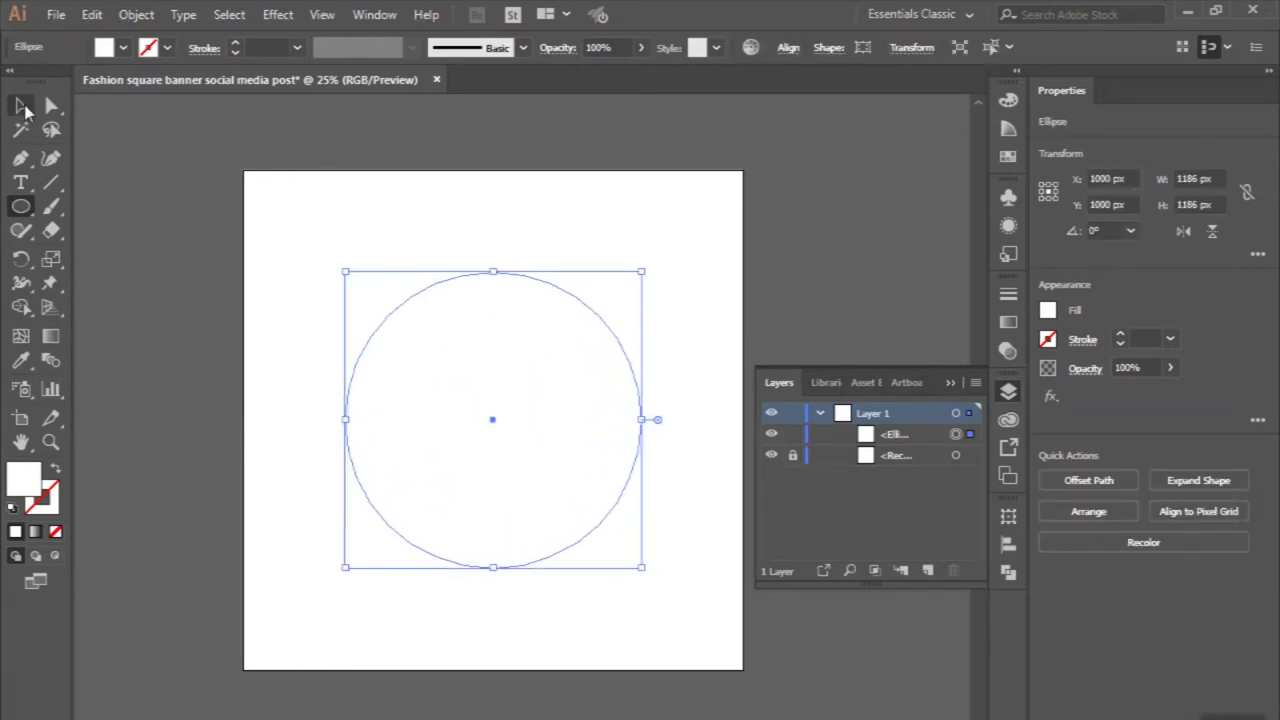
{"action": "left_click", "coordinate": [22, 105]}
{"action": "scroll", "coordinate": [211, 317], "scroll_direction": "down", "scroll_amount": 2}
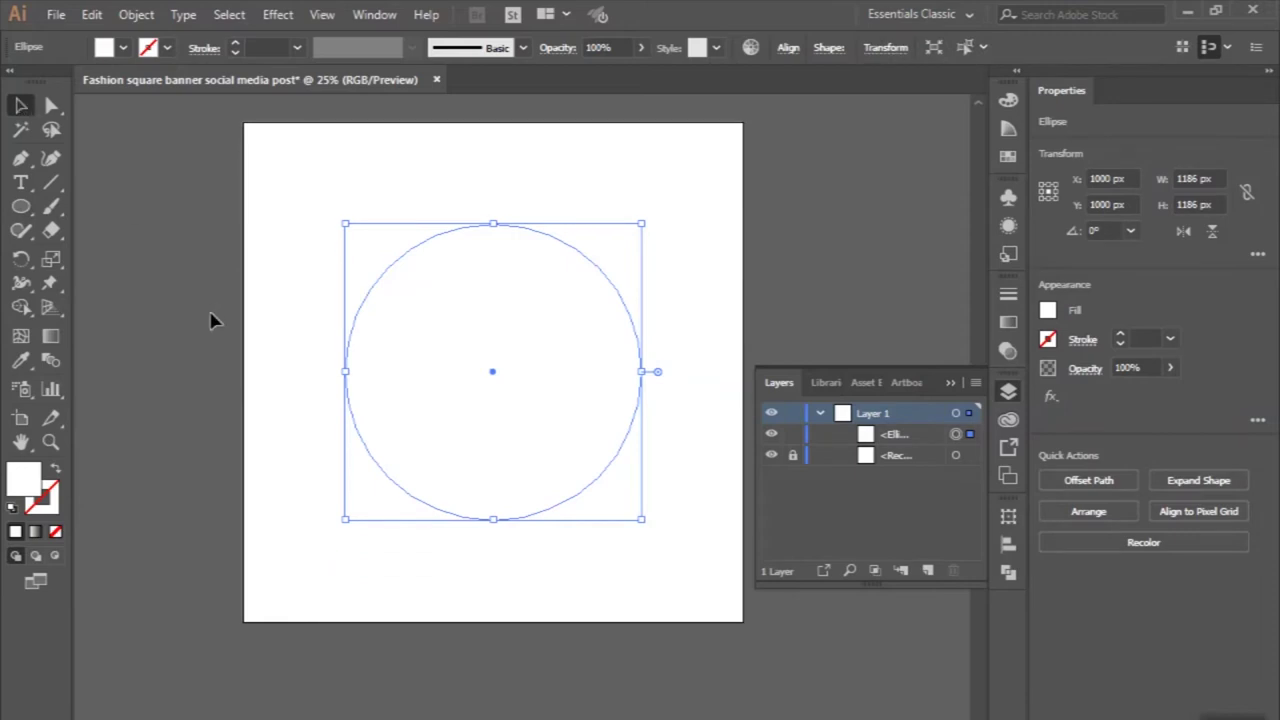
{"action": "scroll", "coordinate": [211, 317], "scroll_direction": "left", "scroll_amount": 3}
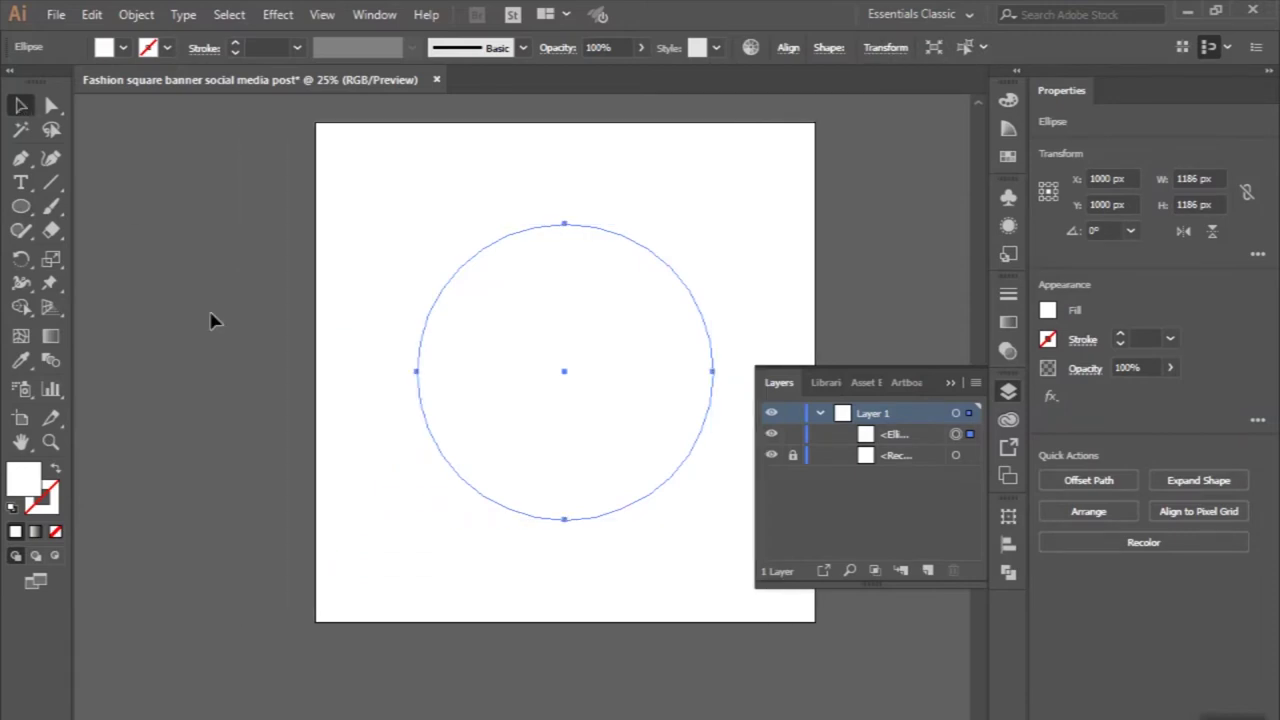
{"action": "left_click", "coordinate": [123, 47]}
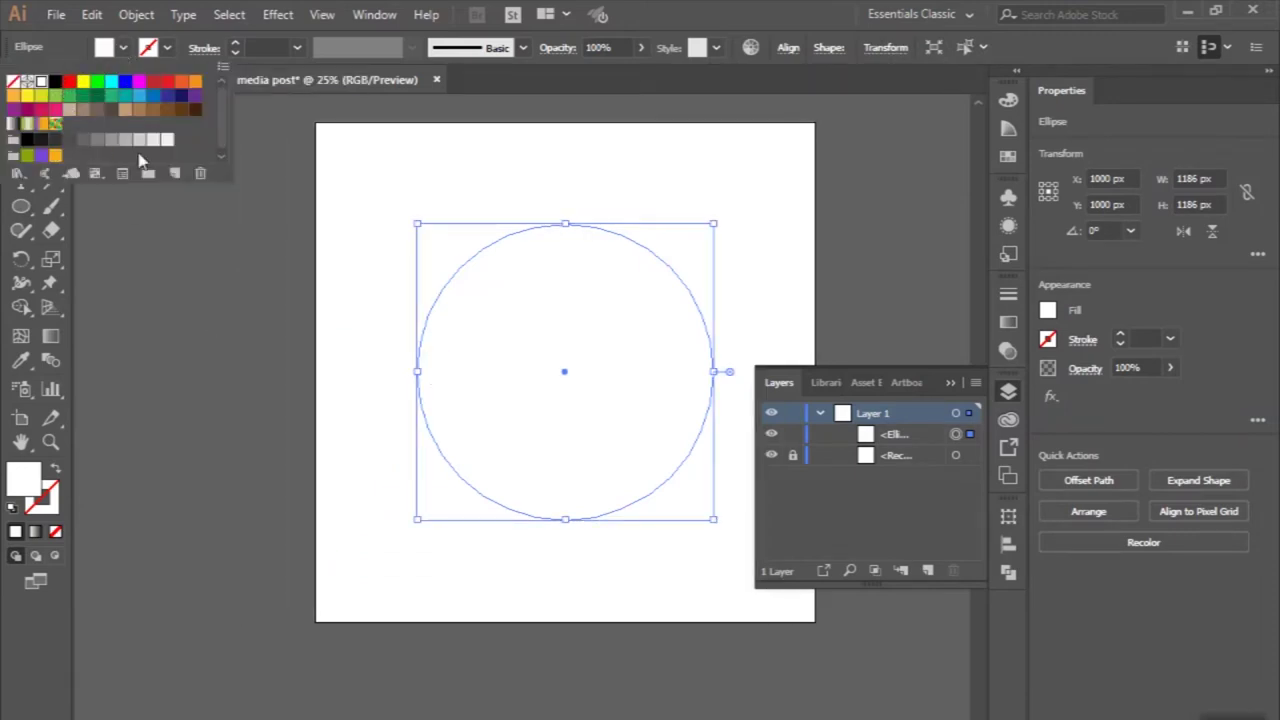
{"action": "left_click", "coordinate": [140, 146]}
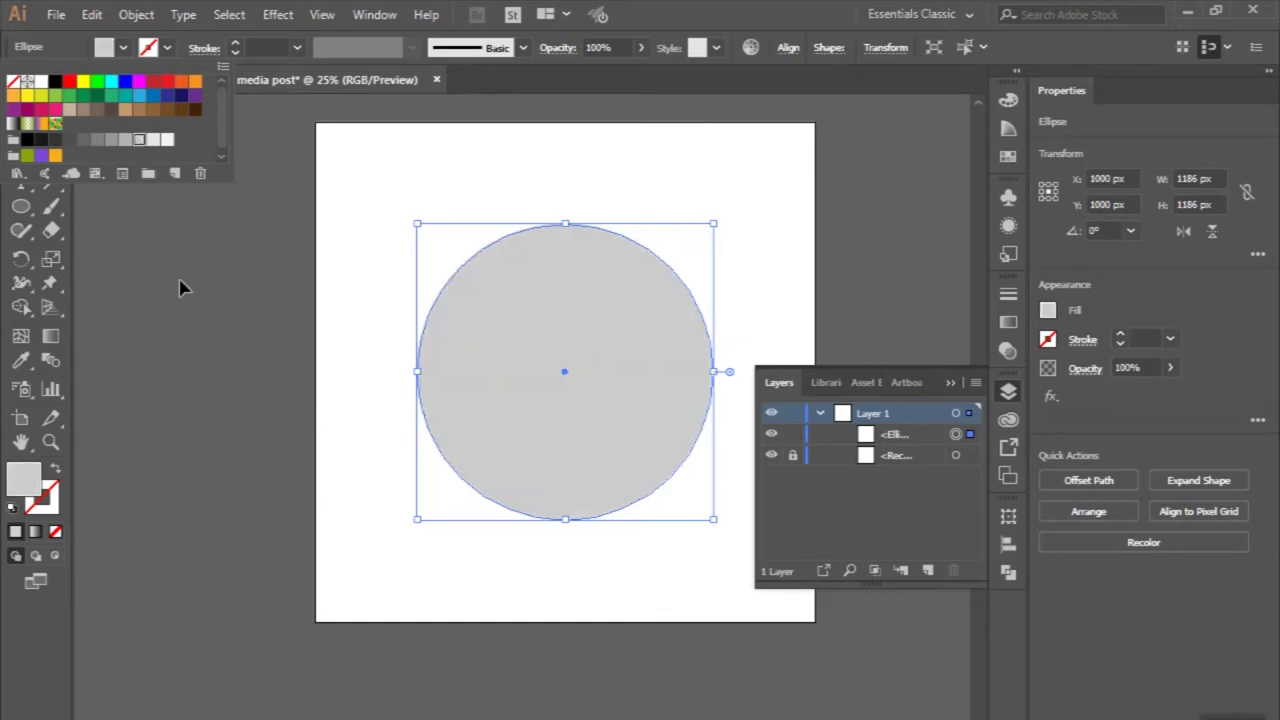
{"action": "left_click", "coordinate": [180, 288]}
{"action": "scroll", "coordinate": [180, 288], "scroll_direction": "right", "scroll_amount": 4}
{"action": "scroll", "coordinate": [183, 288], "scroll_direction": "up", "scroll_amount": 1}
{"action": "scroll", "coordinate": [183, 288], "scroll_direction": "left", "scroll_amount": 1}
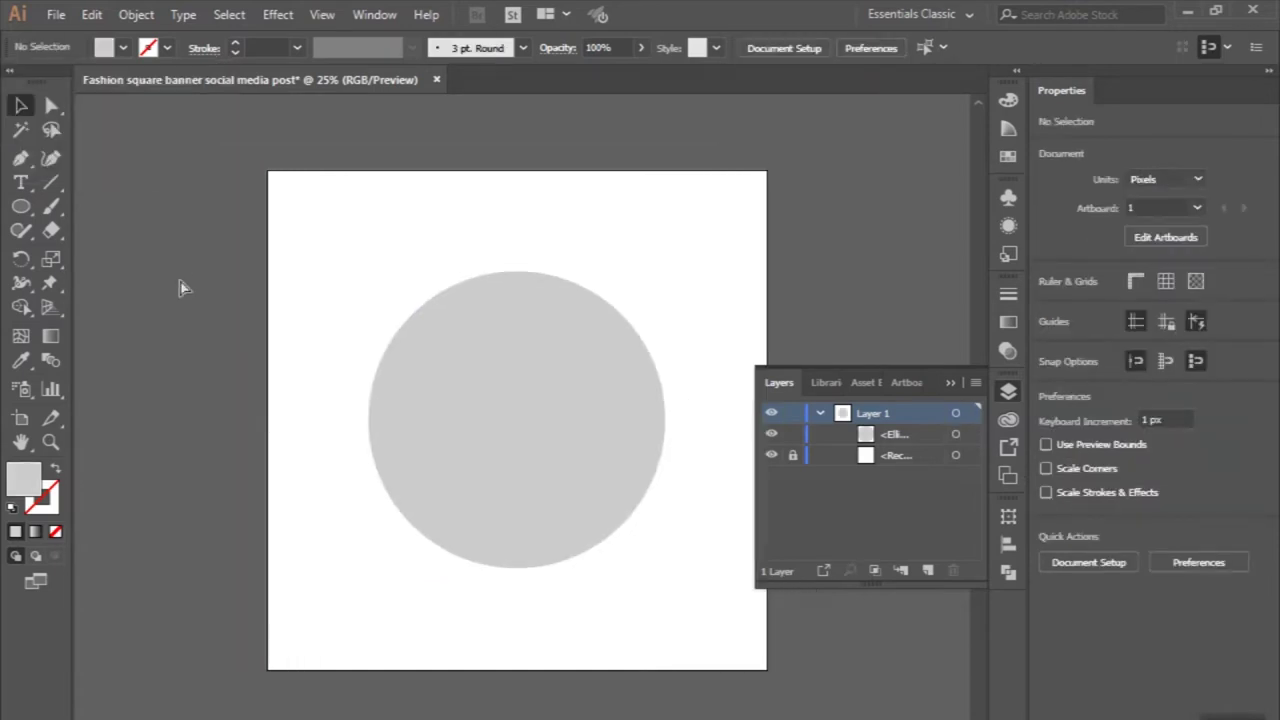
{"action": "scroll", "coordinate": [183, 288], "scroll_direction": "left", "scroll_amount": 2}
{"action": "scroll", "coordinate": [168, 283], "scroll_direction": "left", "scroll_amount": 1}
{"action": "scroll", "coordinate": [415, 467], "scroll_direction": "right", "scroll_amount": 2}
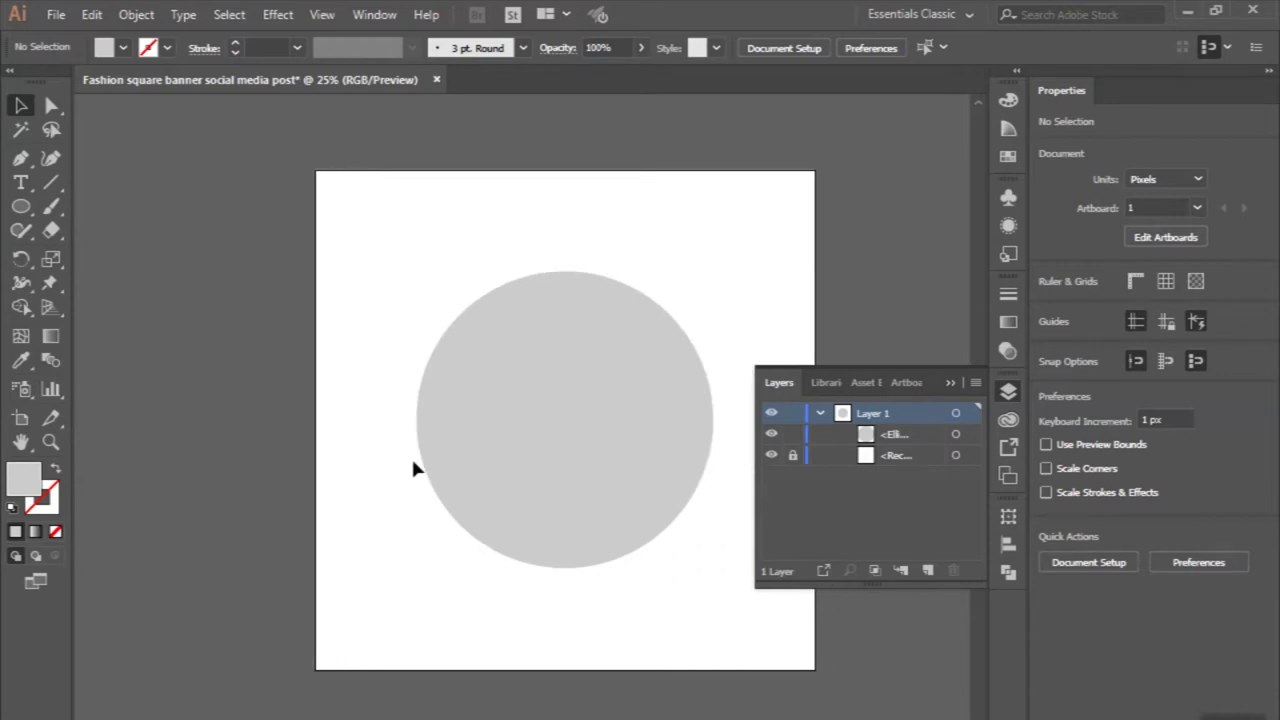
- Paste a copy in front, enlarge it around its centre, and fill it darker grey
{"action": "left_click", "coordinate": [630, 449]}
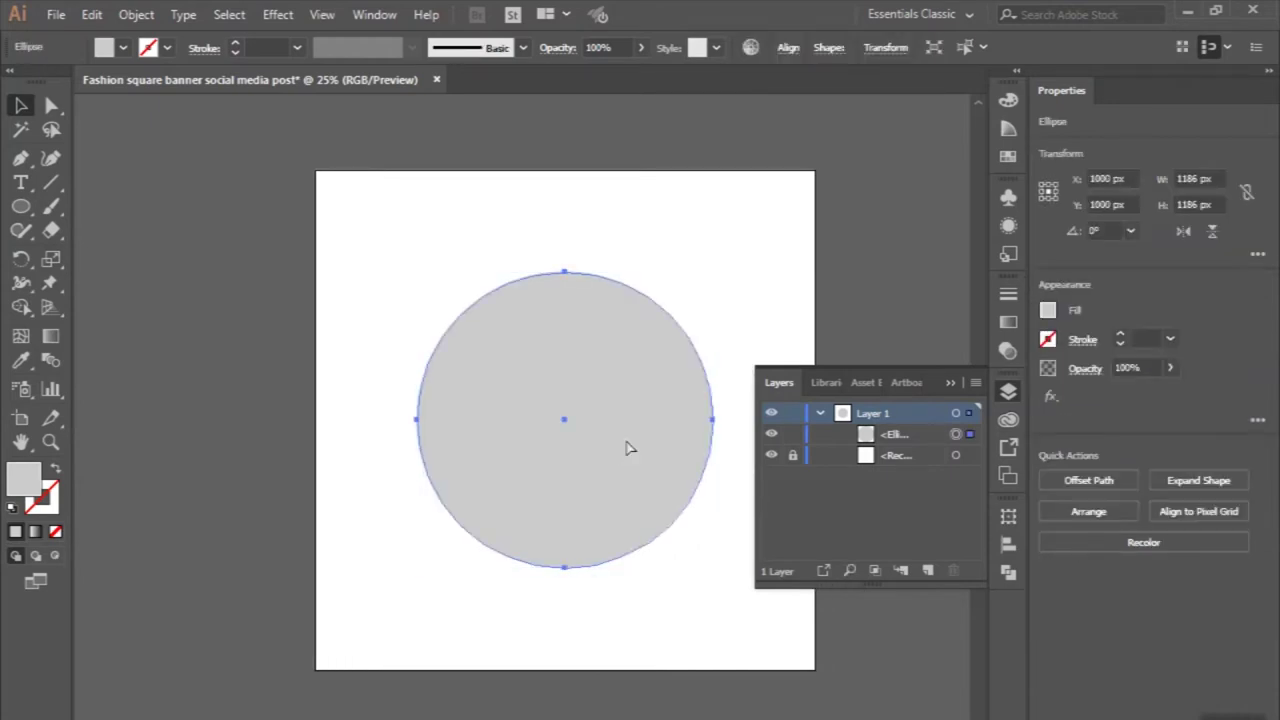
{"action": "key", "text": "ctrl+c"}
{"action": "key", "text": "ctrl+f"}
{"action": "left_click_drag", "start_coordinate": [715, 271], "coordinate": [726, 258]}
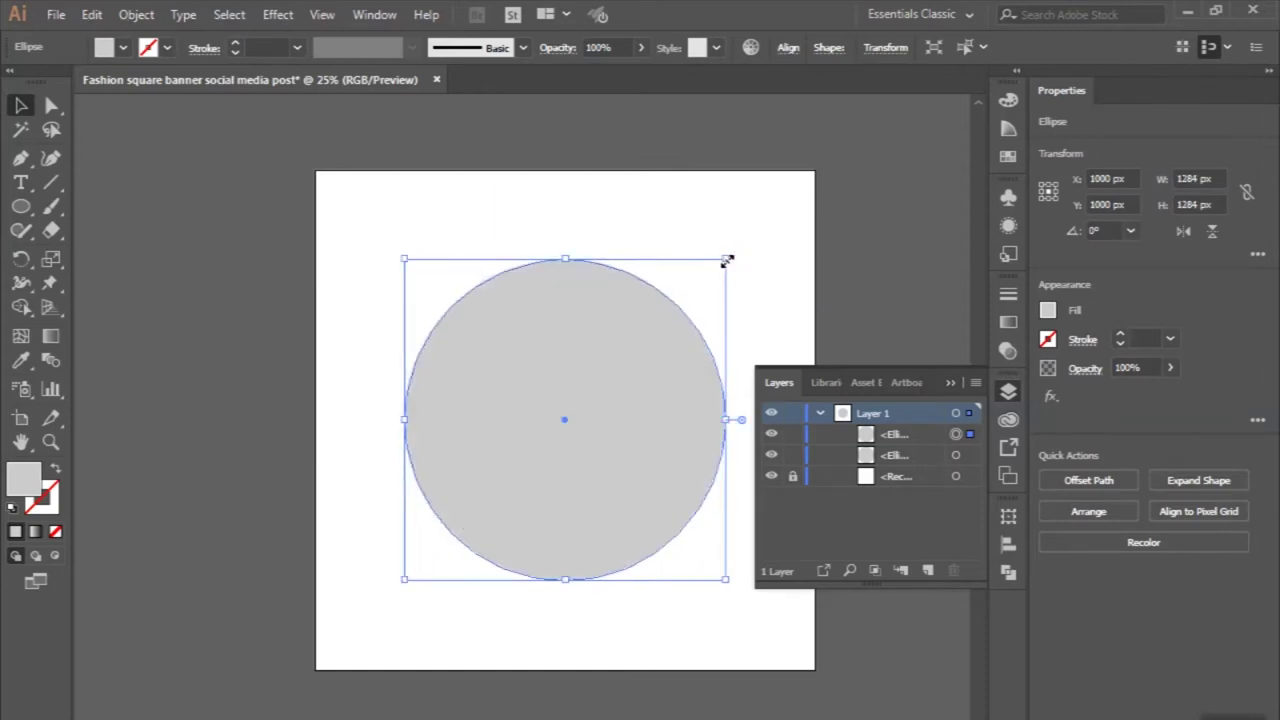
{"action": "left_click", "coordinate": [123, 49]}
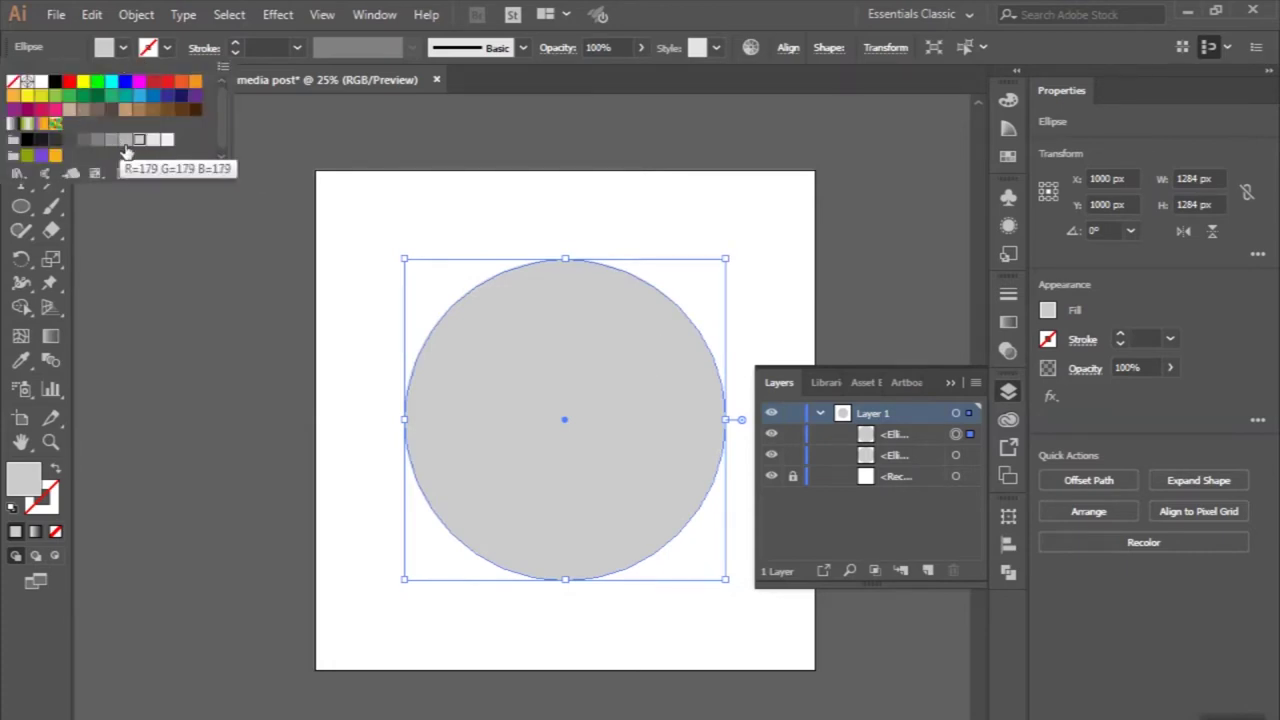
{"action": "left_click", "coordinate": [125, 139]}
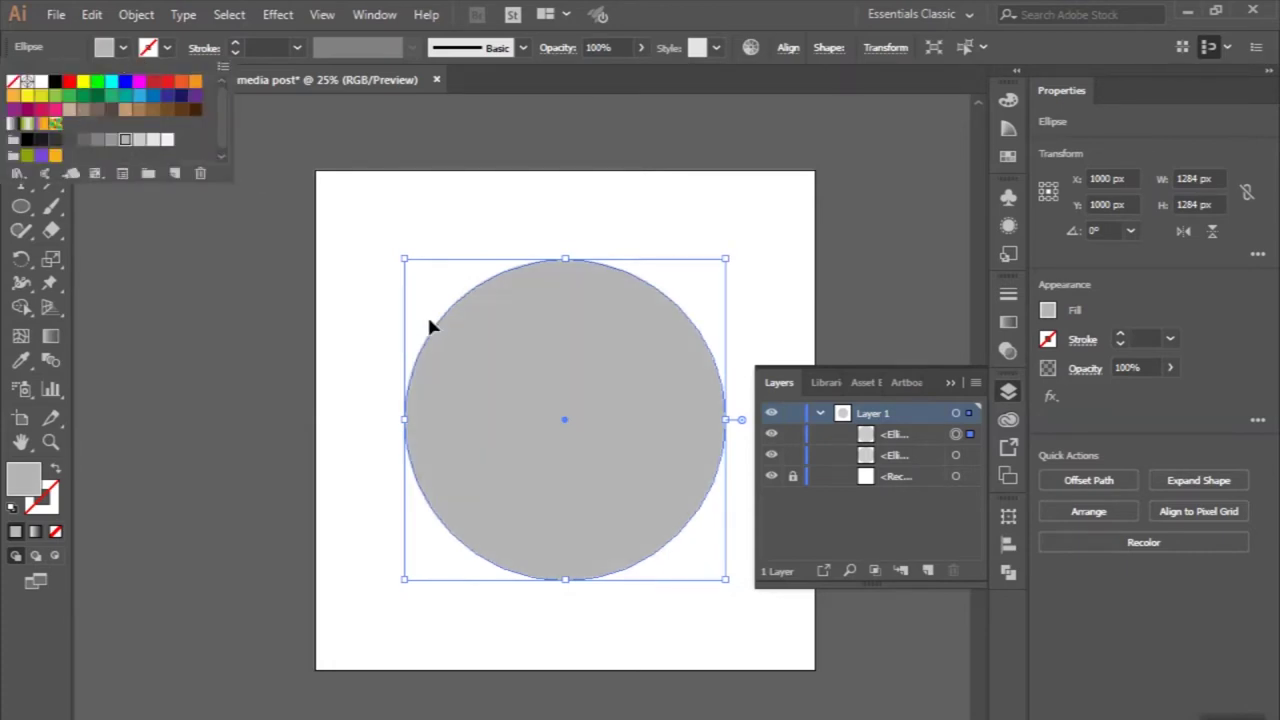
- Send the darker circle behind the lighter one and move the background rectangle below both
{"action": "right_click", "coordinate": [499, 336]}
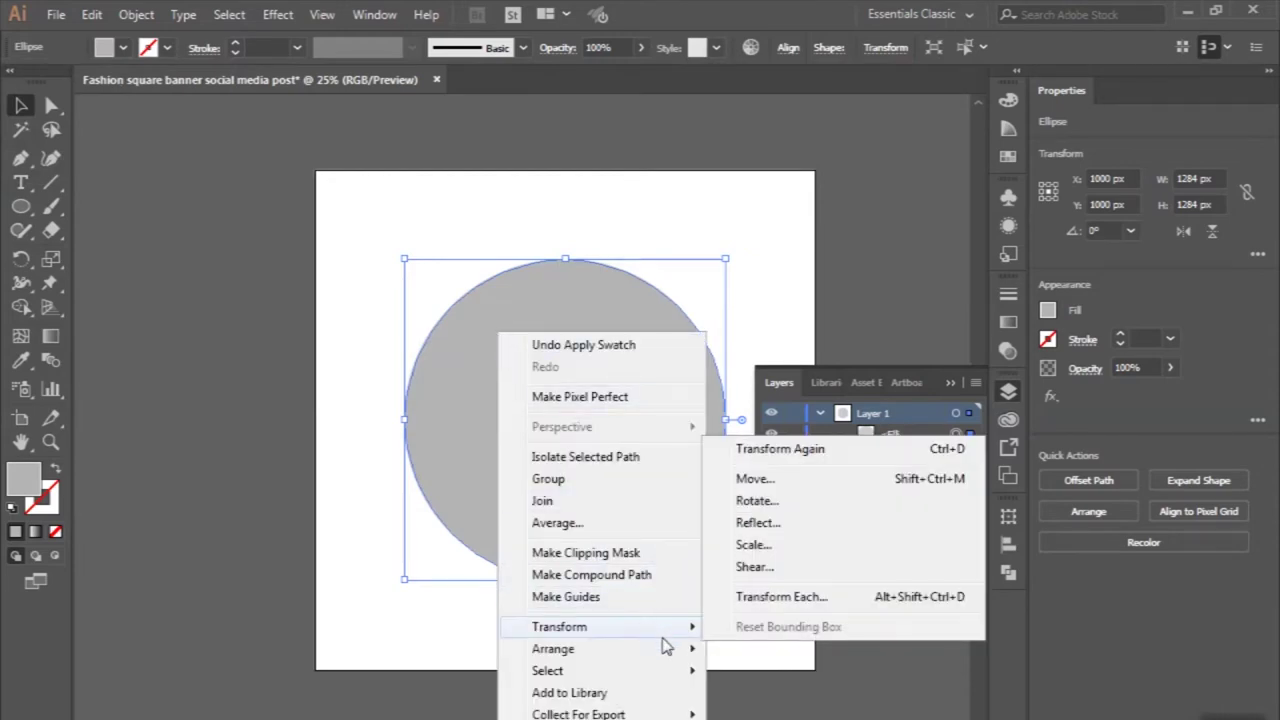
{"action": "mouse_move", "coordinate": [553, 648]}
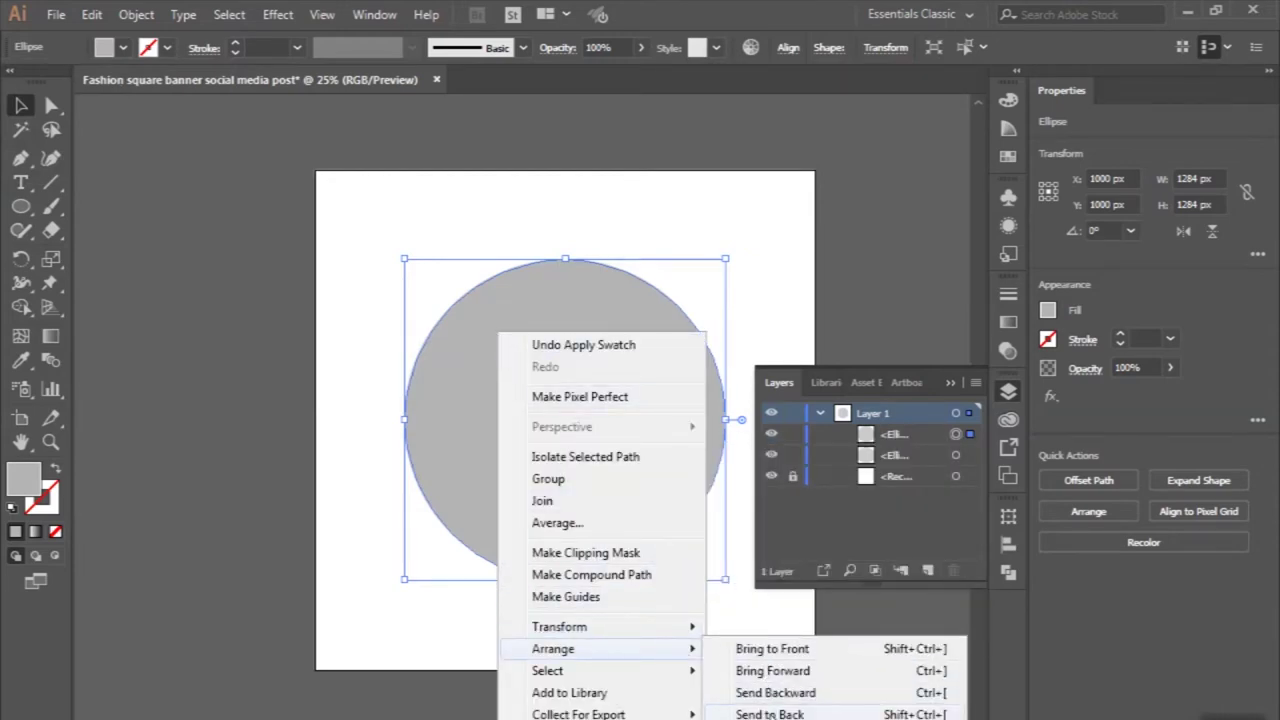
{"action": "left_click", "coordinate": [769, 714]}
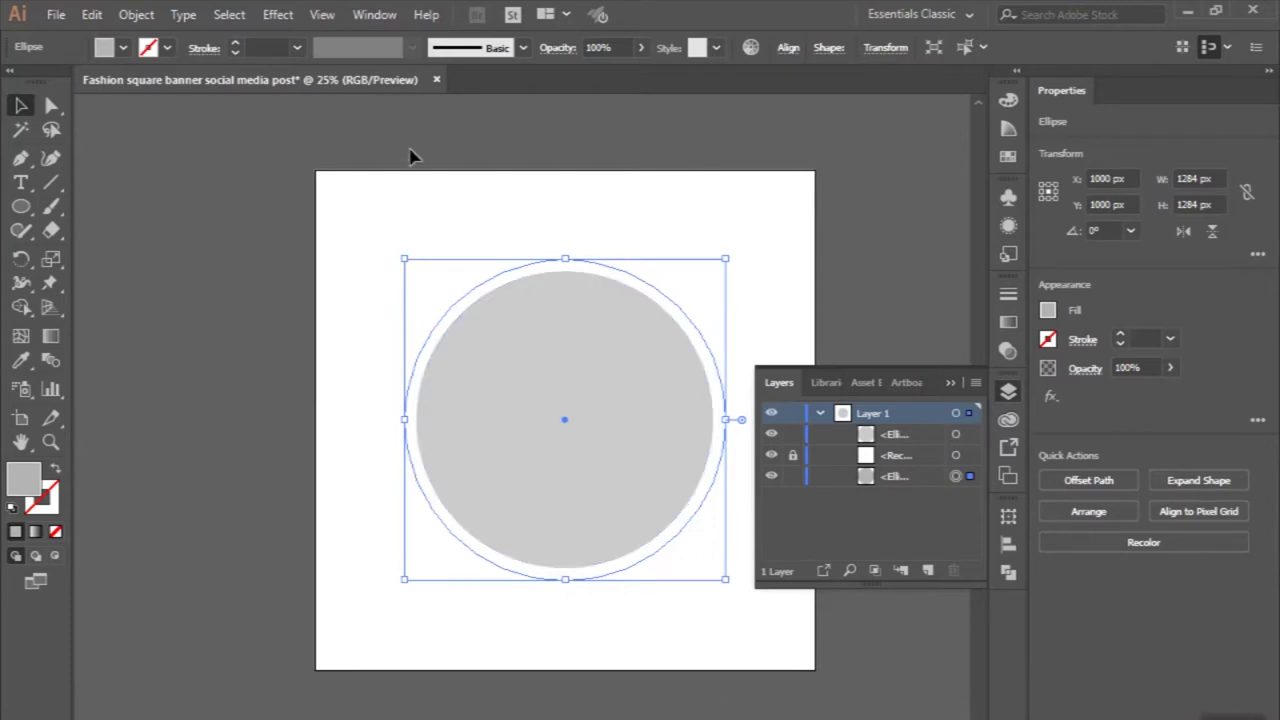
{"action": "left_click", "coordinate": [869, 457]}
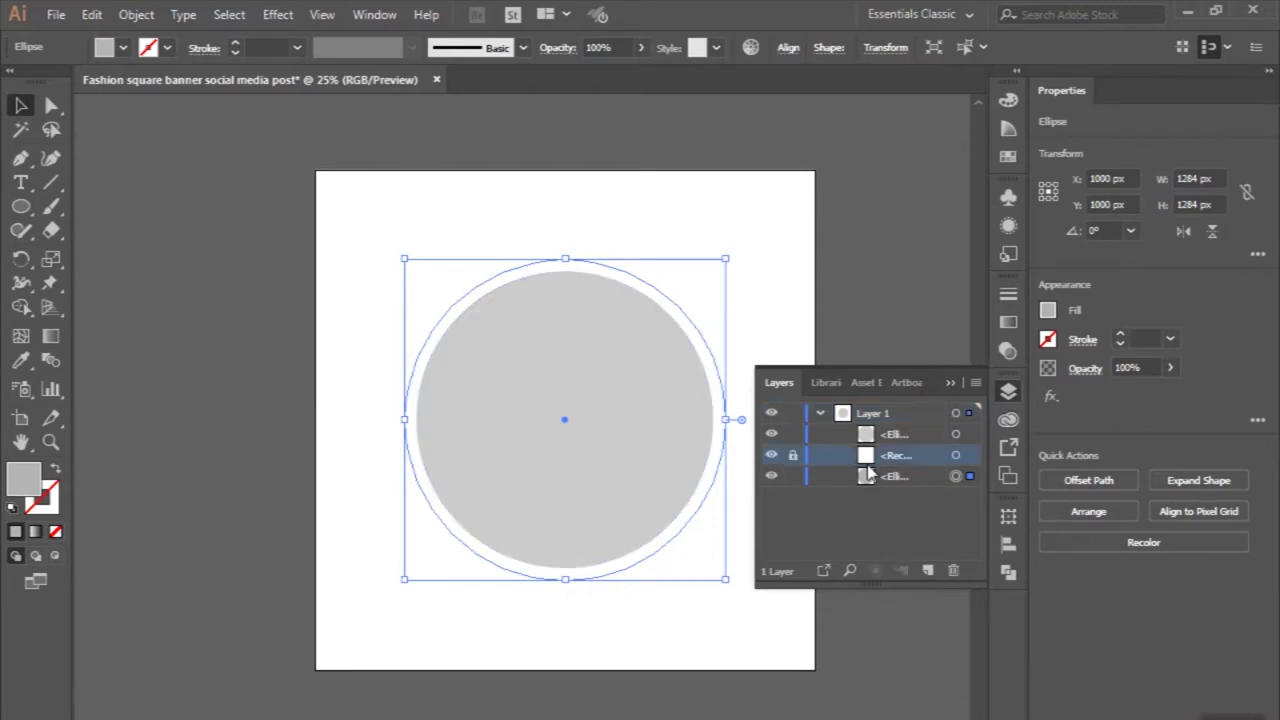
{"action": "left_click_drag", "start_coordinate": [869, 474], "coordinate": [866, 486]}
- Merge the two overlapping circles into a compound ring with the Shape Builder tool
{"action": "left_click", "coordinate": [584, 407]}
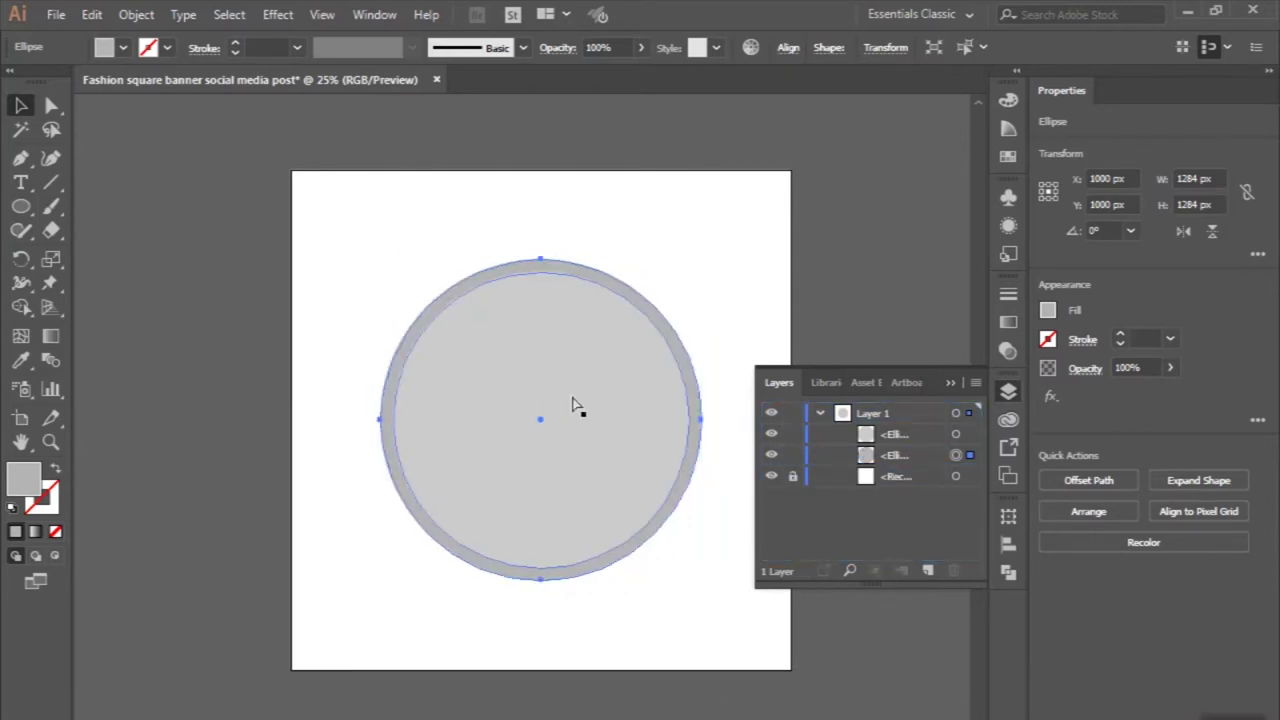
{"action": "left_click", "coordinate": [562, 382]}
{"action": "key", "text": "ctrl+shift+b"}
{"action": "left_click", "coordinate": [591, 290], "text": "shift"}
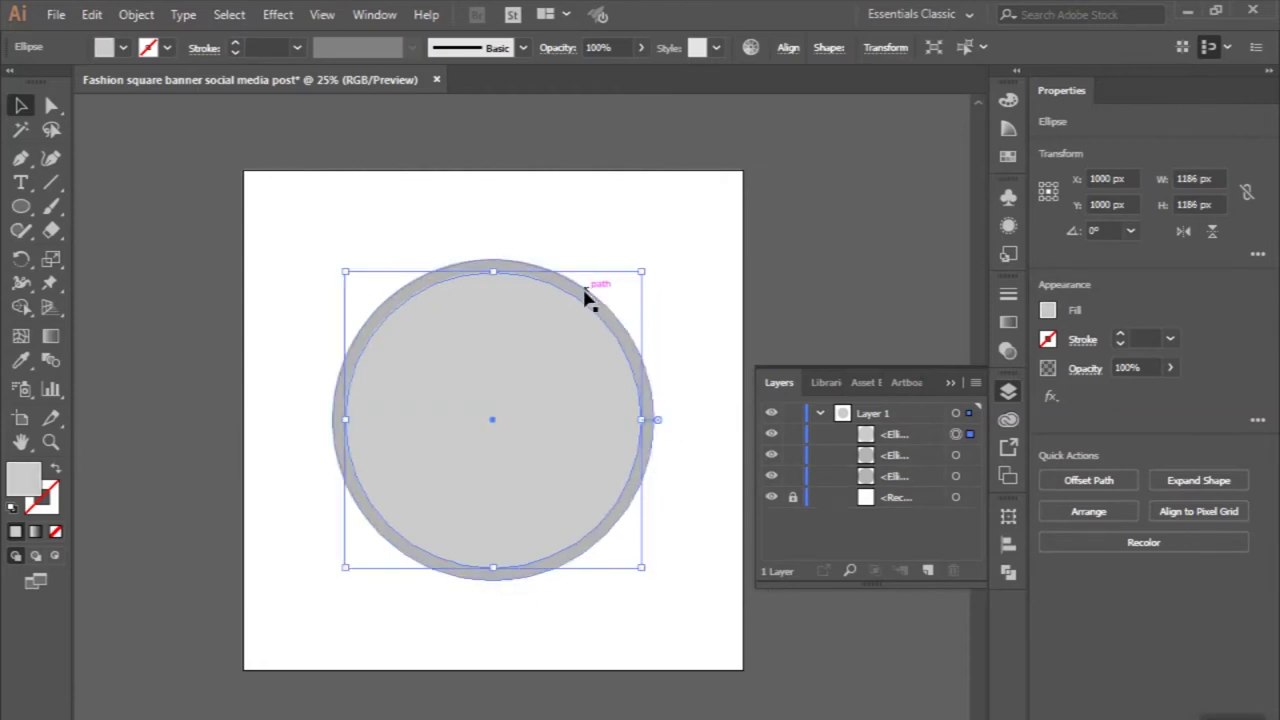
{"action": "left_click", "coordinate": [21, 307]}
{"action": "left_click", "coordinate": [452, 414]}
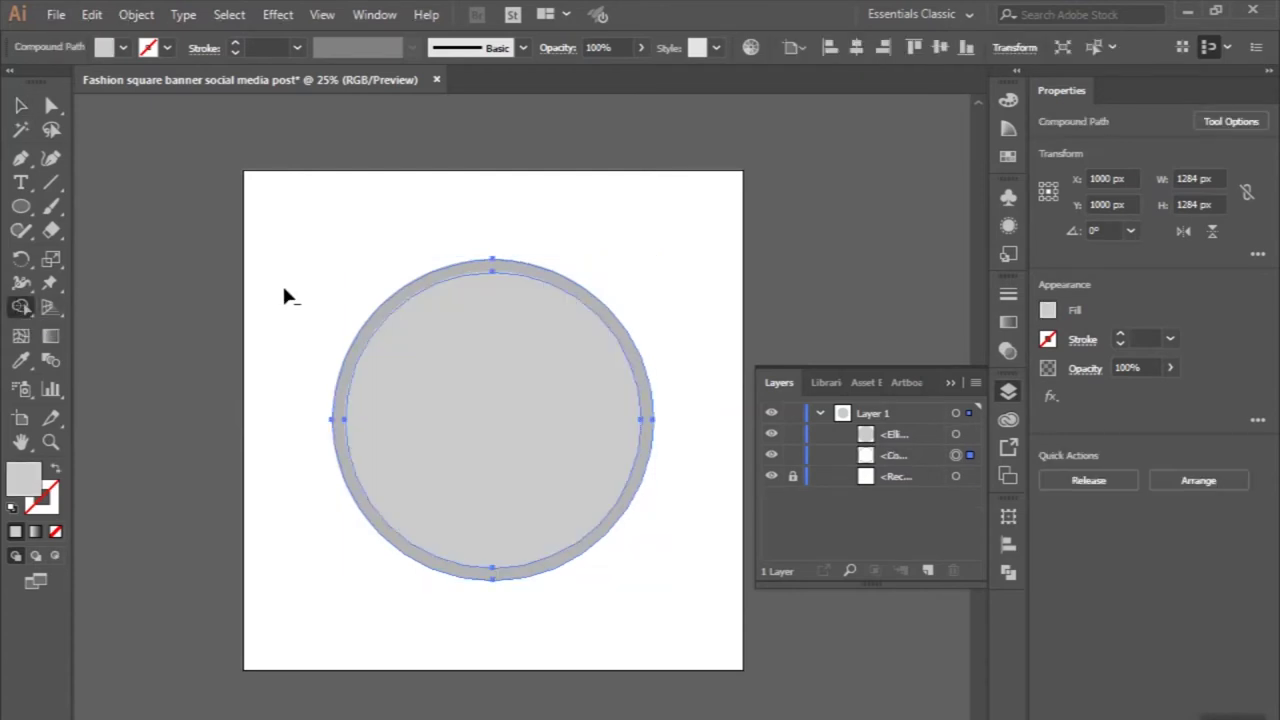
{"action": "left_click", "coordinate": [21, 104]}
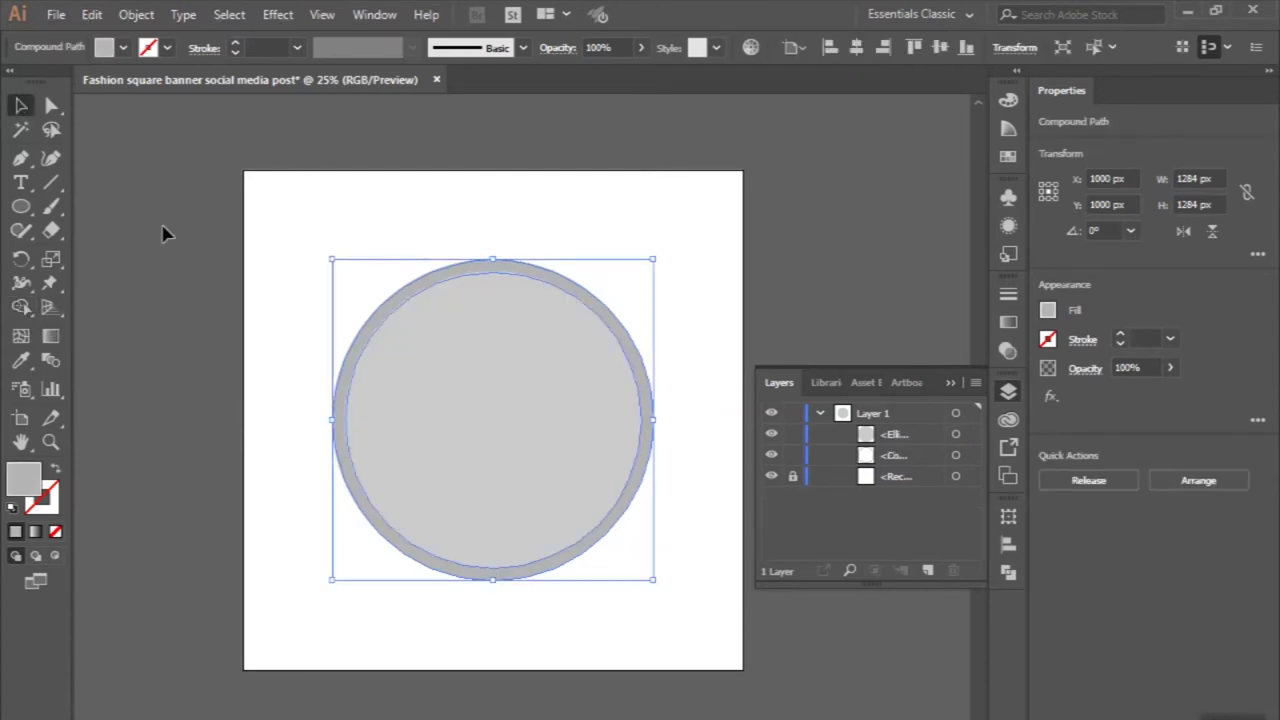
{"action": "left_click", "coordinate": [163, 231]}
{"action": "scroll", "coordinate": [163, 231], "scroll_direction": "down", "scroll_amount": 2}
{"action": "scroll", "coordinate": [316, 316], "scroll_direction": "left", "scroll_amount": 2}
{"action": "scroll", "coordinate": [316, 316], "scroll_direction": "up", "scroll_amount": 2}
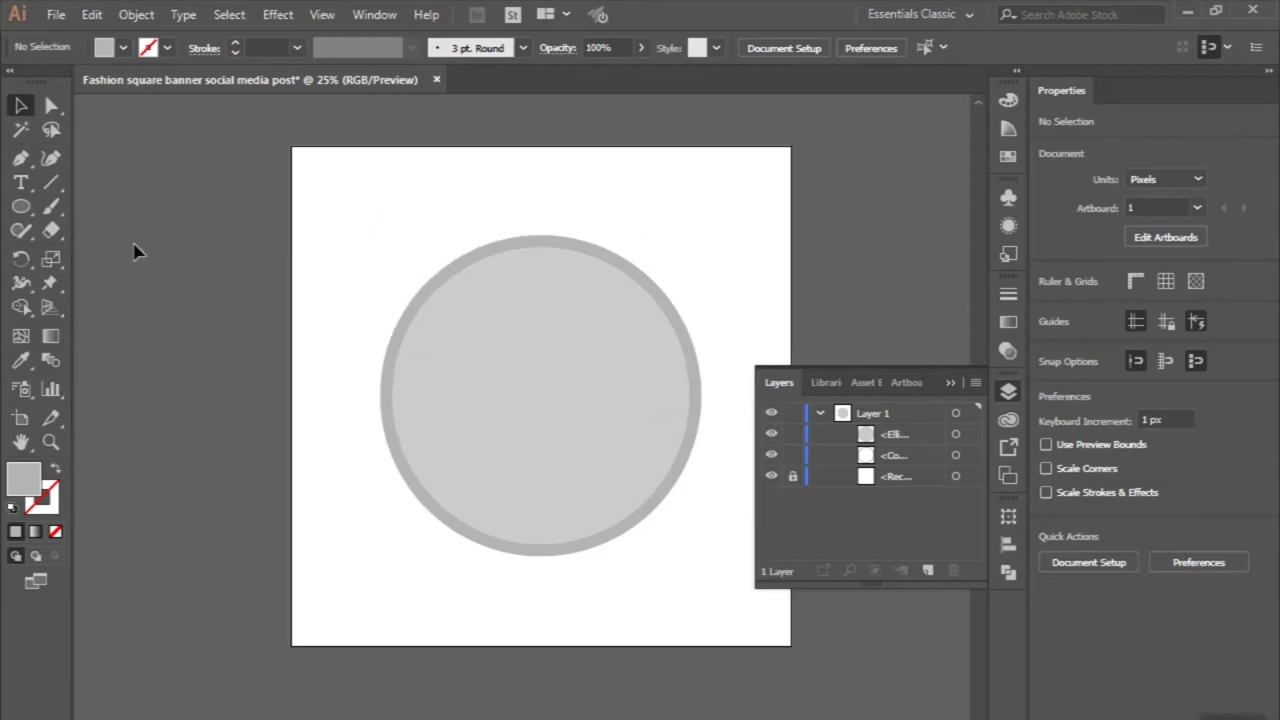
{"action": "left_click", "coordinate": [30, 206]}
{"action": "left_click_drag", "start_coordinate": [33, 207], "coordinate": [75, 208]}
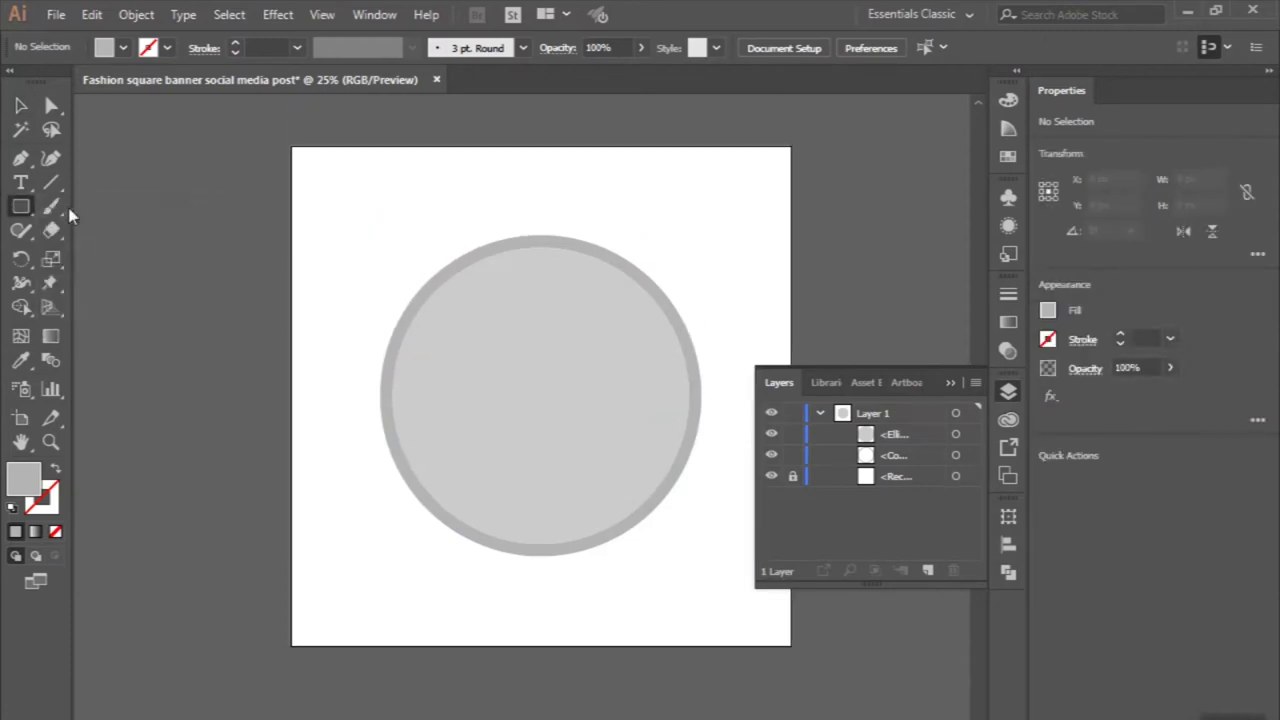
- Create a 39 x 39 px square
{"action": "left_click", "coordinate": [174, 203]}
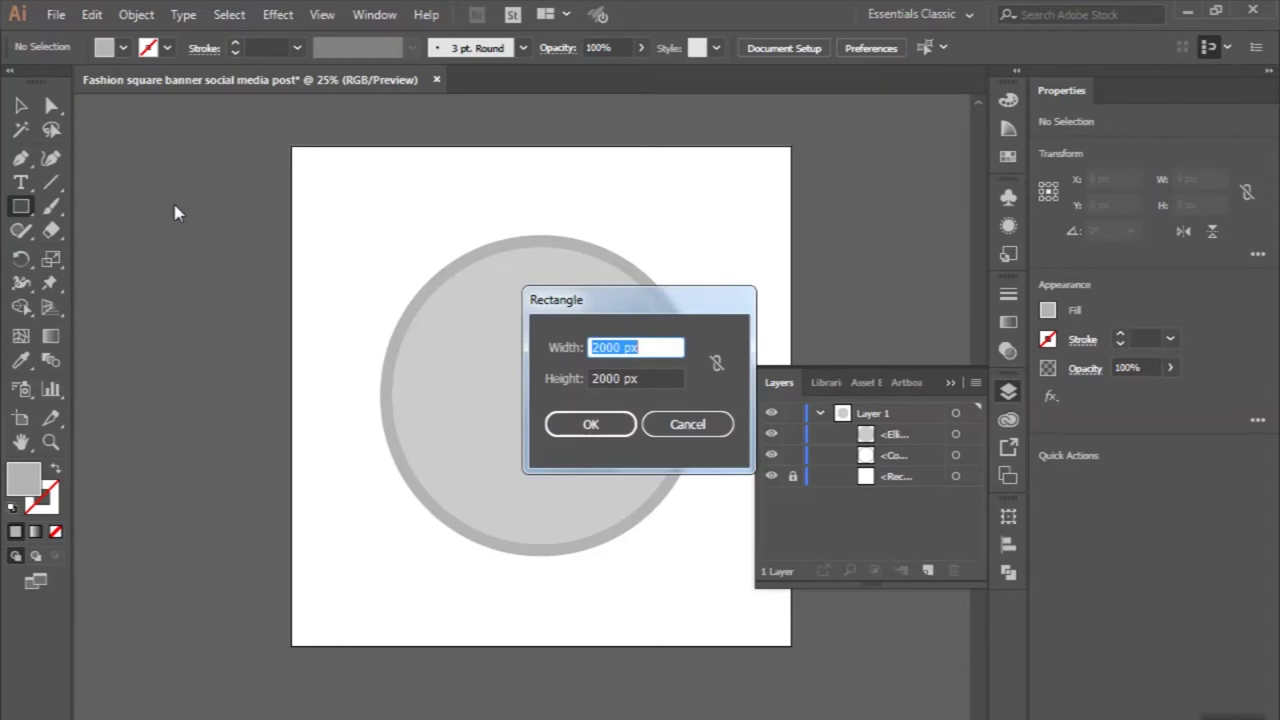
{"action": "type", "text": "39"}
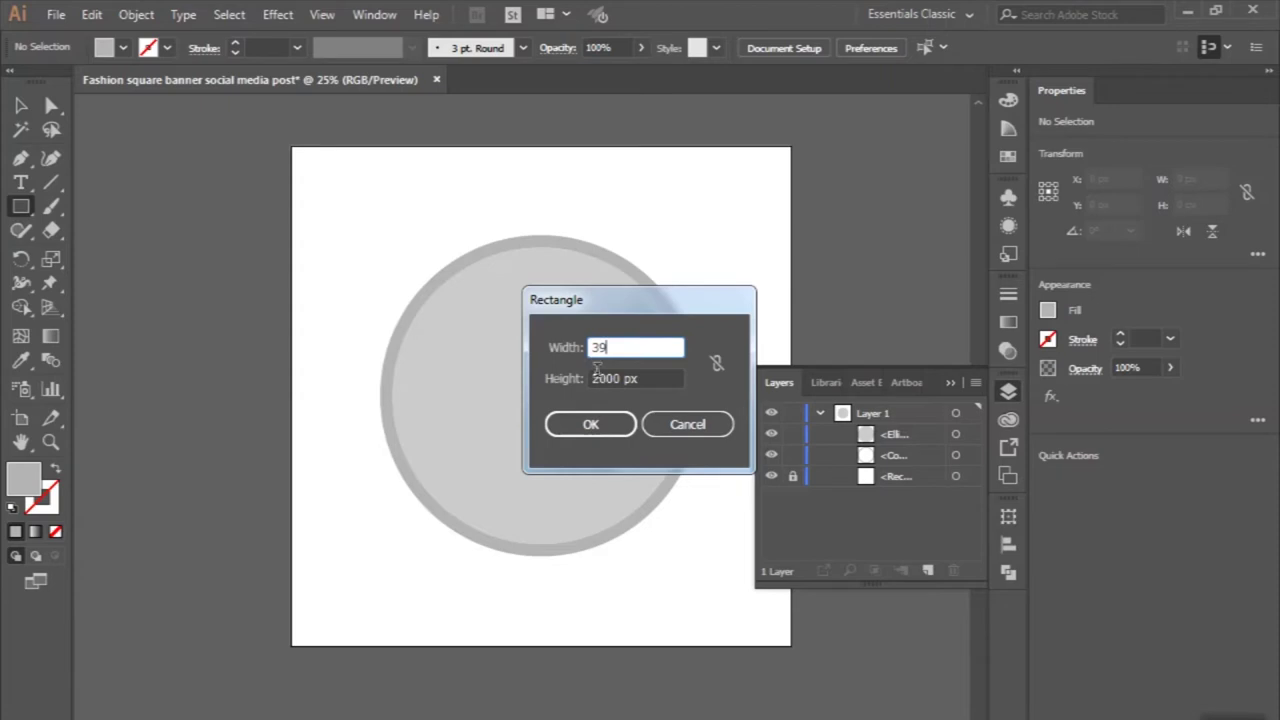
{"action": "double_click", "coordinate": [596, 374]}
{"action": "type", "text": "39"}
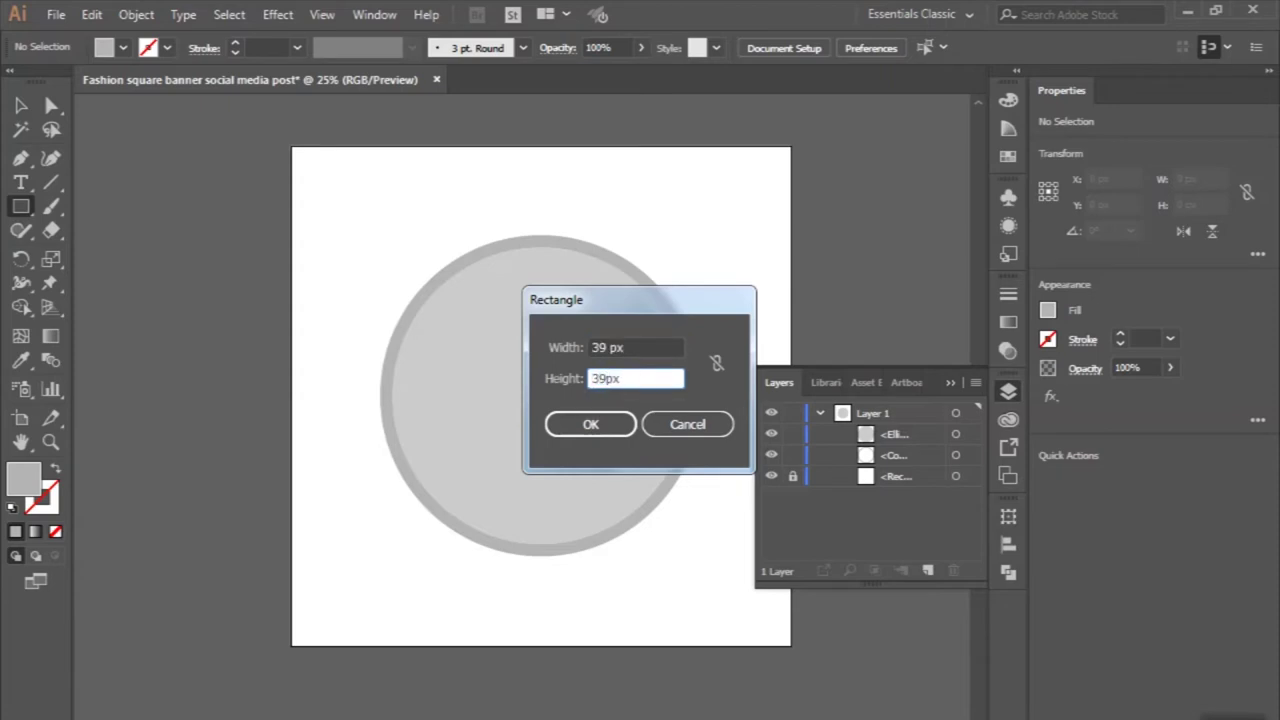
{"action": "key", "text": "Return"}
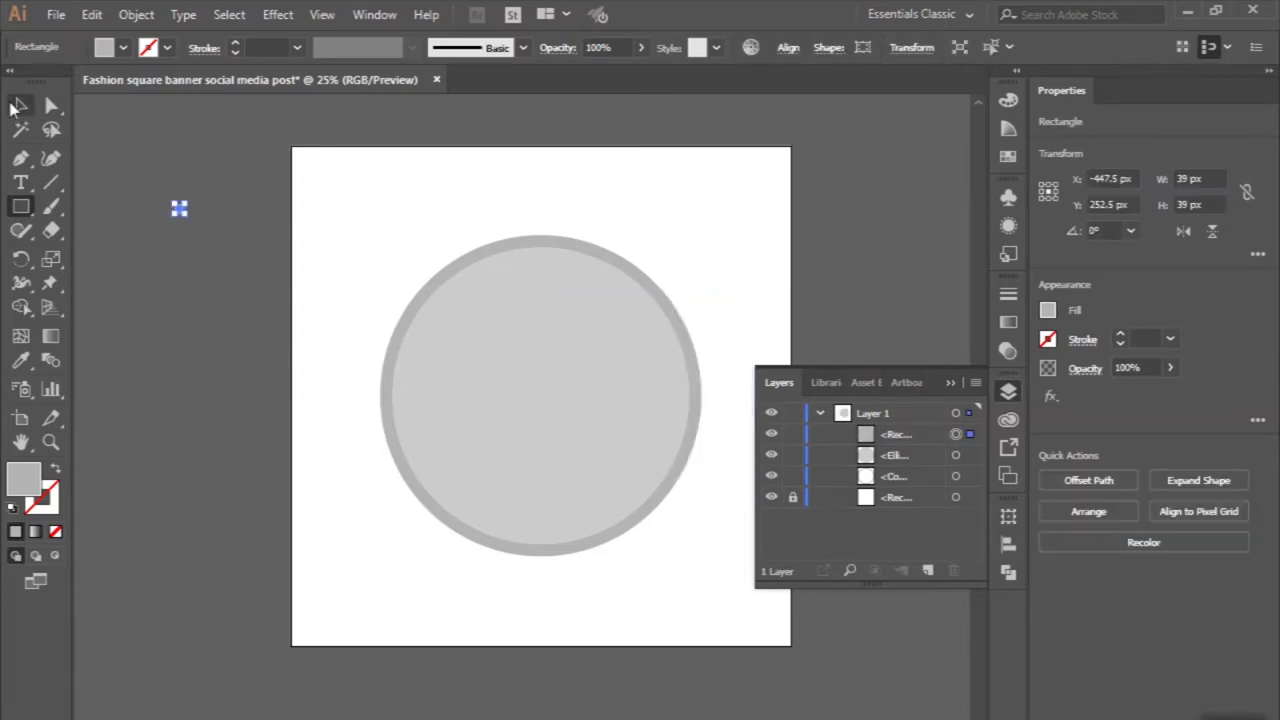
{"action": "key", "text": "v"}
- Hide the Layers panel, nudge the square 39 px left, and drag a copy far left
{"action": "scroll", "coordinate": [224, 234], "scroll_direction": "left", "scroll_amount": 5}
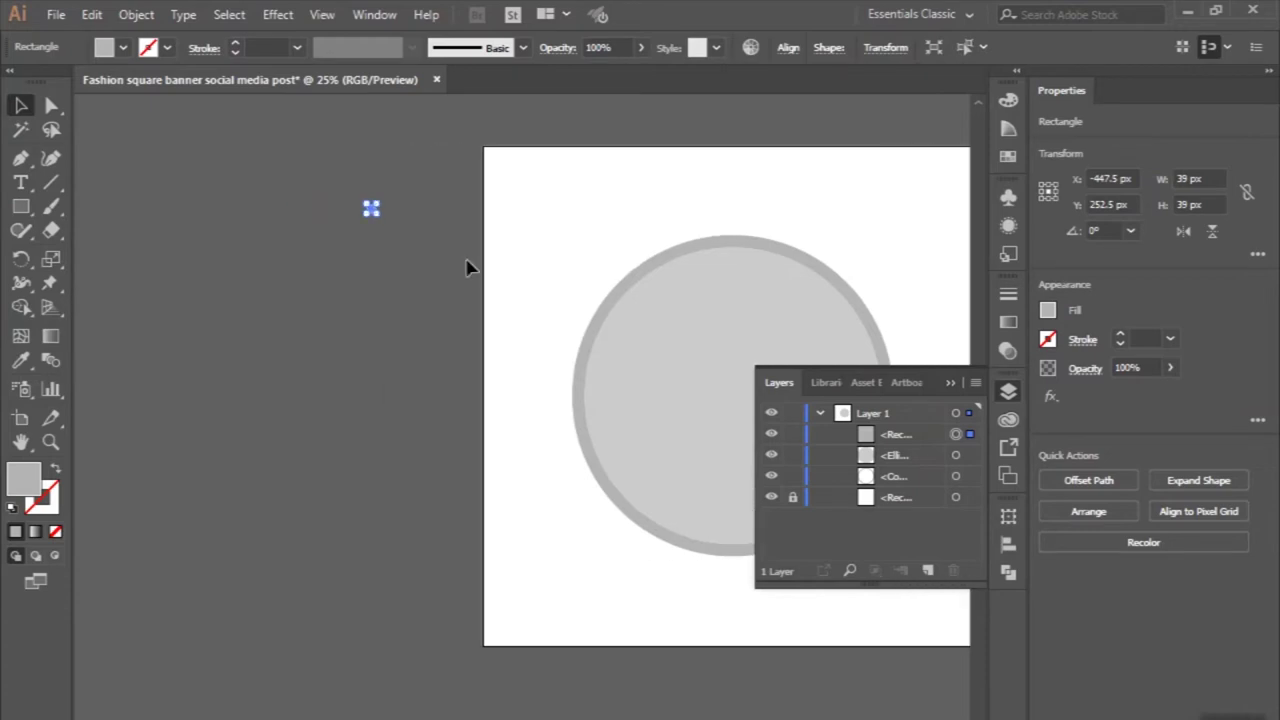
{"action": "scroll", "coordinate": [469, 266], "scroll_direction": "up", "scroll_amount": 1}
{"action": "left_click", "coordinate": [950, 383]}
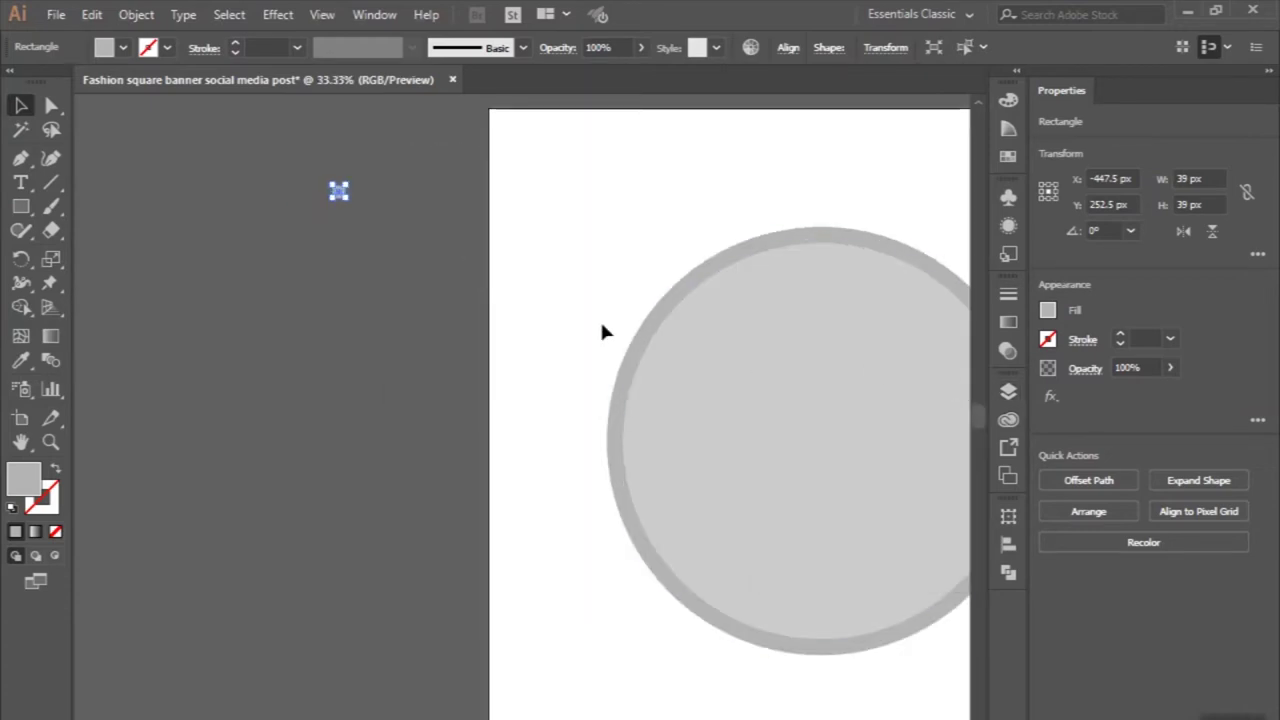
{"action": "scroll", "coordinate": [600, 331], "scroll_direction": "up", "scroll_amount": 2}
{"action": "scroll", "coordinate": [600, 331], "scroll_direction": "left", "scroll_amount": 3}
{"action": "scroll", "coordinate": [600, 331], "scroll_direction": "left", "scroll_amount": 3}
{"action": "scroll", "coordinate": [580, 290], "scroll_direction": "left", "scroll_amount": 1}
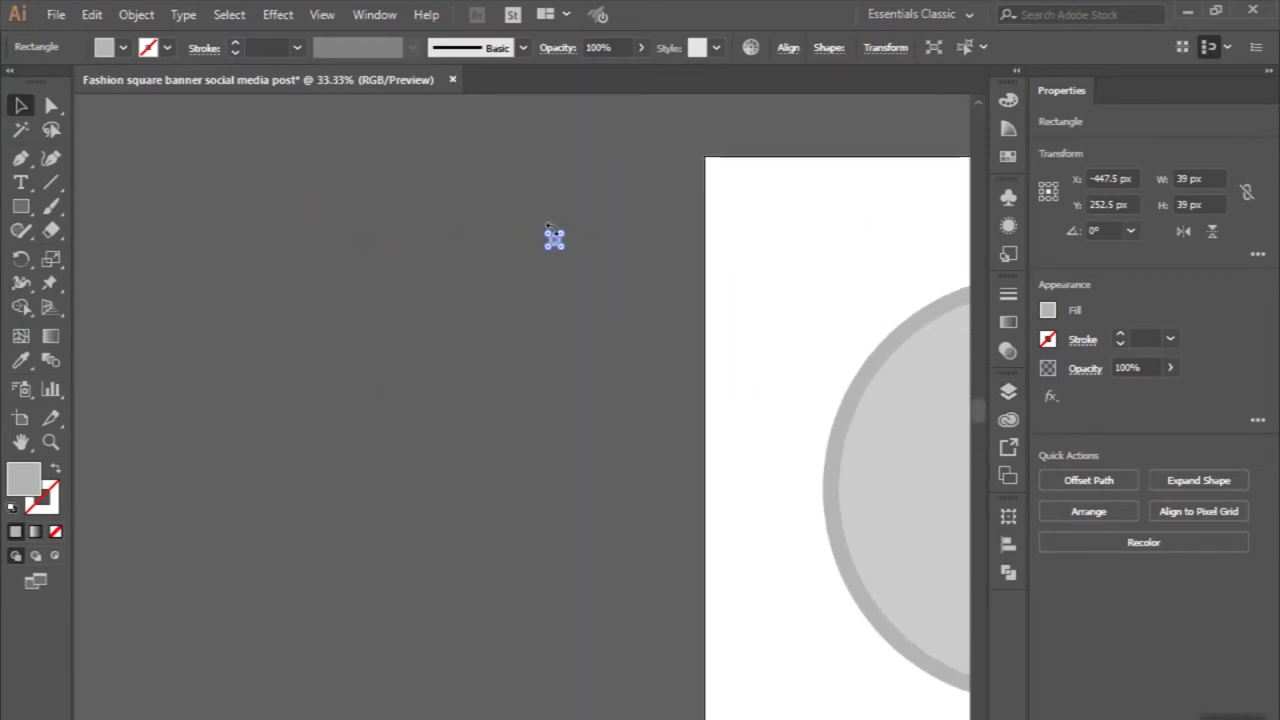
{"action": "scroll", "coordinate": [554, 240], "scroll_direction": "up", "scroll_amount": 1, "text": "alt"}
{"action": "left_click_drag", "start_coordinate": [543, 255], "coordinate": [556, 257]}
{"action": "scroll", "coordinate": [536, 256], "scroll_direction": "up", "scroll_amount": 3, "text": "alt"}
{"action": "scroll", "coordinate": [536, 256], "scroll_direction": "down", "scroll_amount": 3, "text": "alt"}
{"action": "scroll", "coordinate": [592, 277], "scroll_direction": "down", "scroll_amount": 2, "text": "alt"}
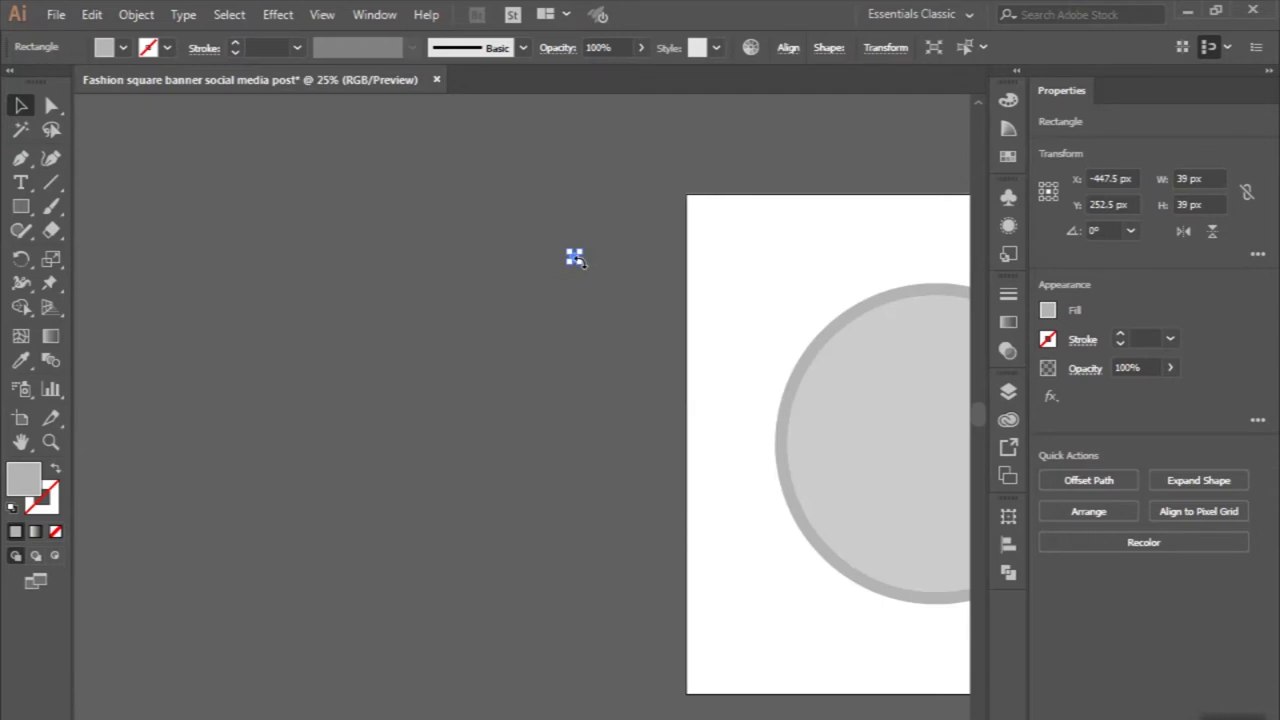
{"action": "left_click_drag", "start_coordinate": [578, 265], "coordinate": [333, 270]}
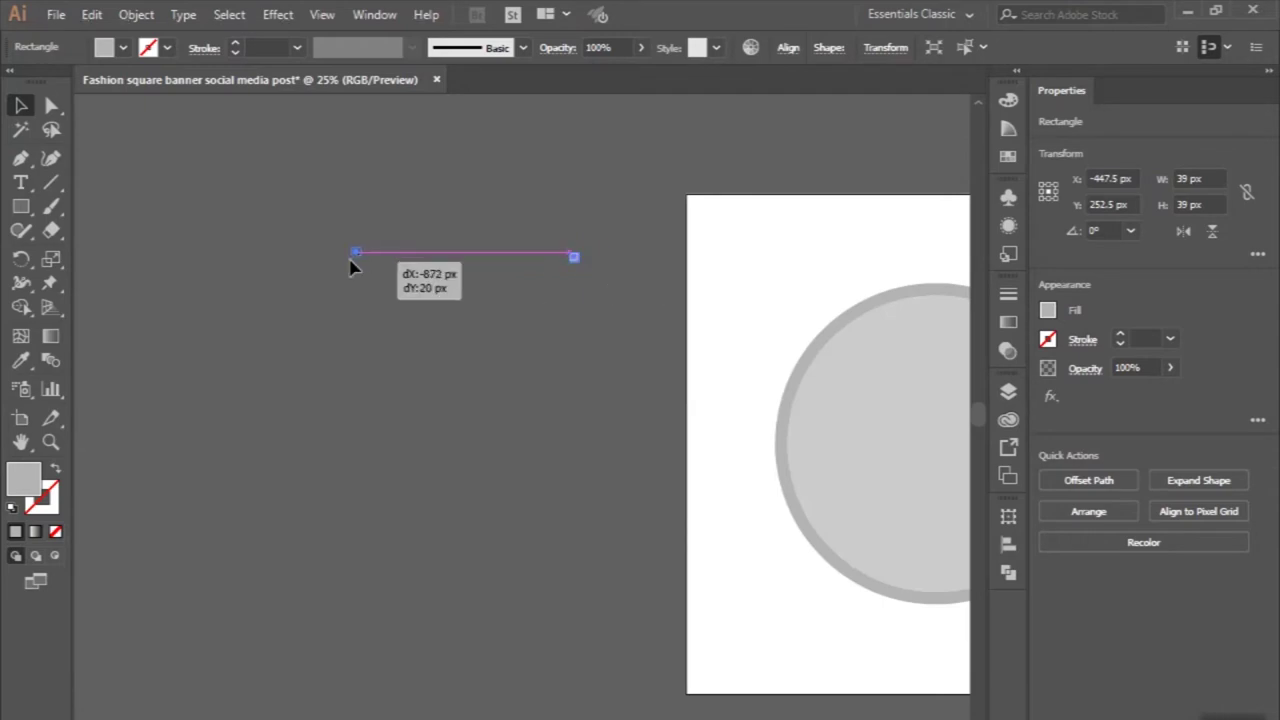
- Keep the copy level with the original, select both squares, and bring up Blend Options
{"action": "left_click_drag", "start_coordinate": [333, 265], "coordinate": [303, 262]}
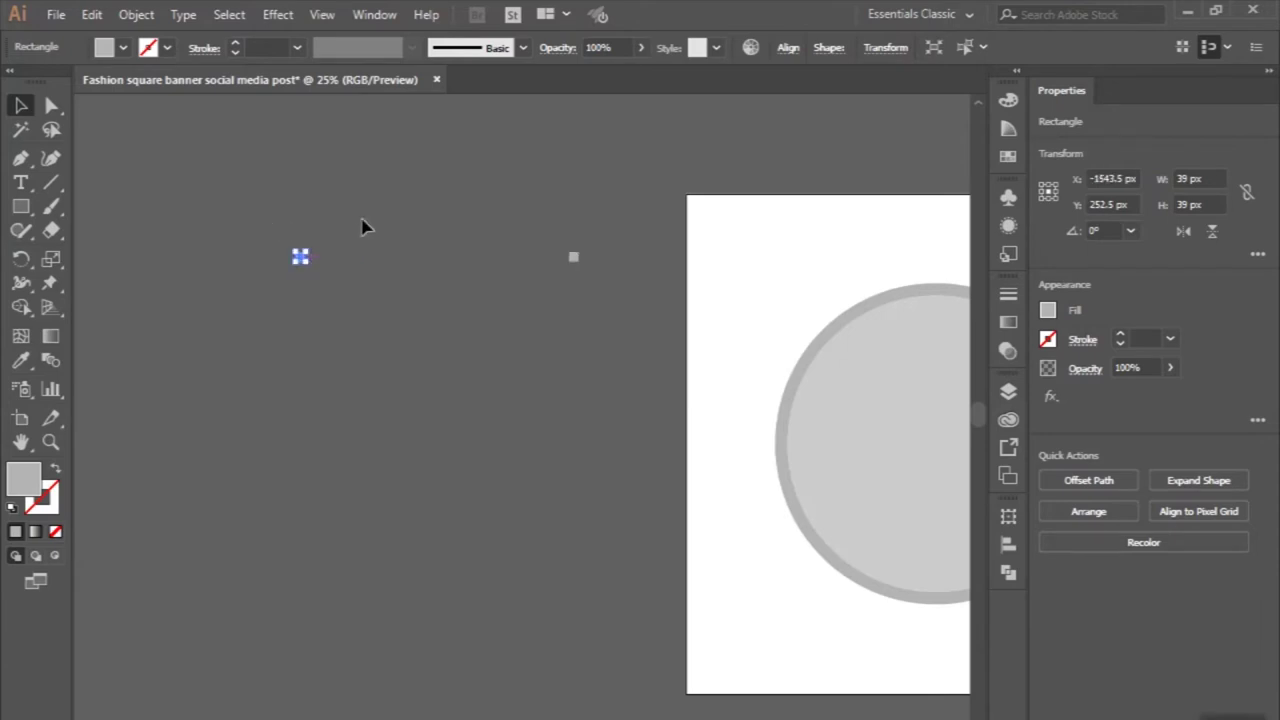
{"action": "left_click", "coordinate": [576, 262], "text": "shift"}
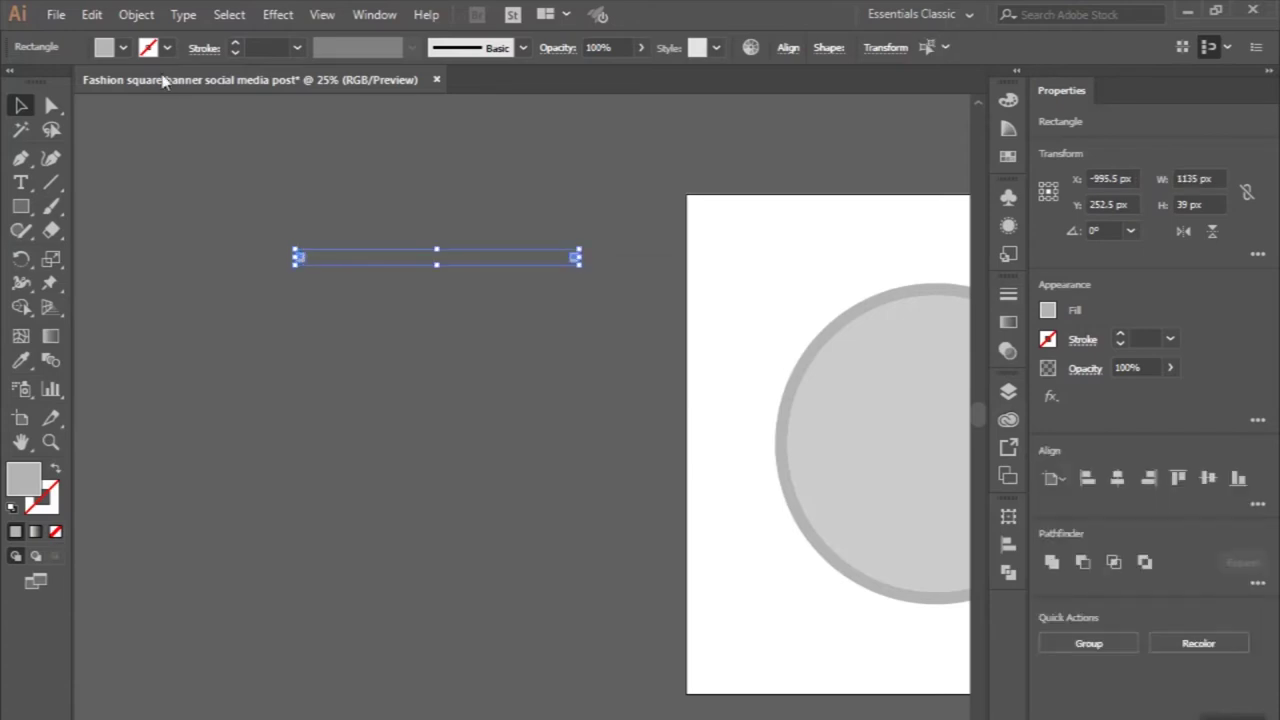
{"action": "left_click", "coordinate": [136, 14]}
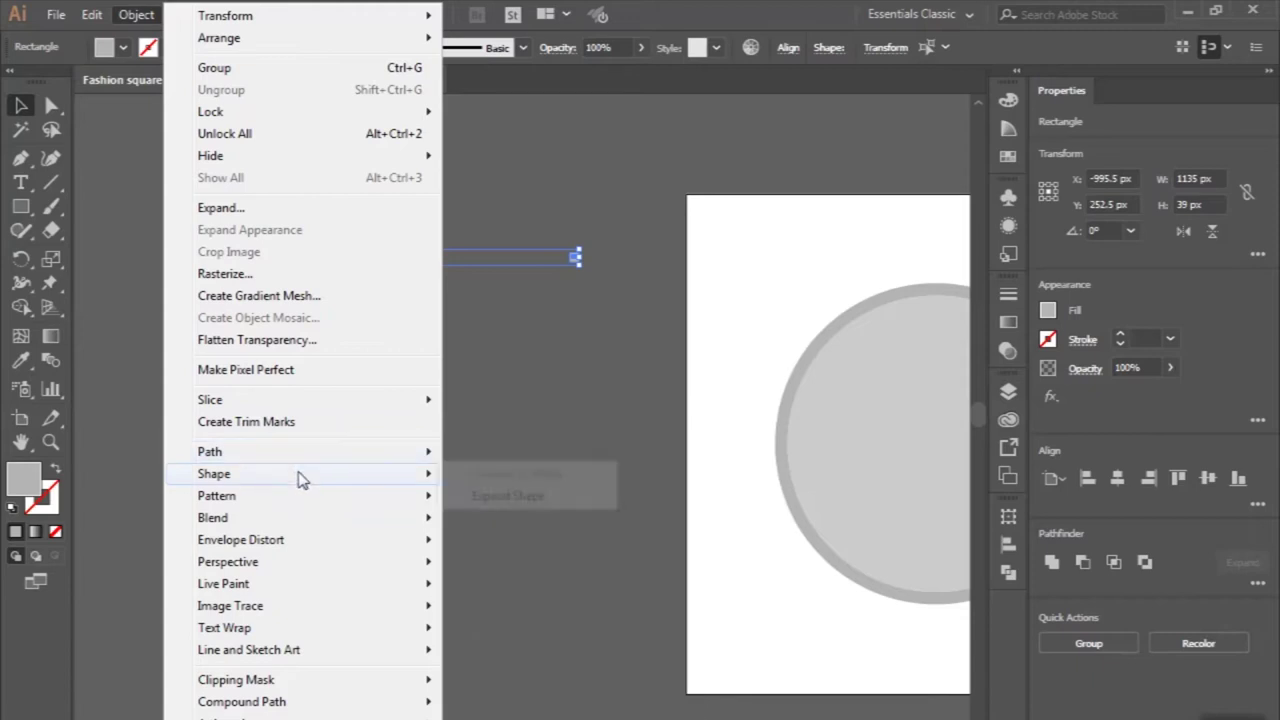
{"action": "mouse_move", "coordinate": [213, 517]}
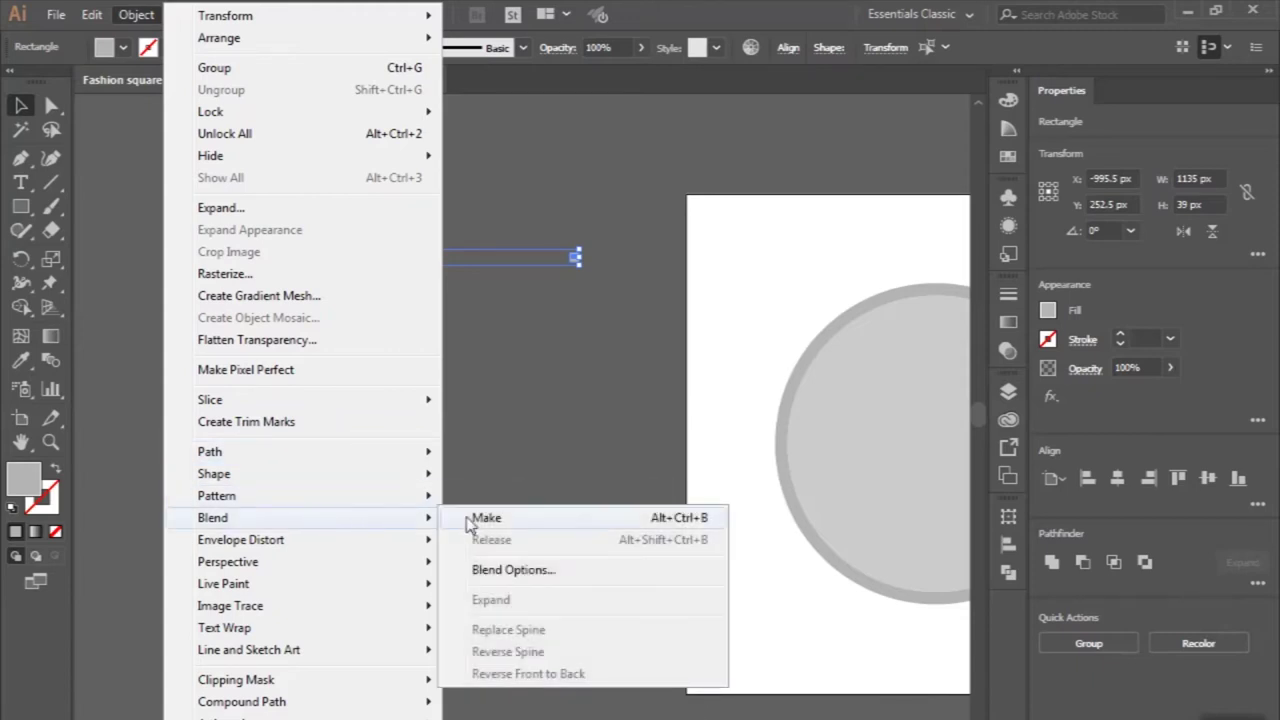
{"action": "left_click", "coordinate": [503, 578]}
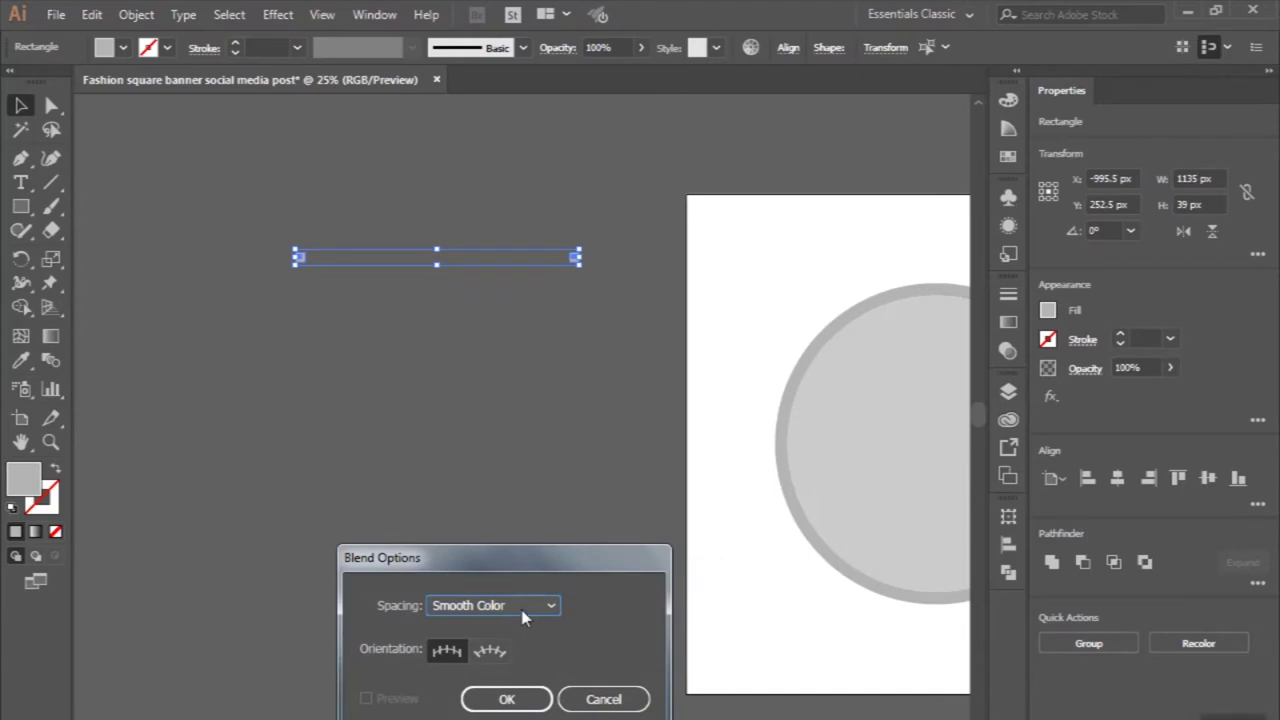
- Blend the two squares with Smooth Color spacing and expand the blend into separate squares
{"action": "left_click", "coordinate": [522, 608]}
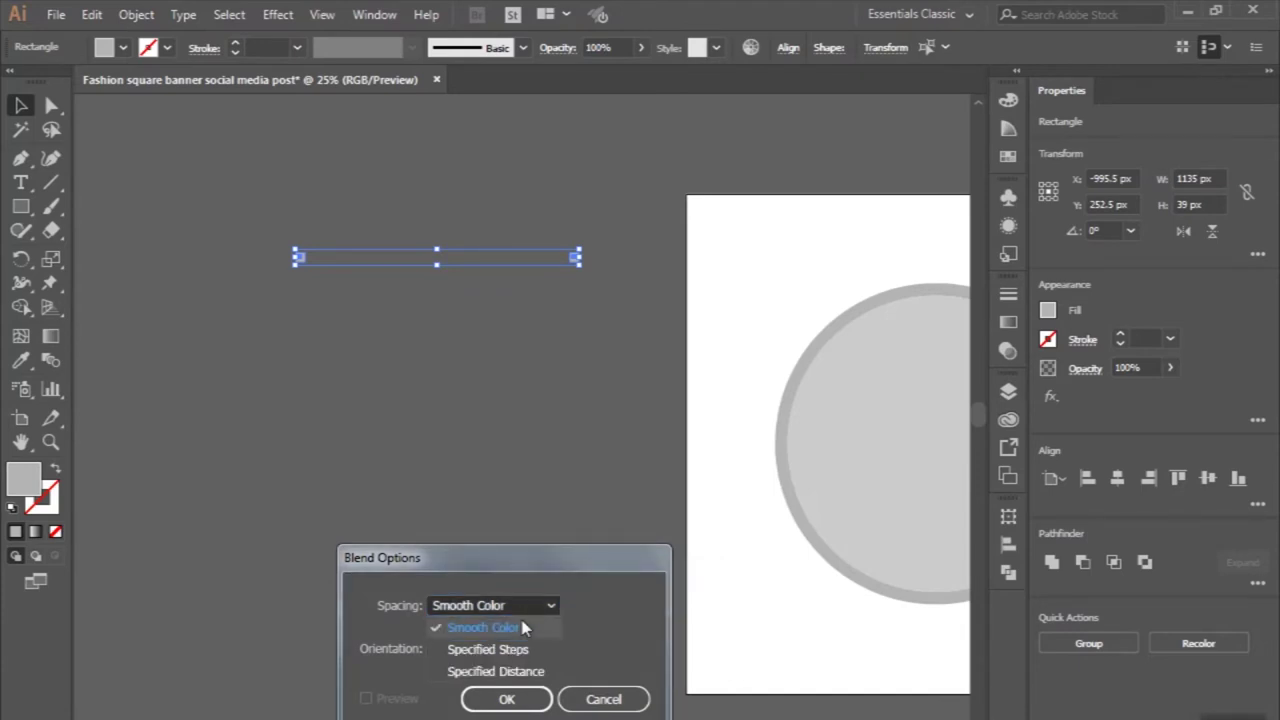
{"action": "left_click", "coordinate": [522, 627]}
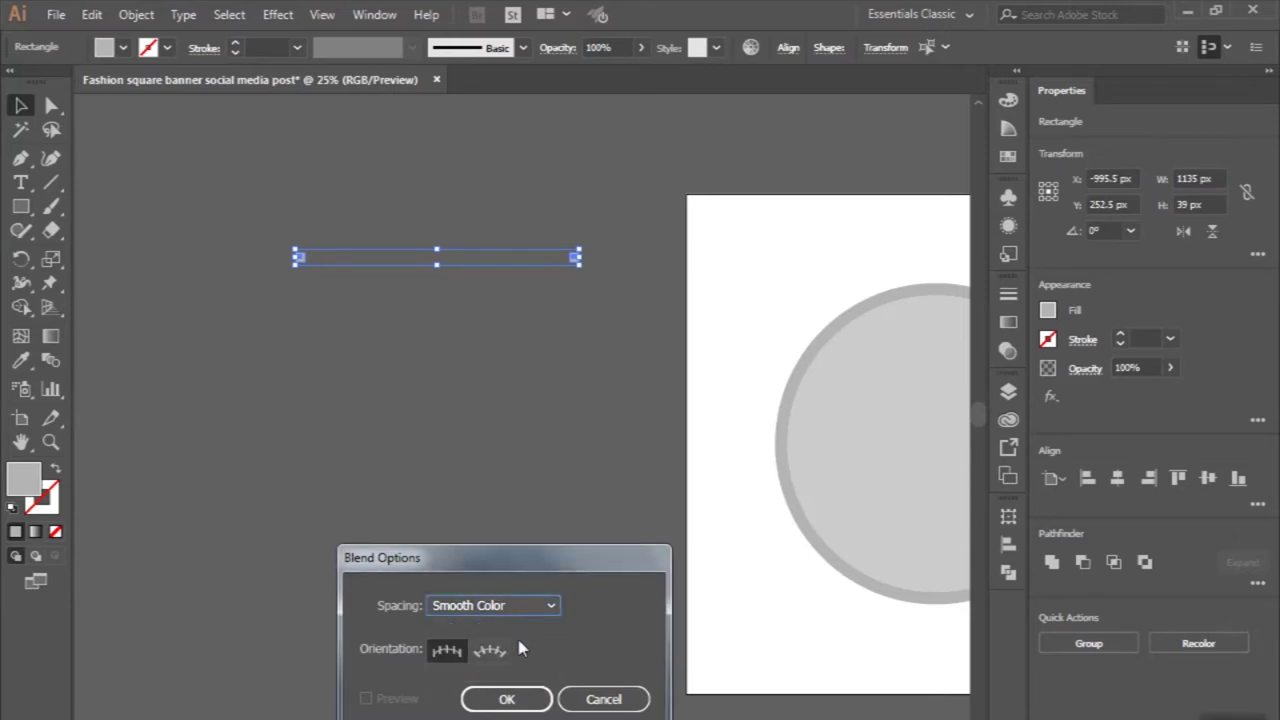
{"action": "left_click", "coordinate": [510, 697]}
{"action": "key", "text": "alt+ctrl+b"}
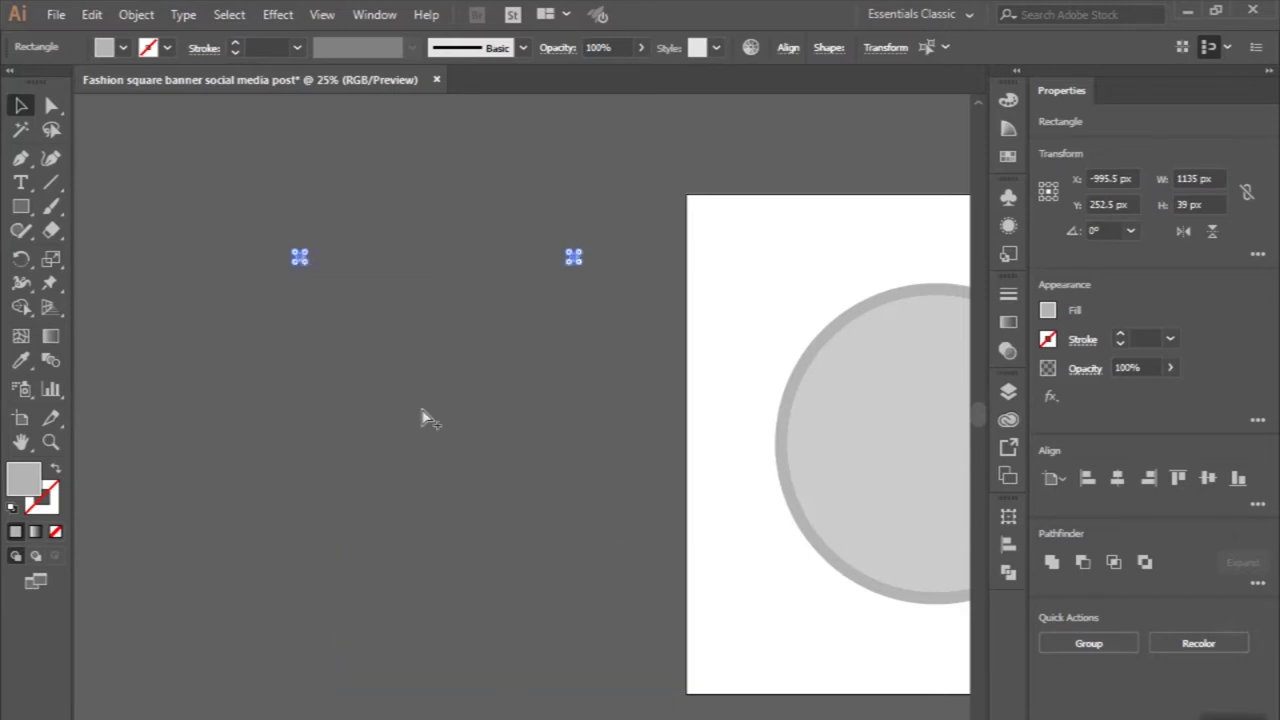
{"action": "scroll", "coordinate": [359, 206], "scroll_direction": "up", "scroll_amount": 3, "text": "alt"}
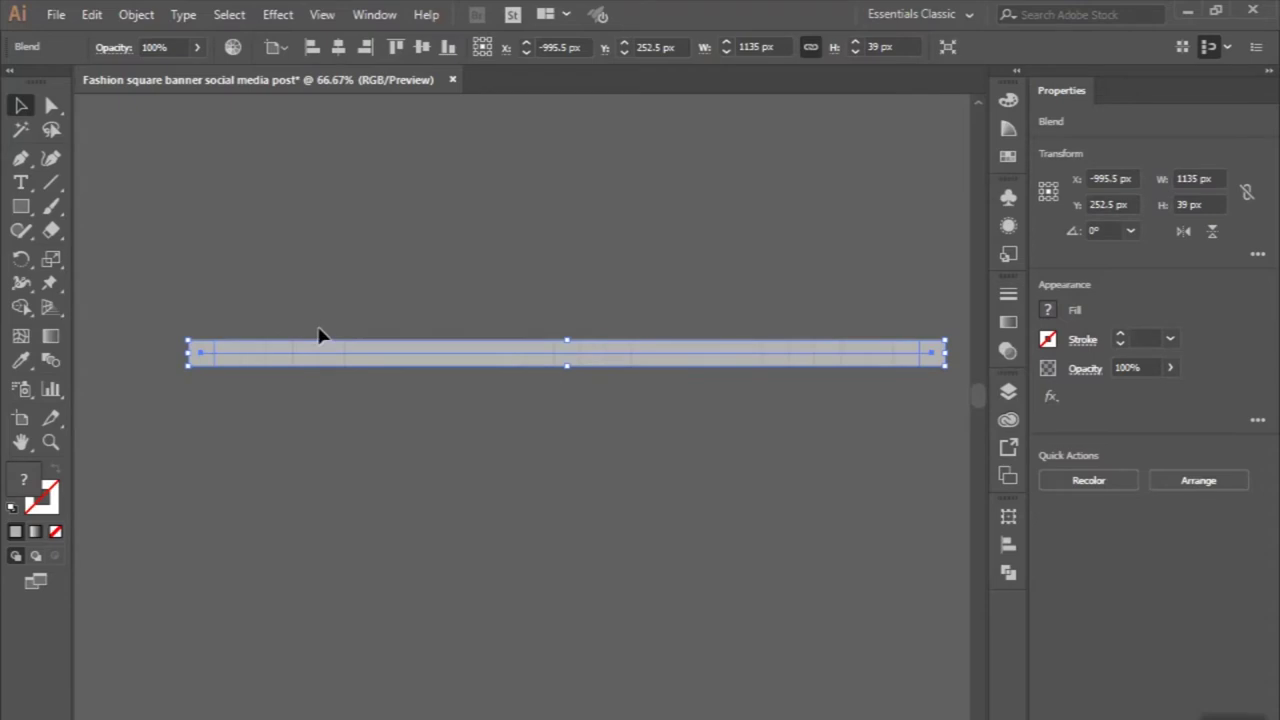
{"action": "scroll", "coordinate": [274, 362], "scroll_direction": "up", "scroll_amount": 1, "text": "alt"}
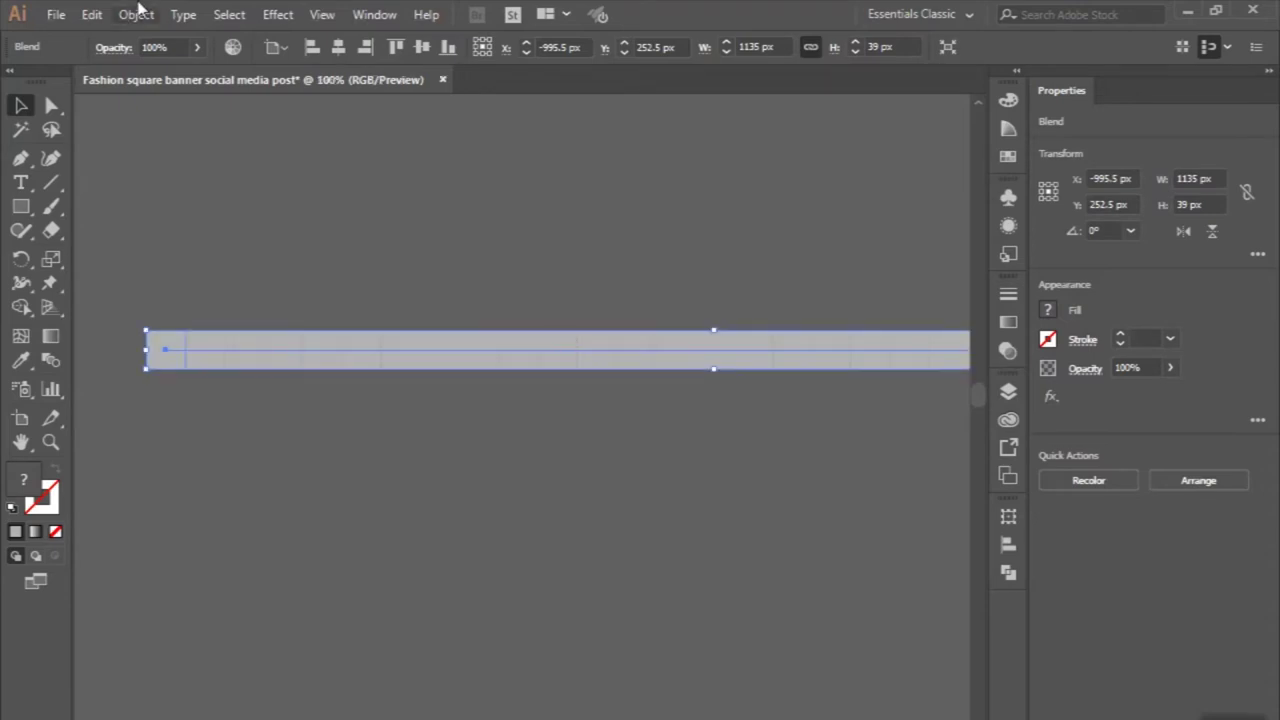
{"action": "left_click", "coordinate": [138, 14]}
{"action": "left_click", "coordinate": [239, 214]}
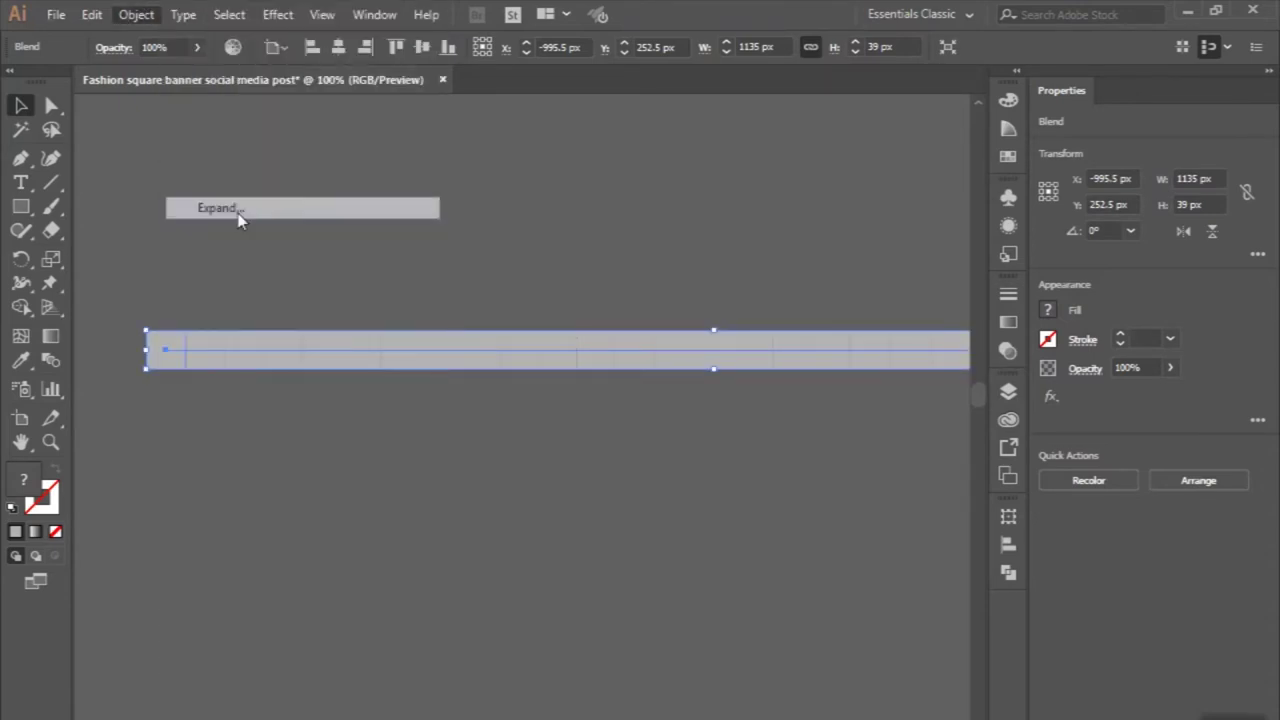
{"action": "left_click", "coordinate": [598, 503]}
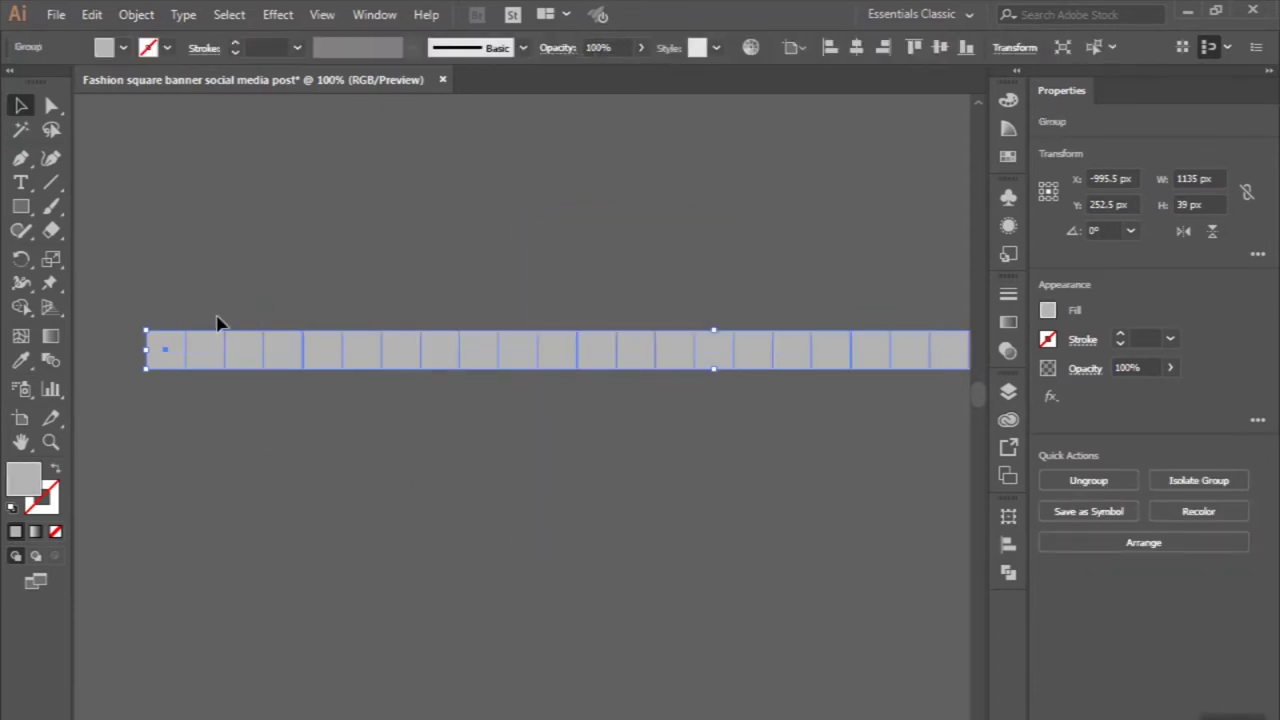
- Ungroup the row of squares
{"action": "left_click", "coordinate": [218, 323]}
{"action": "left_click", "coordinate": [240, 349]}
{"action": "right_click", "coordinate": [285, 350]}
{"action": "left_click", "coordinate": [323, 512]}
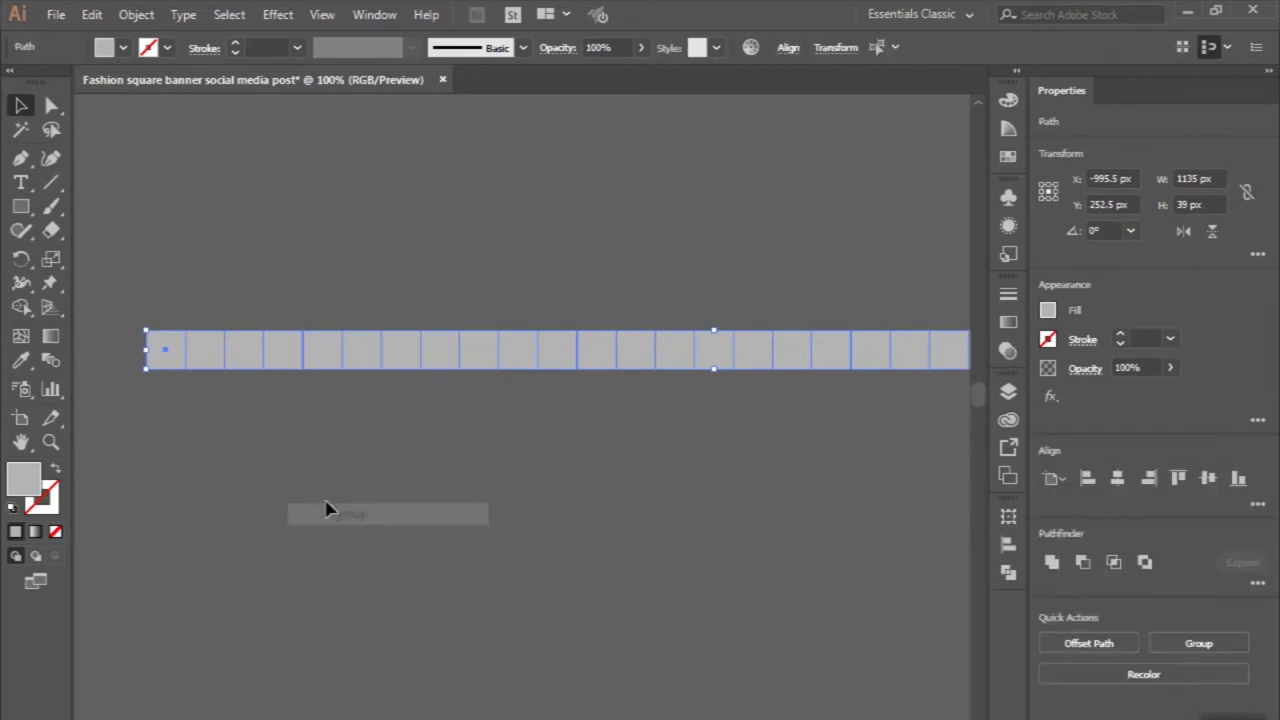
- Select every other square in the row and fill them white
{"action": "left_click", "coordinate": [223, 383]}
{"action": "left_click", "coordinate": [204, 345]}
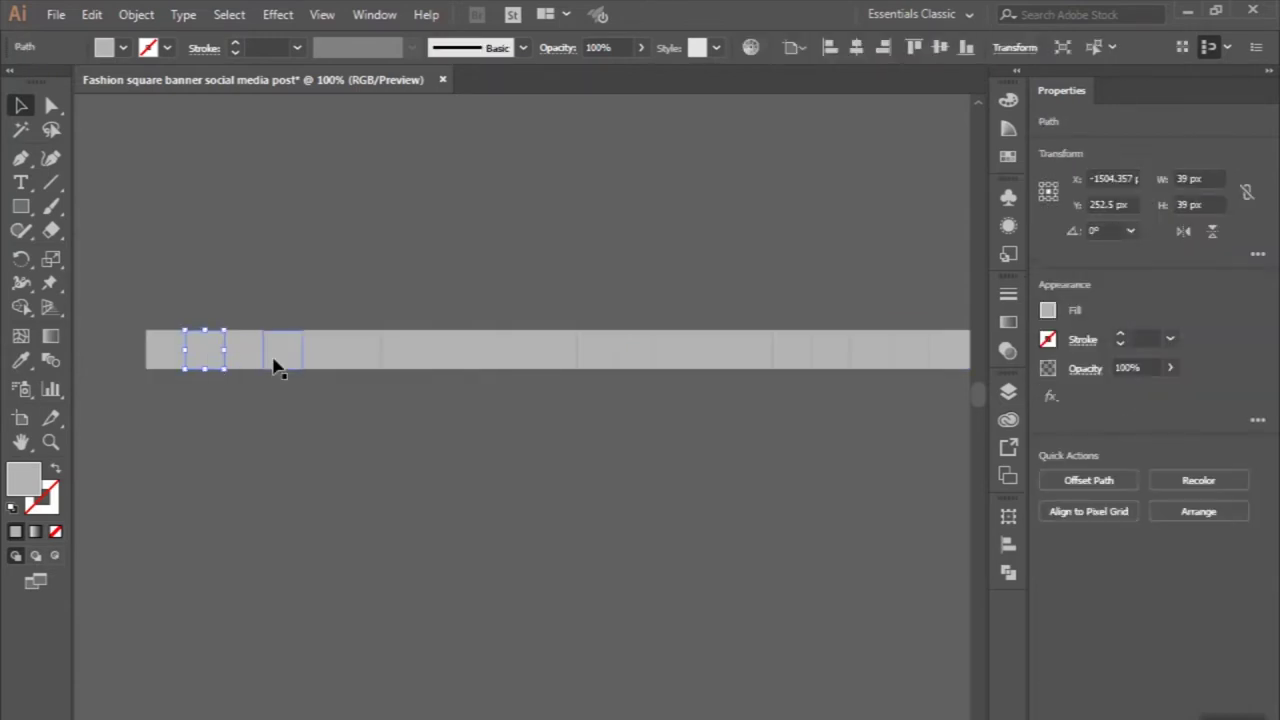
{"action": "left_click", "coordinate": [243, 350], "text": "shift"}
{"action": "left_click", "coordinate": [285, 355], "text": "shift"}
{"action": "left_click", "coordinate": [322, 355], "text": "shift"}
{"action": "left_click", "coordinate": [358, 358], "text": "shift"}
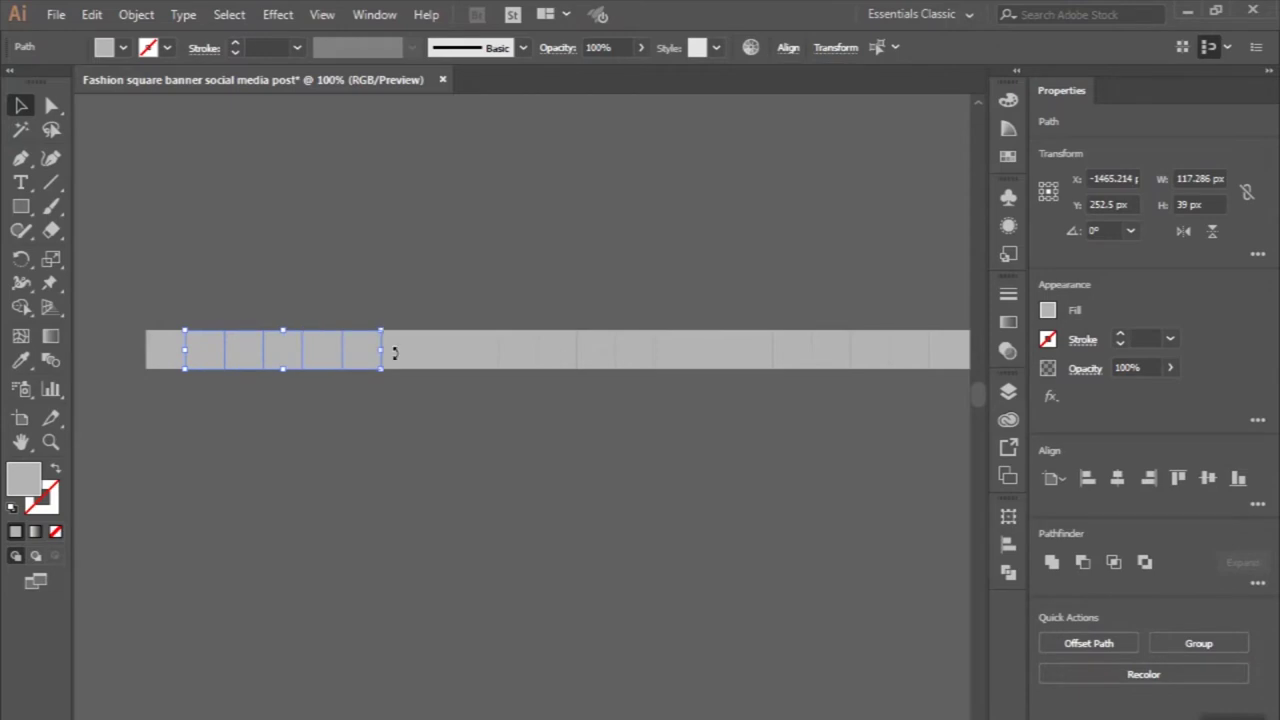
{"action": "left_click", "coordinate": [447, 363], "text": "shift"}
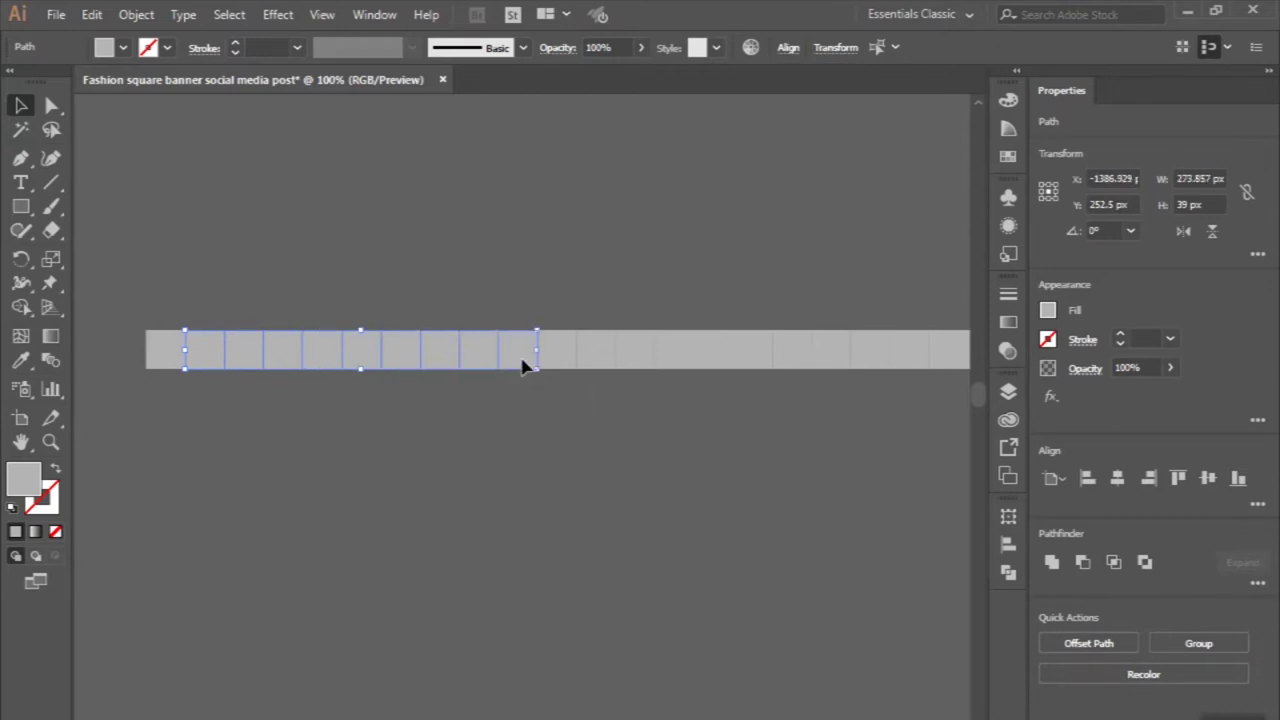
{"action": "left_click", "coordinate": [603, 360], "text": "shift"}
{"action": "left_click", "coordinate": [680, 357], "text": "shift"}
{"action": "left_click", "coordinate": [753, 357], "text": "shift"}
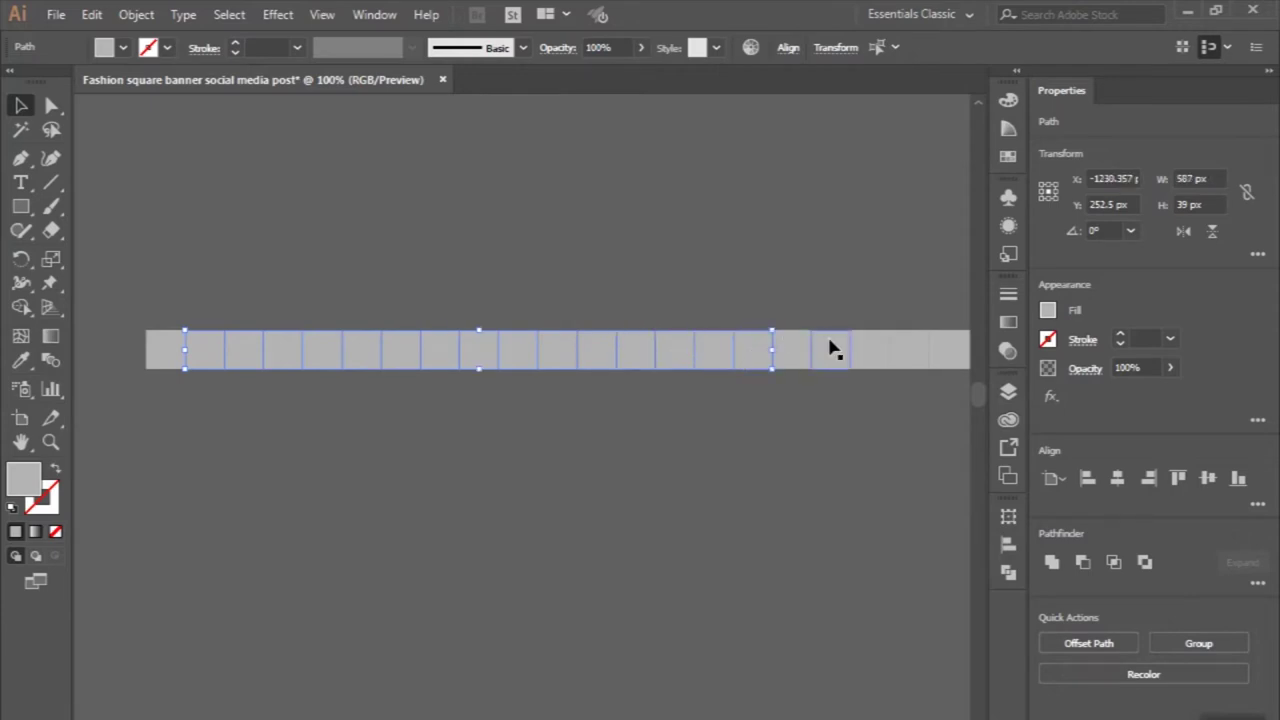
{"action": "left_click", "coordinate": [830, 347], "text": "shift"}
{"action": "left_click", "coordinate": [913, 349], "text": "shift"}
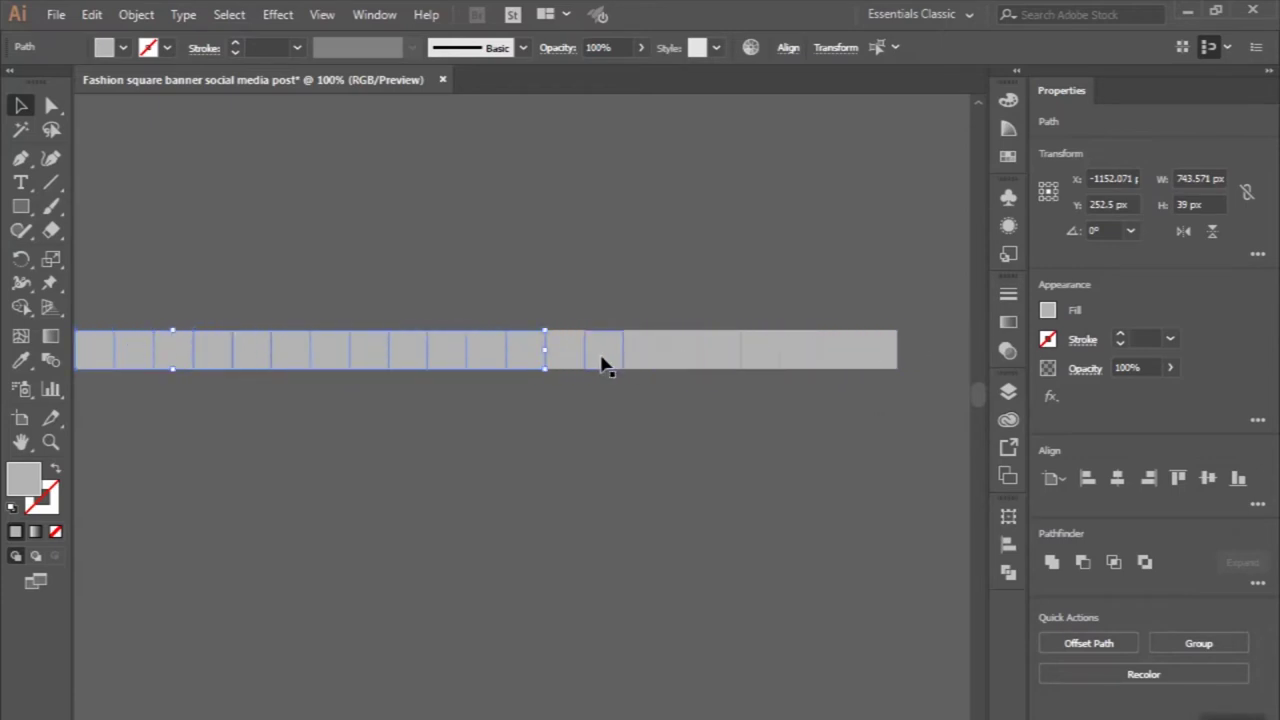
{"action": "left_click", "coordinate": [601, 363], "text": "shift"}
{"action": "left_click", "coordinate": [760, 355], "text": "shift"}
{"action": "left_click", "coordinate": [830, 348], "text": "shift"}
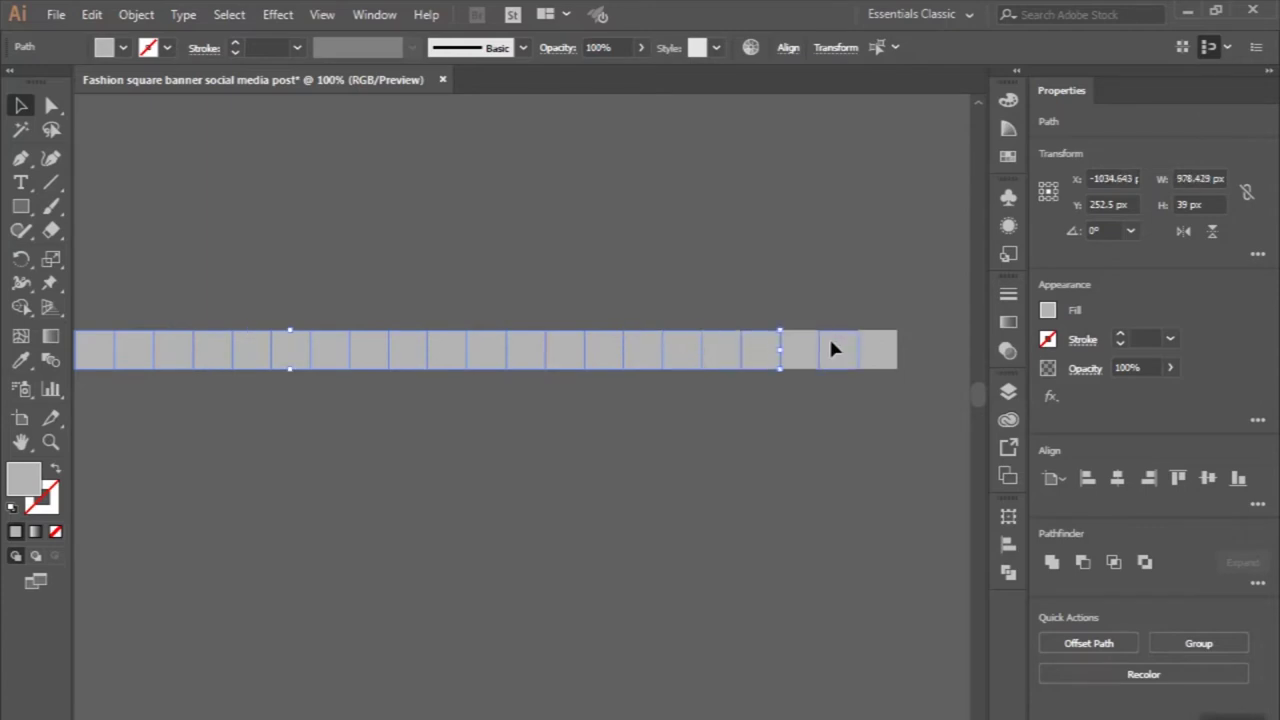
{"action": "left_click", "coordinate": [123, 50]}
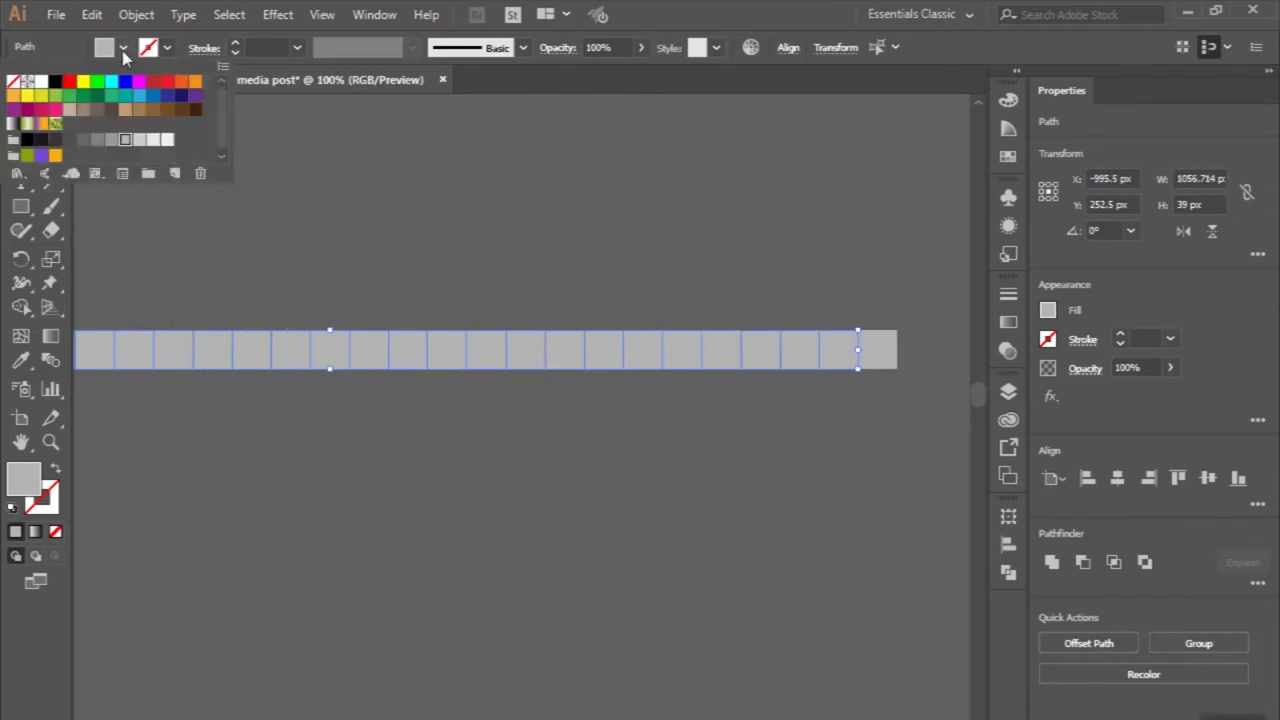
{"action": "left_click", "coordinate": [167, 140]}
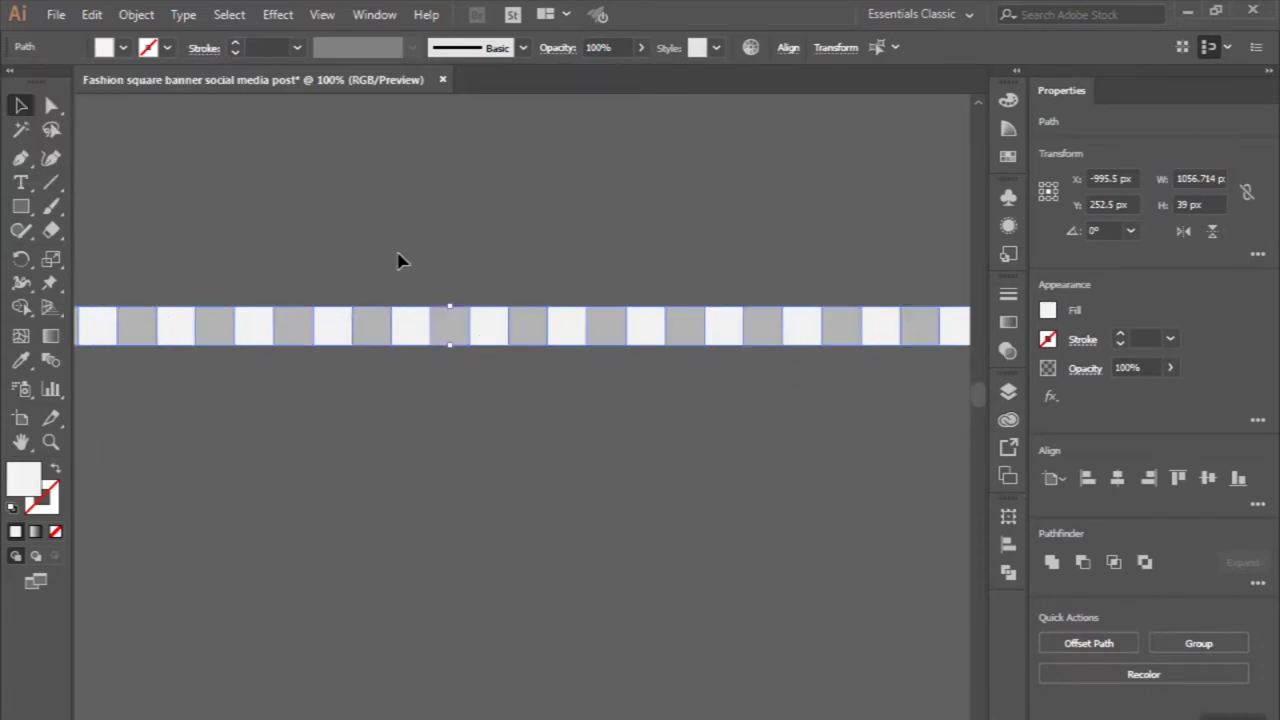
{"action": "left_click", "coordinate": [397, 261]}
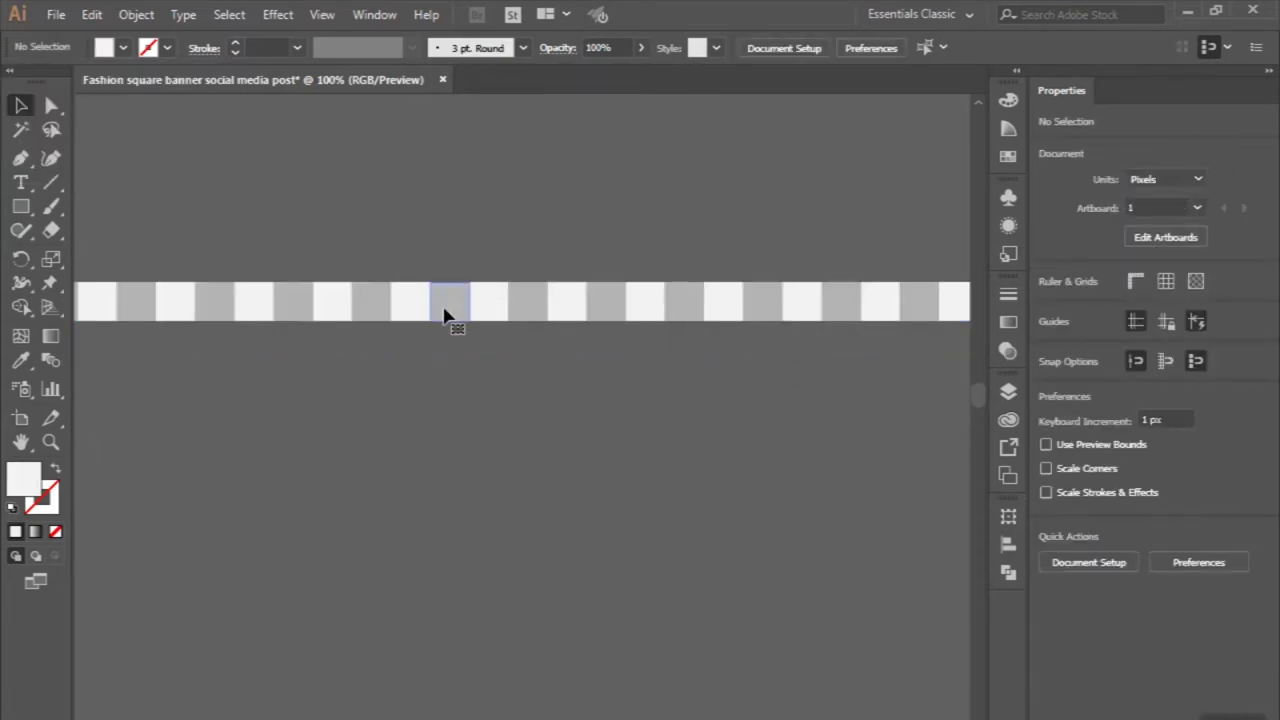
- Select all the remaining grey squares along the row
{"action": "left_click", "coordinate": [445, 315]}
{"action": "scroll", "coordinate": [445, 315], "scroll_direction": "down", "scroll_amount": 2}
{"action": "scroll", "coordinate": [443, 314], "scroll_direction": "left", "scroll_amount": 2}
{"action": "scroll", "coordinate": [266, 320], "scroll_direction": "up", "scroll_amount": 1}
{"action": "left_click", "coordinate": [237, 304]}
{"action": "left_click", "coordinate": [292, 304], "text": "shift"}
{"action": "left_click", "coordinate": [350, 303], "text": "shift"}
{"action": "left_click", "coordinate": [395, 305], "text": "shift"}
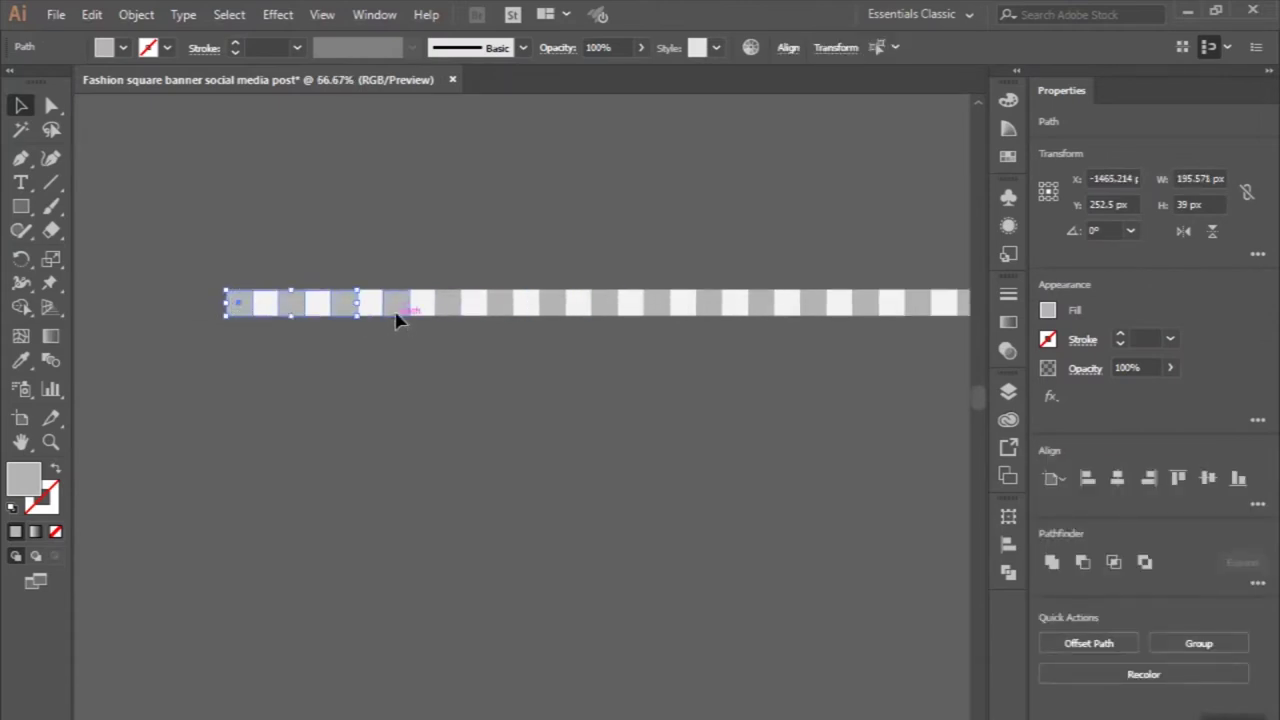
{"action": "left_click", "coordinate": [453, 311], "text": "shift"}
{"action": "left_click", "coordinate": [500, 306], "text": "shift"}
{"action": "left_click", "coordinate": [557, 306], "text": "shift"}
{"action": "left_click", "coordinate": [603, 308], "text": "shift"}
{"action": "left_click", "coordinate": [662, 308], "text": "shift"}
{"action": "left_click", "coordinate": [772, 310], "text": "shift"}
{"action": "left_click", "coordinate": [811, 309], "text": "shift"}
{"action": "scroll", "coordinate": [811, 309], "scroll_direction": "right", "scroll_amount": 5}
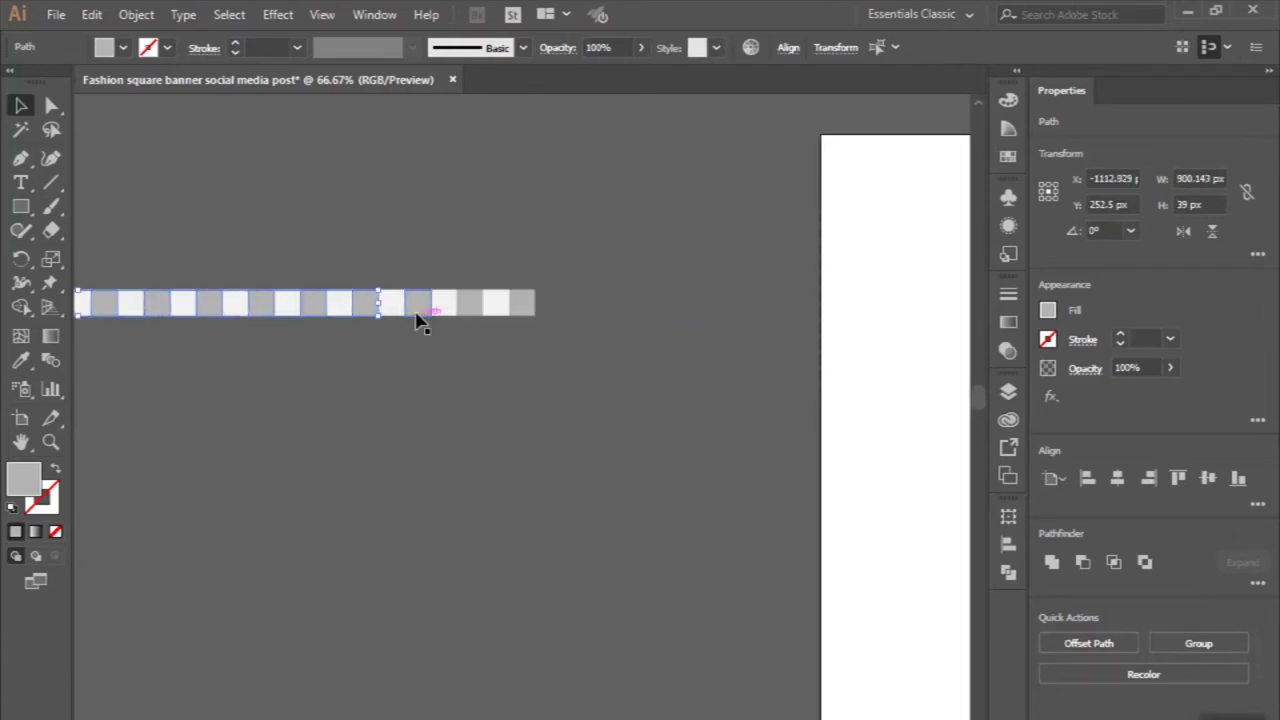
{"action": "left_click", "coordinate": [466, 308], "text": "shift"}
{"action": "left_click", "coordinate": [518, 305], "text": "shift"}
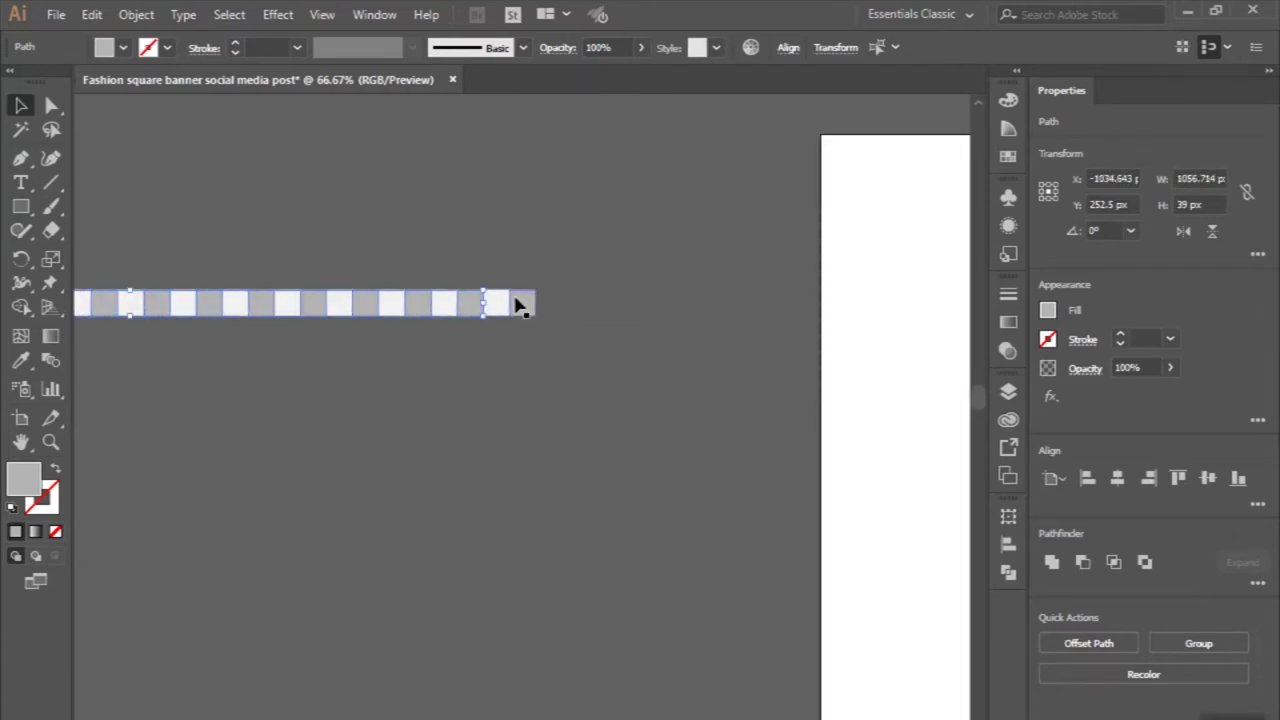
{"action": "left_click", "coordinate": [518, 305], "text": "shift"}
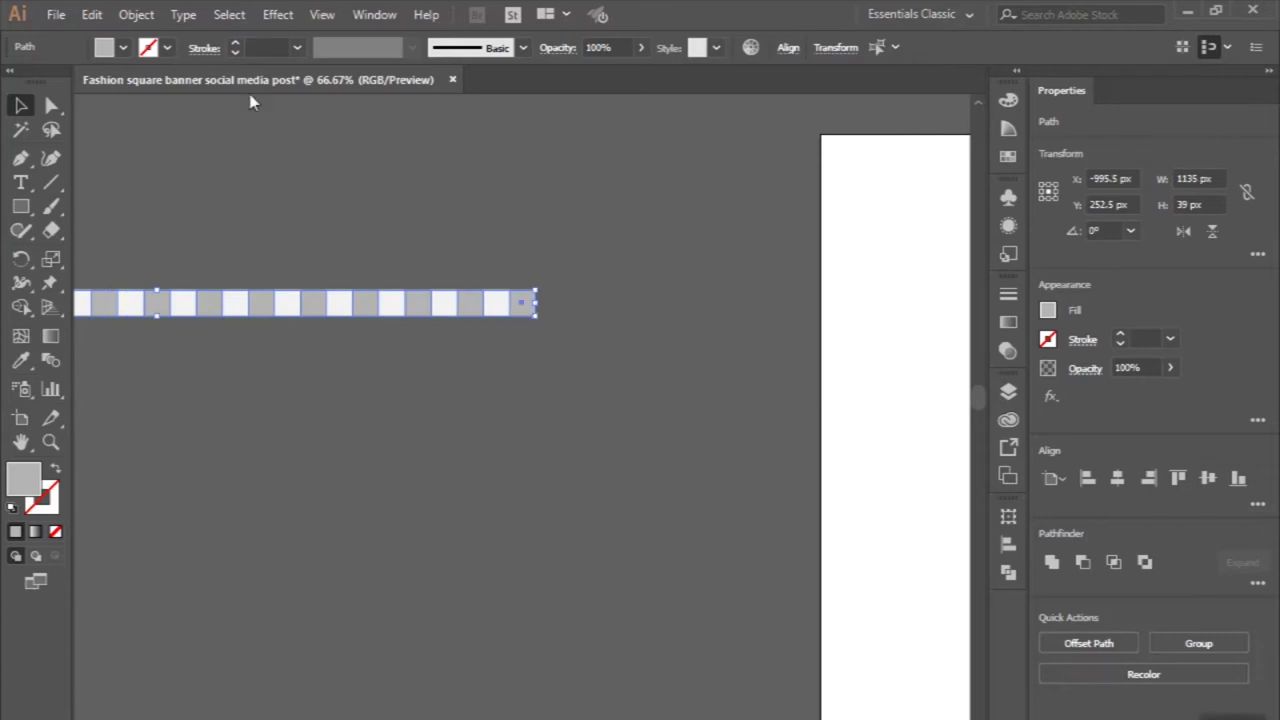
- Fill the selected squares a darker grey, then select the whole checkered row
{"action": "left_click", "coordinate": [117, 50]}
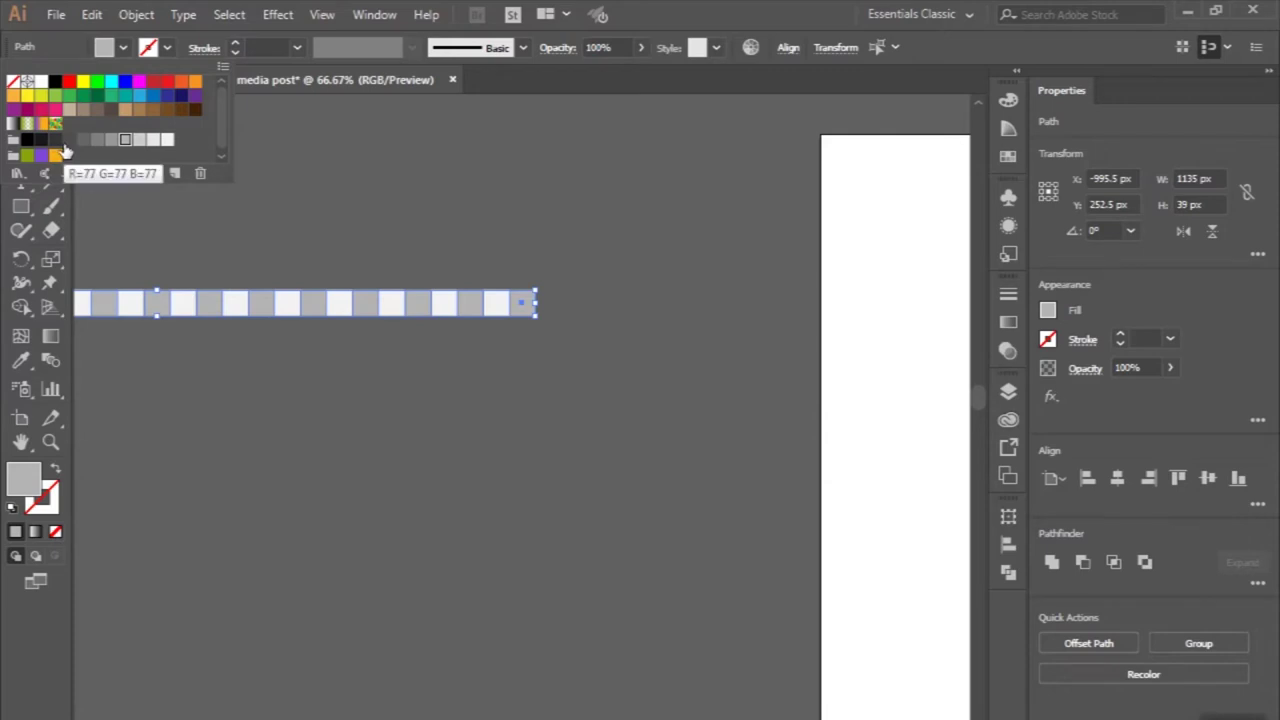
{"action": "left_click", "coordinate": [97, 140]}
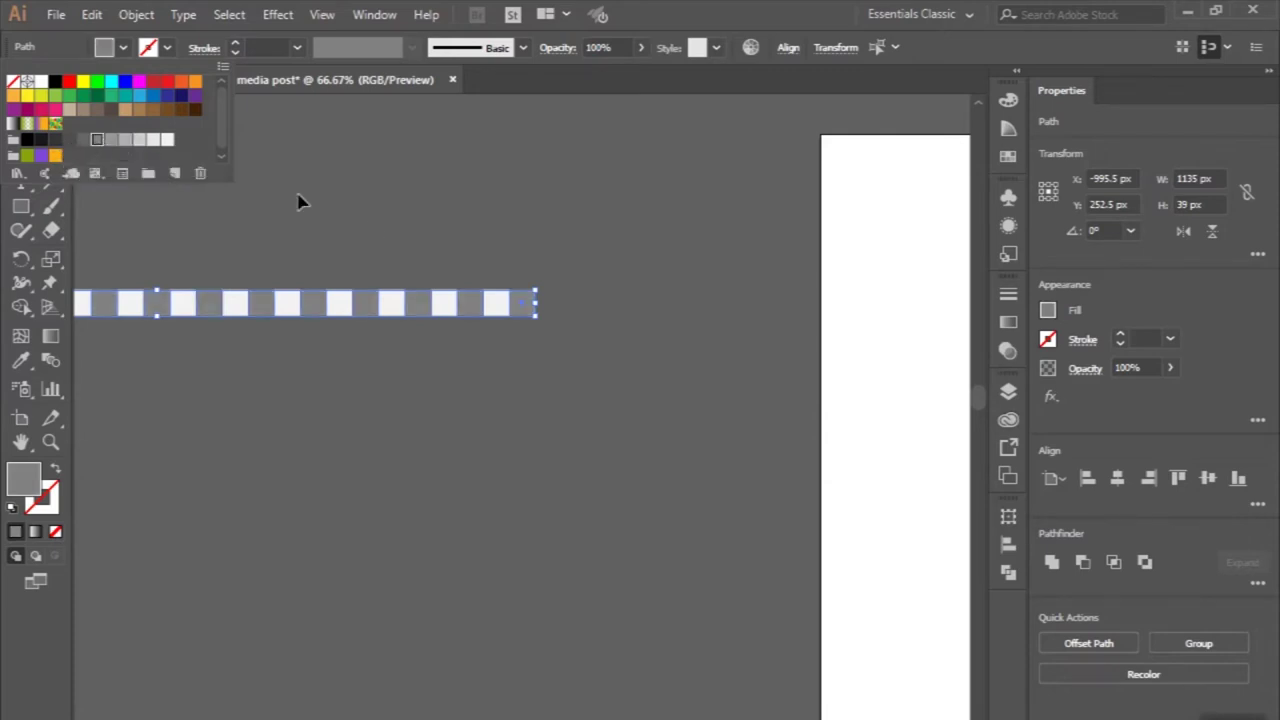
{"action": "left_click", "coordinate": [378, 235]}
{"action": "left_click", "coordinate": [378, 235]}
{"action": "scroll", "coordinate": [378, 235], "scroll_direction": "left", "scroll_amount": 3}
{"action": "scroll", "coordinate": [378, 235], "scroll_direction": "left", "scroll_amount": 3}
{"action": "scroll", "coordinate": [378, 235], "scroll_direction": "down", "scroll_amount": 1}
{"action": "scroll", "coordinate": [378, 235], "scroll_direction": "left", "scroll_amount": 2}
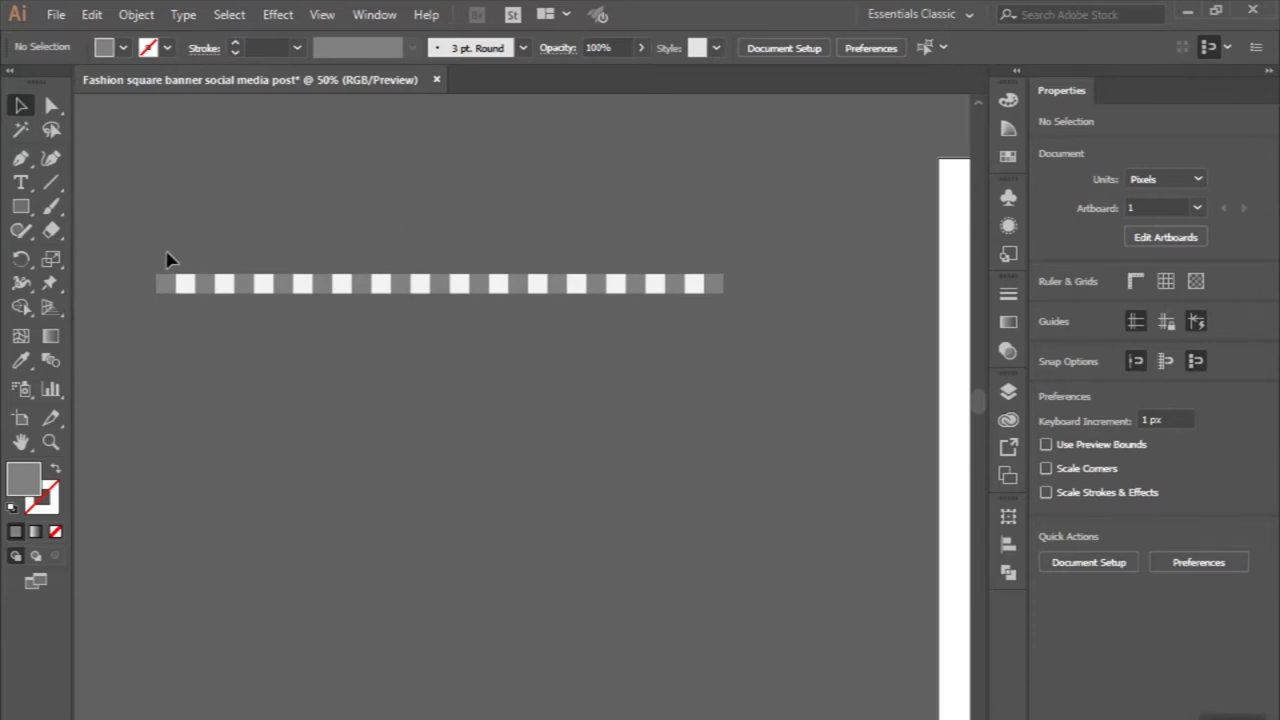
{"action": "mouse_move", "coordinate": [490, 345]}
{"action": "left_mouse_down"}
{"action": "mouse_move", "coordinate": [711, 343]}
{"action": "mouse_move", "coordinate": [537, 300]}
{"action": "mouse_move", "coordinate": [520, 322]}
{"action": "left_mouse_up"}
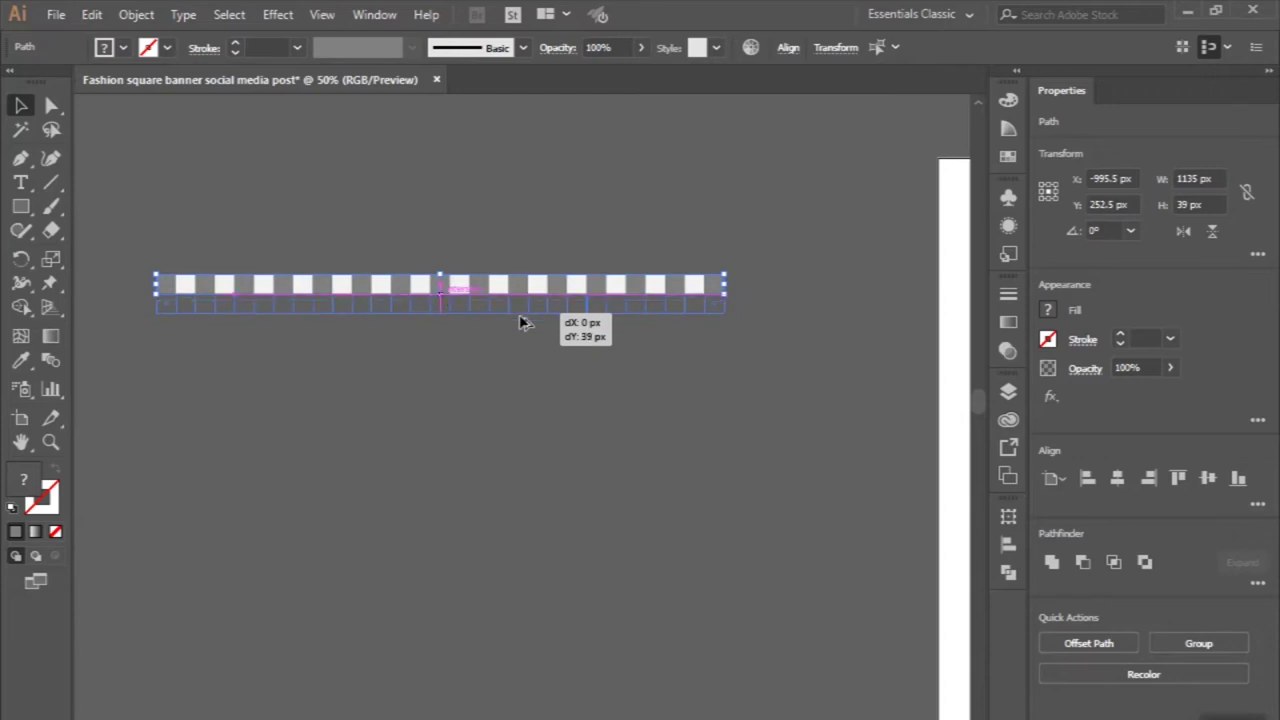
- Undo the stray lower row copy and group the checkered row's squares
{"action": "left_click_drag", "start_coordinate": [519, 322], "coordinate": [519, 322]}
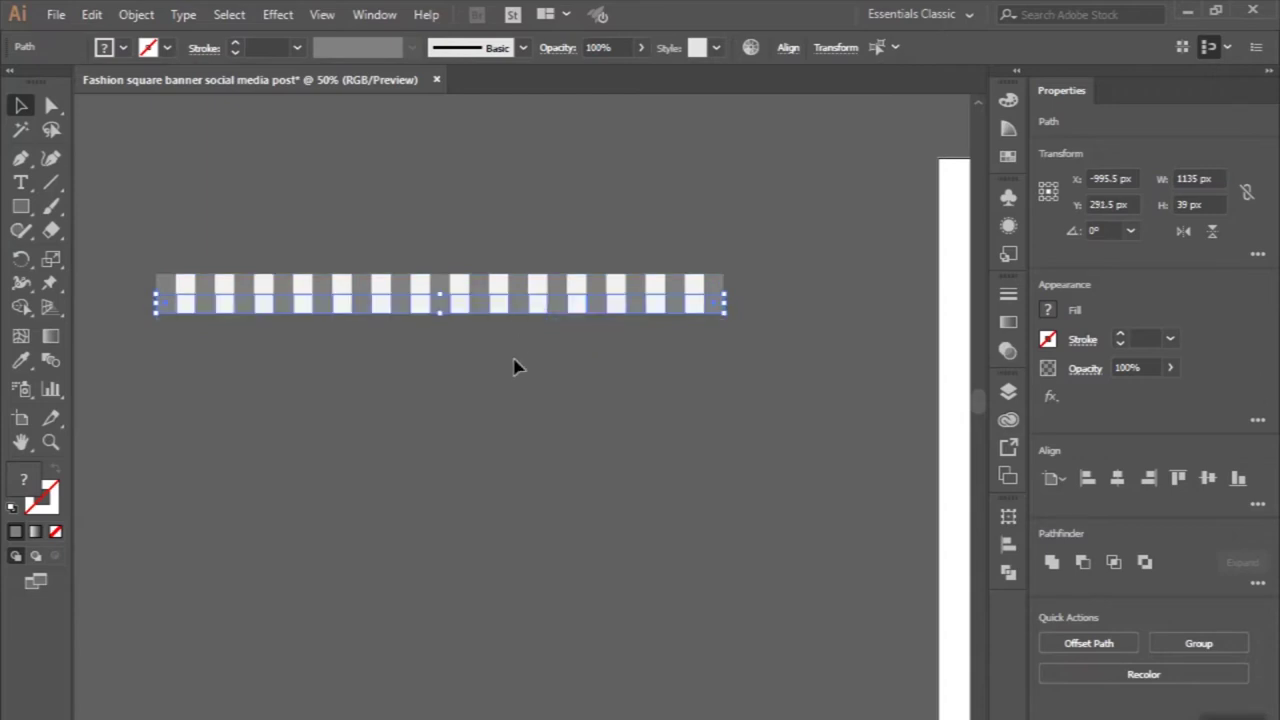
{"action": "scroll", "coordinate": [514, 374], "scroll_direction": "down", "scroll_amount": 1}
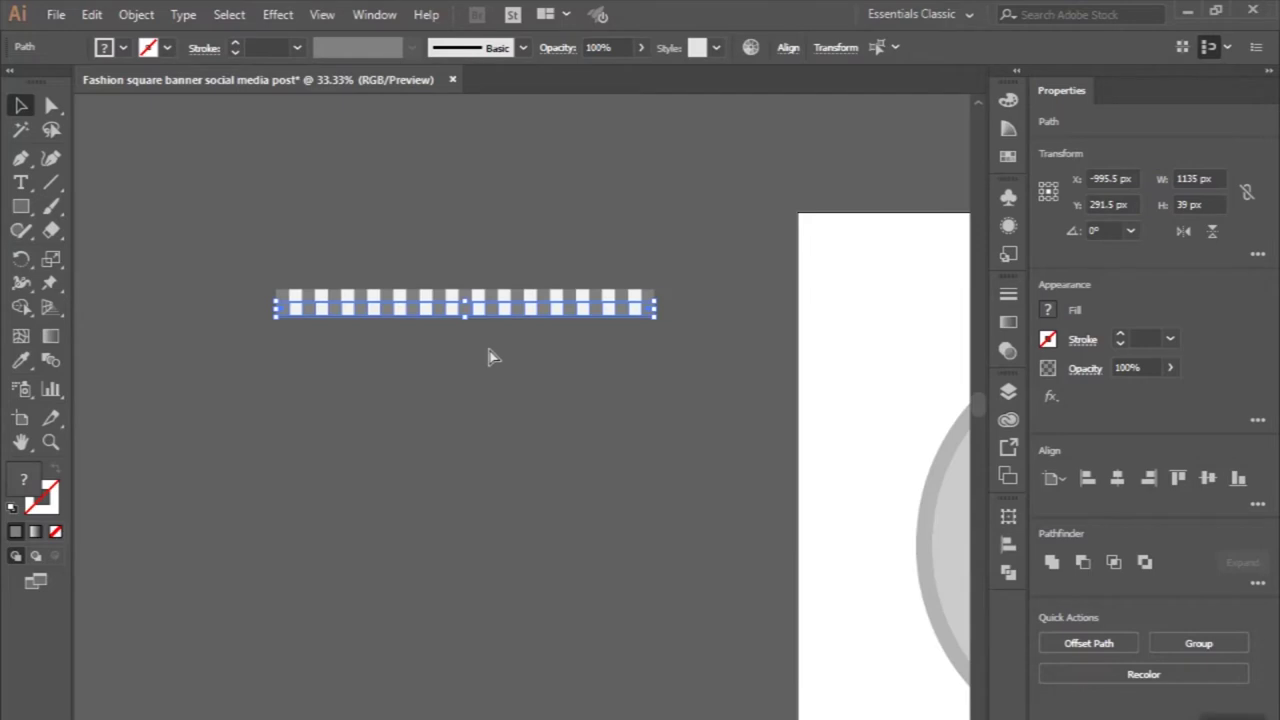
{"action": "key", "text": "ctrl+z"}
{"action": "right_click", "coordinate": [323, 290]}
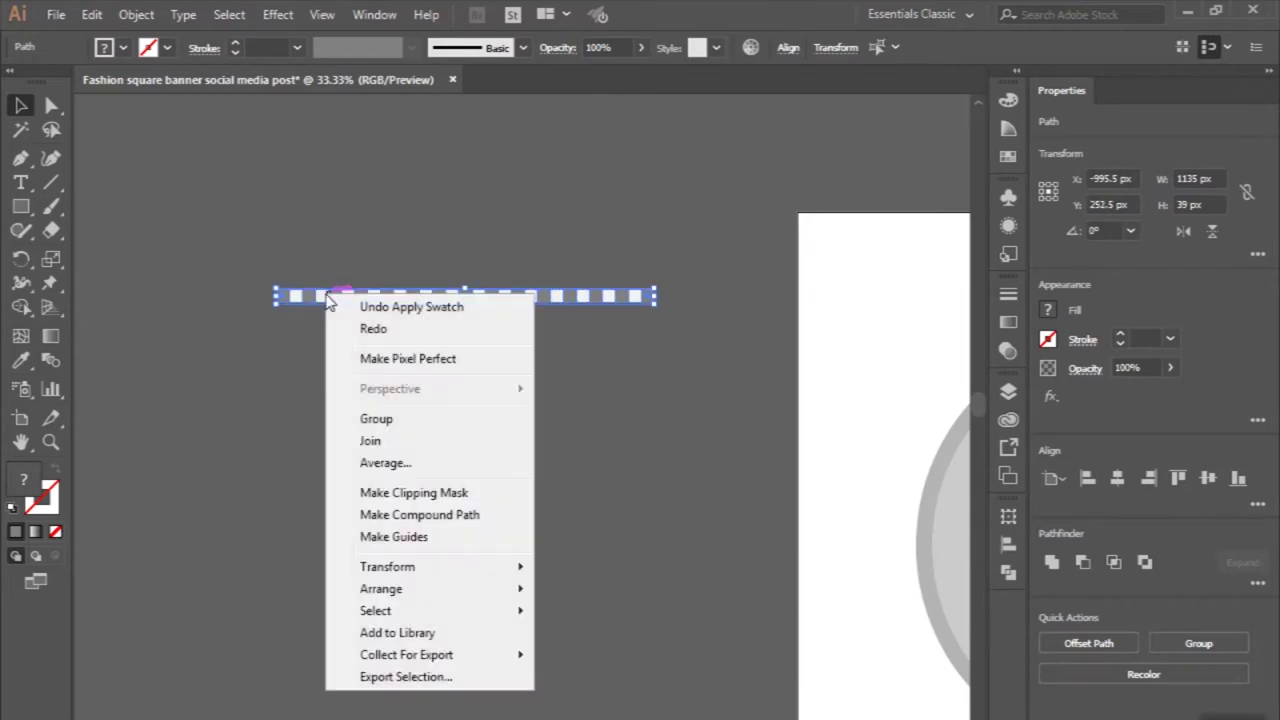
{"action": "left_click", "coordinate": [378, 418]}
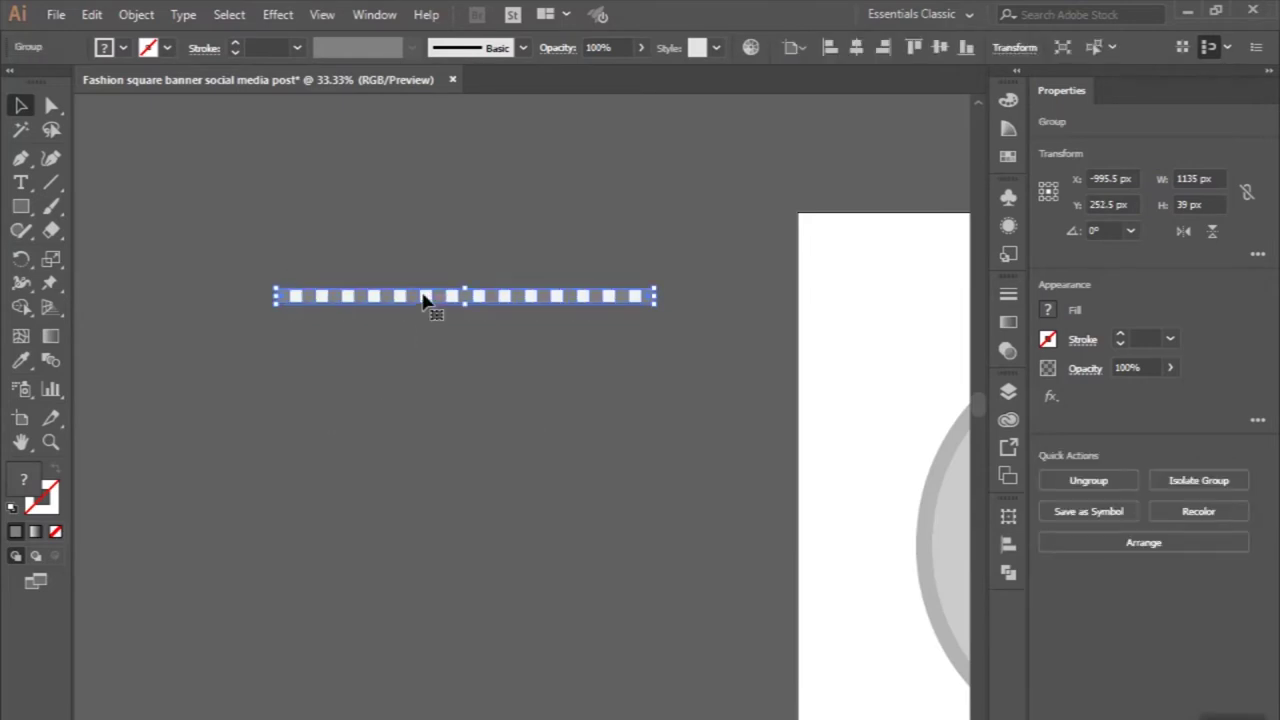
- Duplicate the row group about 465 px below, 20 px right, then select the copy
{"action": "left_click_drag", "start_coordinate": [423, 305], "coordinate": [428, 657]}
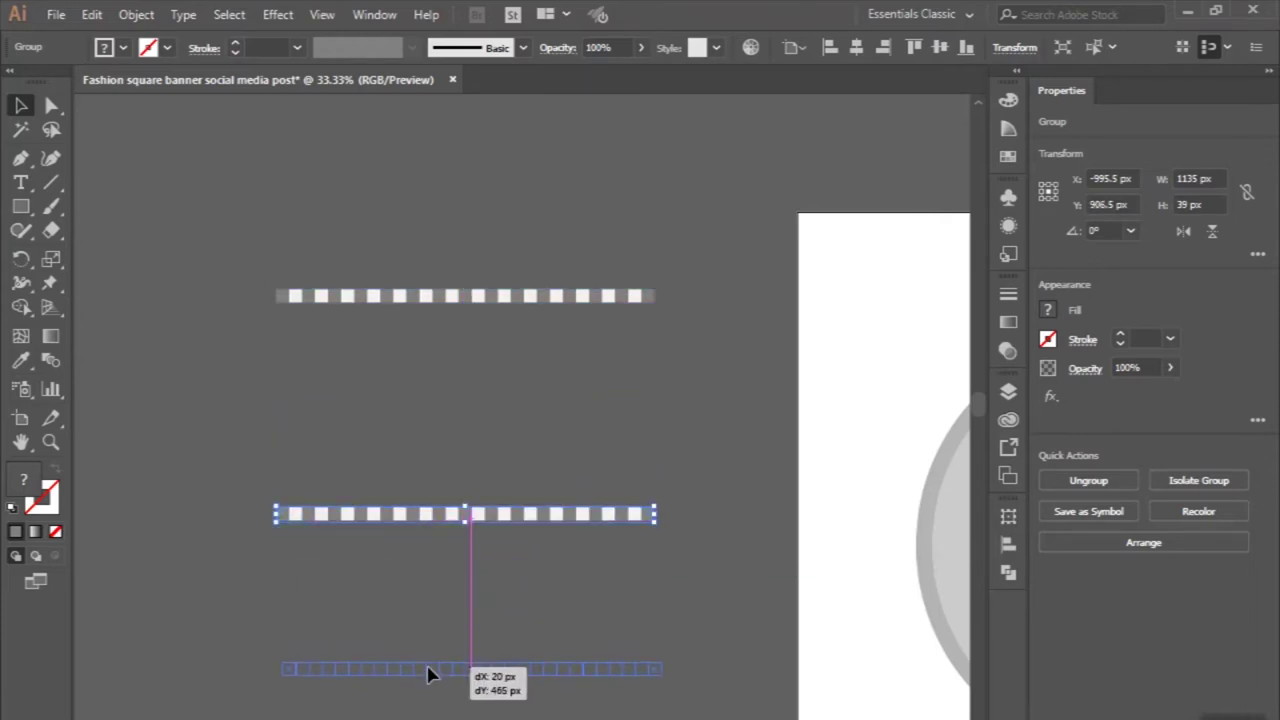
{"action": "left_click_drag", "start_coordinate": [428, 657], "coordinate": [429, 672]}
{"action": "left_click", "coordinate": [416, 553]}
{"action": "scroll", "coordinate": [413, 551], "scroll_direction": "down", "scroll_amount": 2}
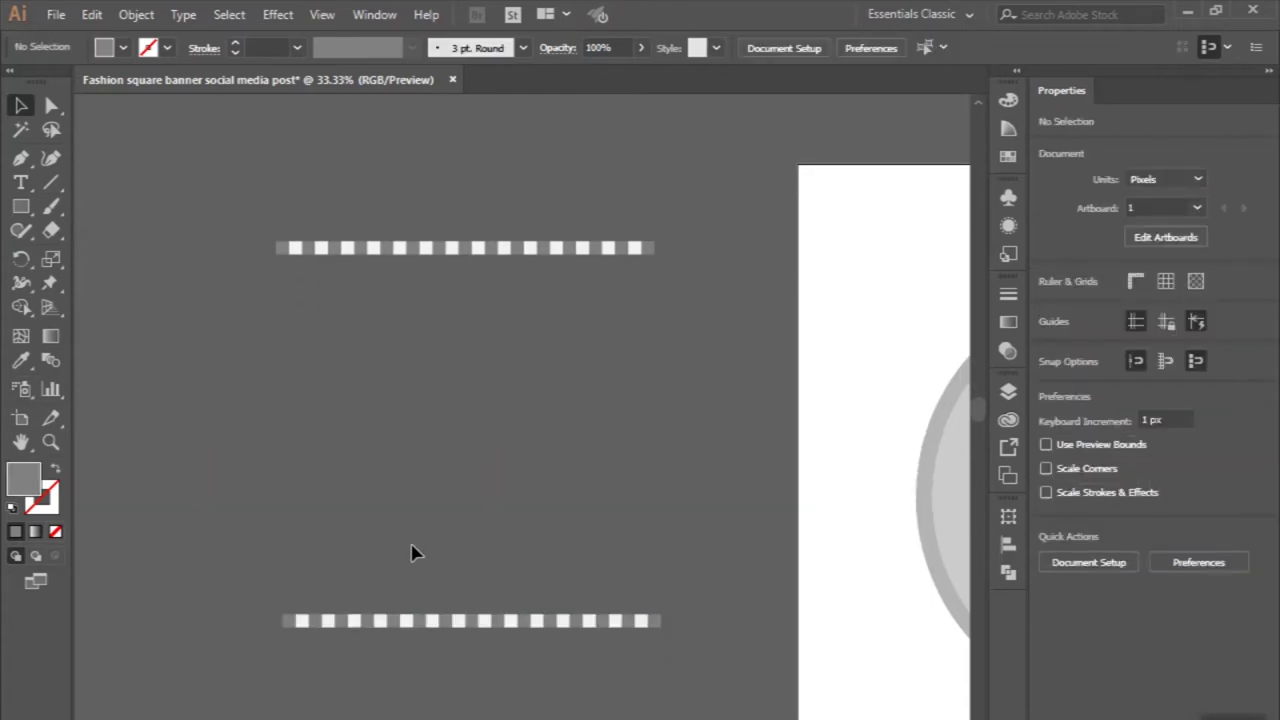
{"action": "scroll", "coordinate": [420, 545], "scroll_direction": "down", "scroll_amount": 3}
{"action": "scroll", "coordinate": [420, 548], "scroll_direction": "right", "scroll_amount": 1}
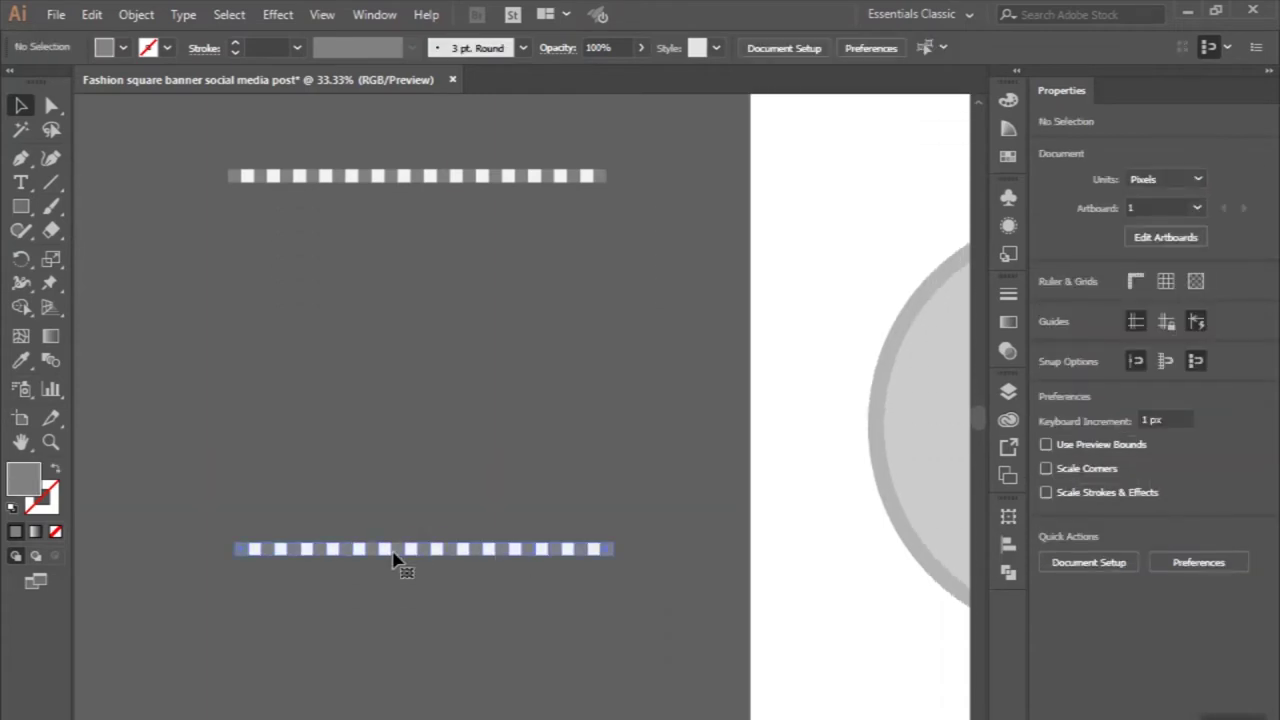
{"action": "left_click", "coordinate": [402, 552]}
- Try blending the two rows into stripes, inspect the result, then undo the blend
{"action": "left_click", "coordinate": [371, 180], "text": "shift"}
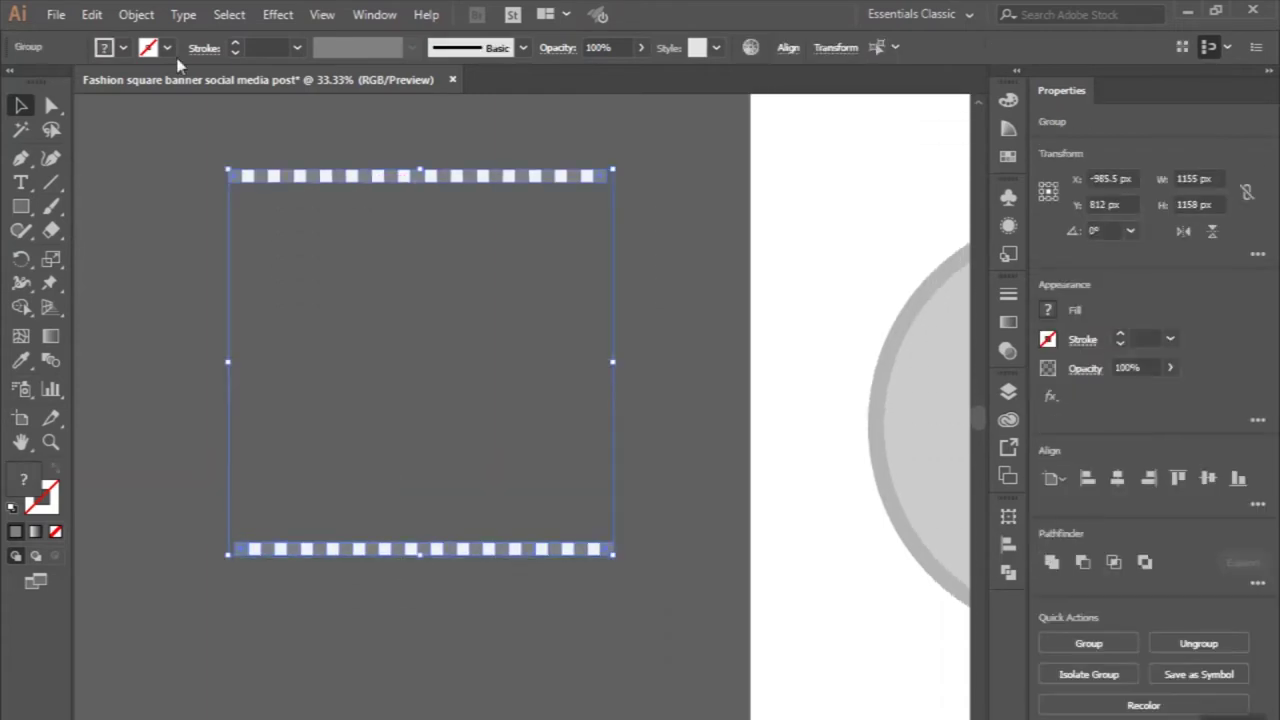
{"action": "left_click", "coordinate": [136, 15]}
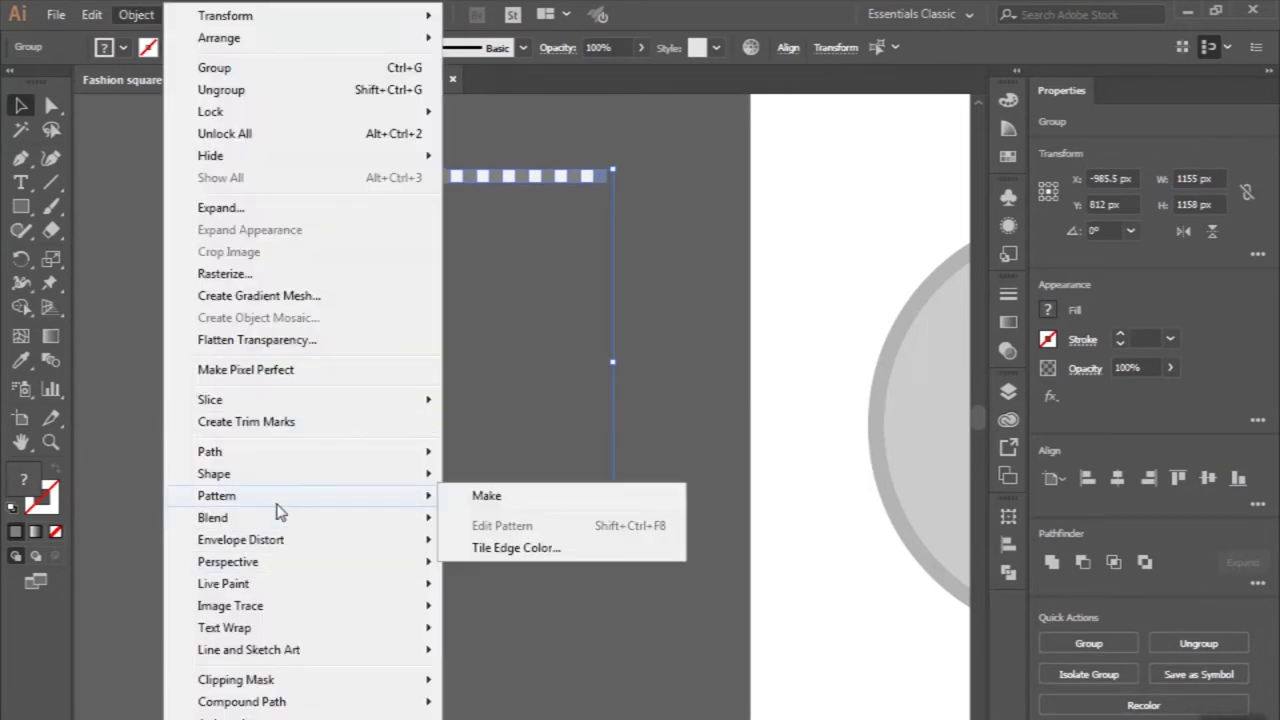
{"action": "mouse_move", "coordinate": [213, 518]}
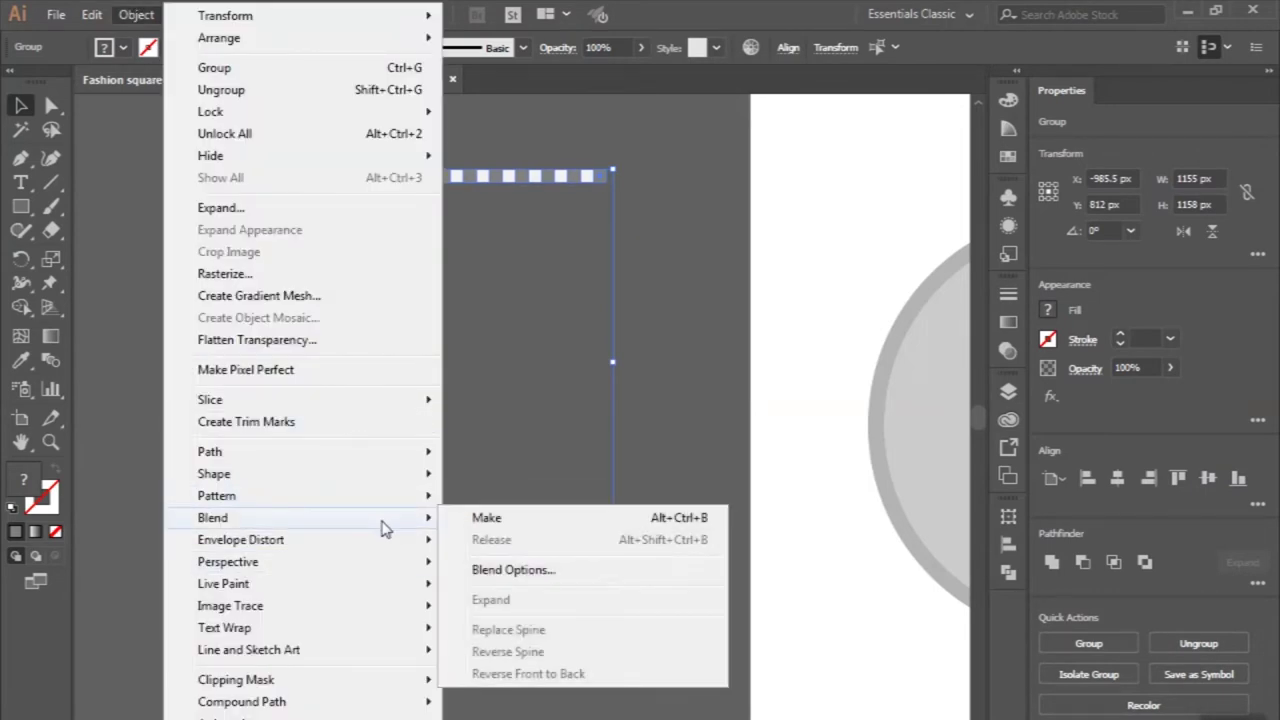
{"action": "left_click", "coordinate": [460, 519]}
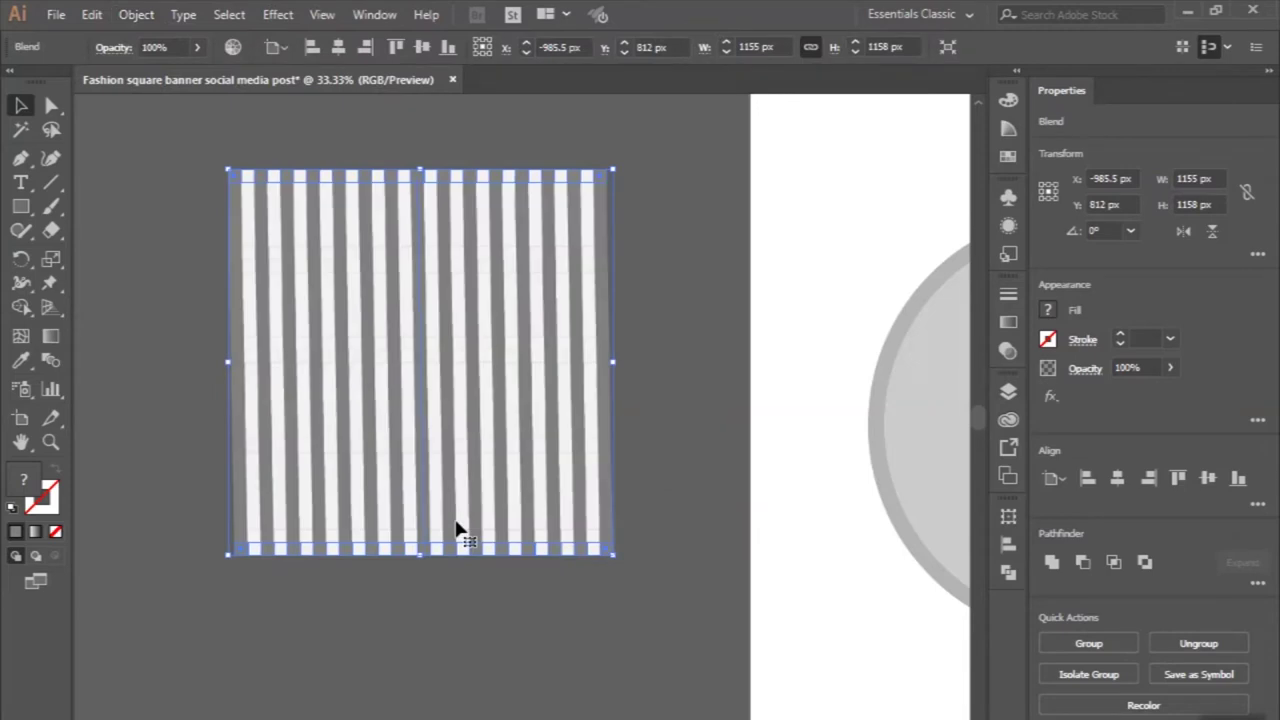
{"action": "key", "text": "ctrl+equal"}
{"action": "key", "text": "ctrl+equal"}
{"action": "key", "text": "ctrl+equal"}
{"action": "key", "text": "ctrl+equal"}
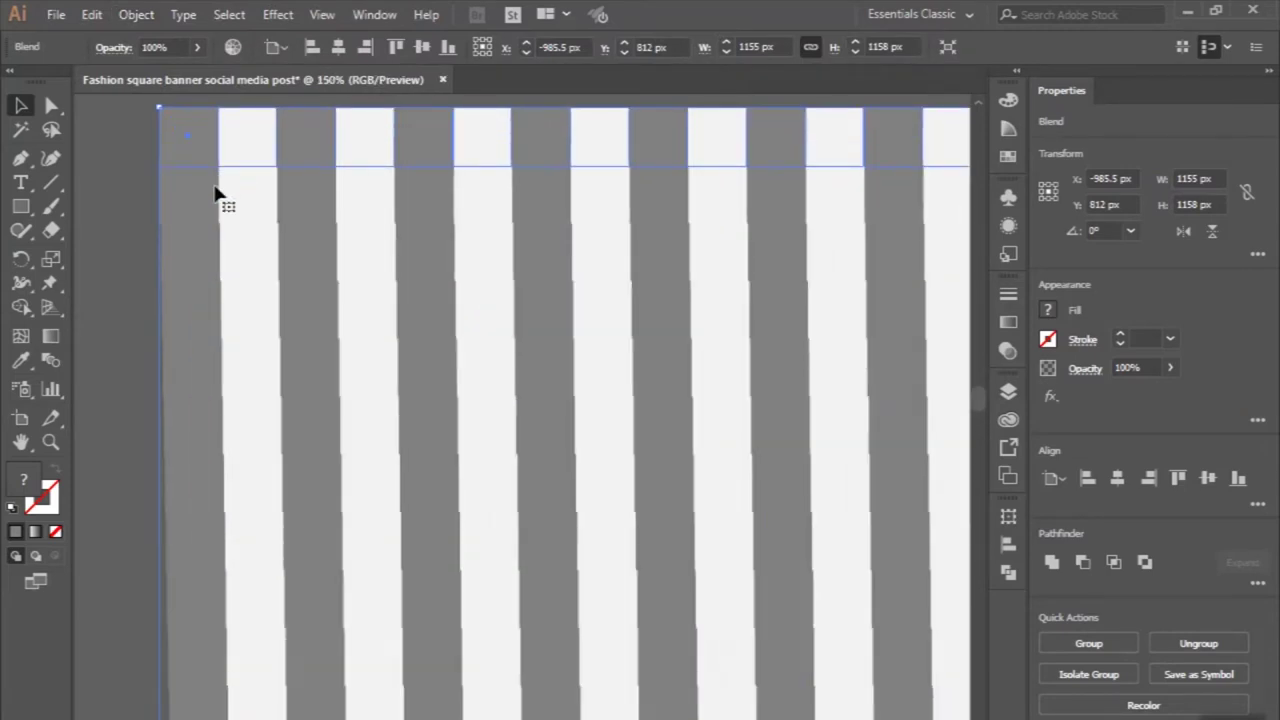
{"action": "scroll", "coordinate": [211, 203], "scroll_direction": "down", "scroll_amount": 3}
{"action": "scroll", "coordinate": [208, 201], "scroll_direction": "down", "scroll_amount": 2}
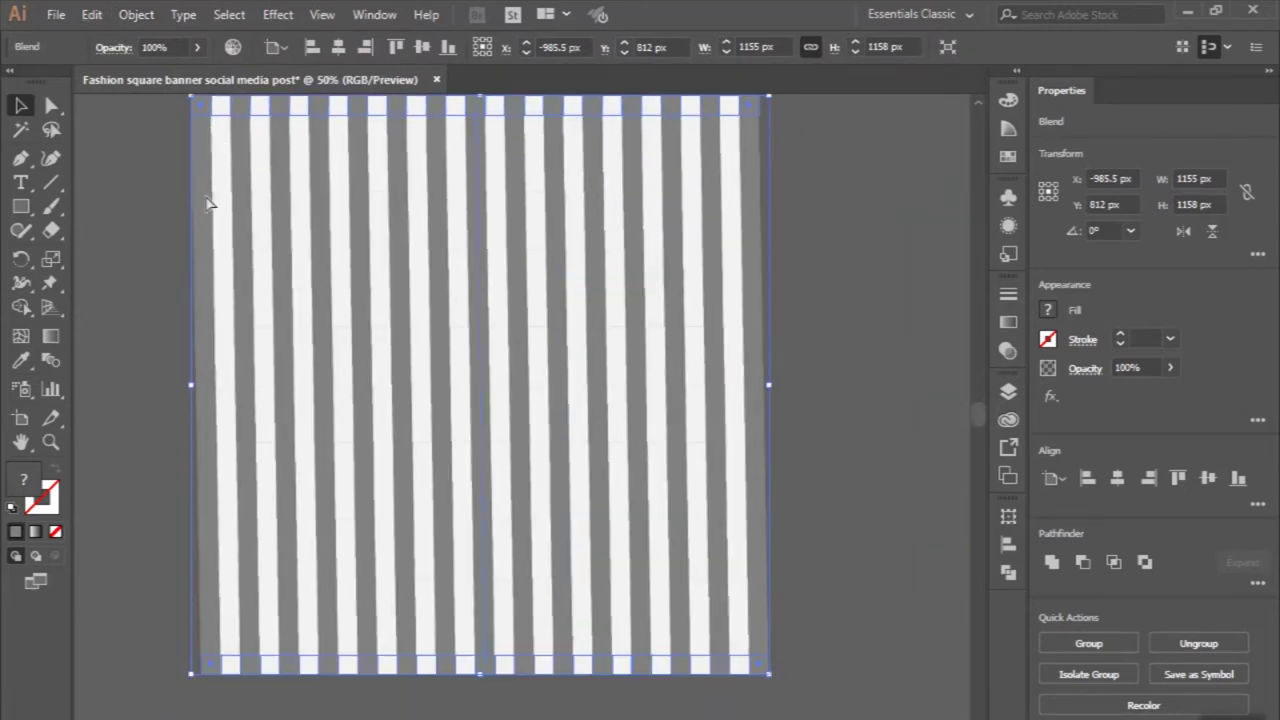
{"action": "key", "text": "ctrl+z"}
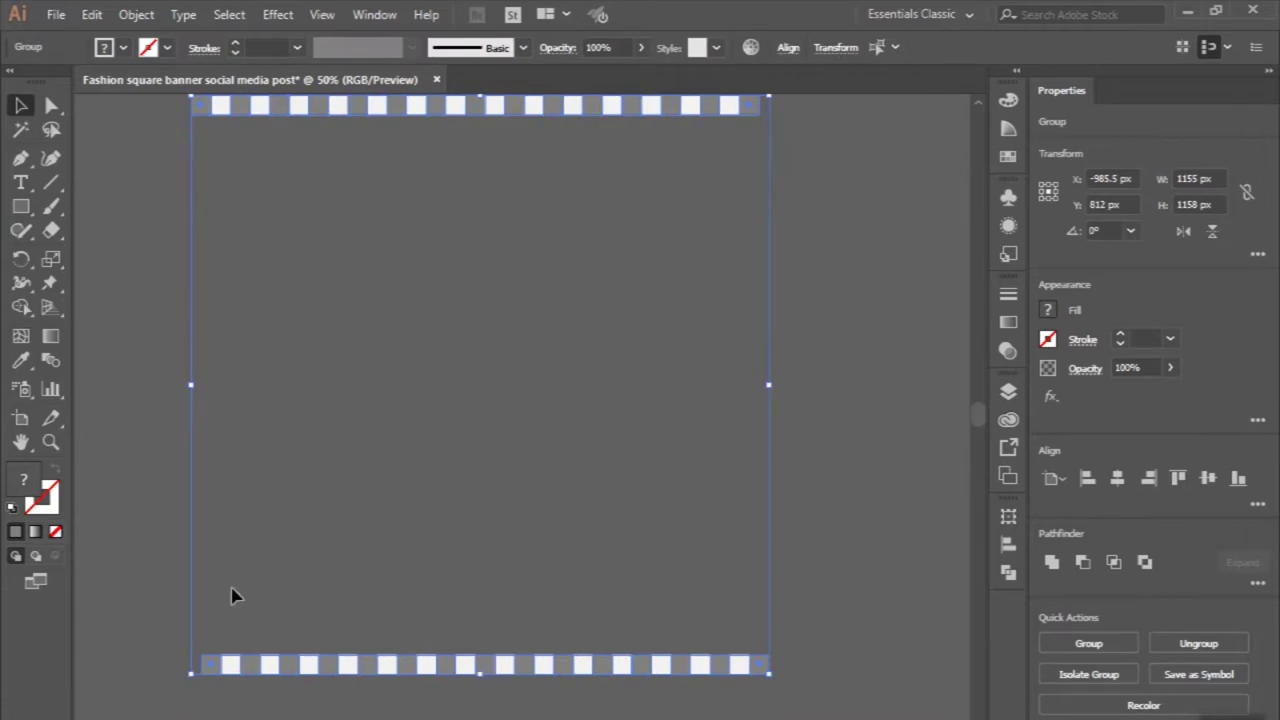
- Nudge the bottom row of squares 20 px left and reselect the square group
{"action": "left_click", "coordinate": [231, 596]}
{"action": "left_click_drag", "start_coordinate": [217, 668], "coordinate": [213, 668]}
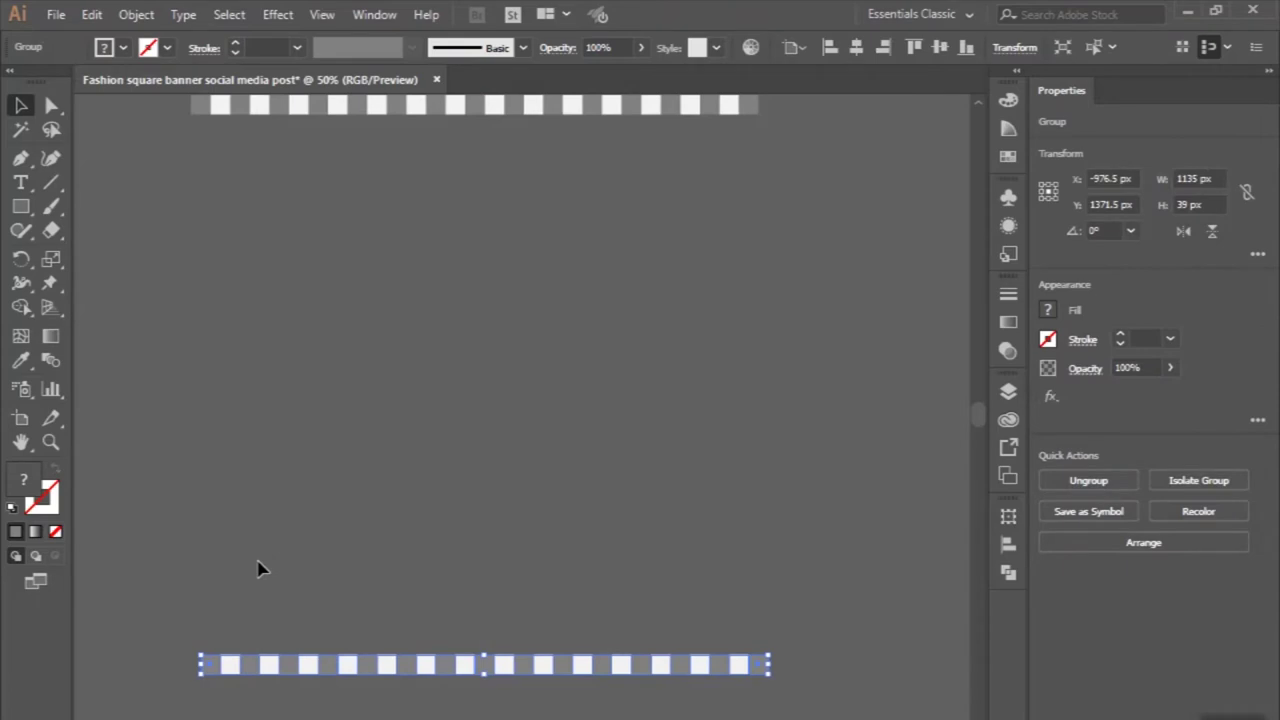
{"action": "left_click", "coordinate": [257, 569]}
{"action": "scroll", "coordinate": [257, 569], "scroll_direction": "down", "scroll_amount": 1}
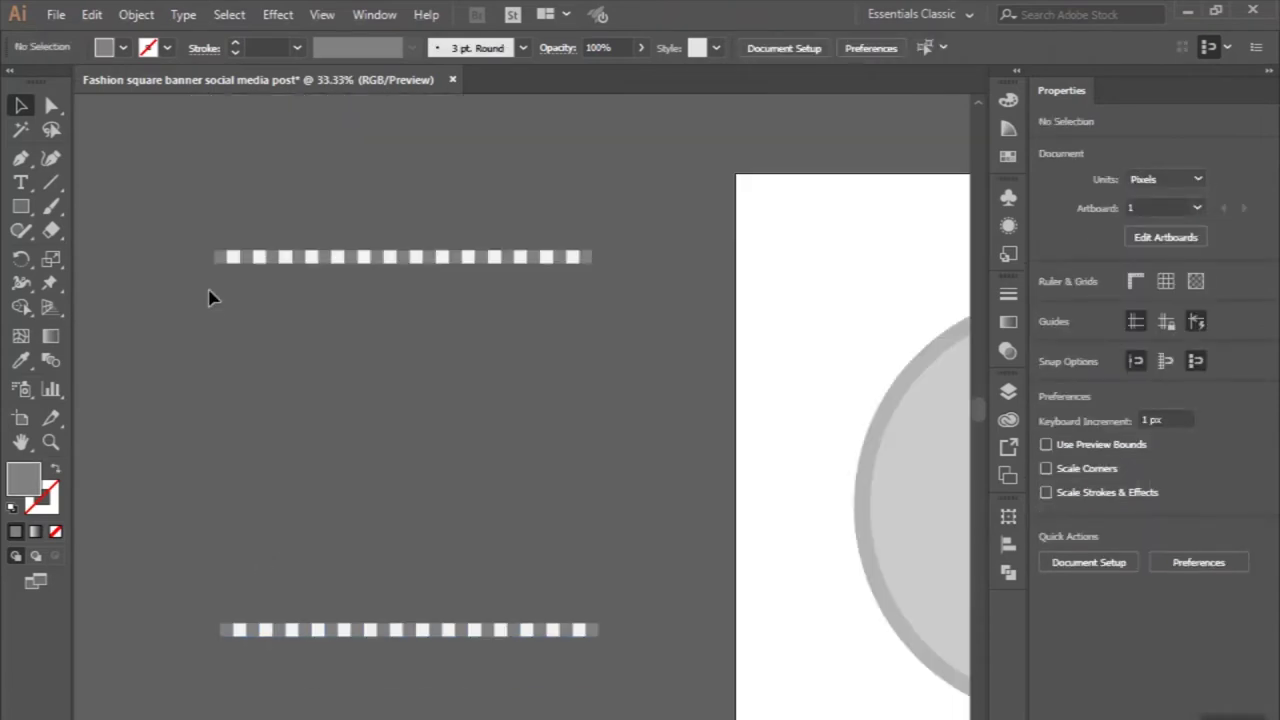
{"action": "left_click_drag", "start_coordinate": [348, 712], "coordinate": [350, 714]}
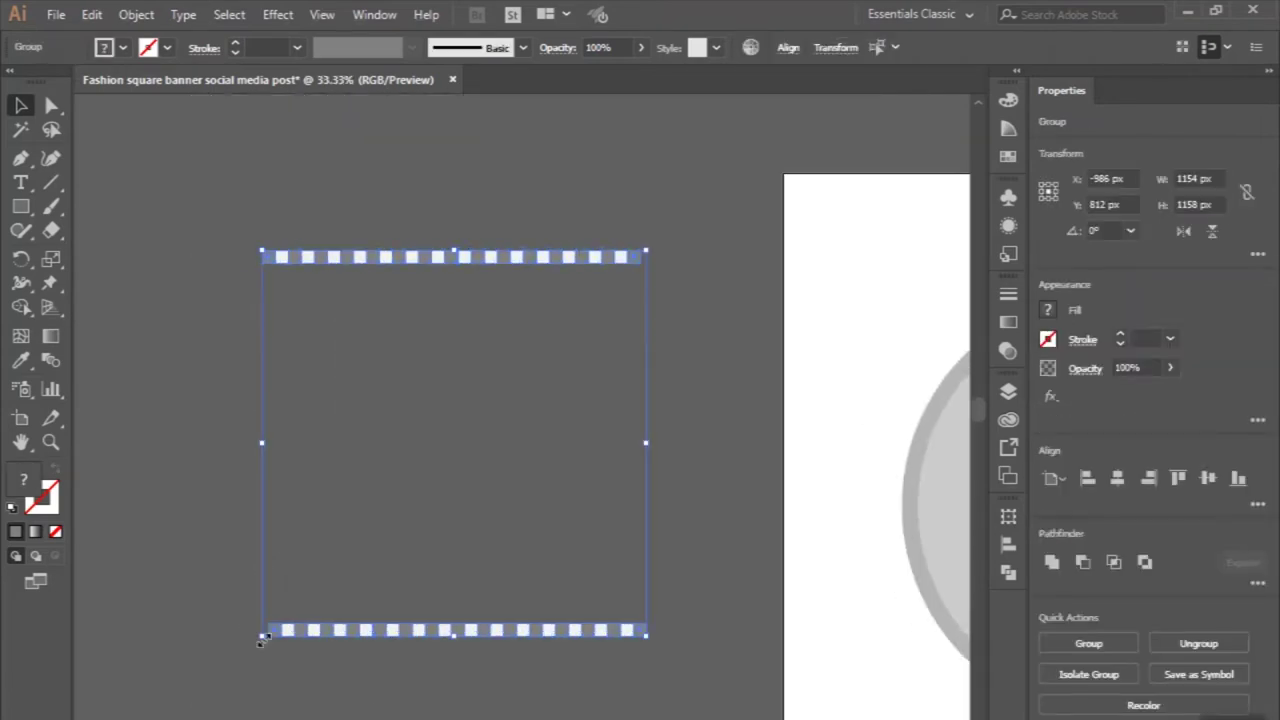
{"action": "scroll", "coordinate": [272, 636], "scroll_direction": "up", "scroll_amount": 1}
{"action": "scroll", "coordinate": [290, 632], "scroll_direction": "up", "scroll_amount": 1}
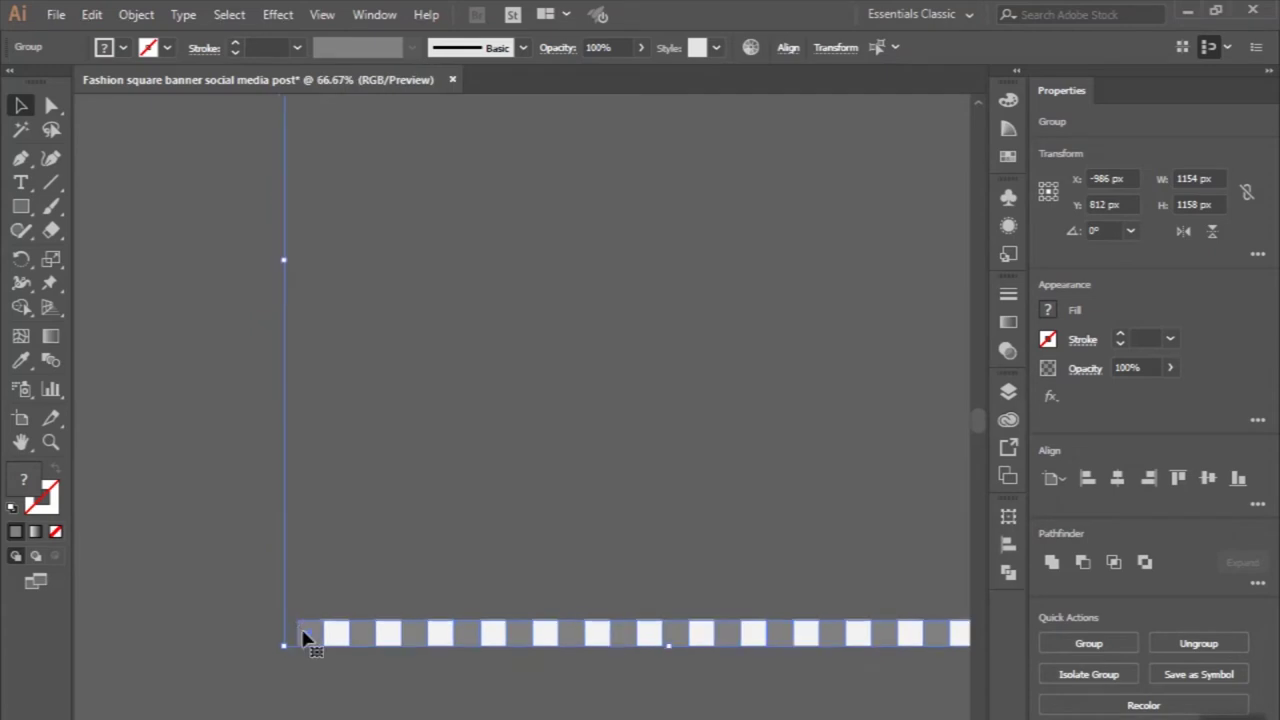
- Inside the group, shift the bottom square row 24 px left to offset it from the top row
{"action": "double_click", "coordinate": [305, 636]}
{"action": "scroll", "coordinate": [322, 634], "scroll_direction": "down", "scroll_amount": 1}
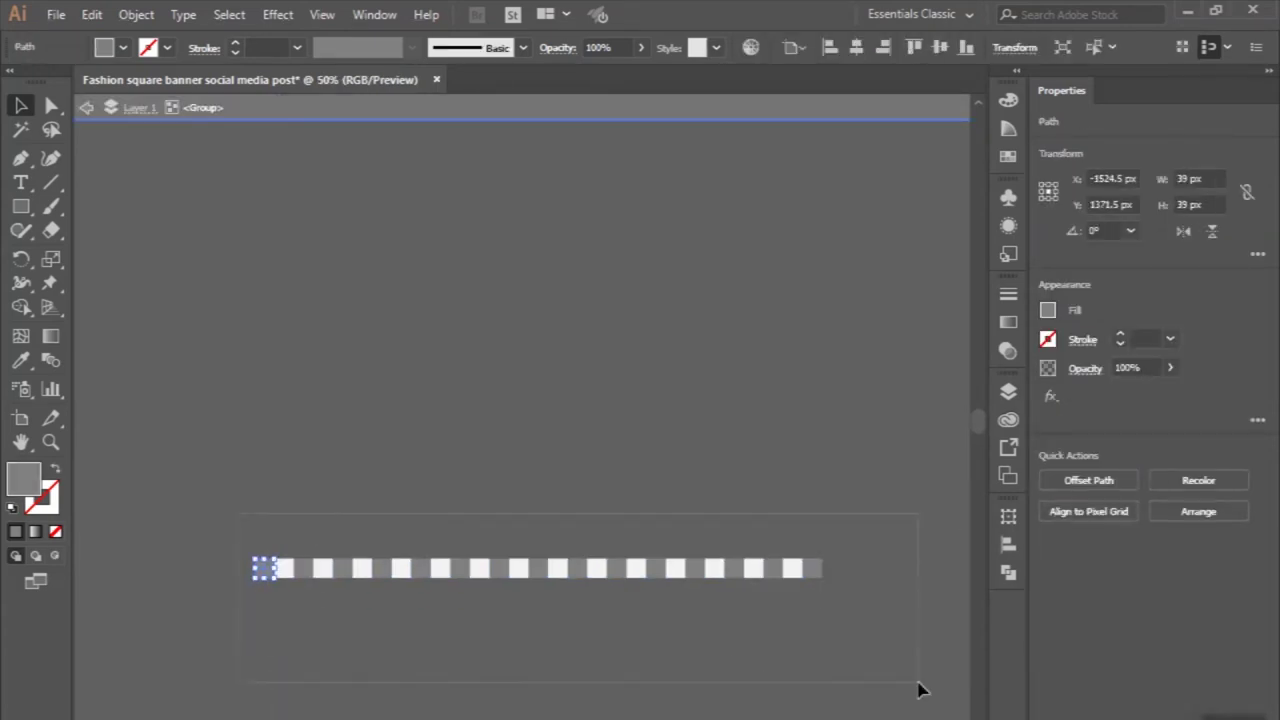
{"action": "key", "text": "ctrl+a"}
{"action": "scroll", "coordinate": [191, 549], "scroll_direction": "up", "scroll_amount": 1}
{"action": "scroll", "coordinate": [191, 549], "scroll_direction": "up", "scroll_amount": 1}
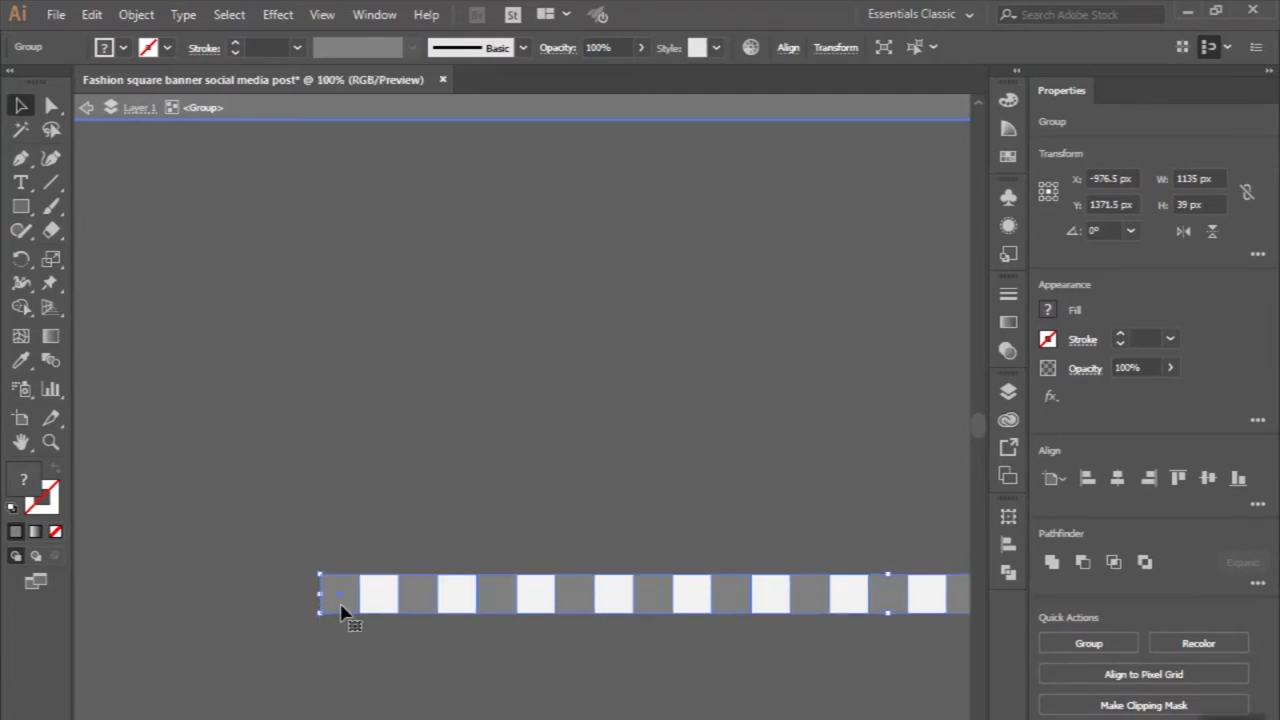
{"action": "left_click_drag", "start_coordinate": [338, 607], "coordinate": [318, 605]}
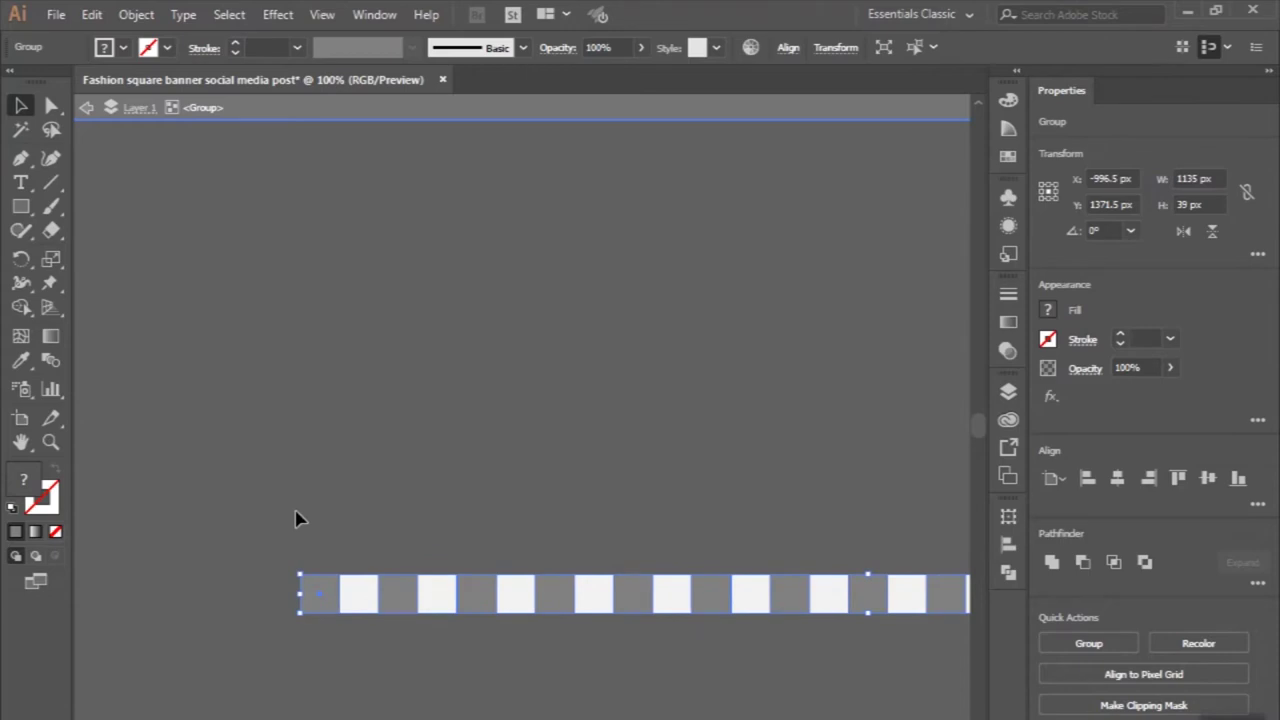
{"action": "left_click", "coordinate": [298, 518]}
- Select the bottom and top square rows together for blending
{"action": "scroll", "coordinate": [298, 518], "scroll_direction": "down", "scroll_amount": 1}
{"action": "scroll", "coordinate": [298, 518], "scroll_direction": "down", "scroll_amount": 1}
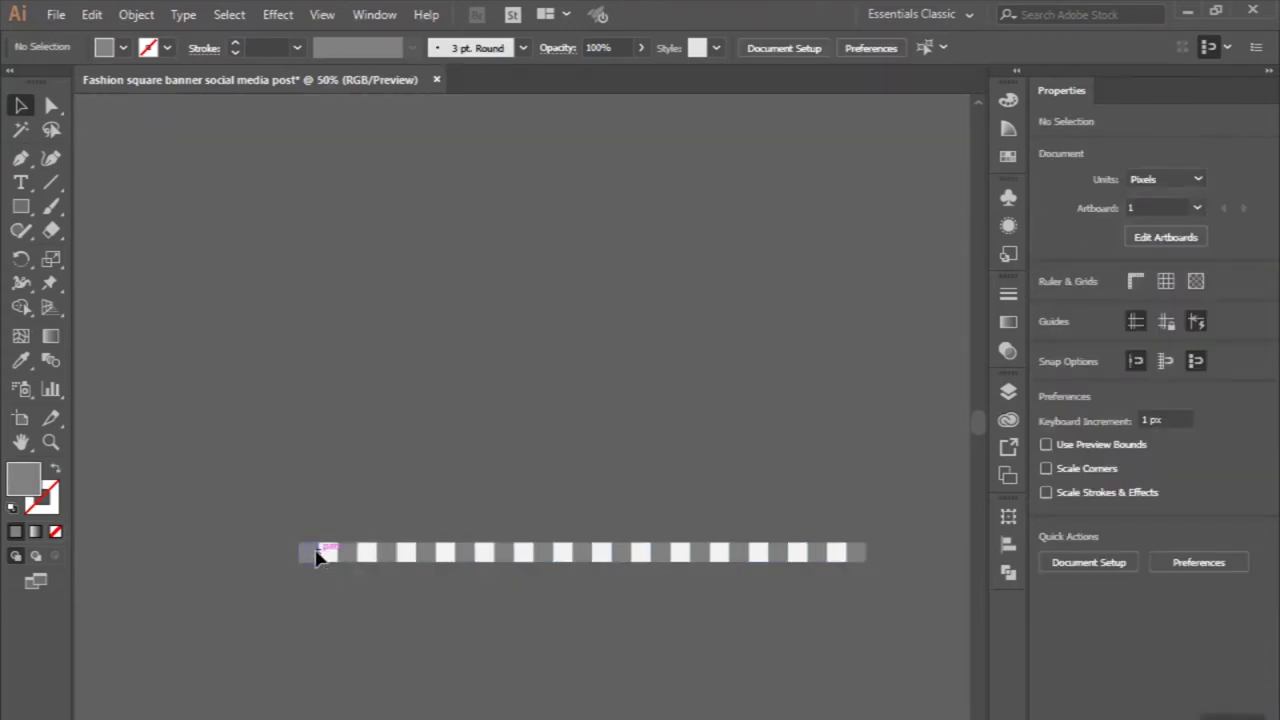
{"action": "left_click", "coordinate": [317, 552]}
{"action": "scroll", "coordinate": [317, 557], "scroll_direction": "up", "scroll_amount": 1}
{"action": "scroll", "coordinate": [317, 557], "scroll_direction": "down", "scroll_amount": 1}
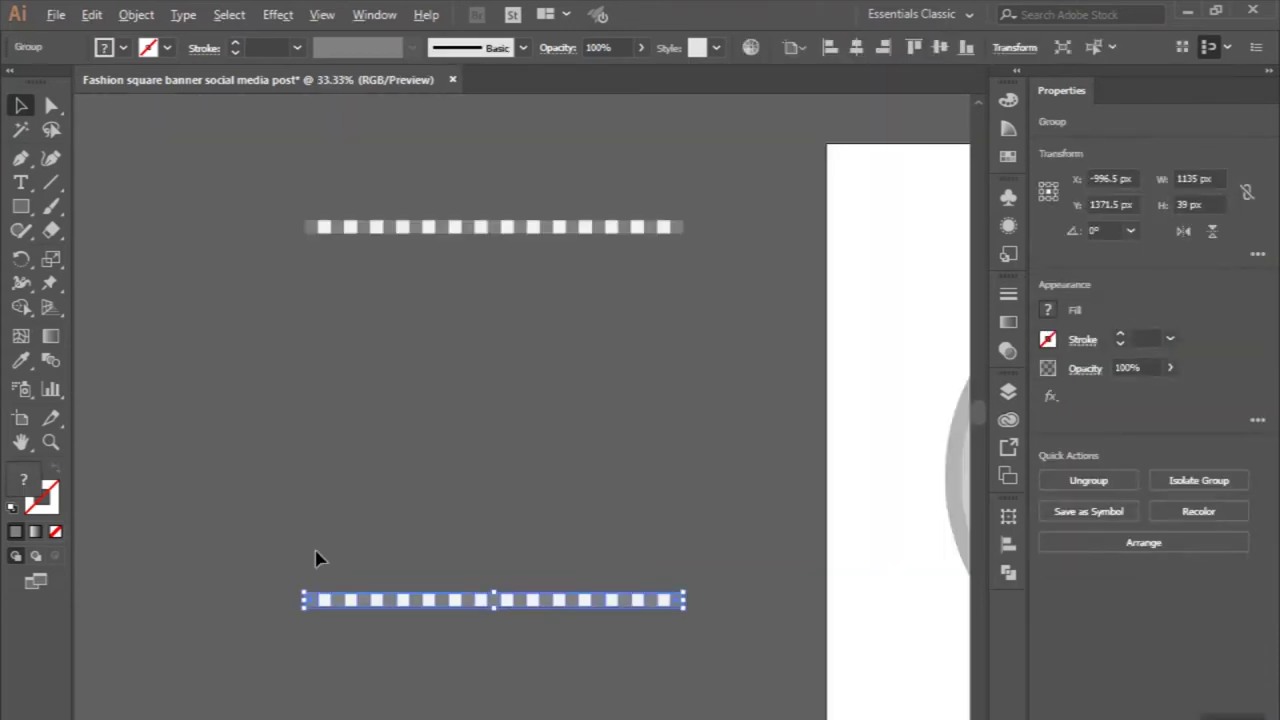
{"action": "left_click", "coordinate": [323, 236], "text": "shift"}
{"action": "scroll", "coordinate": [330, 441], "scroll_direction": "up", "scroll_amount": 1}
{"action": "scroll", "coordinate": [330, 441], "scroll_direction": "up", "scroll_amount": 1}
{"action": "scroll", "coordinate": [300, 705], "scroll_direction": "down", "scroll_amount": 3}
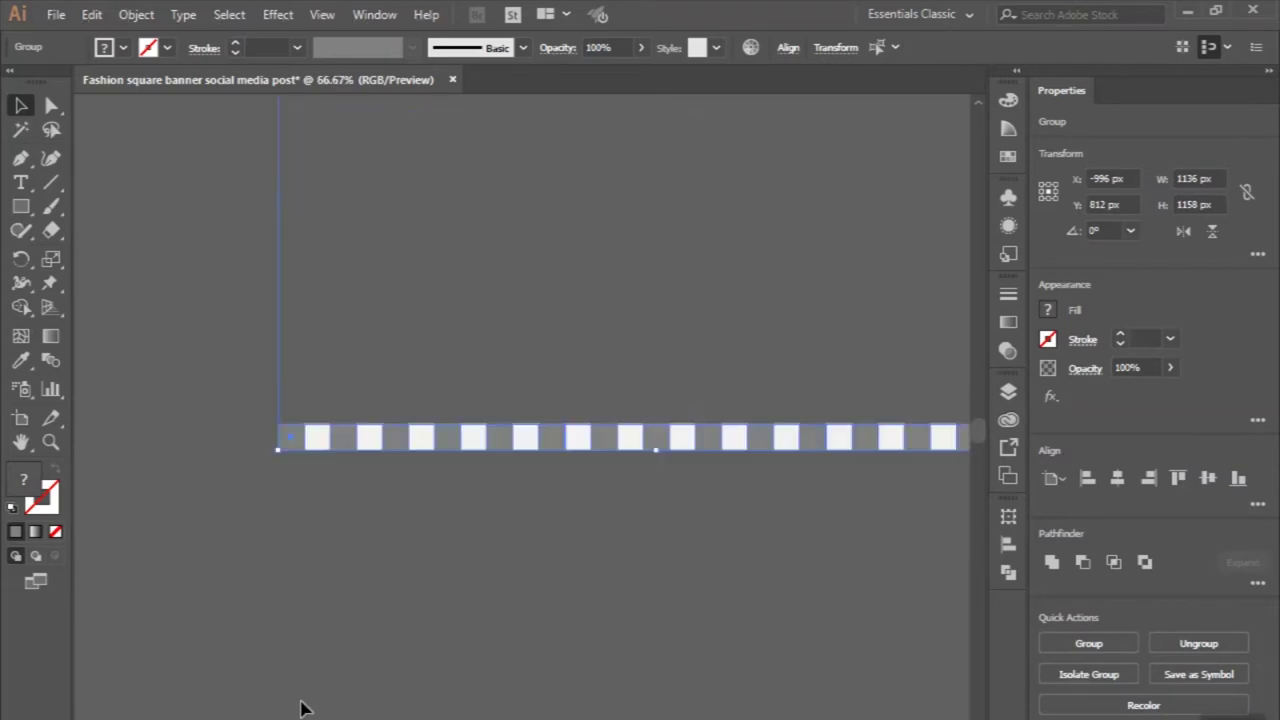
{"action": "scroll", "coordinate": [277, 440], "scroll_direction": "up", "scroll_amount": 1}
{"action": "scroll", "coordinate": [277, 435], "scroll_direction": "up", "scroll_amount": 4}
{"action": "scroll", "coordinate": [277, 430], "scroll_direction": "up", "scroll_amount": 1}
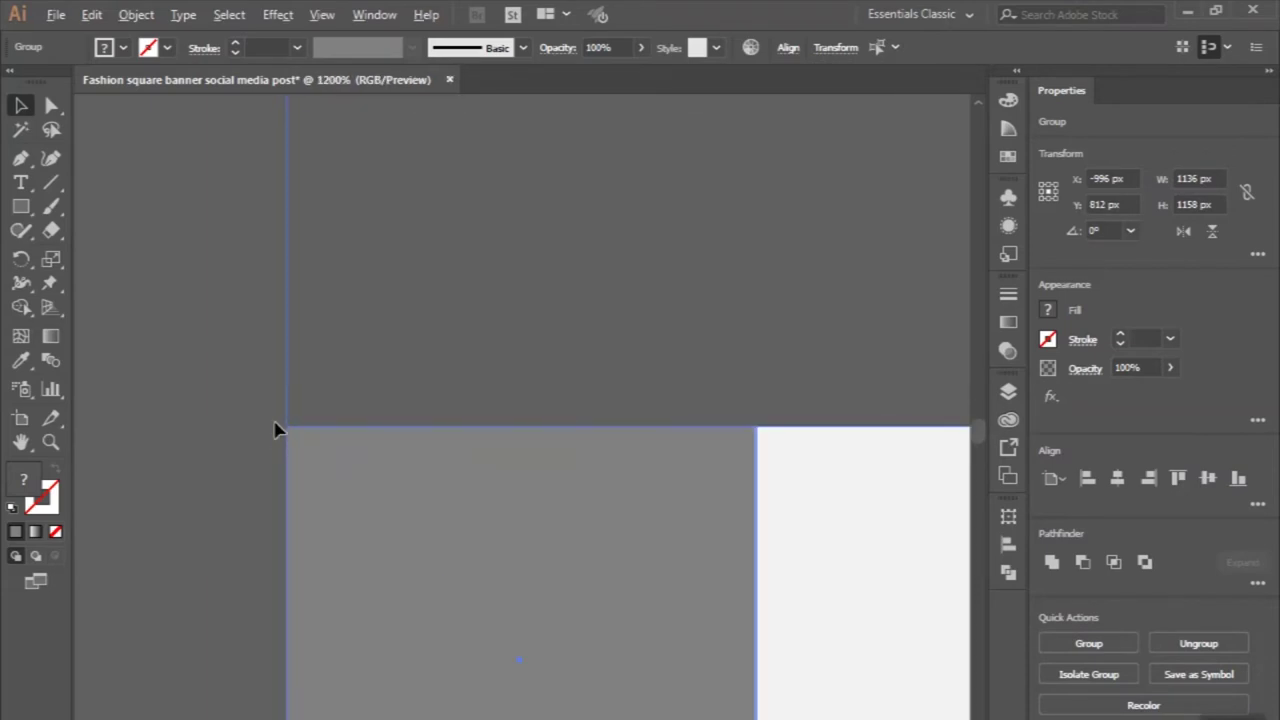
{"action": "scroll", "coordinate": [277, 430], "scroll_direction": "down", "scroll_amount": 5}
{"action": "scroll", "coordinate": [277, 430], "scroll_direction": "down", "scroll_amount": 1}
{"action": "scroll", "coordinate": [277, 430], "scroll_direction": "down", "scroll_amount": 1}
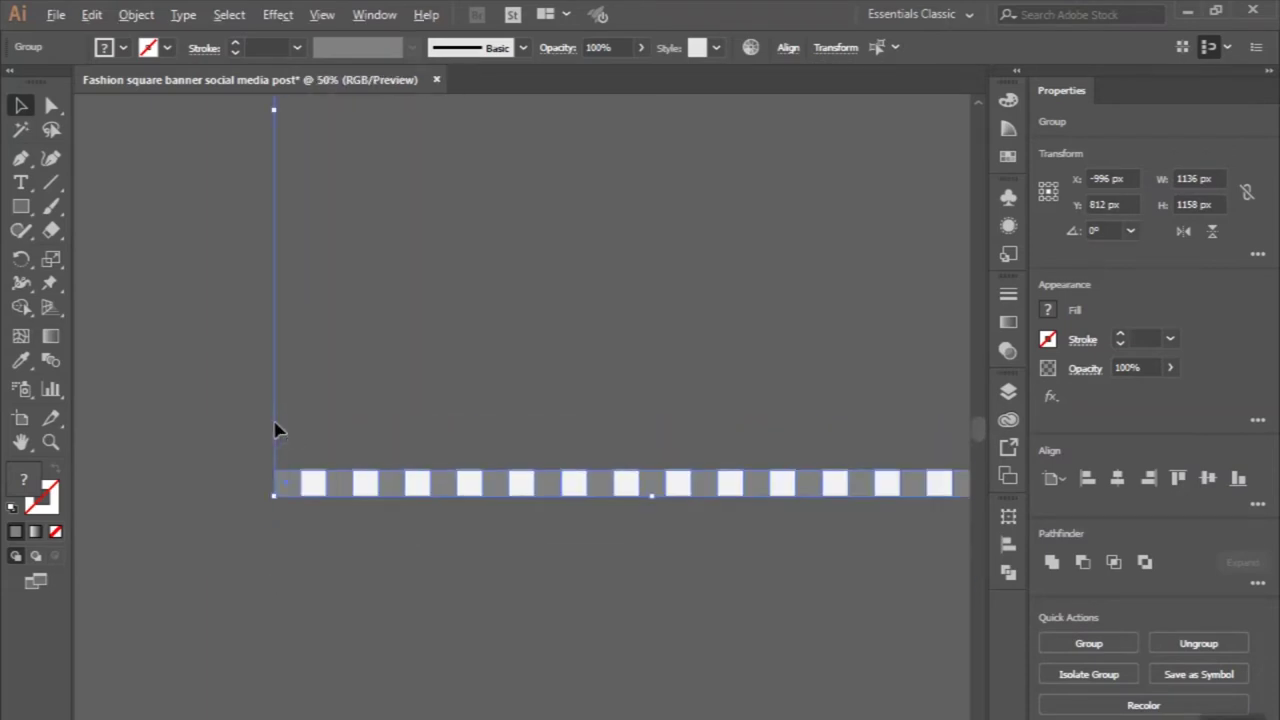
{"action": "scroll", "coordinate": [277, 430], "scroll_direction": "down", "scroll_amount": 2}
{"action": "scroll", "coordinate": [447, 443], "scroll_direction": "up", "scroll_amount": 2}
{"action": "scroll", "coordinate": [446, 400], "scroll_direction": "up", "scroll_amount": 1}
{"action": "scroll", "coordinate": [443, 375], "scroll_direction": "up", "scroll_amount": 1}
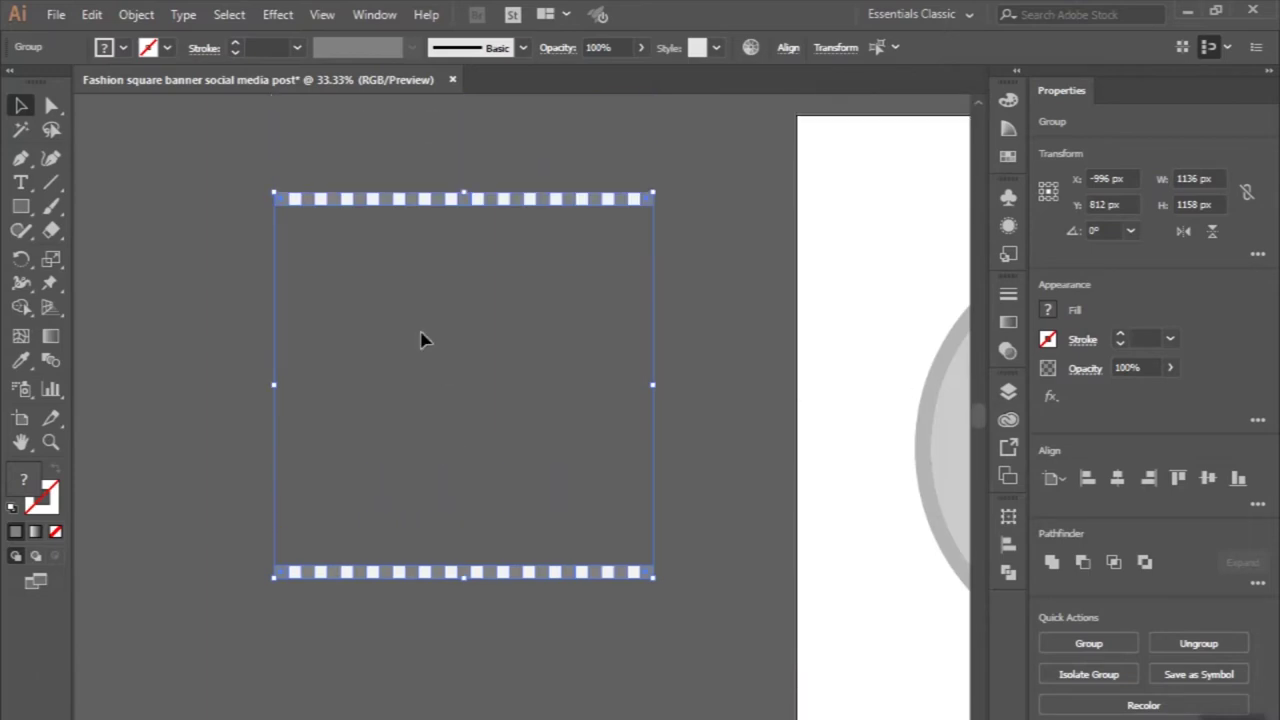
{"action": "scroll", "coordinate": [420, 330], "scroll_direction": "up", "scroll_amount": 1}
{"action": "left_click", "coordinate": [279, 200]}
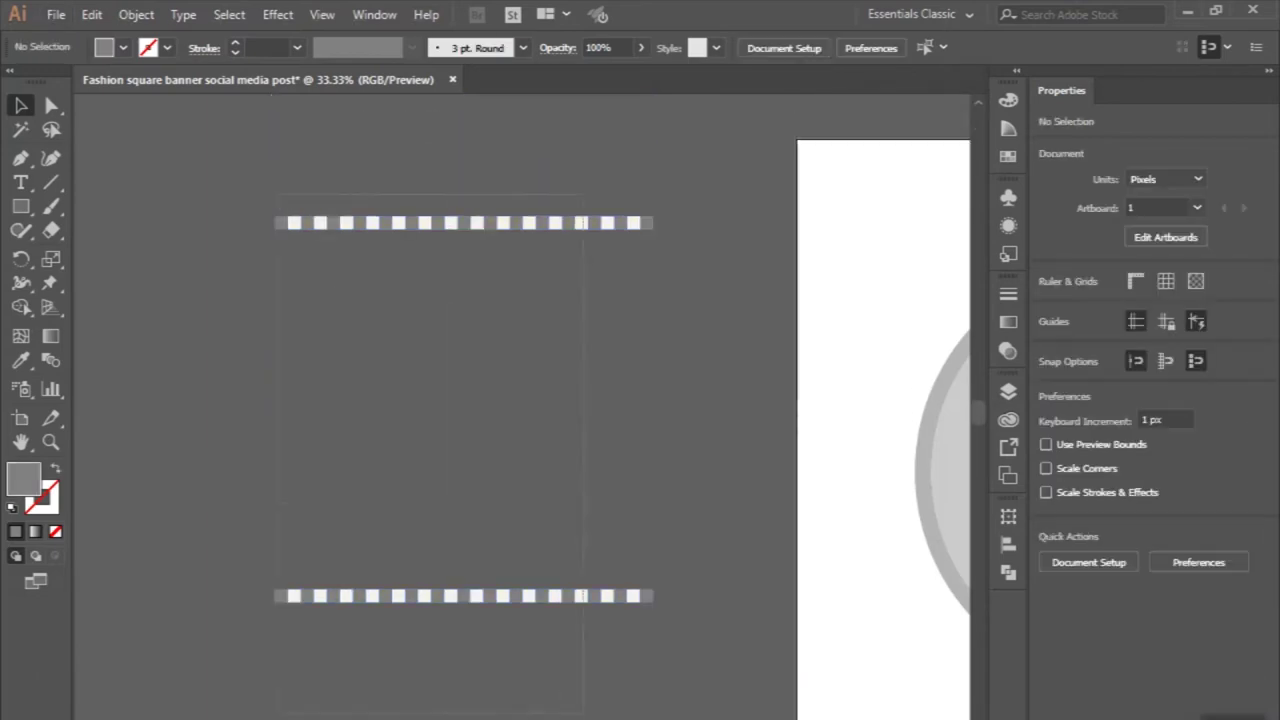
{"action": "left_click", "coordinate": [514, 510]}
{"action": "left_click", "coordinate": [136, 14]}
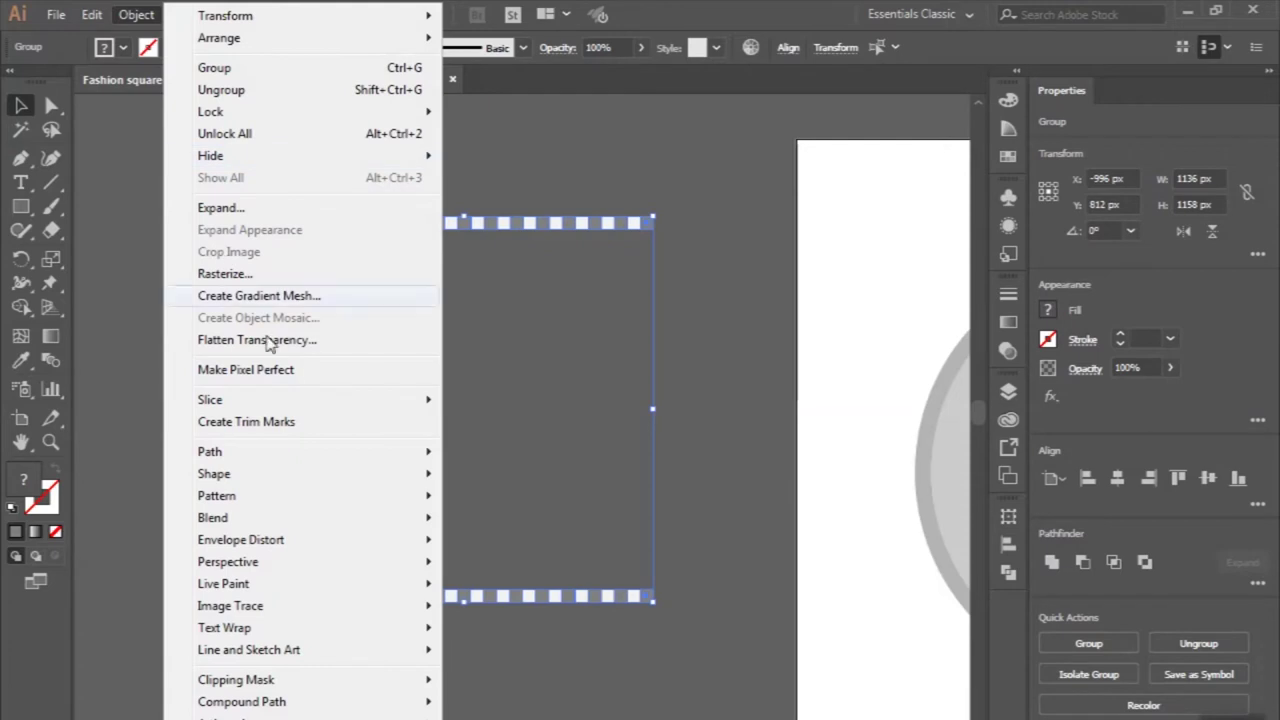
{"action": "mouse_move", "coordinate": [213, 518]}
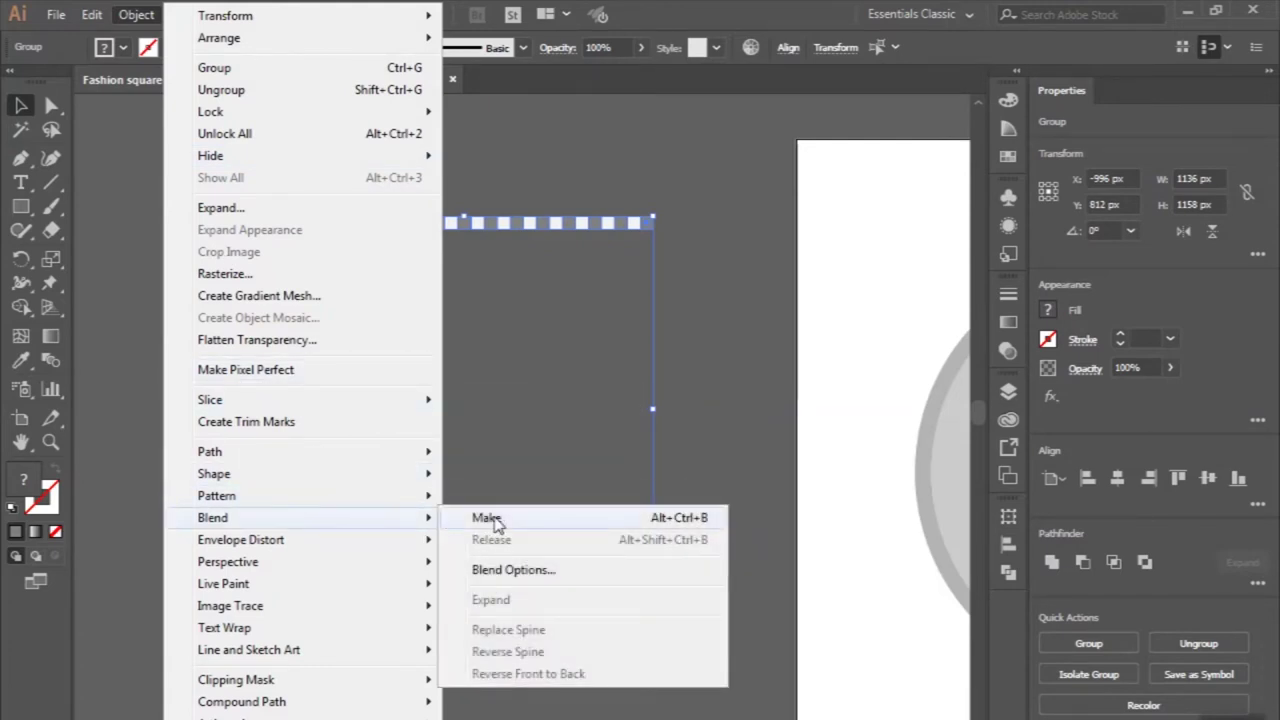
- Make a blend of the two square rows into a field of vertical stripes
{"action": "left_click", "coordinate": [495, 520]}
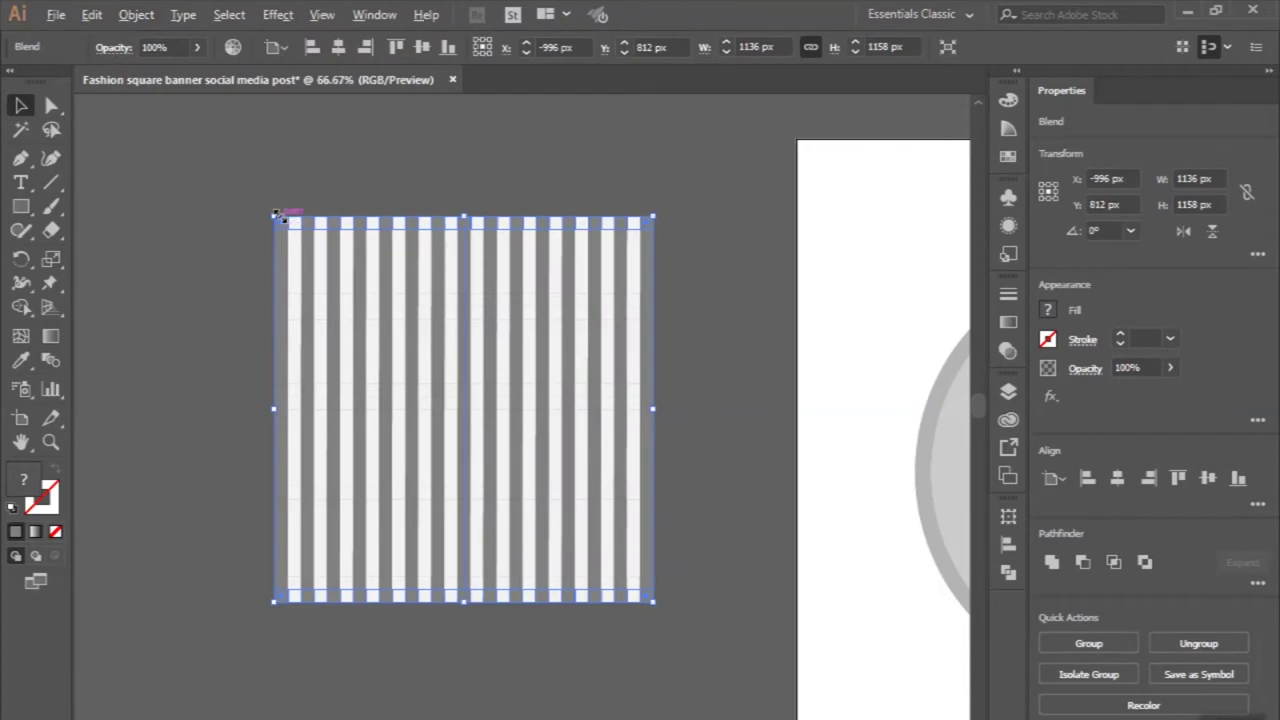
{"action": "scroll", "coordinate": [280, 214], "scroll_direction": "up", "scroll_amount": 3}
{"action": "scroll", "coordinate": [278, 214], "scroll_direction": "down", "scroll_amount": 3}
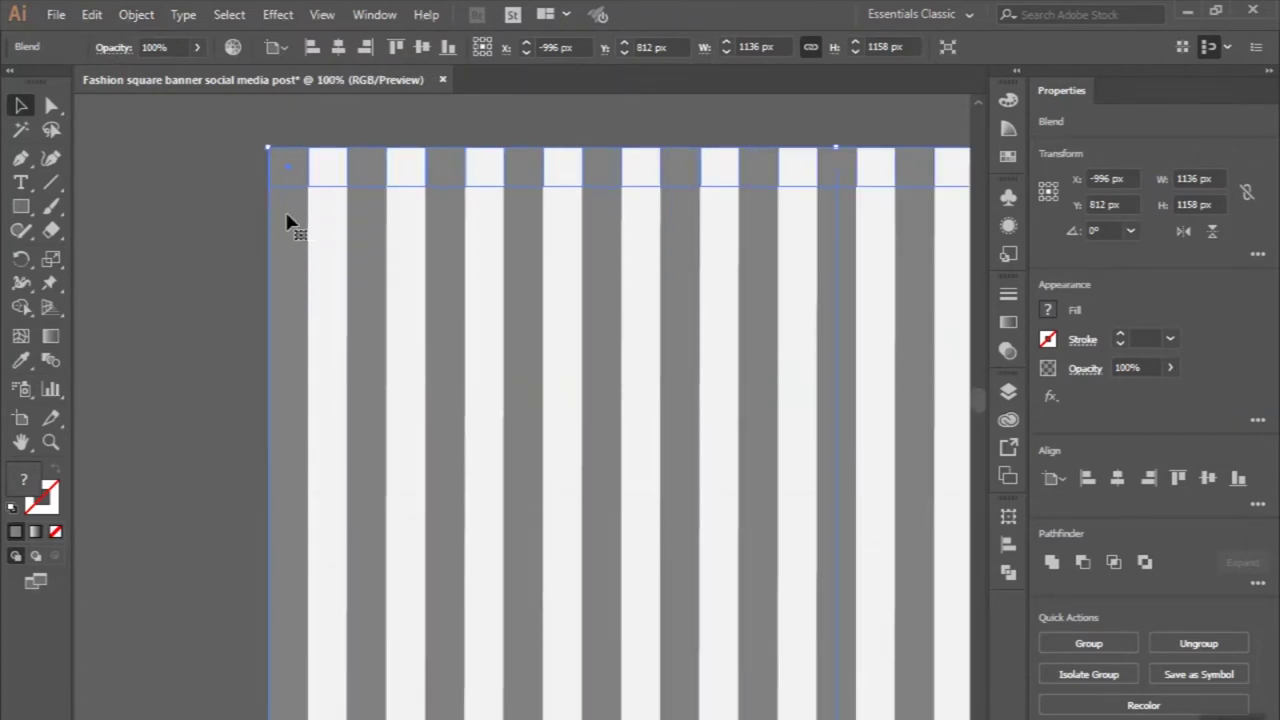
{"action": "double_click", "coordinate": [287, 214]}
{"action": "left_click", "coordinate": [306, 209]}
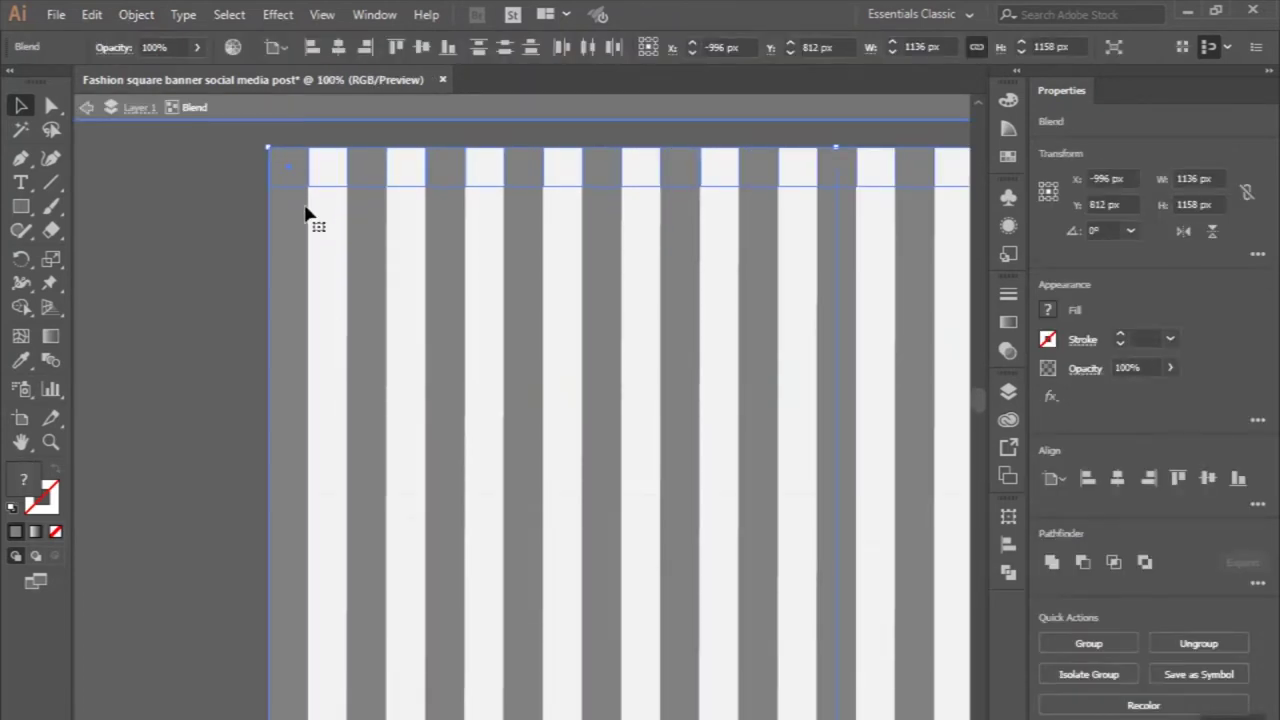
- Expand the blend with Object and Fill checked
{"action": "left_click", "coordinate": [137, 15]}
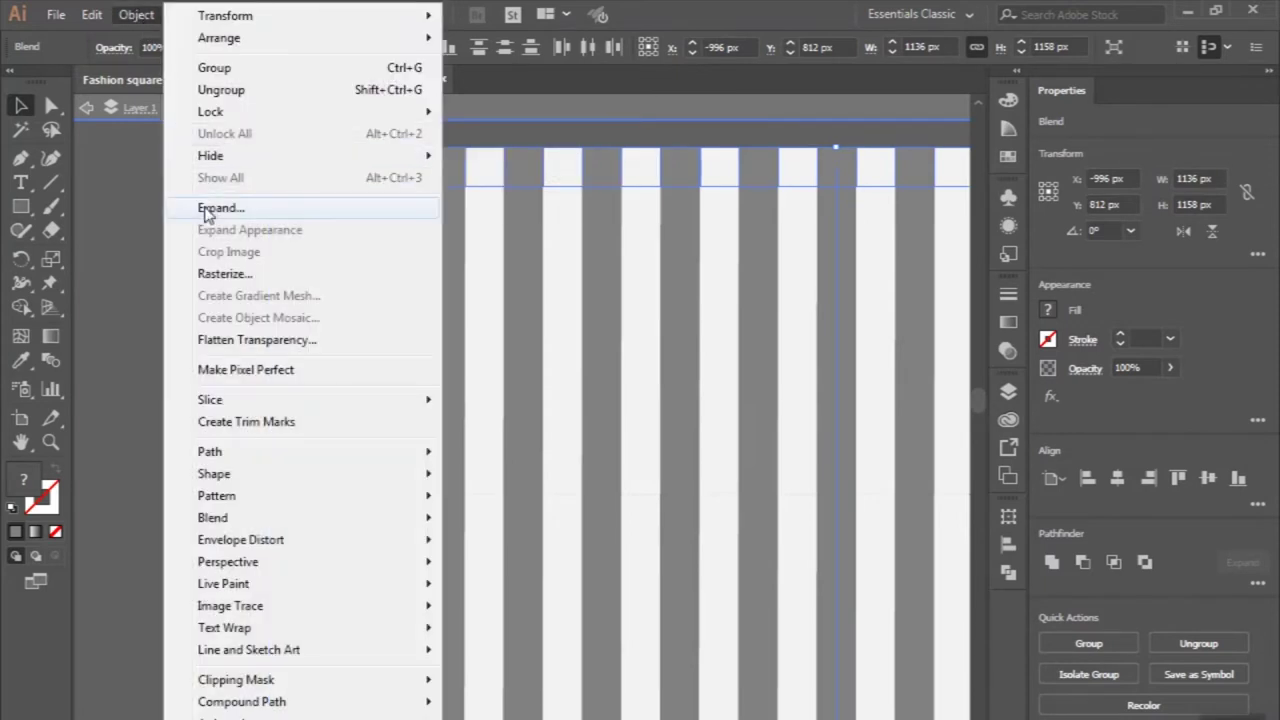
{"action": "left_click", "coordinate": [206, 210]}
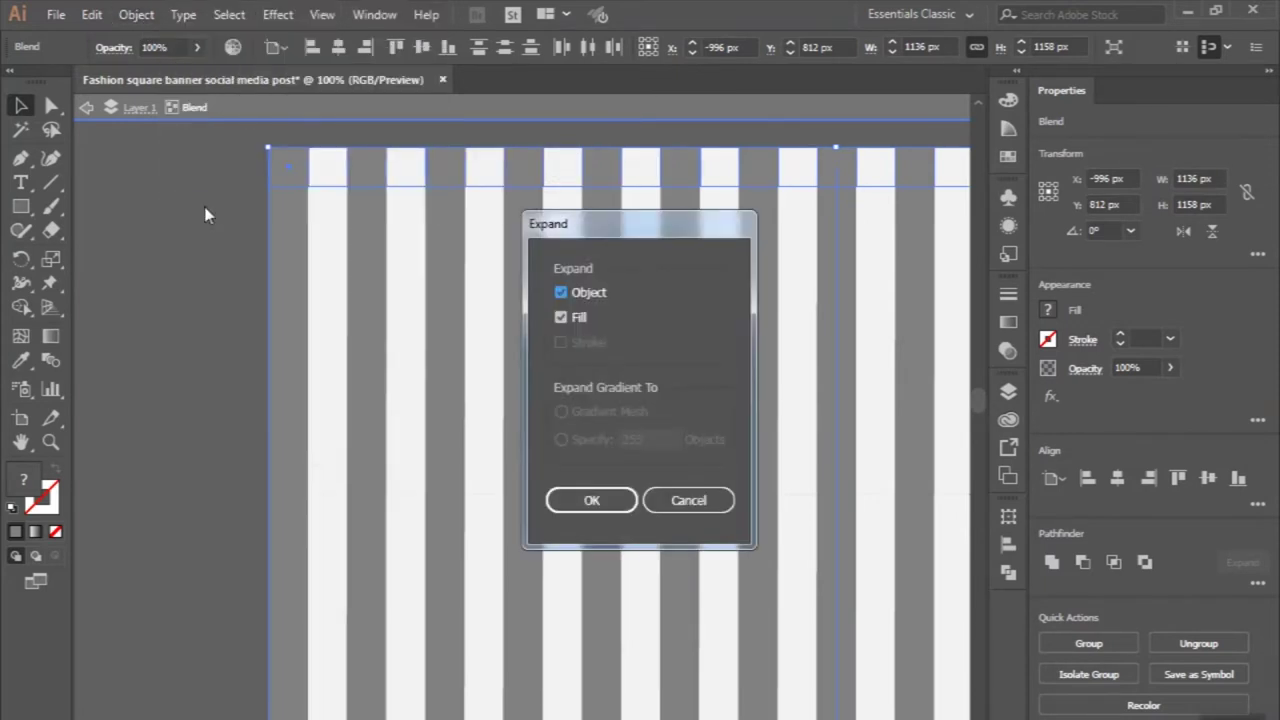
{"action": "left_click", "coordinate": [601, 503]}
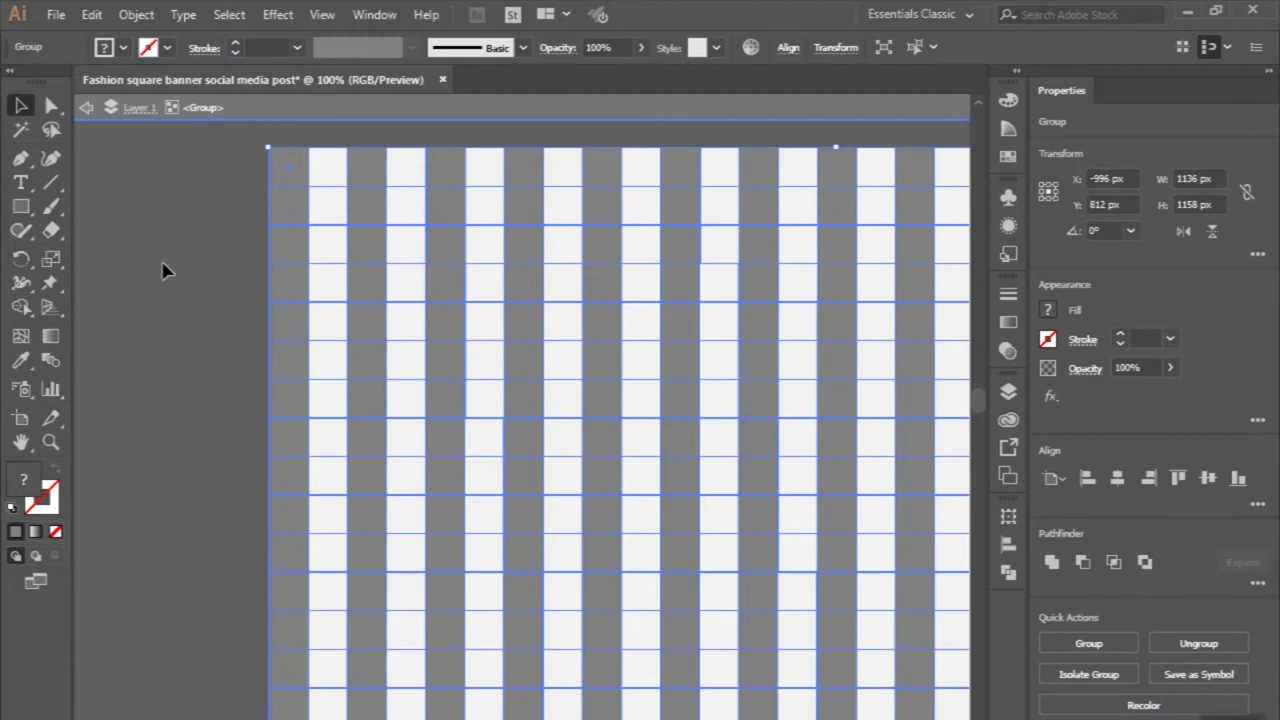
{"action": "left_click", "coordinate": [163, 270]}
{"action": "key", "text": "ctrl+minus"}
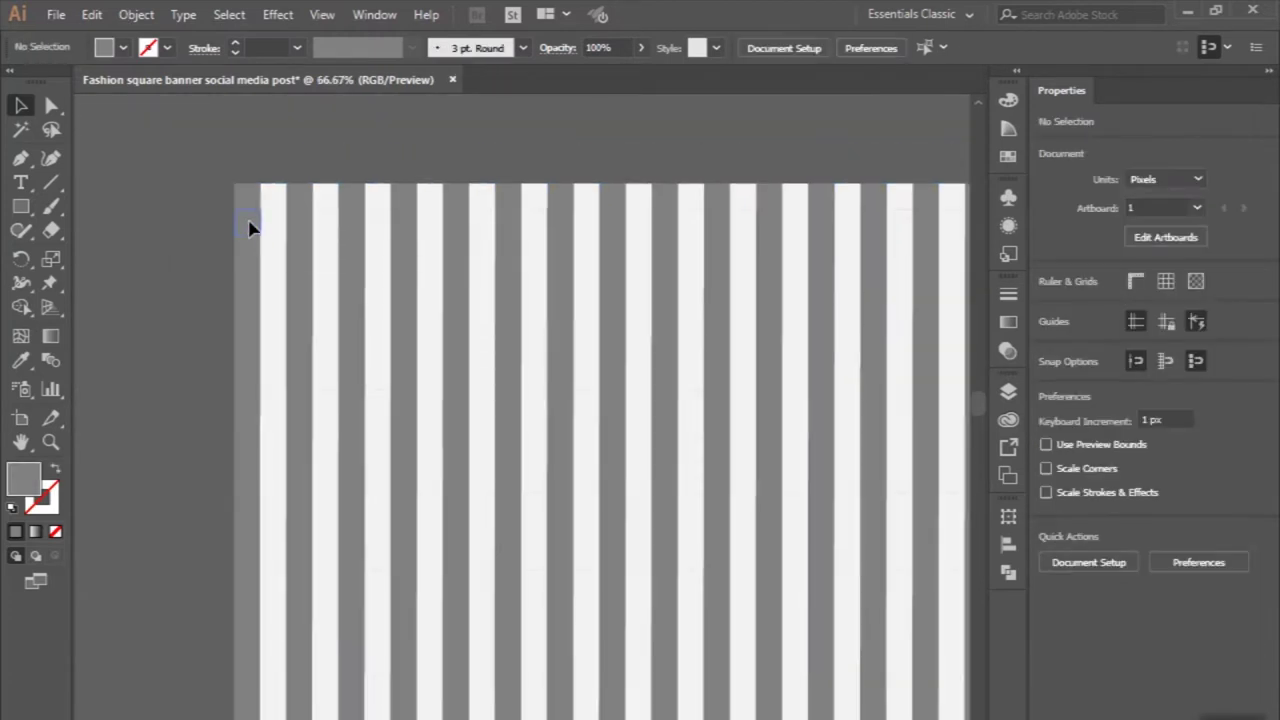
- Zoom in on the expanded stripes and exit group editing mode
{"action": "left_click", "coordinate": [250, 225]}
{"action": "key", "text": "ctrl+plus"}
{"action": "key", "text": "ctrl+plus"}
{"action": "left_click", "coordinate": [250, 228]}
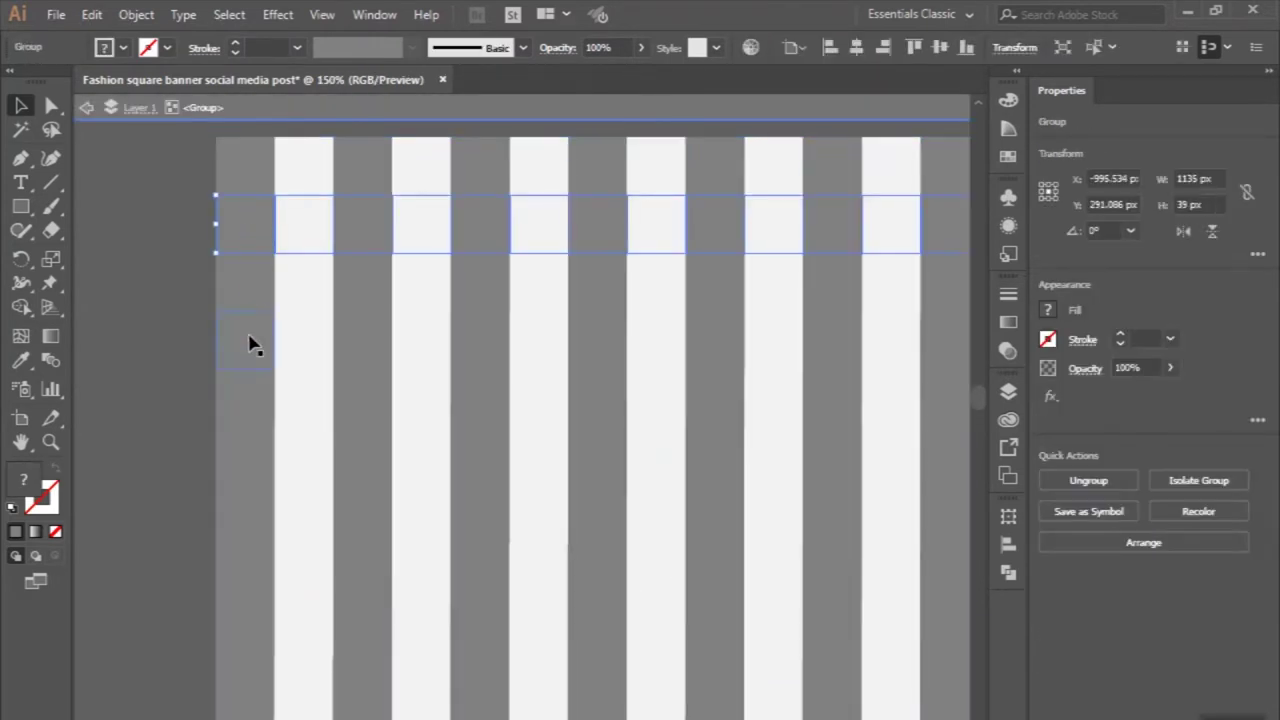
{"action": "right_click", "coordinate": [248, 260]}
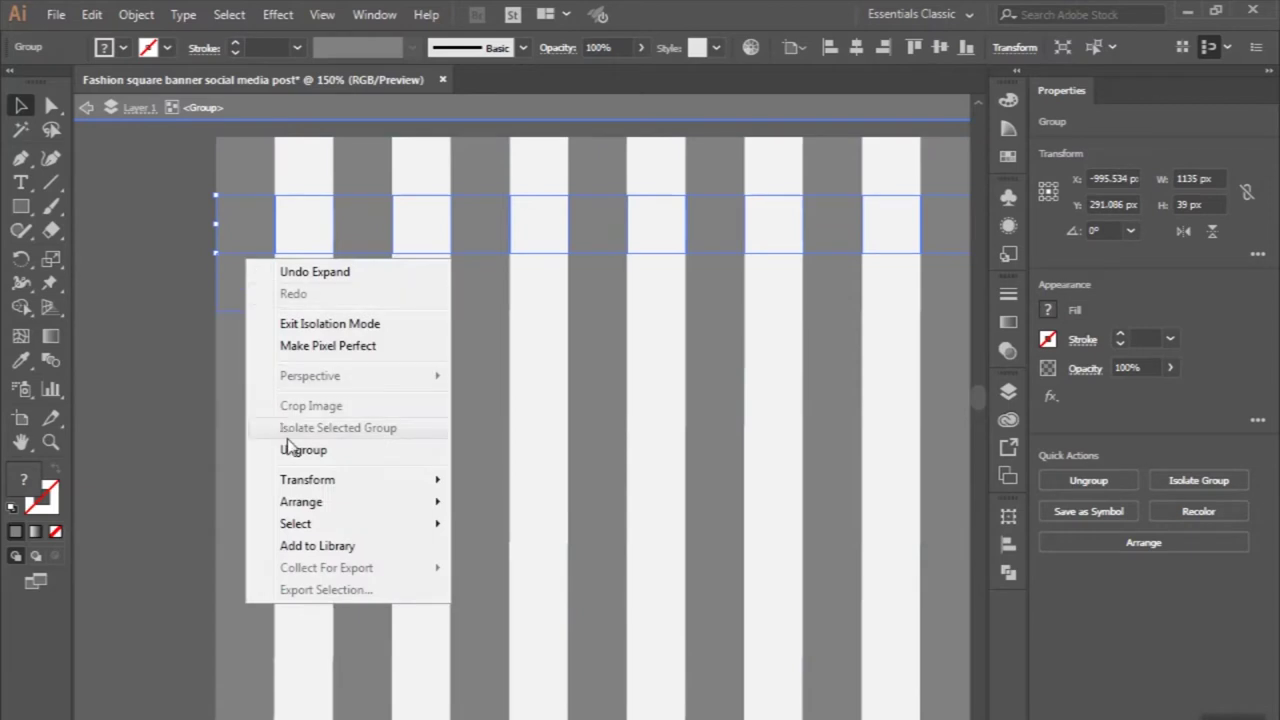
{"action": "left_click", "coordinate": [157, 309]}
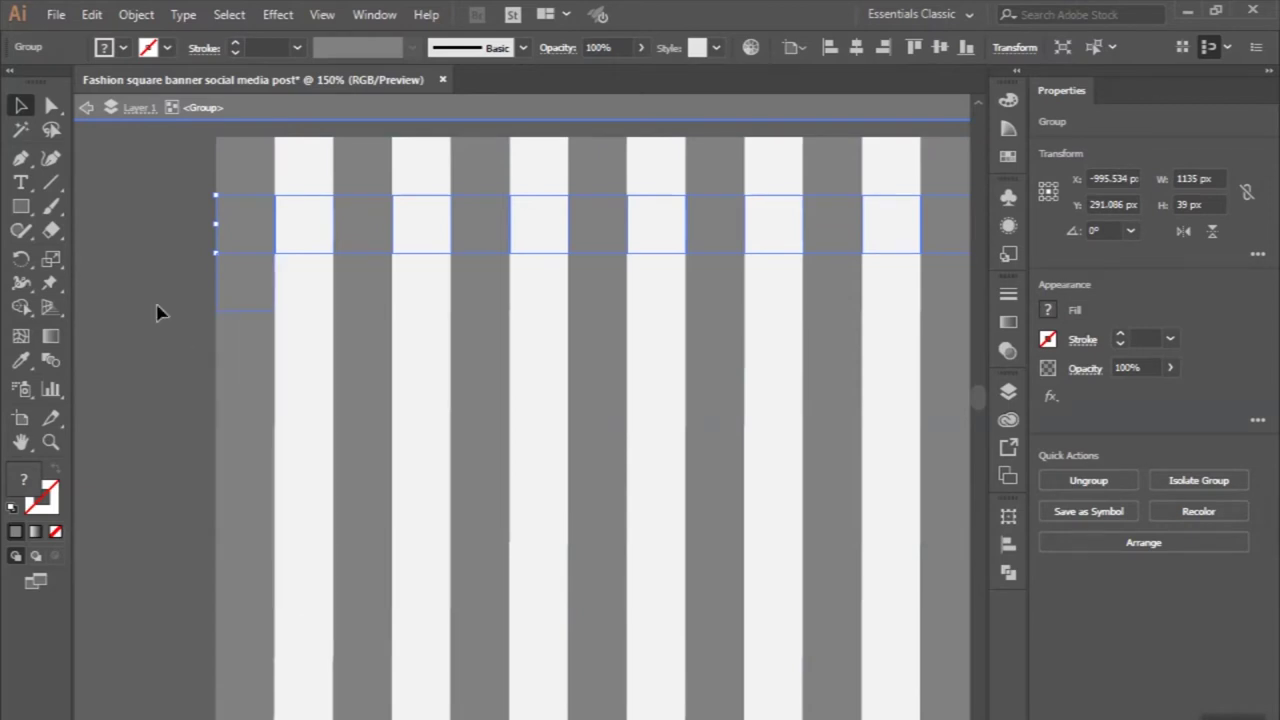
{"action": "double_click", "coordinate": [157, 309]}
{"action": "scroll", "coordinate": [157, 309], "scroll_direction": "down", "scroll_amount": 3}
{"action": "scroll", "coordinate": [157, 309], "scroll_direction": "down", "scroll_amount": 2}
- Marquee-select the whole stripe grid and ungroup it twice into separate paths
{"action": "left_click_drag", "start_coordinate": [134, 209], "coordinate": [460, 583]}
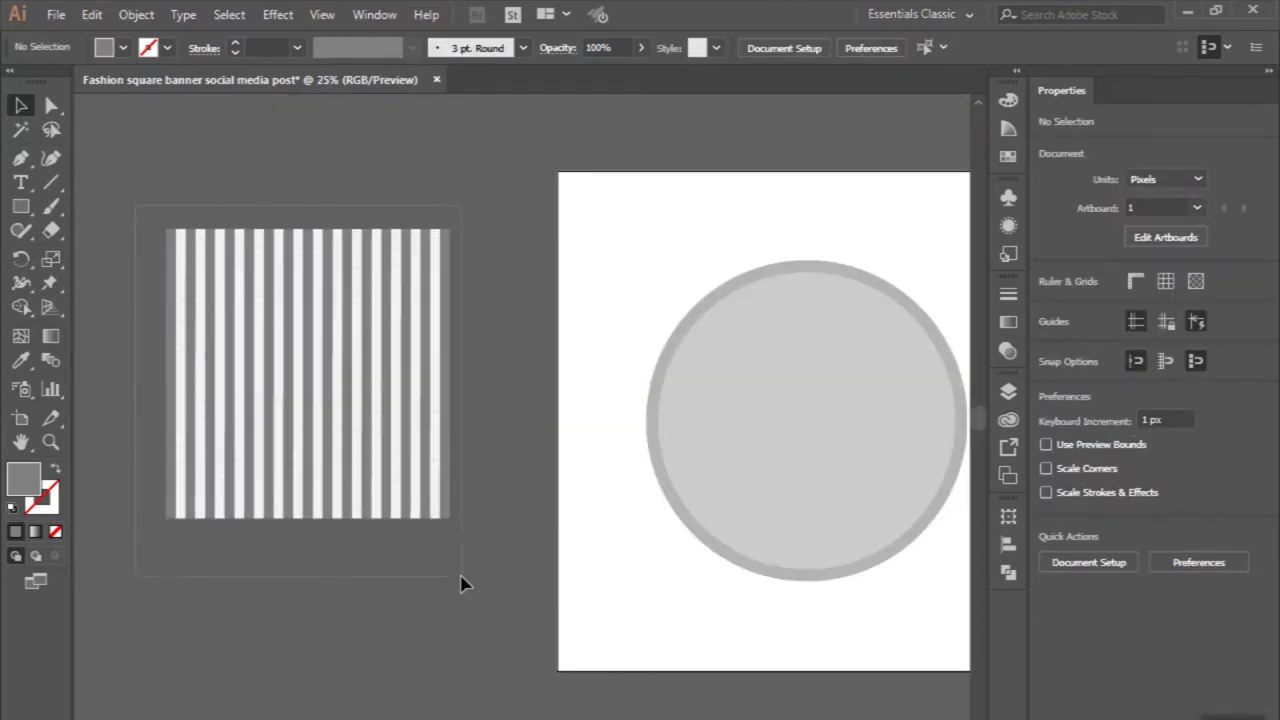
{"action": "right_click", "coordinate": [462, 585]}
{"action": "left_click", "coordinate": [519, 421]}
{"action": "right_click", "coordinate": [285, 337]}
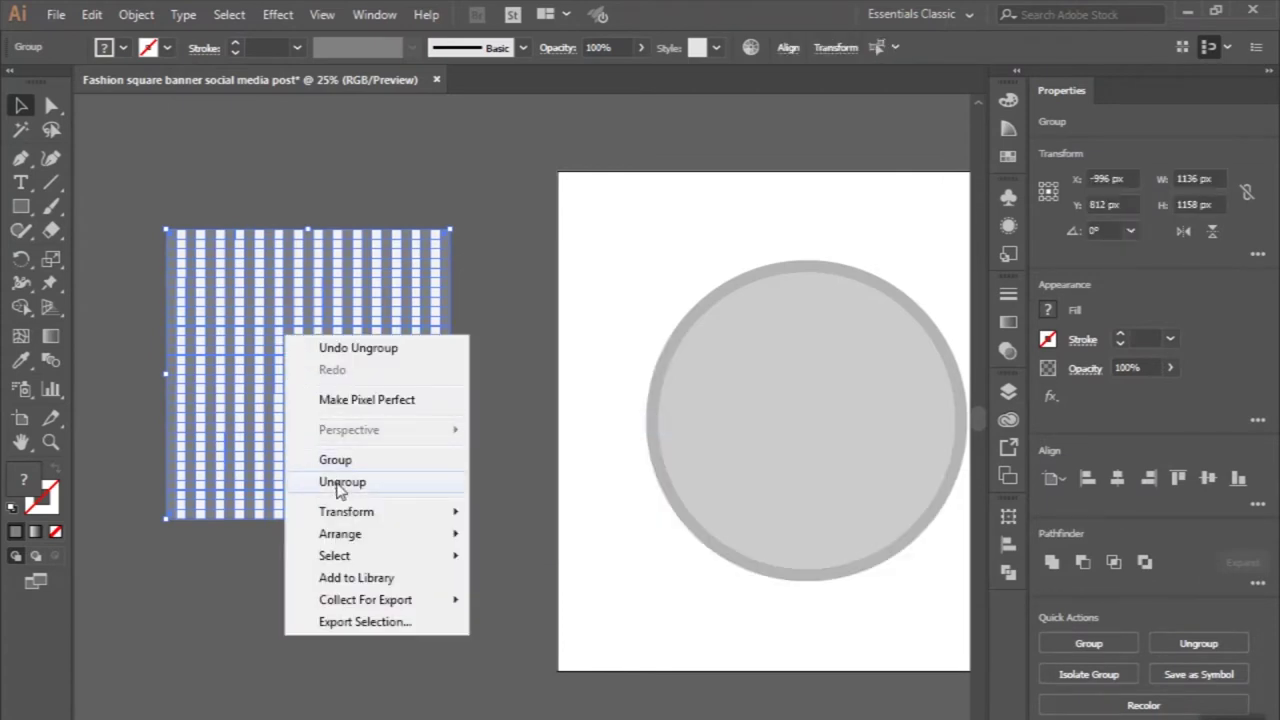
{"action": "left_click", "coordinate": [341, 483]}
{"action": "right_click", "coordinate": [338, 481]}
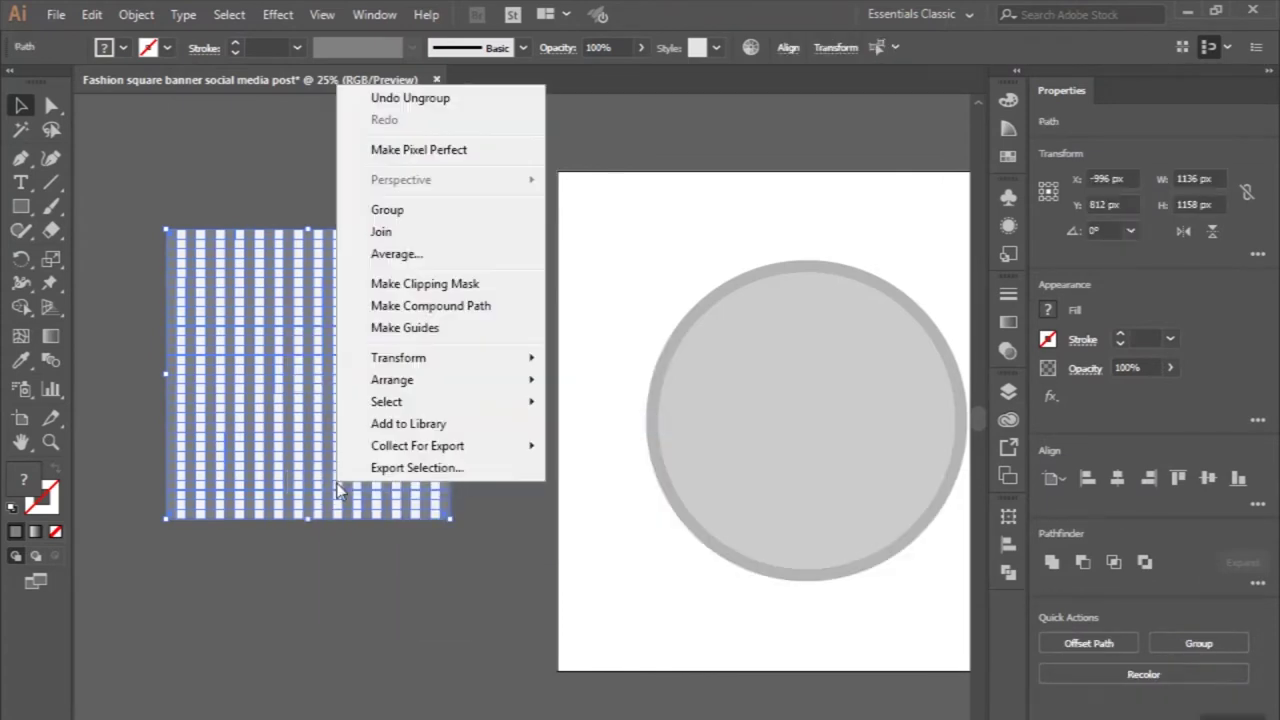
{"action": "left_click", "coordinate": [193, 197]}
{"action": "scroll", "coordinate": [177, 271], "scroll_direction": "up", "scroll_amount": 3}
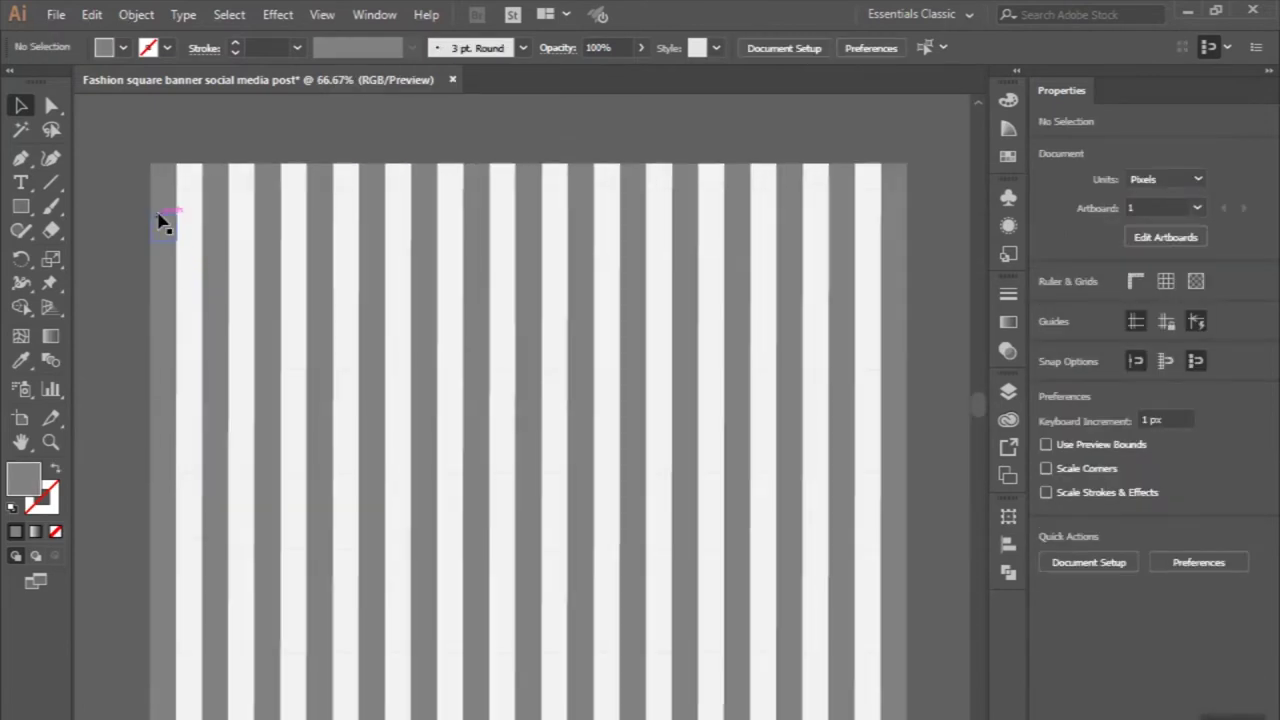
- Shift-select alternate squares down the leftmost grey stripe, from top to bottom
{"action": "left_click", "coordinate": [160, 212]}
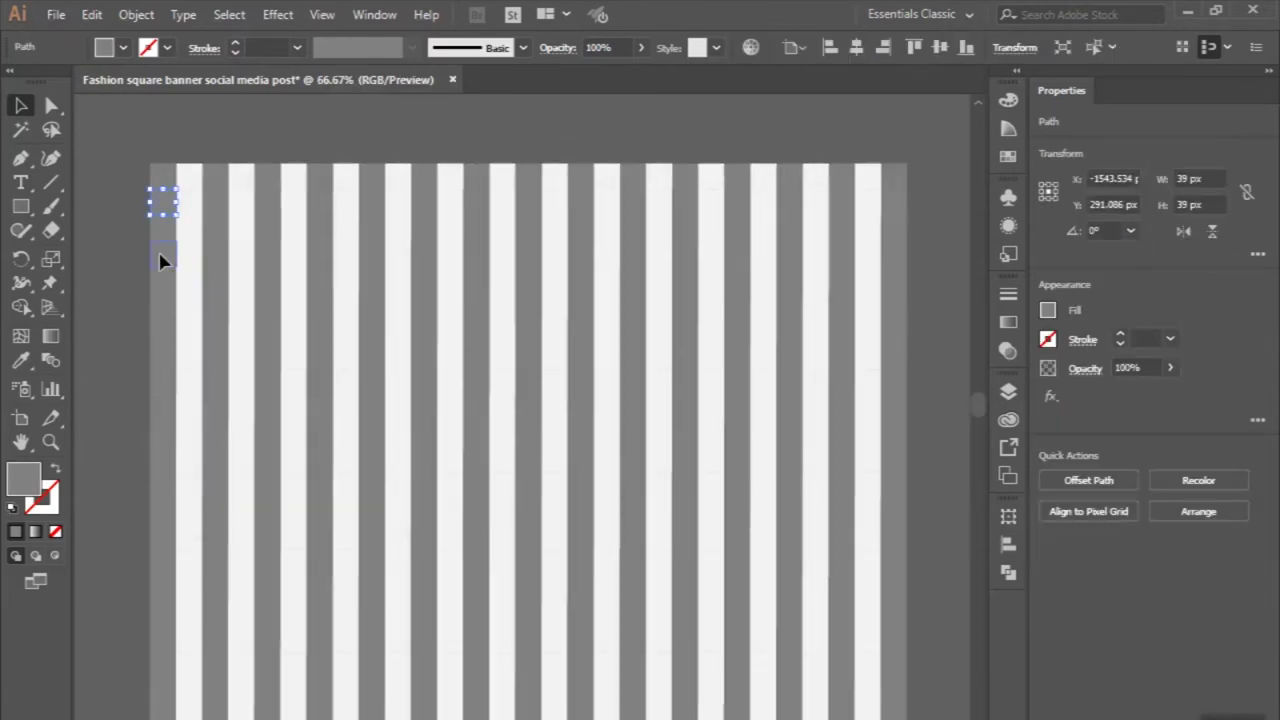
{"action": "left_click", "coordinate": [164, 258], "text": "shift"}
{"action": "left_click", "coordinate": [165, 315], "text": "shift"}
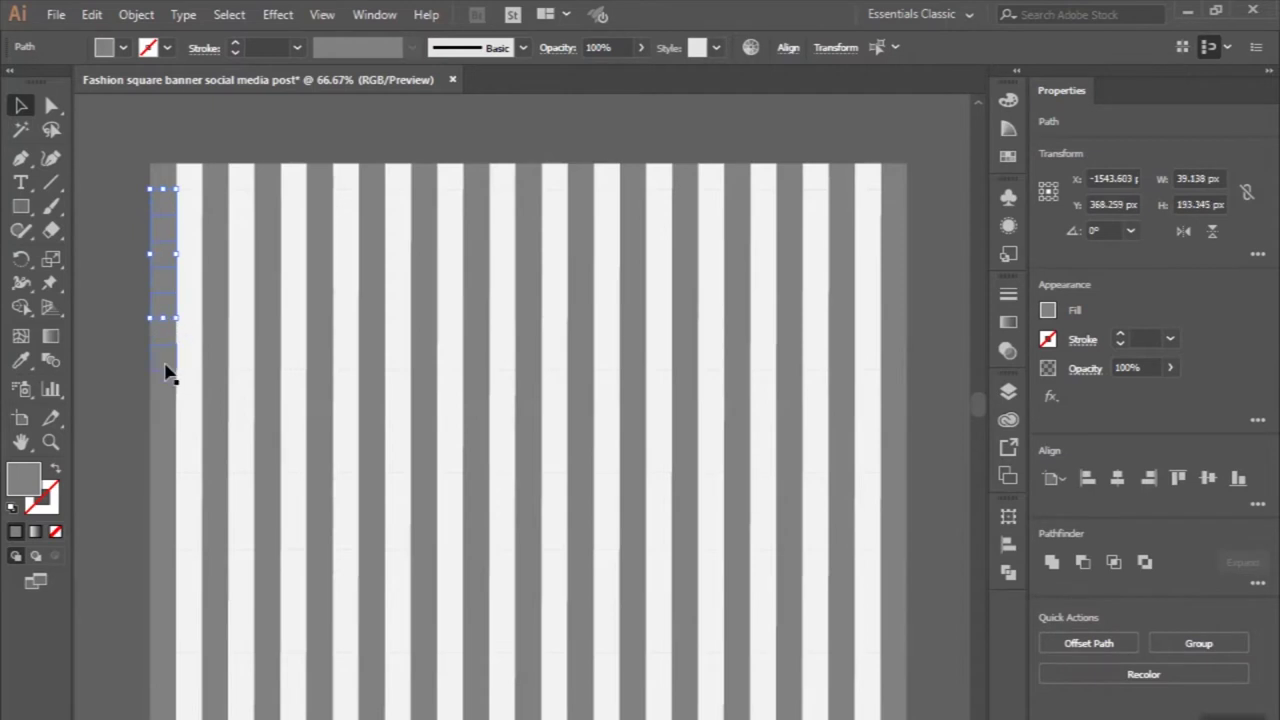
{"action": "left_click", "coordinate": [166, 360], "text": "shift"}
{"action": "left_click", "coordinate": [163, 415], "text": "shift"}
{"action": "left_click", "coordinate": [164, 472], "text": "shift"}
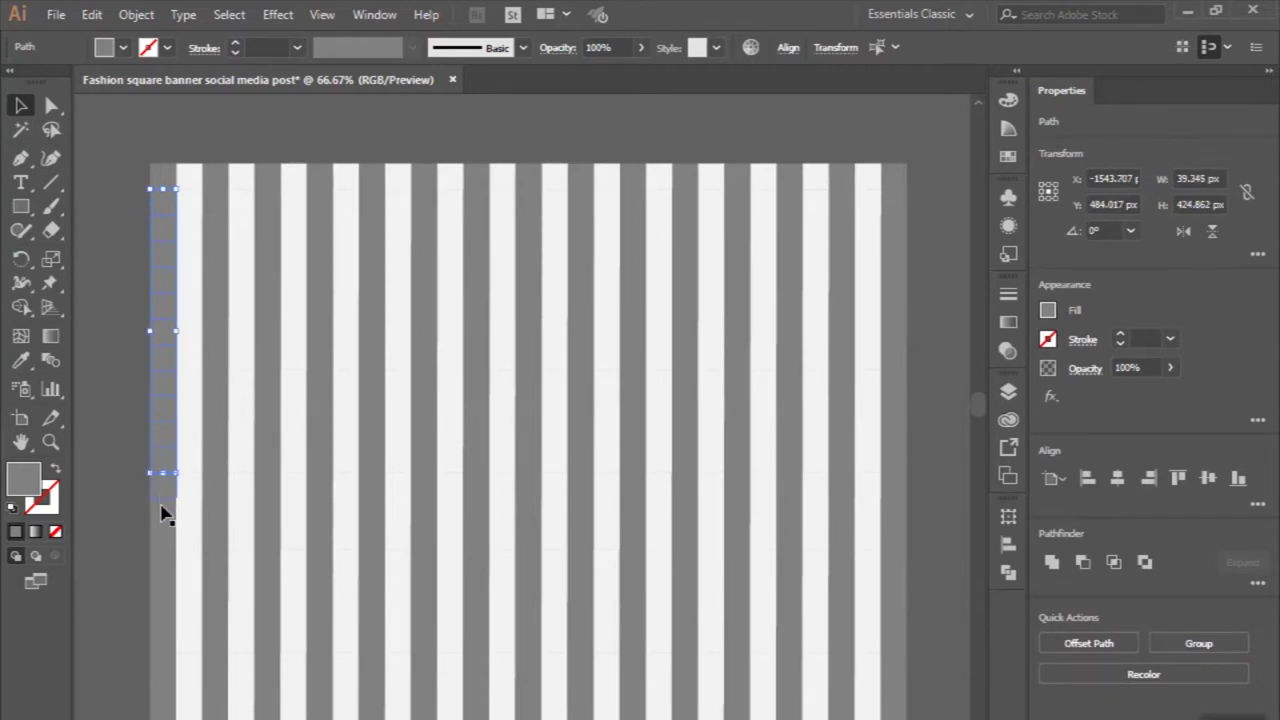
{"action": "left_click", "coordinate": [164, 525], "text": "shift"}
{"action": "left_click", "coordinate": [160, 568], "text": "shift"}
{"action": "left_click", "coordinate": [159, 622], "text": "shift"}
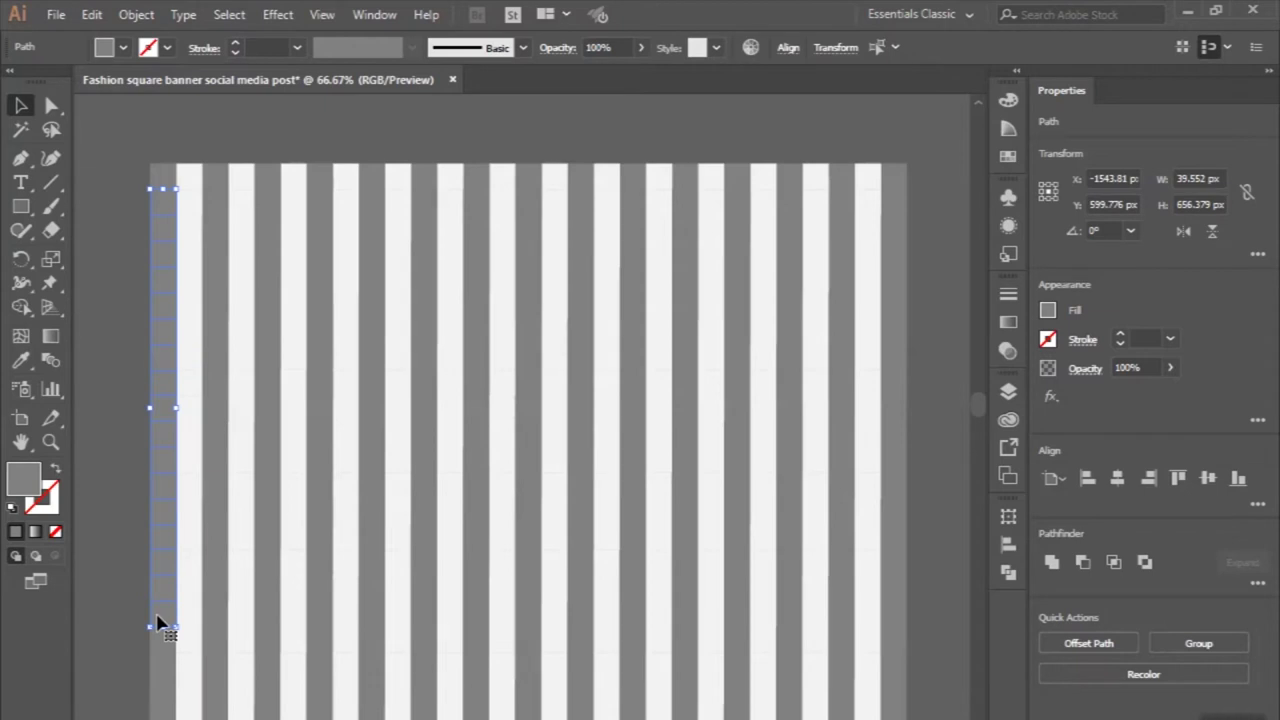
{"action": "scroll", "coordinate": [157, 622], "scroll_direction": "down", "scroll_amount": 1}
{"action": "scroll", "coordinate": [157, 622], "scroll_direction": "down", "scroll_amount": 2}
{"action": "scroll", "coordinate": [157, 622], "scroll_direction": "down", "scroll_amount": 2}
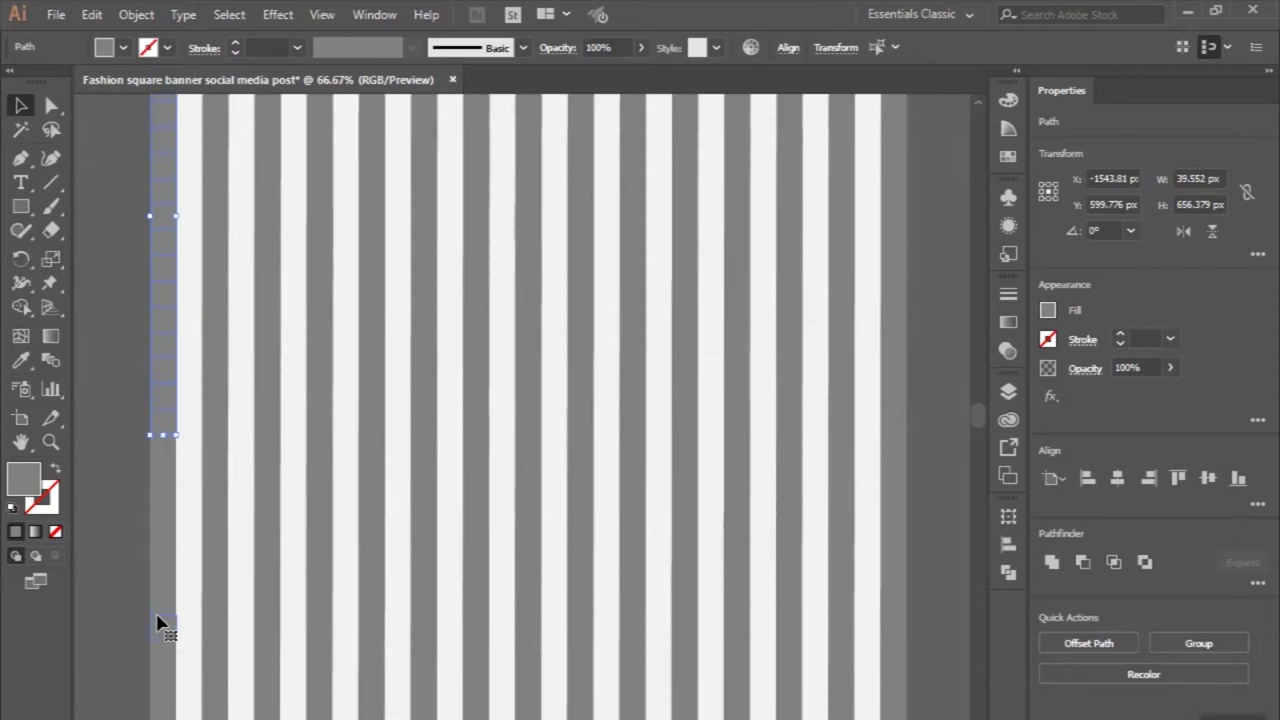
{"action": "scroll", "coordinate": [157, 622], "scroll_direction": "down", "scroll_amount": 2}
{"action": "left_click", "coordinate": [164, 457], "text": "shift"}
{"action": "left_click", "coordinate": [164, 460], "text": "shift"}
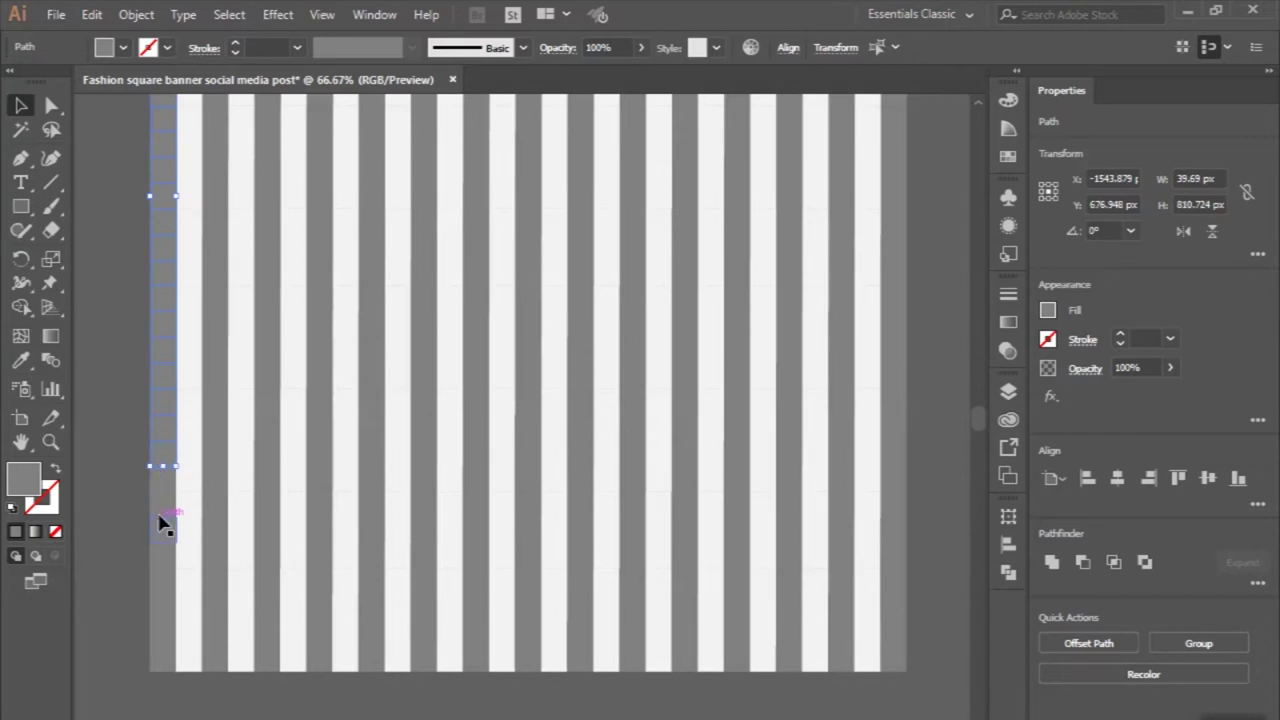
{"action": "left_click", "coordinate": [162, 510], "text": "shift"}
{"action": "left_click", "coordinate": [158, 557], "text": "shift"}
{"action": "left_click", "coordinate": [158, 610], "text": "shift"}
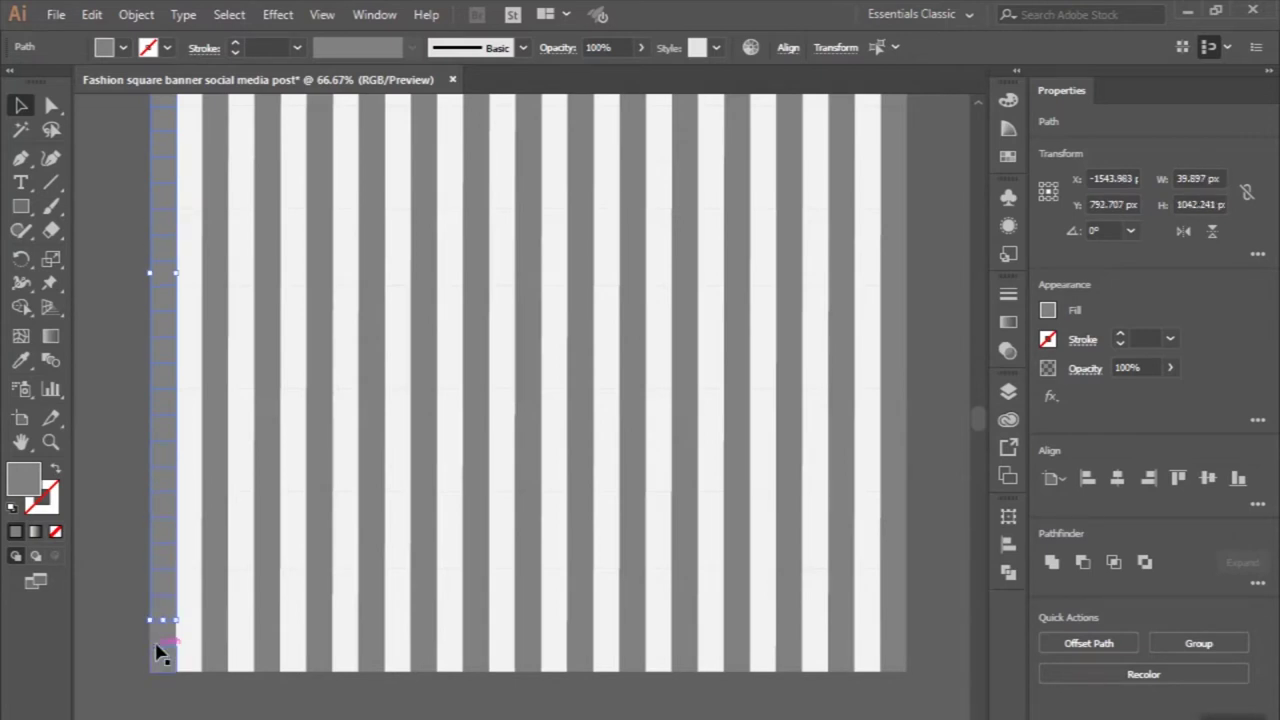
{"action": "left_click", "coordinate": [159, 660], "text": "shift"}
- Remove the stray white-stripe squares so only the left-column squares remain selected
{"action": "left_click", "coordinate": [189, 633], "text": "shift"}
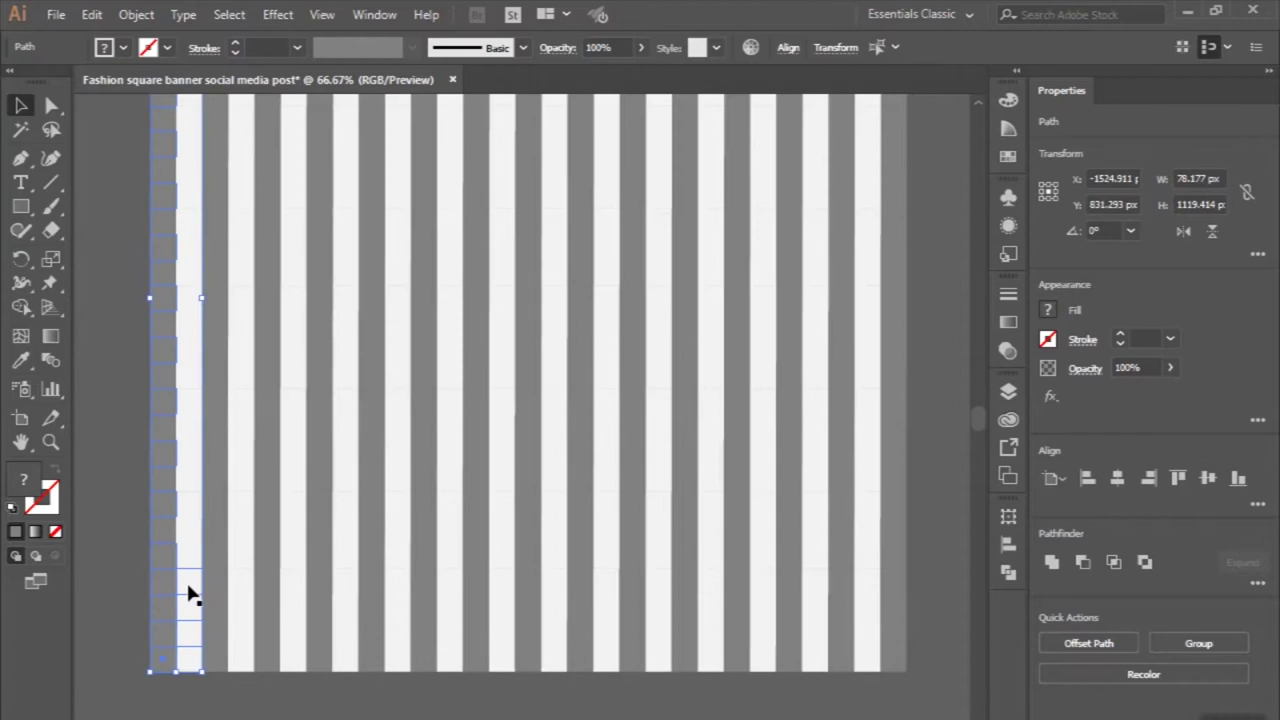
{"action": "left_click", "coordinate": [192, 540], "text": "shift"}
{"action": "left_click", "coordinate": [193, 490], "text": "shift"}
{"action": "left_click", "coordinate": [195, 490], "text": "shift"}
{"action": "left_click", "coordinate": [193, 437], "text": "shift"}
{"action": "left_click", "coordinate": [197, 382], "text": "shift"}
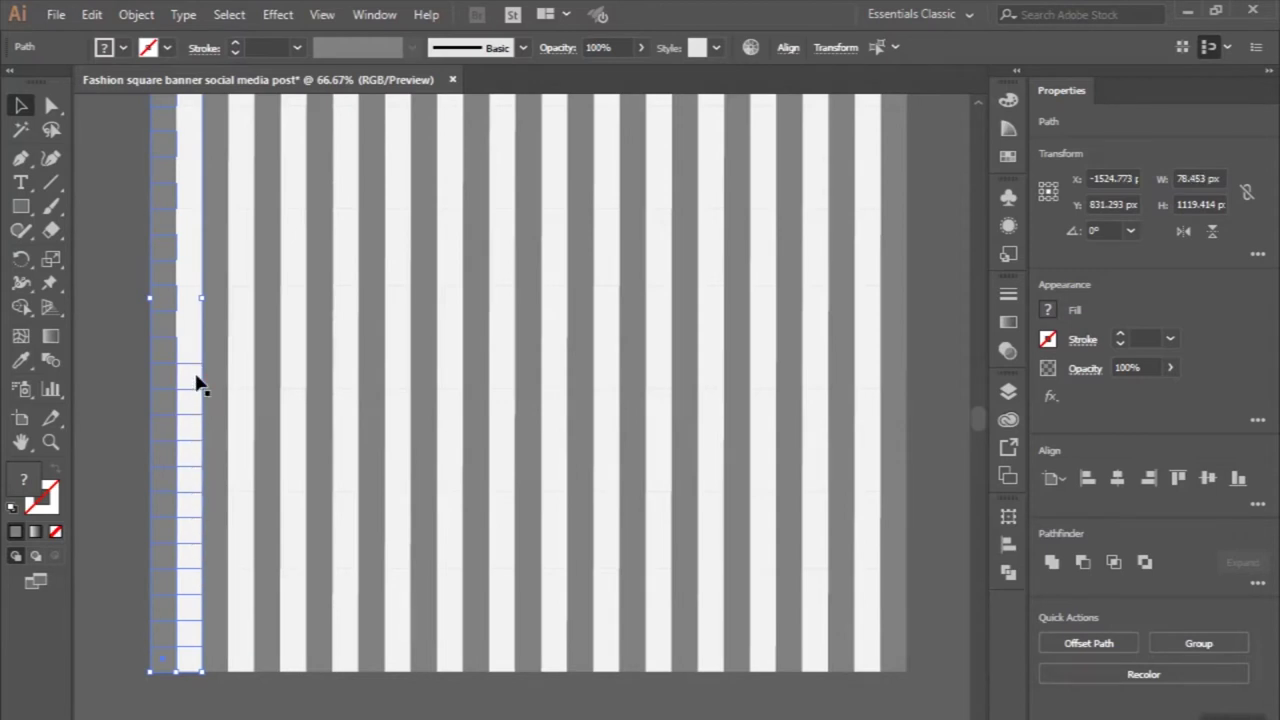
{"action": "left_click", "coordinate": [191, 327], "text": "shift"}
{"action": "scroll", "coordinate": [193, 330], "scroll_direction": "up", "scroll_amount": 1}
{"action": "left_click", "coordinate": [183, 422], "text": "shift"}
{"action": "left_click", "coordinate": [186, 470], "text": "shift"}
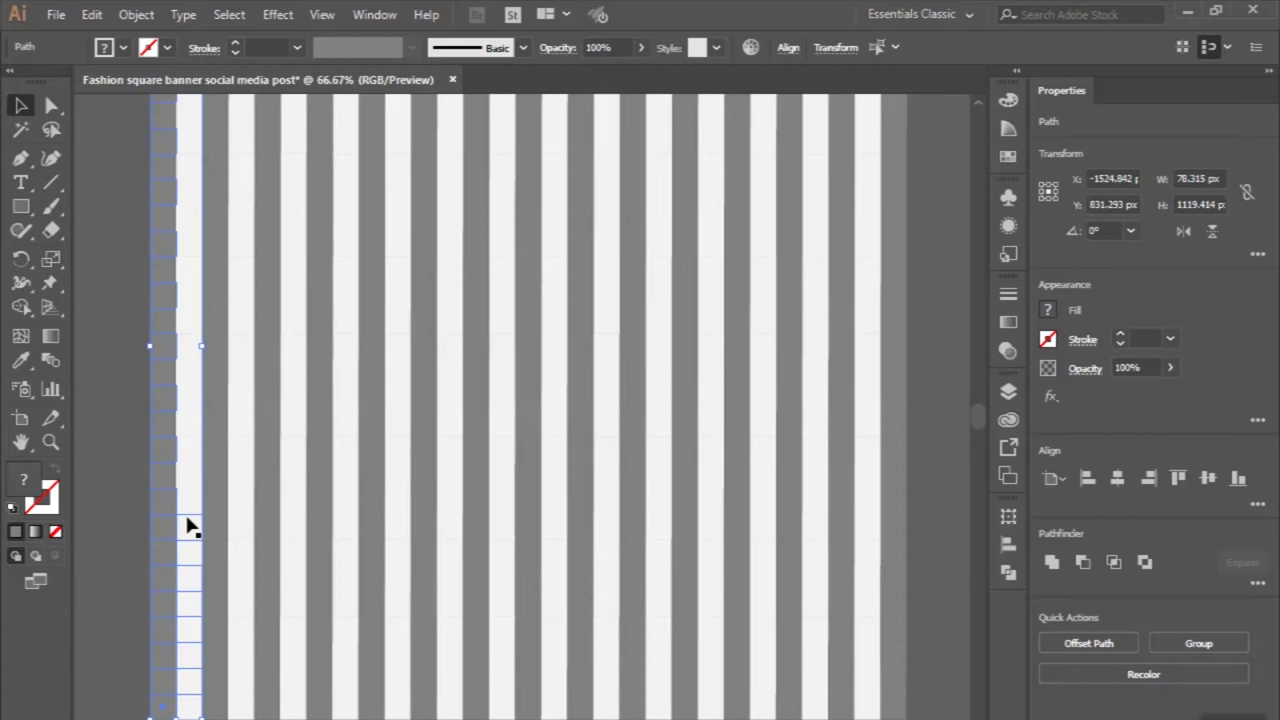
{"action": "left_click", "coordinate": [188, 585], "text": "shift"}
{"action": "left_click", "coordinate": [188, 610], "text": "shift"}
{"action": "left_click", "coordinate": [188, 630], "text": "shift"}
{"action": "left_click", "coordinate": [188, 675], "text": "shift"}
{"action": "left_click", "coordinate": [189, 690], "text": "shift"}
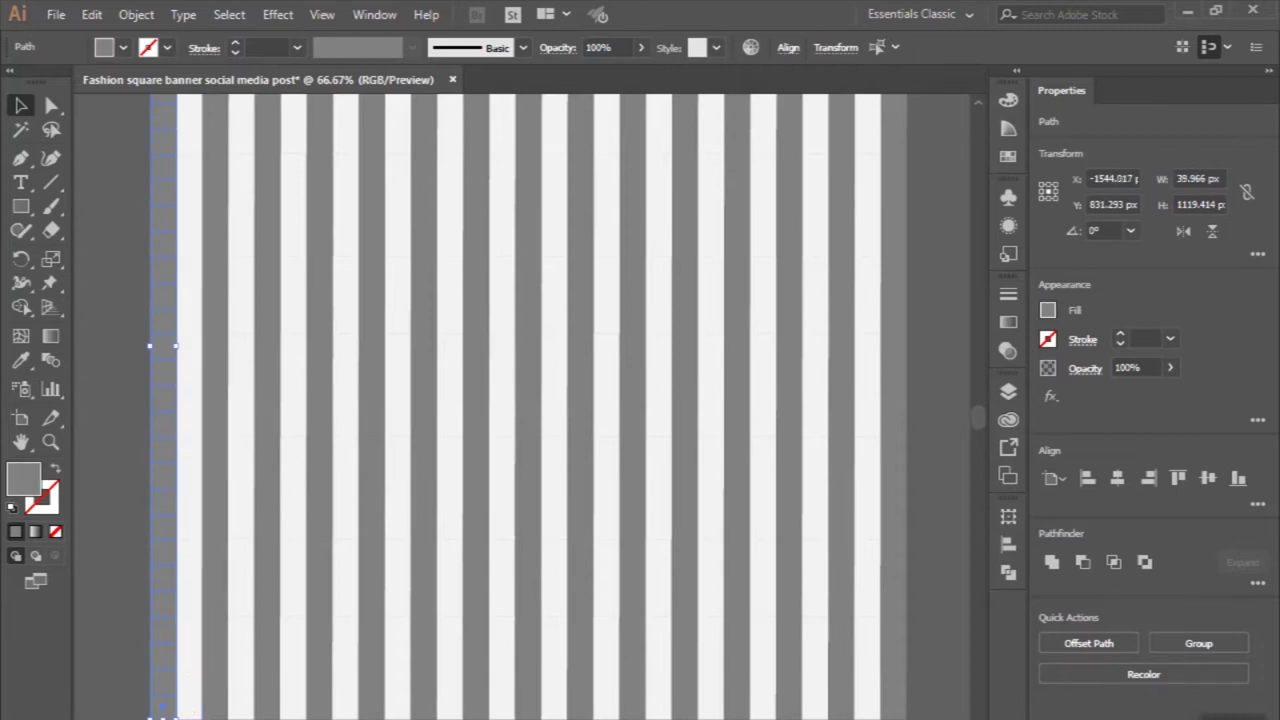
- Fill the selected first-column squares with the white stripe's colour using the Eyedropper
{"action": "left_click", "coordinate": [20, 361]}
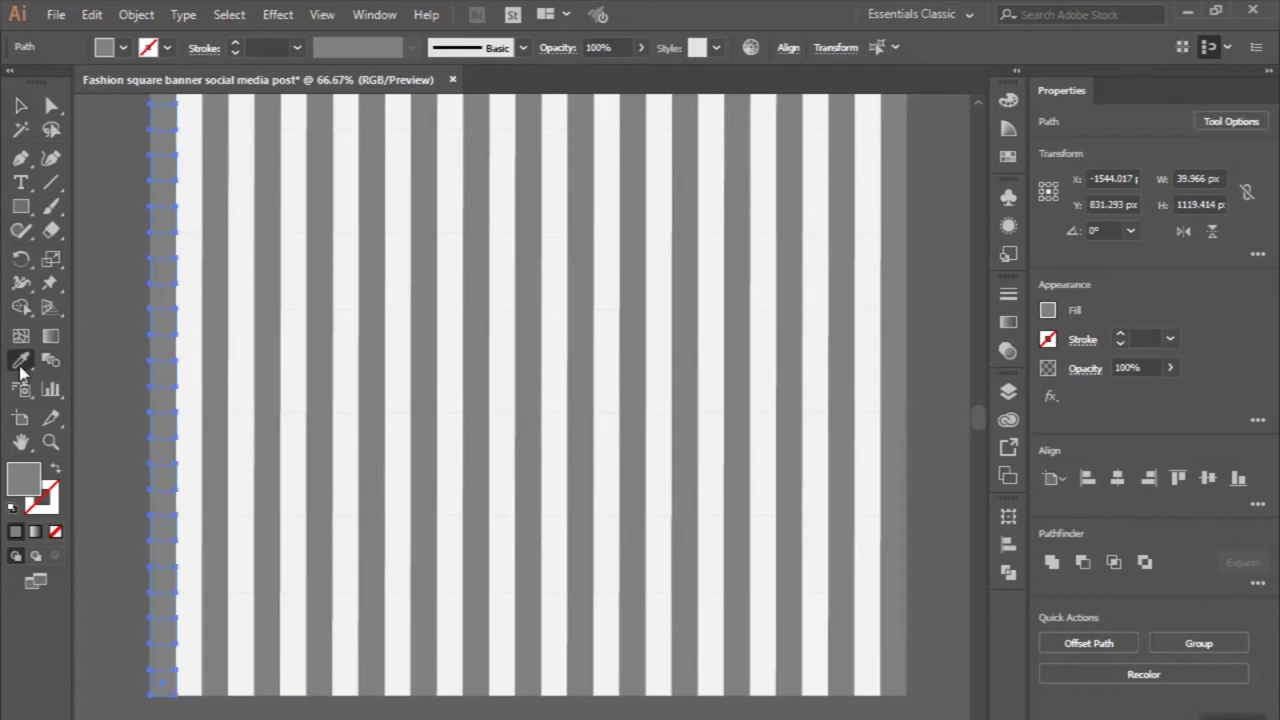
{"action": "left_click", "coordinate": [192, 266]}
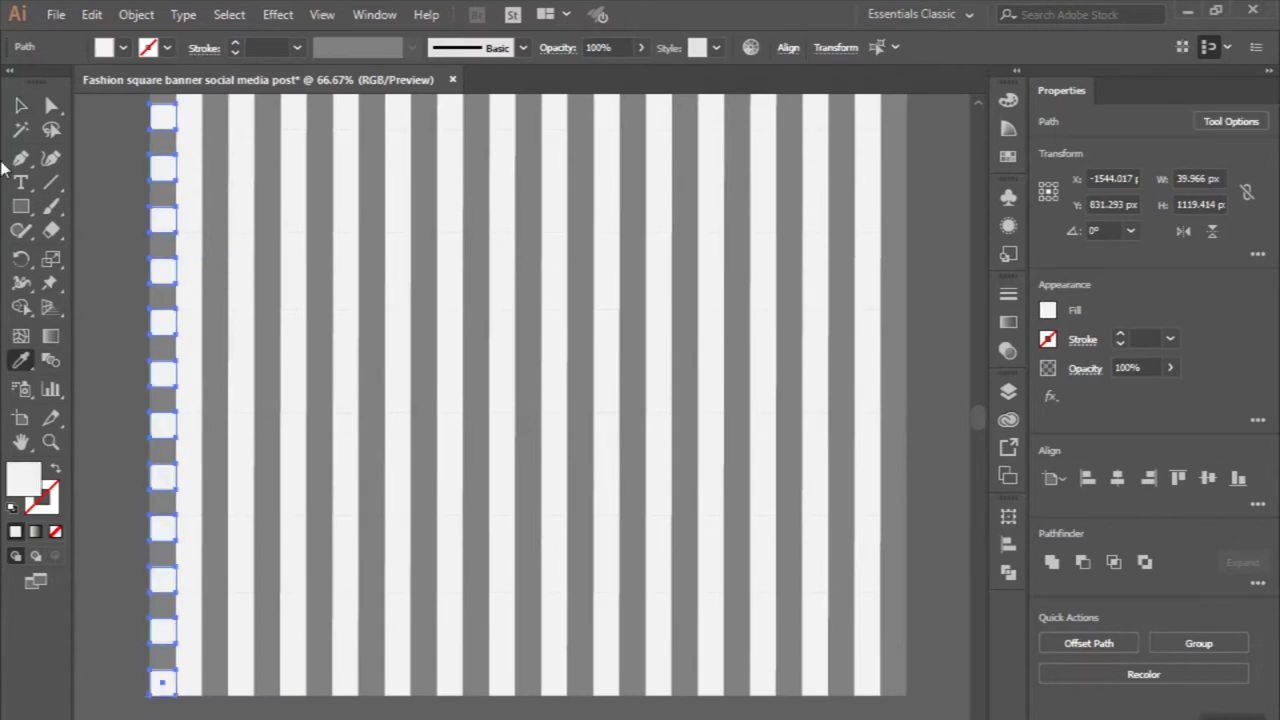
{"action": "left_click", "coordinate": [20, 104]}
{"action": "scroll", "coordinate": [165, 298], "scroll_direction": "down", "scroll_amount": 1}
{"action": "scroll", "coordinate": [165, 298], "scroll_direction": "up", "scroll_amount": 2}
{"action": "scroll", "coordinate": [165, 298], "scroll_direction": "up", "scroll_amount": 2}
{"action": "scroll", "coordinate": [165, 298], "scroll_direction": "up", "scroll_amount": 1}
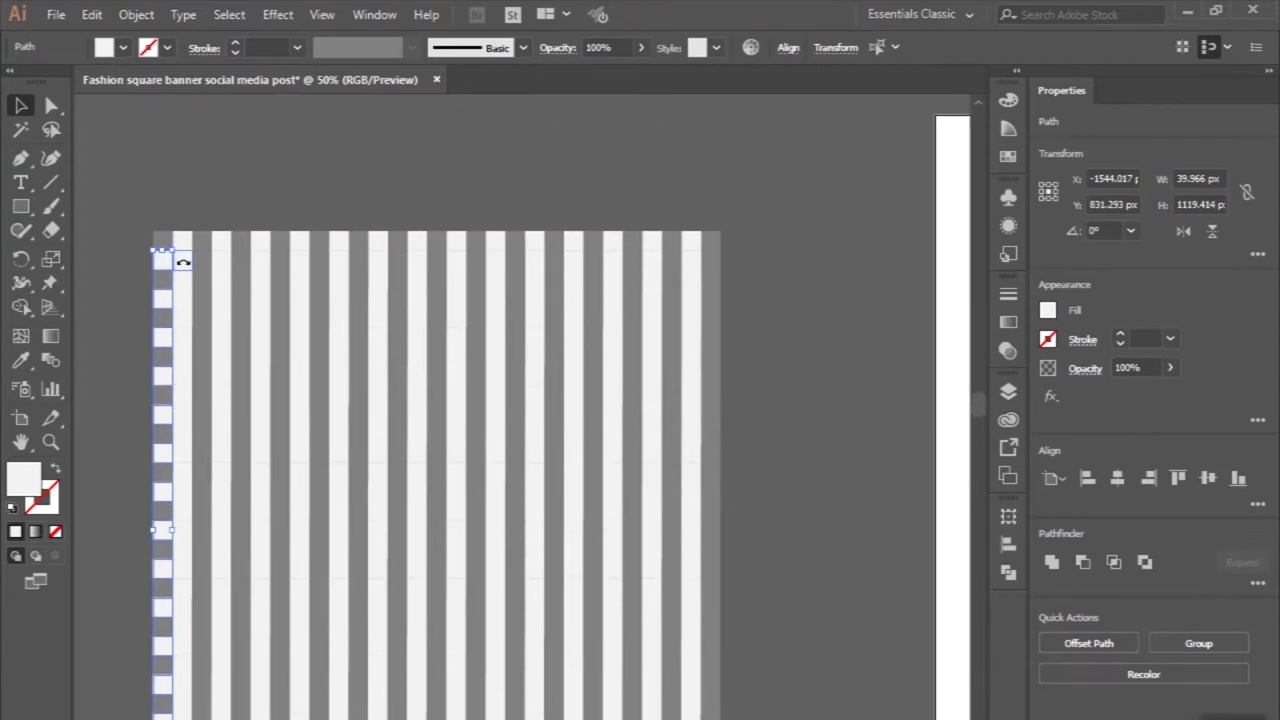
{"action": "scroll", "coordinate": [184, 258], "scroll_direction": "up", "scroll_amount": 1}
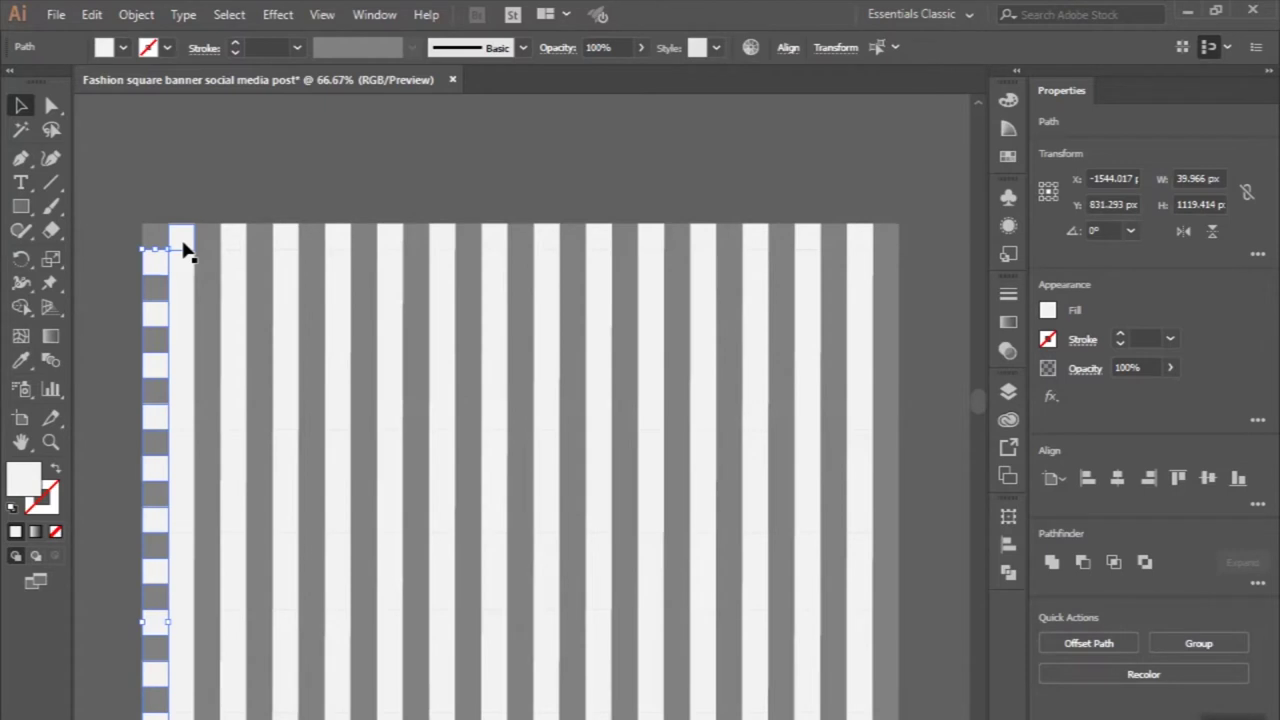
- Select the upper alternate squares of the second column
{"action": "double_click", "coordinate": [183, 247]}
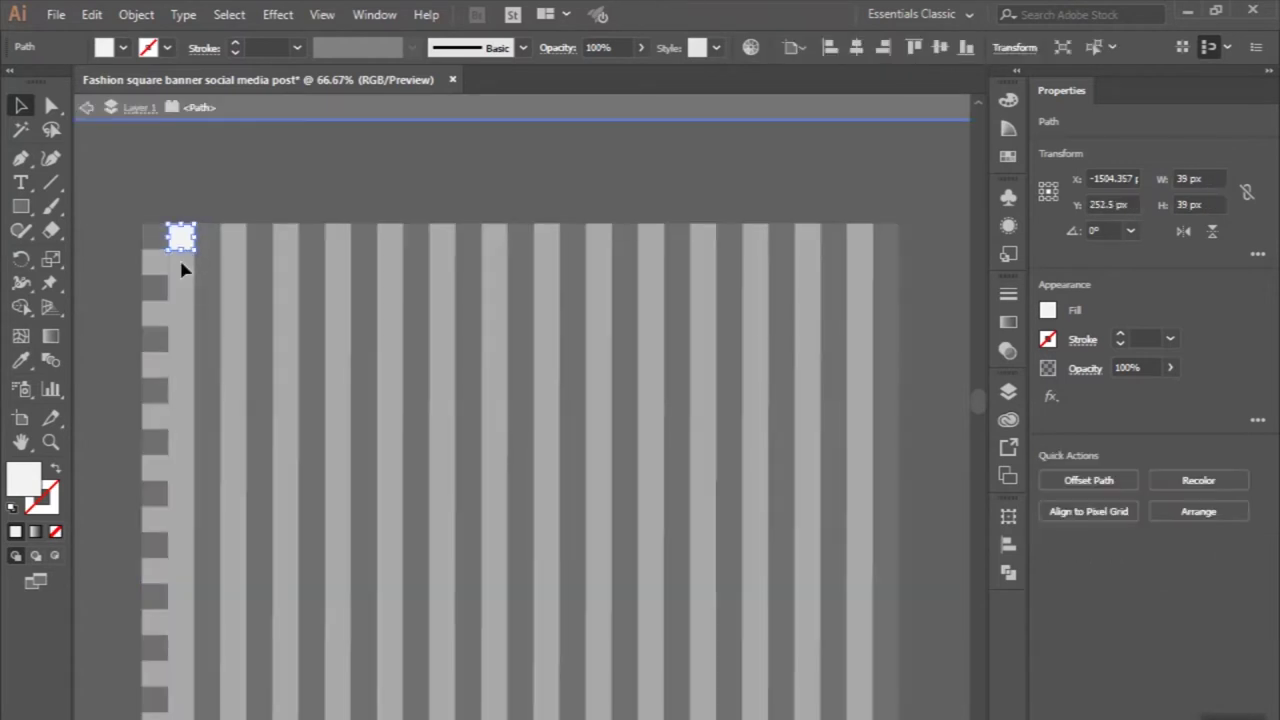
{"action": "left_click", "coordinate": [88, 108]}
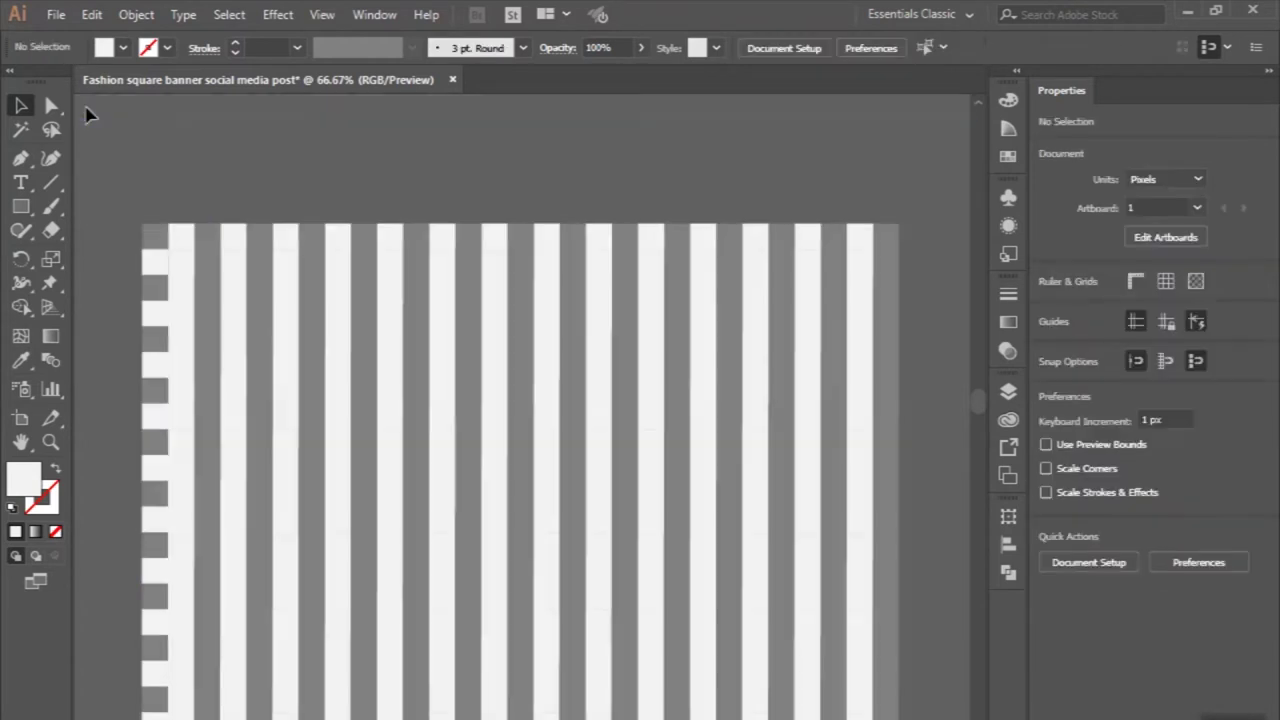
{"action": "left_click", "coordinate": [182, 262]}
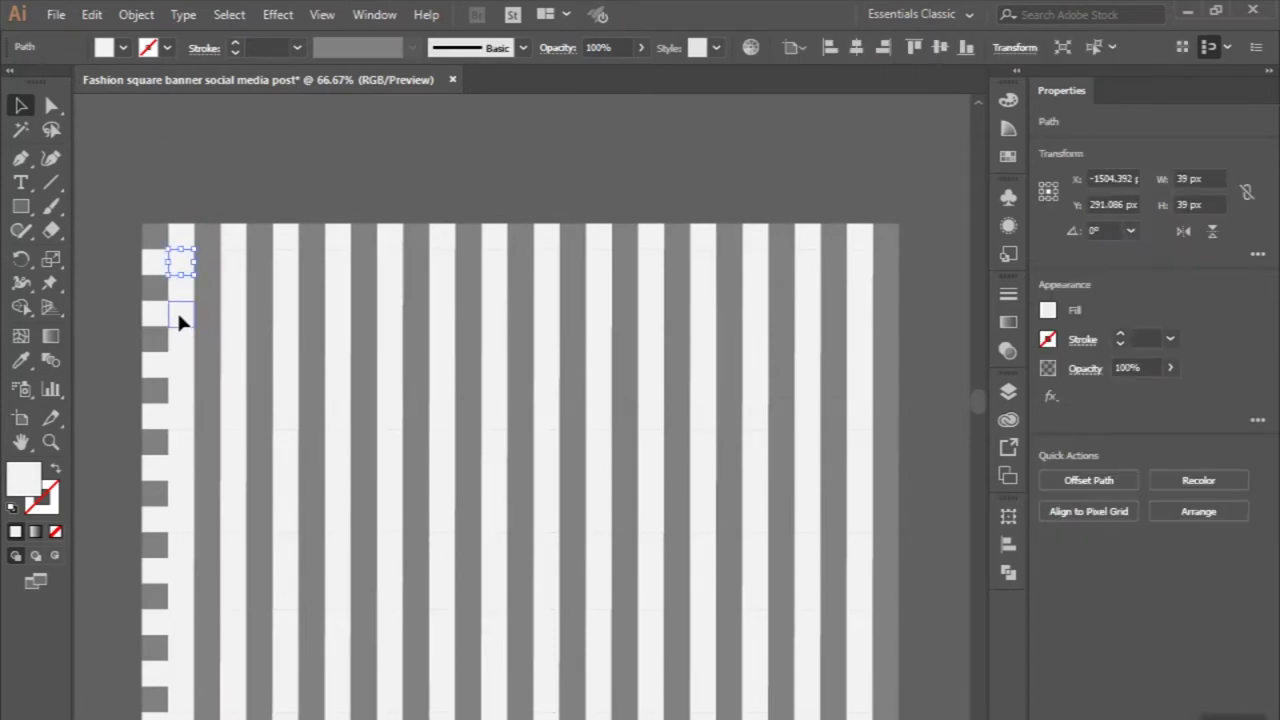
{"action": "left_click", "coordinate": [180, 318], "text": "shift"}
{"action": "left_click", "coordinate": [178, 370], "text": "shift"}
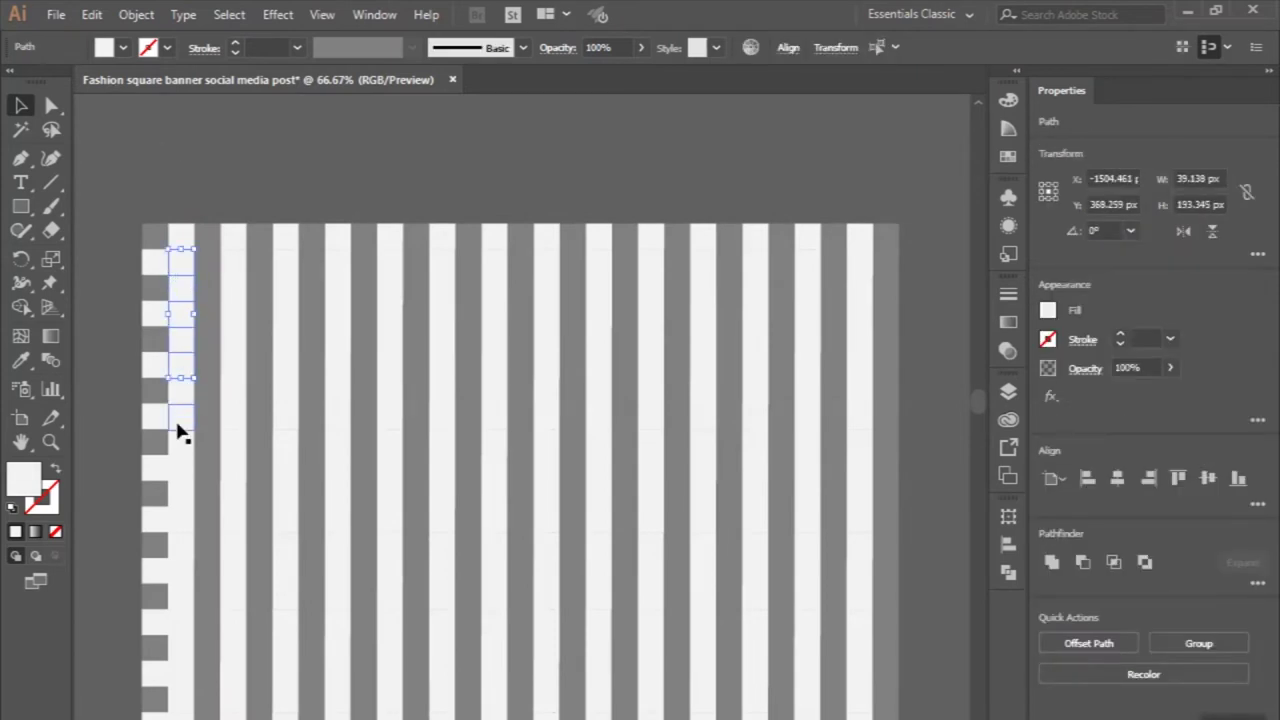
{"action": "left_click", "coordinate": [177, 425], "text": "shift"}
{"action": "left_click", "coordinate": [177, 476], "text": "shift"}
{"action": "left_click", "coordinate": [177, 520], "text": "shift"}
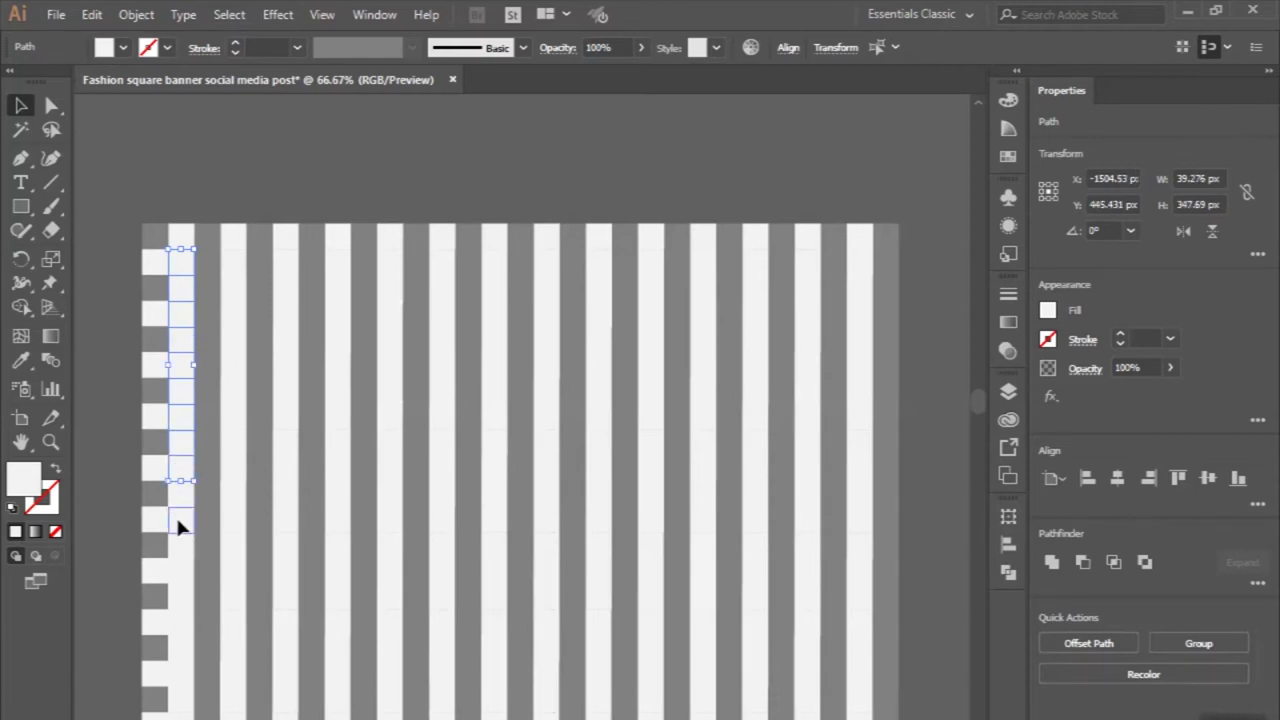
{"action": "left_click", "coordinate": [180, 620], "text": "shift"}
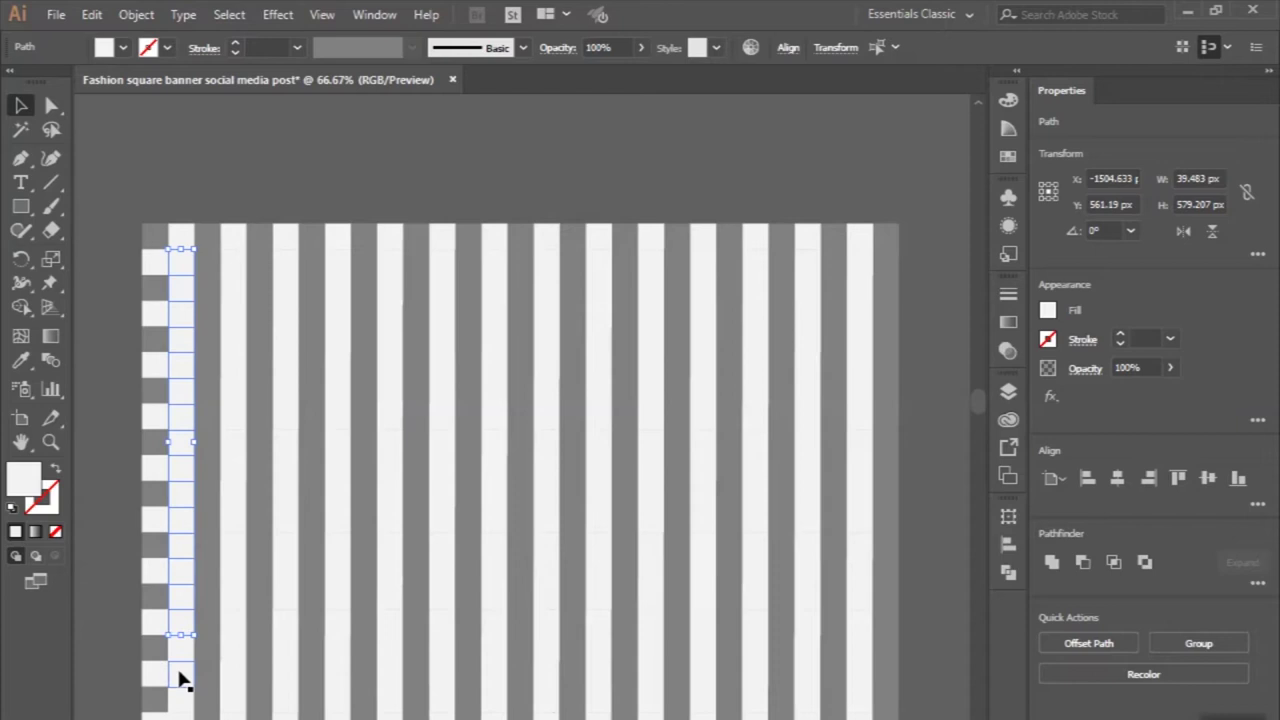
- Add the lower alternate squares of the second column to the selection
{"action": "scroll", "coordinate": [180, 680], "scroll_direction": "down", "scroll_amount": 2}
{"action": "scroll", "coordinate": [180, 680], "scroll_direction": "down", "scroll_amount": 4}
{"action": "scroll", "coordinate": [180, 680], "scroll_direction": "down", "scroll_amount": 2}
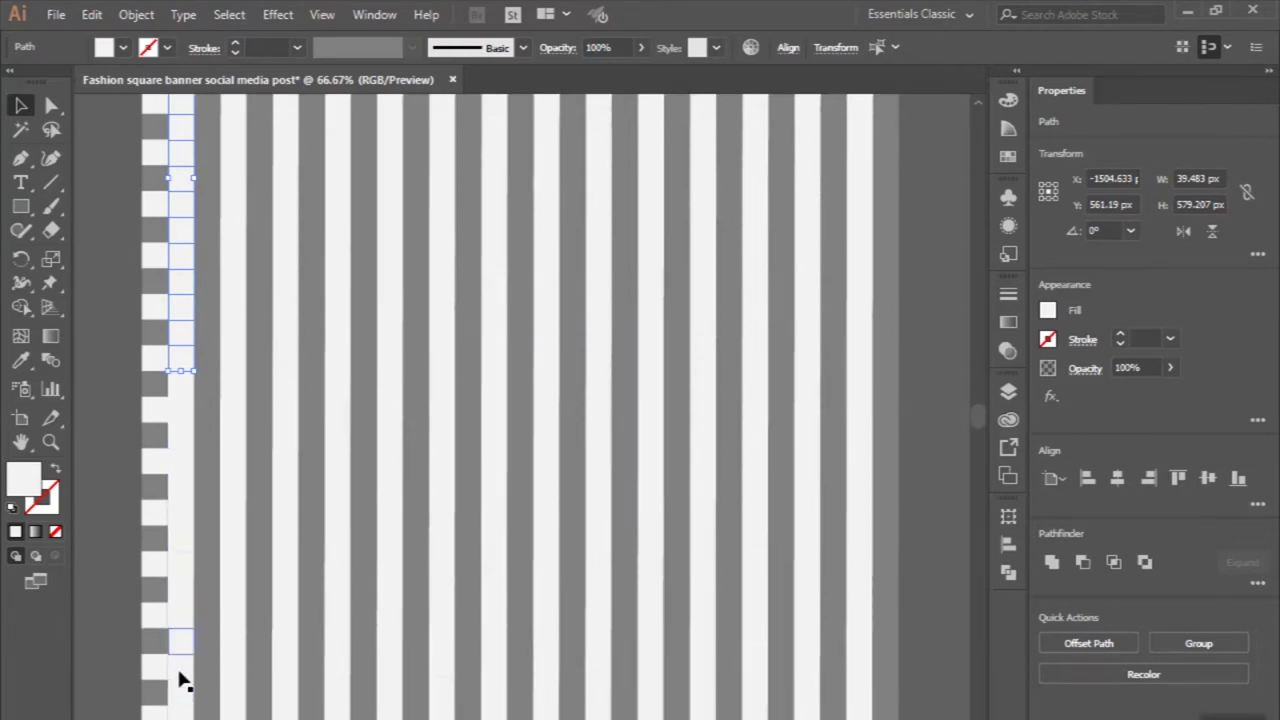
{"action": "scroll", "coordinate": [180, 680], "scroll_direction": "down", "scroll_amount": 2}
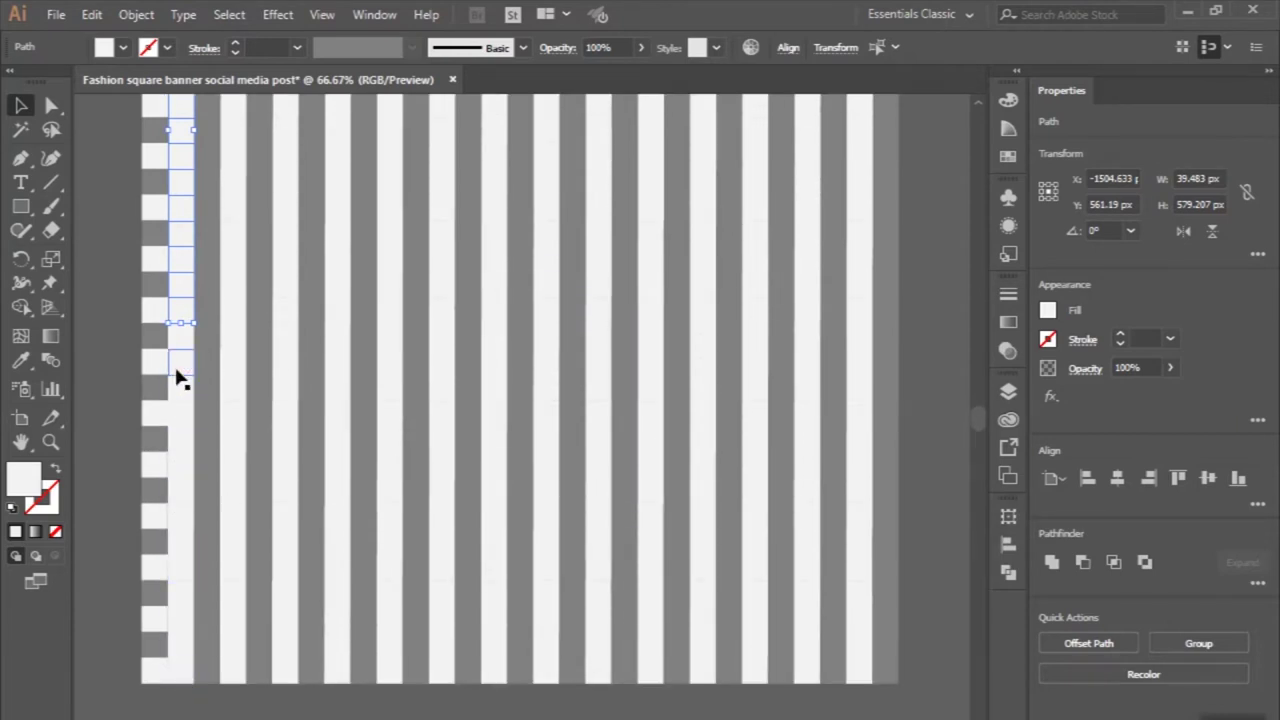
{"action": "left_click", "coordinate": [180, 372], "text": "shift"}
{"action": "left_click", "coordinate": [175, 457], "text": "shift"}
{"action": "left_click", "coordinate": [177, 517], "text": "shift"}
{"action": "left_click", "coordinate": [176, 564], "text": "shift"}
{"action": "left_click", "coordinate": [176, 619], "text": "shift"}
{"action": "left_click", "coordinate": [180, 672], "text": "shift"}
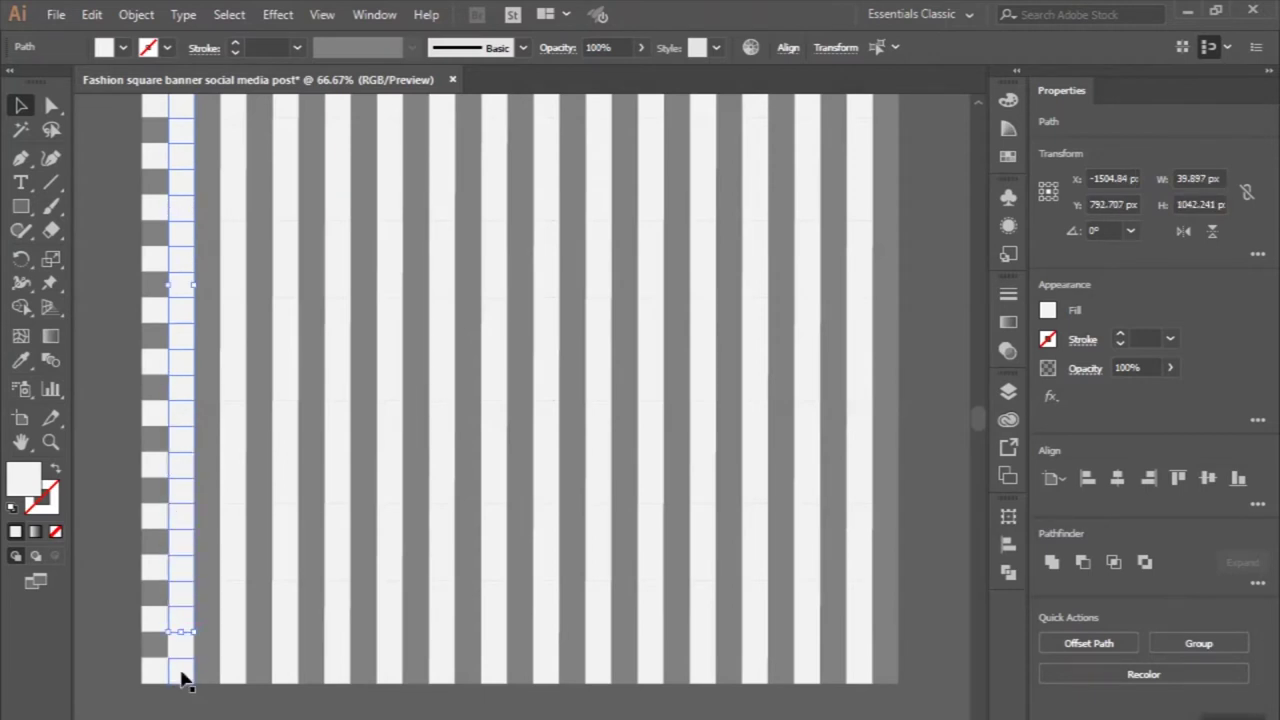
- Give the selected second-column squares the grey stripe's fill with the Eyedropper
{"action": "left_click", "coordinate": [21, 360]}
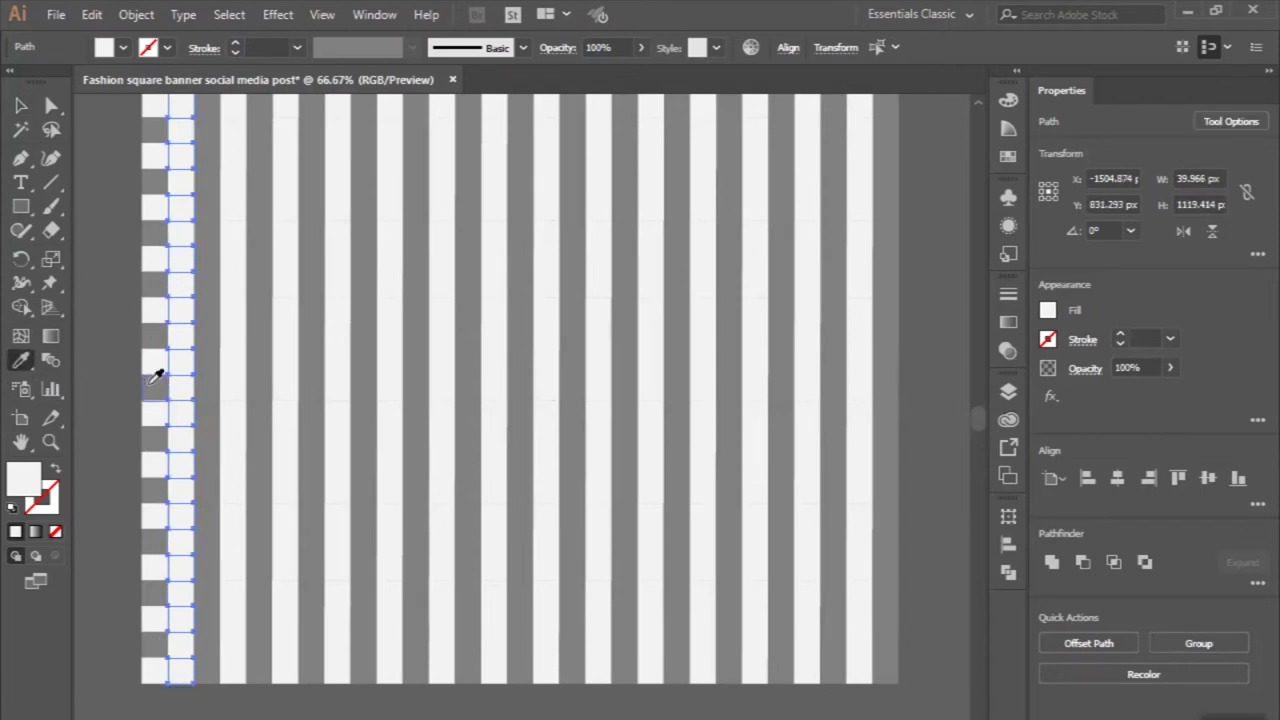
{"action": "left_click", "coordinate": [150, 374]}
{"action": "left_click", "coordinate": [21, 106]}
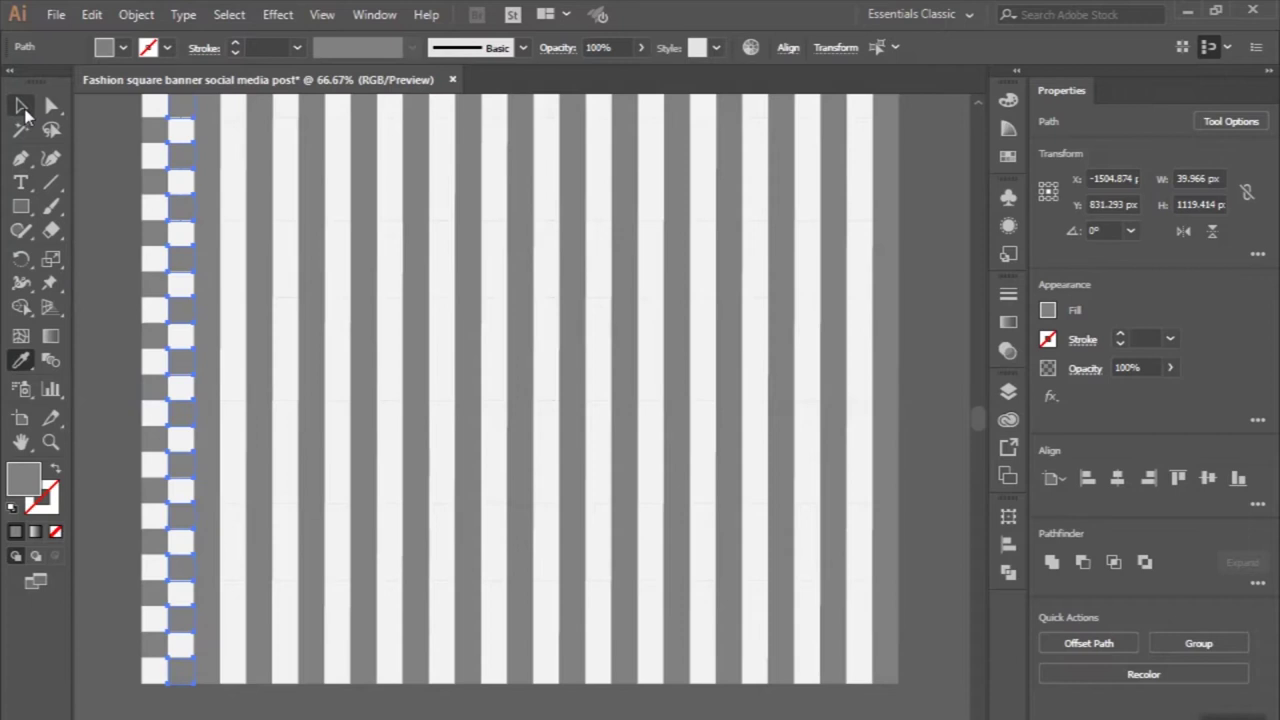
{"action": "left_click", "coordinate": [210, 673]}
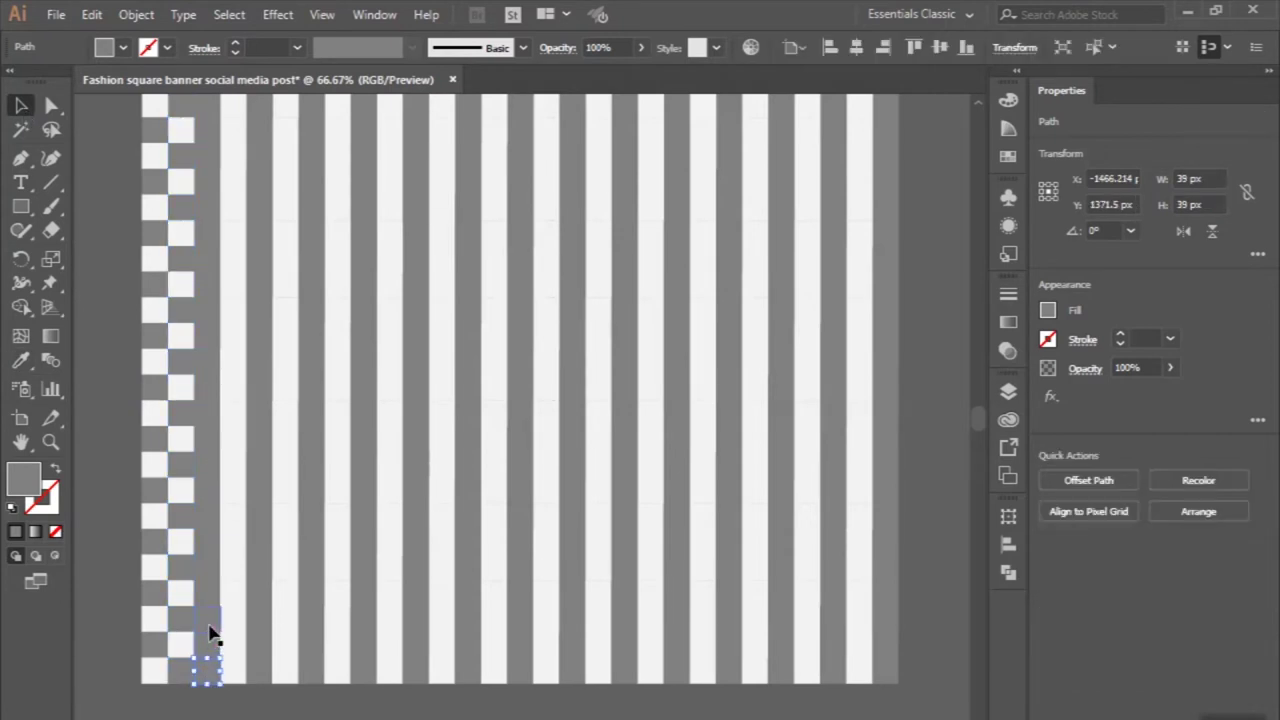
- Select the alternate grey squares up the third column toward its top
{"action": "left_click", "coordinate": [210, 620], "text": "shift"}
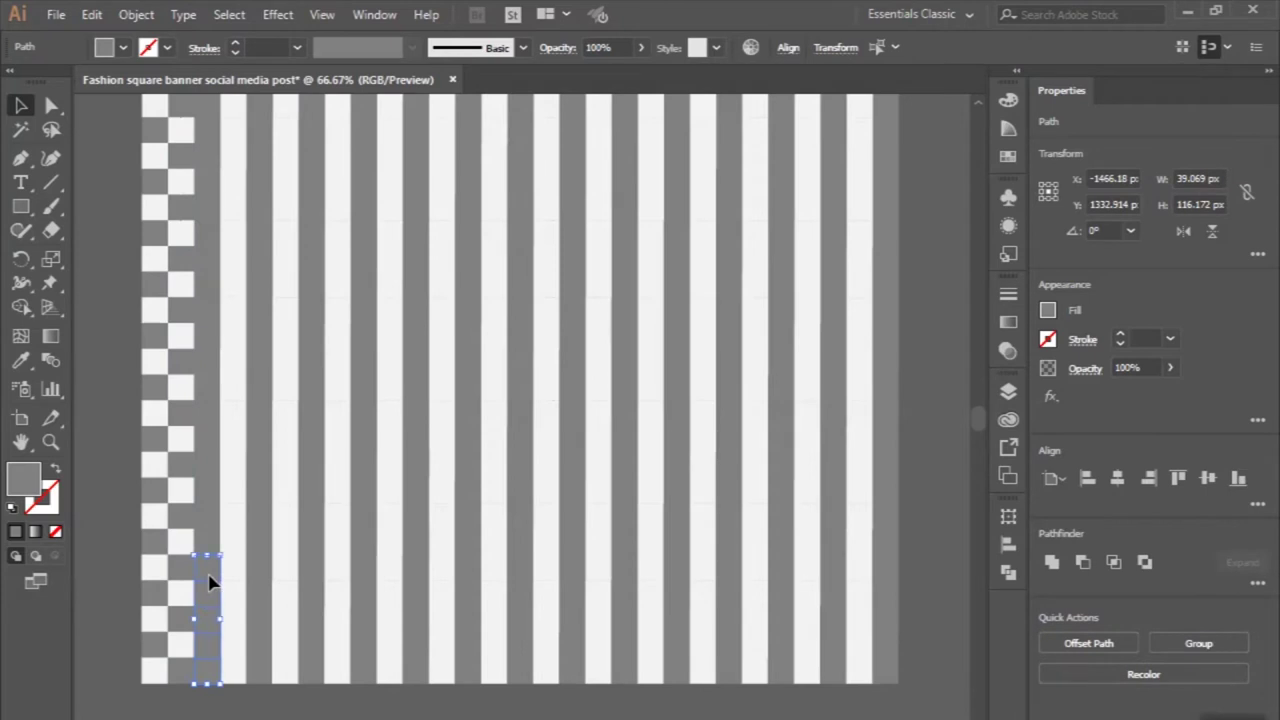
{"action": "left_click", "coordinate": [210, 520], "text": "shift"}
{"action": "left_click", "coordinate": [210, 472], "text": "shift"}
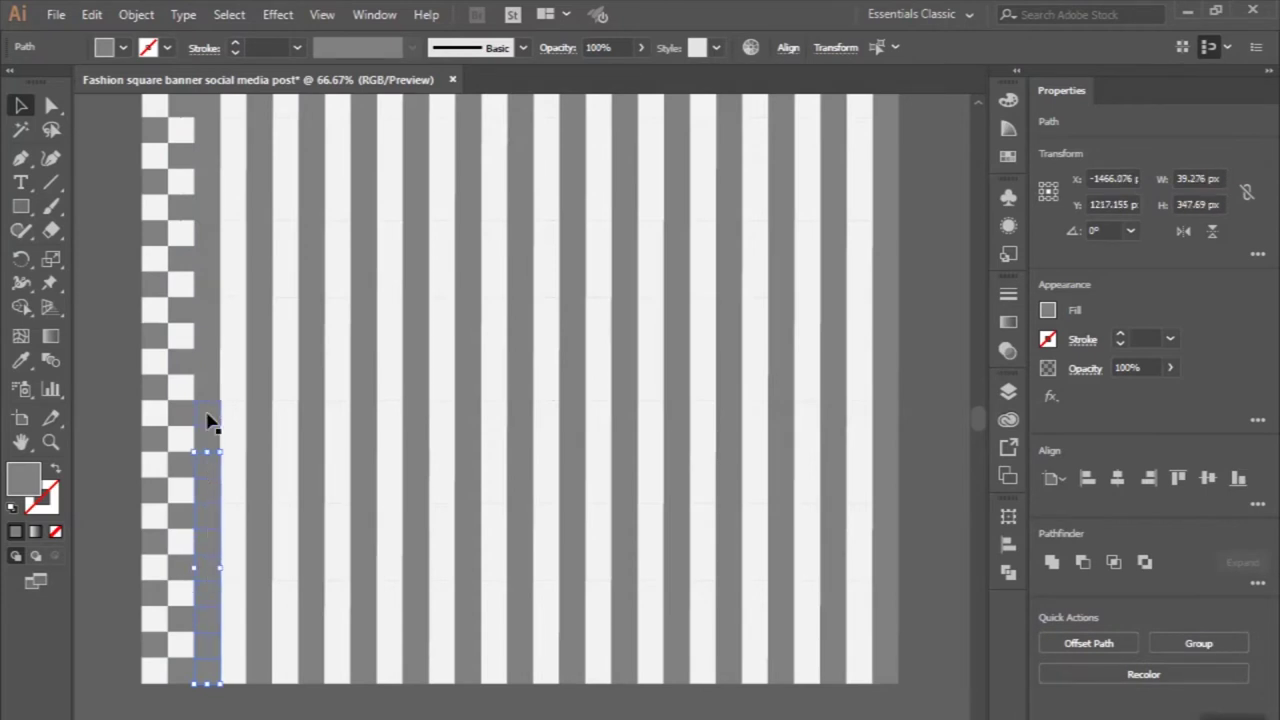
{"action": "left_click", "coordinate": [208, 420], "text": "shift"}
{"action": "left_click", "coordinate": [208, 373], "text": "shift"}
{"action": "left_click", "coordinate": [208, 318], "text": "shift"}
{"action": "left_click", "coordinate": [213, 270], "text": "shift"}
{"action": "left_click", "coordinate": [212, 245], "text": "shift"}
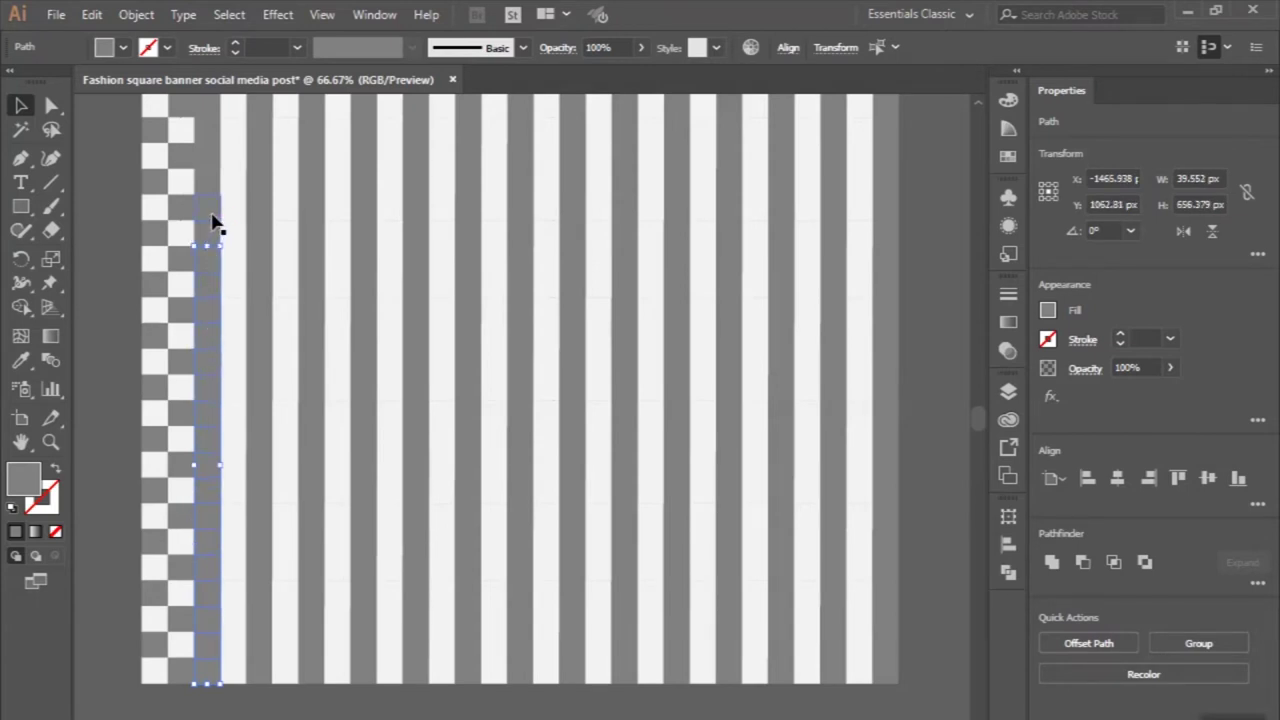
{"action": "left_click", "coordinate": [212, 220], "text": "shift"}
{"action": "left_click", "coordinate": [210, 158], "text": "shift"}
- Add the stripe's topmost squares and the next grey stripe's squares to the selection
{"action": "scroll", "coordinate": [210, 160], "scroll_direction": "up", "scroll_amount": 5}
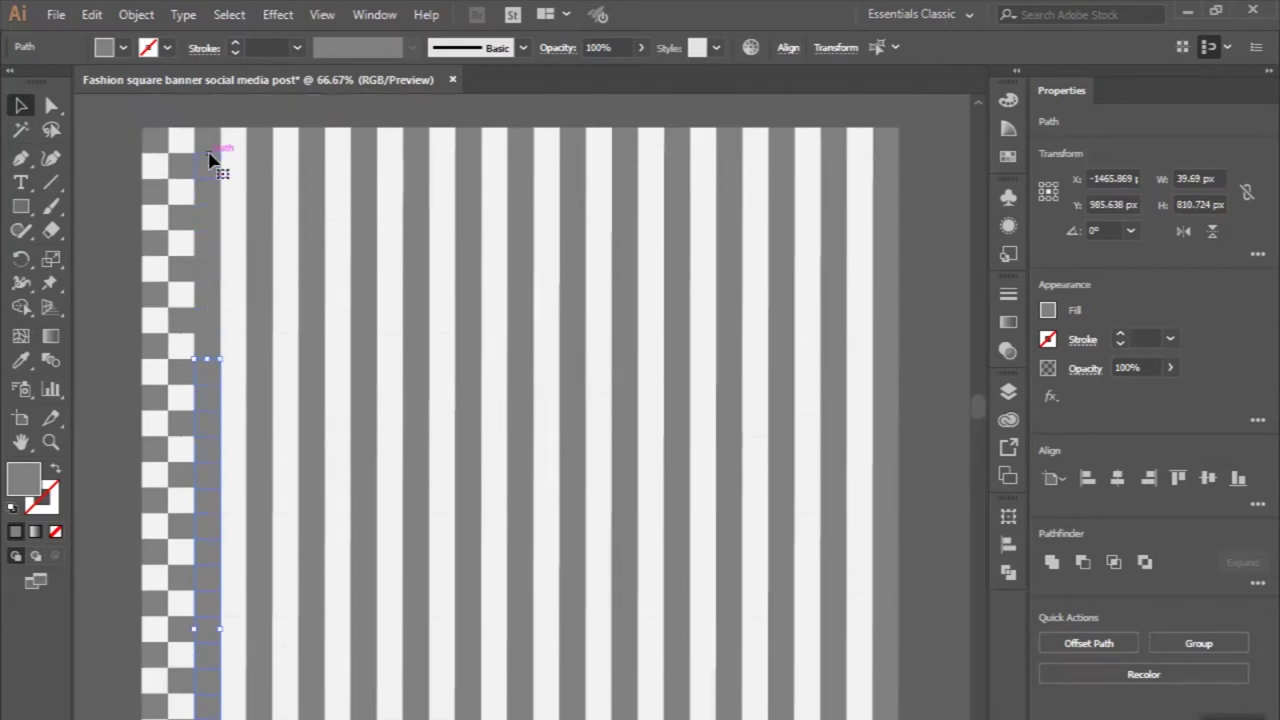
{"action": "left_click", "coordinate": [212, 328], "text": "shift"}
{"action": "left_click", "coordinate": [210, 262], "text": "shift"}
{"action": "left_click", "coordinate": [211, 218], "text": "shift"}
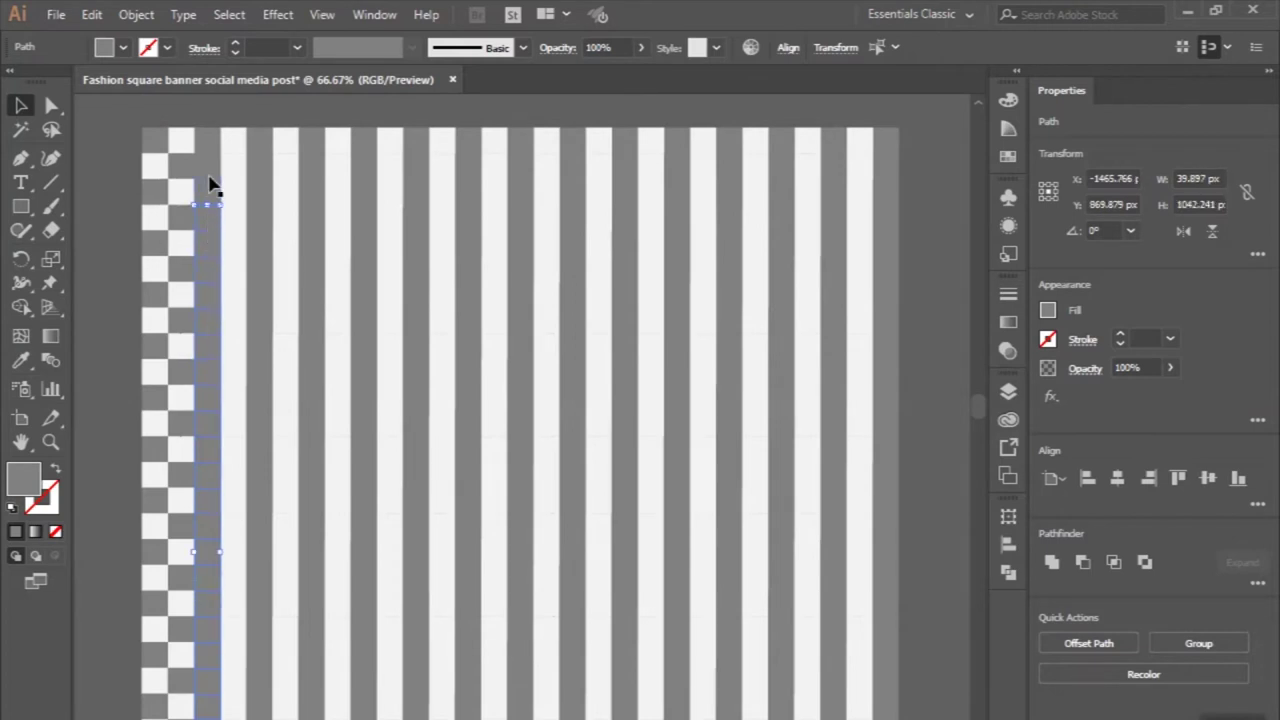
{"action": "left_click", "coordinate": [266, 200], "text": "shift"}
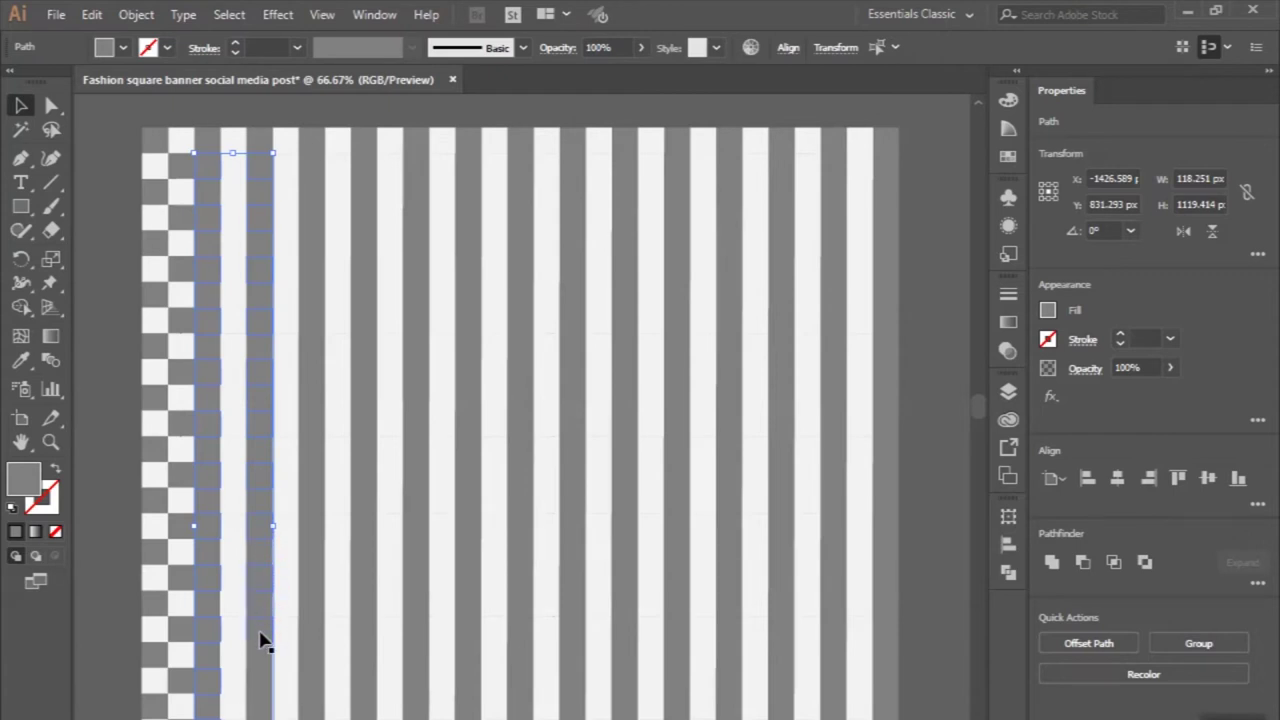
- Marquee-add the lower squares of the next grey stripe to the selection
{"action": "scroll", "coordinate": [260, 640], "scroll_direction": "down", "scroll_amount": 1}
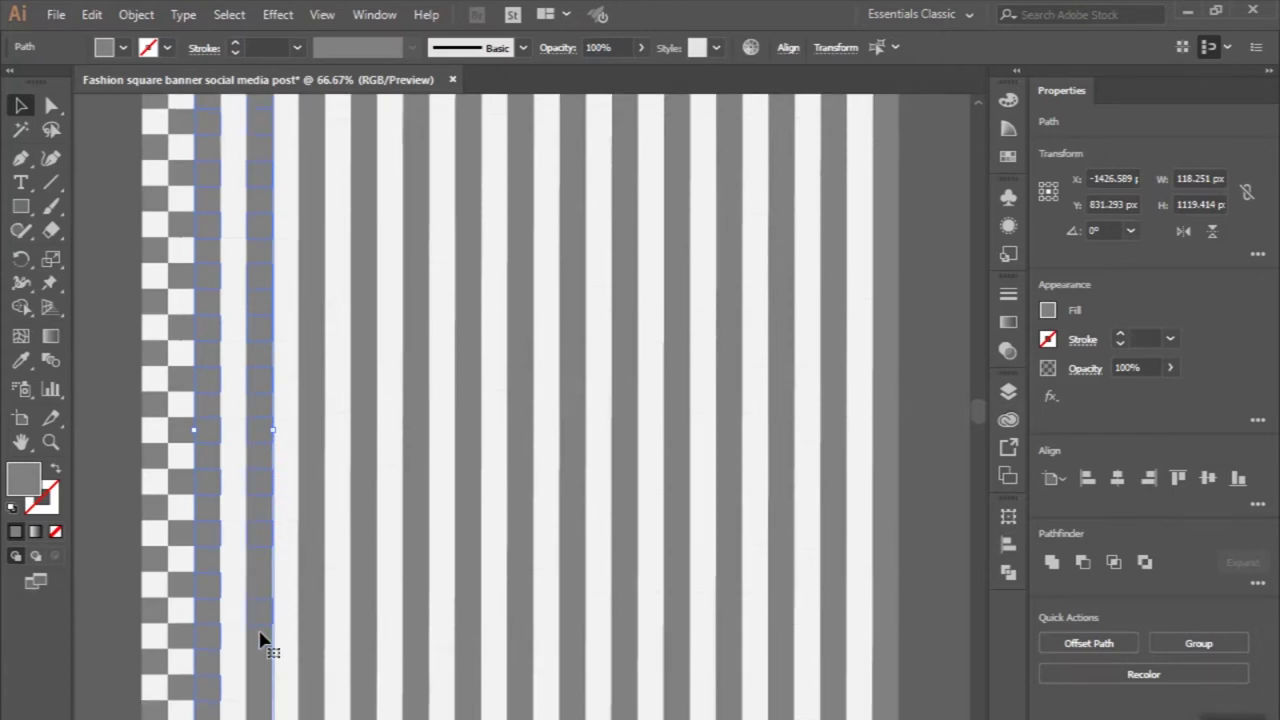
{"action": "scroll", "coordinate": [260, 640], "scroll_direction": "down", "scroll_amount": 3}
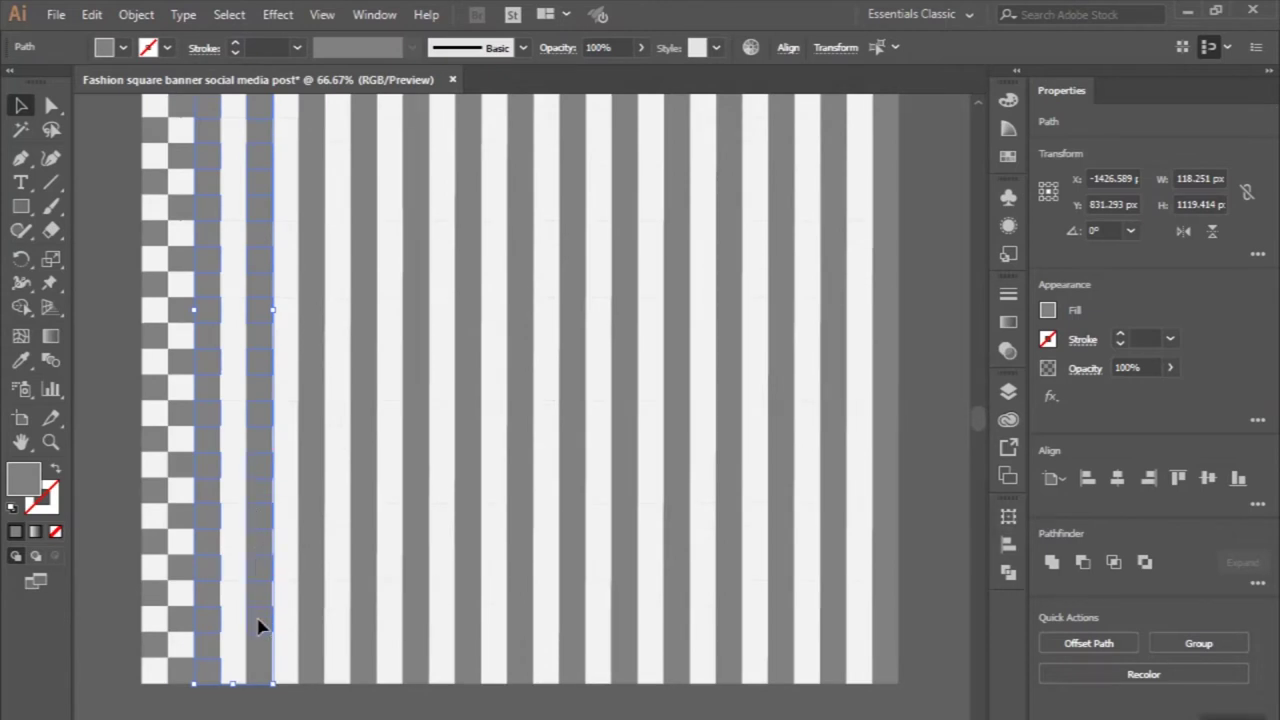
{"action": "left_click_drag", "start_coordinate": [263, 684], "coordinate": [322, 684]}
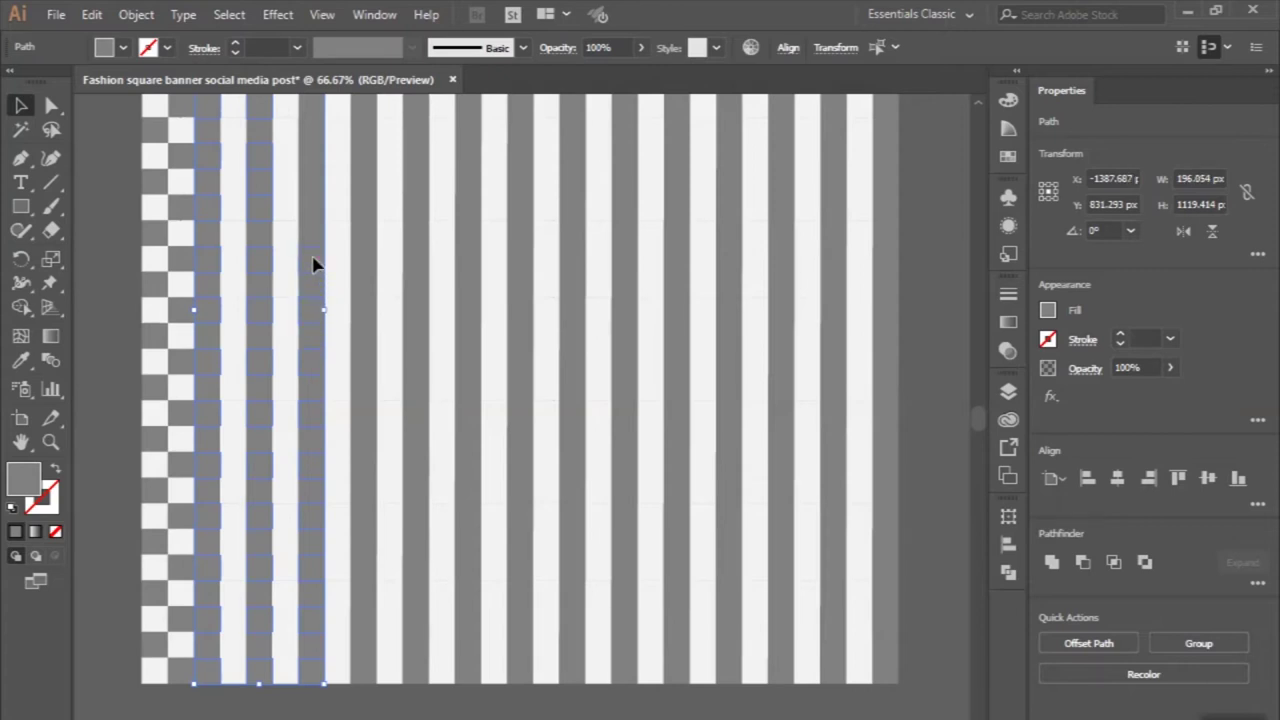
{"action": "left_click_drag", "start_coordinate": [315, 212], "coordinate": [317, 170]}
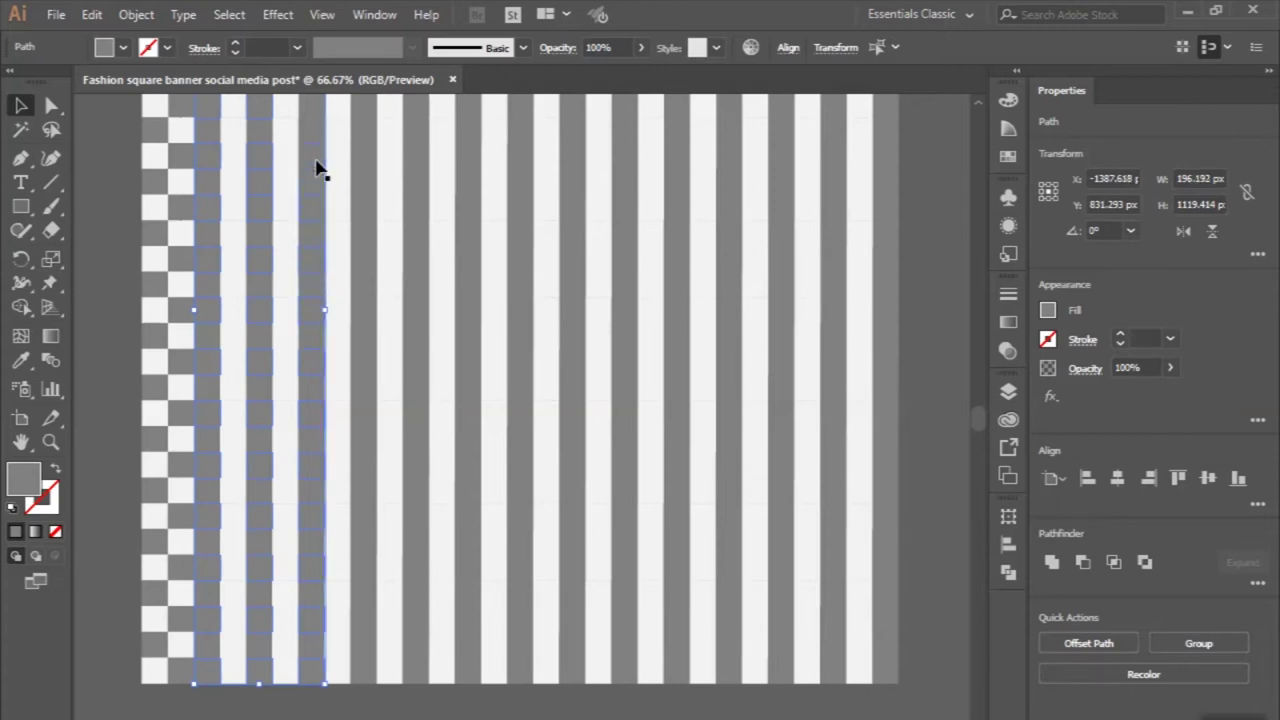
- Add that stripe's upper squares and the following grey stripe to the selection
{"action": "scroll", "coordinate": [315, 167], "scroll_direction": "up", "scroll_amount": 3}
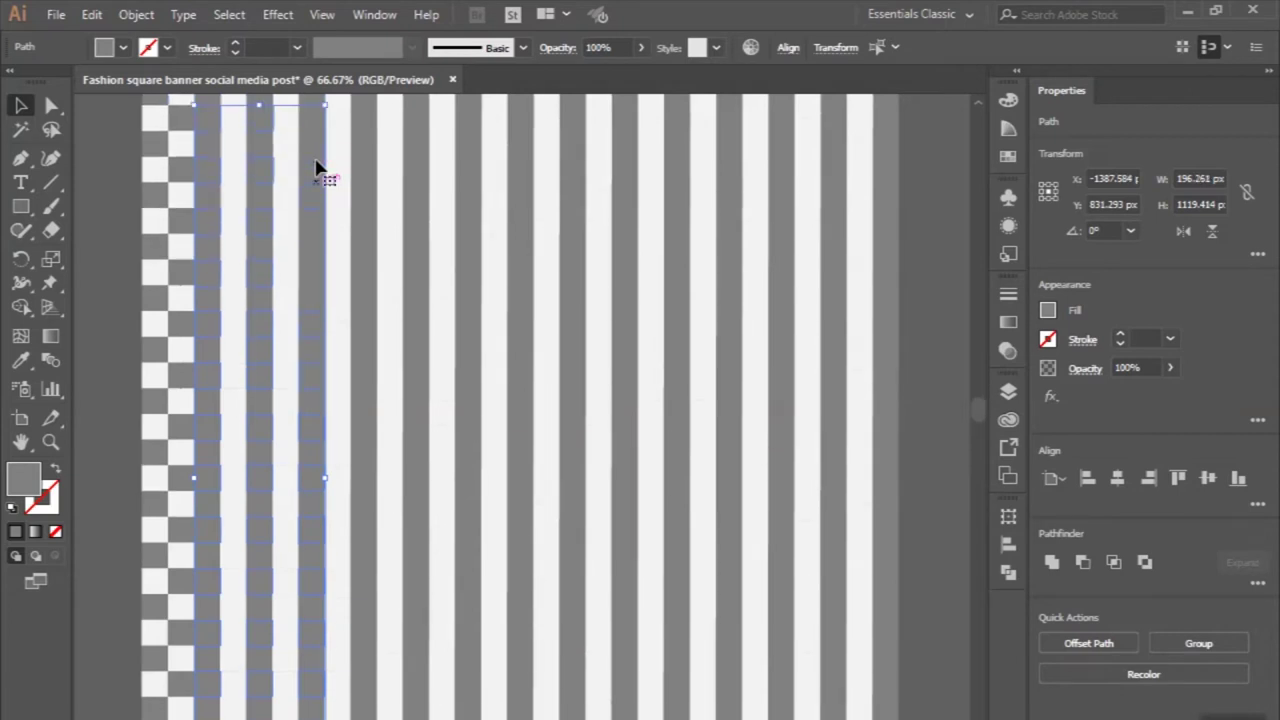
{"action": "scroll", "coordinate": [315, 167], "scroll_direction": "up", "scroll_amount": 3}
{"action": "scroll", "coordinate": [318, 167], "scroll_direction": "up", "scroll_amount": 1}
{"action": "left_click_drag", "start_coordinate": [308, 373], "coordinate": [311, 325]}
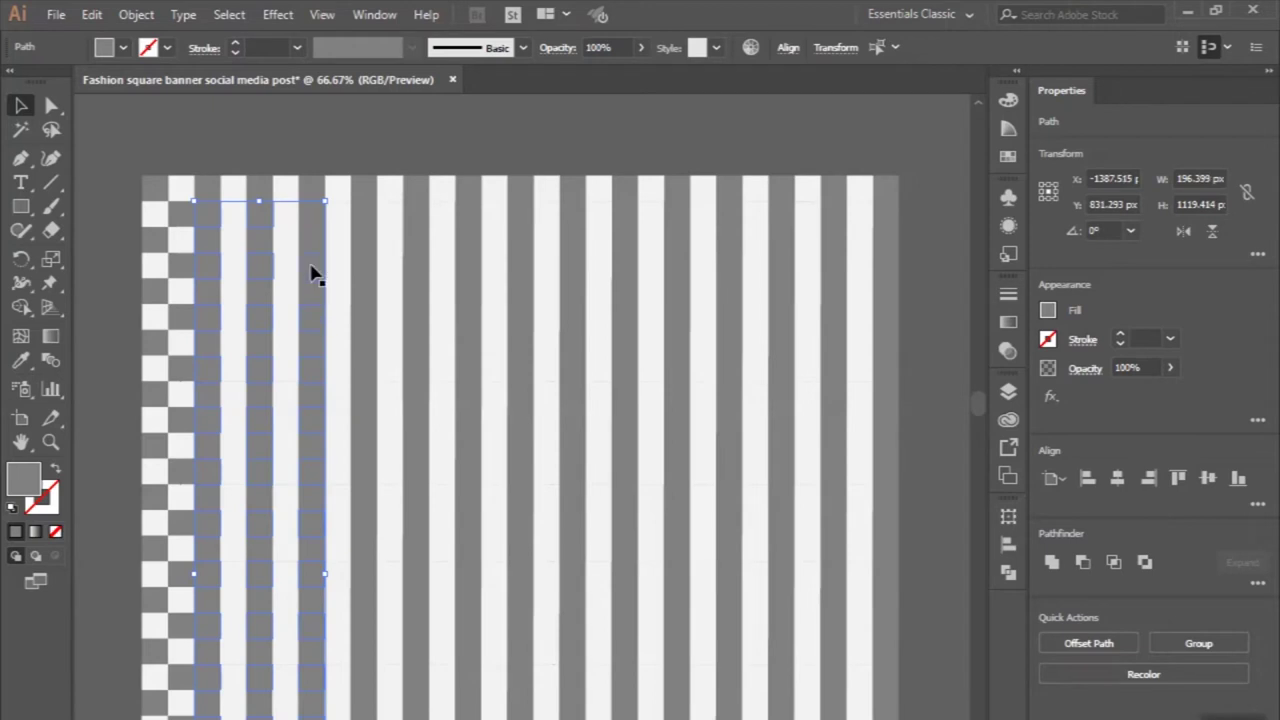
{"action": "mouse_move", "coordinate": [308, 322]}
{"action": "left_mouse_down"}
{"action": "mouse_move", "coordinate": [316, 213]}
{"action": "mouse_move", "coordinate": [368, 222]}
{"action": "left_mouse_up"}
{"action": "left_click", "coordinate": [368, 222], "text": "shift"}
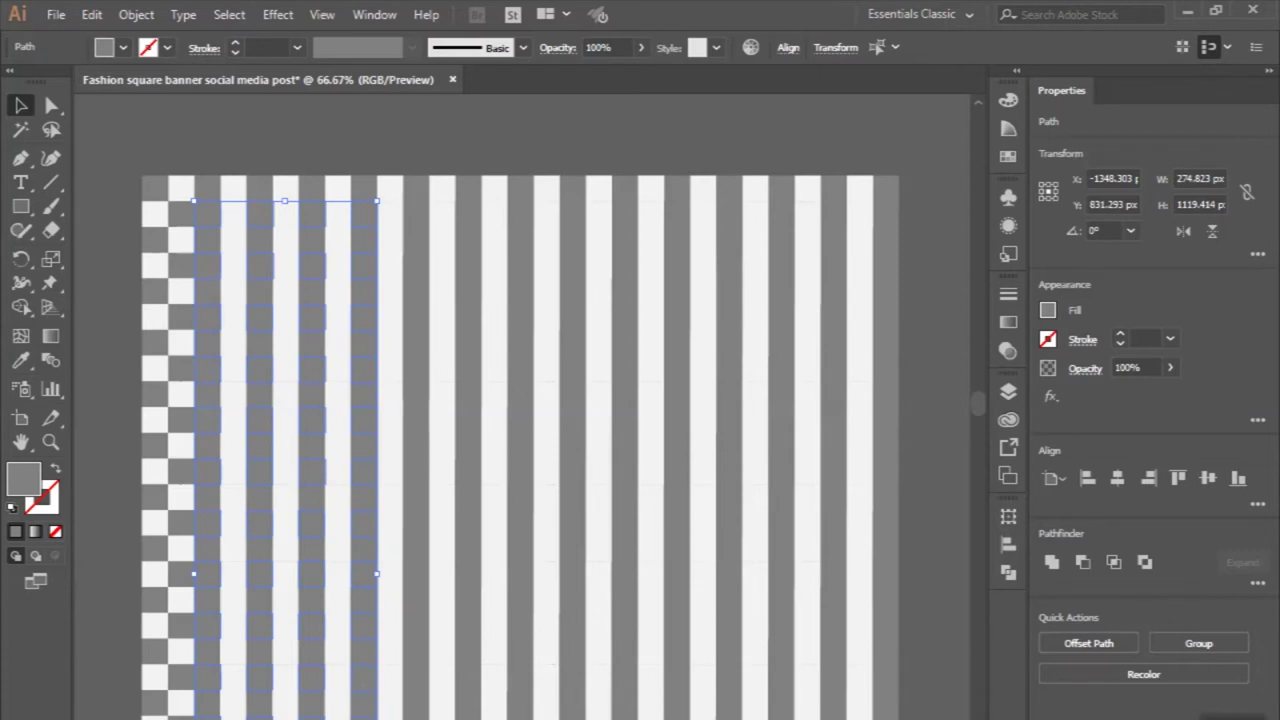
{"action": "scroll", "coordinate": [520, 400], "scroll_direction": "down", "scroll_amount": 2}
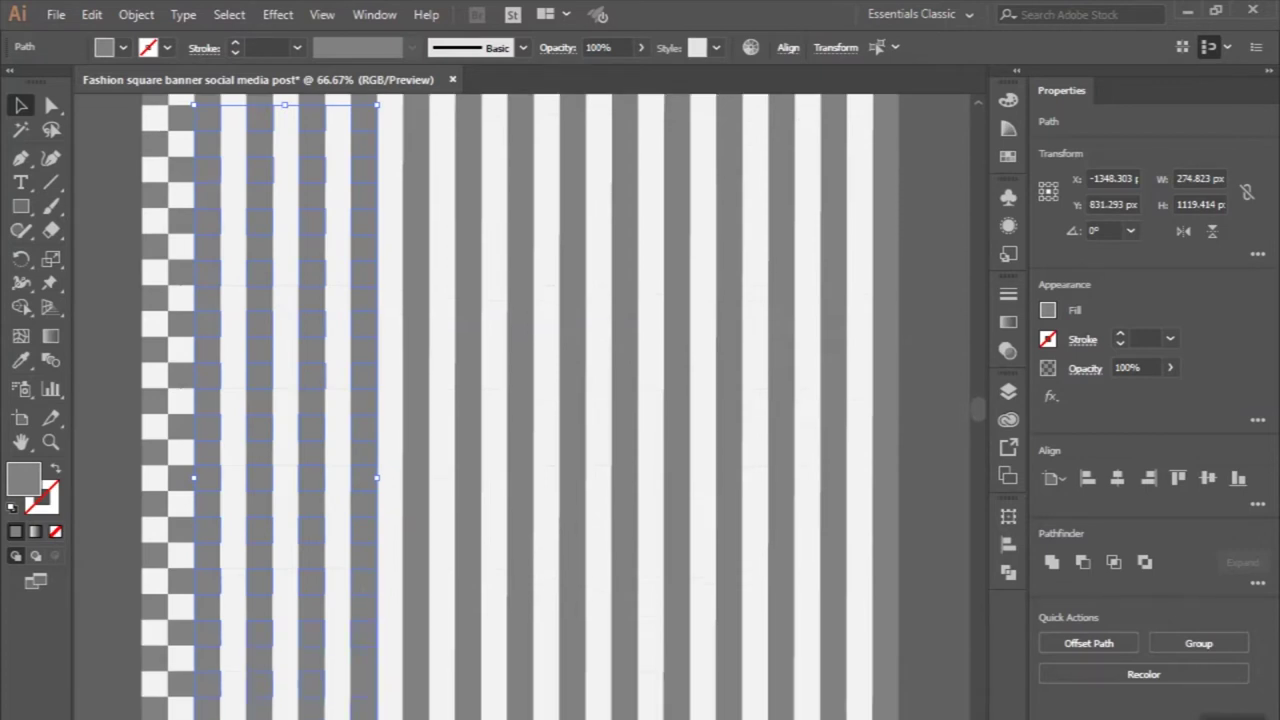
{"action": "scroll", "coordinate": [520, 400], "scroll_direction": "down", "scroll_amount": 1}
{"action": "scroll", "coordinate": [520, 400], "scroll_direction": "down", "scroll_amount": 1}
{"action": "scroll", "coordinate": [520, 400], "scroll_direction": "down", "scroll_amount": 2}
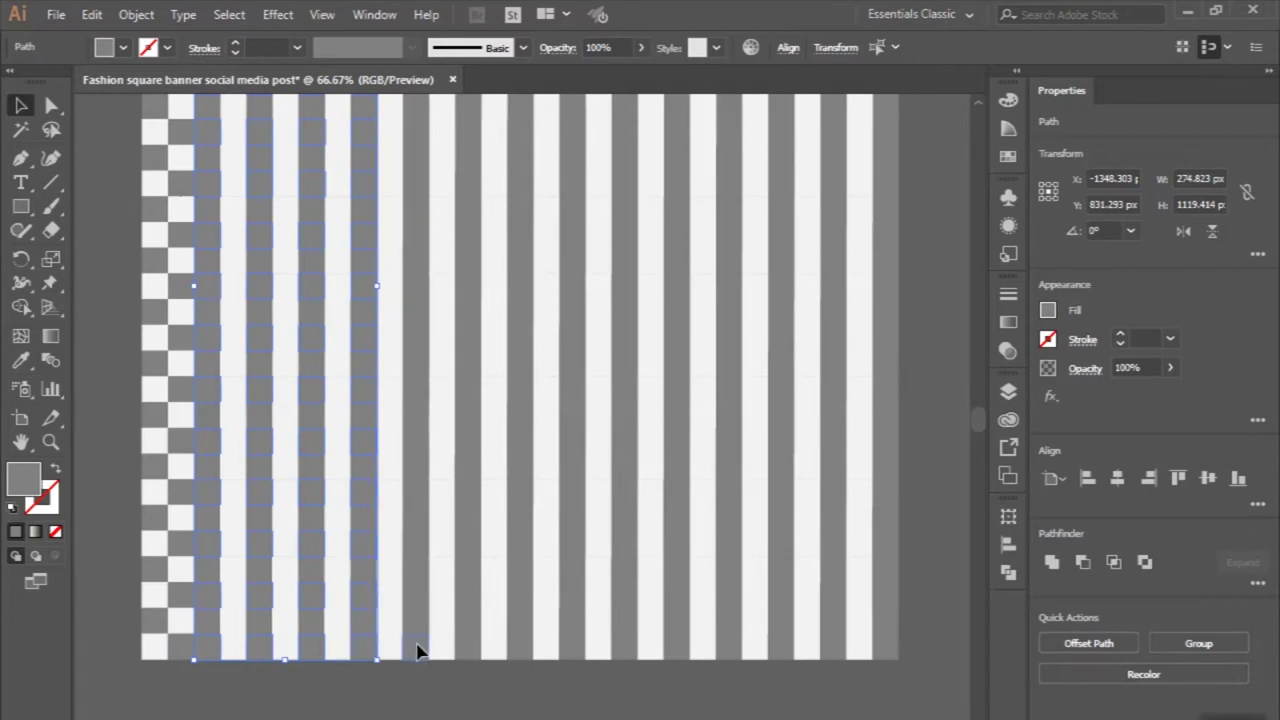
- Add the next grey stripe's squares, then marquee-add the following stripe's squares
{"action": "left_click", "coordinate": [418, 600], "text": "shift"}
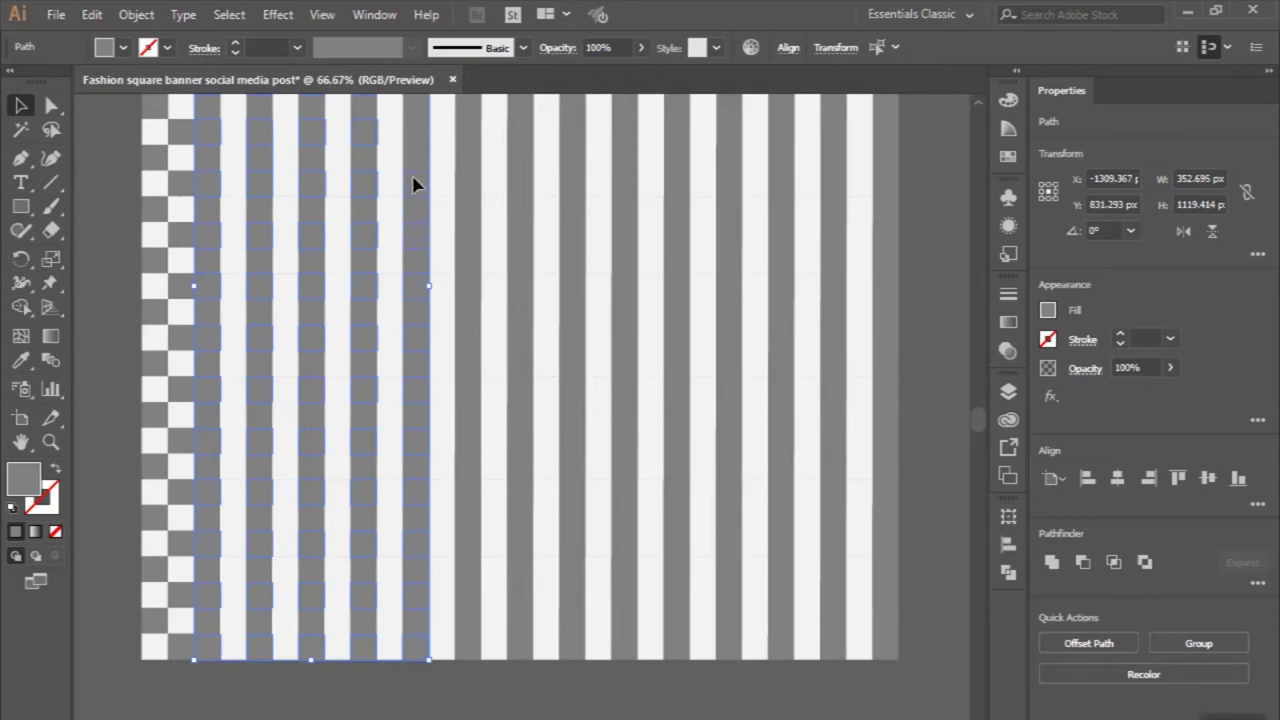
{"action": "scroll", "coordinate": [415, 137], "scroll_direction": "up", "scroll_amount": 5}
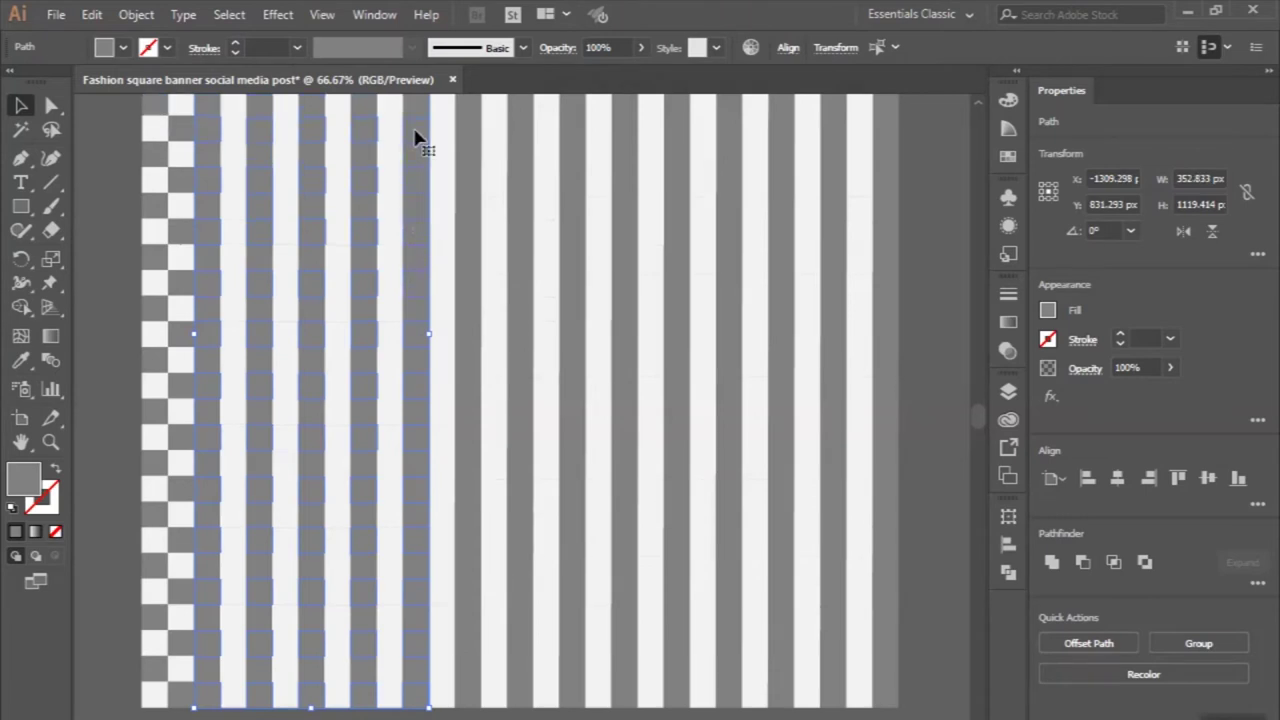
{"action": "scroll", "coordinate": [417, 135], "scroll_direction": "up", "scroll_amount": 1}
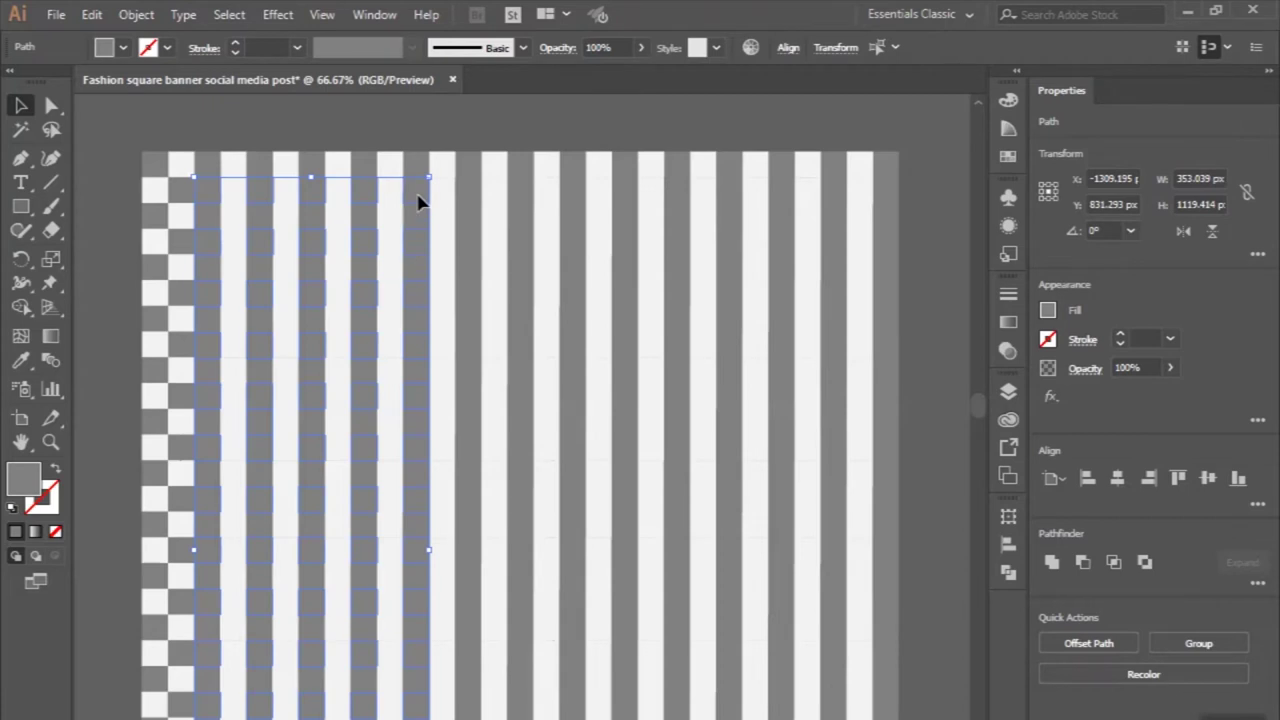
{"action": "left_click_drag", "start_coordinate": [462, 207], "coordinate": [466, 249]}
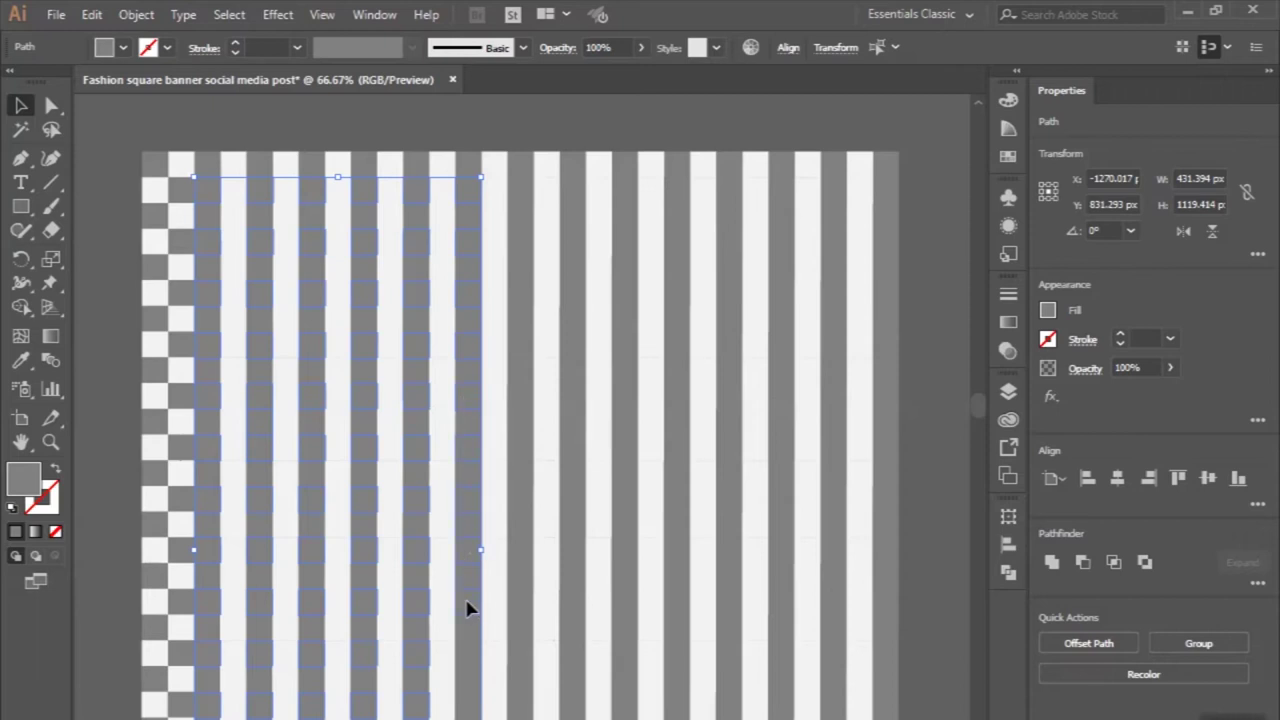
{"action": "scroll", "coordinate": [467, 663], "scroll_direction": "down", "scroll_amount": 3}
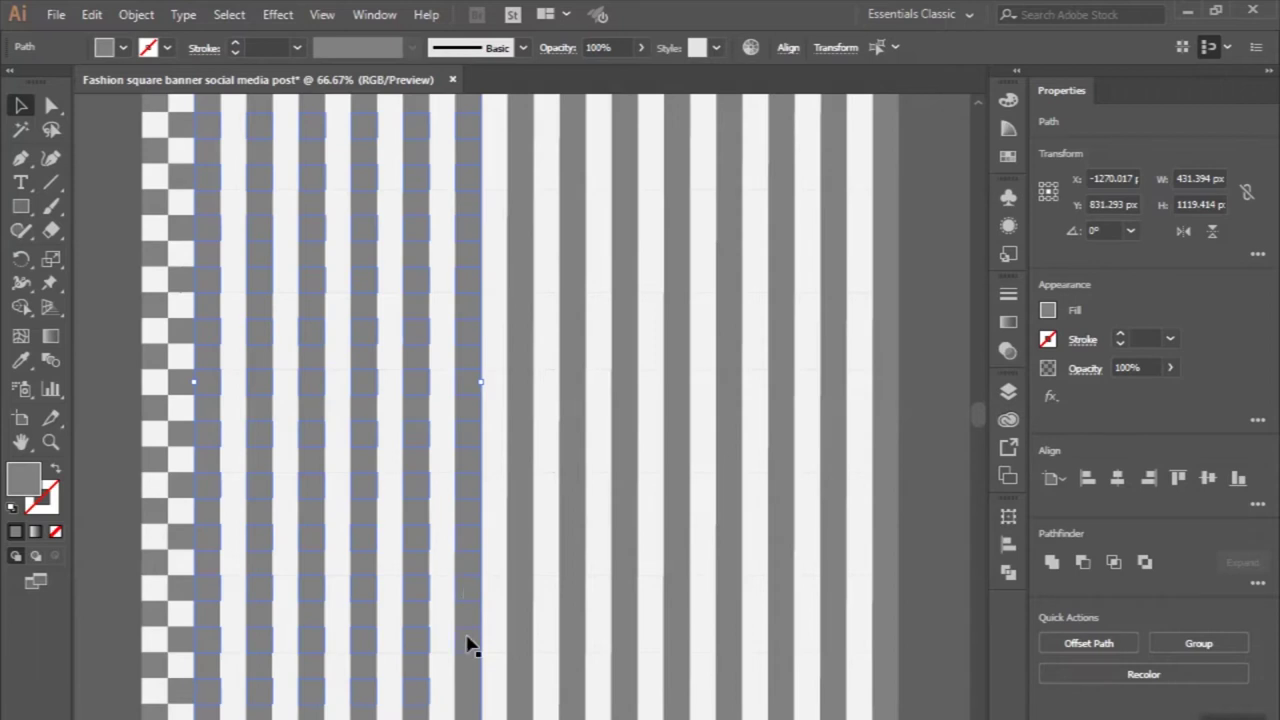
{"action": "scroll", "coordinate": [470, 692], "scroll_direction": "down", "scroll_amount": 1}
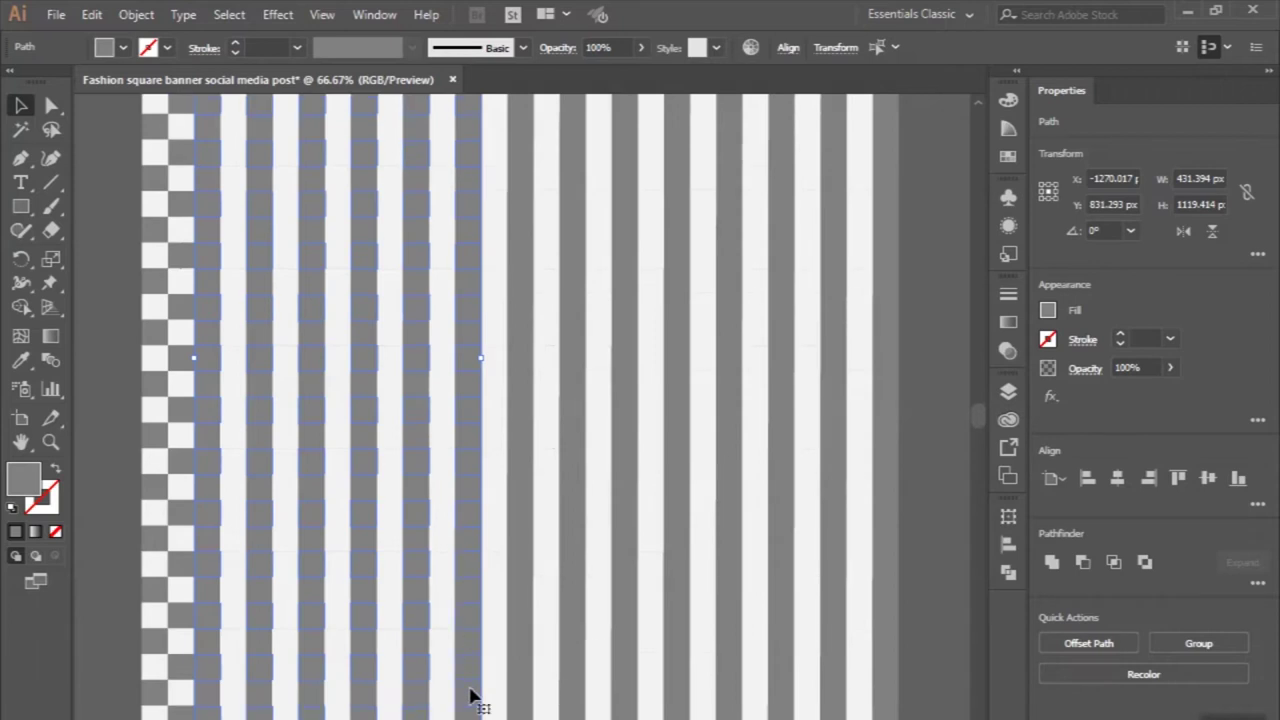
{"action": "scroll", "coordinate": [470, 692], "scroll_direction": "down", "scroll_amount": 1}
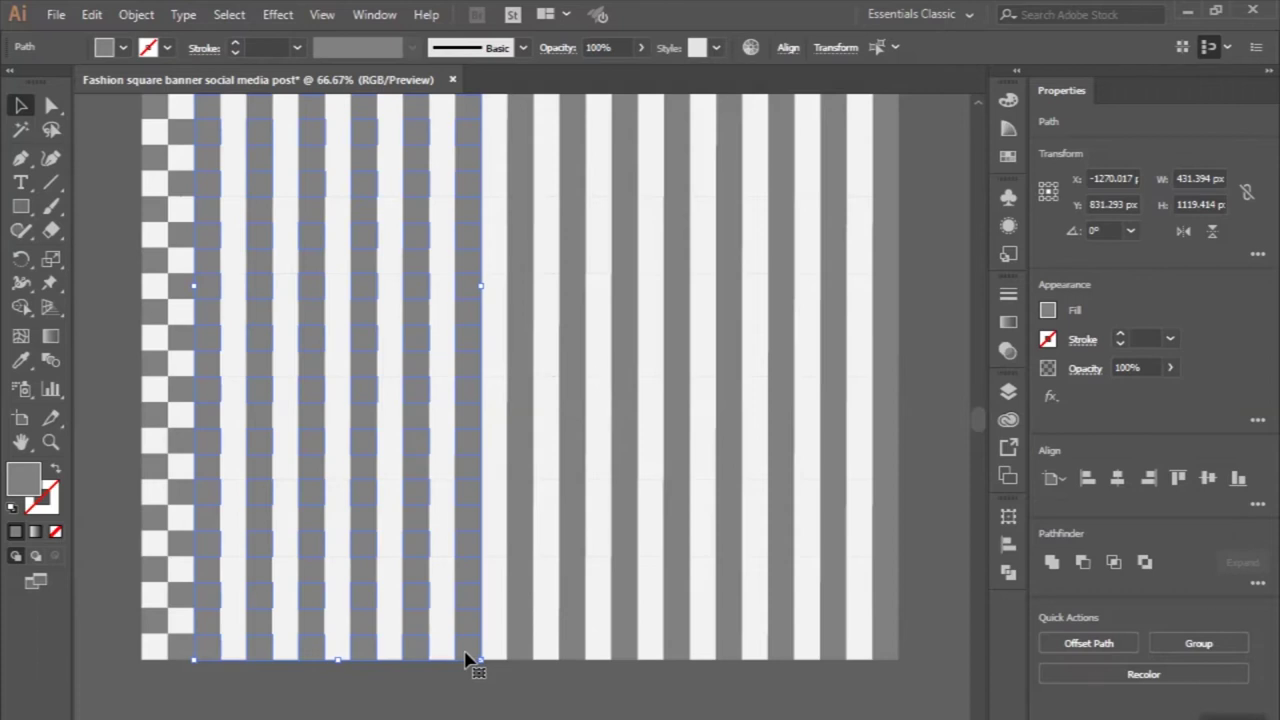
{"action": "scroll", "coordinate": [550, 660], "scroll_direction": "up", "scroll_amount": 1}
{"action": "scroll", "coordinate": [490, 655], "scroll_direction": "up", "scroll_amount": 1}
- Add the lower squares of the next grey stripe to the selection
{"action": "left_click", "coordinate": [486, 652], "text": "shift"}
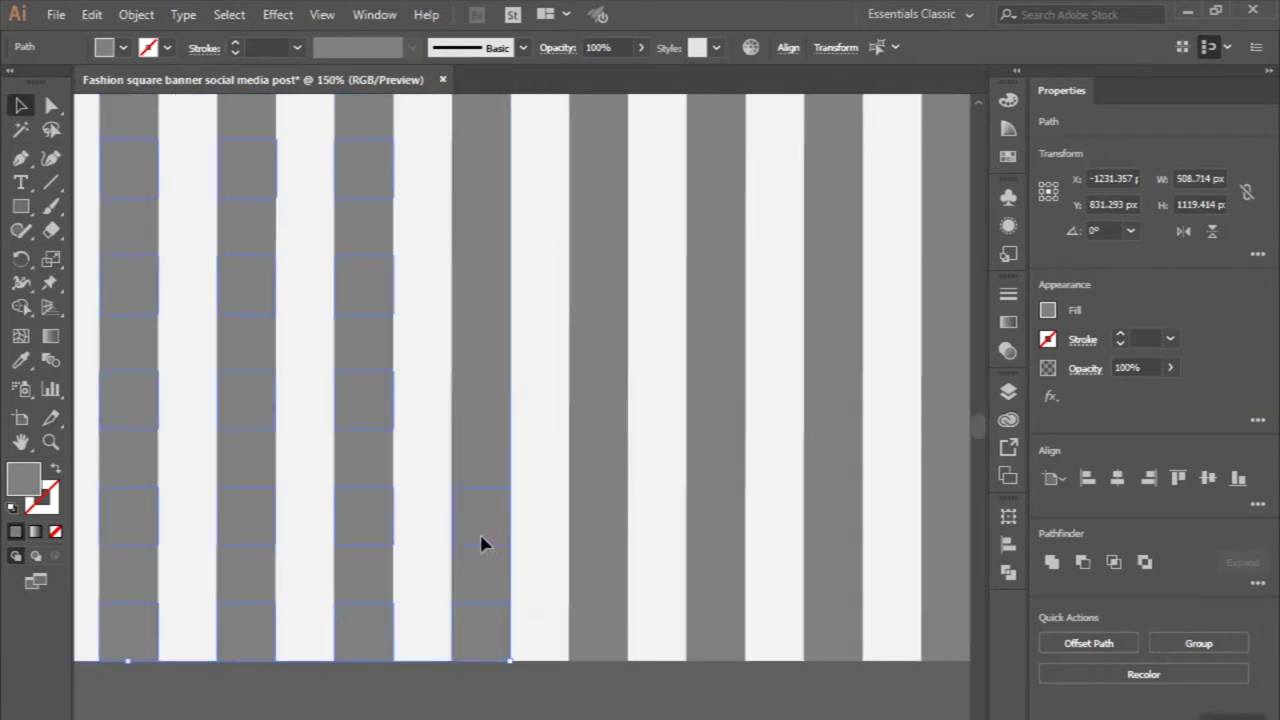
{"action": "left_click", "coordinate": [481, 416], "text": "shift"}
{"action": "left_click", "coordinate": [487, 303], "text": "shift"}
{"action": "left_click", "coordinate": [495, 184], "text": "shift"}
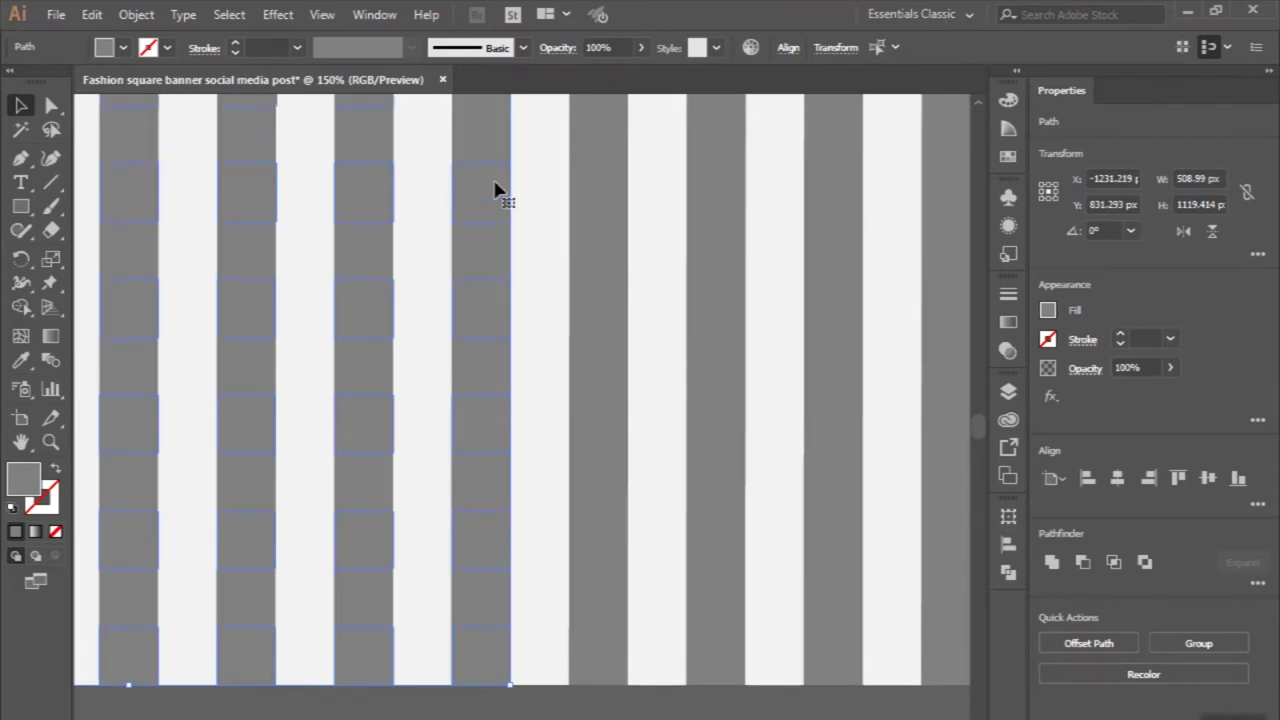
{"action": "key", "text": "ctrl+minus"}
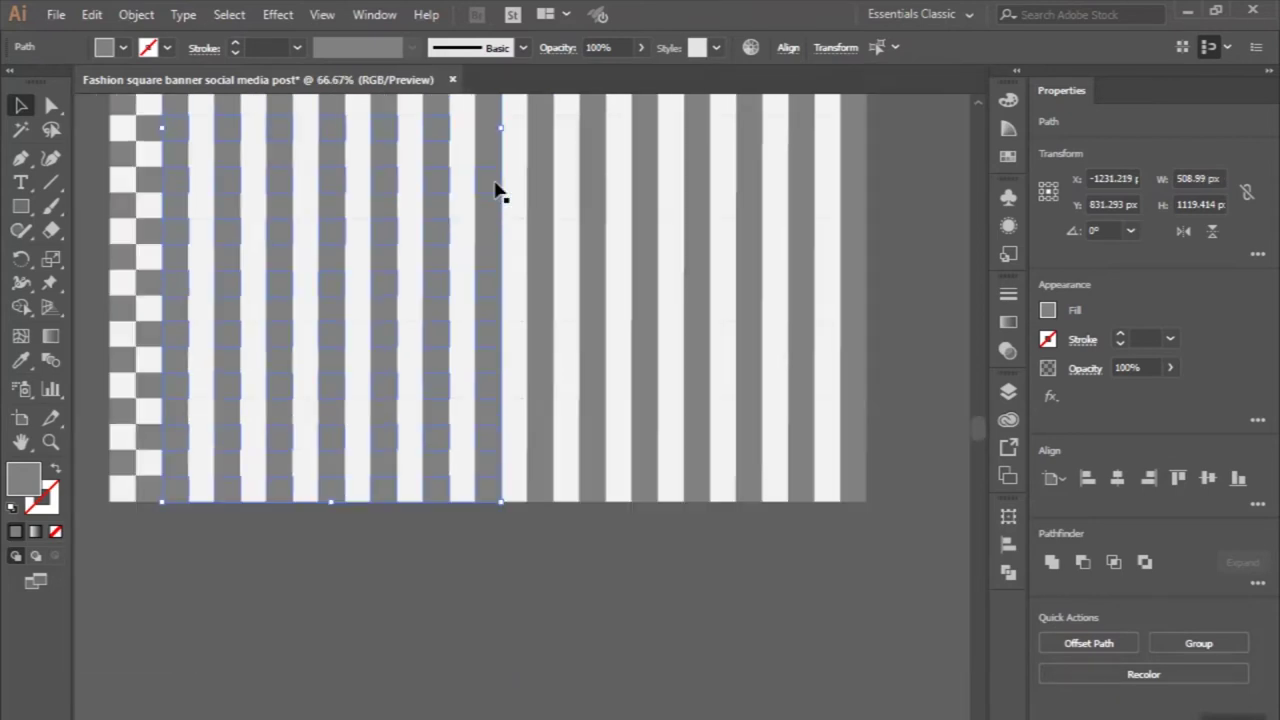
{"action": "left_click", "coordinate": [494, 192], "text": "shift"}
- Add that stripe's upper squares and the following grey stripe to the selection
{"action": "scroll", "coordinate": [492, 140], "scroll_direction": "up", "scroll_amount": 5}
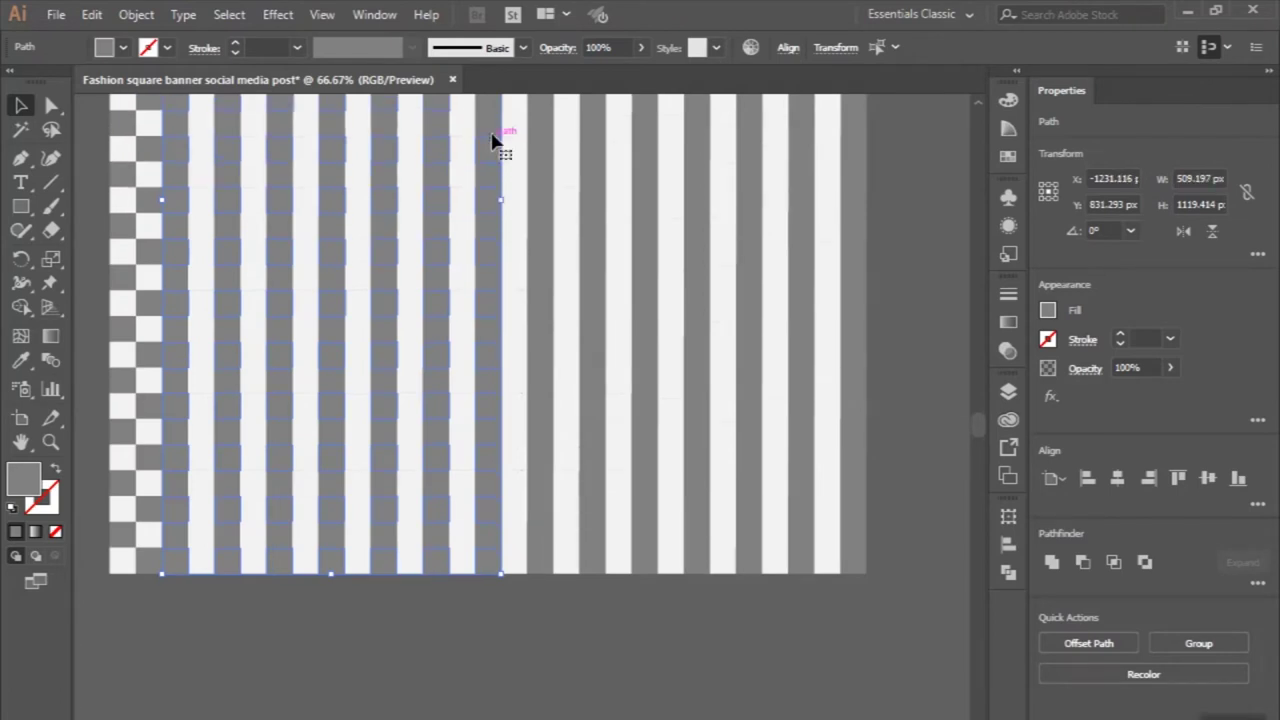
{"action": "scroll", "coordinate": [492, 140], "scroll_direction": "up", "scroll_amount": 1}
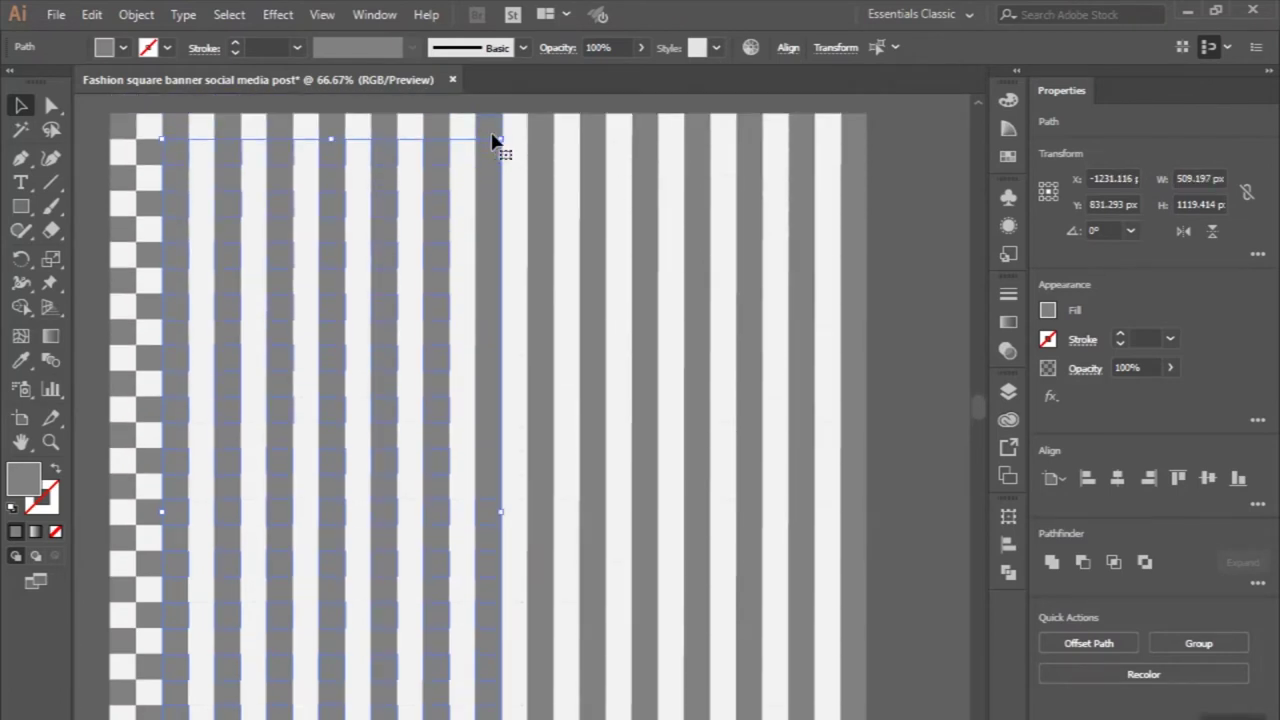
{"action": "scroll", "coordinate": [492, 140], "scroll_direction": "up", "scroll_amount": 1}
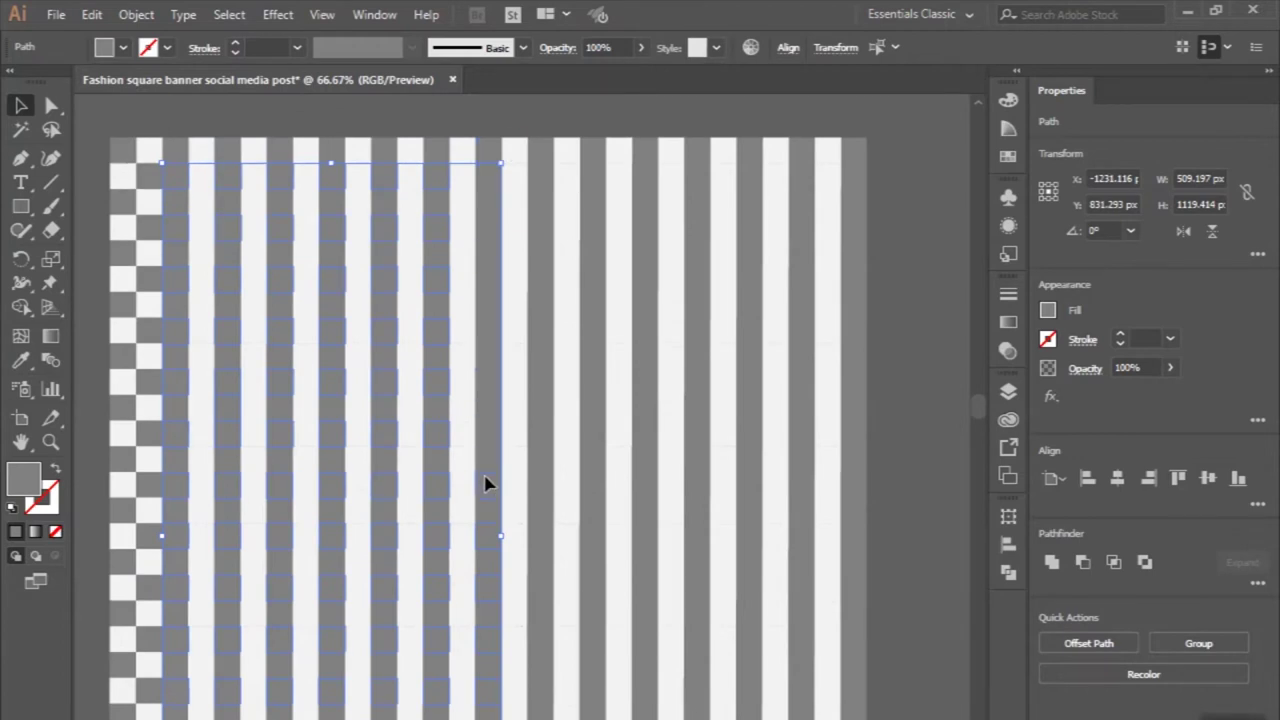
{"action": "left_click", "coordinate": [489, 432], "text": "shift"}
{"action": "left_click", "coordinate": [491, 390], "text": "shift"}
{"action": "left_click", "coordinate": [494, 335], "text": "shift"}
{"action": "left_click", "coordinate": [484, 281], "text": "shift"}
{"action": "left_click", "coordinate": [495, 234], "text": "shift"}
{"action": "left_click", "coordinate": [488, 195], "text": "shift"}
{"action": "left_click", "coordinate": [537, 210], "text": "shift"}
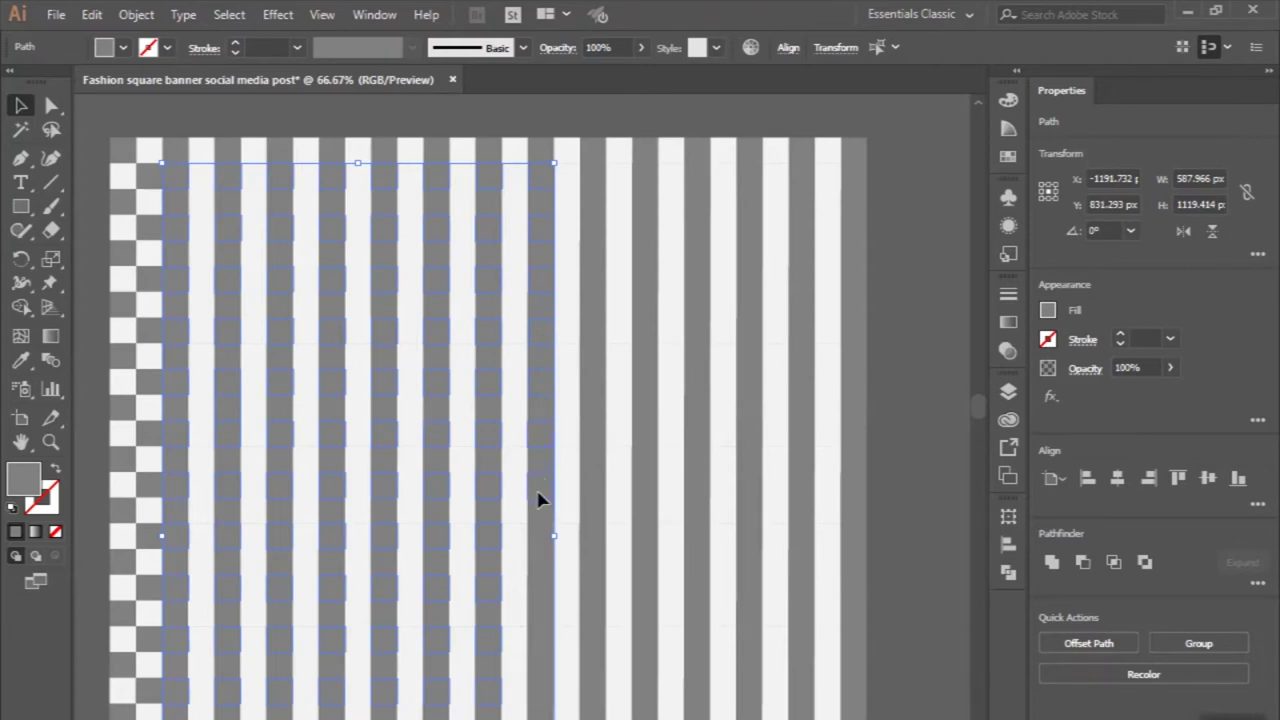
{"action": "scroll", "coordinate": [539, 534], "scroll_direction": "down", "scroll_amount": 2}
{"action": "scroll", "coordinate": [539, 537], "scroll_direction": "down", "scroll_amount": 1}
{"action": "scroll", "coordinate": [539, 537], "scroll_direction": "down", "scroll_amount": 1}
{"action": "scroll", "coordinate": [539, 537], "scroll_direction": "down", "scroll_amount": 2}
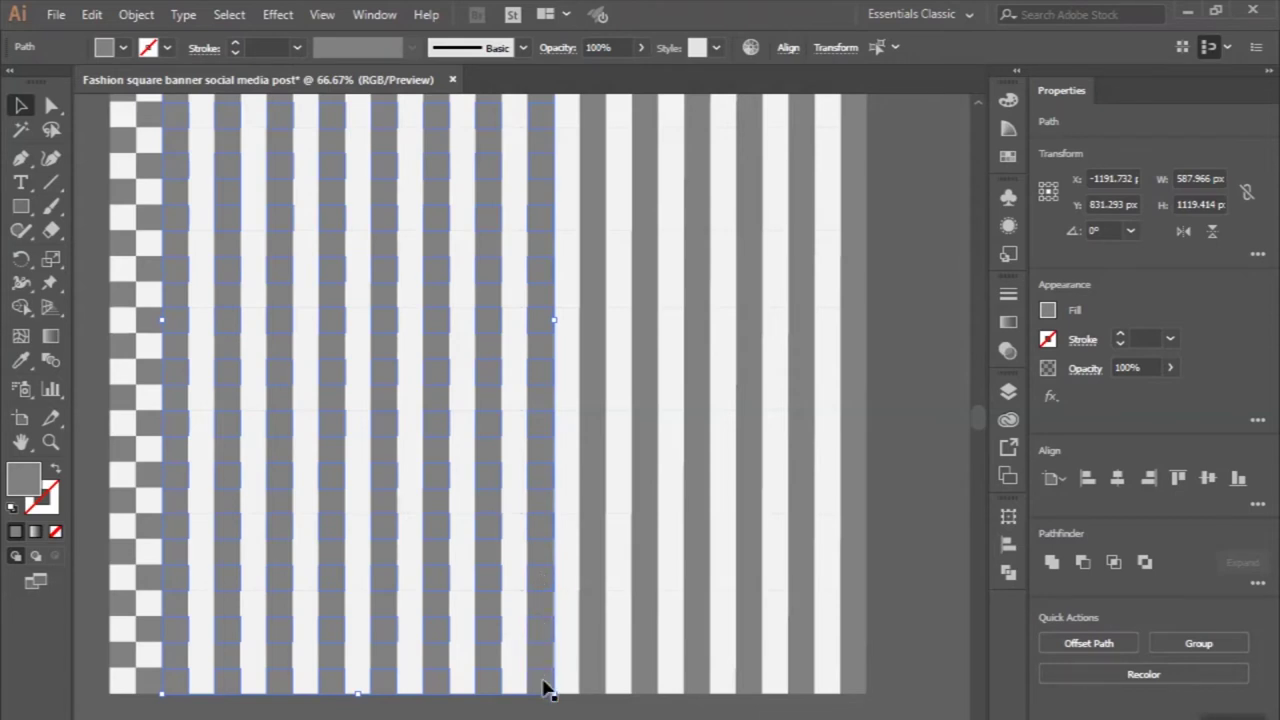
- Extend the selection over the next grey stripe and widen the square grid by two stripes
{"action": "mouse_move", "coordinate": [600, 693]}
{"action": "left_mouse_down"}
{"action": "mouse_move", "coordinate": [595, 131]}
{"action": "mouse_move", "coordinate": [634, 143]}
{"action": "left_mouse_up"}
{"action": "scroll", "coordinate": [634, 143], "scroll_direction": "up", "scroll_amount": 3}
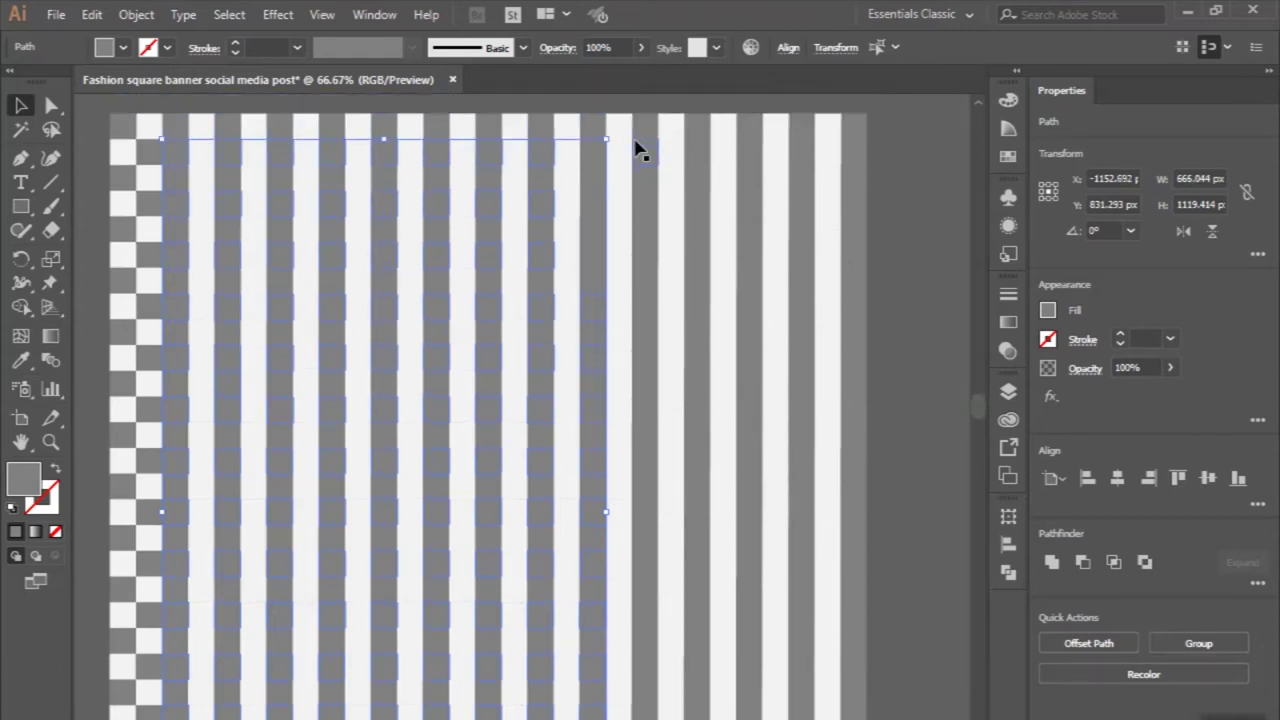
{"action": "scroll", "coordinate": [637, 150], "scroll_direction": "up", "scroll_amount": 2}
{"action": "left_click_drag", "start_coordinate": [600, 306], "coordinate": [594, 273]}
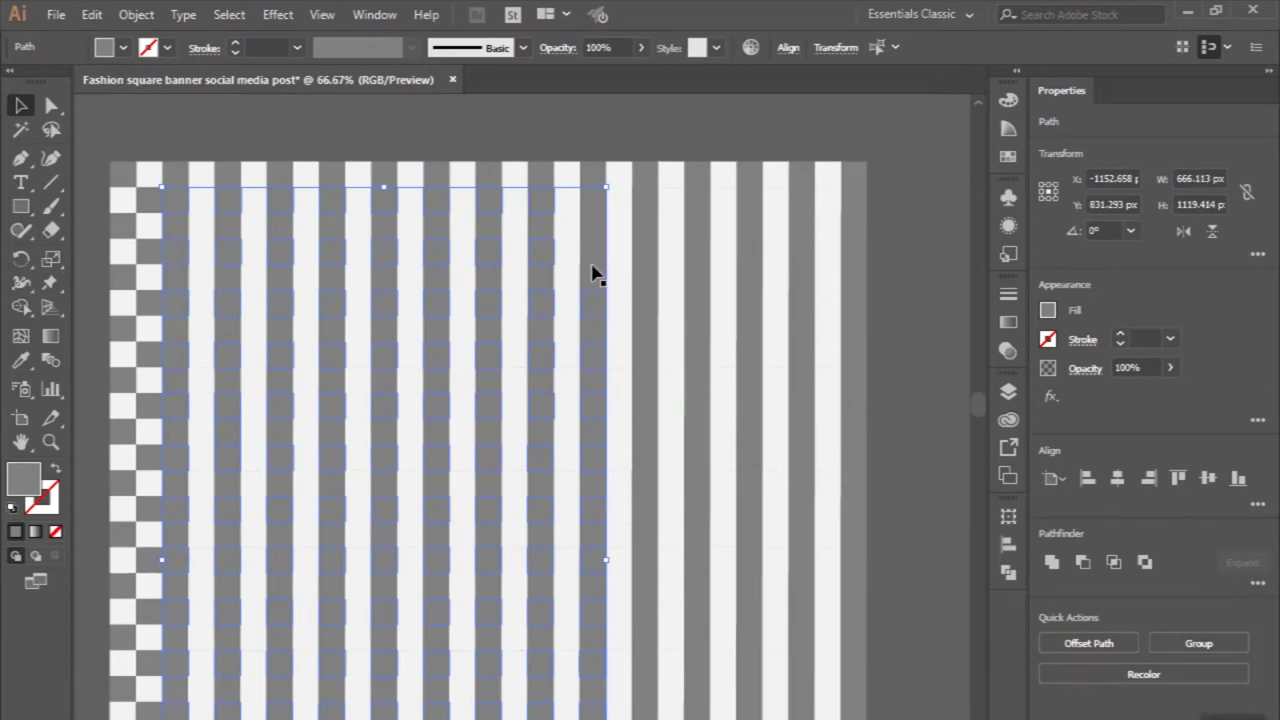
{"action": "left_click_drag", "start_coordinate": [606, 210], "coordinate": [651, 268]}
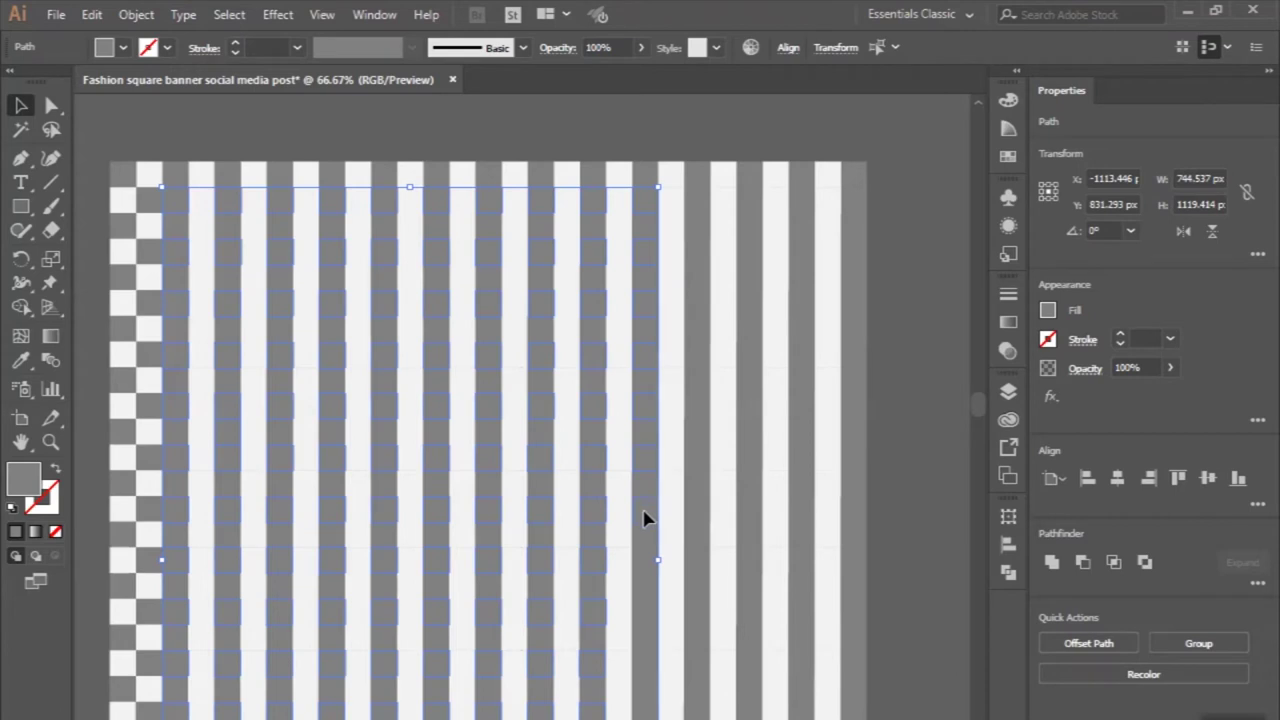
{"action": "scroll", "coordinate": [645, 562], "scroll_direction": "down", "scroll_amount": 1}
{"action": "scroll", "coordinate": [645, 562], "scroll_direction": "down", "scroll_amount": 2}
{"action": "scroll", "coordinate": [645, 562], "scroll_direction": "down", "scroll_amount": 2}
{"action": "scroll", "coordinate": [645, 562], "scroll_direction": "down", "scroll_amount": 1}
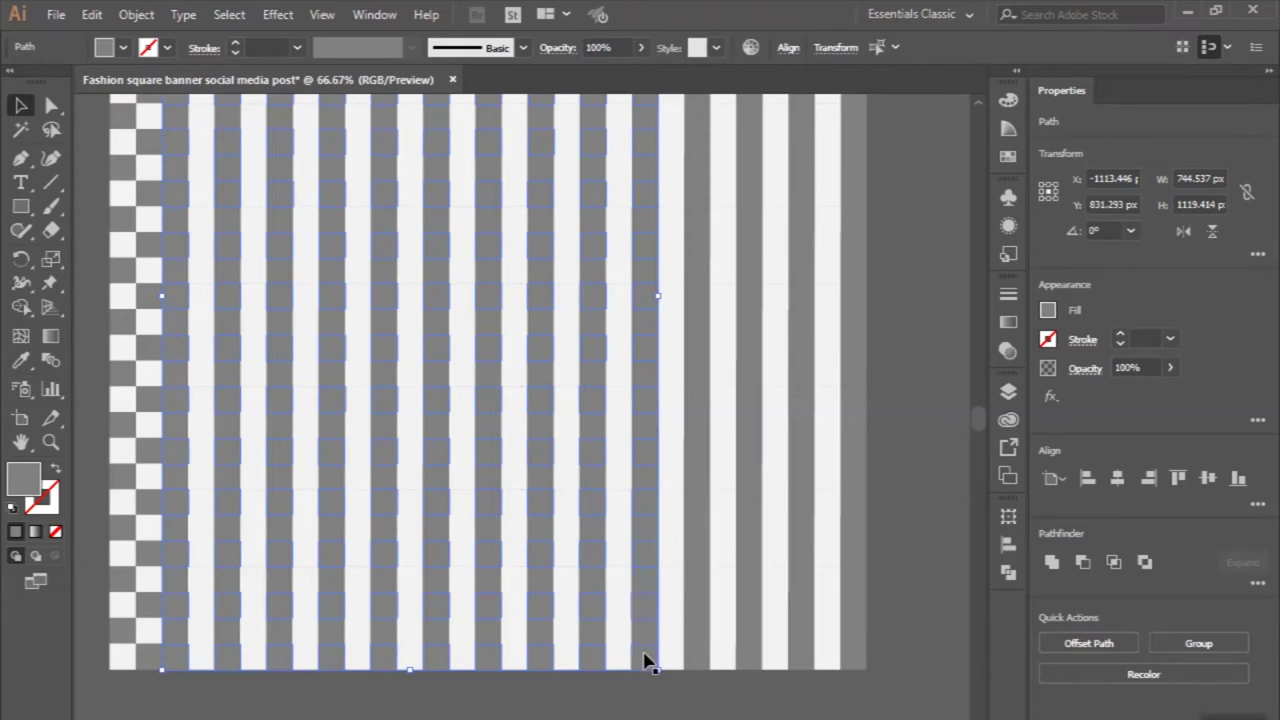
- Widen the square grid further rightward, two more stripes at a time
{"action": "left_click_drag", "start_coordinate": [645, 658], "coordinate": [706, 668]}
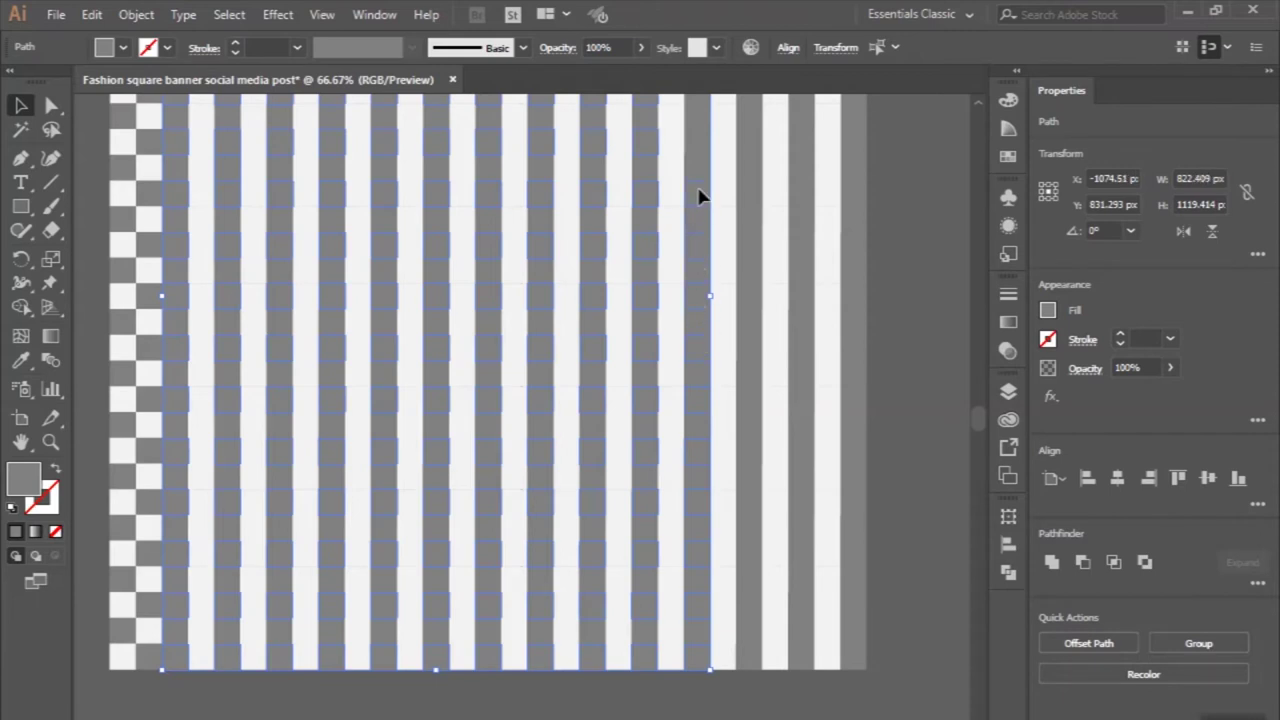
{"action": "scroll", "coordinate": [695, 145], "scroll_direction": "up", "scroll_amount": 2}
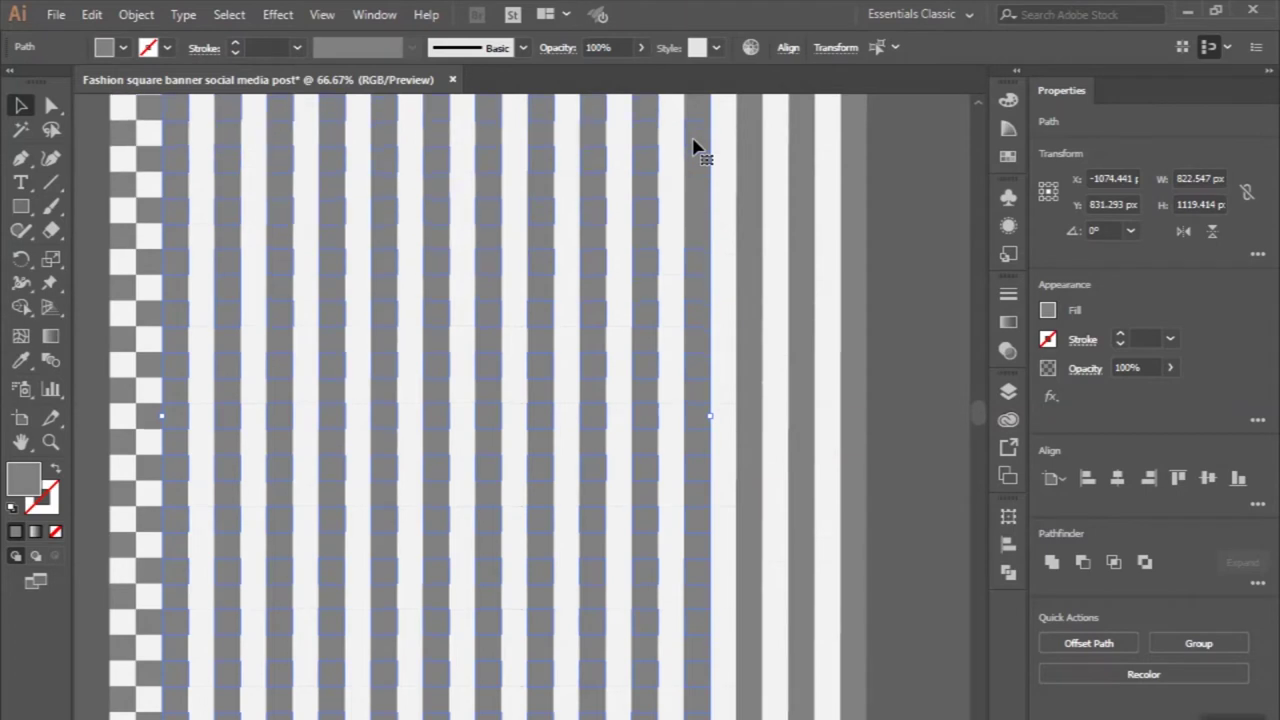
{"action": "scroll", "coordinate": [695, 145], "scroll_direction": "up", "scroll_amount": 3}
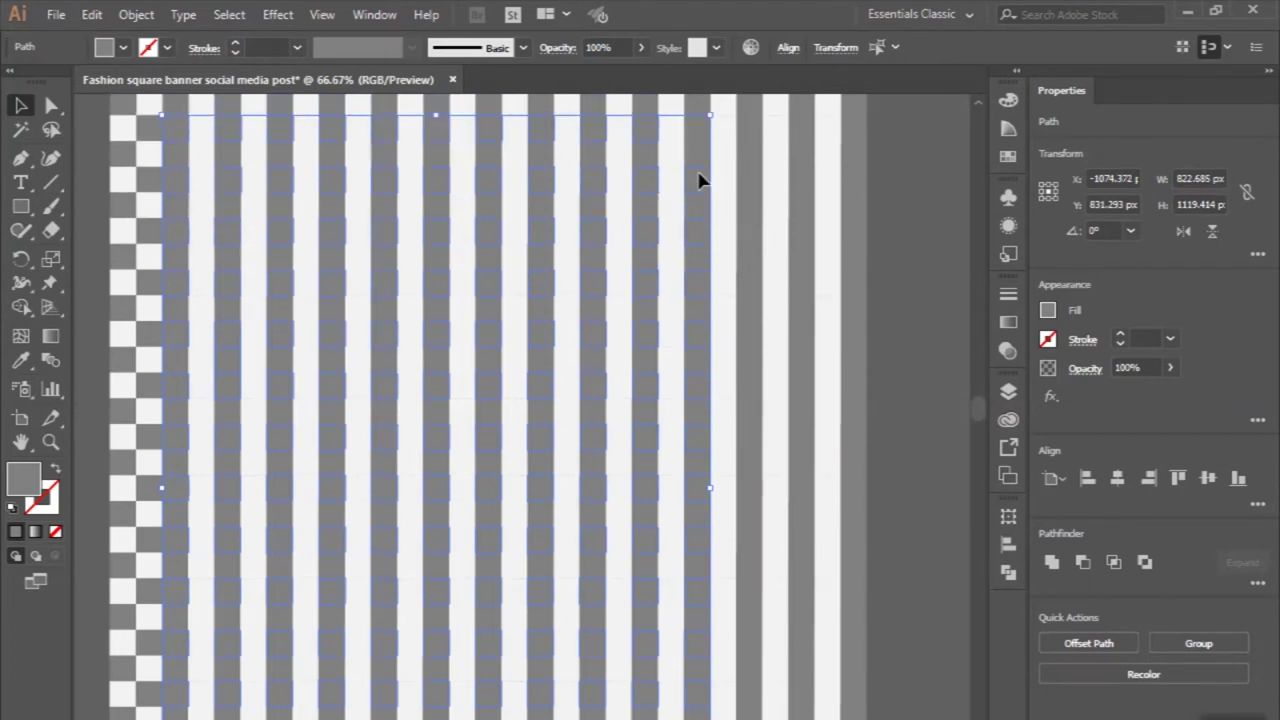
{"action": "scroll", "coordinate": [698, 180], "scroll_direction": "up", "scroll_amount": 1}
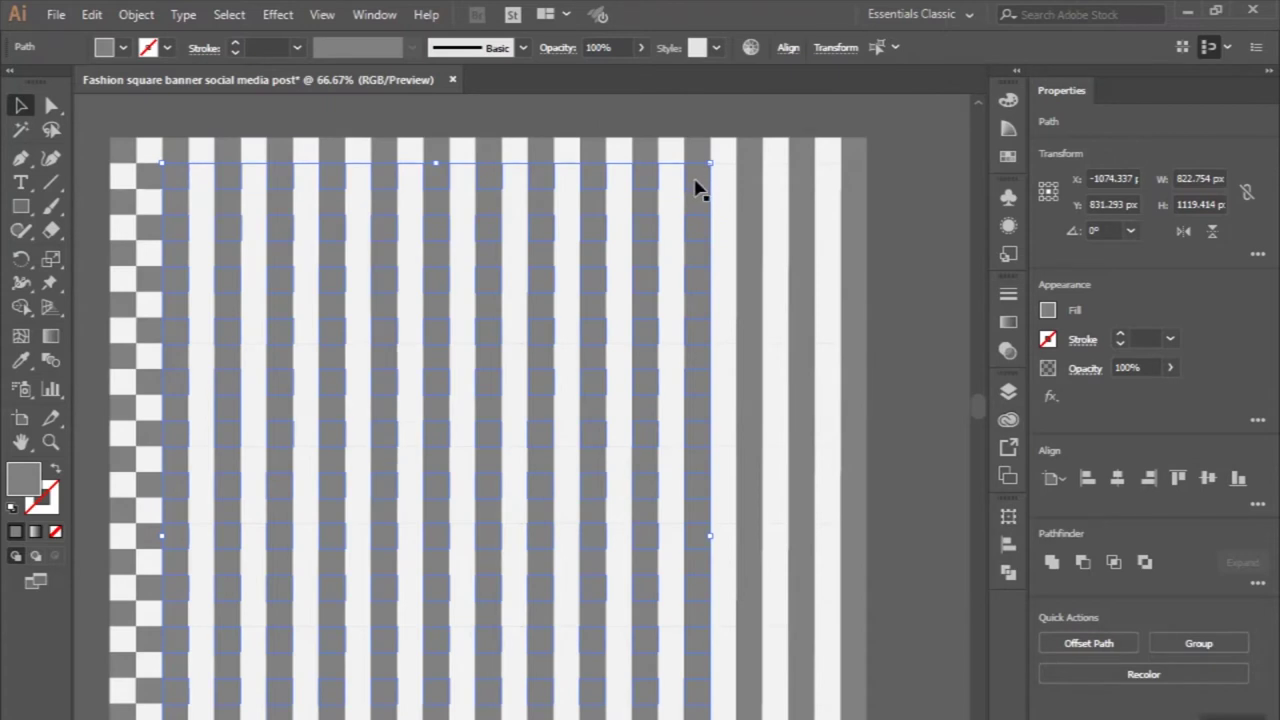
{"action": "left_click_drag", "start_coordinate": [748, 183], "coordinate": [752, 229]}
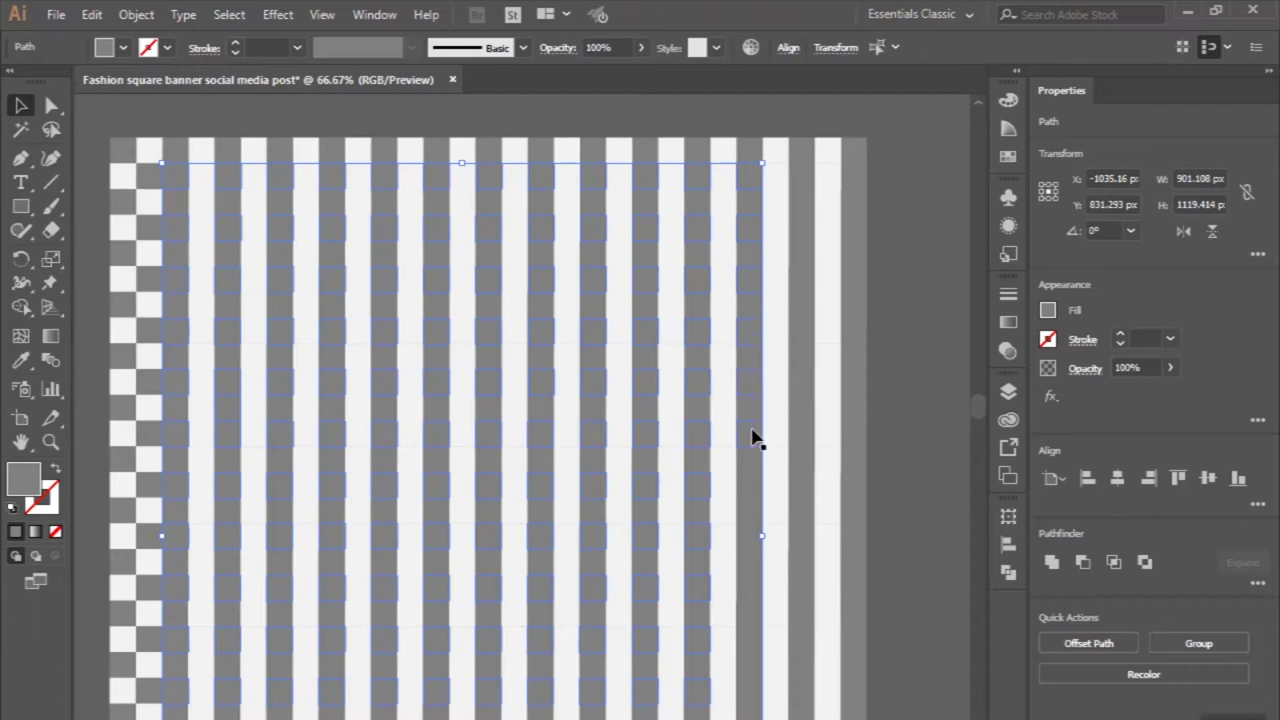
{"action": "scroll", "coordinate": [752, 437], "scroll_direction": "down", "scroll_amount": 5}
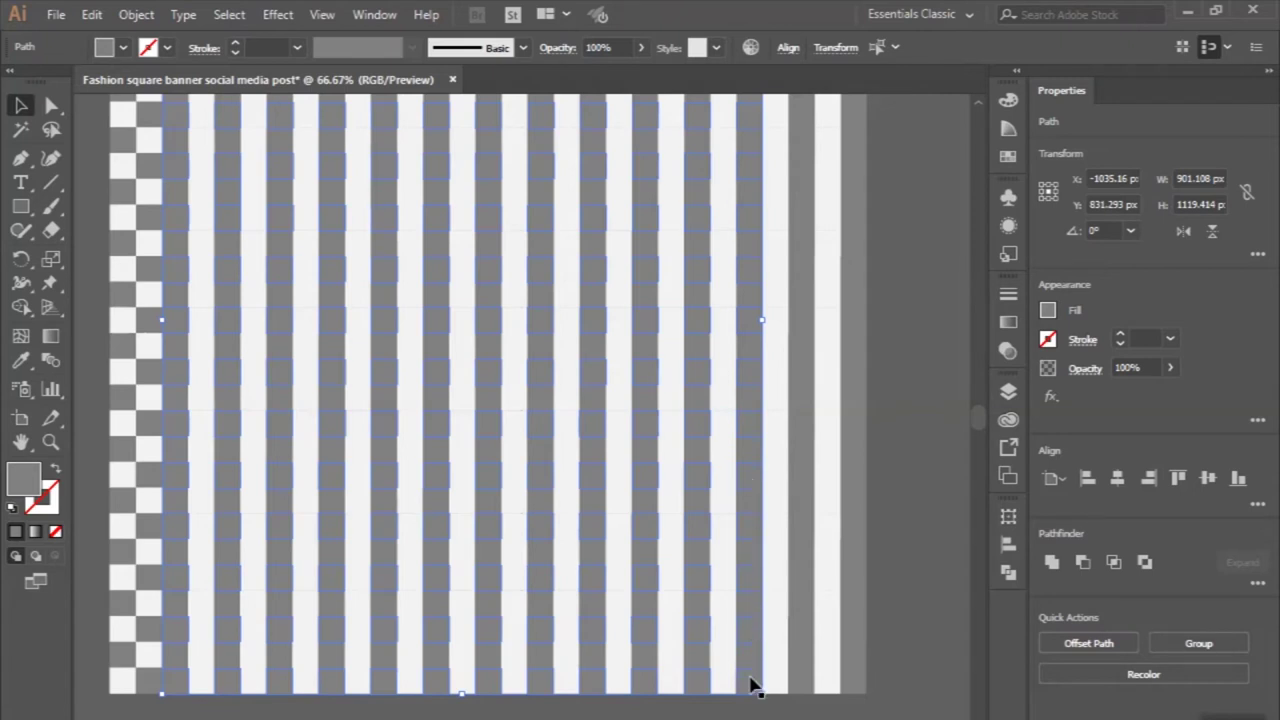
- Stretch the grid to the banner's right edge, reaching W 1057.68 px
{"action": "left_click_drag", "start_coordinate": [752, 684], "coordinate": [813, 690]}
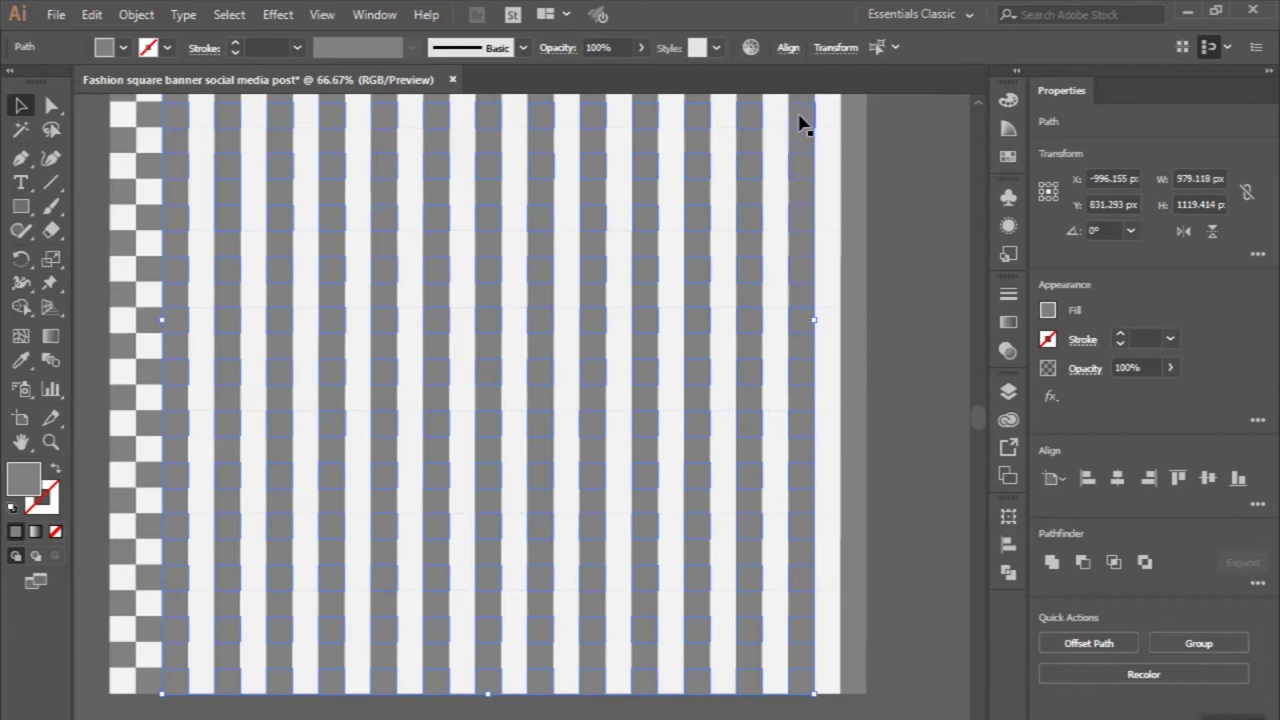
{"action": "left_click_drag", "start_coordinate": [800, 121], "coordinate": [824, 190]}
{"action": "scroll", "coordinate": [820, 190], "scroll_direction": "up", "scroll_amount": 1}
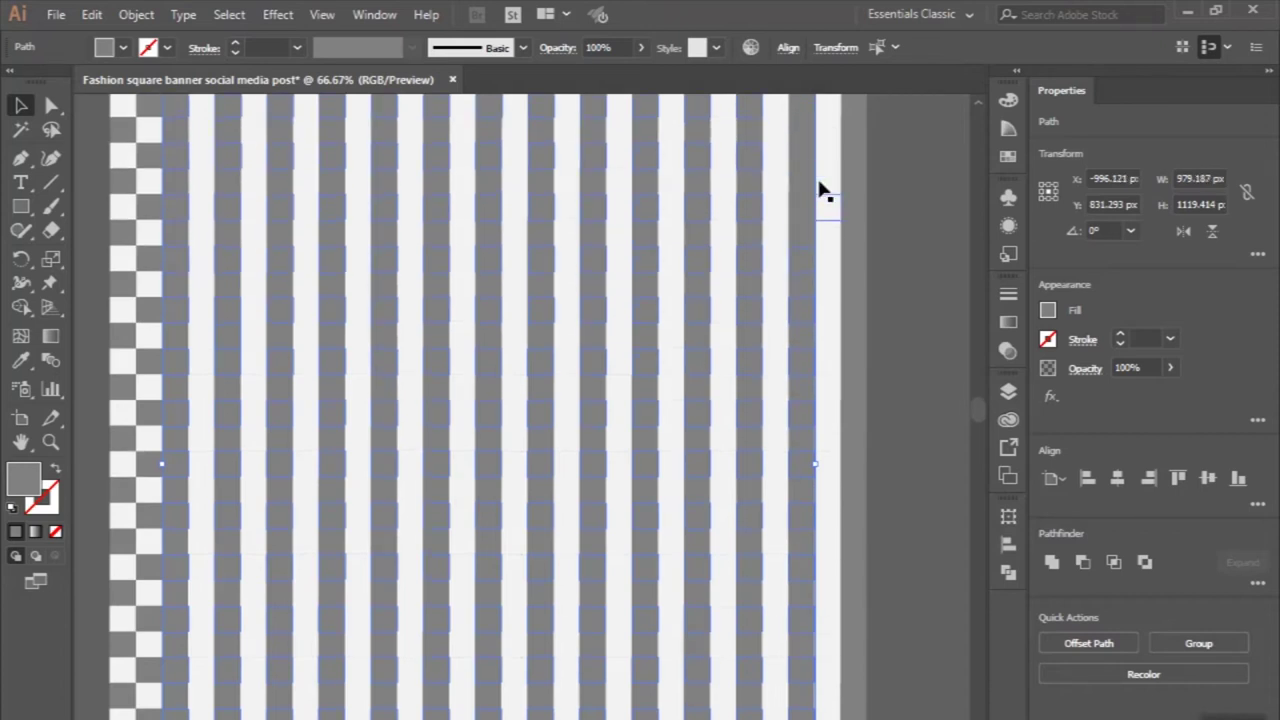
{"action": "scroll", "coordinate": [820, 190], "scroll_direction": "up", "scroll_amount": 2}
{"action": "scroll", "coordinate": [820, 190], "scroll_direction": "up", "scroll_amount": 2}
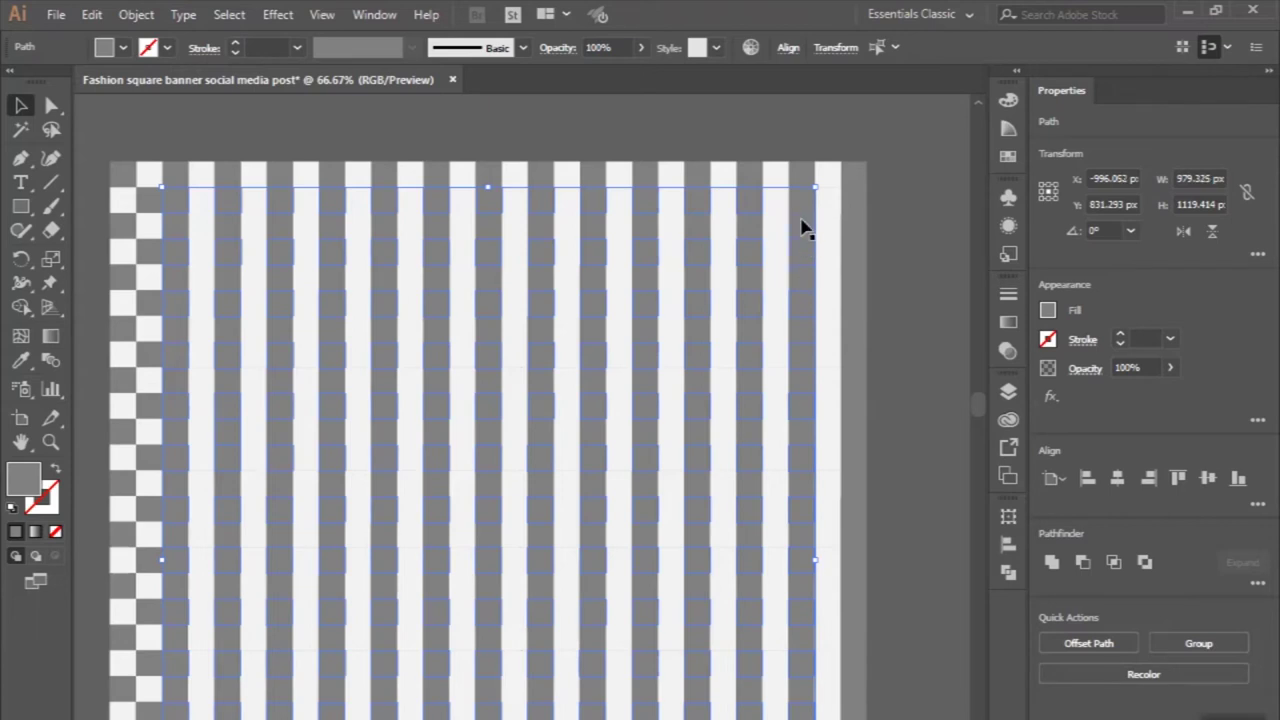
{"action": "left_click_drag", "start_coordinate": [803, 212], "coordinate": [855, 245]}
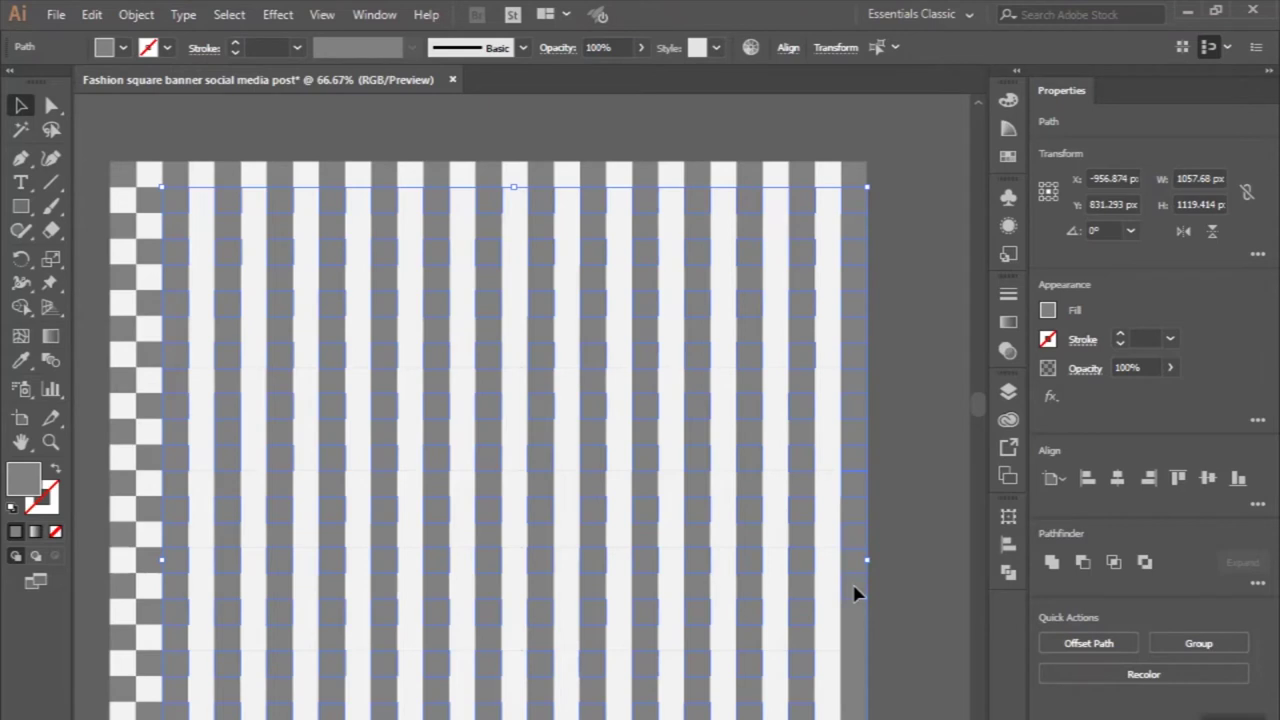
{"action": "scroll", "coordinate": [855, 593], "scroll_direction": "down", "scroll_amount": 3}
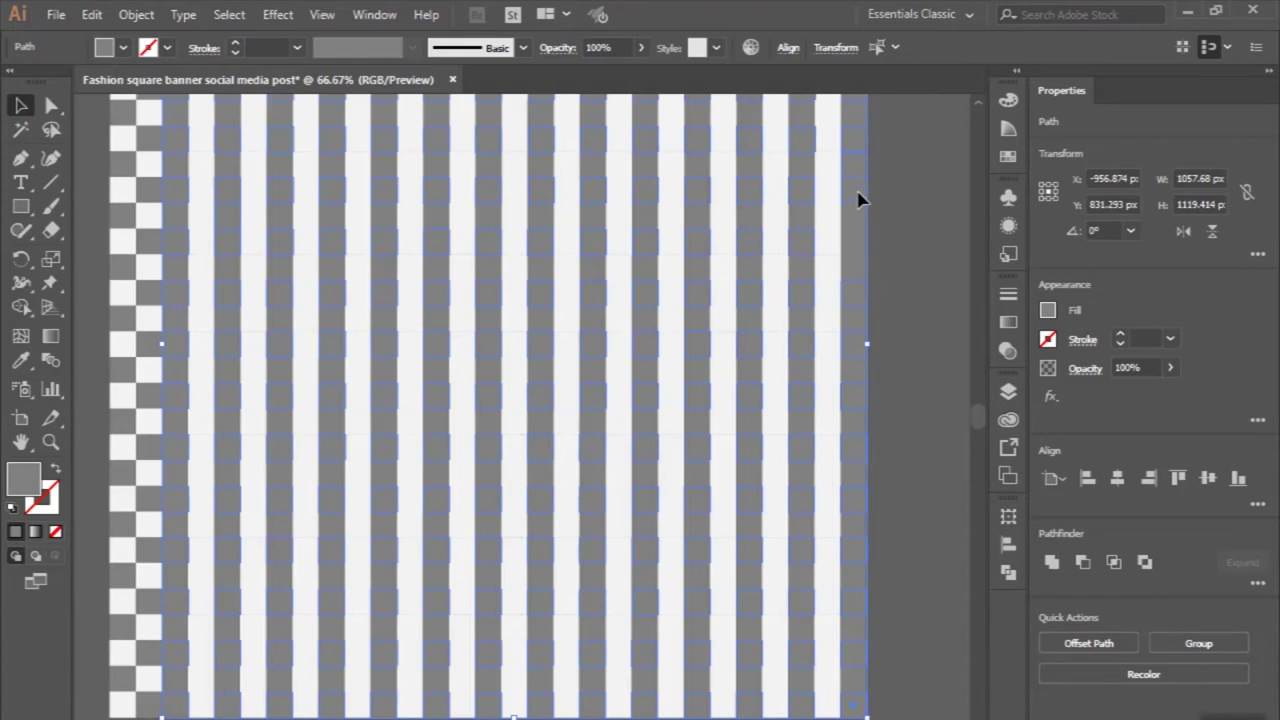
{"action": "scroll", "coordinate": [910, 178], "scroll_direction": "up", "scroll_amount": 1}
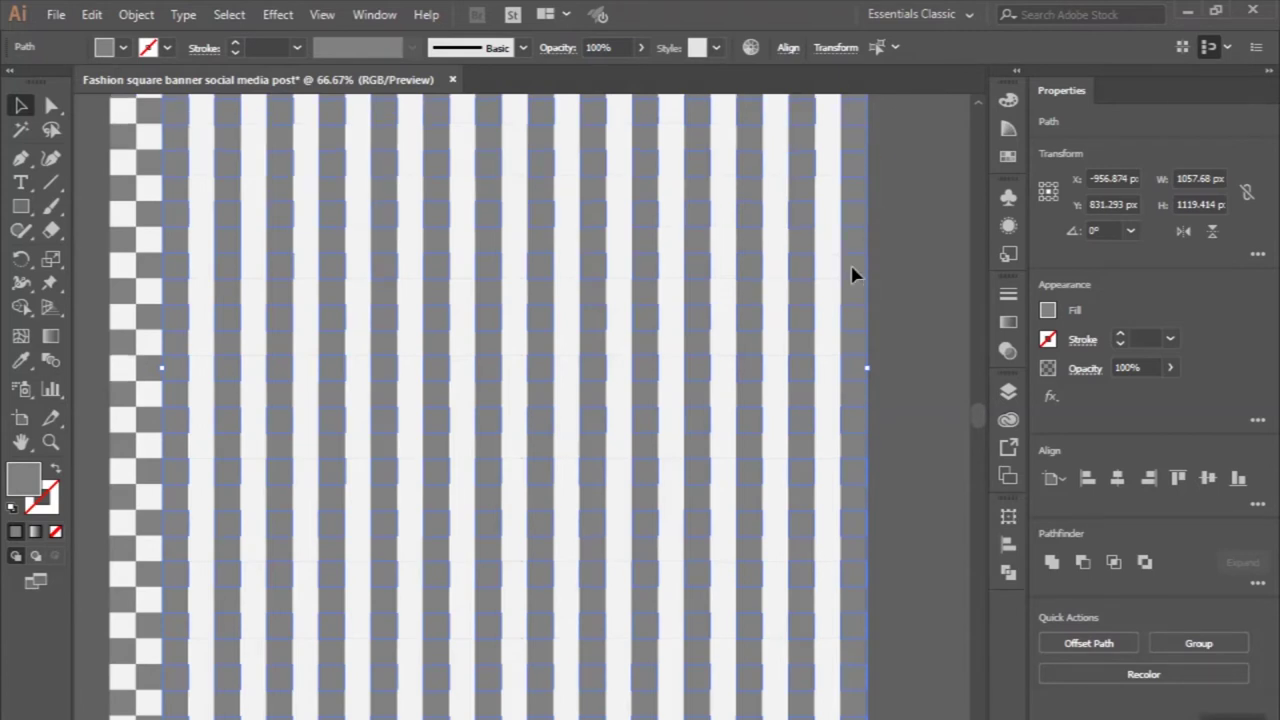
{"action": "scroll", "coordinate": [917, 277], "scroll_direction": "up", "scroll_amount": 4}
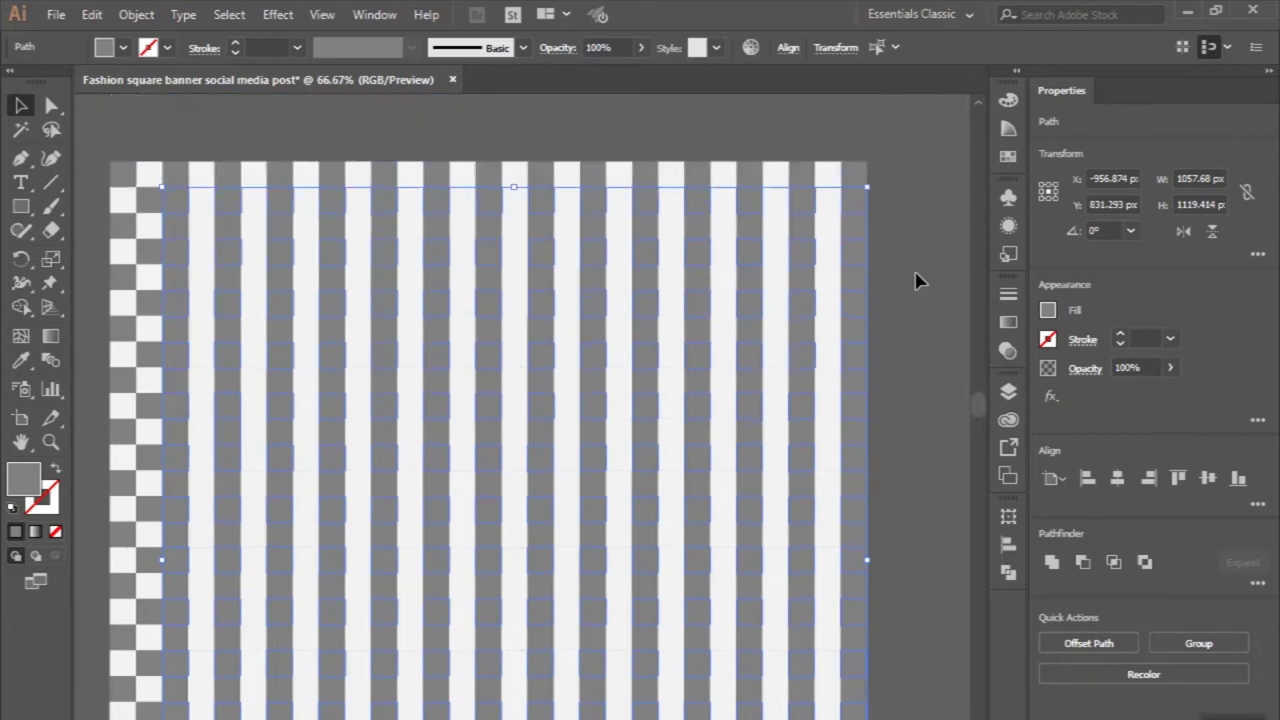
- Fill the selected grid squares with the white stripe's colour via the Eyedropper (I)
{"action": "key", "text": "i"}
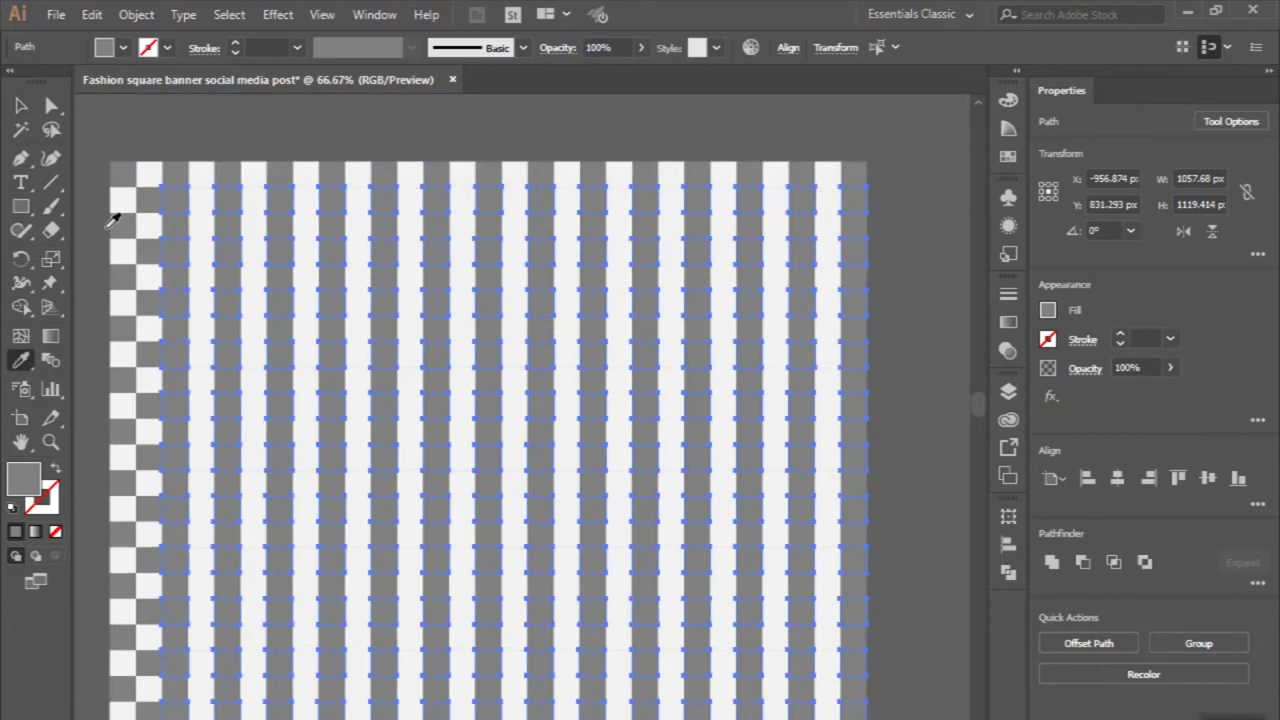
{"action": "left_click", "coordinate": [131, 182]}
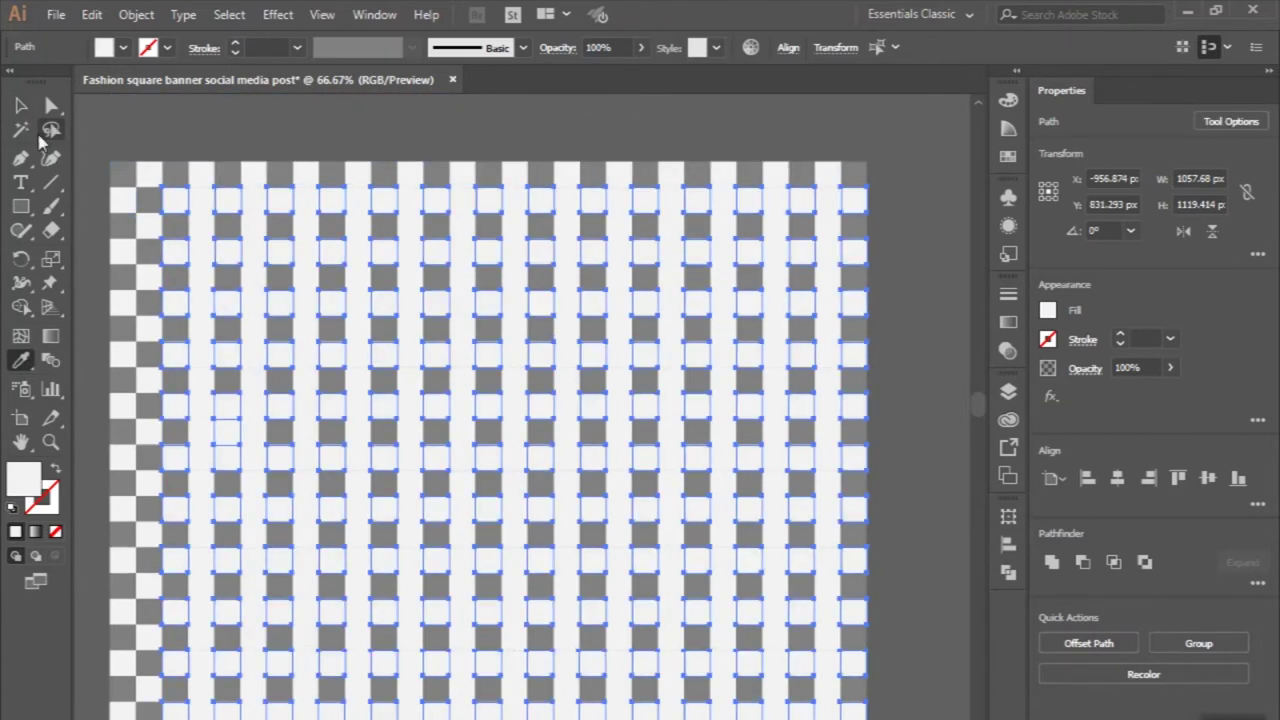
{"action": "left_click", "coordinate": [20, 104]}
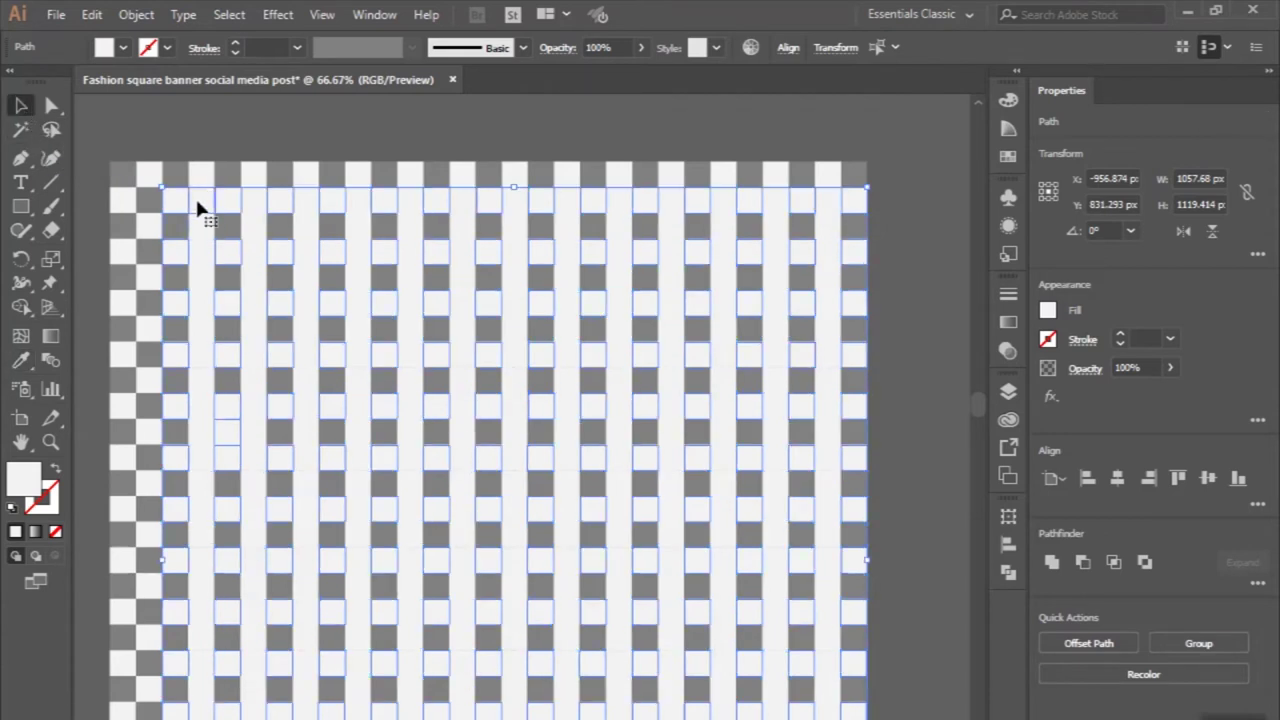
- Select the squares down the column beside the checkered edge, starting at the top
{"action": "left_click", "coordinate": [197, 200]}
{"action": "left_click", "coordinate": [198, 250], "text": "shift"}
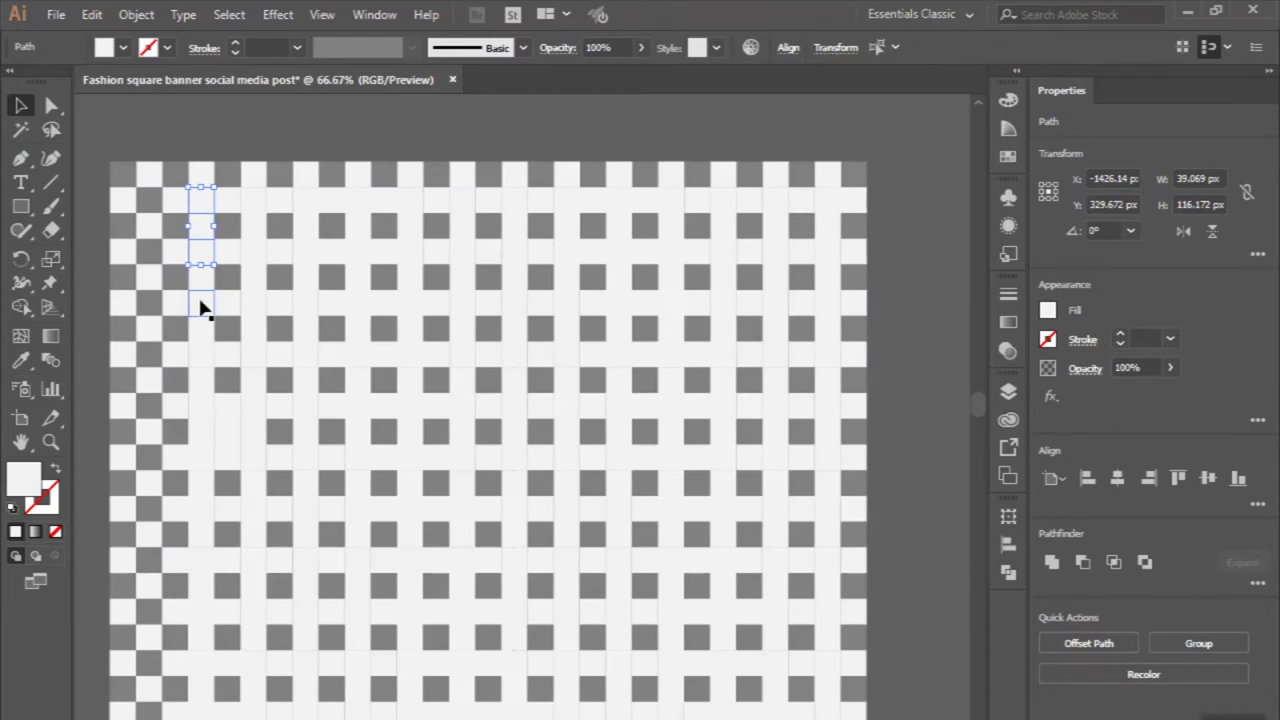
{"action": "left_click", "coordinate": [200, 305], "text": "shift"}
{"action": "left_click", "coordinate": [201, 352], "text": "shift"}
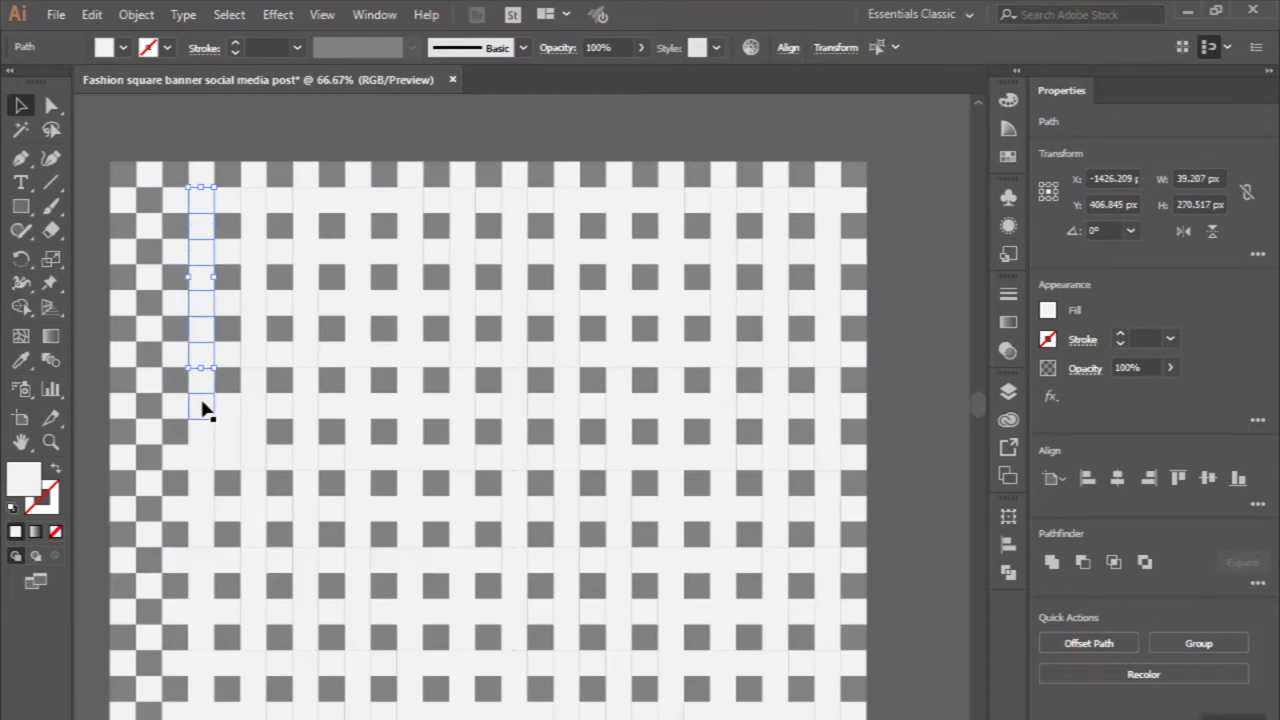
{"action": "left_click", "coordinate": [200, 400], "text": "shift"}
{"action": "left_click", "coordinate": [201, 458], "text": "shift"}
{"action": "left_click", "coordinate": [202, 508], "text": "shift"}
{"action": "left_click", "coordinate": [201, 556], "text": "shift"}
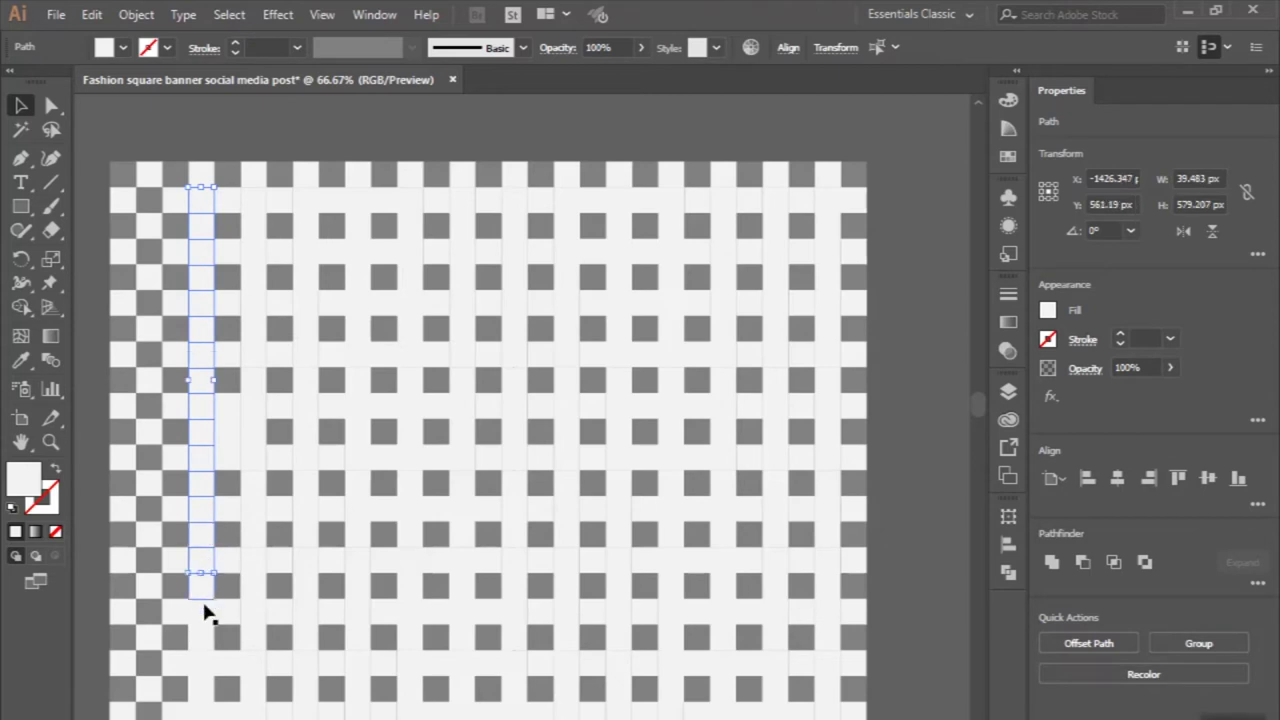
{"action": "left_click", "coordinate": [202, 605], "text": "shift"}
{"action": "left_click", "coordinate": [203, 662], "text": "shift"}
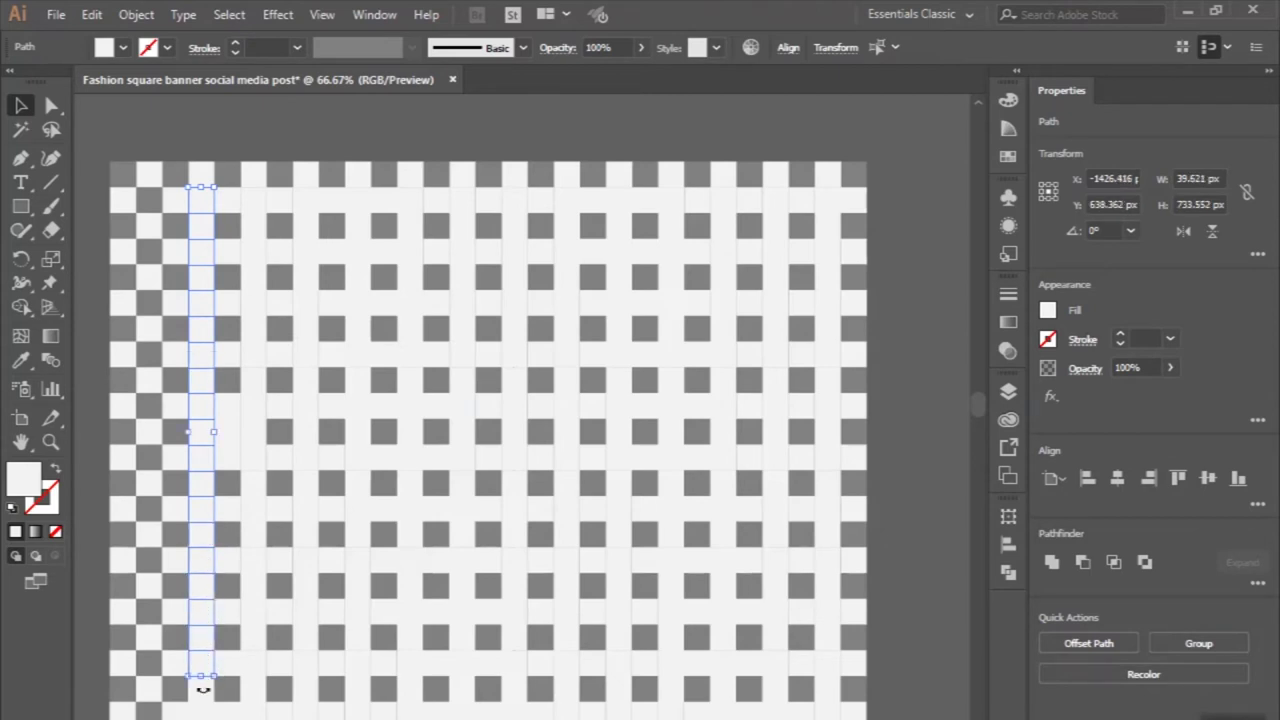
{"action": "left_click", "coordinate": [203, 705], "text": "shift"}
- Add the squares near the bottom of that column to the selection
{"action": "scroll", "coordinate": [203, 716], "scroll_direction": "down", "scroll_amount": 1}
{"action": "scroll", "coordinate": [203, 716], "scroll_direction": "down", "scroll_amount": 2}
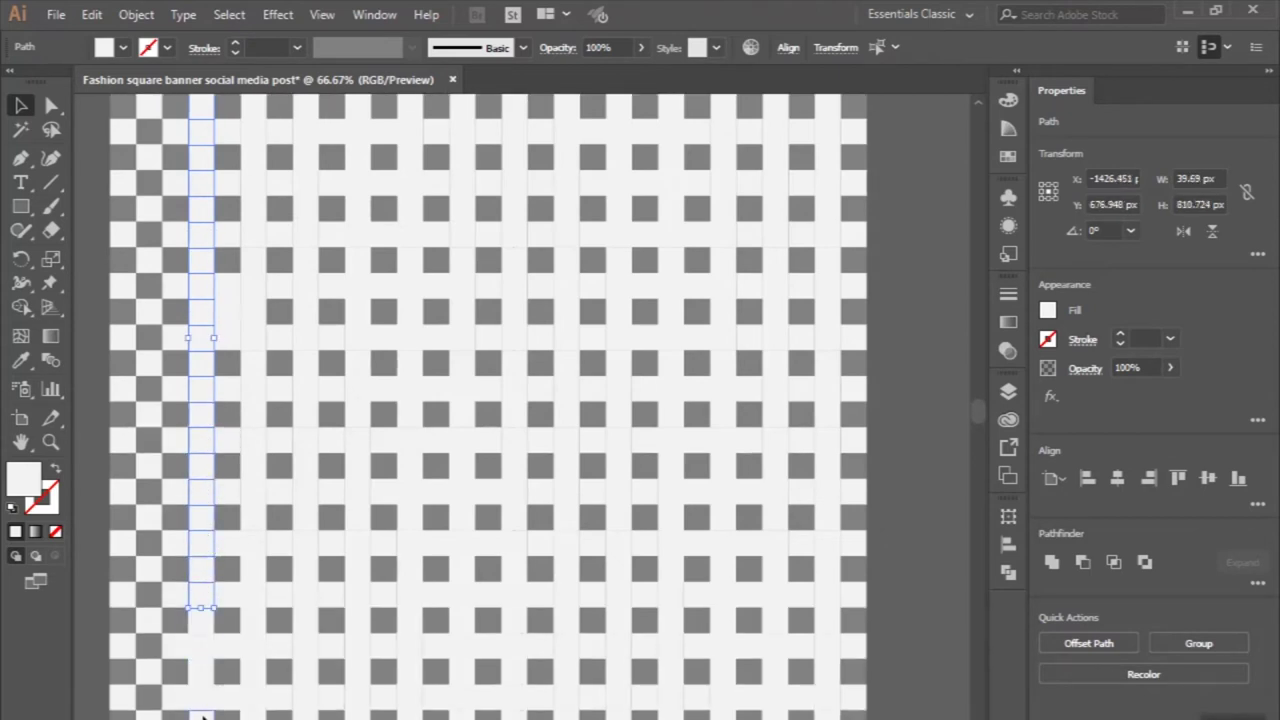
{"action": "scroll", "coordinate": [203, 716], "scroll_direction": "down", "scroll_amount": 2}
{"action": "left_click", "coordinate": [197, 522], "text": "shift"}
{"action": "left_click", "coordinate": [197, 563], "text": "shift"}
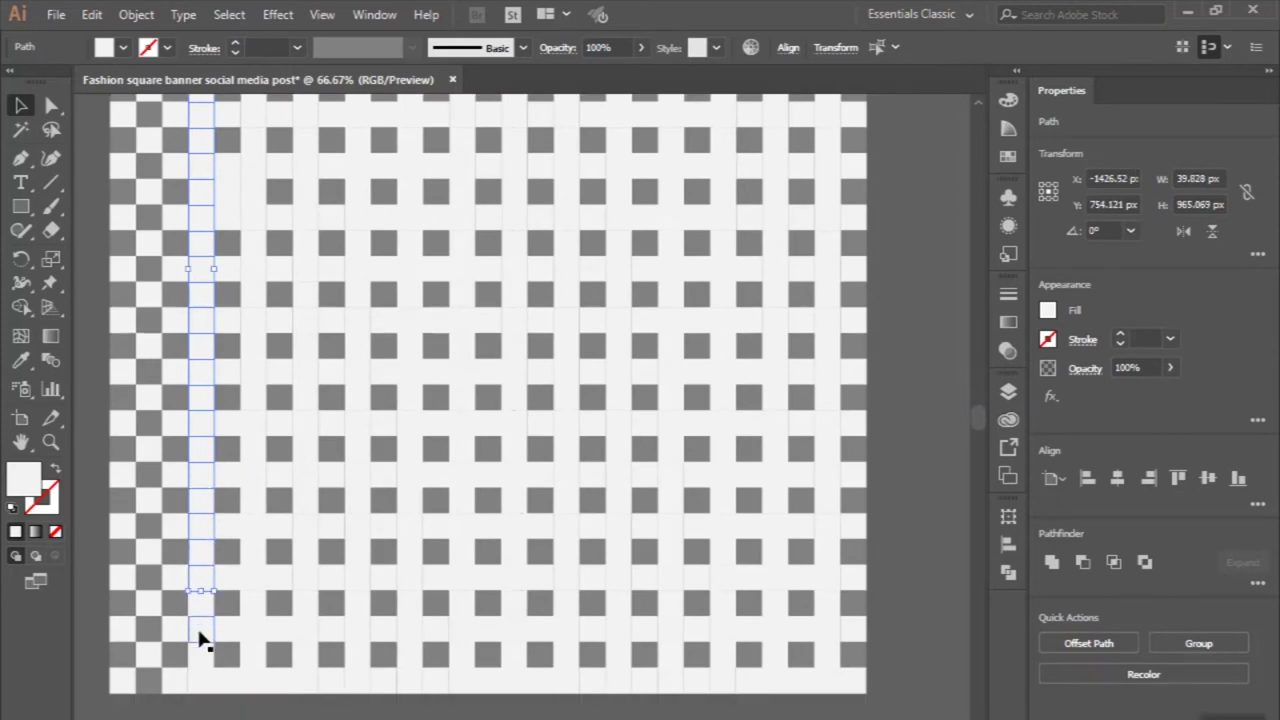
- Add the first column's bottom squares and the lower squares two columns over to the selection
{"action": "left_click", "coordinate": [203, 640], "text": "shift"}
{"action": "left_click", "coordinate": [201, 683], "text": "shift"}
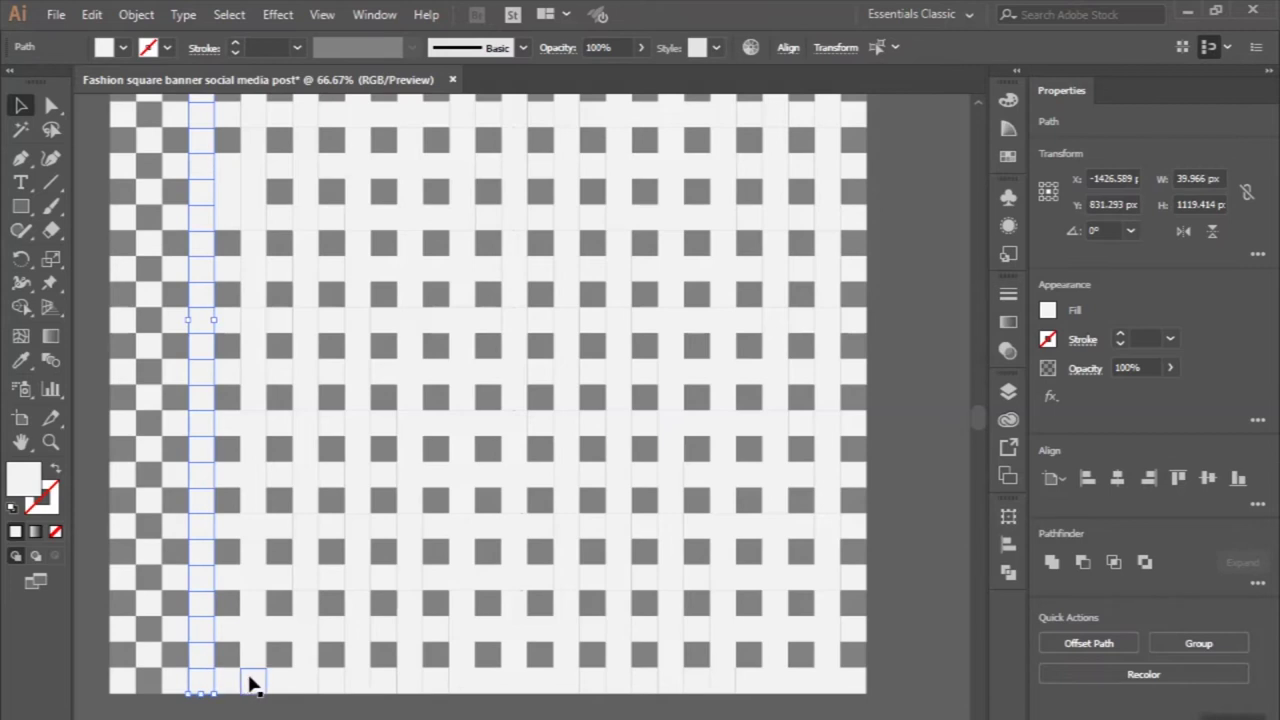
{"action": "left_click", "coordinate": [251, 682], "text": "shift"}
{"action": "left_click", "coordinate": [251, 642], "text": "shift"}
{"action": "left_click", "coordinate": [251, 591], "text": "shift"}
{"action": "left_click", "coordinate": [251, 529], "text": "shift"}
{"action": "left_click", "coordinate": [251, 490], "text": "shift"}
{"action": "left_click", "coordinate": [250, 474], "text": "shift"}
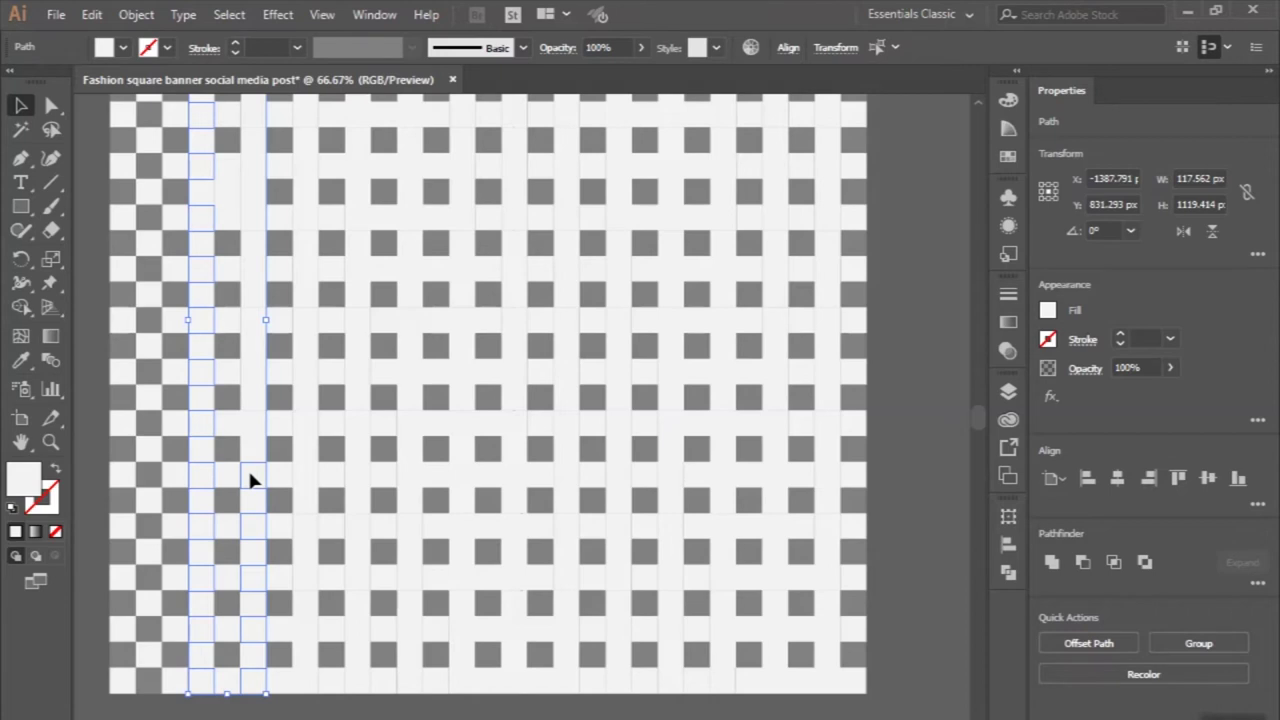
{"action": "left_click", "coordinate": [251, 449], "text": "shift"}
{"action": "left_click", "coordinate": [254, 425], "text": "shift"}
- Add the upper squares of that column, up to its top, to the selection
{"action": "left_click", "coordinate": [253, 375], "text": "shift"}
{"action": "left_click", "coordinate": [252, 318], "text": "shift"}
{"action": "left_click", "coordinate": [251, 270], "text": "shift"}
{"action": "left_click", "coordinate": [252, 228], "text": "shift"}
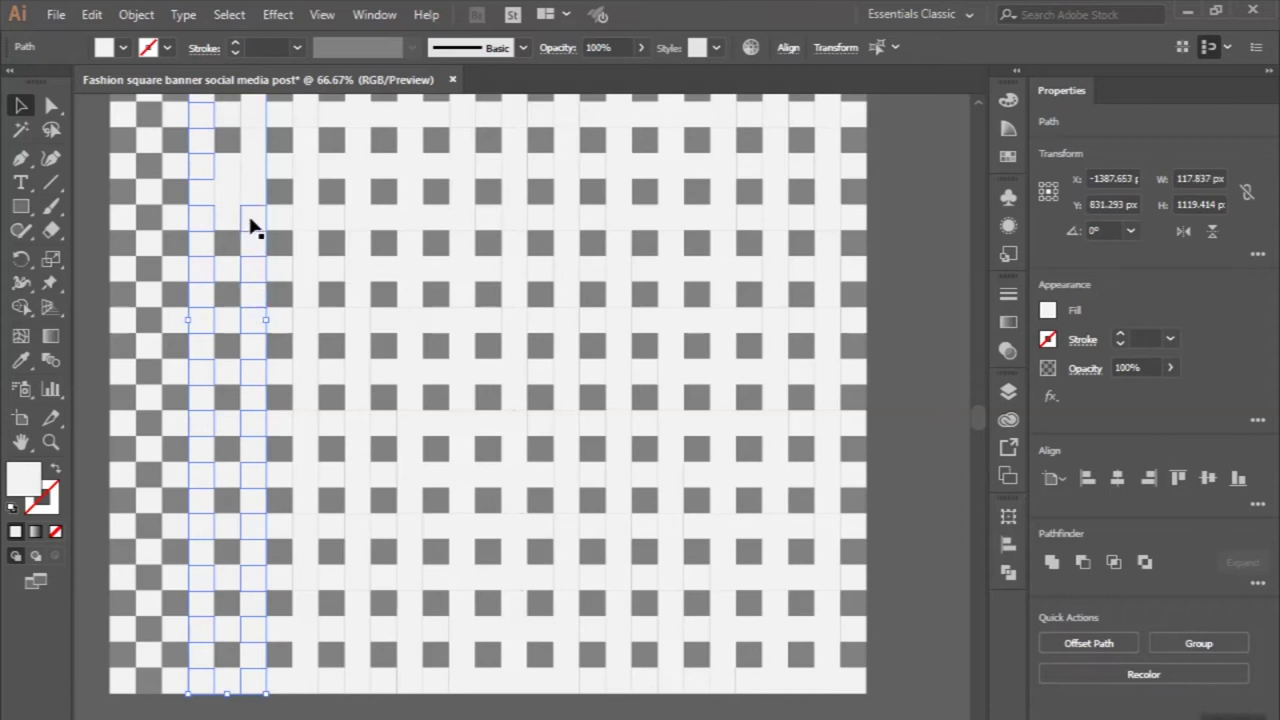
{"action": "left_click", "coordinate": [250, 174], "text": "shift"}
{"action": "scroll", "coordinate": [249, 174], "scroll_direction": "up", "scroll_amount": 2}
{"action": "scroll", "coordinate": [249, 174], "scroll_direction": "up", "scroll_amount": 3}
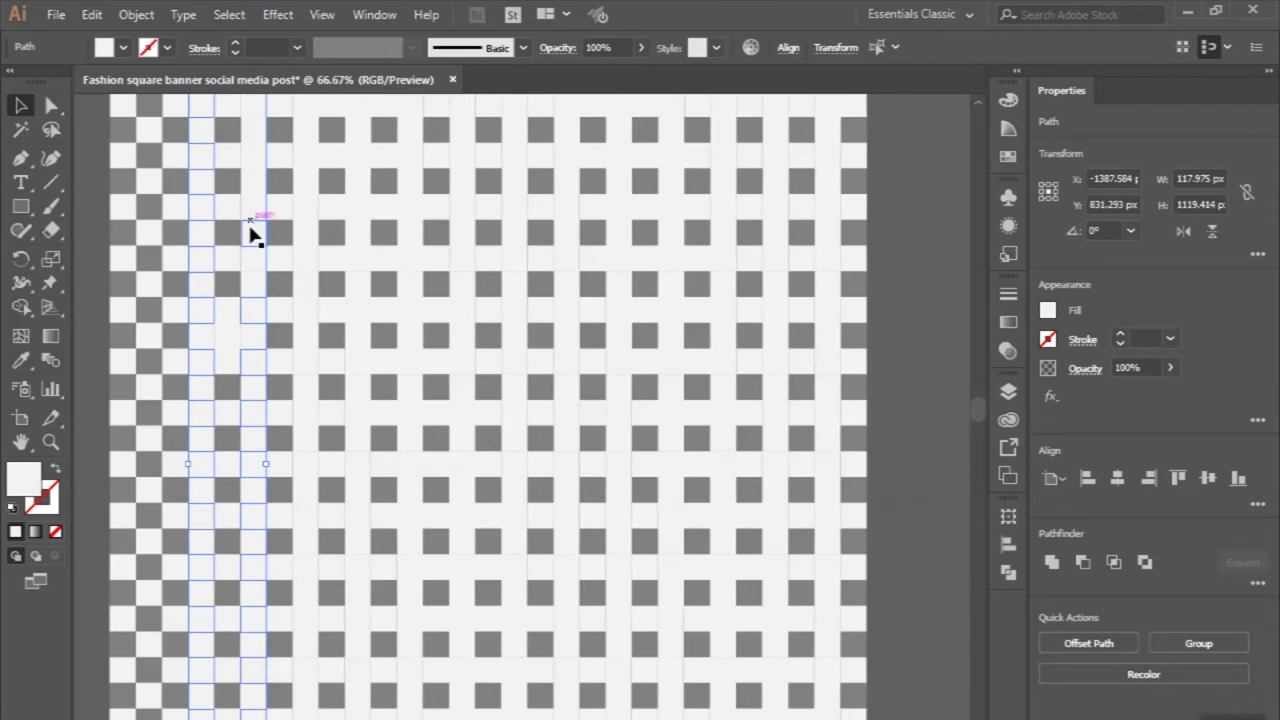
{"action": "left_click", "coordinate": [250, 259], "text": "shift"}
{"action": "left_click", "coordinate": [248, 207], "text": "shift"}
{"action": "left_click", "coordinate": [251, 160], "text": "shift"}
{"action": "left_click", "coordinate": [249, 148], "text": "shift"}
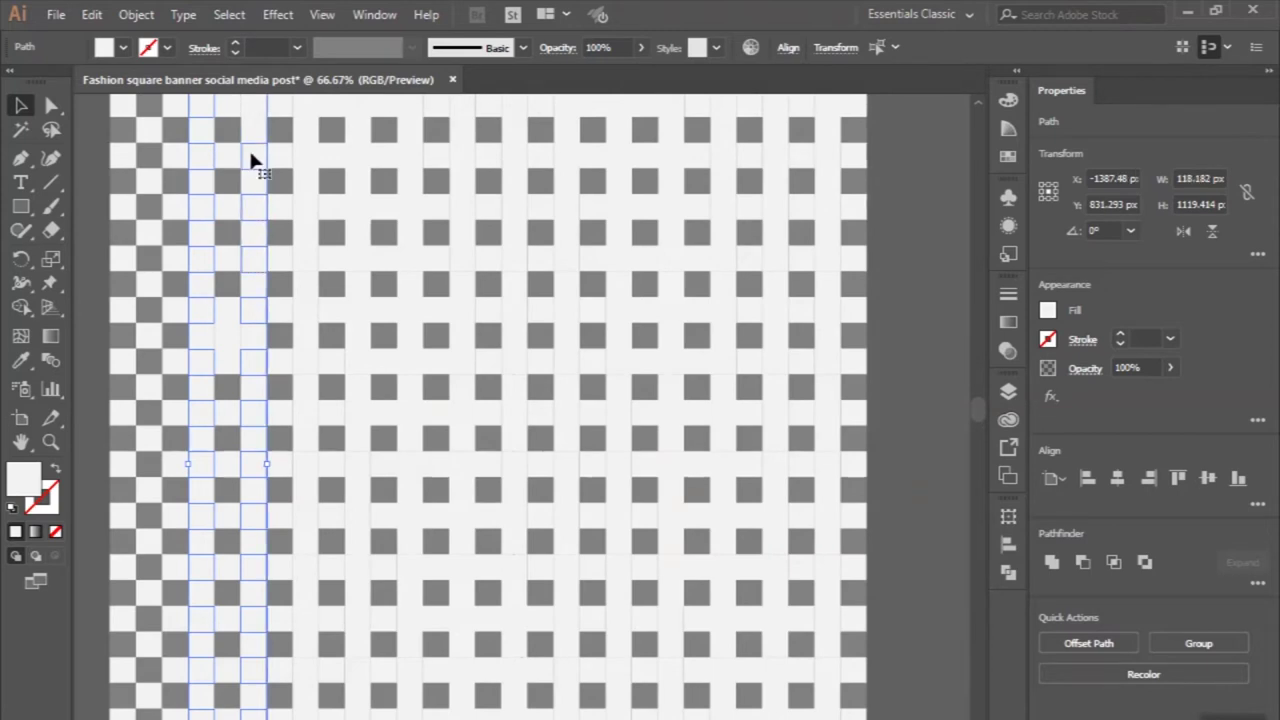
{"action": "scroll", "coordinate": [249, 148], "scroll_direction": "up", "scroll_amount": 3}
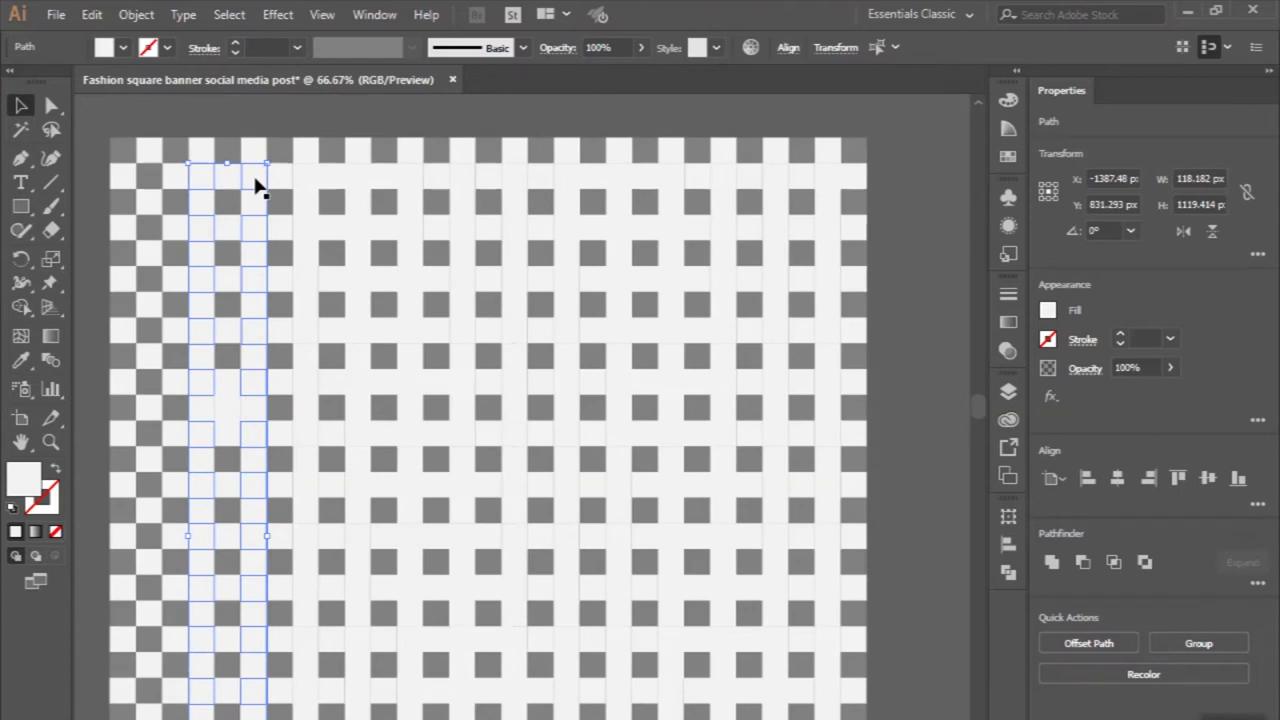
- Add the next vertical strip and its squares, top to bottom, to the selection
{"action": "left_click", "coordinate": [306, 186], "text": "shift"}
{"action": "left_click", "coordinate": [308, 228], "text": "shift"}
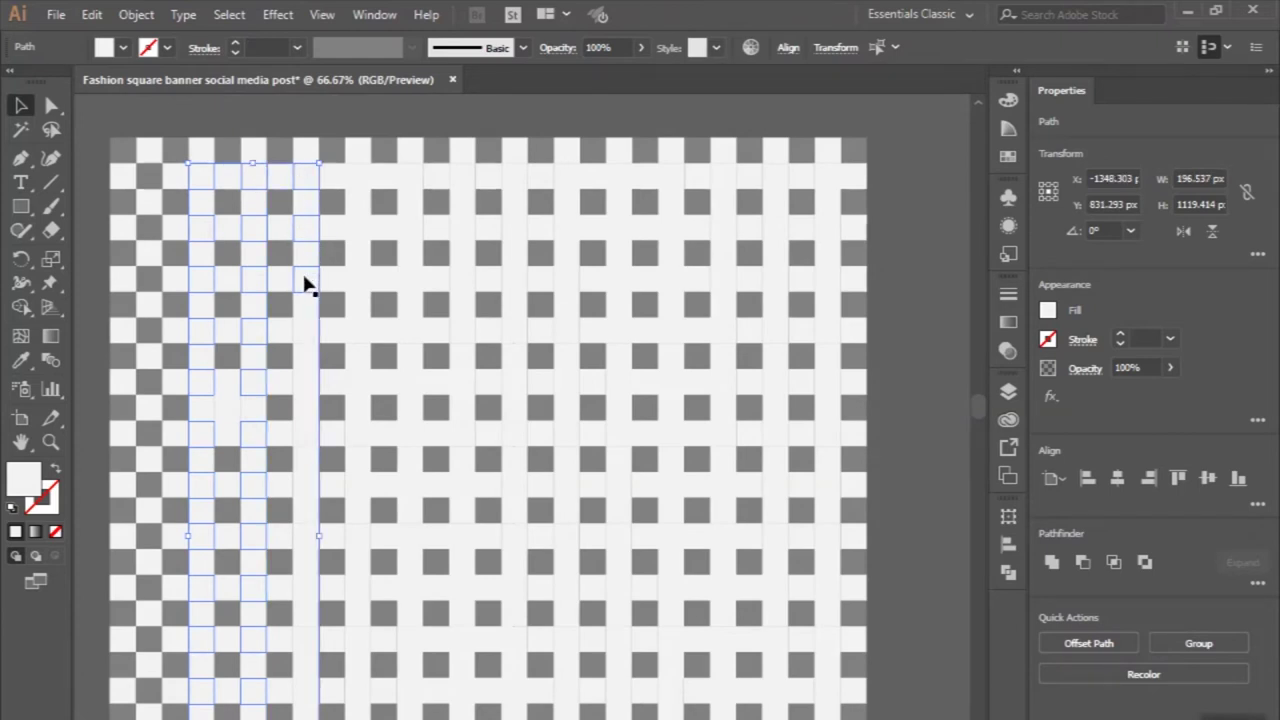
{"action": "left_click", "coordinate": [307, 318], "text": "shift"}
{"action": "left_click", "coordinate": [306, 380], "text": "shift"}
{"action": "left_click", "coordinate": [307, 428], "text": "shift"}
{"action": "left_click", "coordinate": [304, 478], "text": "shift"}
{"action": "left_click", "coordinate": [301, 530], "text": "shift"}
{"action": "left_click", "coordinate": [300, 587], "text": "shift"}
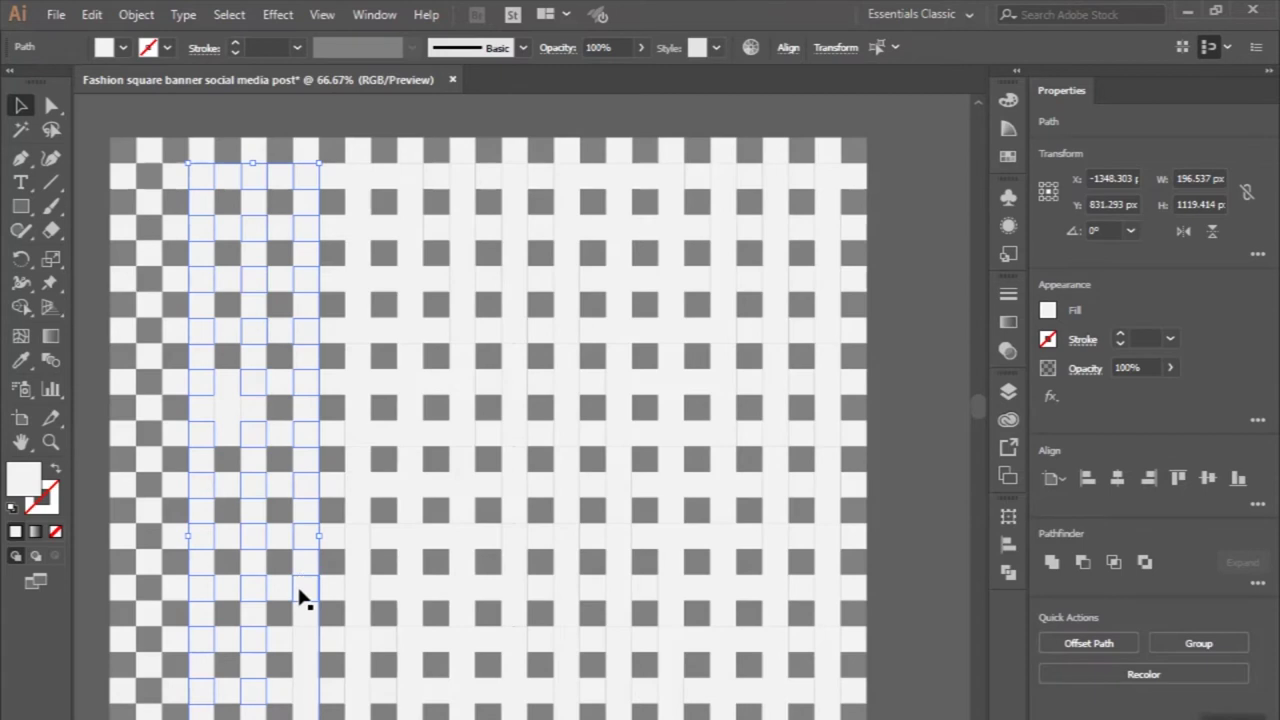
{"action": "left_click", "coordinate": [299, 631], "text": "shift"}
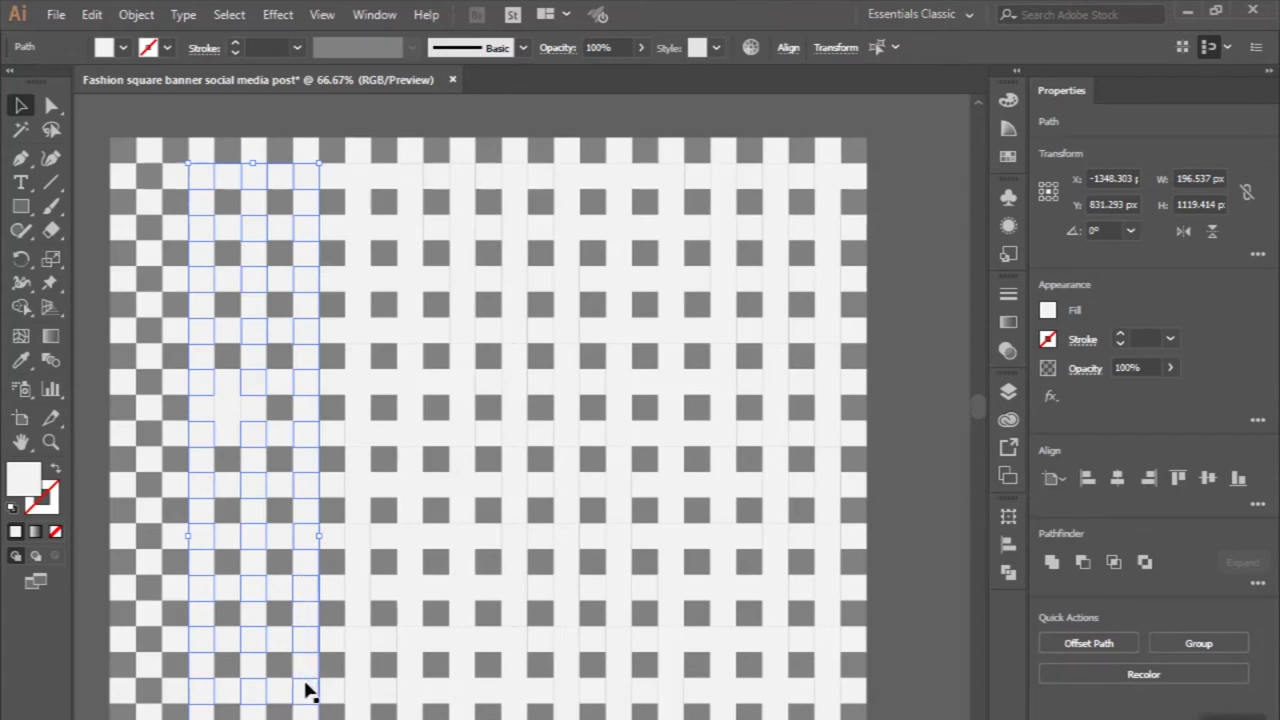
{"action": "scroll", "coordinate": [305, 688], "scroll_direction": "down", "scroll_amount": 5}
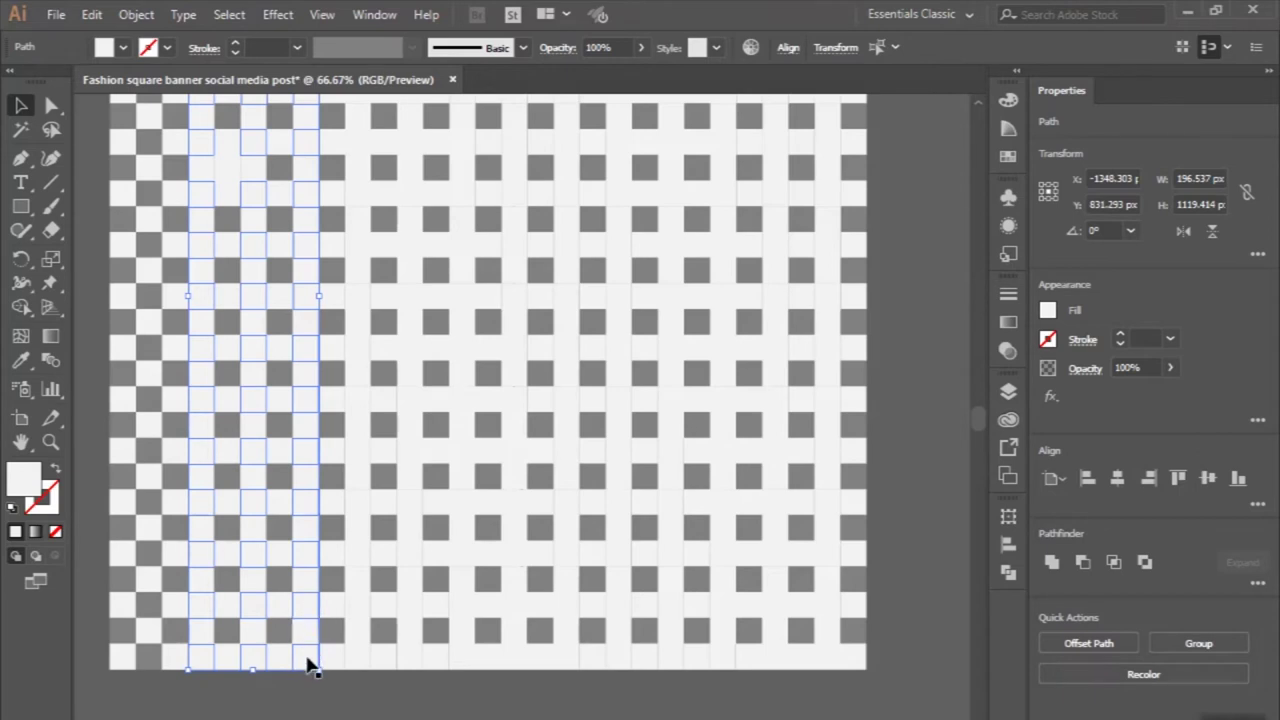
- Add the following vertical strip and its thin edge pieces to the selection
{"action": "left_click", "coordinate": [357, 660], "text": "shift"}
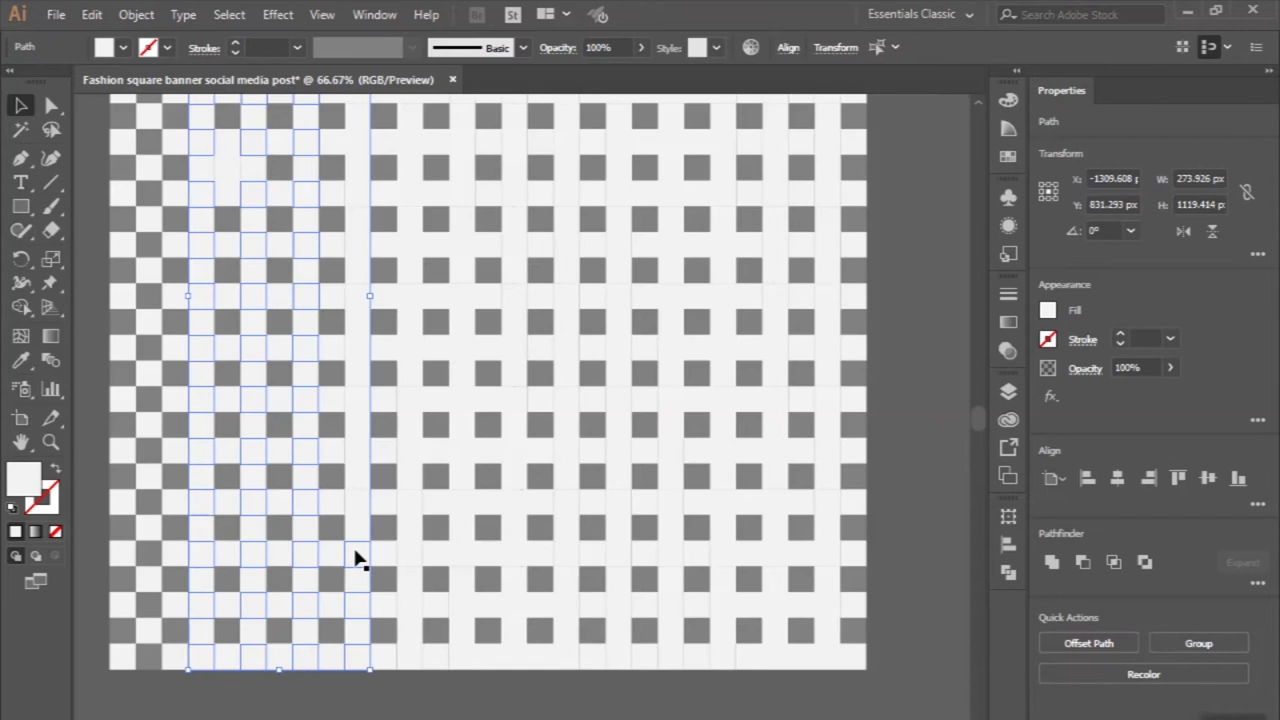
{"action": "left_click", "coordinate": [354, 497], "text": "shift"}
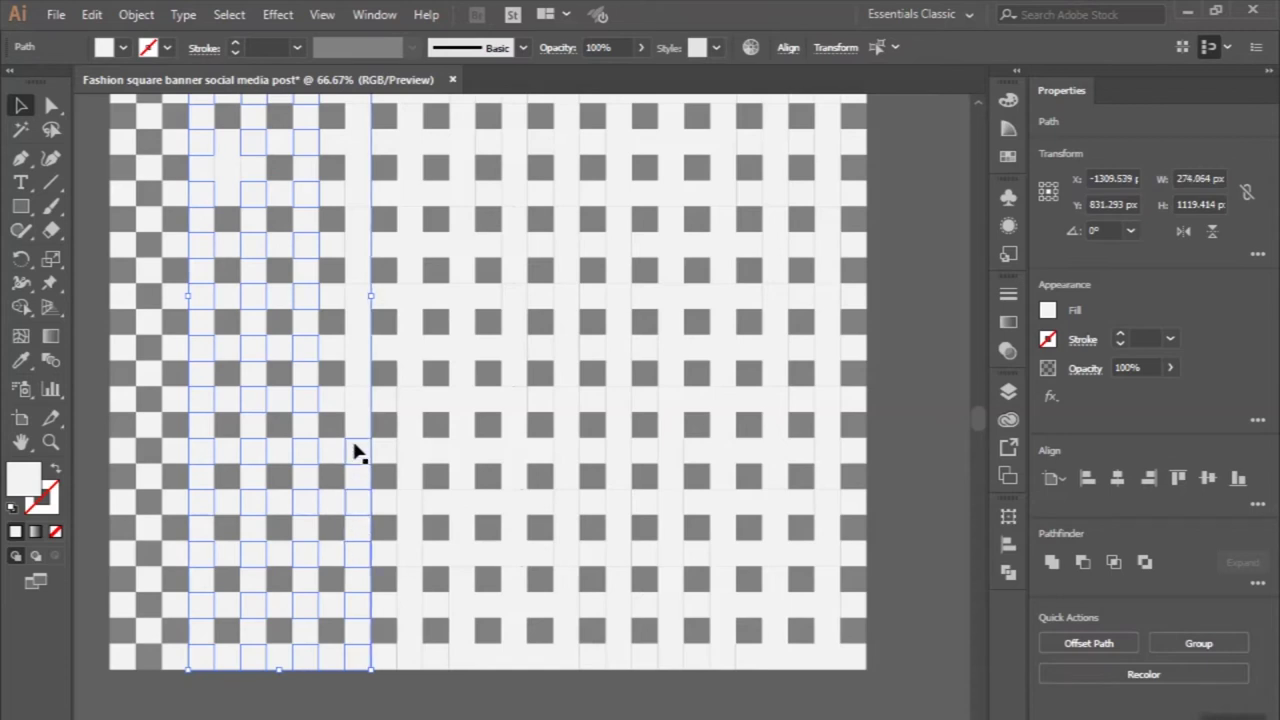
{"action": "left_click", "coordinate": [351, 370], "text": "shift"}
{"action": "left_click", "coordinate": [352, 245], "text": "shift"}
{"action": "left_click", "coordinate": [355, 205], "text": "shift"}
{"action": "left_click", "coordinate": [352, 165], "text": "shift"}
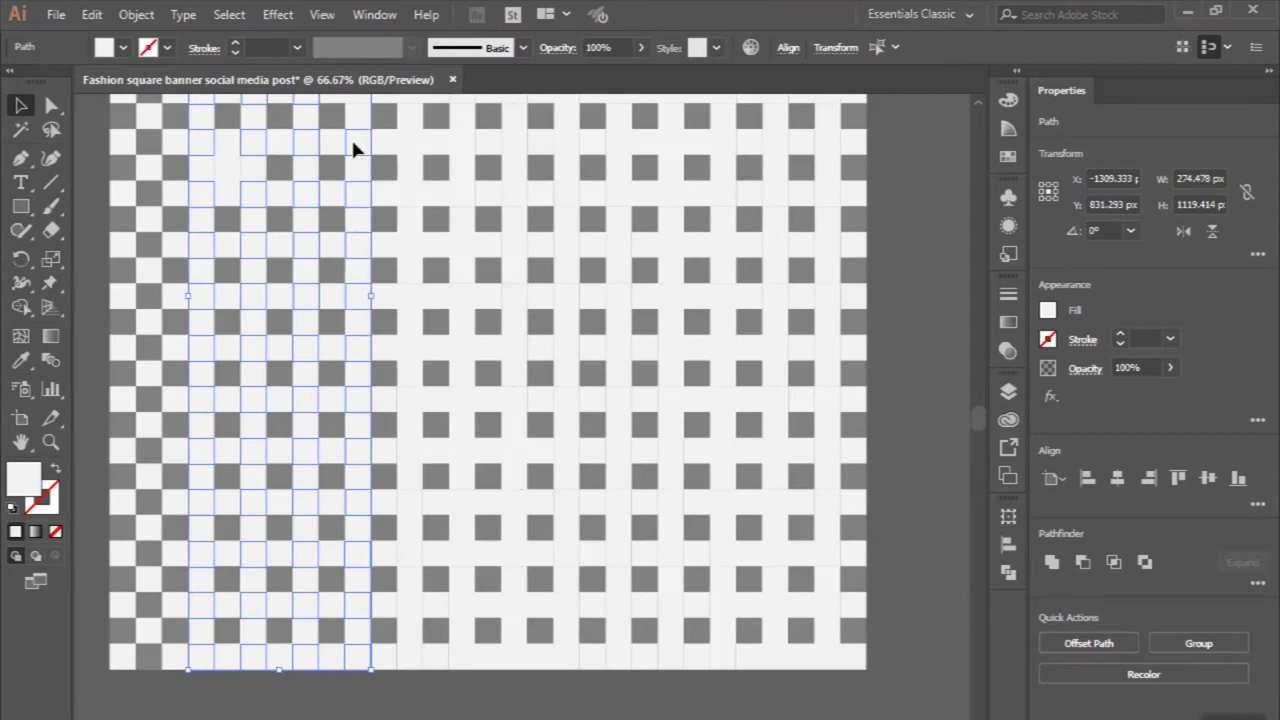
- Add the remaining thin pieces near the artboard top, plus another vertical strip
{"action": "scroll", "coordinate": [351, 137], "scroll_direction": "up", "scroll_amount": 5}
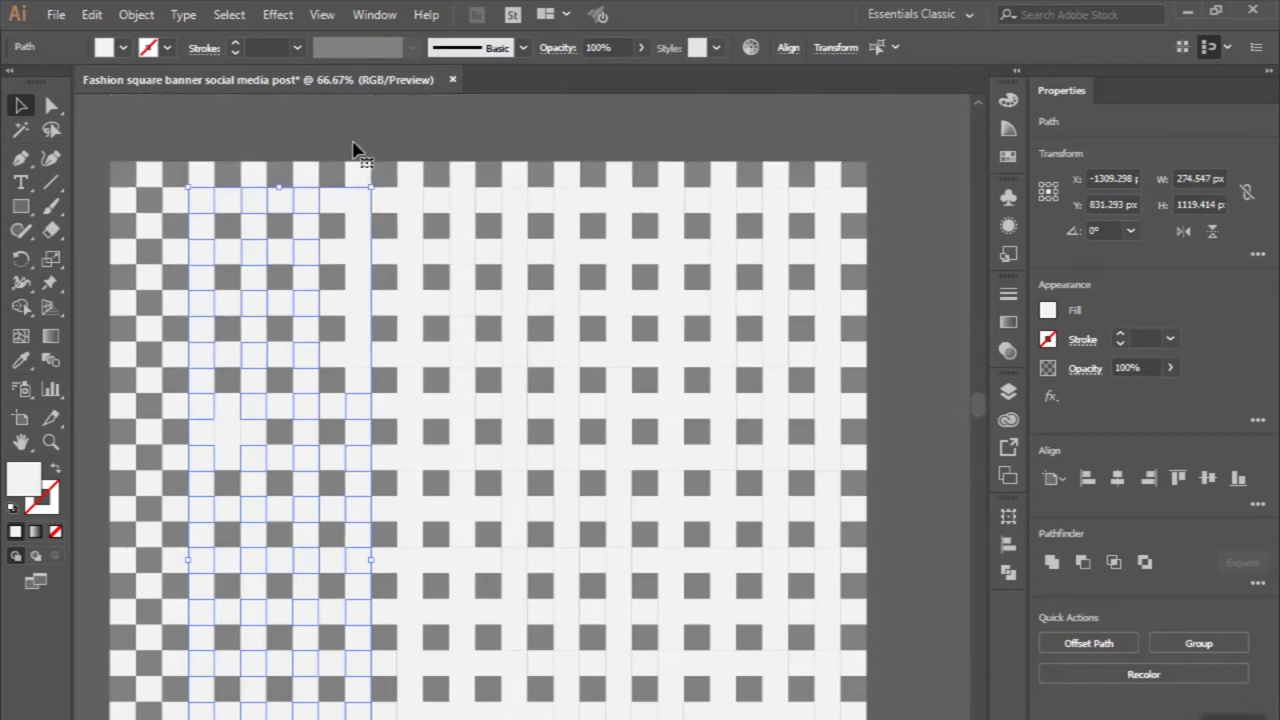
{"action": "left_click", "coordinate": [357, 347], "text": "shift"}
{"action": "left_click", "coordinate": [357, 249], "text": "shift"}
{"action": "left_click", "coordinate": [355, 208], "text": "shift"}
{"action": "left_click", "coordinate": [408, 200], "text": "shift"}
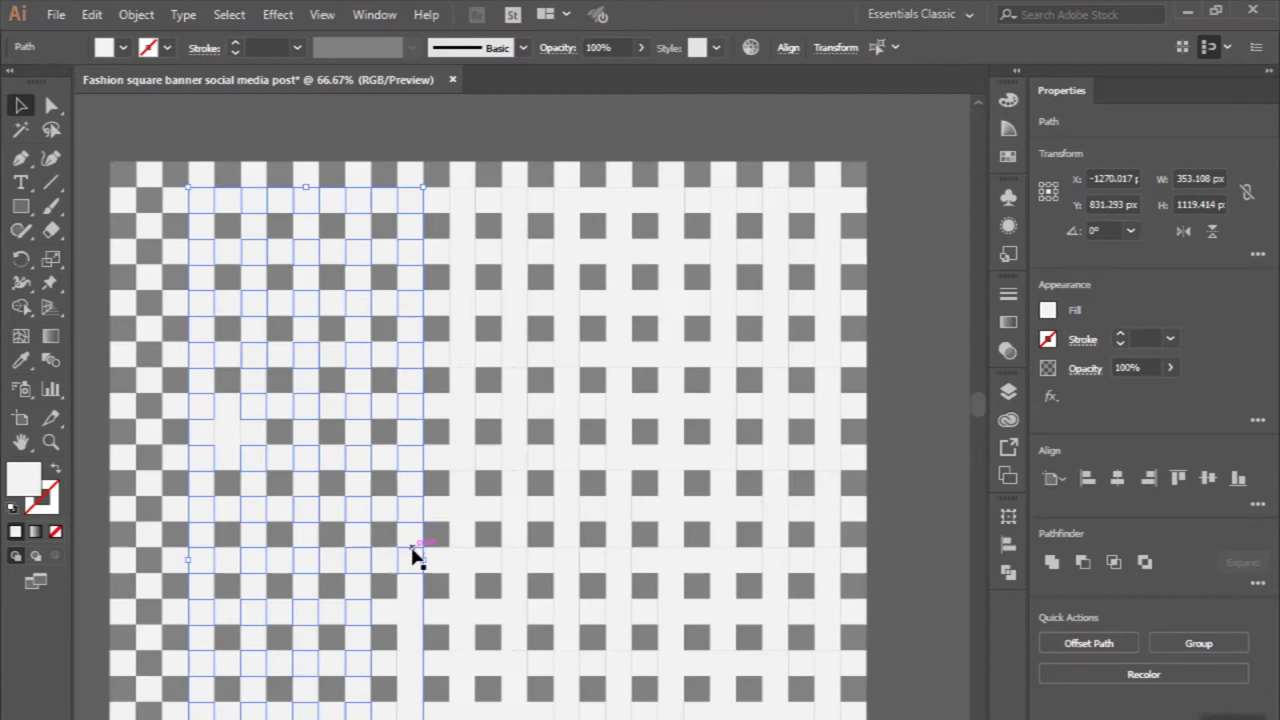
- Add the next vertical strip and its squares down the column to the selection
{"action": "scroll", "coordinate": [417, 553], "scroll_direction": "down", "scroll_amount": 3}
{"action": "scroll", "coordinate": [411, 550], "scroll_direction": "down", "scroll_amount": 2}
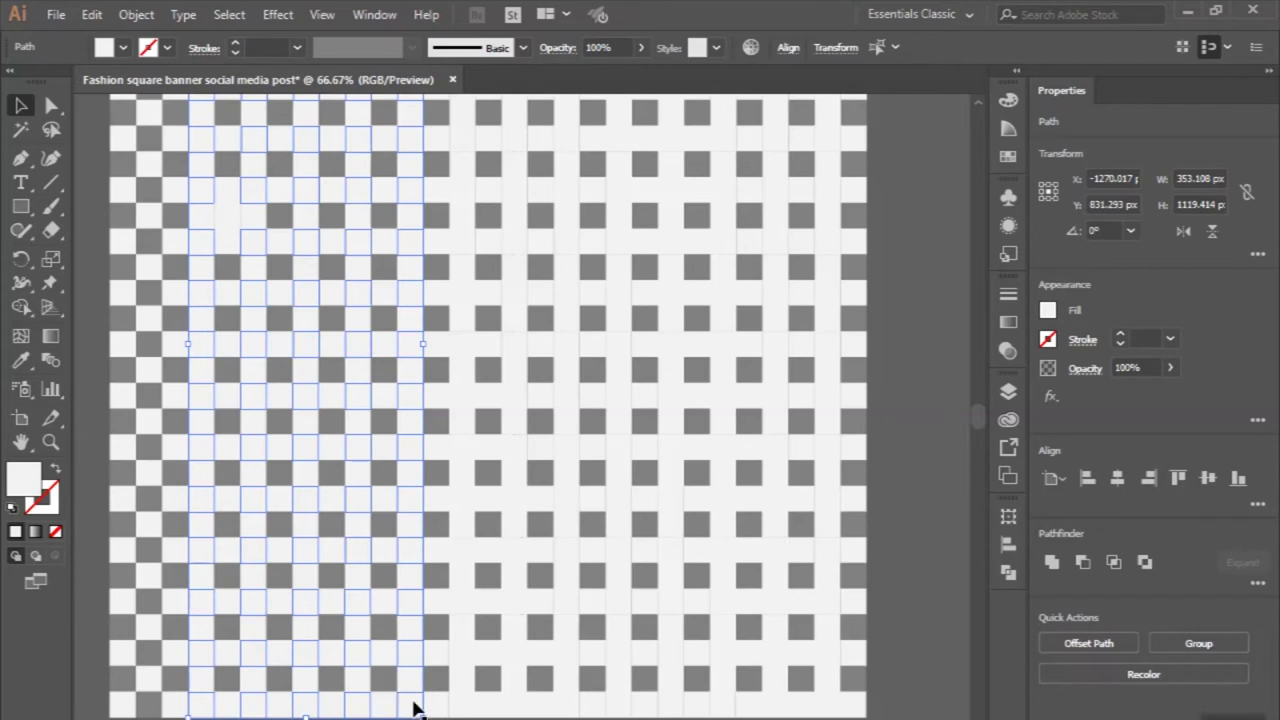
{"action": "left_click", "coordinate": [467, 706], "text": "shift"}
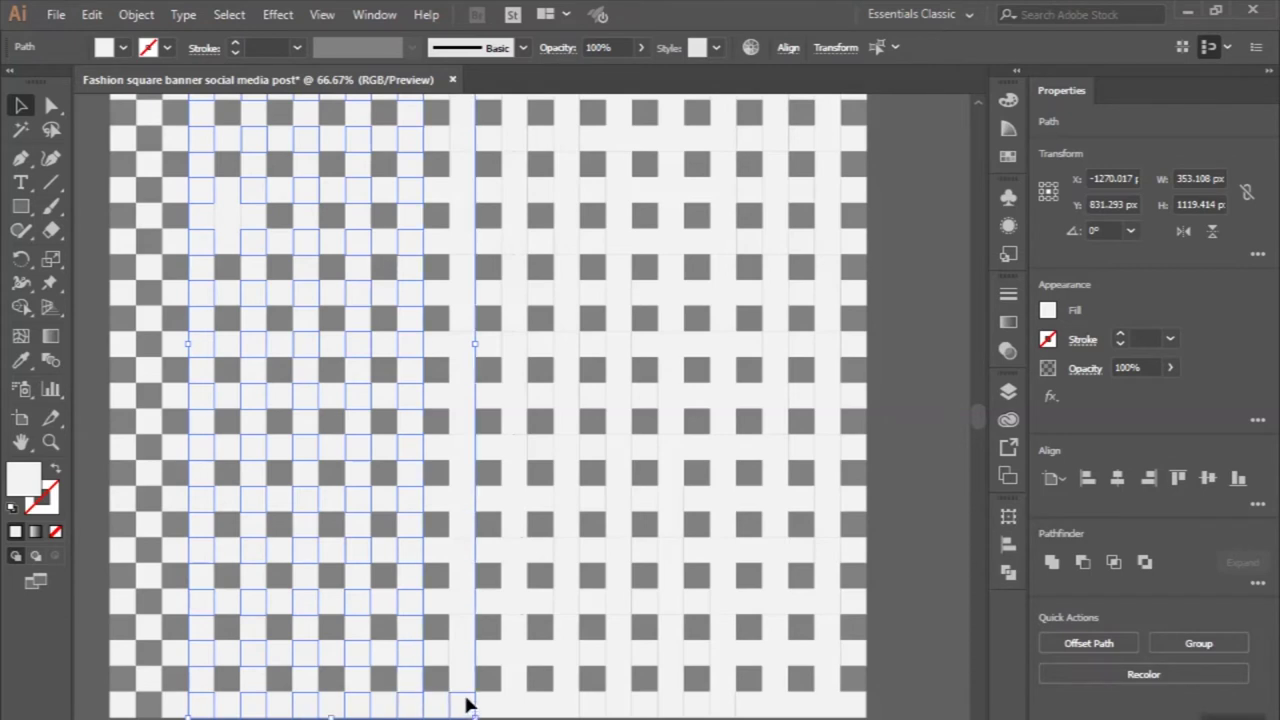
{"action": "left_click", "coordinate": [463, 601], "text": "shift"}
{"action": "left_click", "coordinate": [463, 562], "text": "shift"}
{"action": "left_click", "coordinate": [463, 540], "text": "shift"}
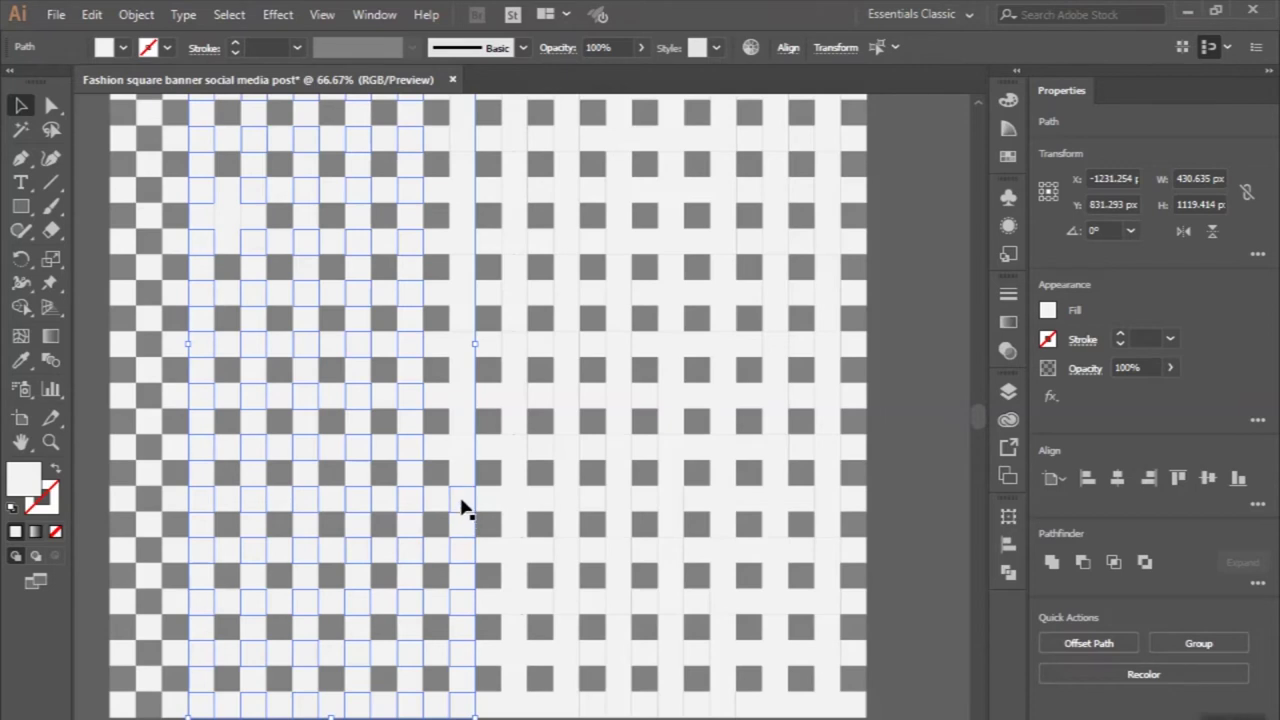
{"action": "left_click", "coordinate": [463, 450], "text": "shift"}
{"action": "left_click", "coordinate": [463, 390], "text": "shift"}
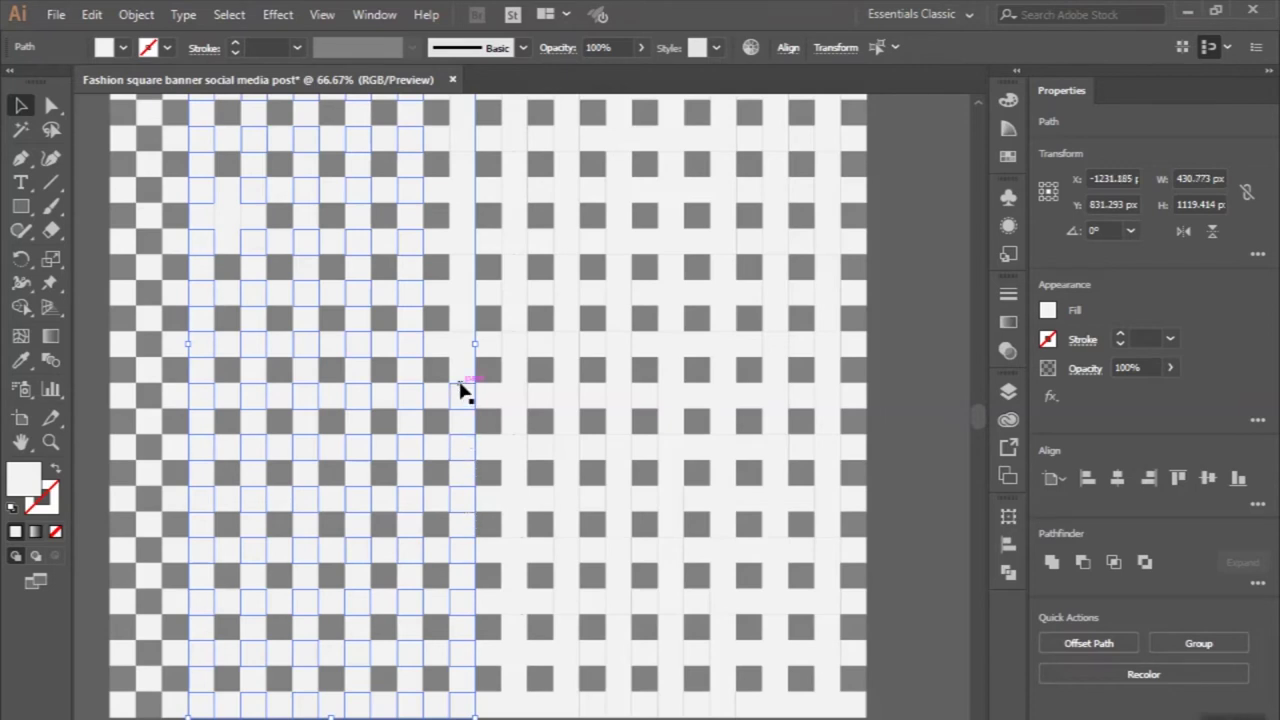
{"action": "left_click", "coordinate": [461, 348], "text": "shift"}
- Add the strip's remaining shapes and the next white vertical strip, reaching about 510 px wide
{"action": "scroll", "coordinate": [459, 300], "scroll_direction": "down", "scroll_amount": 5}
{"action": "left_click", "coordinate": [463, 277], "text": "shift"}
{"action": "scroll", "coordinate": [461, 271], "scroll_direction": "up", "scroll_amount": 10}
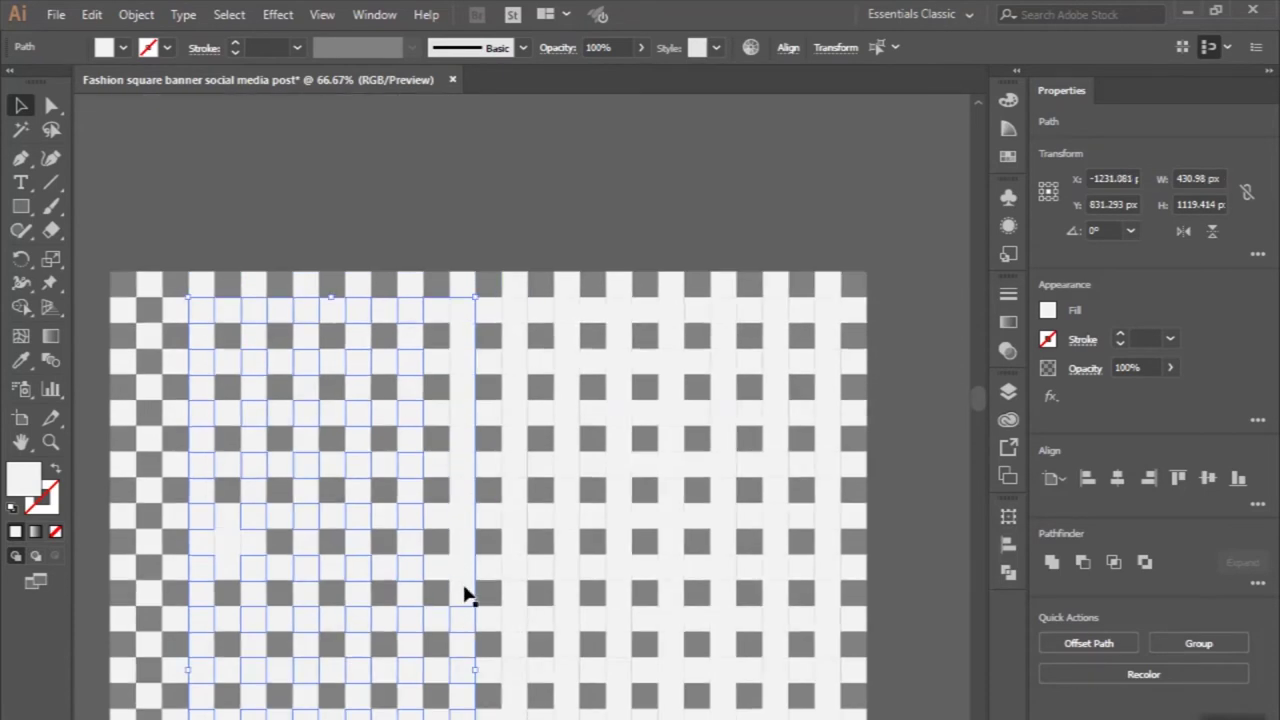
{"action": "left_click", "coordinate": [460, 513], "text": "shift"}
{"action": "left_click", "coordinate": [460, 465], "text": "shift"}
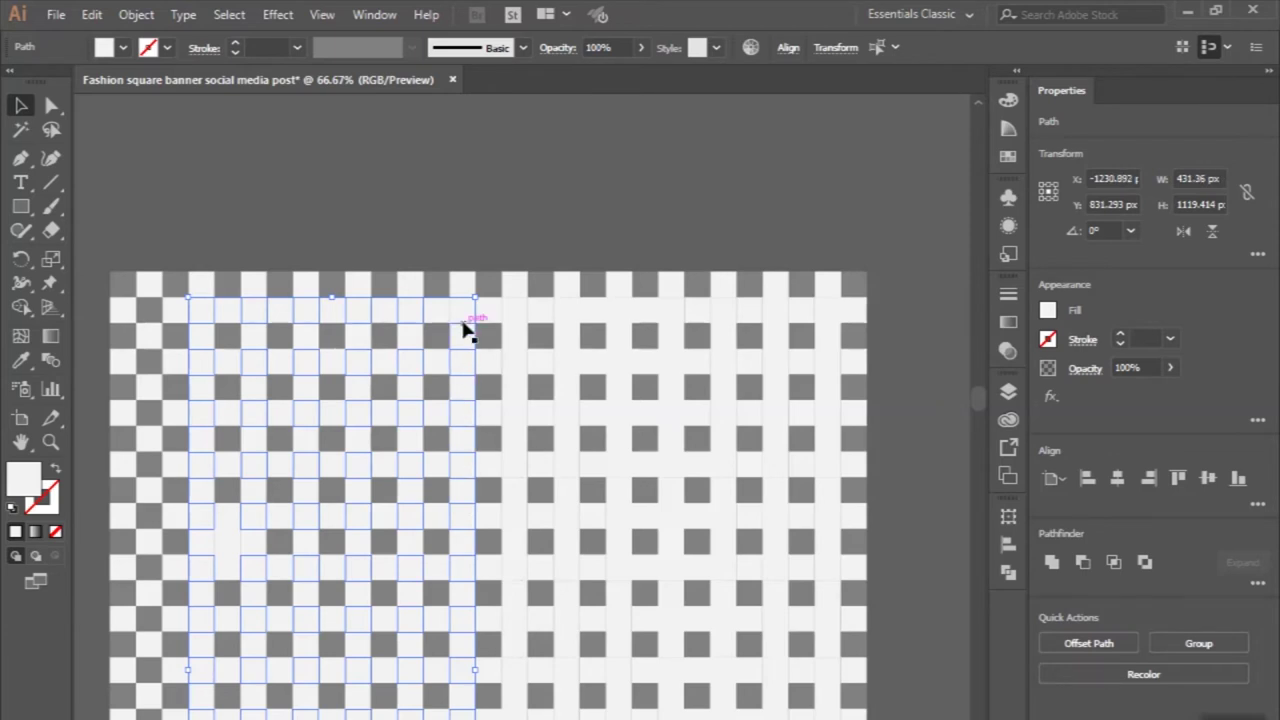
{"action": "left_click", "coordinate": [514, 314], "text": "shift"}
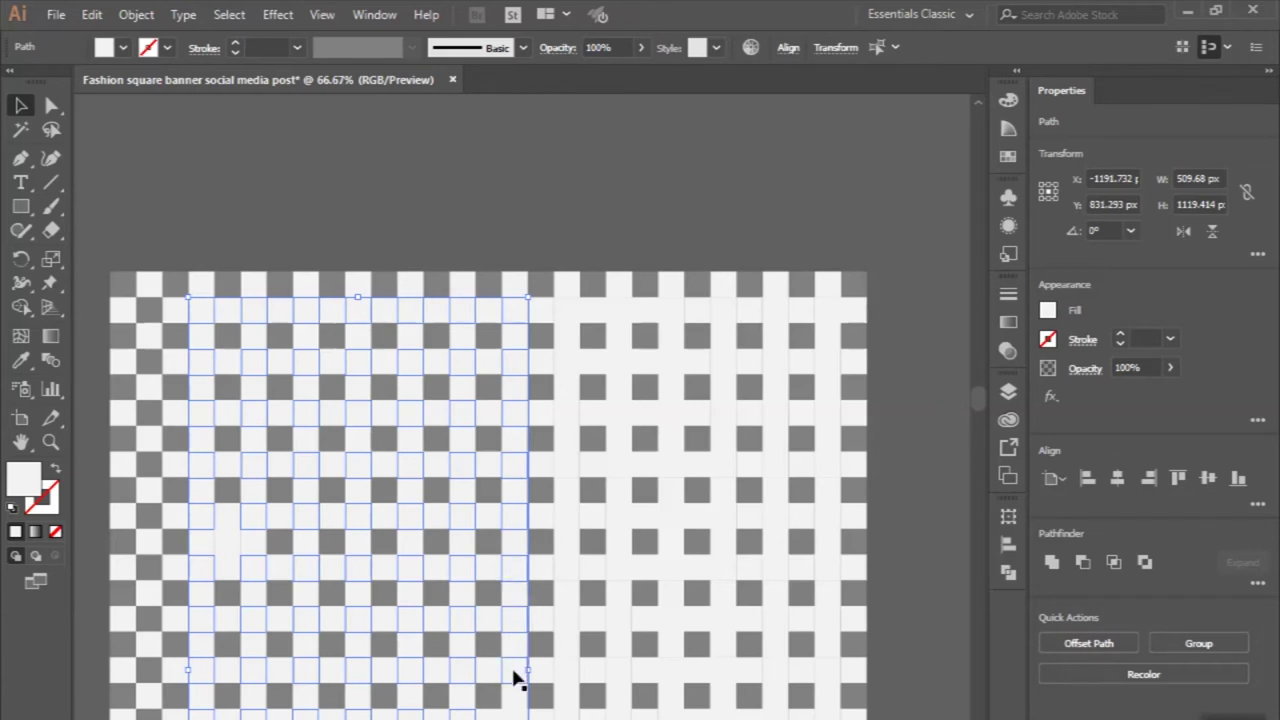
- Add the next white strip and its thin edge pieces to the selected block
{"action": "scroll", "coordinate": [513, 678], "scroll_direction": "down", "scroll_amount": 1}
{"action": "scroll", "coordinate": [513, 678], "scroll_direction": "down", "scroll_amount": 2}
{"action": "scroll", "coordinate": [513, 678], "scroll_direction": "down", "scroll_amount": 2}
{"action": "scroll", "coordinate": [513, 678], "scroll_direction": "down", "scroll_amount": 2}
{"action": "scroll", "coordinate": [513, 678], "scroll_direction": "down", "scroll_amount": 1}
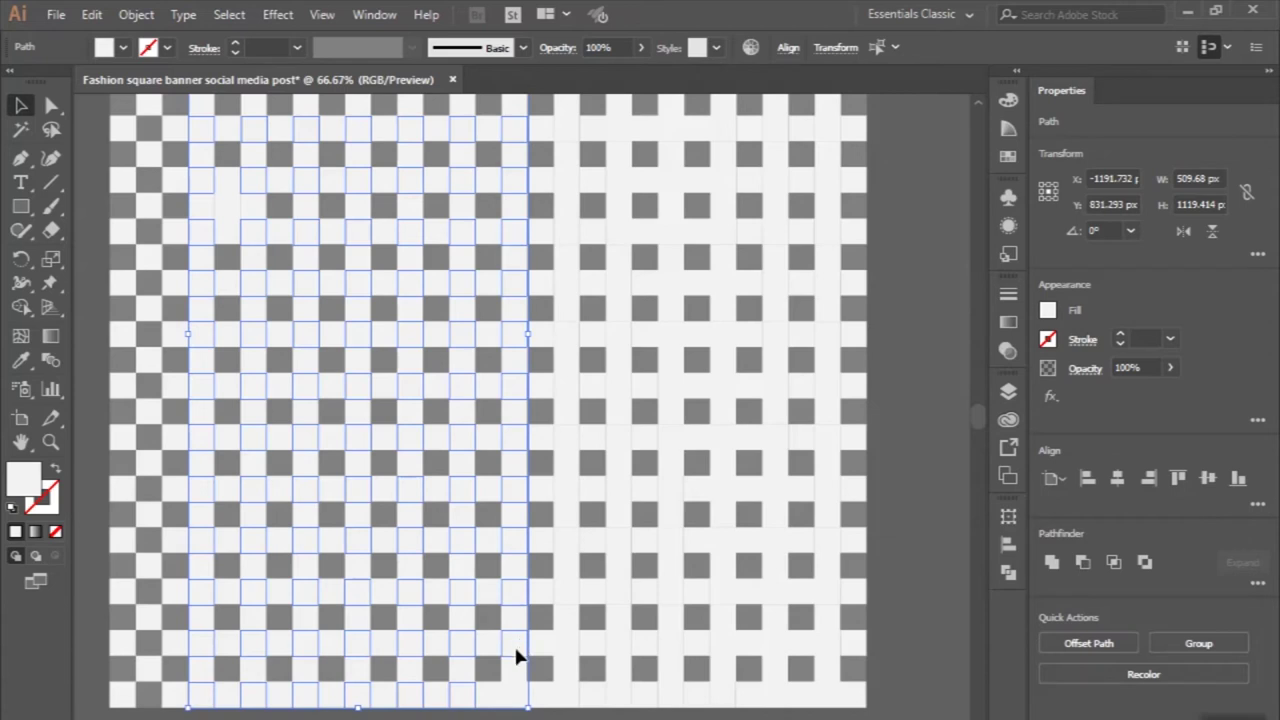
{"action": "left_click_drag", "start_coordinate": [568, 700], "coordinate": [569, 686]}
{"action": "left_click_drag", "start_coordinate": [565, 589], "coordinate": [566, 134]}
{"action": "scroll", "coordinate": [568, 143], "scroll_direction": "up", "scroll_amount": 1}
{"action": "scroll", "coordinate": [566, 140], "scroll_direction": "up", "scroll_amount": 1}
{"action": "scroll", "coordinate": [566, 140], "scroll_direction": "up", "scroll_amount": 1}
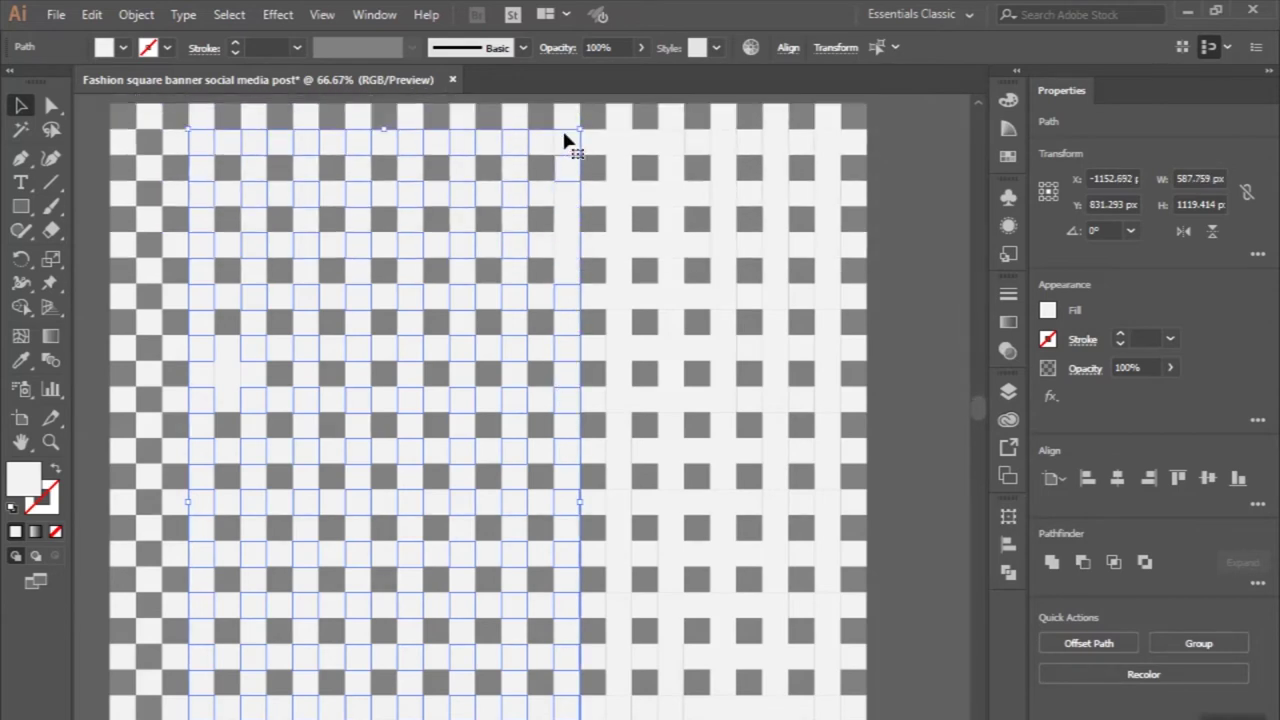
{"action": "scroll", "coordinate": [566, 140], "scroll_direction": "up", "scroll_amount": 1}
{"action": "mouse_move", "coordinate": [572, 283]}
{"action": "left_mouse_down"}
{"action": "mouse_move", "coordinate": [571, 294]}
{"action": "mouse_move", "coordinate": [572, 225]}
{"action": "mouse_move", "coordinate": [623, 197]}
{"action": "left_mouse_up"}
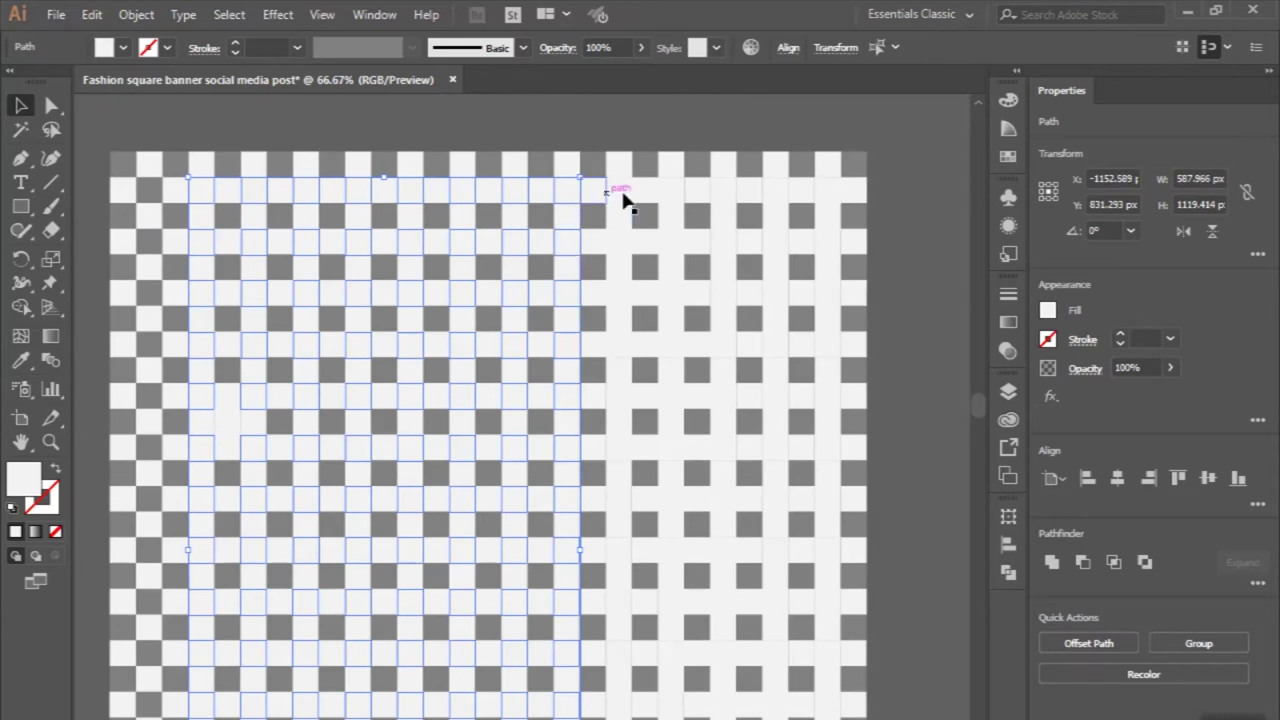
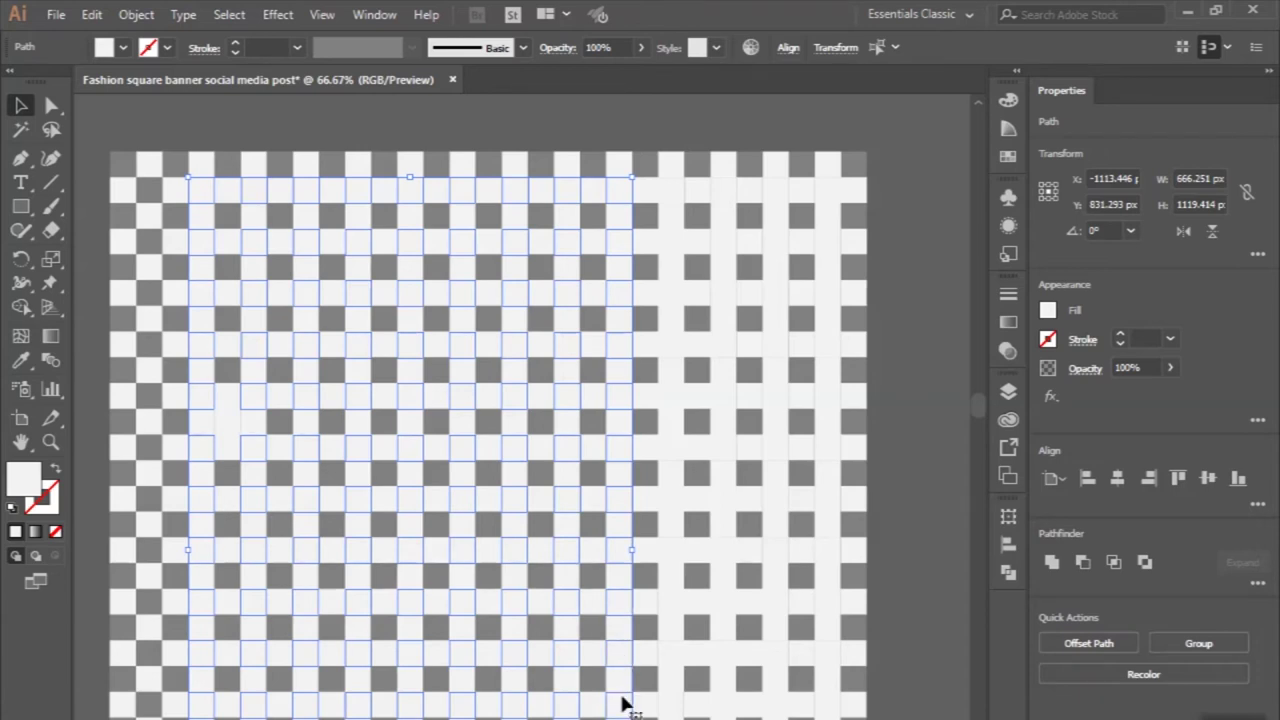
- Shift-click every square in the next right-hand column to add them to the selection
{"action": "scroll", "coordinate": [625, 703], "scroll_direction": "down", "scroll_amount": 3}
{"action": "scroll", "coordinate": [624, 698], "scroll_direction": "down", "scroll_amount": 2}
{"action": "scroll", "coordinate": [623, 697], "scroll_direction": "down", "scroll_amount": 2}
{"action": "scroll", "coordinate": [623, 697], "scroll_direction": "down", "scroll_amount": 3}
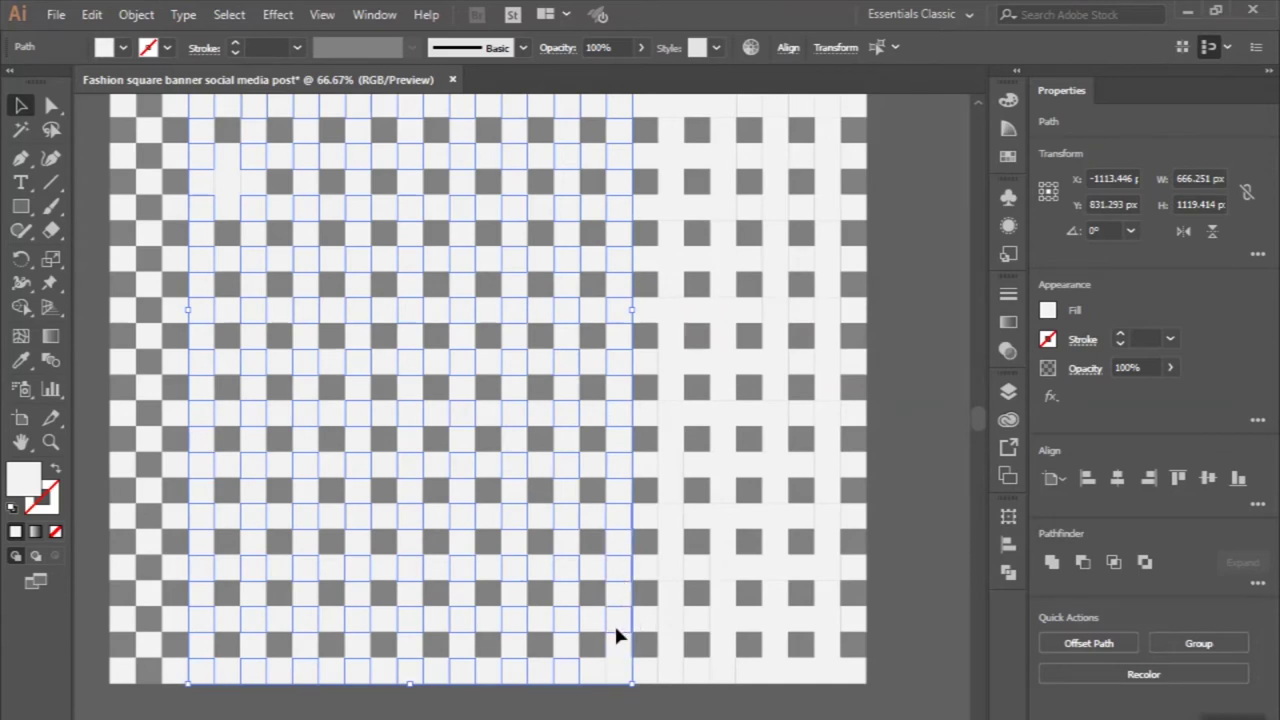
{"action": "left_click", "coordinate": [674, 632], "text": "shift"}
{"action": "left_click", "coordinate": [672, 584], "text": "shift"}
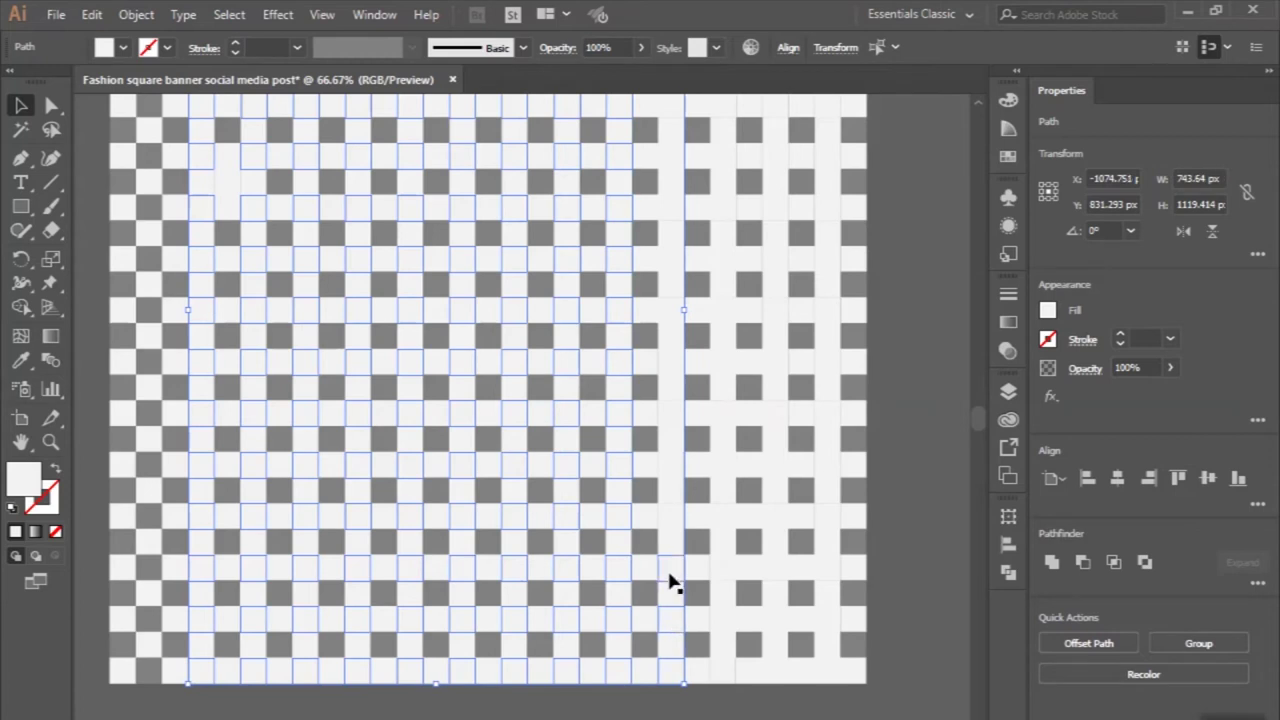
{"action": "left_click", "coordinate": [667, 524], "text": "shift"}
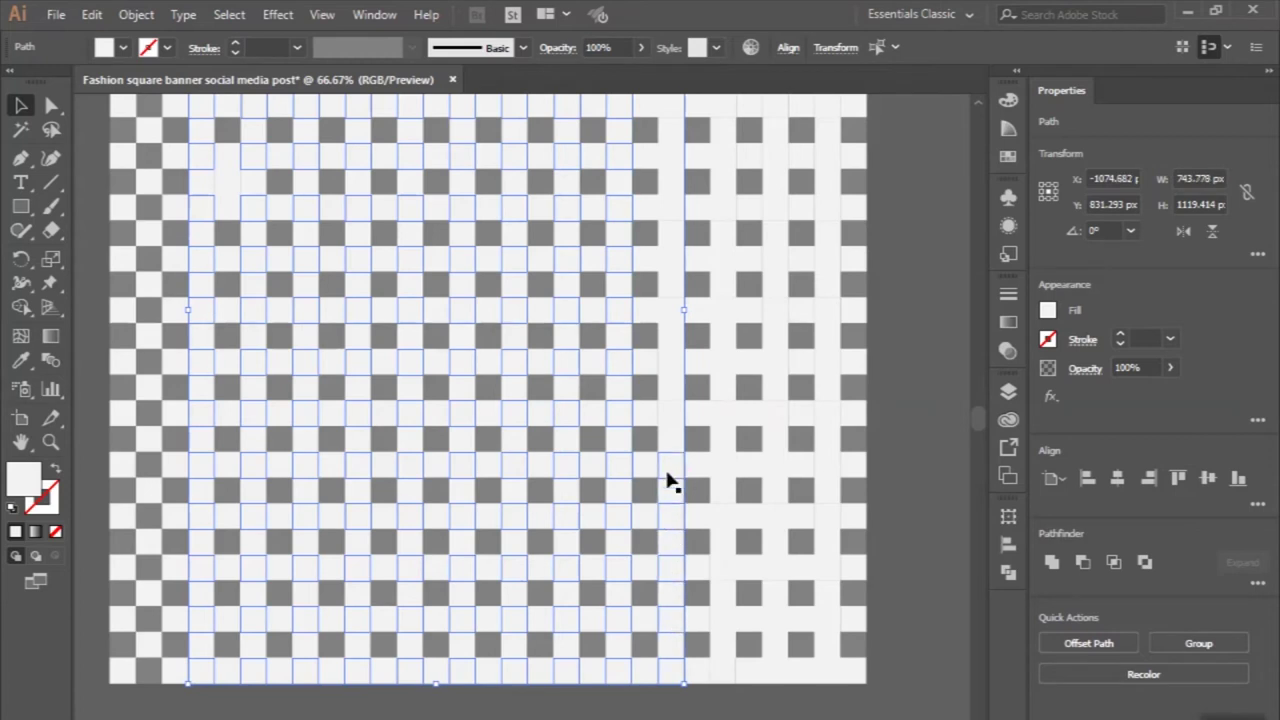
{"action": "left_click", "coordinate": [668, 428], "text": "shift"}
{"action": "left_click", "coordinate": [667, 312], "text": "shift"}
{"action": "left_click", "coordinate": [671, 278], "text": "shift"}
{"action": "left_click", "coordinate": [670, 220], "text": "shift"}
{"action": "left_click", "coordinate": [670, 180], "text": "shift"}
{"action": "left_click", "coordinate": [672, 121], "text": "shift"}
{"action": "left_click", "coordinate": [678, 162], "text": "shift"}
{"action": "scroll", "coordinate": [688, 206], "scroll_direction": "up", "scroll_amount": 3}
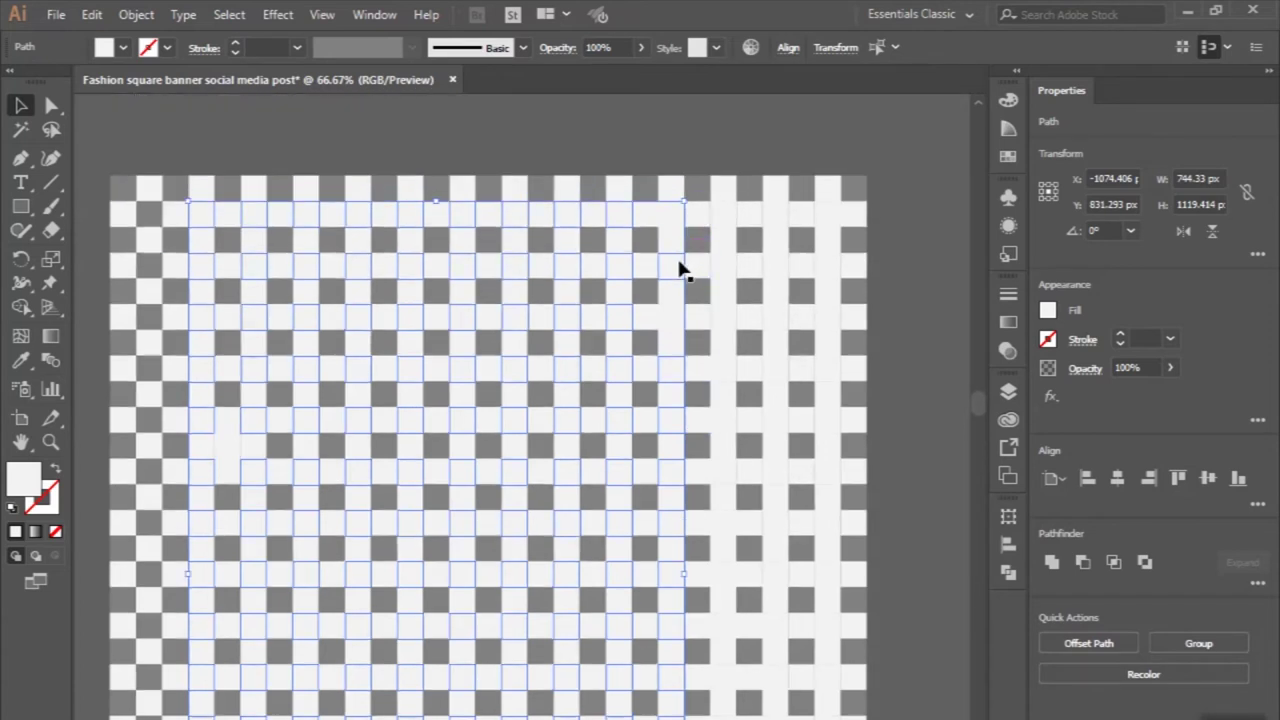
{"action": "left_click", "coordinate": [670, 230], "text": "shift"}
- Add the white column strip beside them to the selection
{"action": "left_click", "coordinate": [720, 220], "text": "shift"}
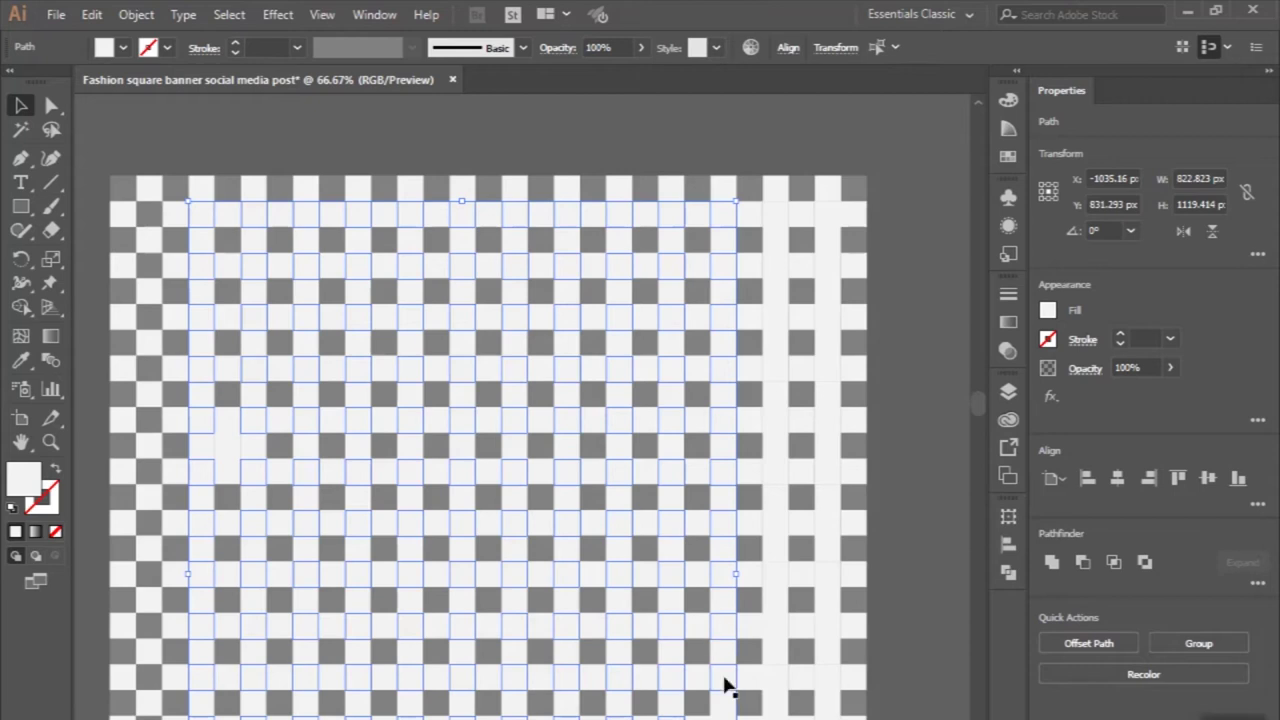
{"action": "scroll", "coordinate": [727, 686], "scroll_direction": "down", "scroll_amount": 3}
{"action": "scroll", "coordinate": [727, 686], "scroll_direction": "down", "scroll_amount": 2}
{"action": "scroll", "coordinate": [727, 686], "scroll_direction": "down", "scroll_amount": 3}
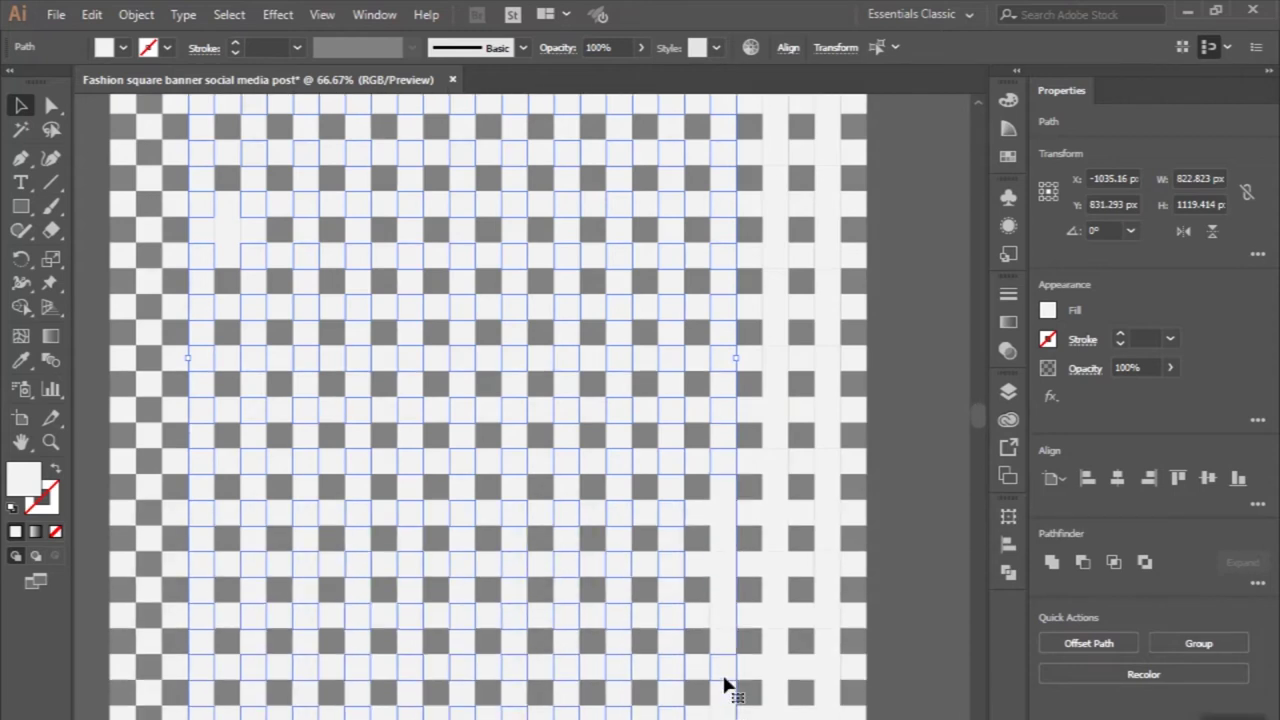
- Add each square of the following right-hand column to the selection
{"action": "scroll", "coordinate": [727, 686], "scroll_direction": "down", "scroll_amount": 2}
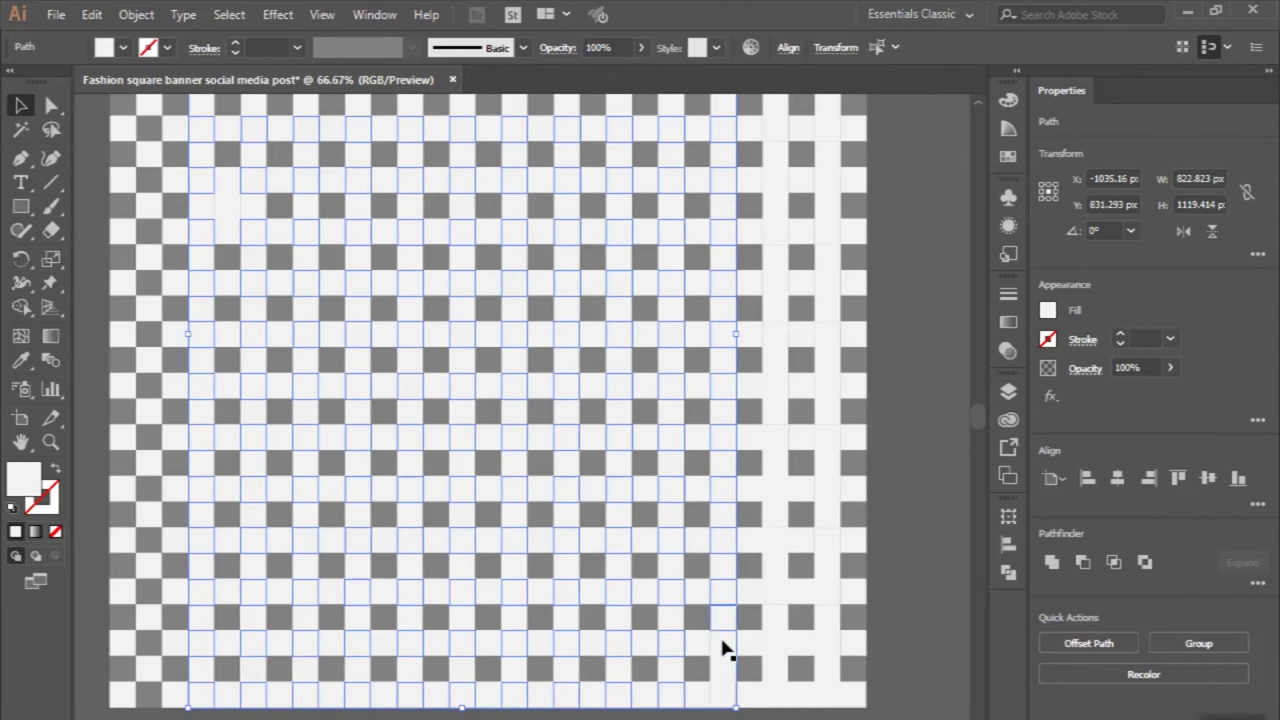
{"action": "left_click", "coordinate": [772, 705], "text": "shift"}
{"action": "left_click", "coordinate": [780, 602], "text": "shift"}
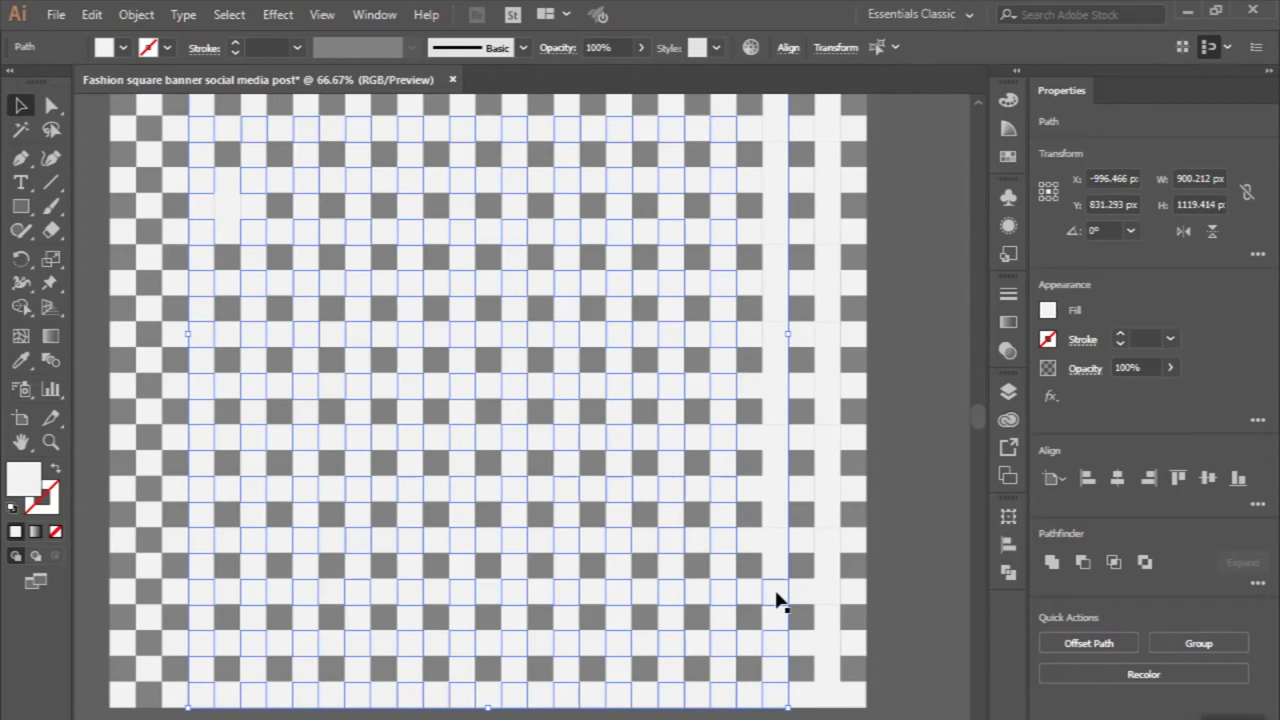
{"action": "left_click", "coordinate": [773, 552], "text": "shift"}
{"action": "left_click", "coordinate": [773, 489], "text": "shift"}
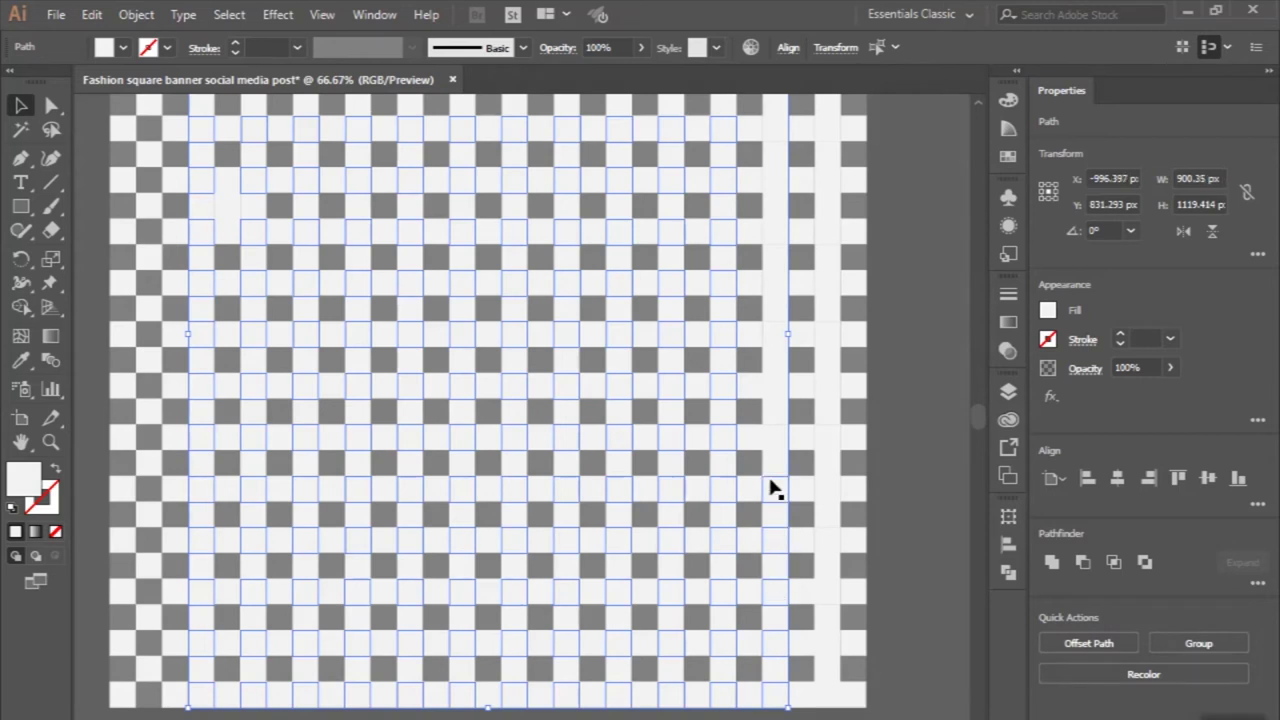
{"action": "left_click", "coordinate": [775, 443], "text": "shift"}
{"action": "left_click", "coordinate": [773, 388], "text": "shift"}
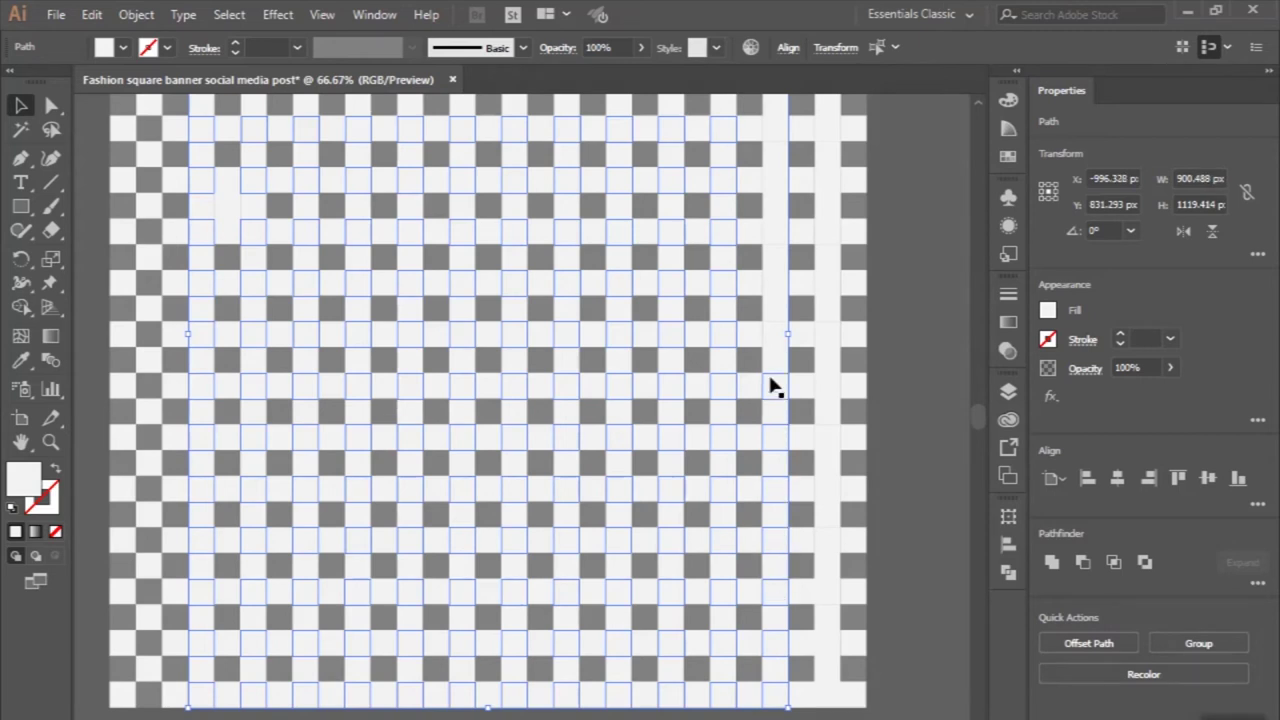
{"action": "left_click", "coordinate": [772, 330], "text": "shift"}
{"action": "left_click", "coordinate": [773, 270], "text": "shift"}
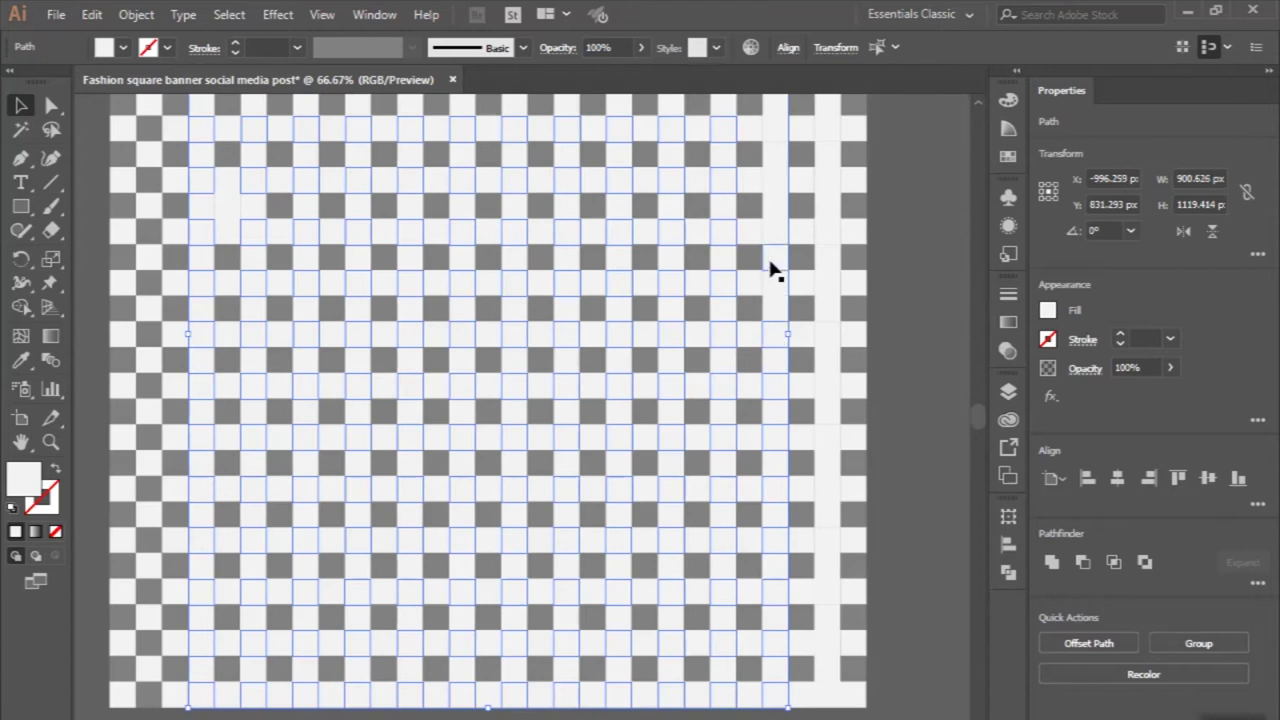
{"action": "left_click", "coordinate": [773, 208], "text": "shift"}
{"action": "left_click", "coordinate": [774, 242], "text": "shift"}
{"action": "left_click", "coordinate": [776, 184], "text": "shift"}
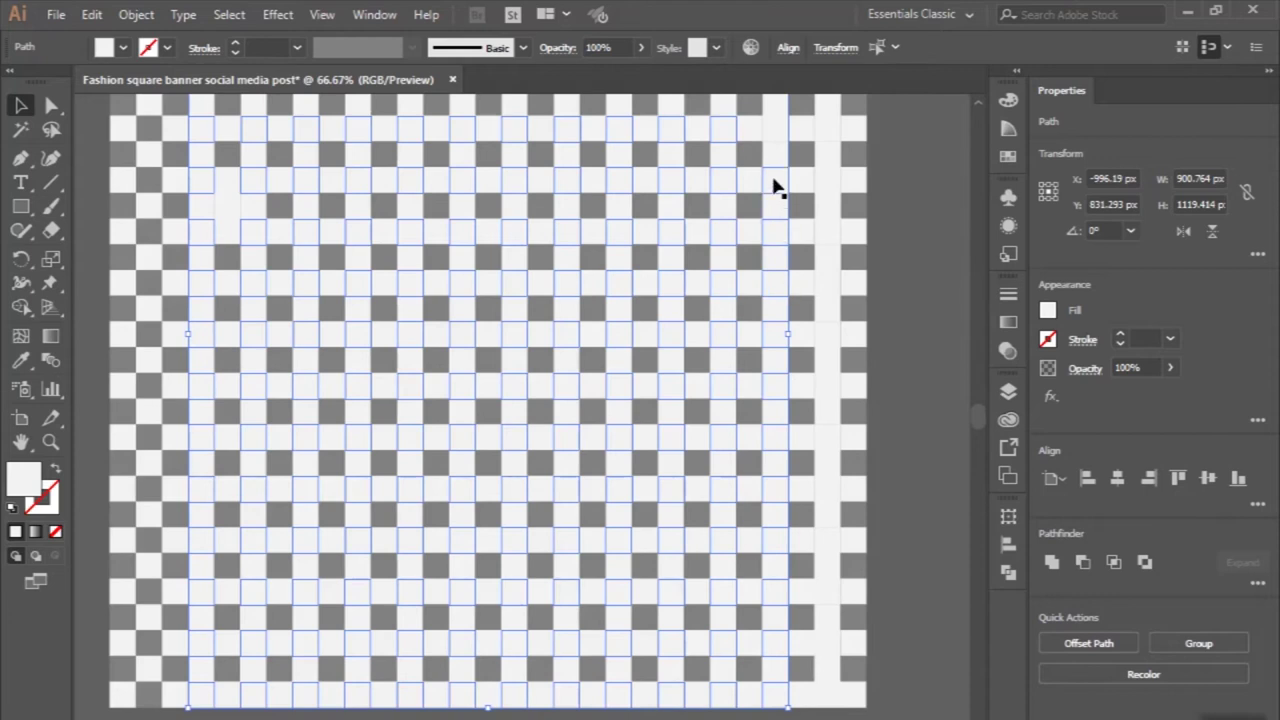
{"action": "left_click", "coordinate": [776, 130], "text": "shift"}
{"action": "scroll", "coordinate": [771, 126], "scroll_direction": "up", "scroll_amount": 3}
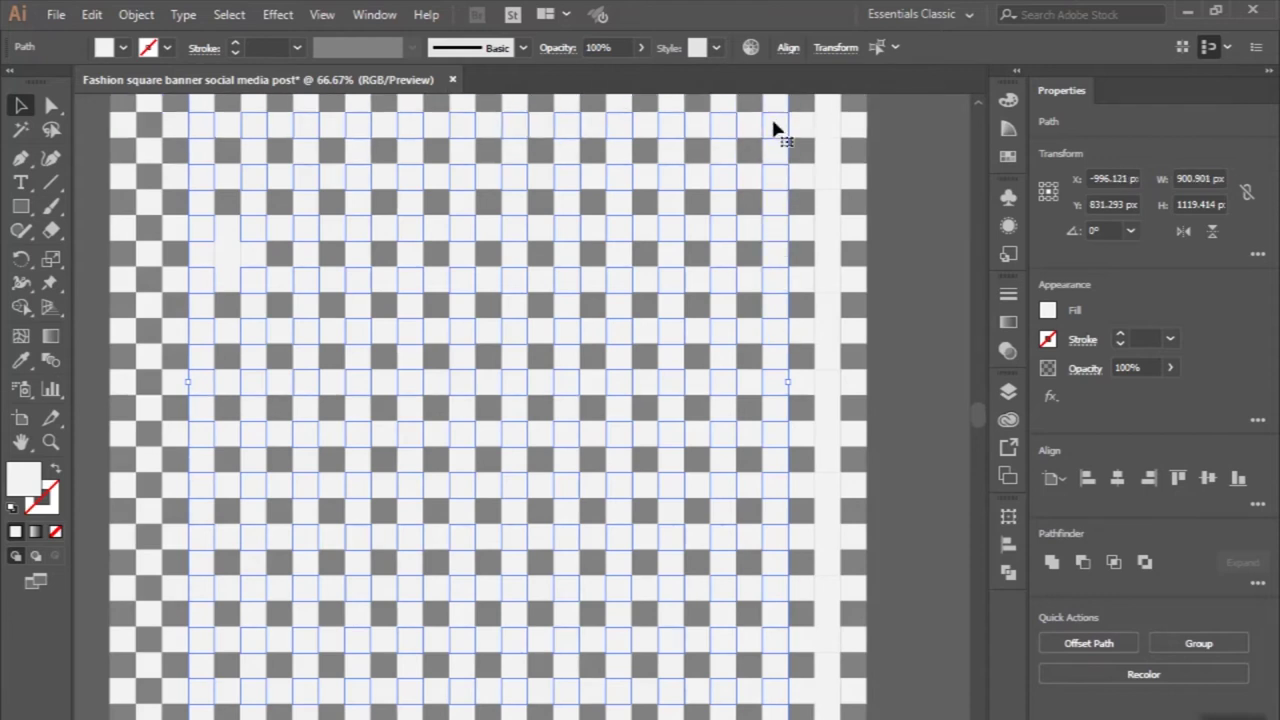
{"action": "left_click", "coordinate": [776, 190], "text": "shift"}
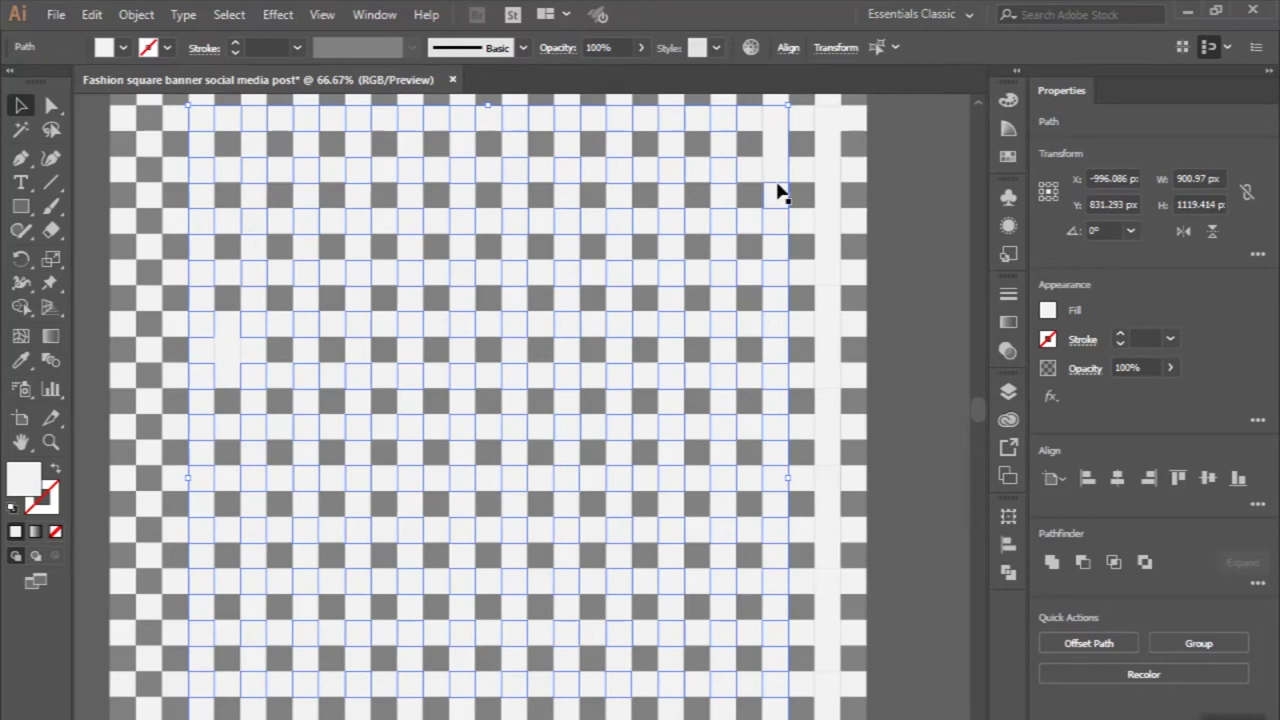
{"action": "left_click", "coordinate": [776, 152], "text": "shift"}
{"action": "left_click", "coordinate": [777, 123], "text": "shift"}
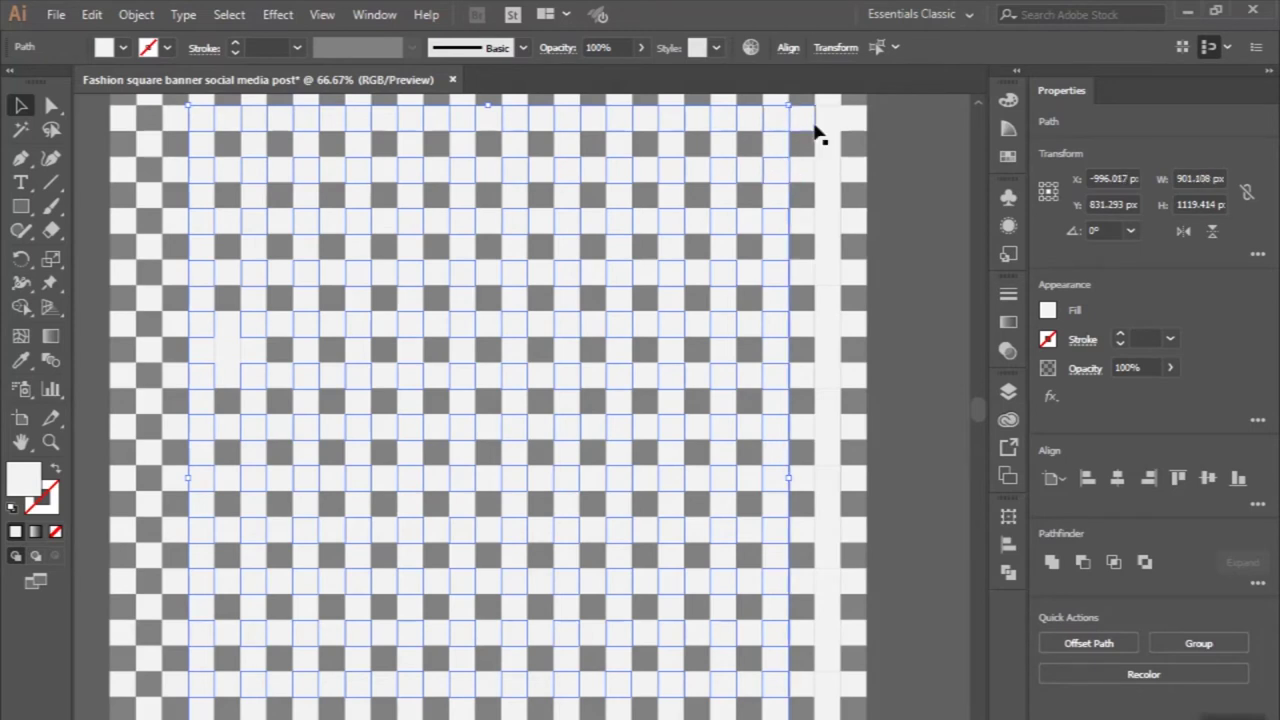
{"action": "scroll", "coordinate": [849, 134], "scroll_direction": "up", "scroll_amount": 1}
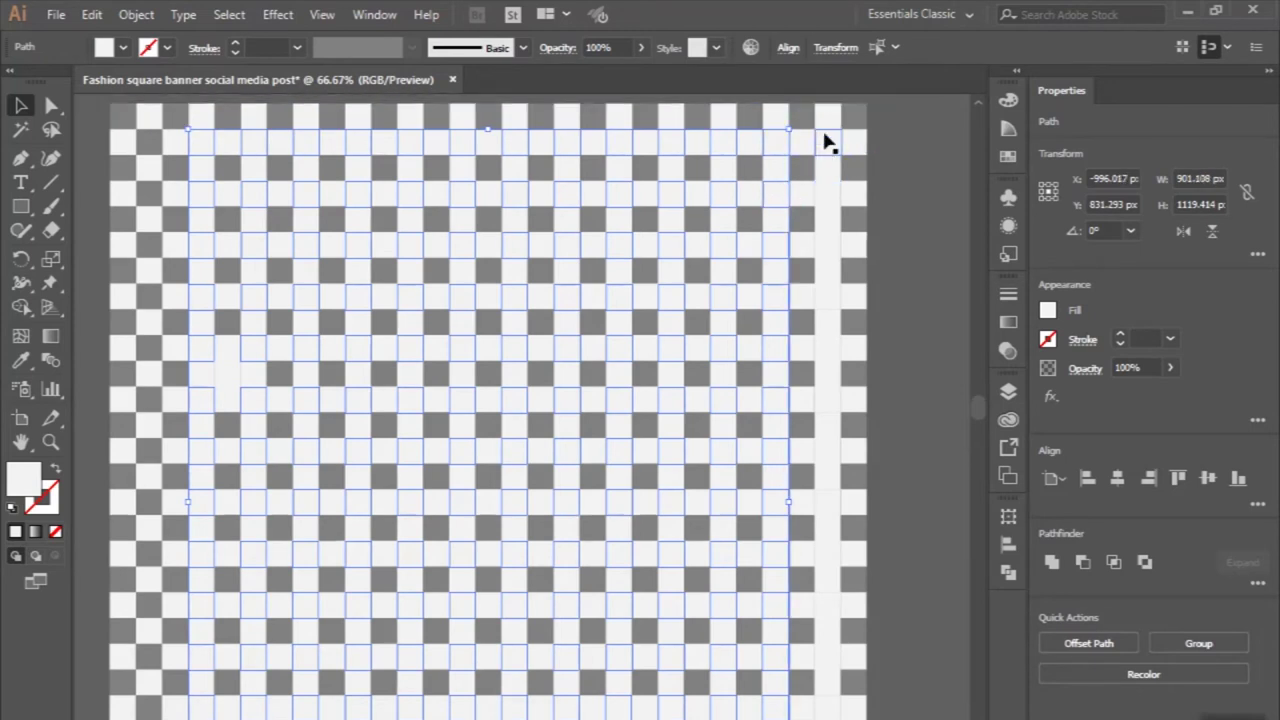
- Add the light column strip so the selection reaches 979.394 px wide
{"action": "left_click", "coordinate": [825, 148], "text": "shift"}
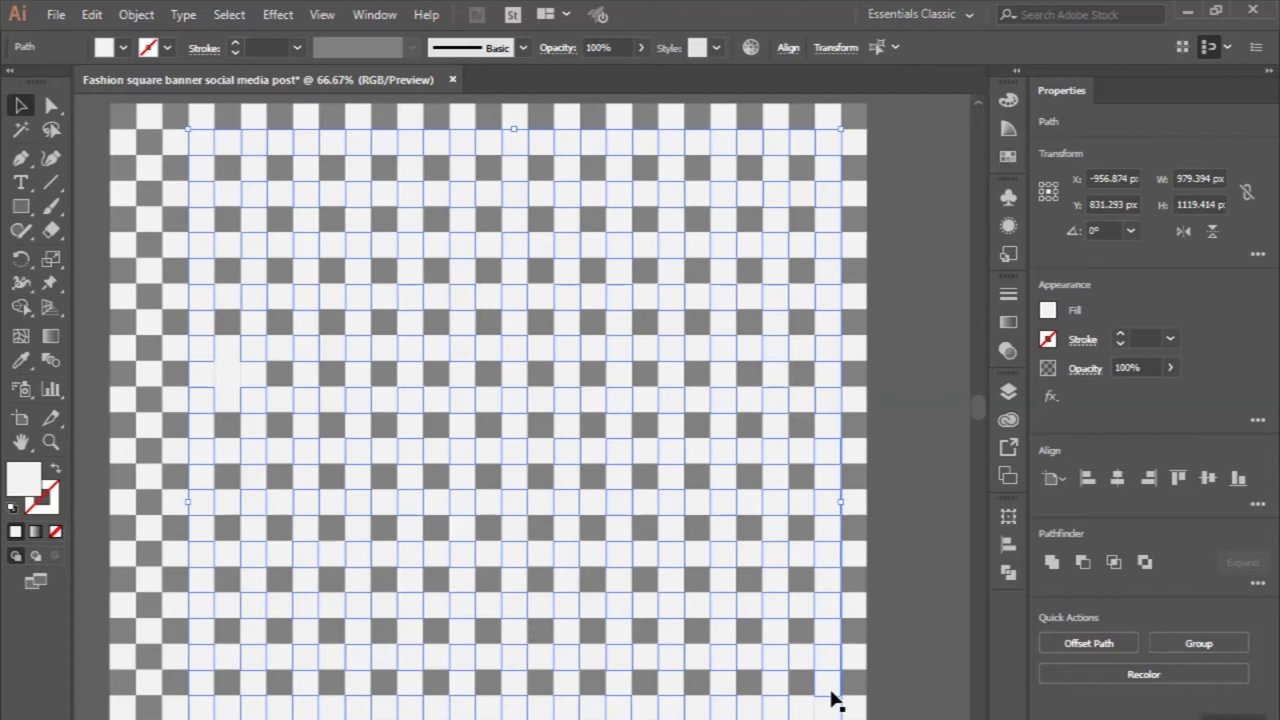
{"action": "scroll", "coordinate": [833, 708], "scroll_direction": "down", "scroll_amount": 2}
{"action": "scroll", "coordinate": [832, 700], "scroll_direction": "down", "scroll_amount": 2}
{"action": "scroll", "coordinate": [830, 690], "scroll_direction": "down", "scroll_amount": 2}
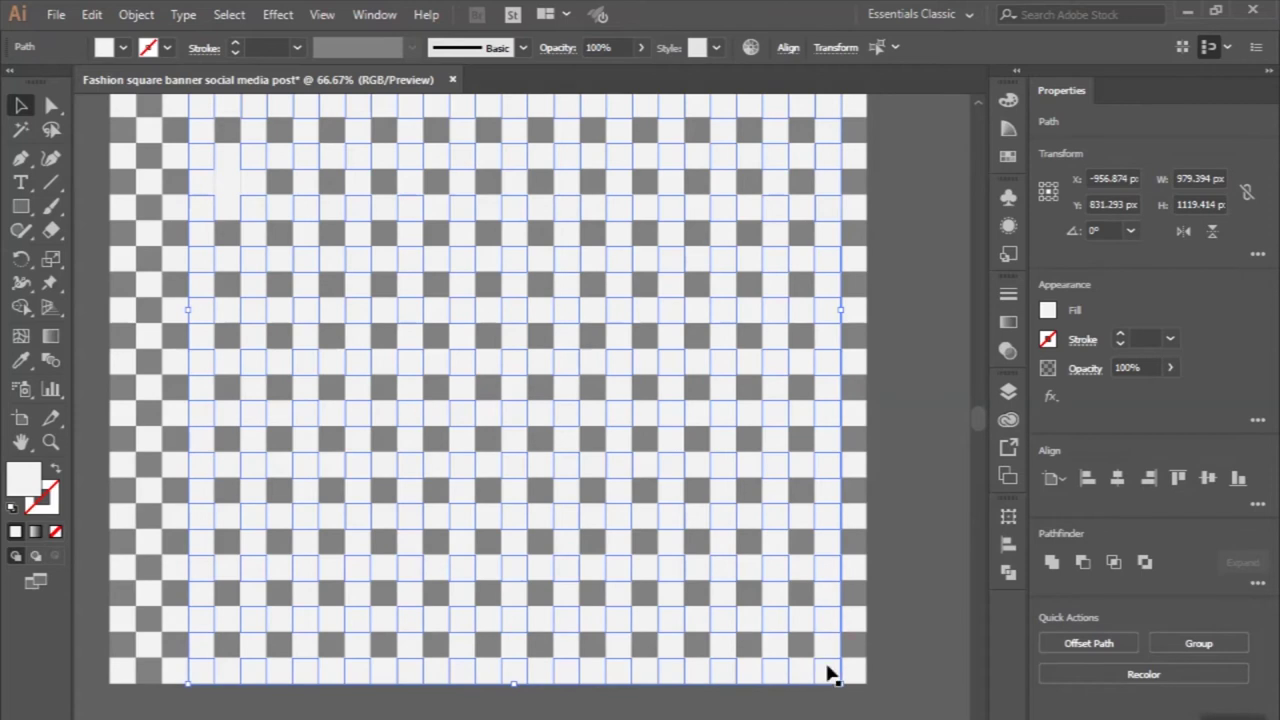
- Eyedropper the pattern's grey onto the selected squares and the stray top-left square
{"action": "left_click", "coordinate": [20, 360]}
{"action": "left_click", "coordinate": [150, 352]}
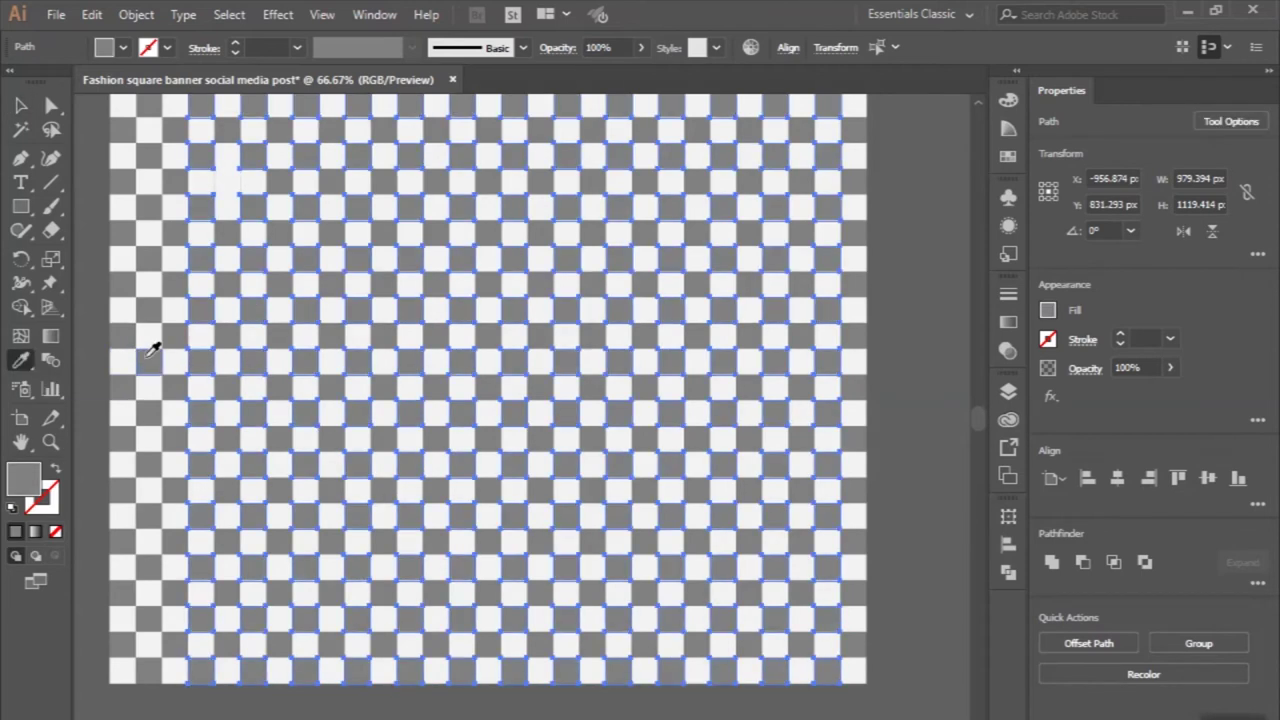
{"action": "key", "text": "v"}
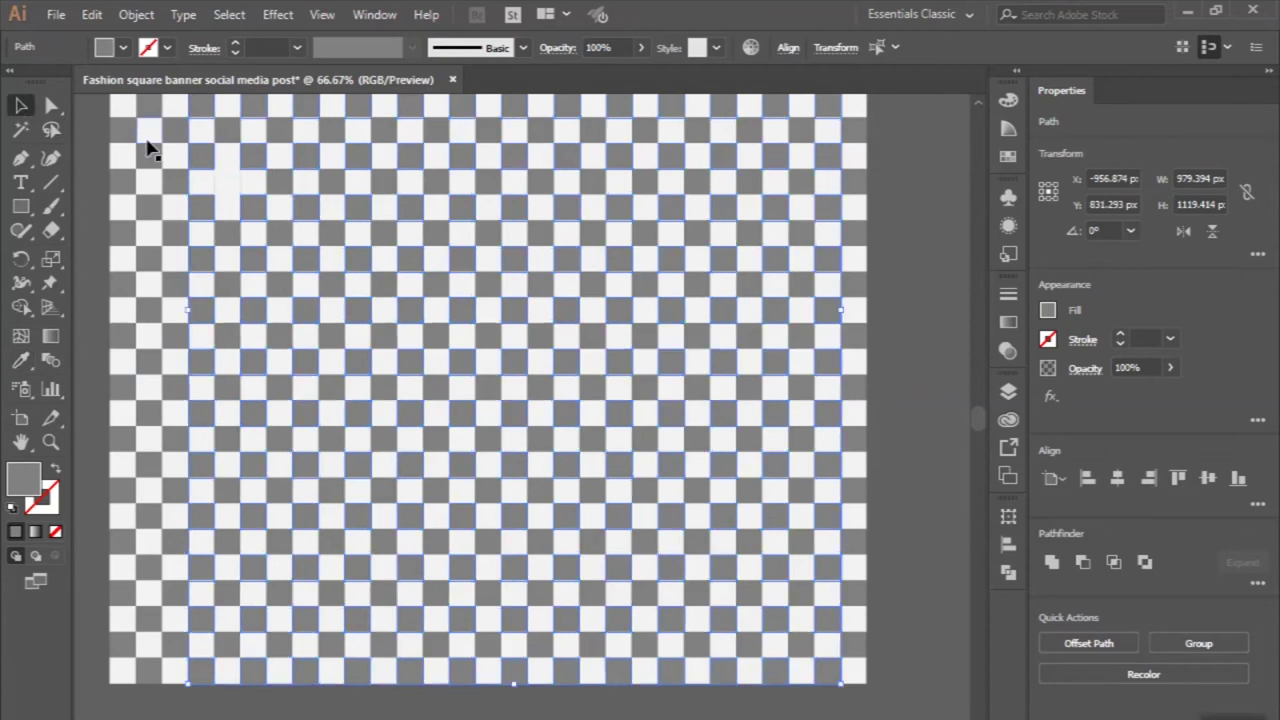
{"action": "left_click", "coordinate": [223, 182]}
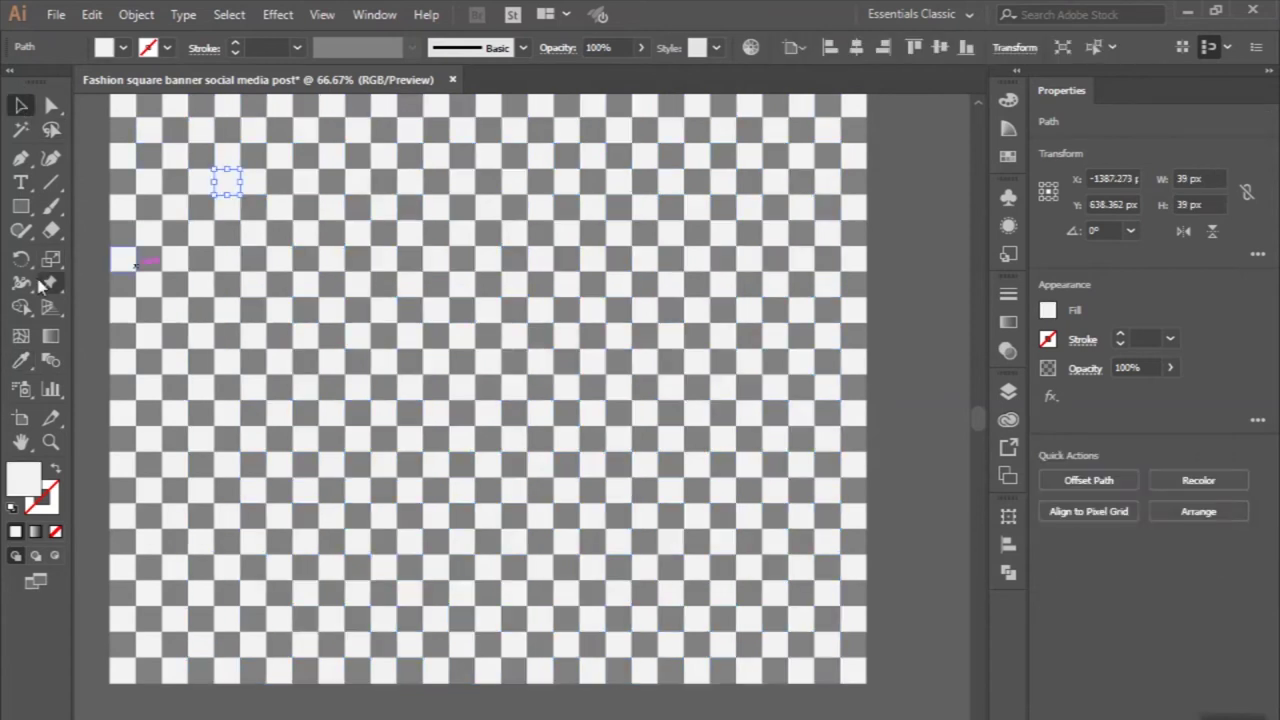
{"action": "left_click", "coordinate": [21, 362]}
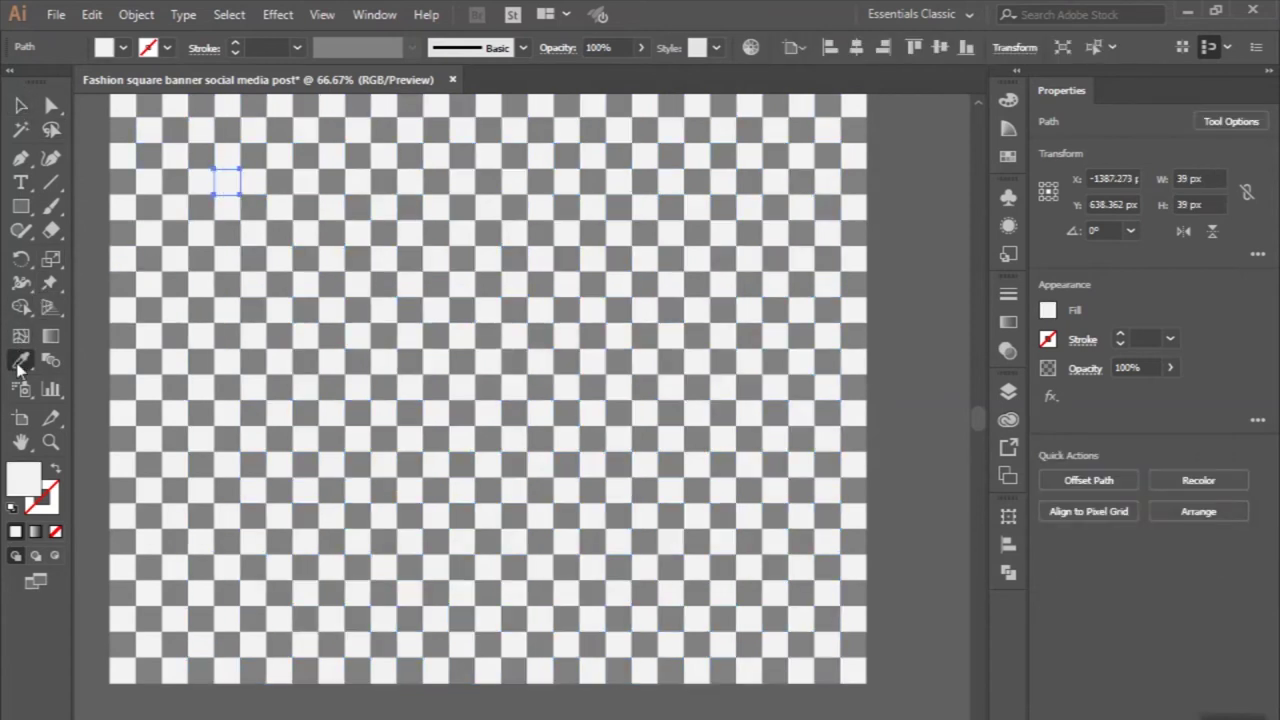
{"action": "left_click", "coordinate": [173, 180]}
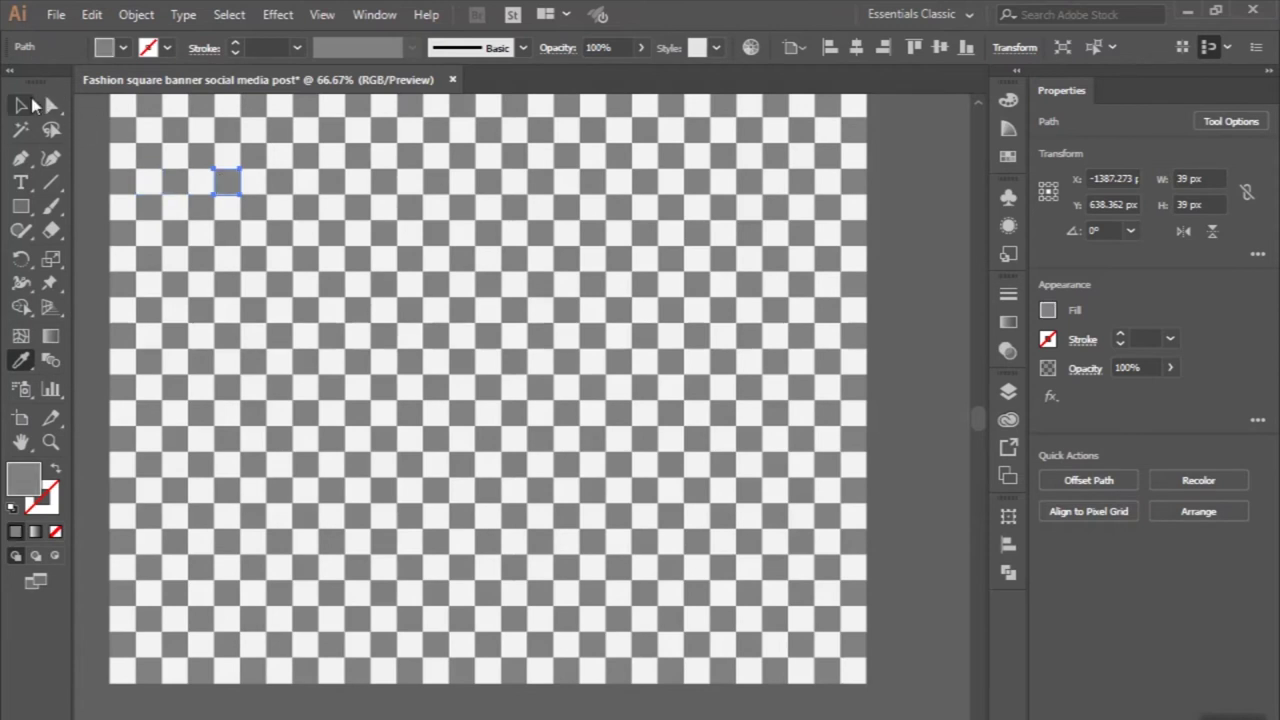
- Marquee-select the whole checkerboard, group it, and deselect
{"action": "left_click", "coordinate": [21, 105]}
{"action": "scroll", "coordinate": [316, 333], "scroll_direction": "down", "scroll_amount": 2, "text": "alt"}
{"action": "scroll", "coordinate": [232, 187], "scroll_direction": "up", "scroll_amount": 1}
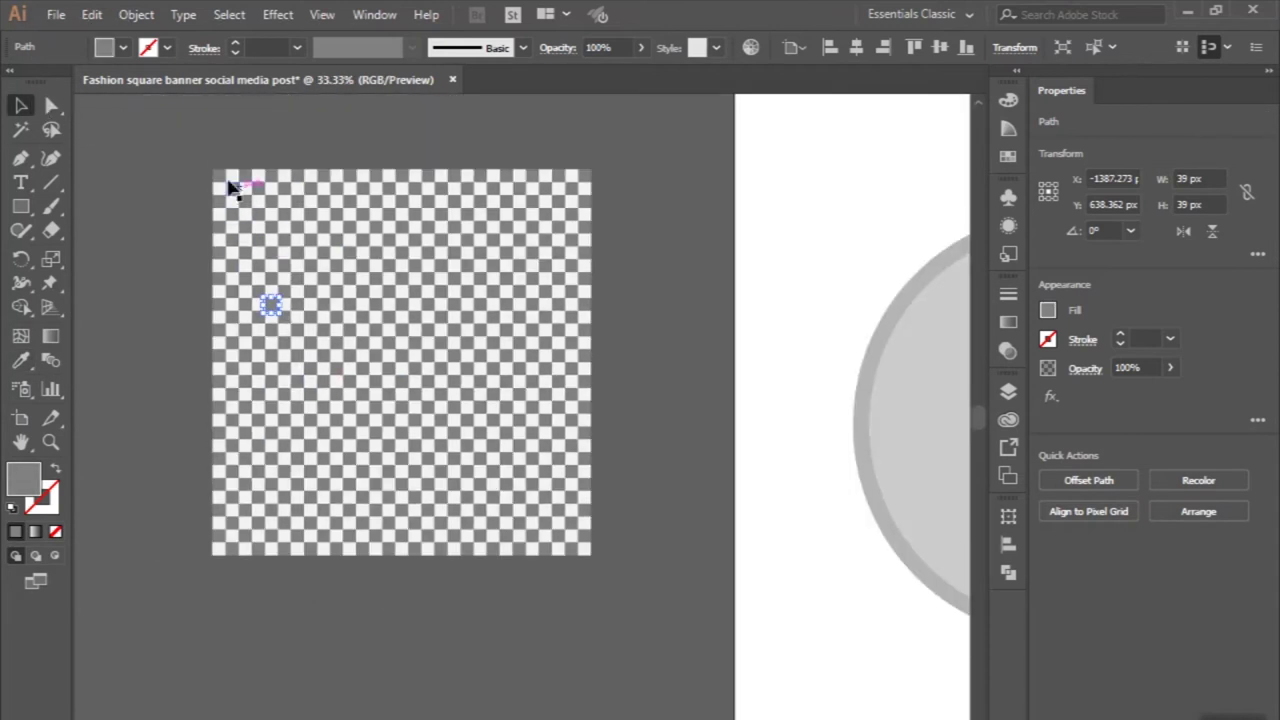
{"action": "left_click_drag", "start_coordinate": [174, 151], "coordinate": [666, 594]}
{"action": "right_click", "coordinate": [668, 593]}
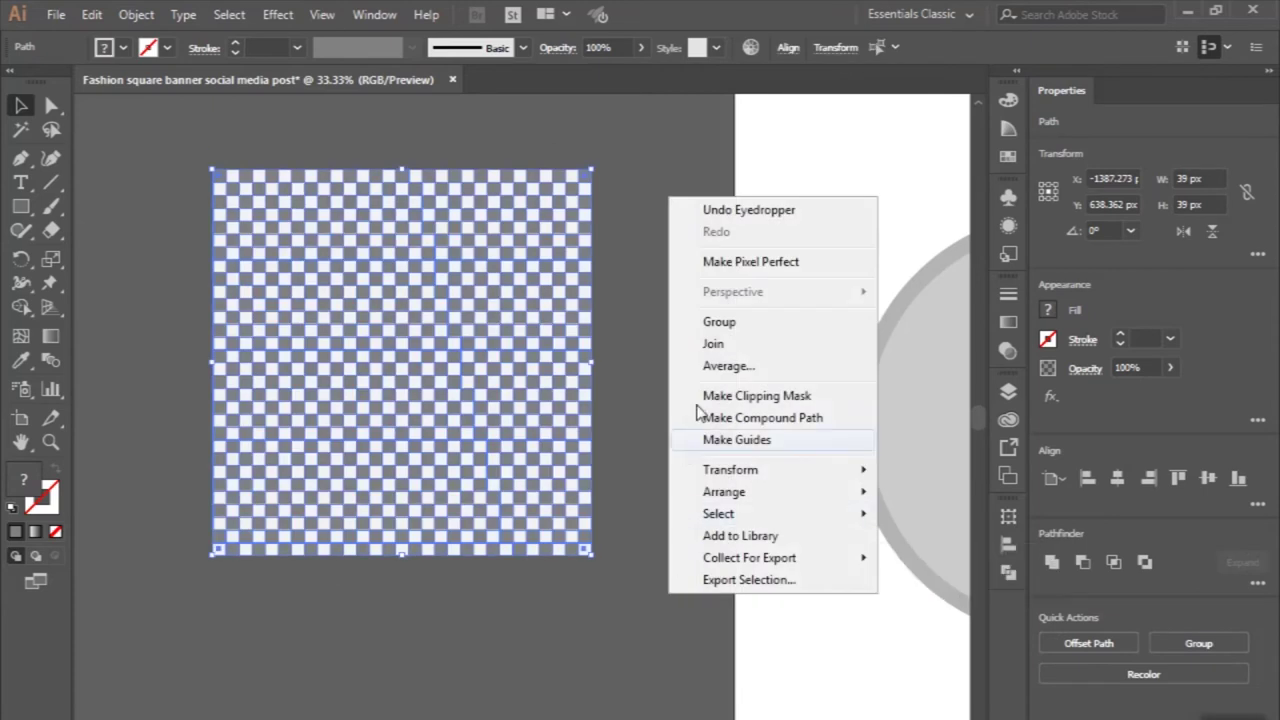
{"action": "left_click", "coordinate": [706, 323]}
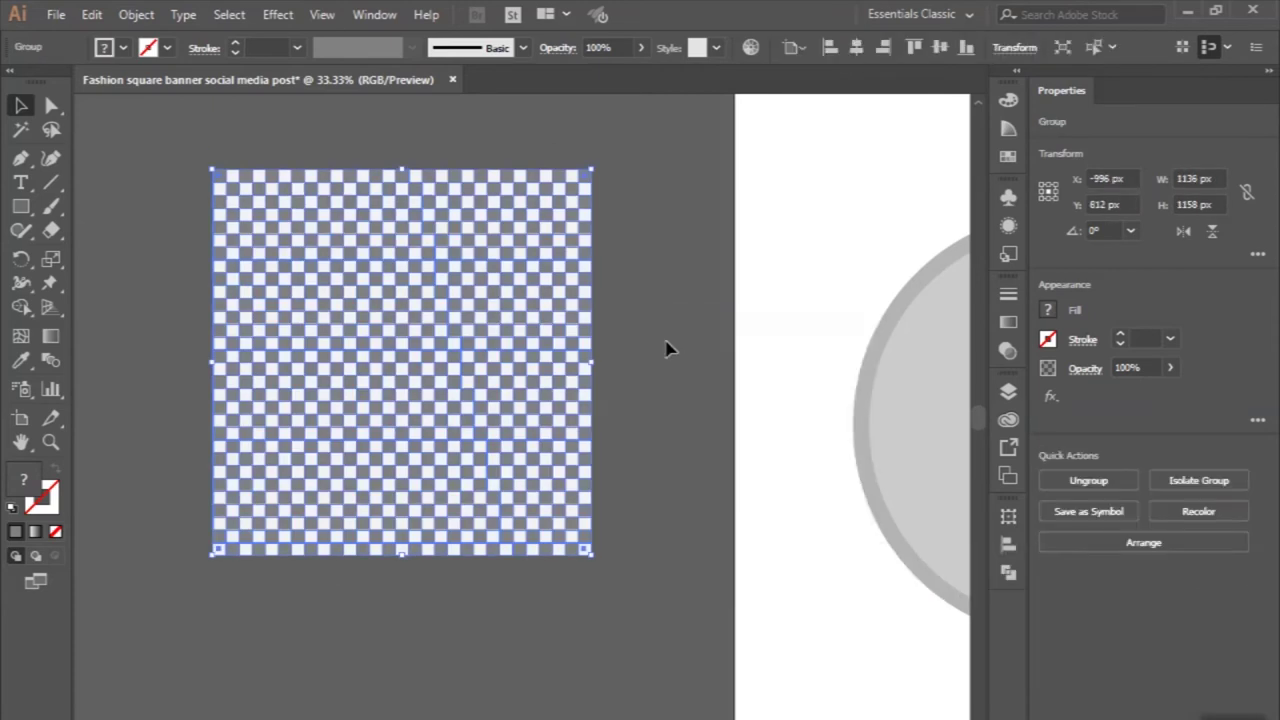
{"action": "left_click", "coordinate": [668, 348]}
{"action": "scroll", "coordinate": [668, 348], "scroll_direction": "down", "scroll_amount": 1}
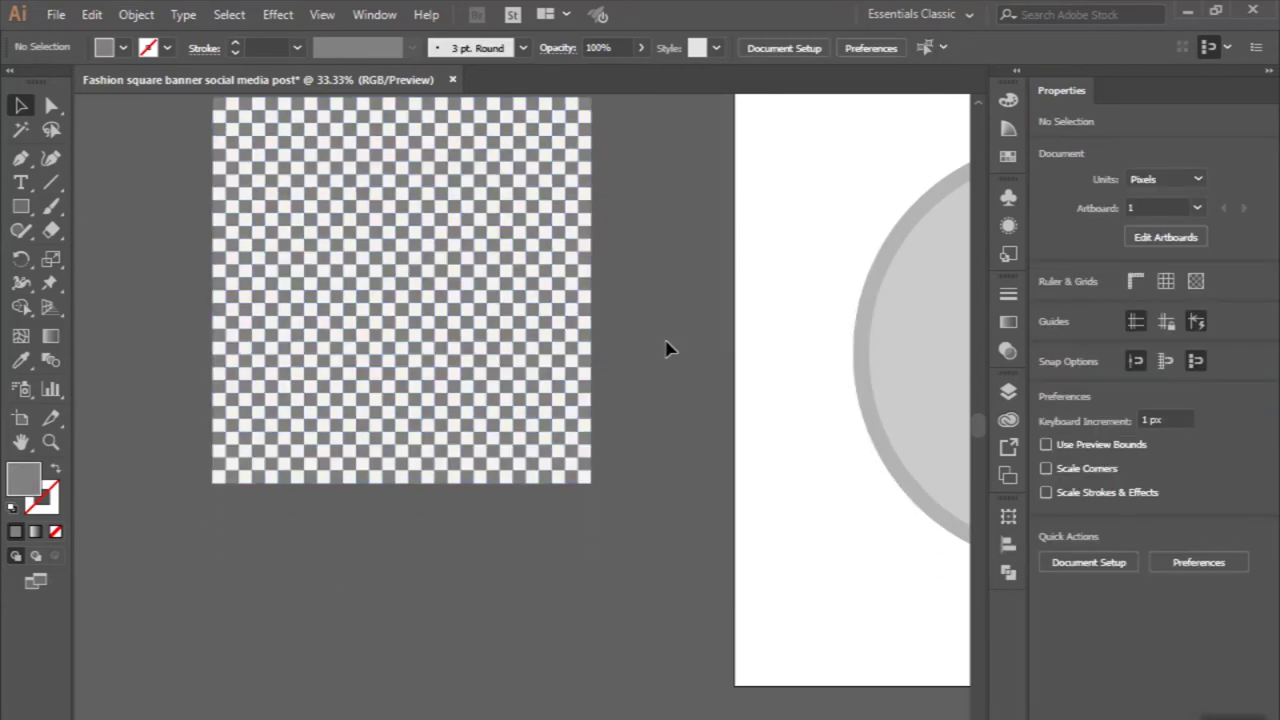
- Apply a linear gradient to the grey ring circle
{"action": "scroll", "coordinate": [668, 348], "scroll_direction": "right", "scroll_amount": 1}
{"action": "scroll", "coordinate": [668, 348], "scroll_direction": "right", "scroll_amount": 1}
{"action": "scroll", "coordinate": [668, 348], "scroll_direction": "right", "scroll_amount": 1}
{"action": "scroll", "coordinate": [668, 348], "scroll_direction": "right", "scroll_amount": 1}
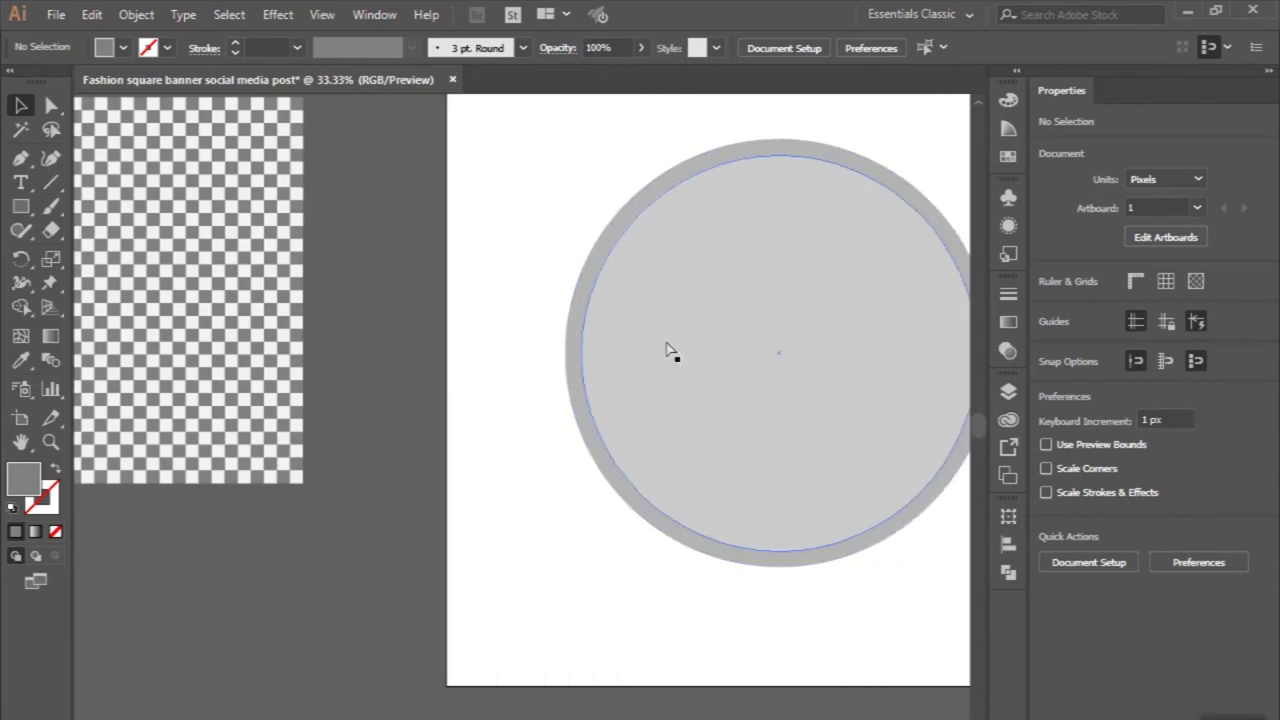
{"action": "scroll", "coordinate": [670, 352], "scroll_direction": "right", "scroll_amount": 1}
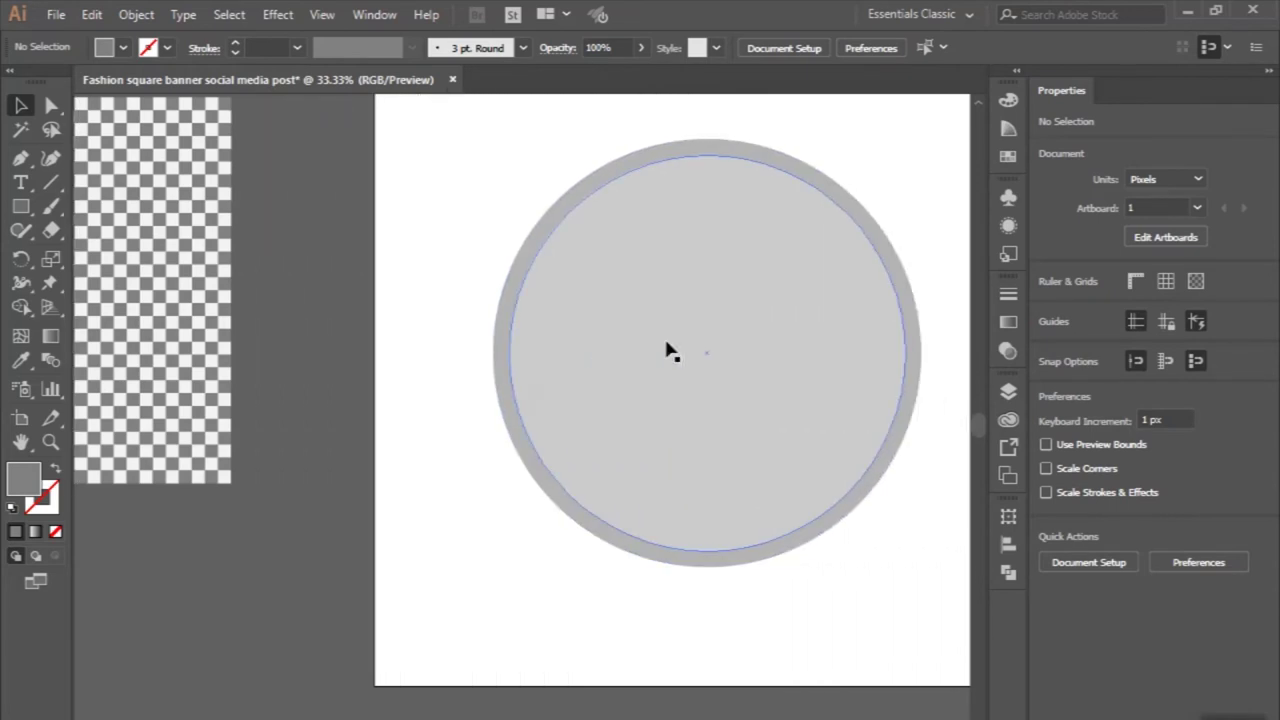
{"action": "left_click", "coordinate": [551, 212]}
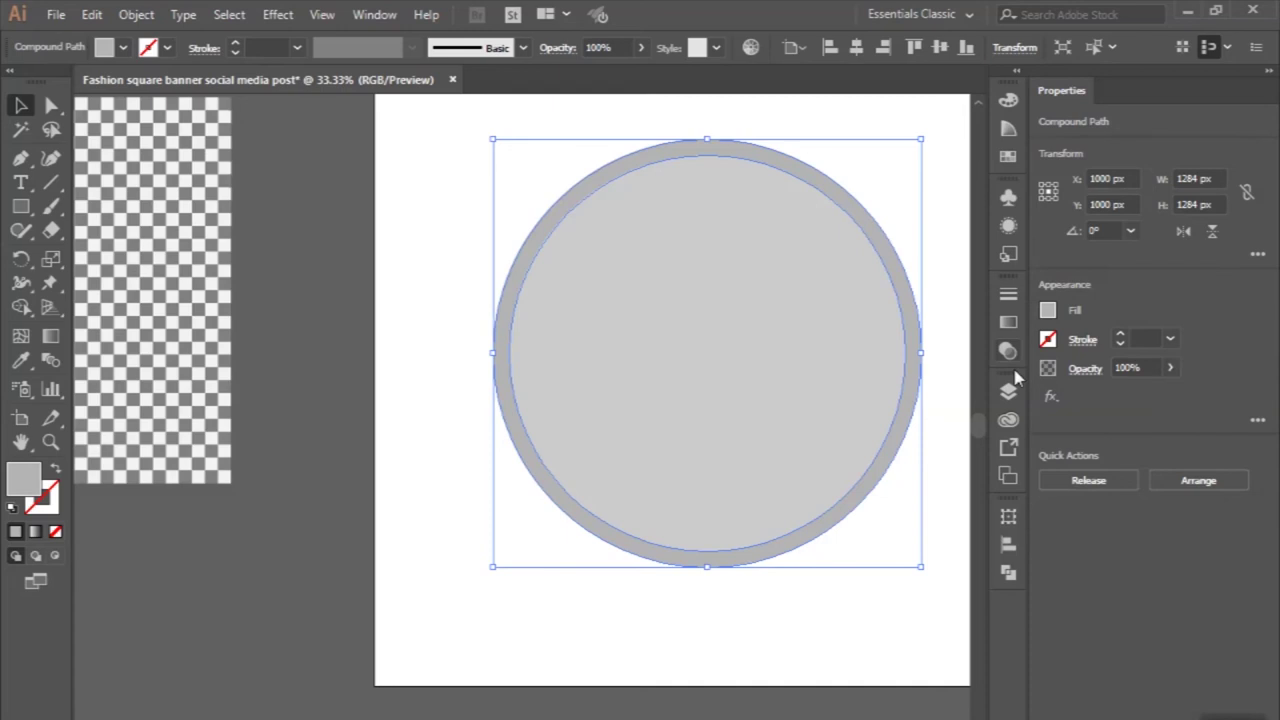
{"action": "left_click", "coordinate": [1007, 322]}
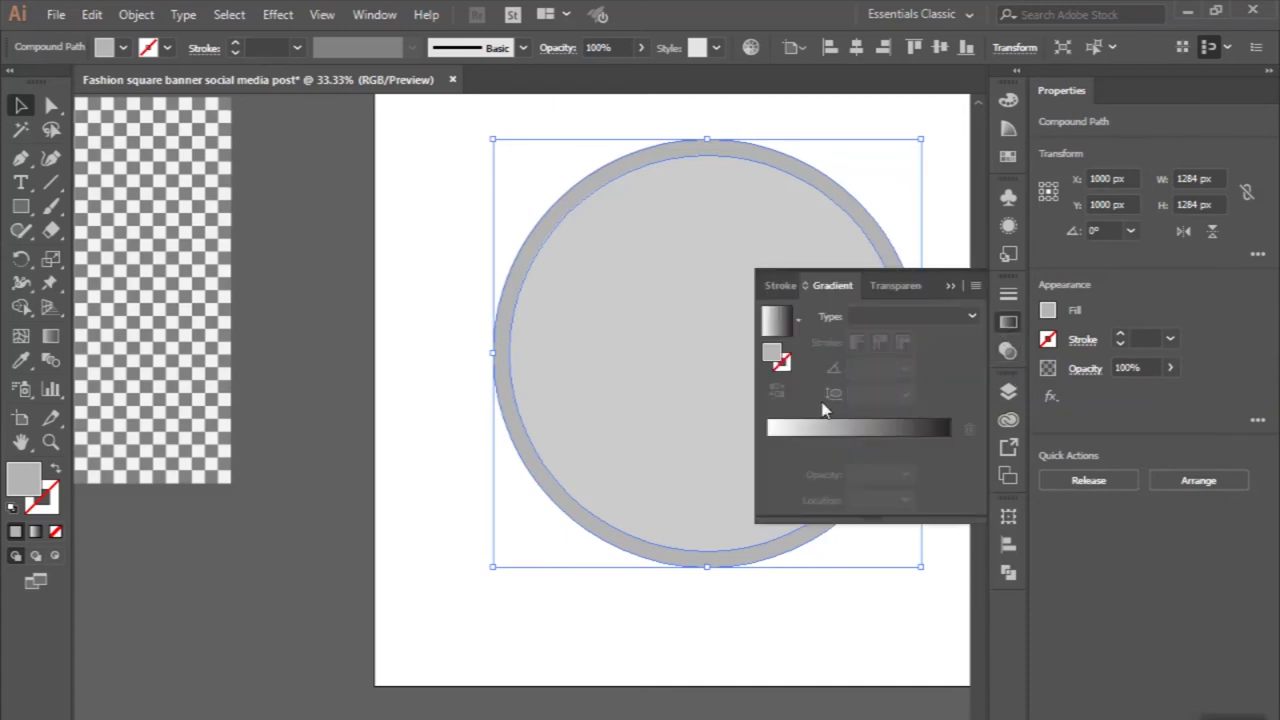
{"action": "left_click", "coordinate": [781, 342]}
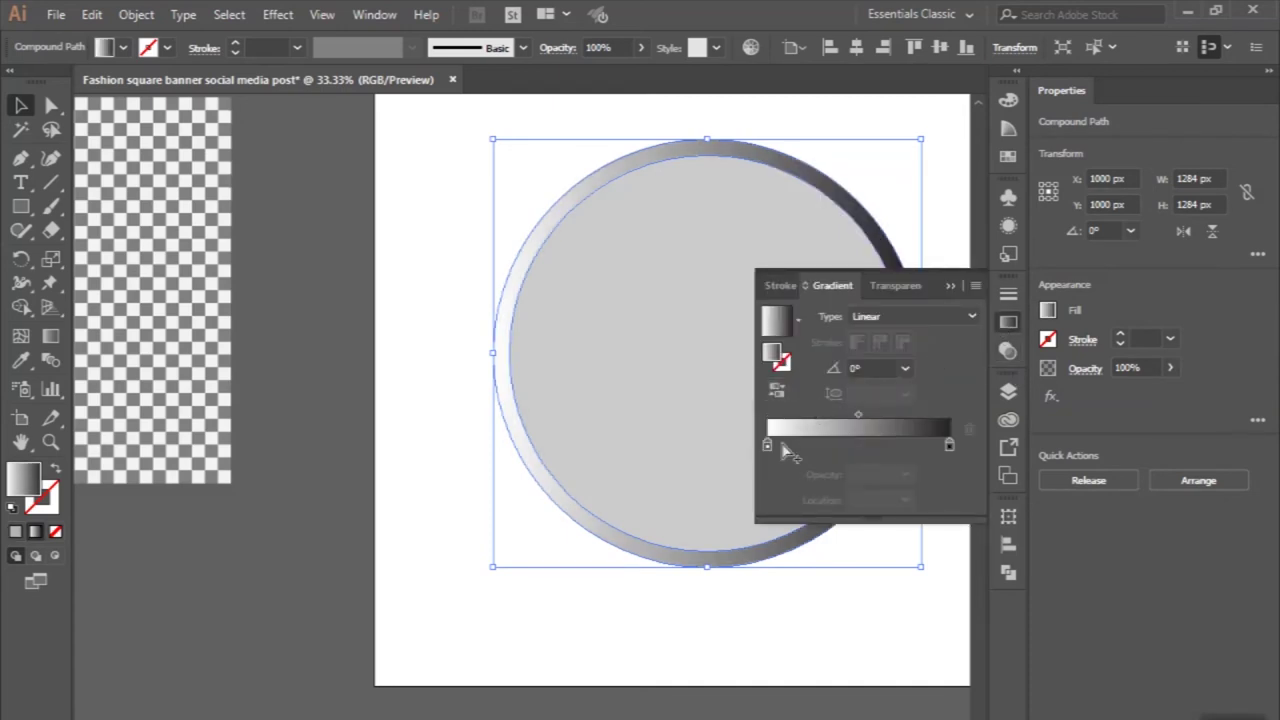
- Set the left gradient stop to RGB orange #fb6f17
{"action": "left_click_drag", "start_coordinate": [770, 446], "coordinate": [775, 450]}
{"action": "double_click", "coordinate": [773, 450]}
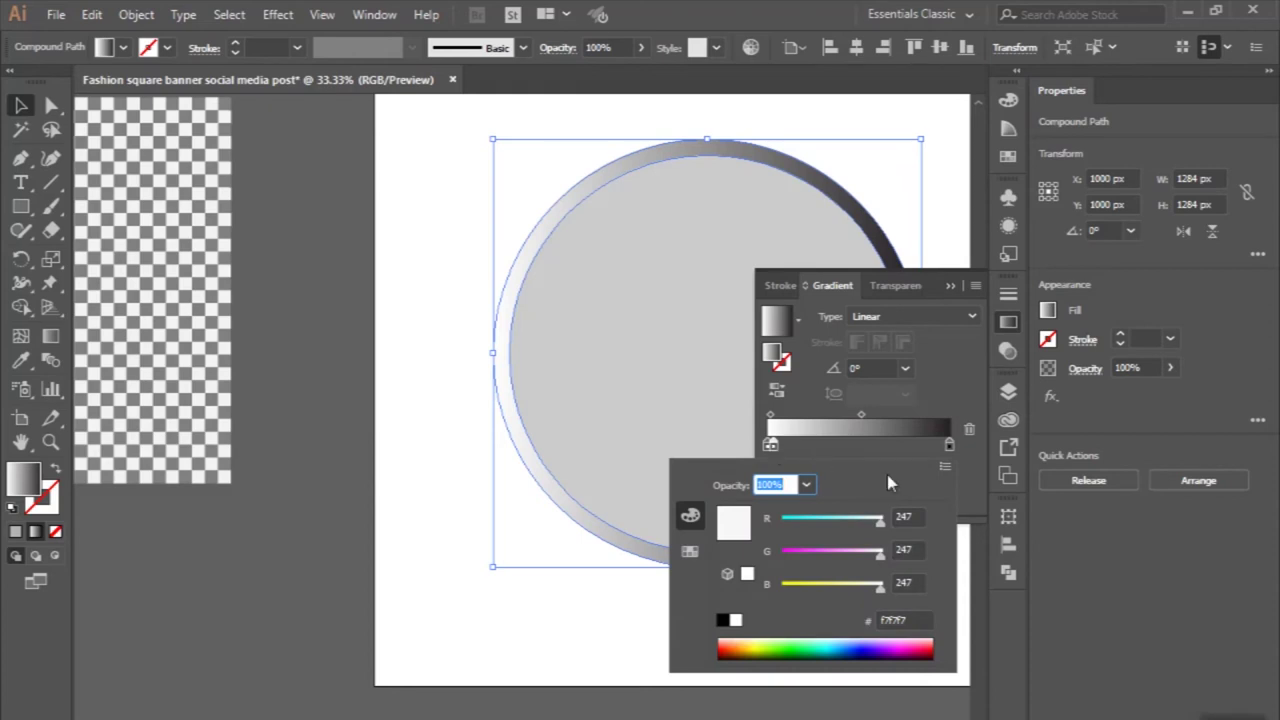
{"action": "left_click", "coordinate": [952, 440]}
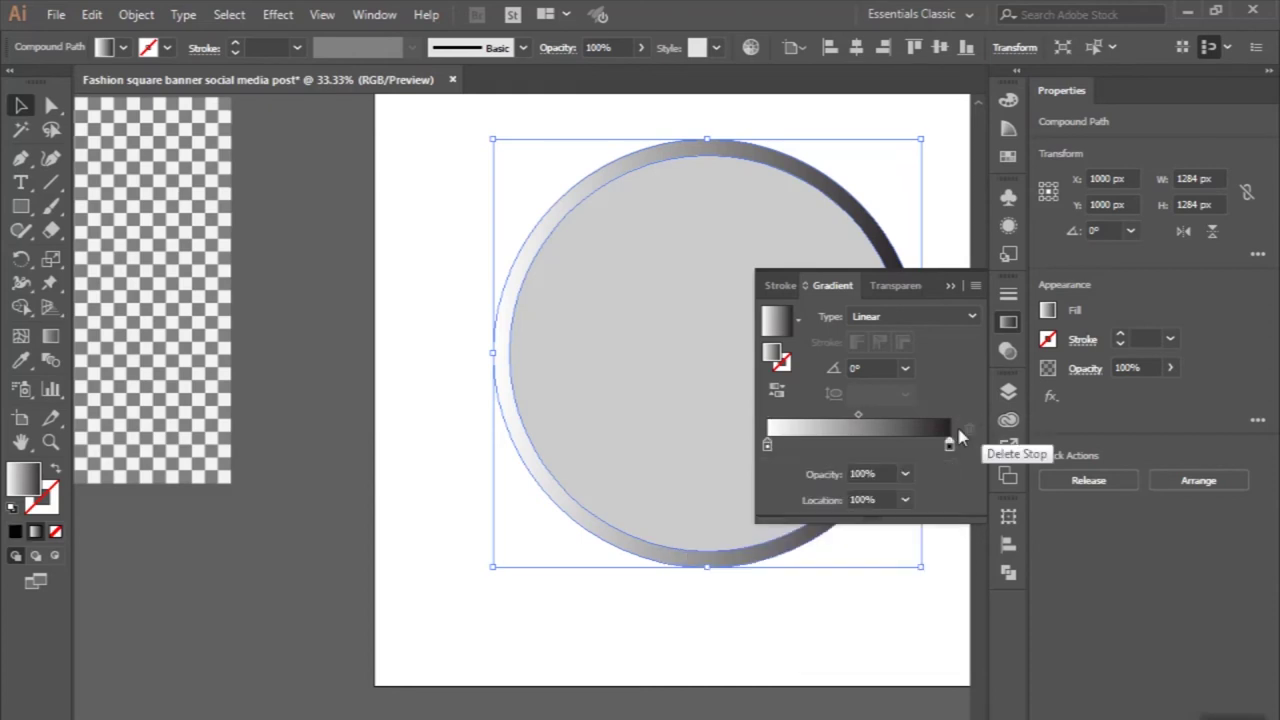
{"action": "double_click", "coordinate": [768, 446]}
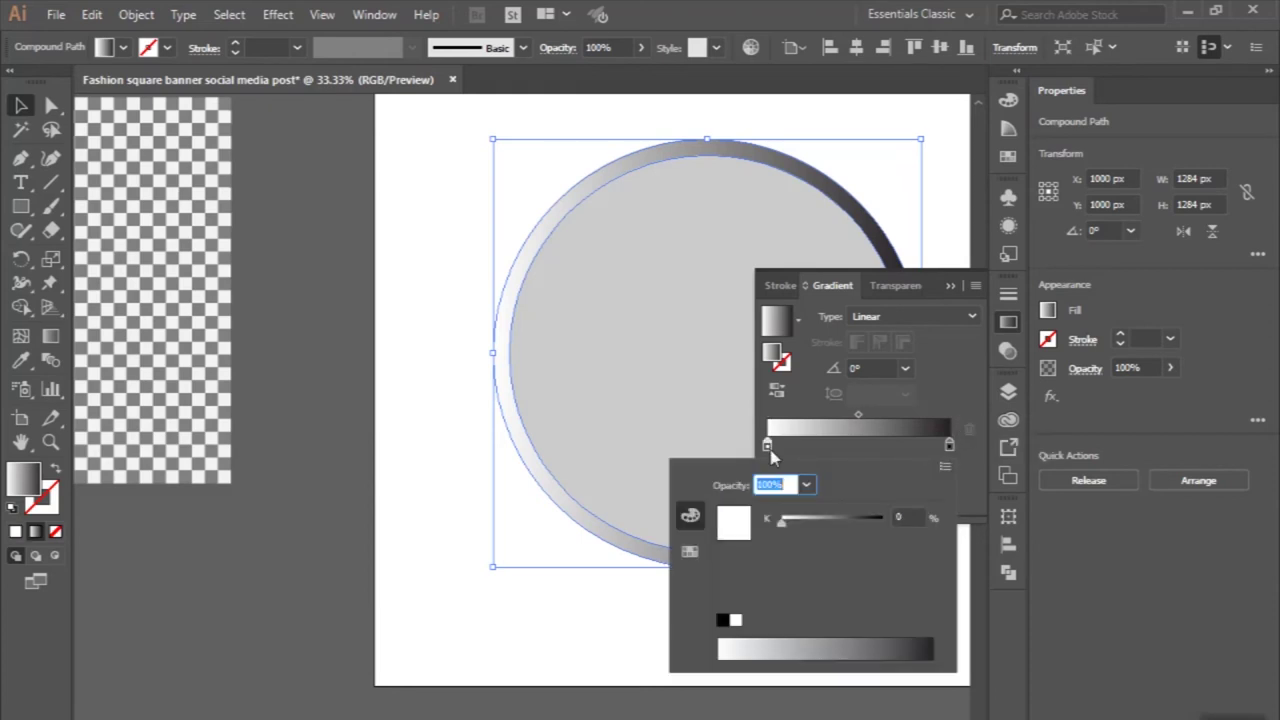
{"action": "left_click", "coordinate": [946, 467]}
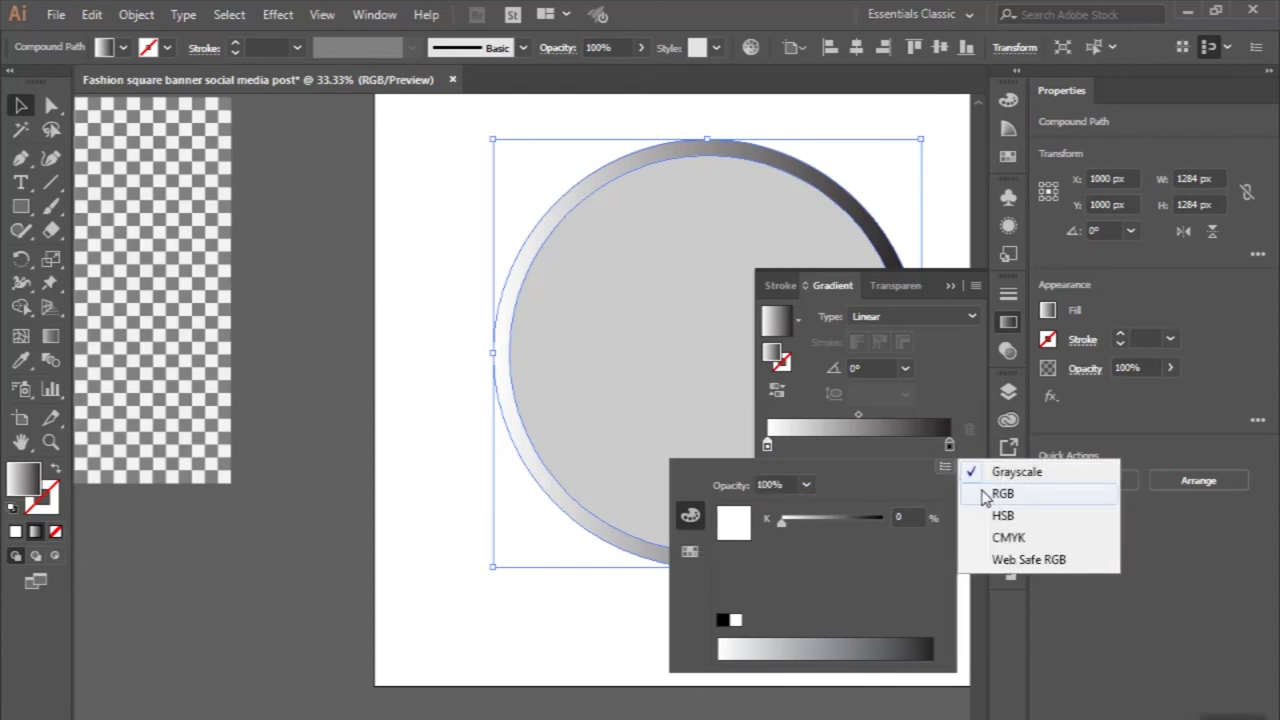
{"action": "left_click", "coordinate": [1002, 494]}
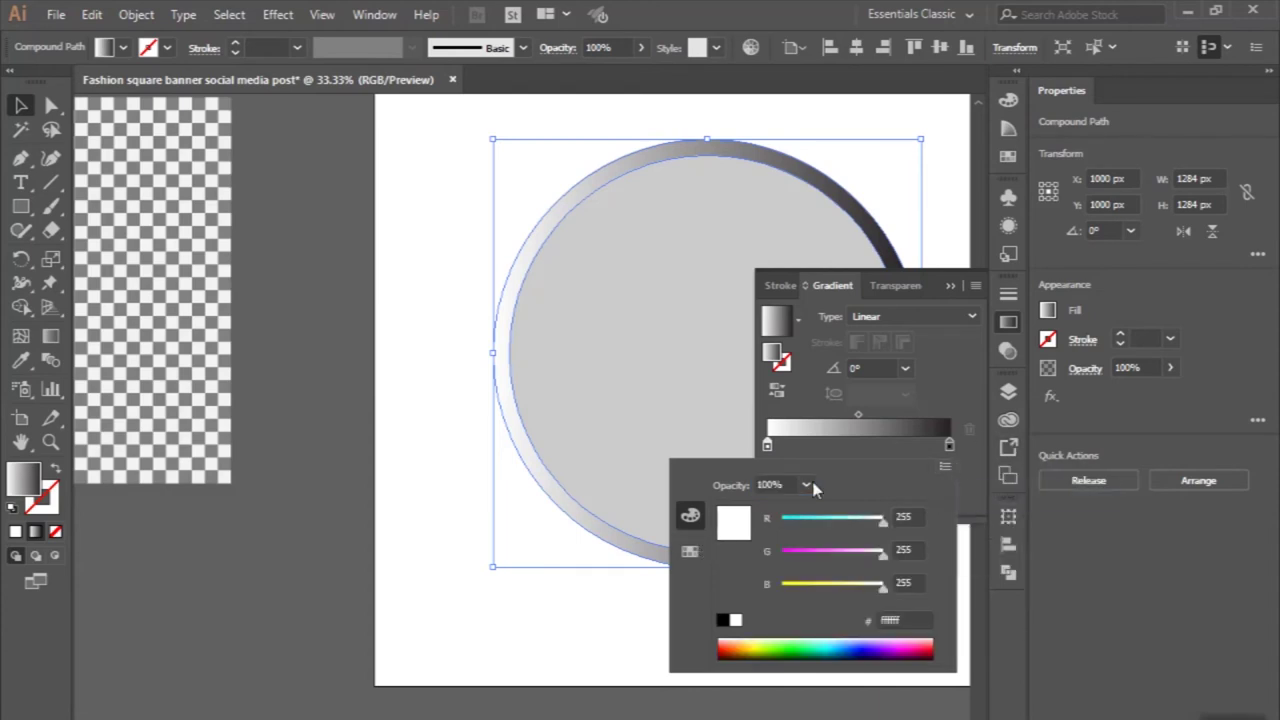
{"action": "left_click", "coordinate": [899, 620]}
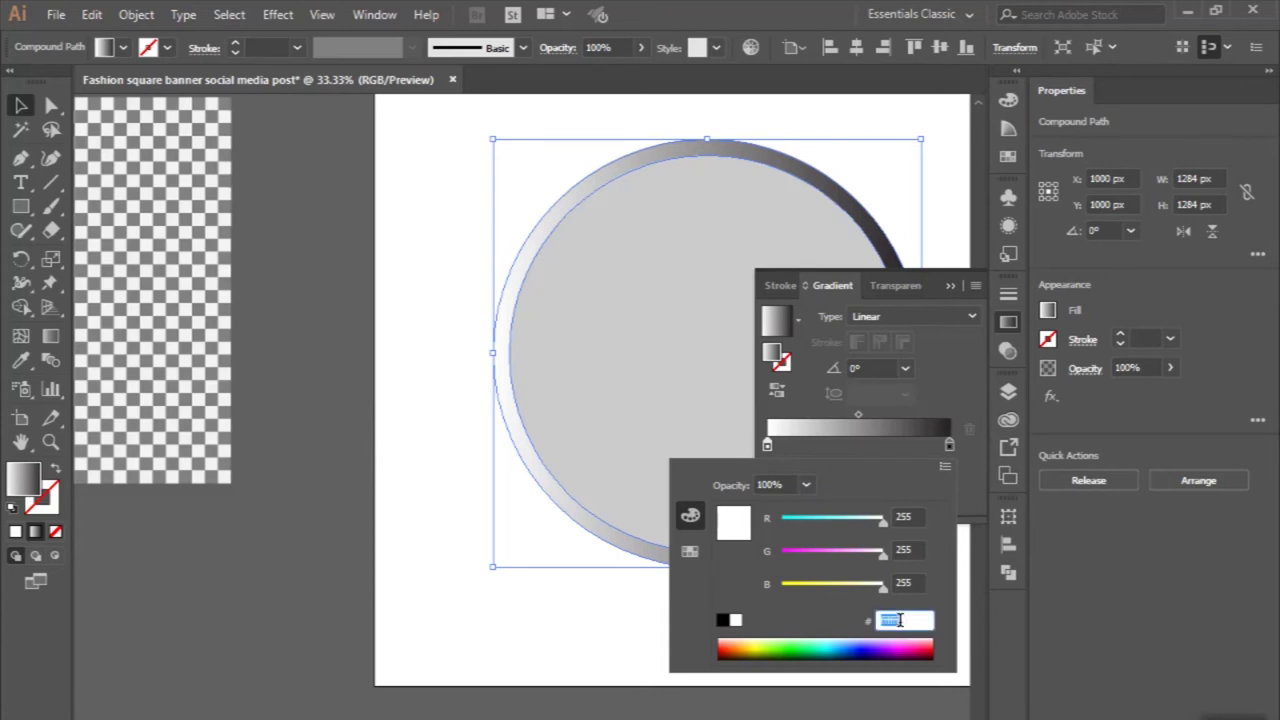
{"action": "type", "text": "f"}
{"action": "key", "text": "Return"}
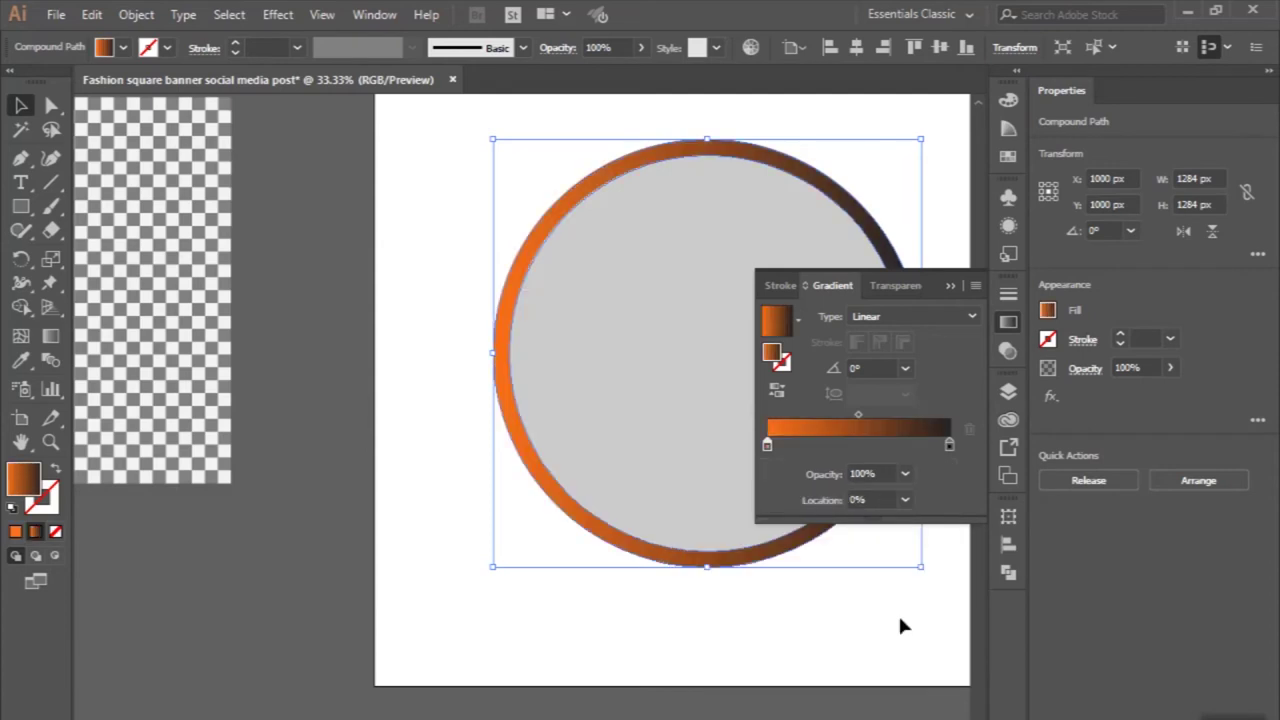
- Set the right gradient stop to RGB red #ed0a2b and deselect the ring
{"action": "double_click", "coordinate": [948, 450]}
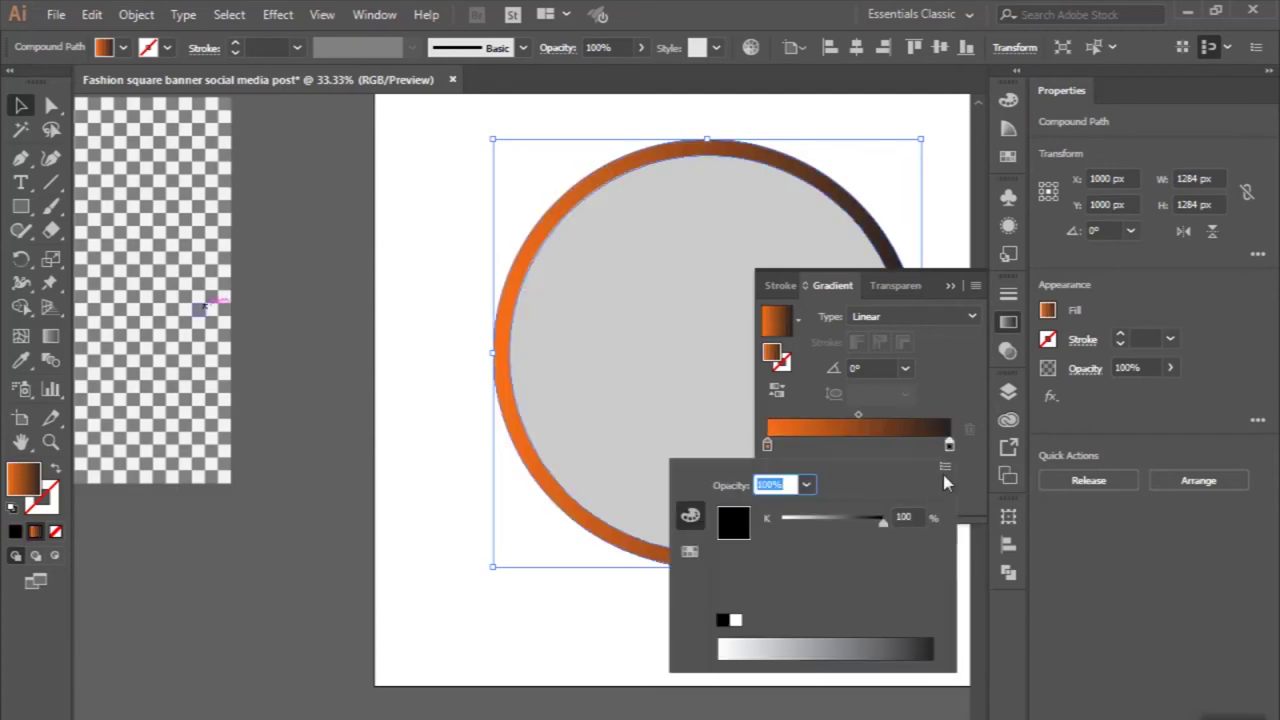
{"action": "left_click", "coordinate": [944, 470]}
{"action": "left_click", "coordinate": [975, 493]}
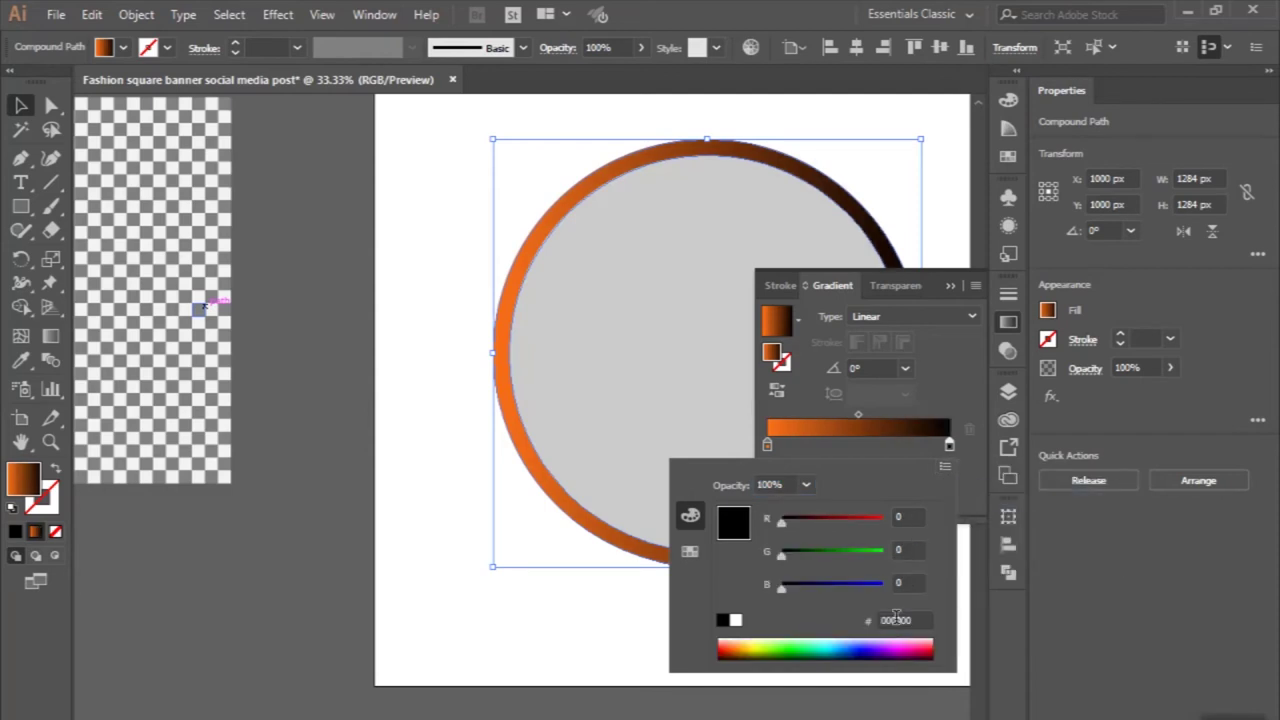
{"action": "left_click", "coordinate": [897, 619]}
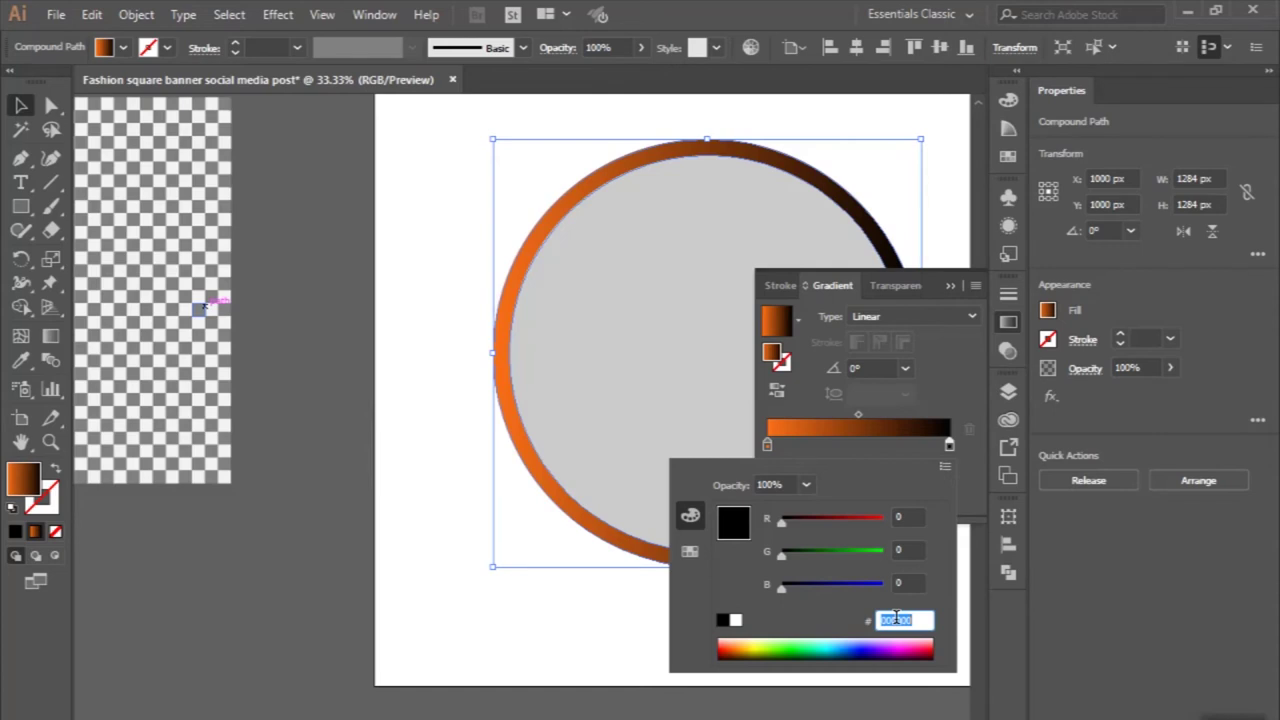
{"action": "type", "text": "ed0a2b"}
{"action": "key", "text": "Return"}
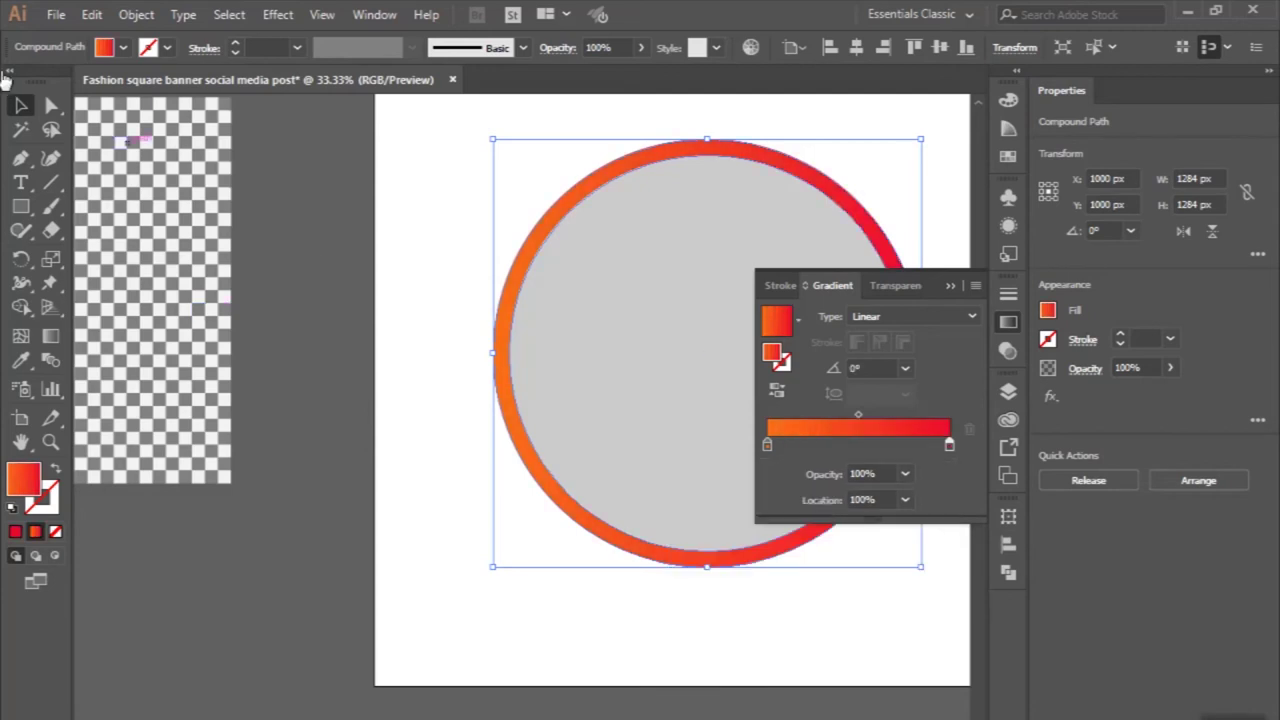
{"action": "left_click", "coordinate": [372, 273]}
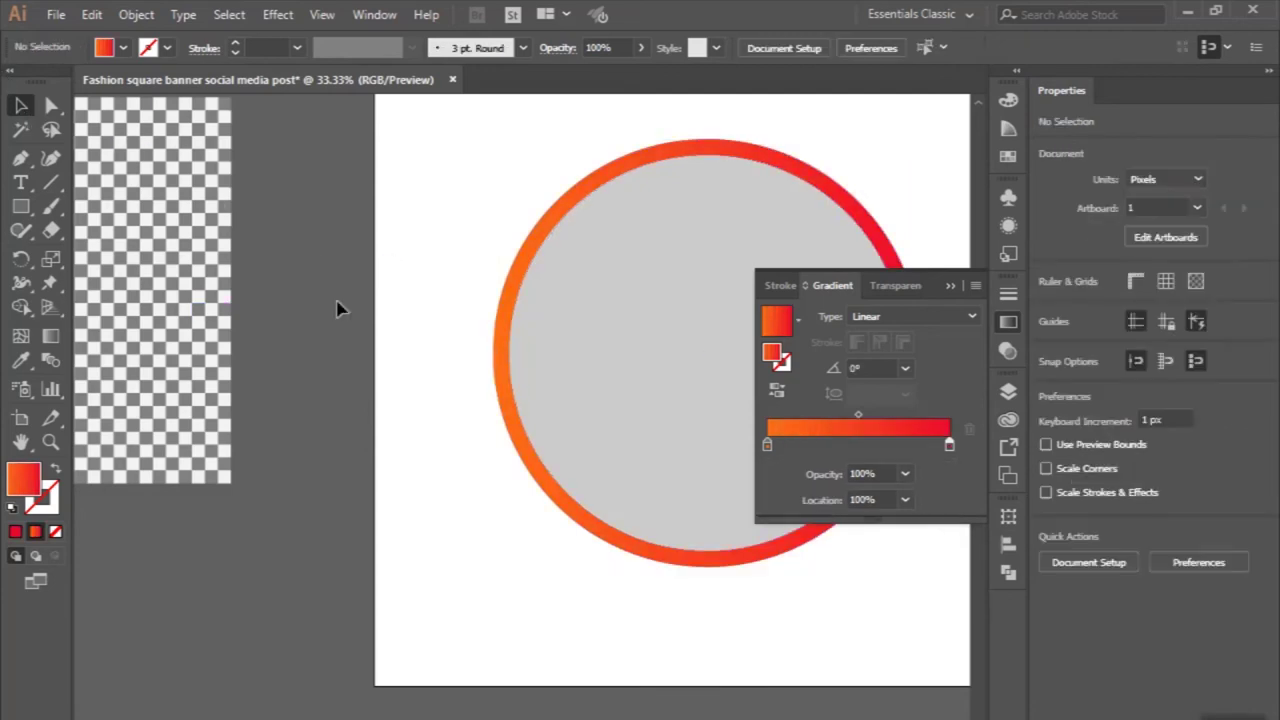
- Drag the grey inner circle onto the checkerboard image and enlarge the checkerboard to cover it
{"action": "scroll", "coordinate": [334, 306], "scroll_direction": "down", "scroll_amount": 3}
{"action": "left_click", "coordinate": [496, 335]}
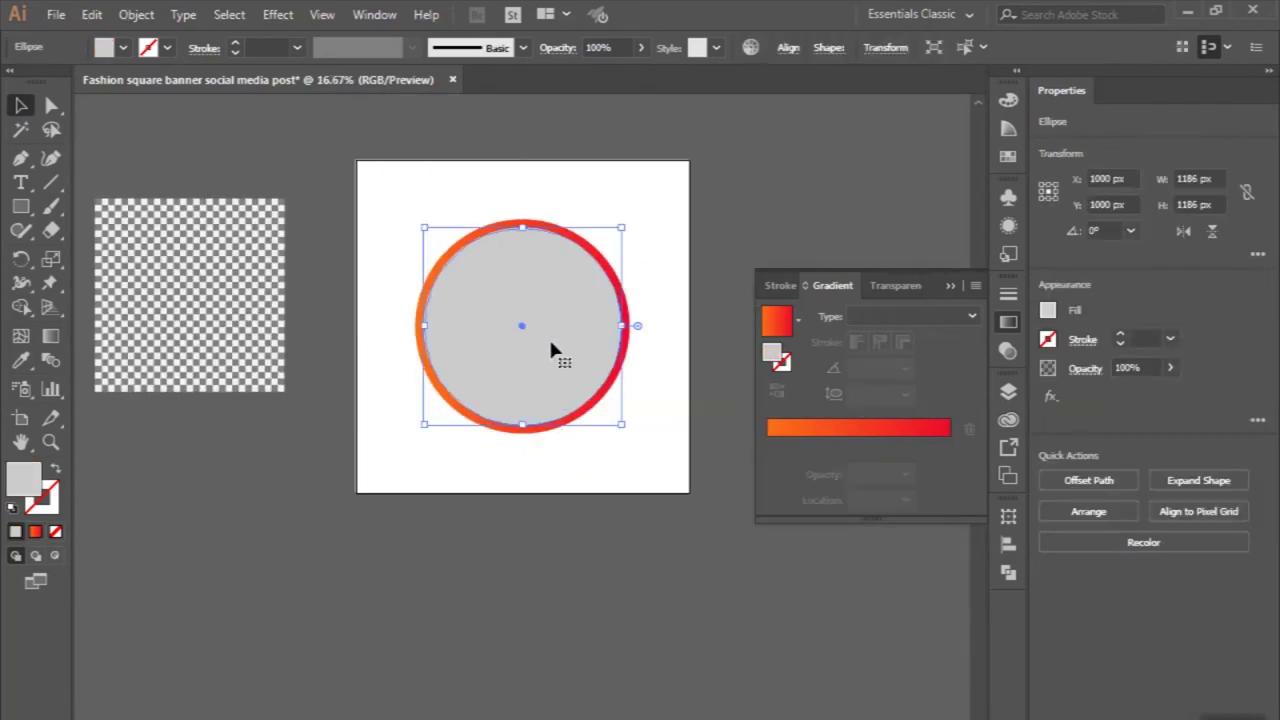
{"action": "left_click_drag", "start_coordinate": [549, 340], "coordinate": [221, 314]}
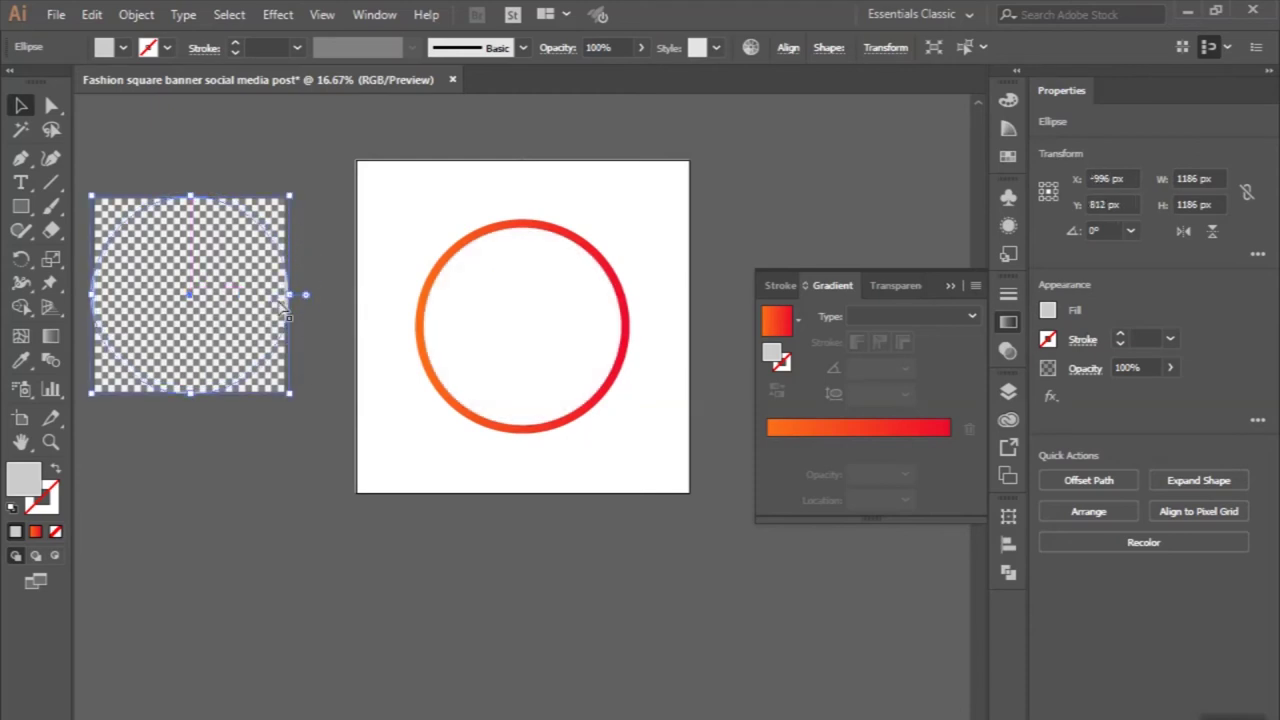
{"action": "left_click", "coordinate": [285, 390]}
{"action": "left_click_drag", "start_coordinate": [289, 396], "coordinate": [299, 406]}
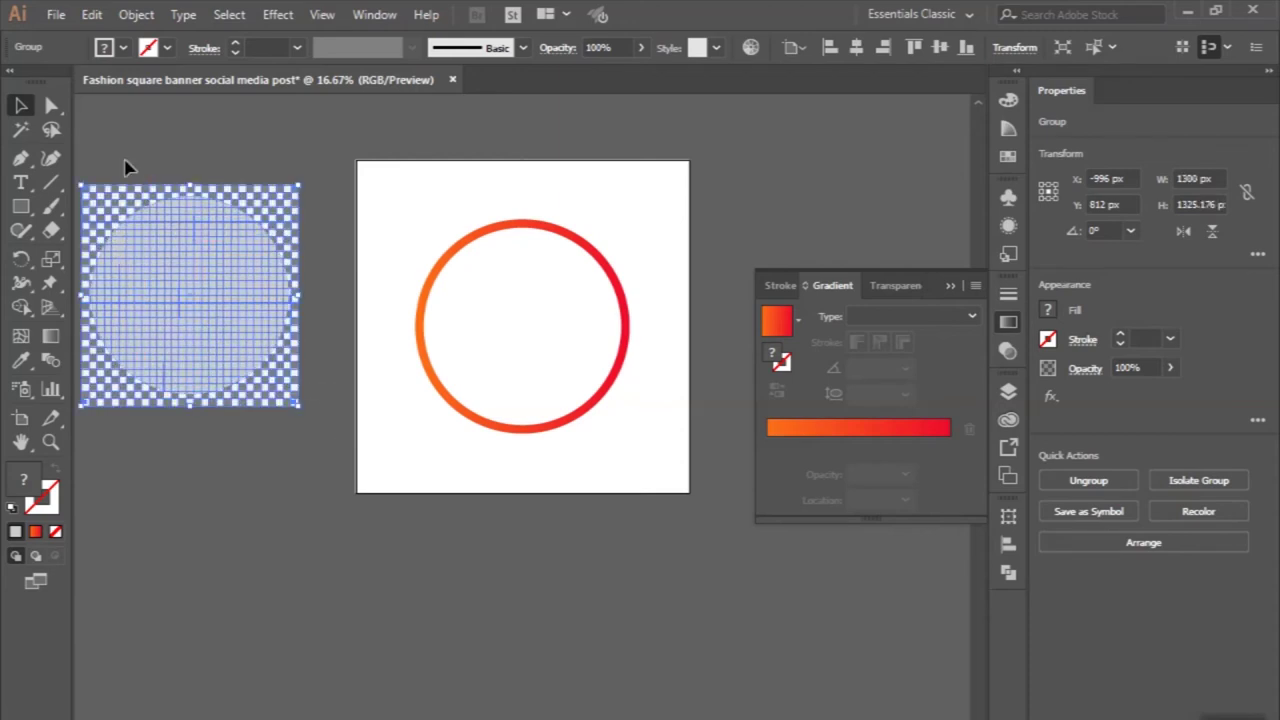
- Make a clipping mask of the checkerboard with the circle and move it over the ring
{"action": "left_click", "coordinate": [252, 392], "text": "shift"}
{"action": "right_click", "coordinate": [251, 386]}
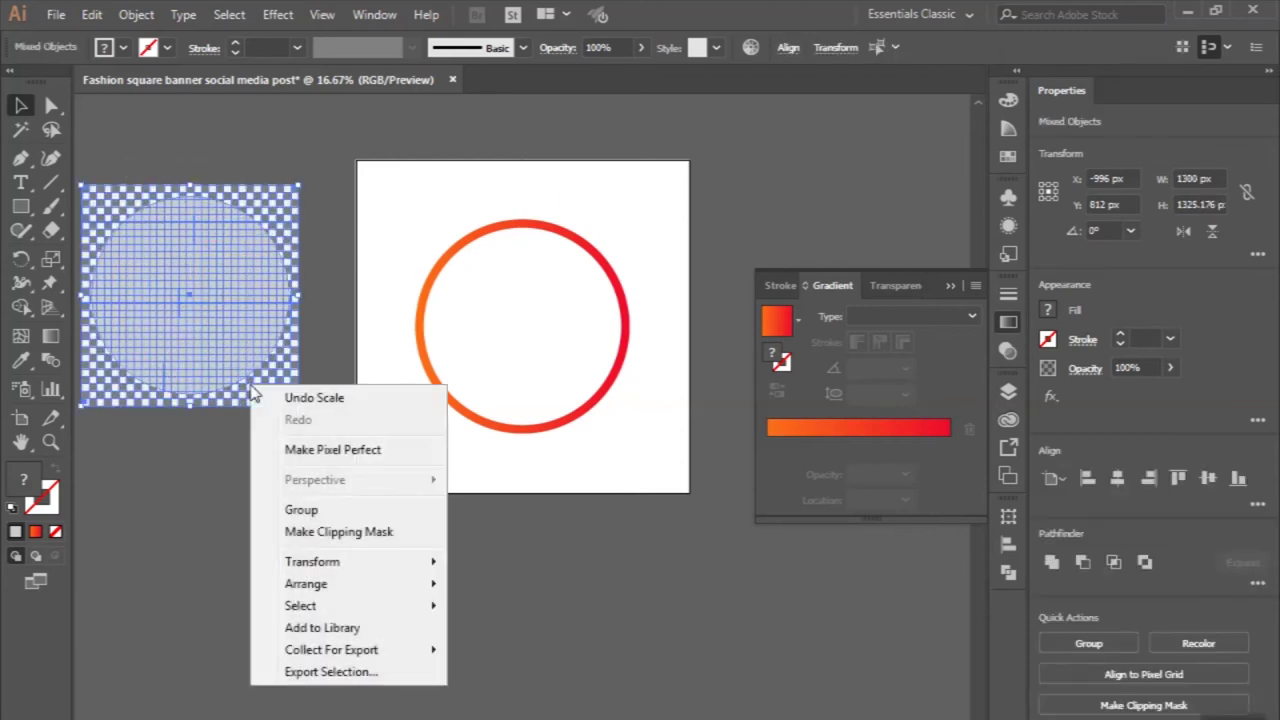
{"action": "left_click", "coordinate": [314, 535]}
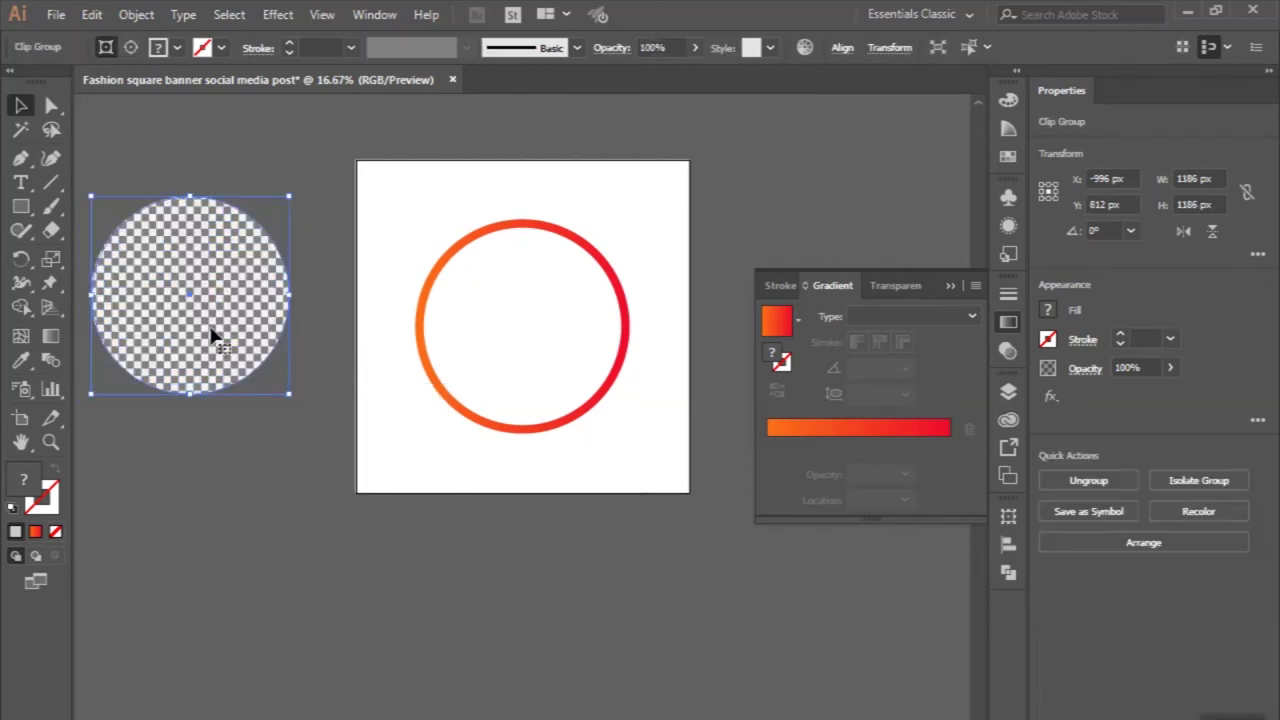
{"action": "mouse_move", "coordinate": [213, 337]}
{"action": "left_mouse_down"}
{"action": "mouse_move", "coordinate": [534, 364]}
{"action": "mouse_move", "coordinate": [552, 338]}
{"action": "left_mouse_up"}
- Centre the clipped image inside the gradient ring with the Align options
{"action": "left_click", "coordinate": [843, 52]}
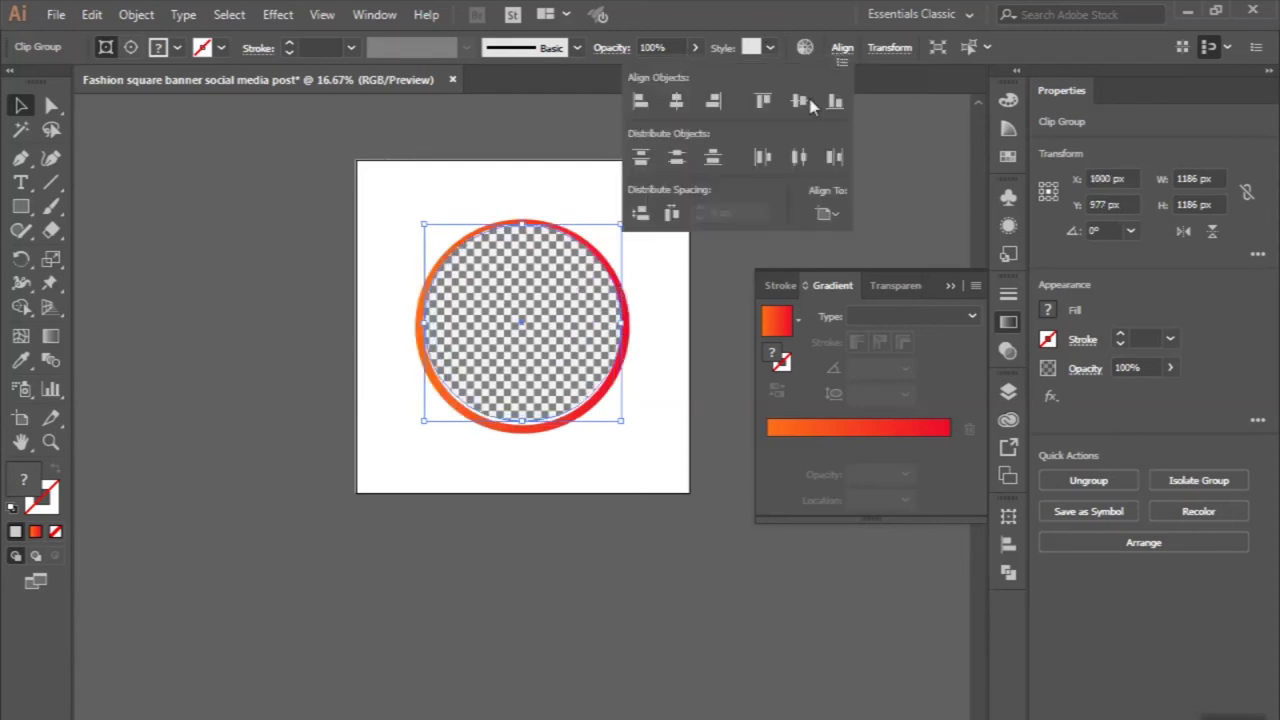
{"action": "left_click", "coordinate": [800, 102]}
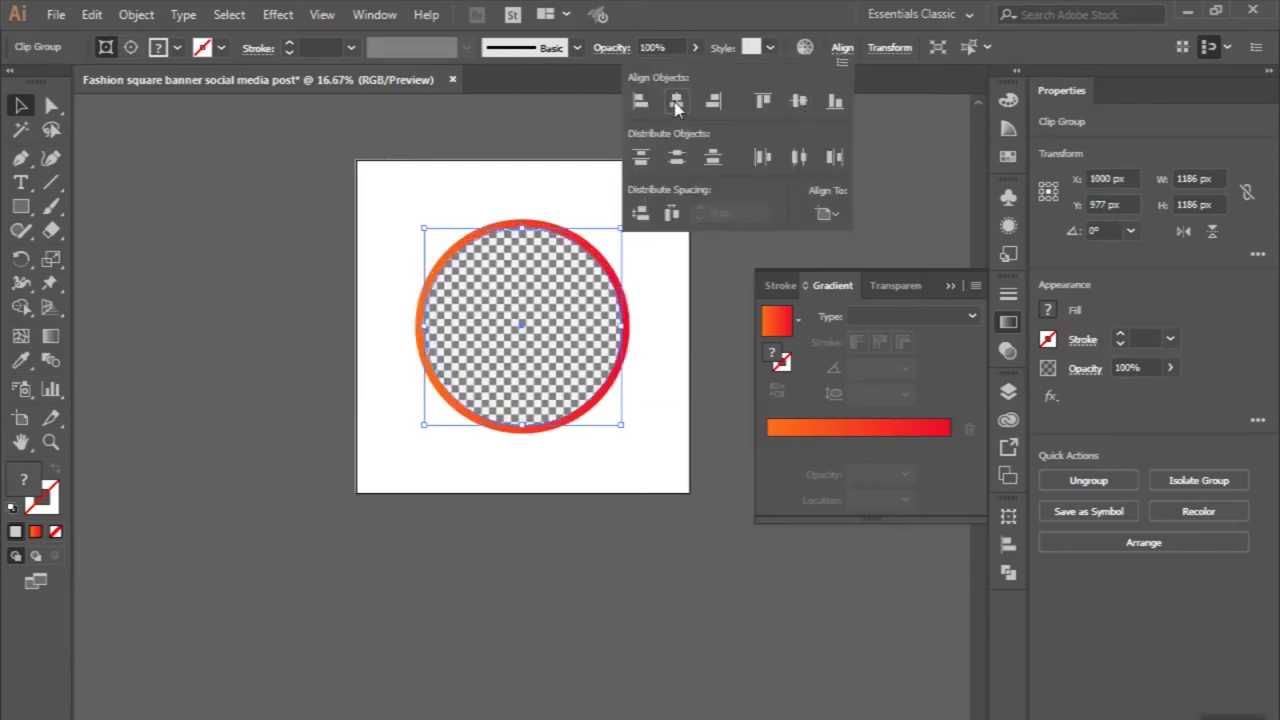
{"action": "left_click", "coordinate": [543, 227]}
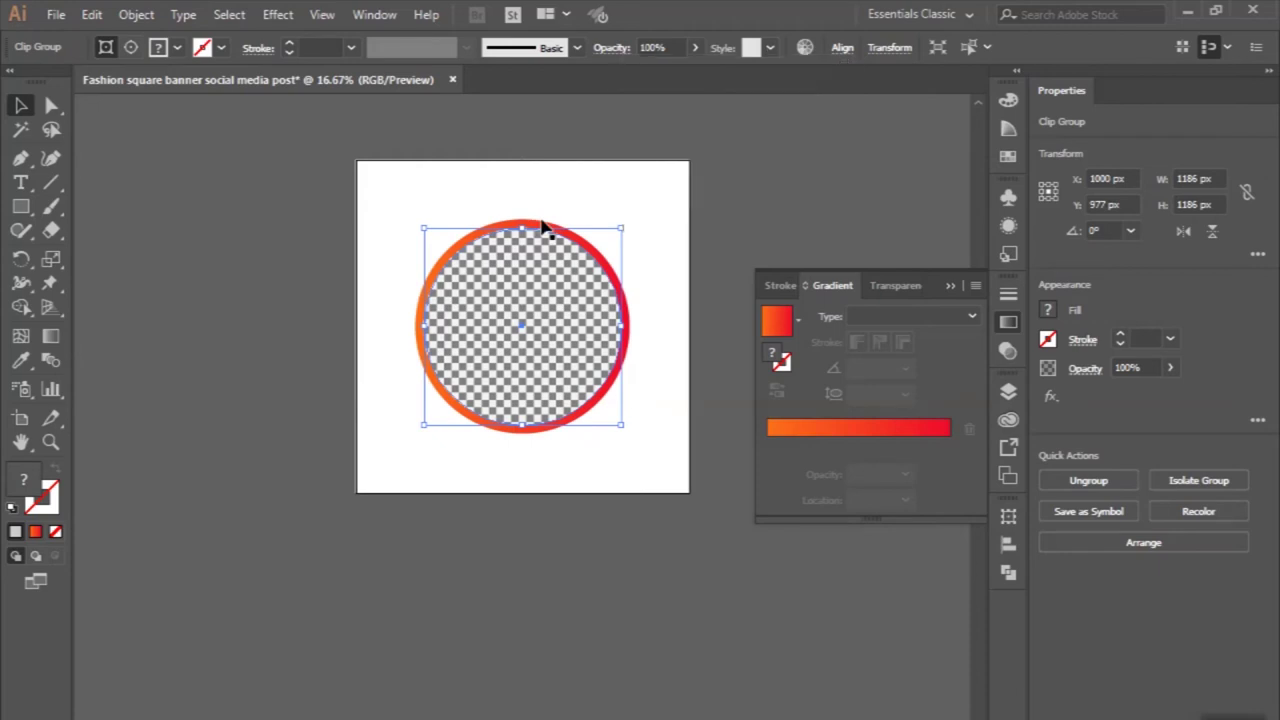
{"action": "left_click", "coordinate": [543, 227]}
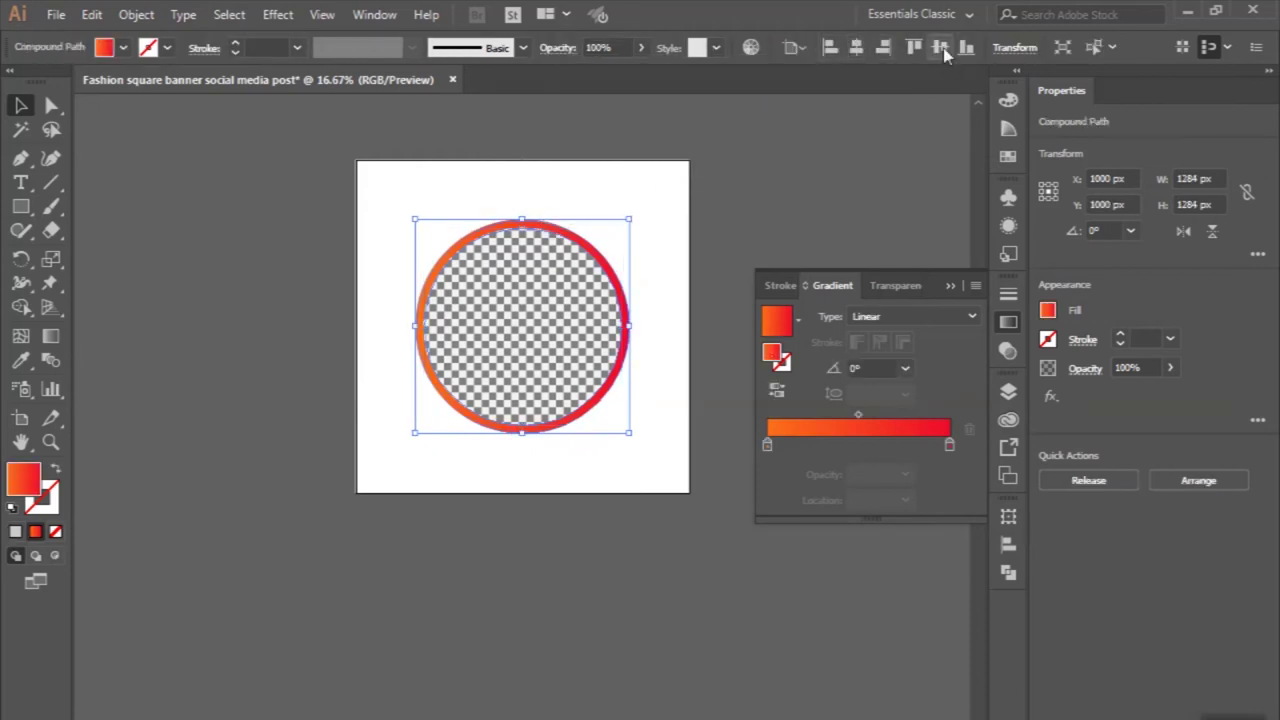
{"action": "left_click", "coordinate": [778, 204]}
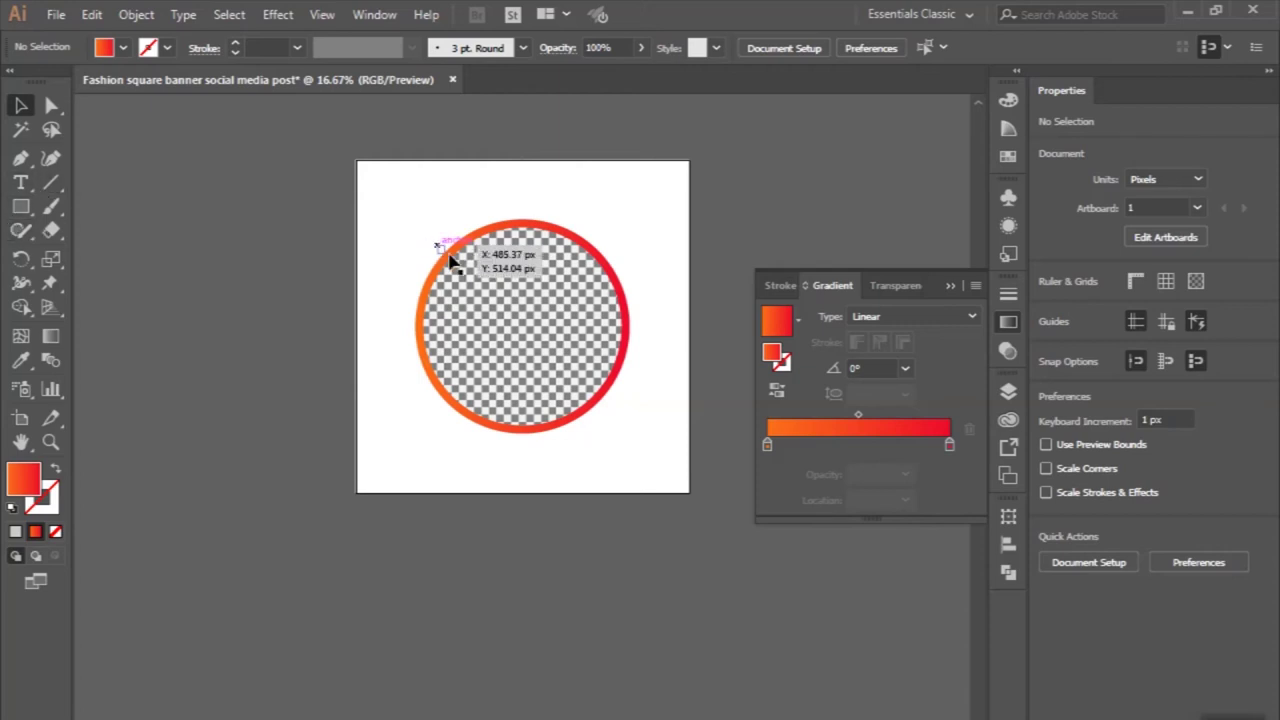
{"action": "left_click", "coordinate": [504, 306]}
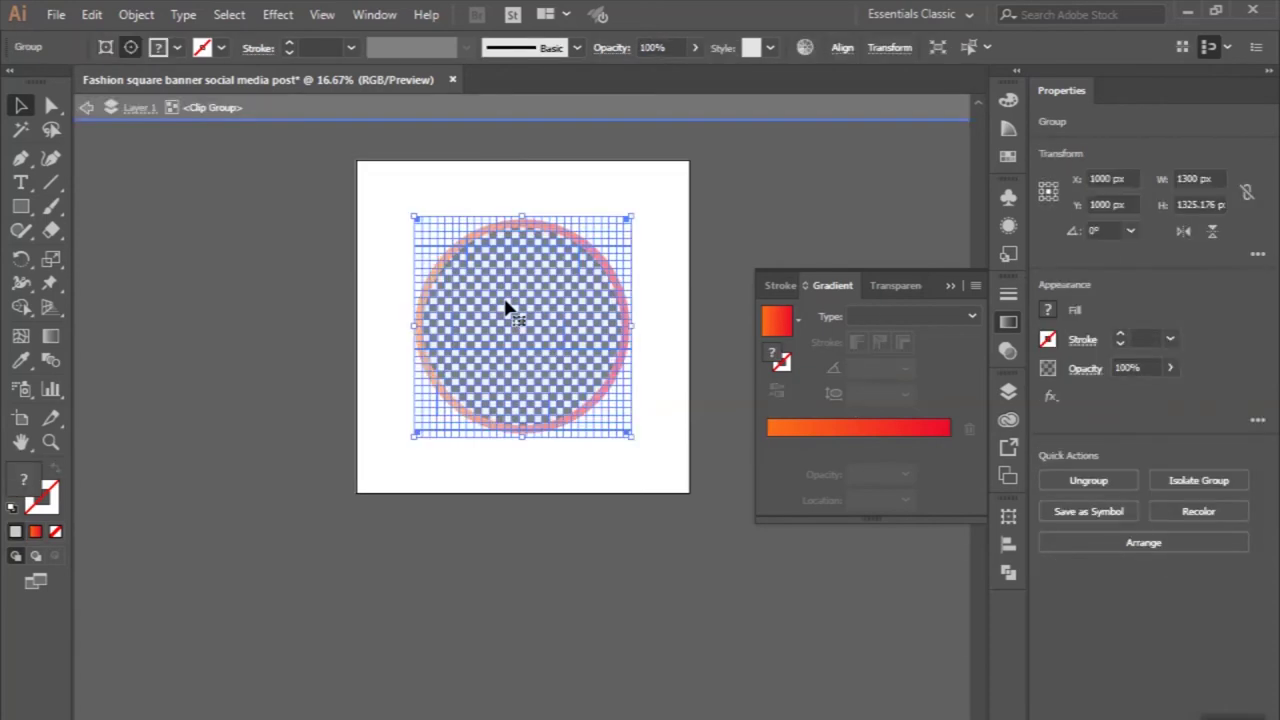
{"action": "double_click", "coordinate": [483, 289]}
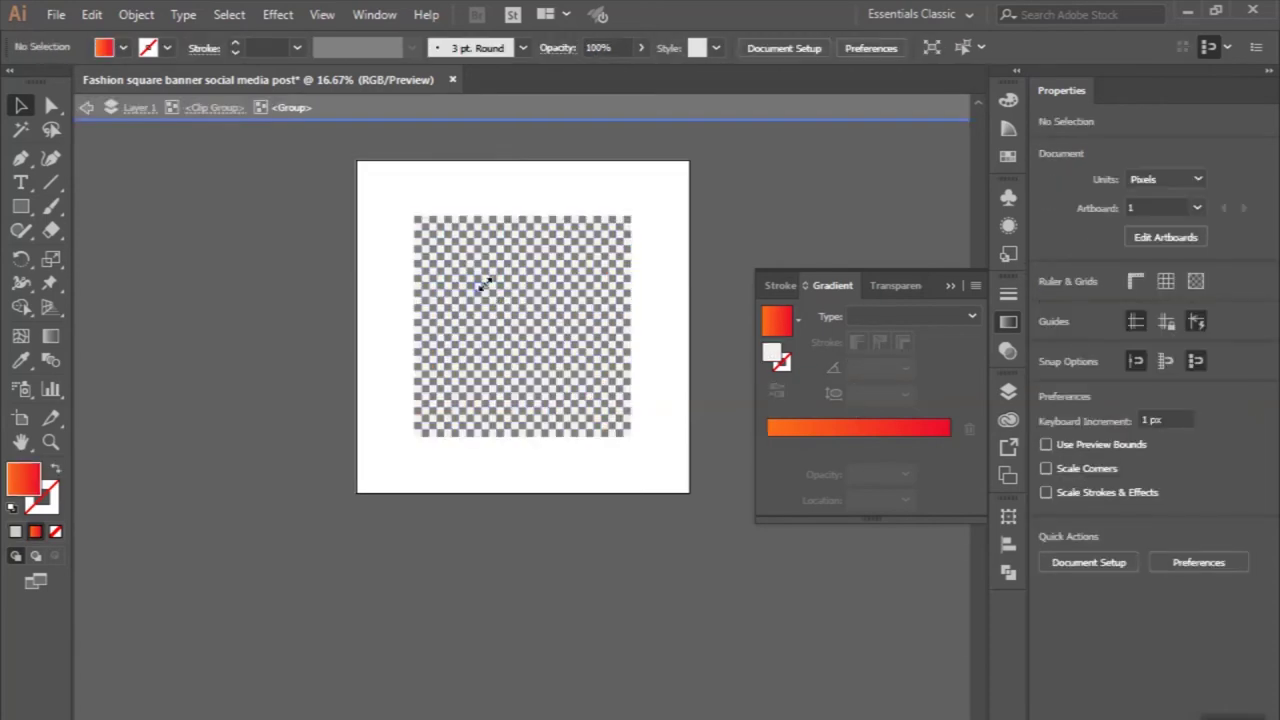
{"action": "scroll", "coordinate": [483, 289], "scroll_direction": "up", "scroll_amount": 2}
{"action": "left_click", "coordinate": [481, 288]}
{"action": "double_click", "coordinate": [181, 187]}
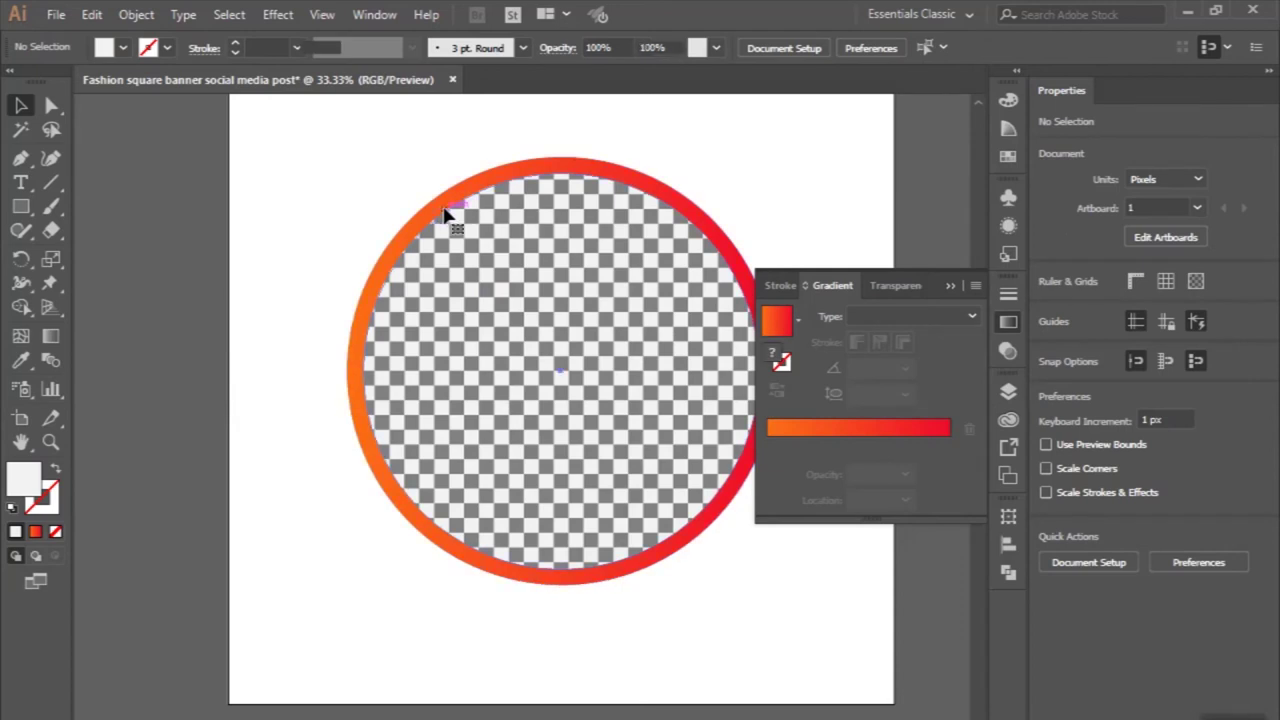
{"action": "double_click", "coordinate": [450, 214]}
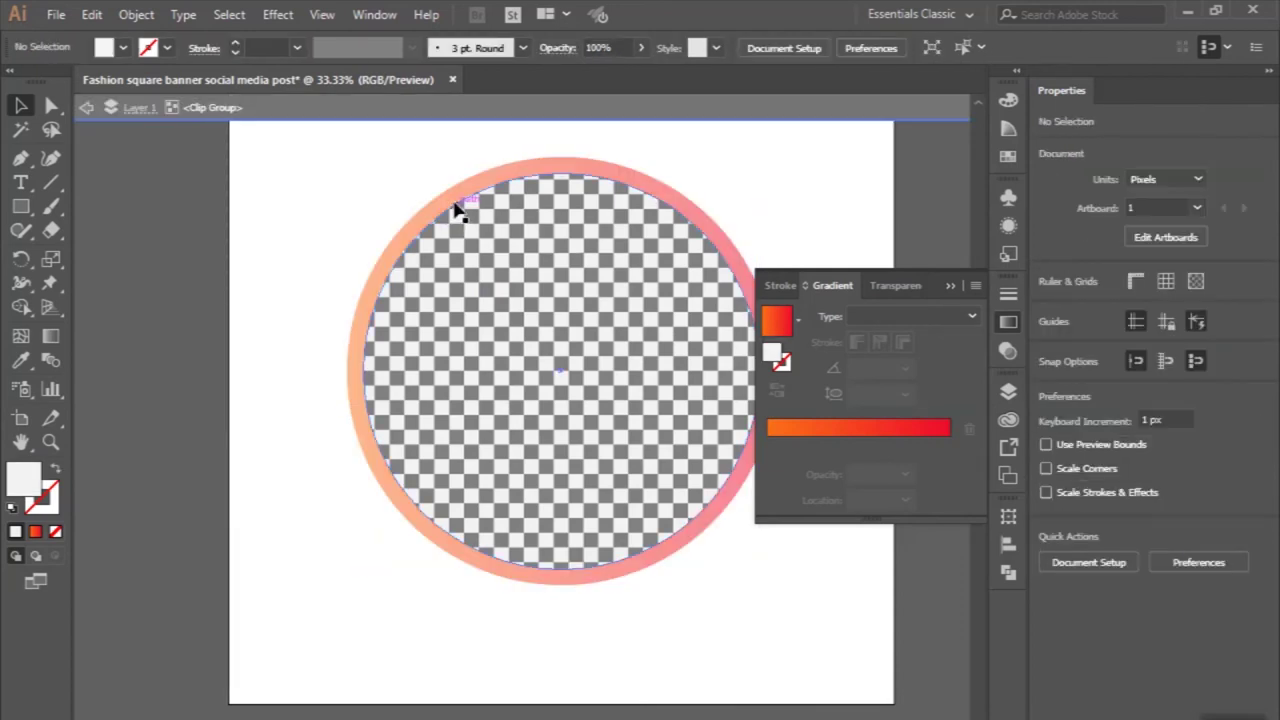
{"action": "left_click", "coordinate": [456, 210]}
{"action": "left_click_drag", "start_coordinate": [455, 208], "coordinate": [323, 249]}
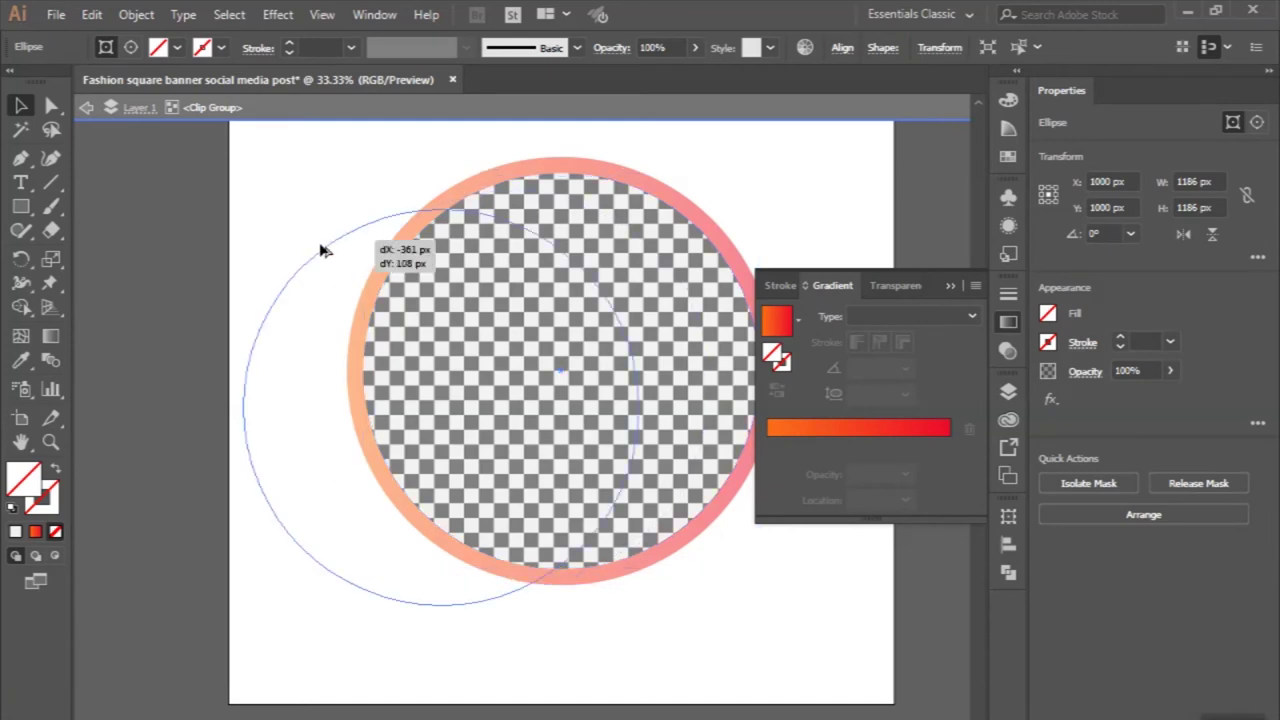
{"action": "key", "text": "ctrl+z"}
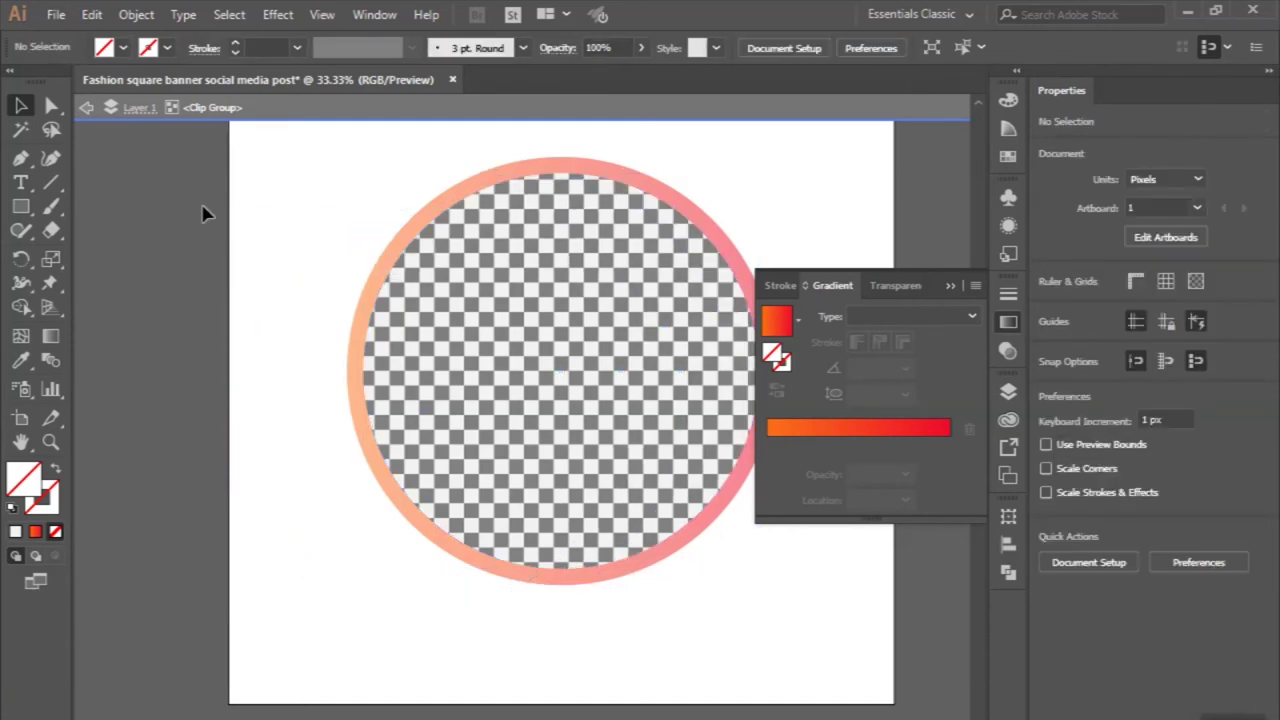
{"action": "double_click", "coordinate": [202, 213]}
{"action": "scroll", "coordinate": [202, 213], "scroll_direction": "down", "scroll_amount": 1}
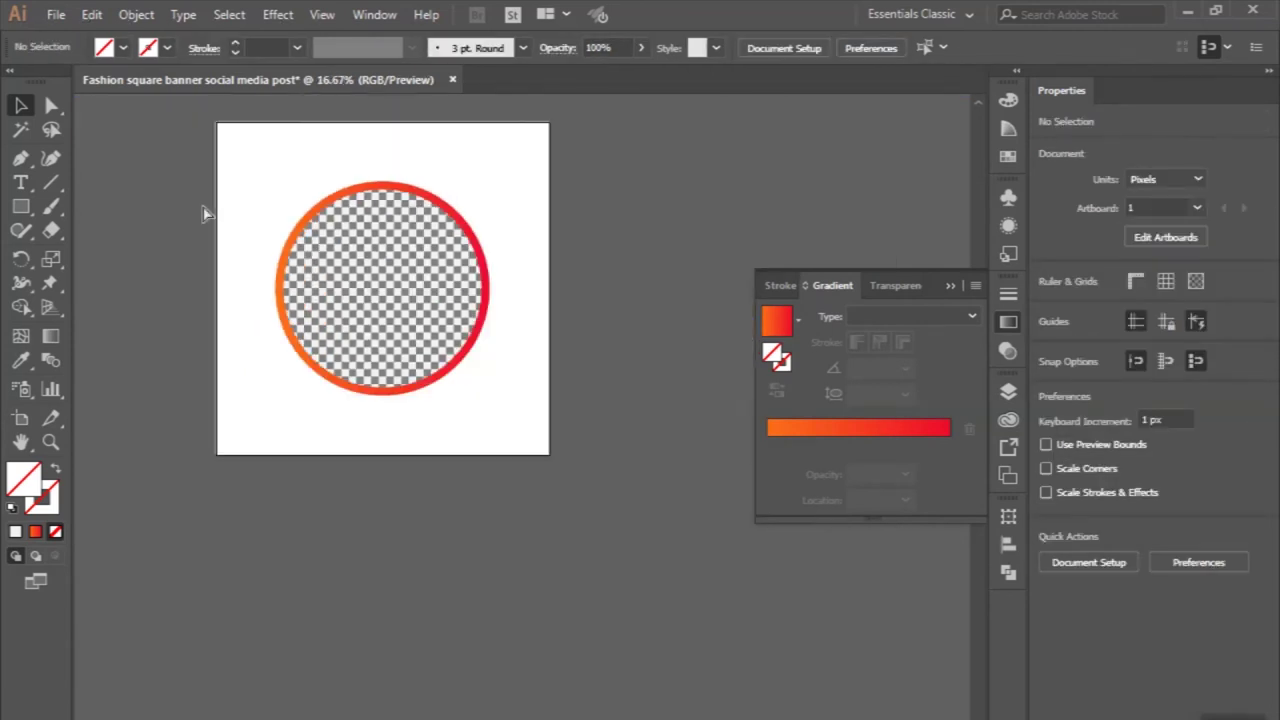
{"action": "key", "text": "ctrl+v"}
{"action": "scroll", "coordinate": [343, 320], "scroll_direction": "down", "scroll_amount": 1}
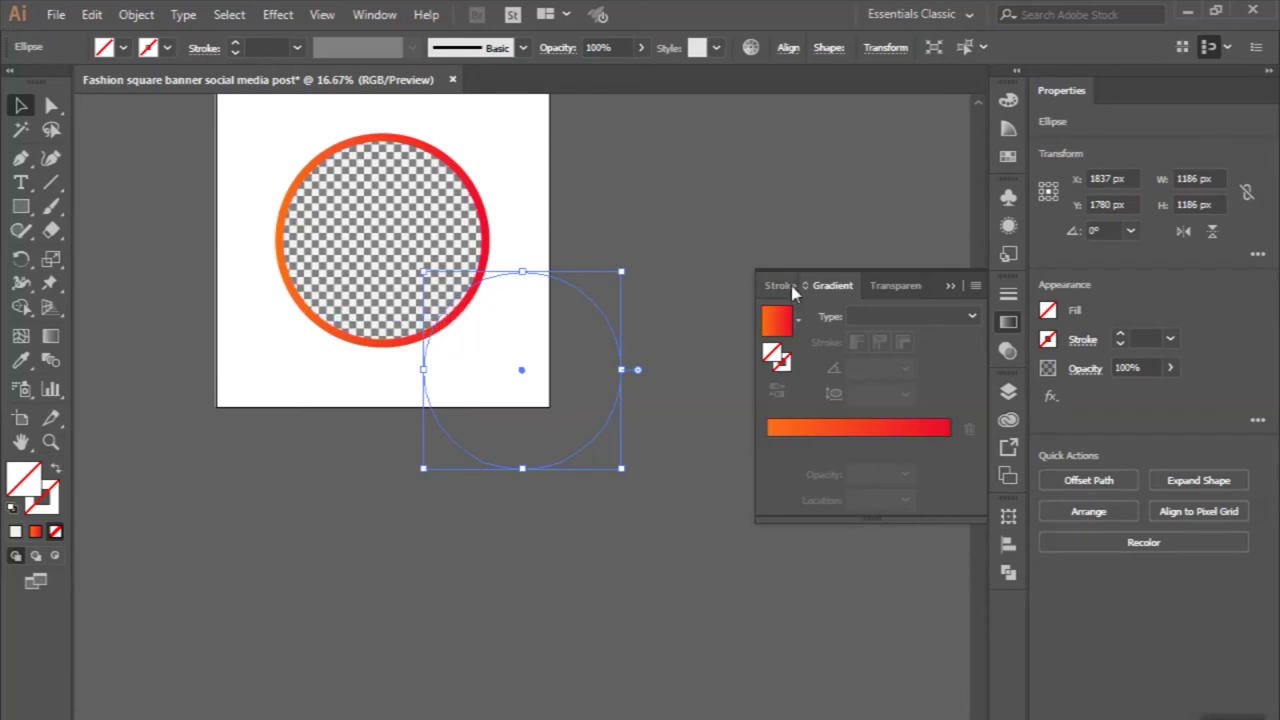
- Fill the spare circle with the white-to-black preset gradient, right stop set to #808080
{"action": "left_click", "coordinate": [799, 322]}
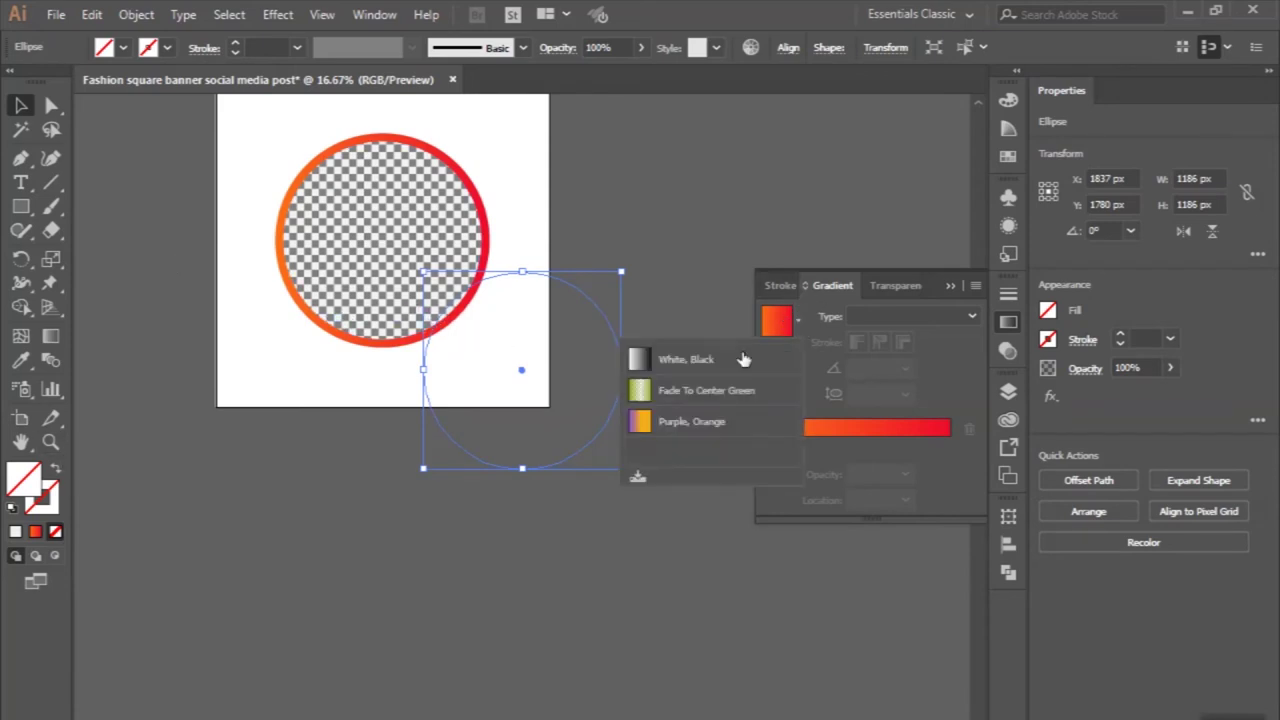
{"action": "left_click", "coordinate": [736, 360]}
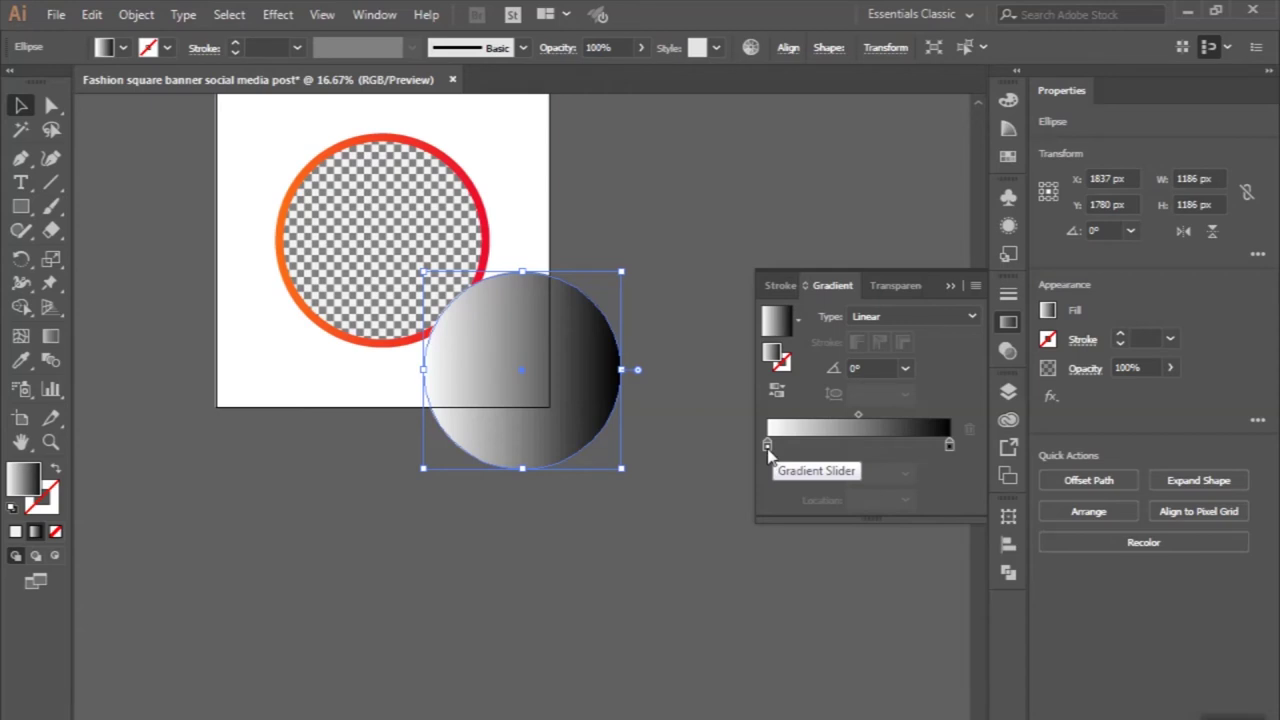
{"action": "double_click", "coordinate": [767, 445]}
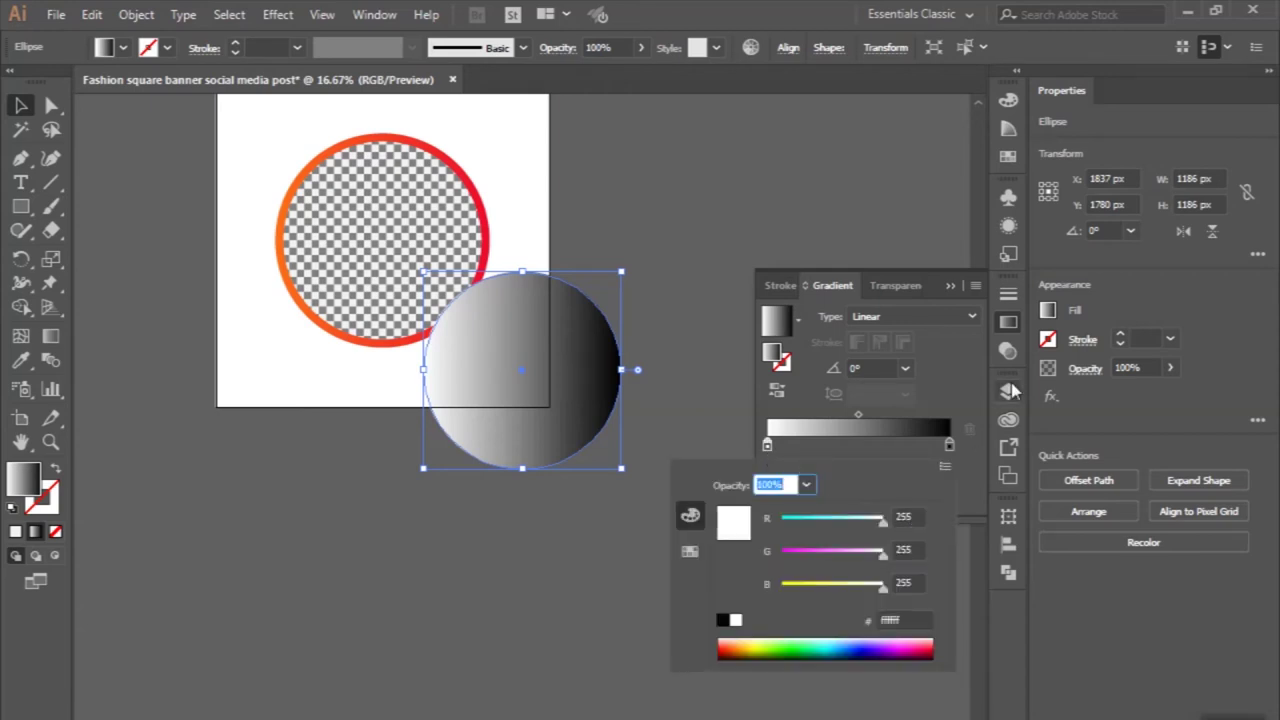
{"action": "left_click", "coordinate": [949, 445]}
{"action": "double_click", "coordinate": [949, 445]}
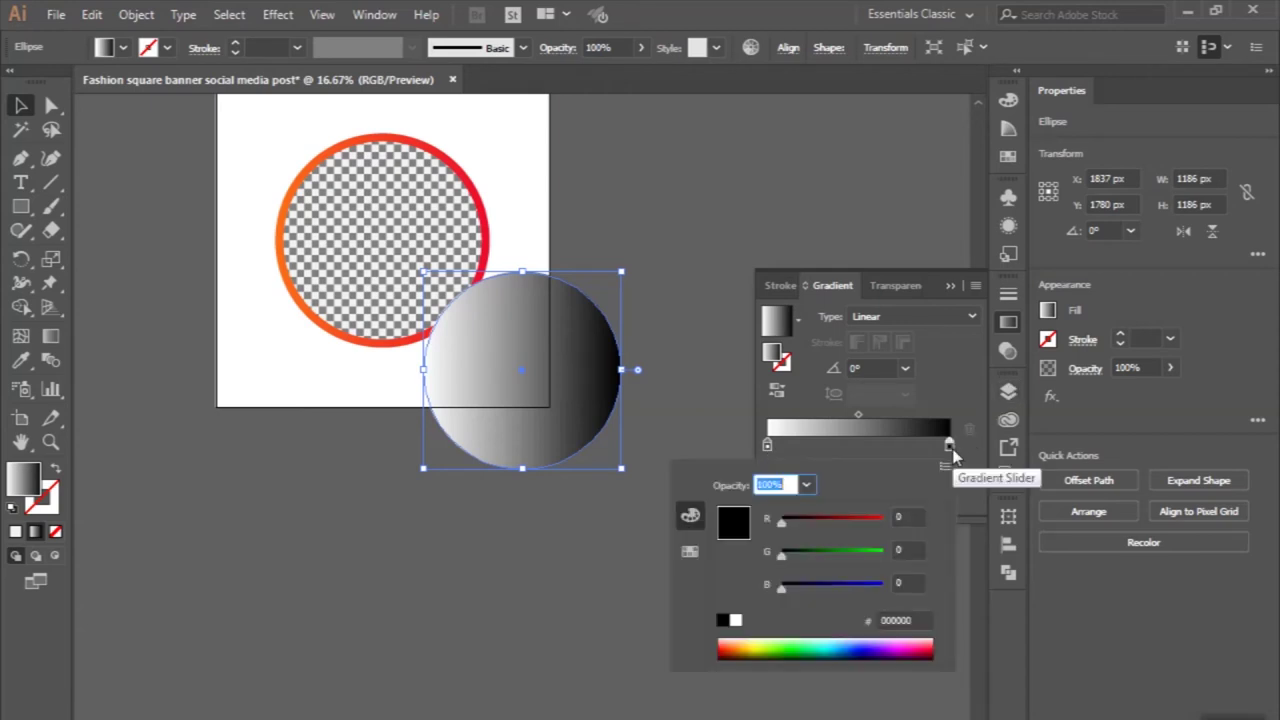
{"action": "left_click", "coordinate": [905, 620]}
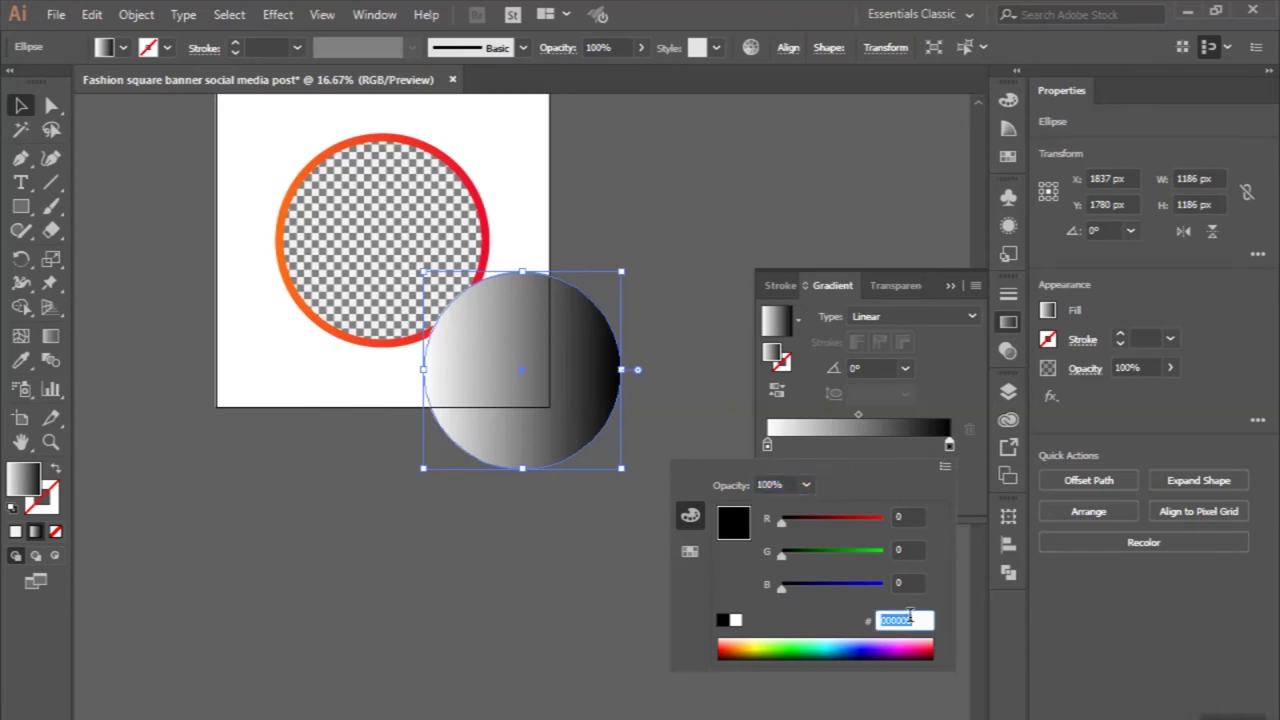
{"action": "type", "text": "80808"}
{"action": "key", "text": "Return"}
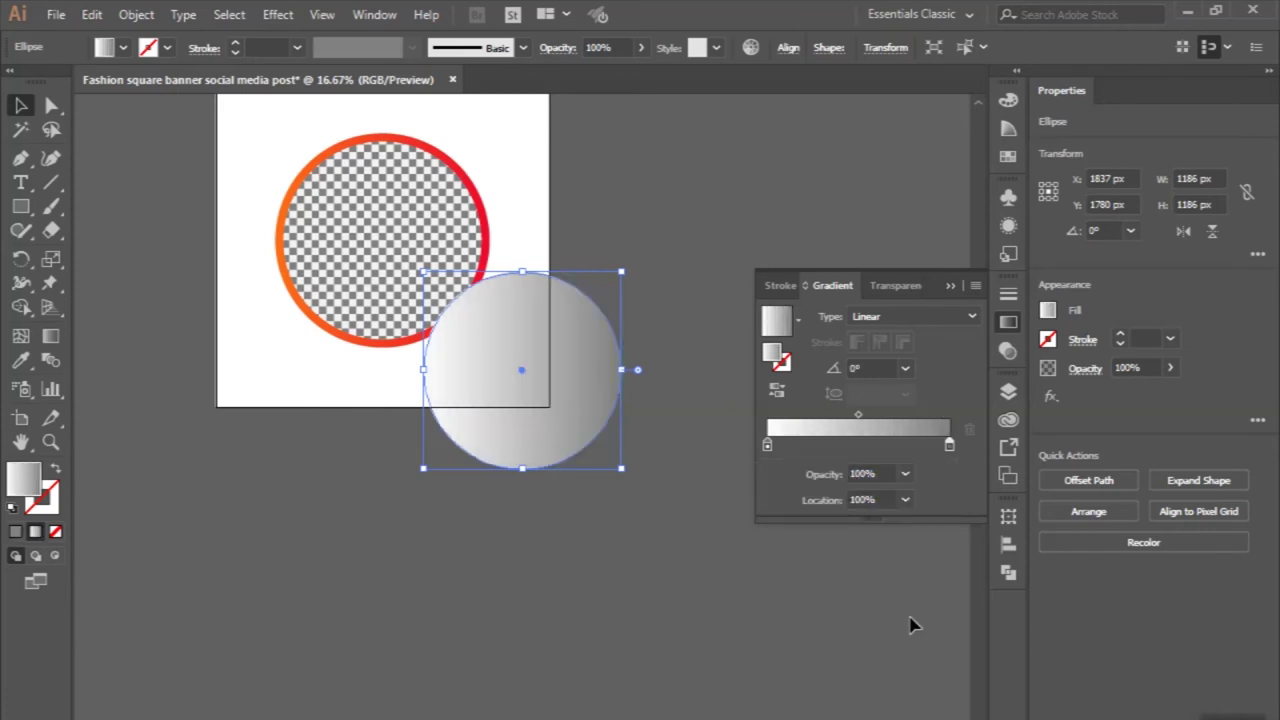
- Change the gradient to Radial and reverse it so the centre is grey
{"action": "left_click", "coordinate": [904, 370]}
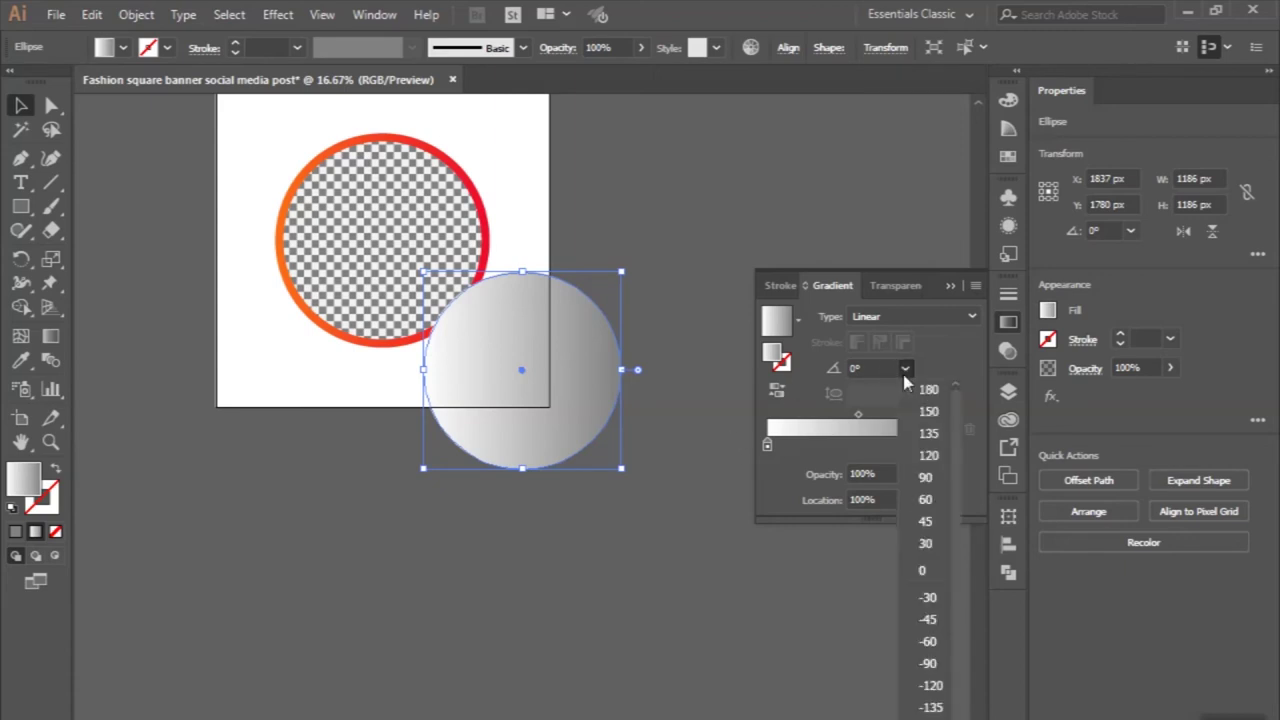
{"action": "left_click", "coordinate": [912, 318]}
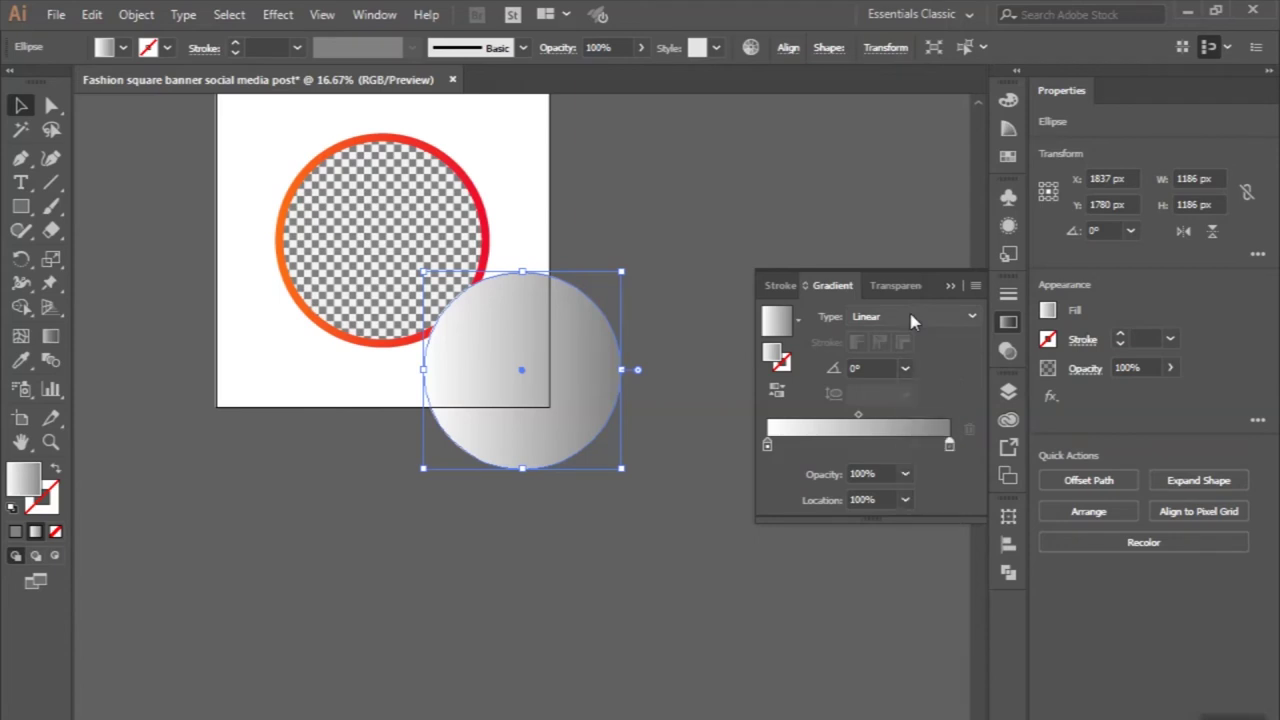
{"action": "left_click", "coordinate": [912, 318]}
{"action": "left_click", "coordinate": [905, 358]}
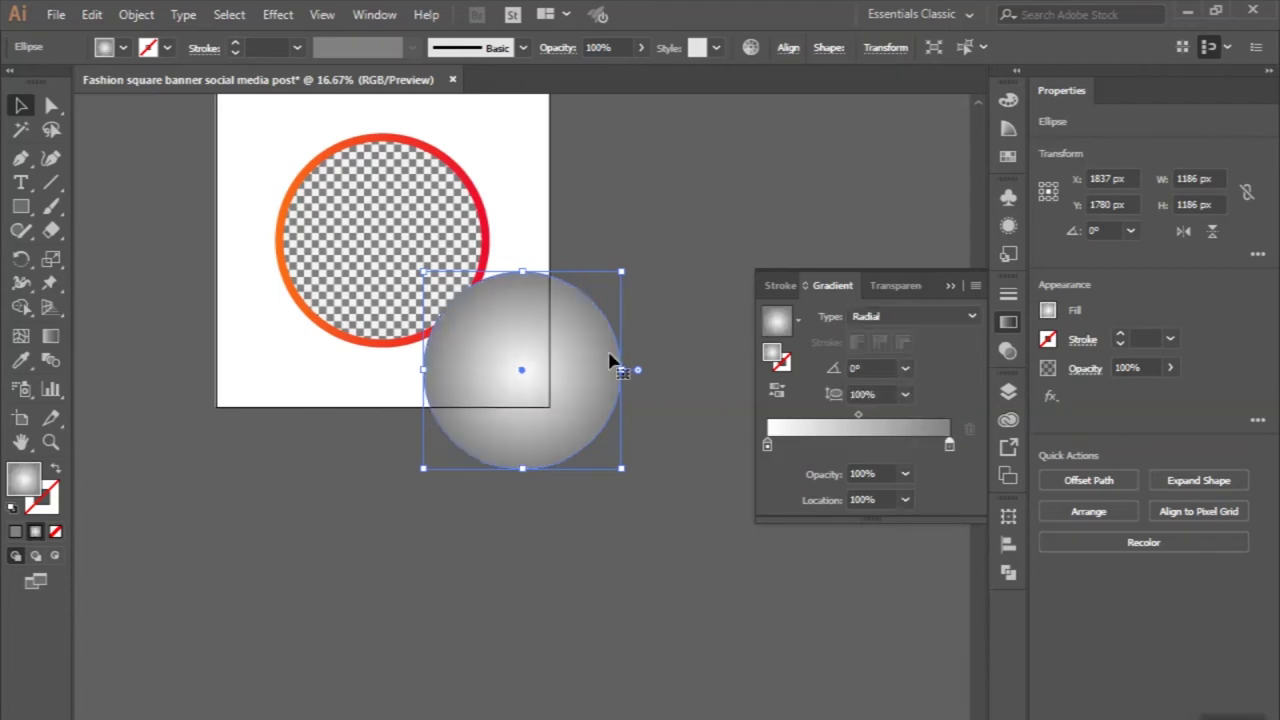
{"action": "left_click", "coordinate": [778, 391]}
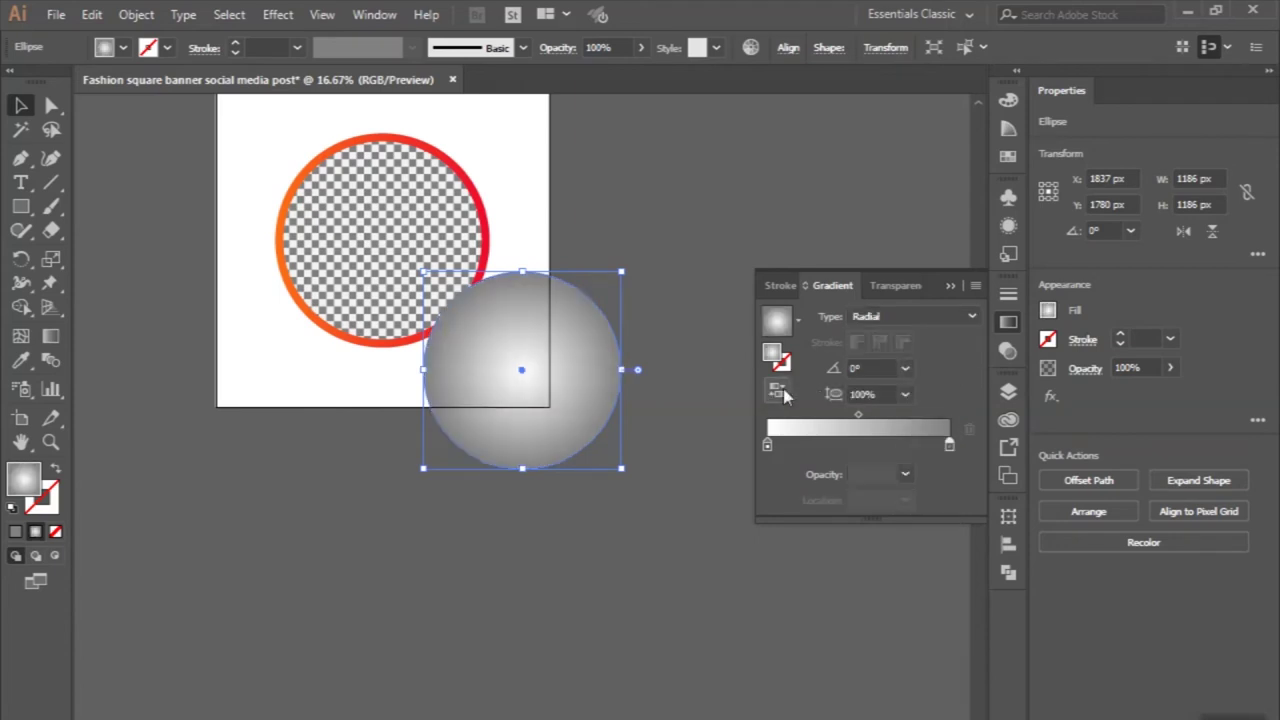
- Move the gradient circle to the right of the artboard
{"action": "left_click", "coordinate": [665, 405]}
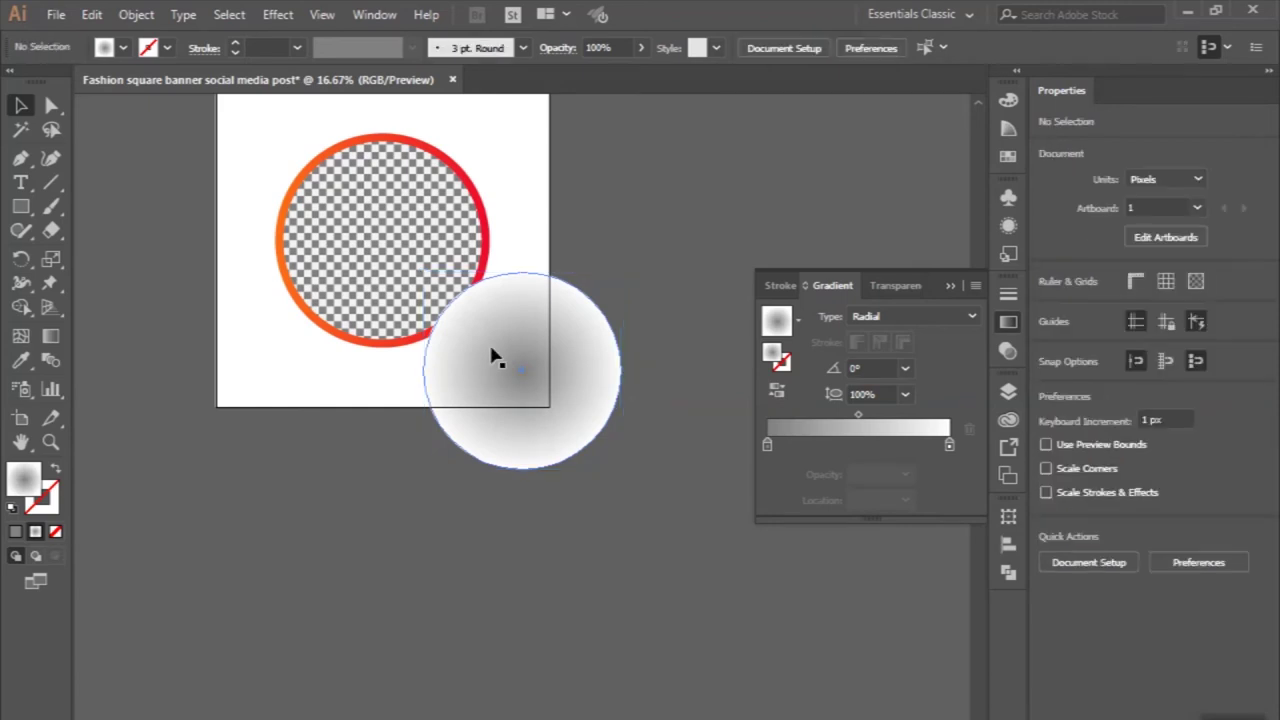
{"action": "mouse_move", "coordinate": [494, 355]}
{"action": "left_mouse_down"}
{"action": "mouse_move", "coordinate": [412, 226]}
{"action": "mouse_move", "coordinate": [722, 228]}
{"action": "left_mouse_up"}
{"action": "left_click", "coordinate": [608, 277]}
{"action": "scroll", "coordinate": [608, 277], "scroll_direction": "up", "scroll_amount": 2}
{"action": "scroll", "coordinate": [608, 277], "scroll_direction": "up", "scroll_amount": 3}
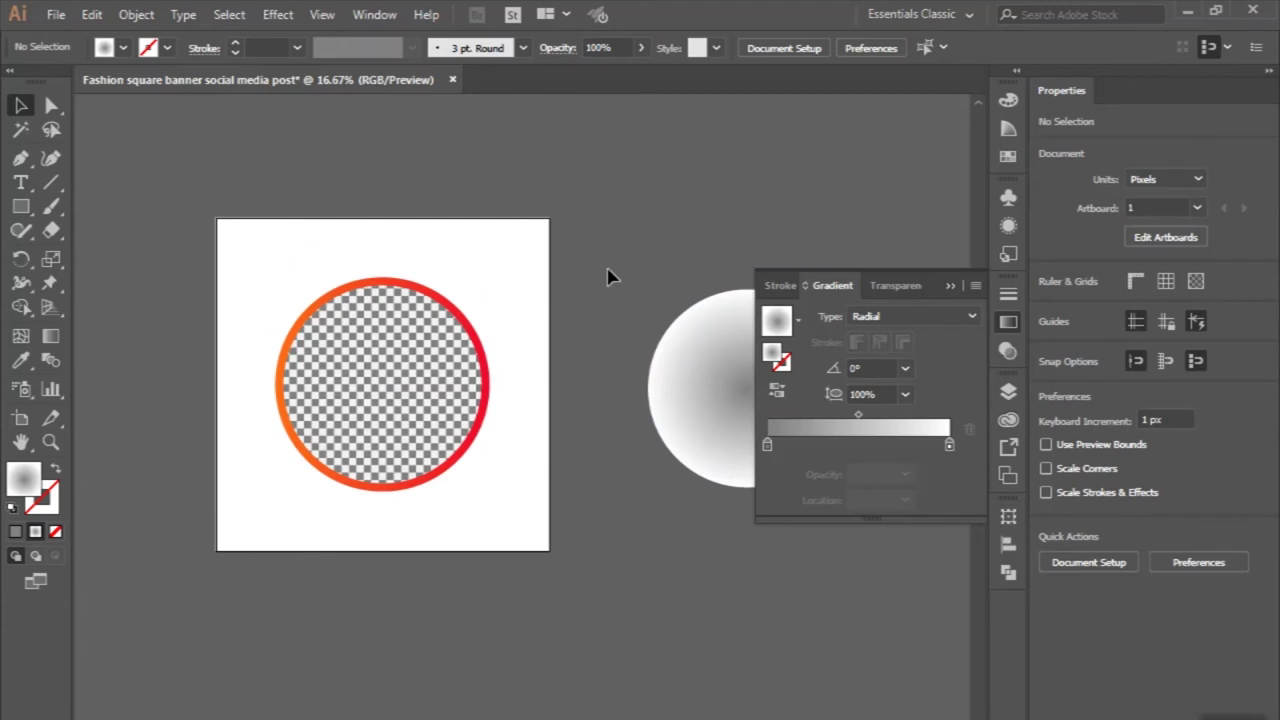
{"action": "left_click", "coordinate": [950, 288]}
{"action": "left_click", "coordinate": [20, 162]}
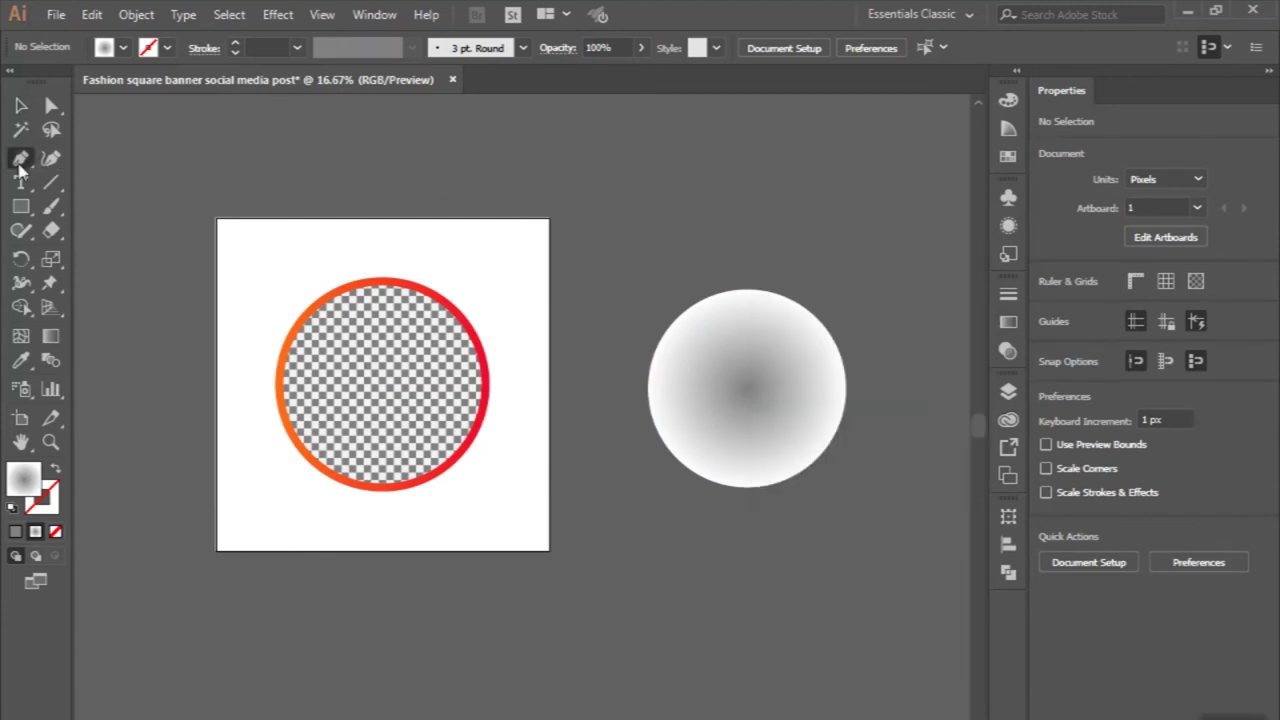
- Pen-draw a closed five-point shape from the ring's upper-left edge past the artboard's top-right corner
{"action": "left_click", "coordinate": [309, 307]}
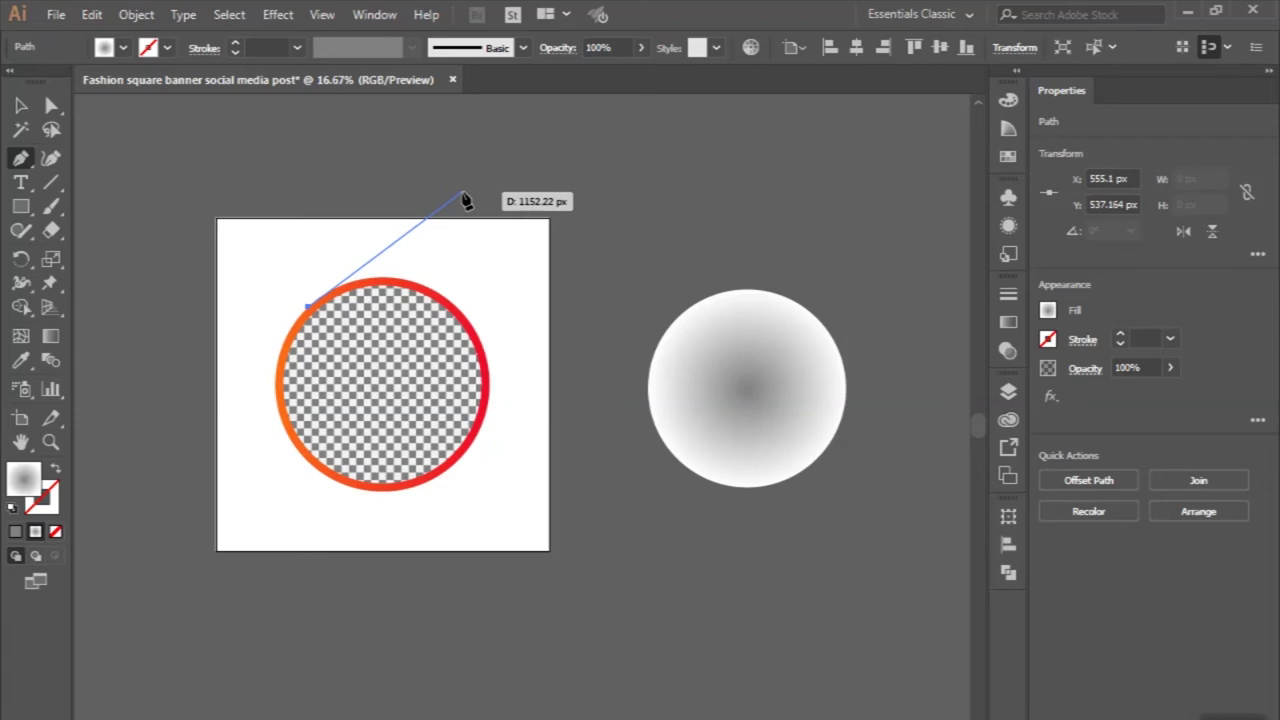
{"action": "left_click_drag", "start_coordinate": [460, 194], "coordinate": [578, 196]}
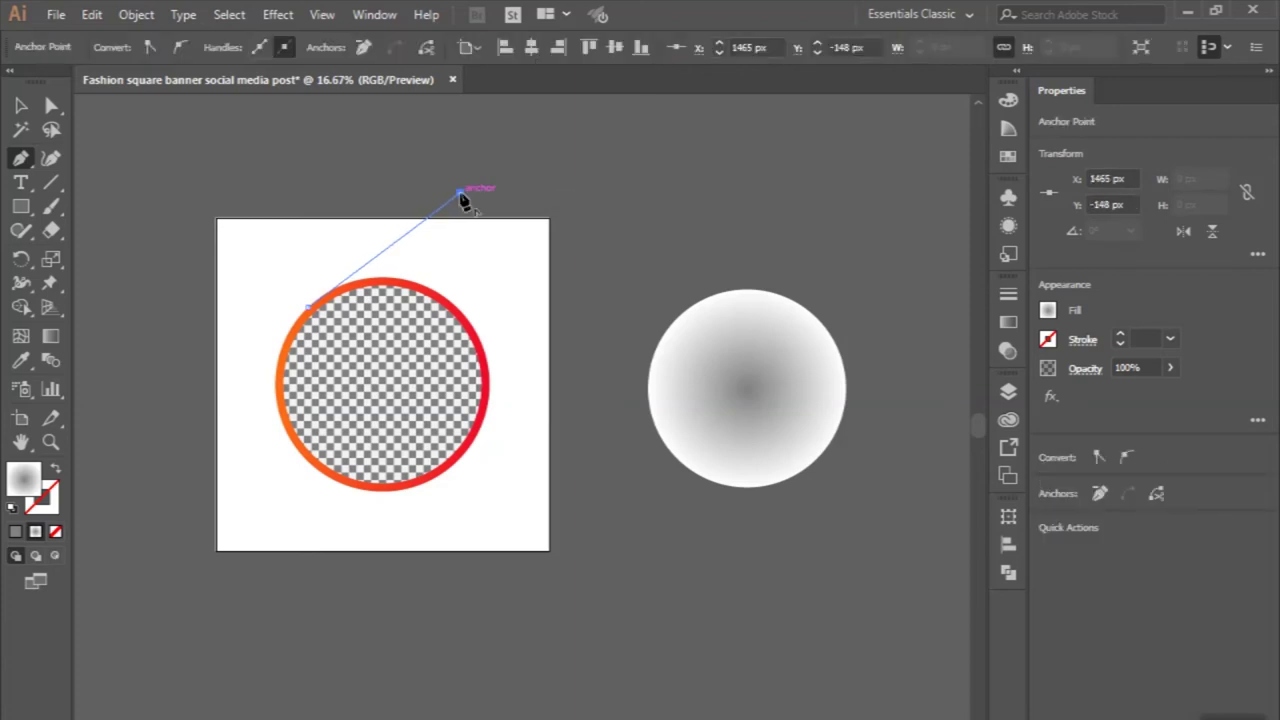
{"action": "left_click", "coordinate": [577, 194]}
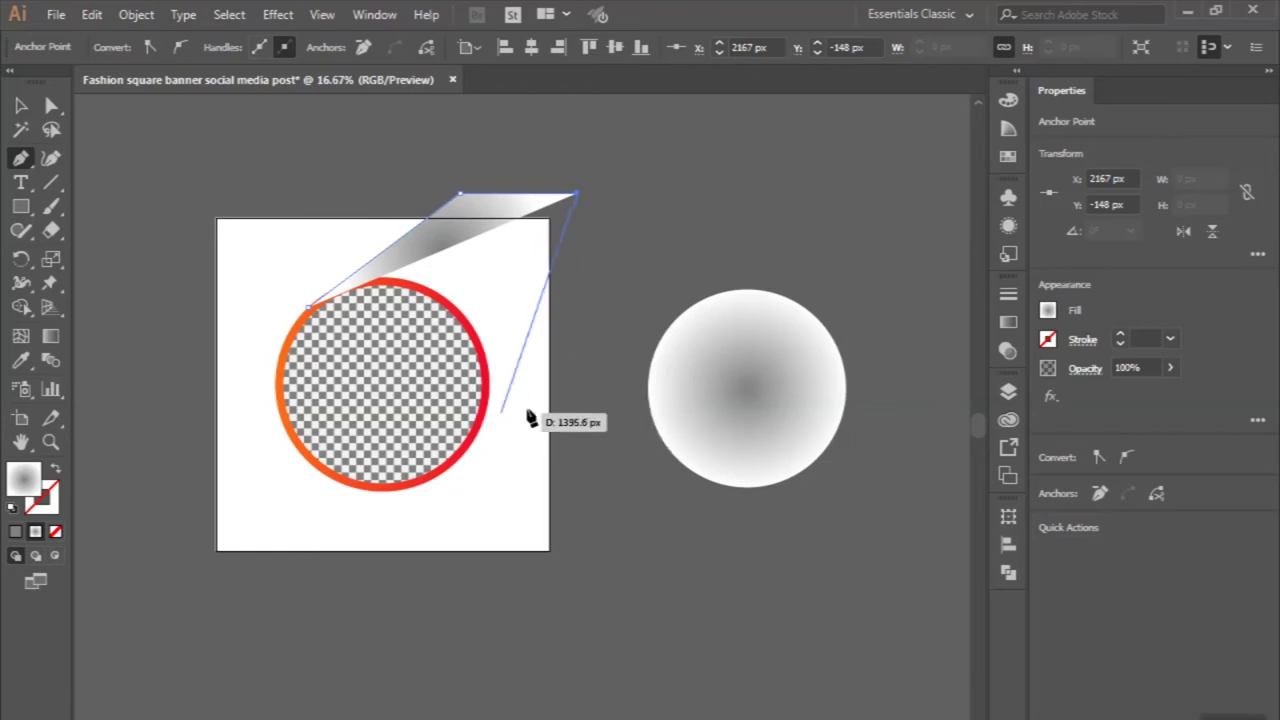
{"action": "left_click", "coordinate": [577, 318]}
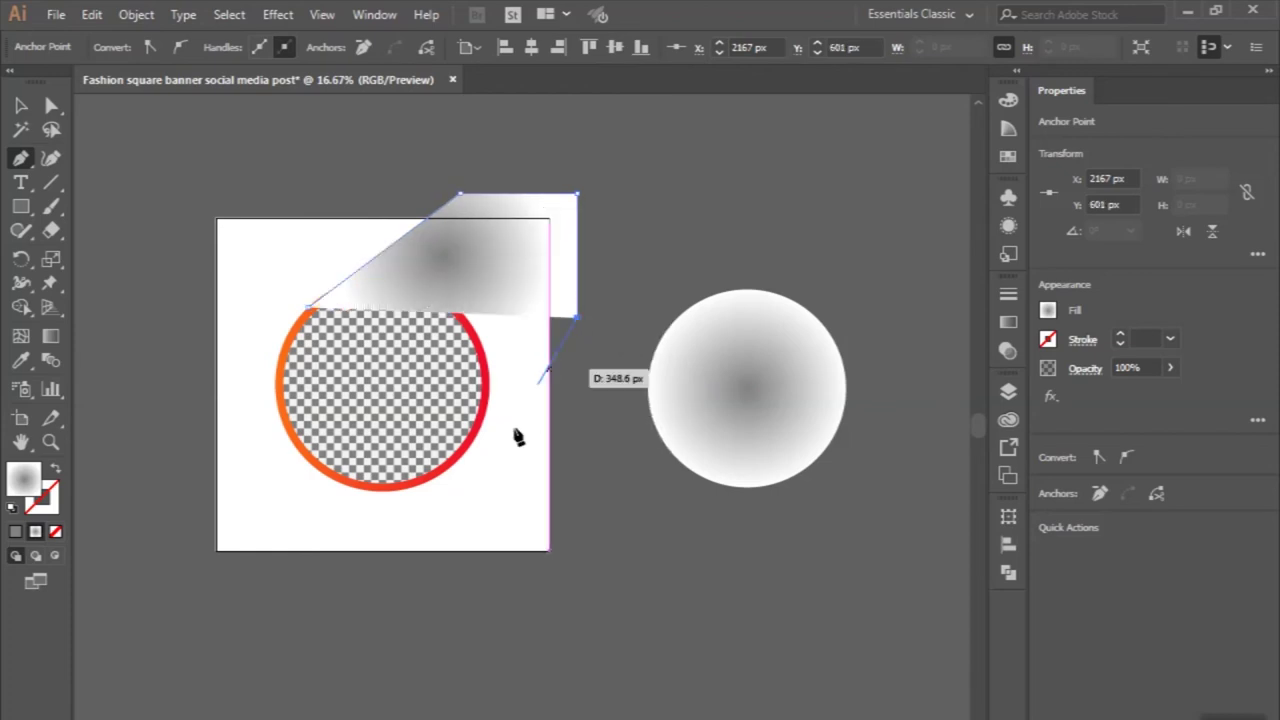
{"action": "left_click", "coordinate": [464, 456]}
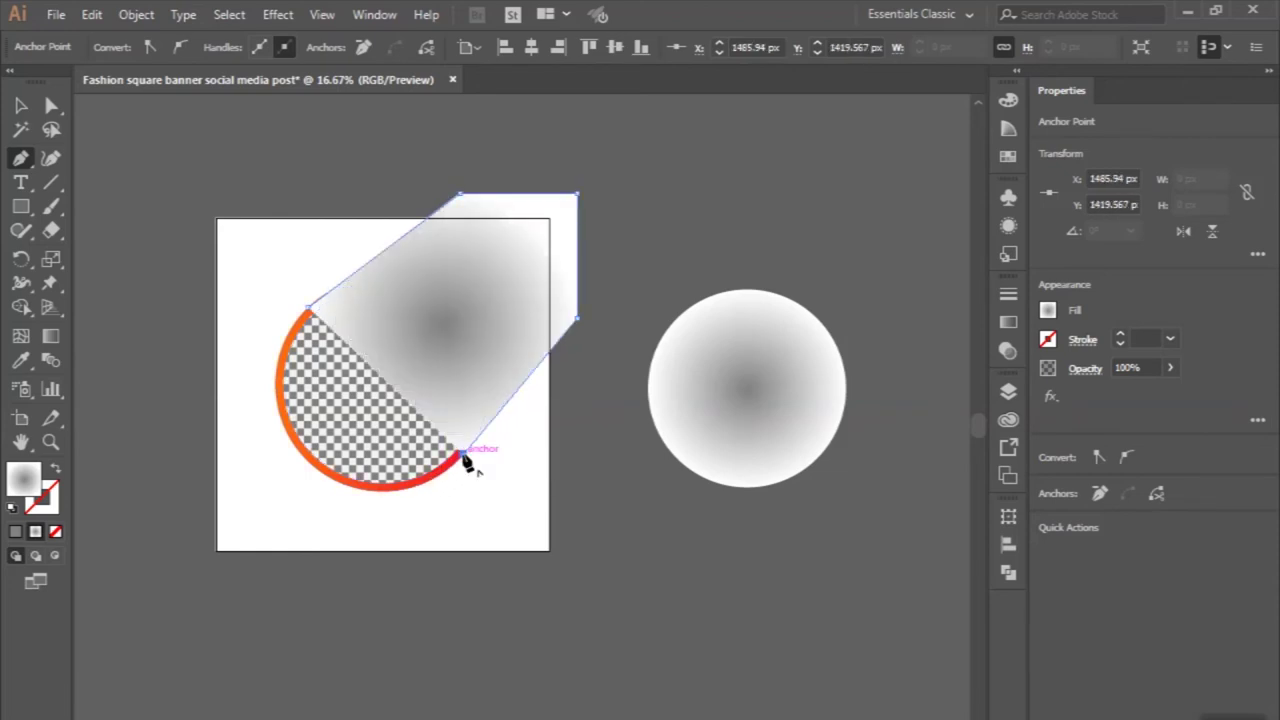
{"action": "left_click", "coordinate": [310, 312]}
- Adjust the shape's anchors with Direct Selection, shifting its top corner slightly left
{"action": "key", "text": "a"}
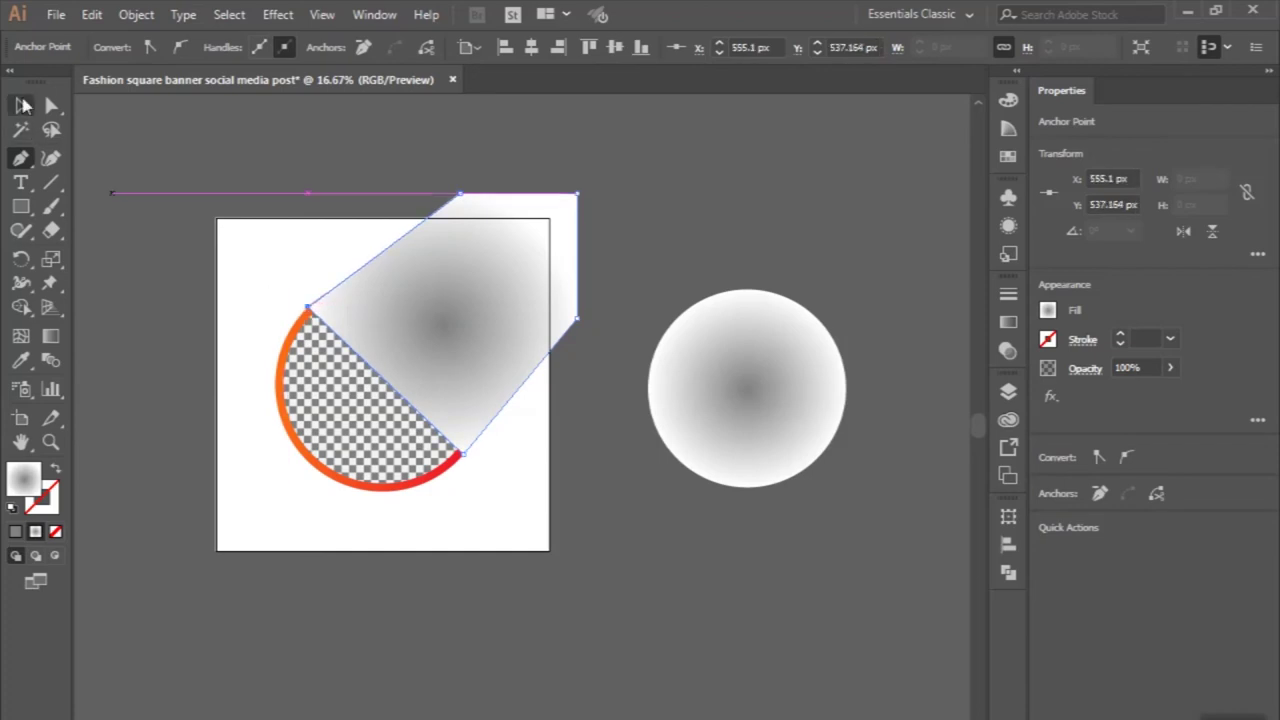
{"action": "scroll", "coordinate": [295, 280], "scroll_direction": "up", "scroll_amount": 1}
{"action": "scroll", "coordinate": [310, 320], "scroll_direction": "up", "scroll_amount": 2}
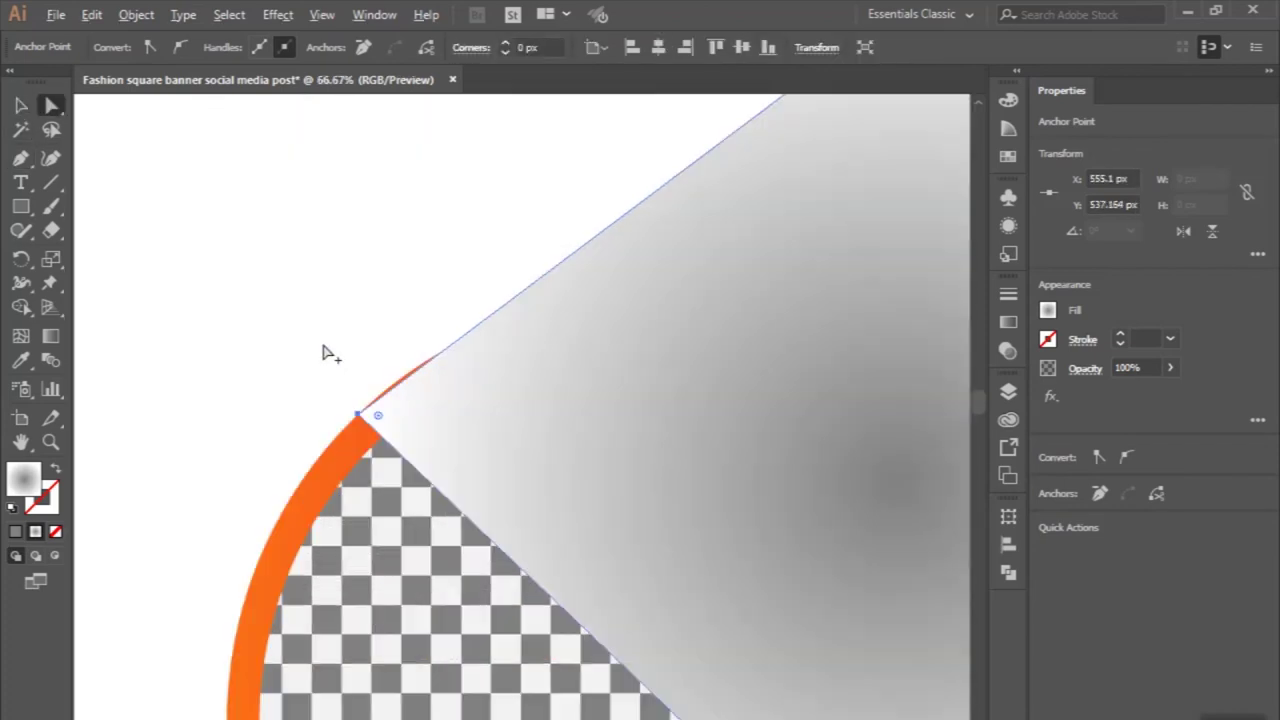
{"action": "scroll", "coordinate": [345, 380], "scroll_direction": "up", "scroll_amount": 1}
{"action": "scroll", "coordinate": [375, 452], "scroll_direction": "up", "scroll_amount": 1}
{"action": "left_click_drag", "start_coordinate": [375, 452], "coordinate": [376, 455]}
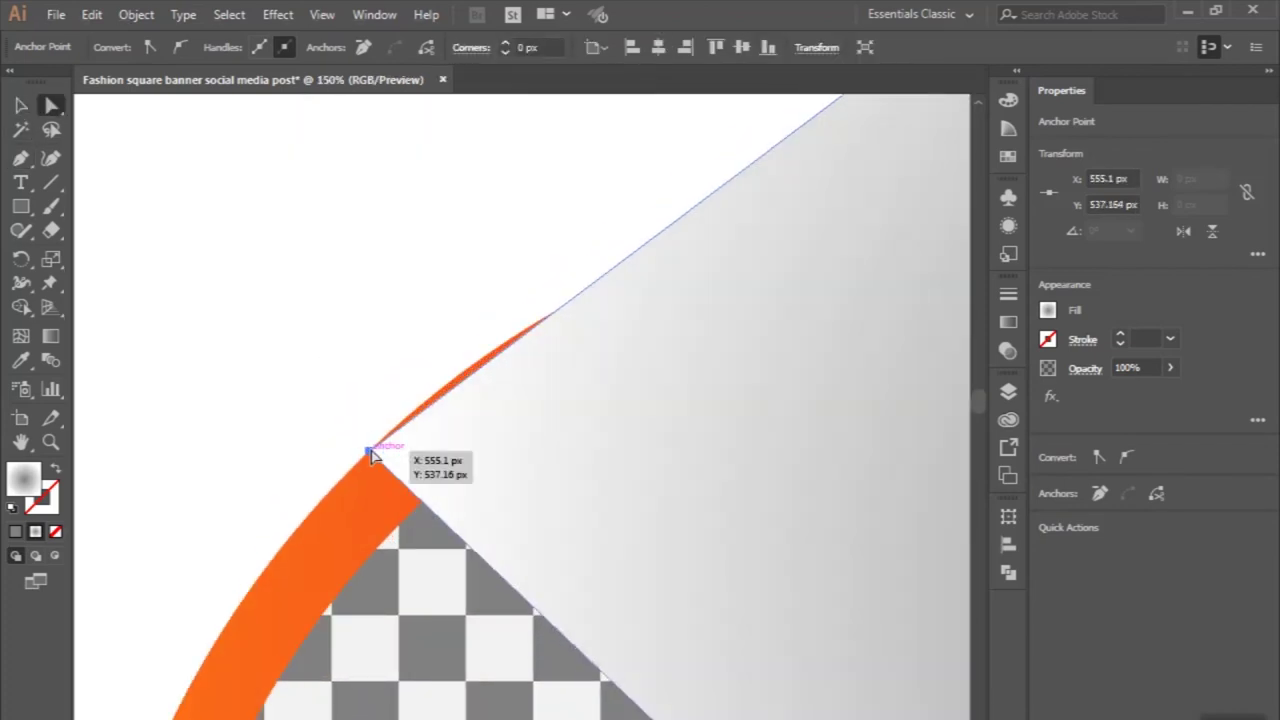
{"action": "scroll", "coordinate": [372, 455], "scroll_direction": "down", "scroll_amount": 1}
{"action": "scroll", "coordinate": [680, 245], "scroll_direction": "down", "scroll_amount": 3}
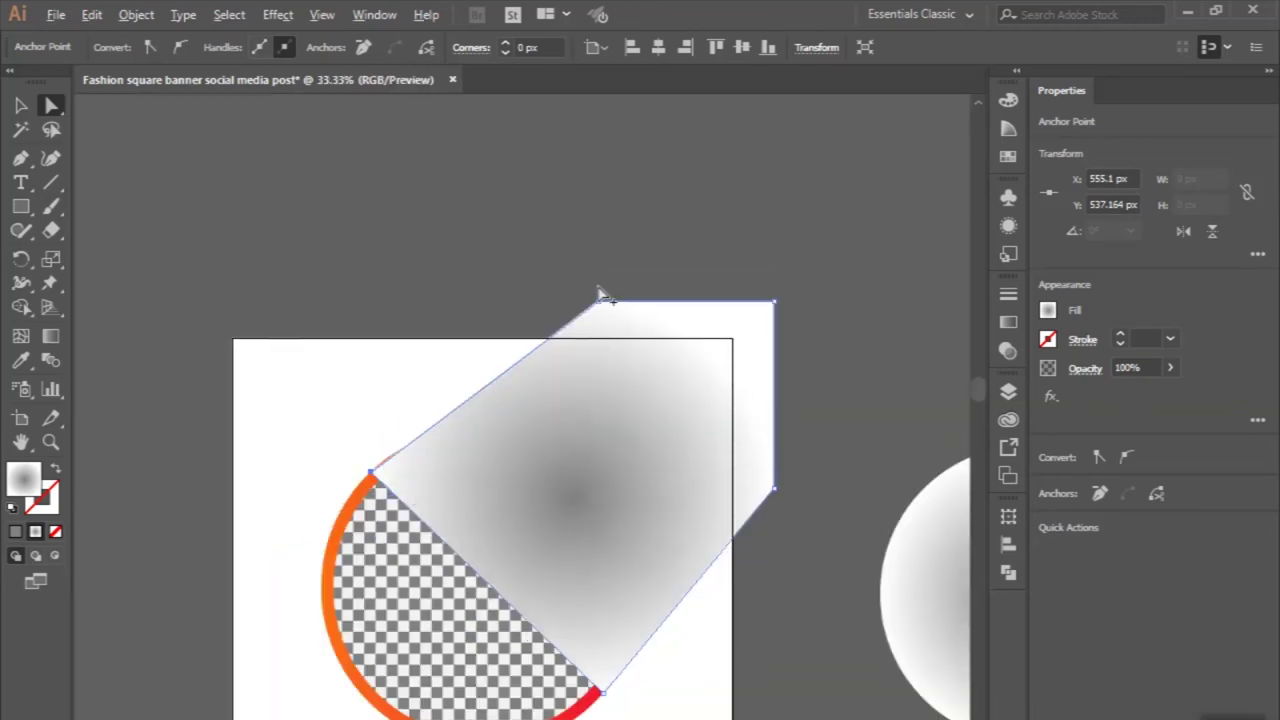
{"action": "scroll", "coordinate": [600, 295], "scroll_direction": "up", "scroll_amount": 1}
{"action": "left_click_drag", "start_coordinate": [600, 307], "coordinate": [571, 307]}
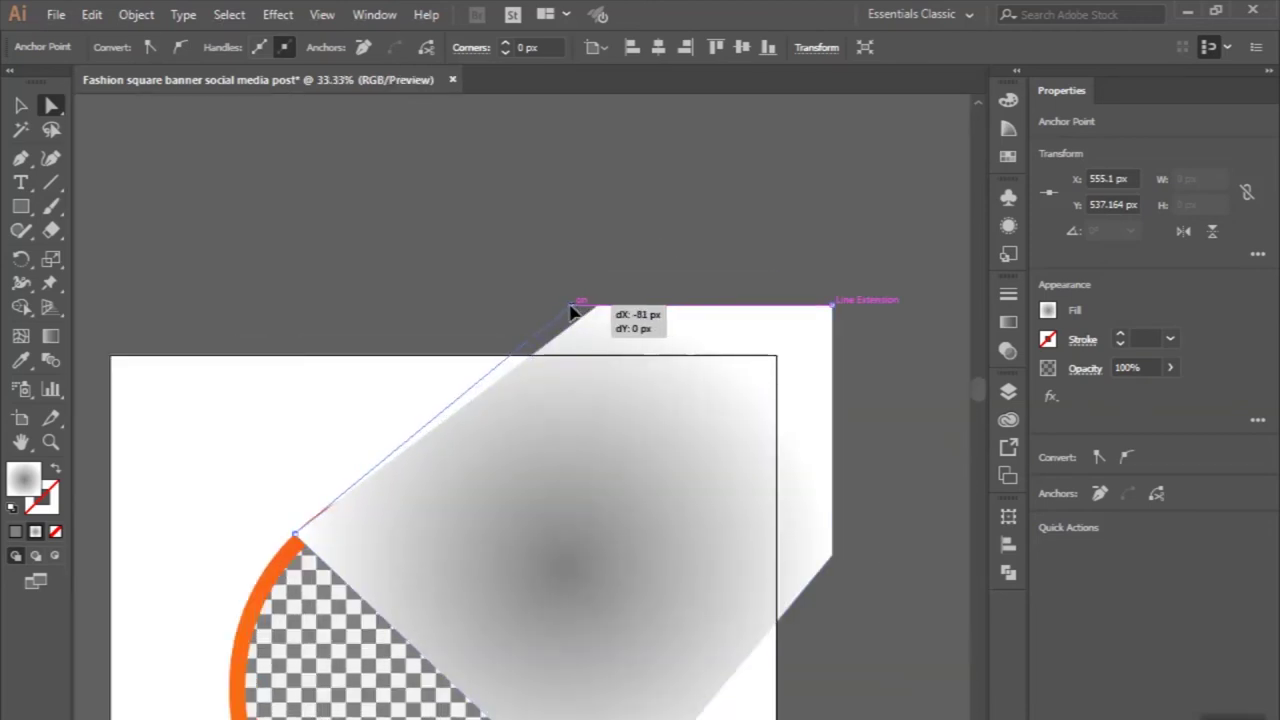
{"action": "scroll", "coordinate": [572, 313], "scroll_direction": "down", "scroll_amount": 1}
{"action": "key", "text": "v"}
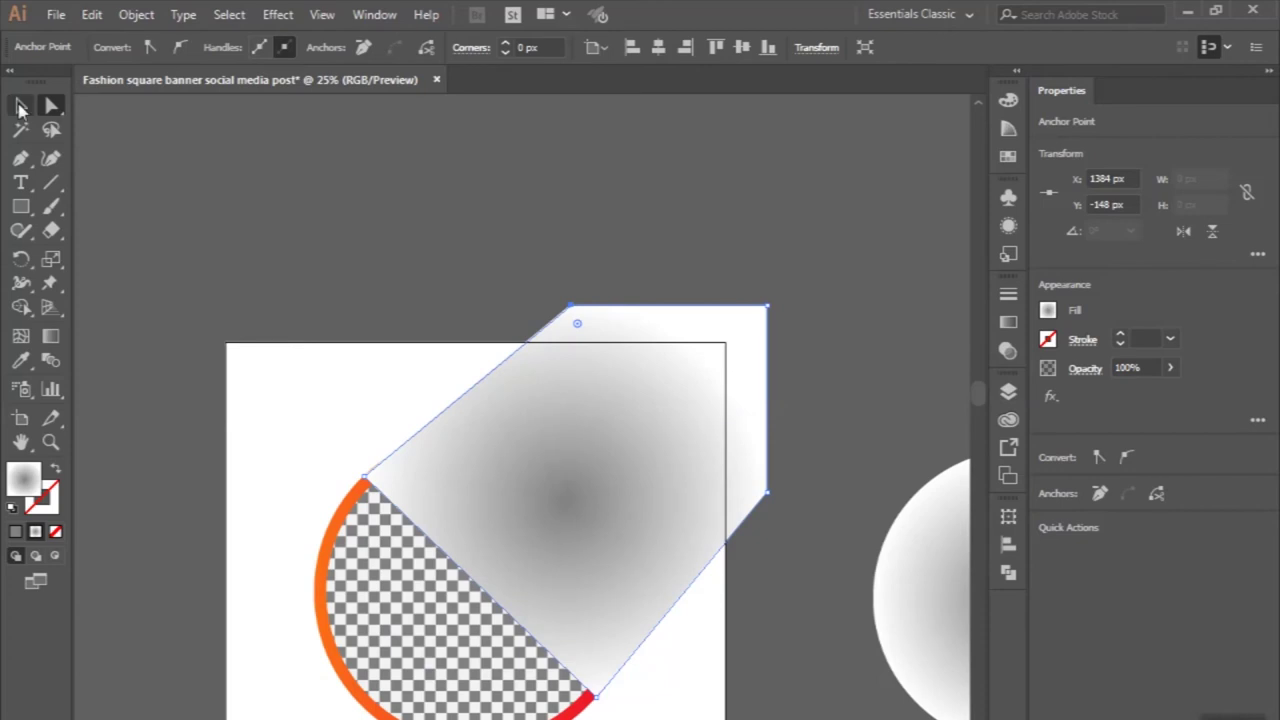
- Use Shape Builder with the white background to delete the gradient shape's overflow beyond the artboard
{"action": "left_click", "coordinate": [1007, 393]}
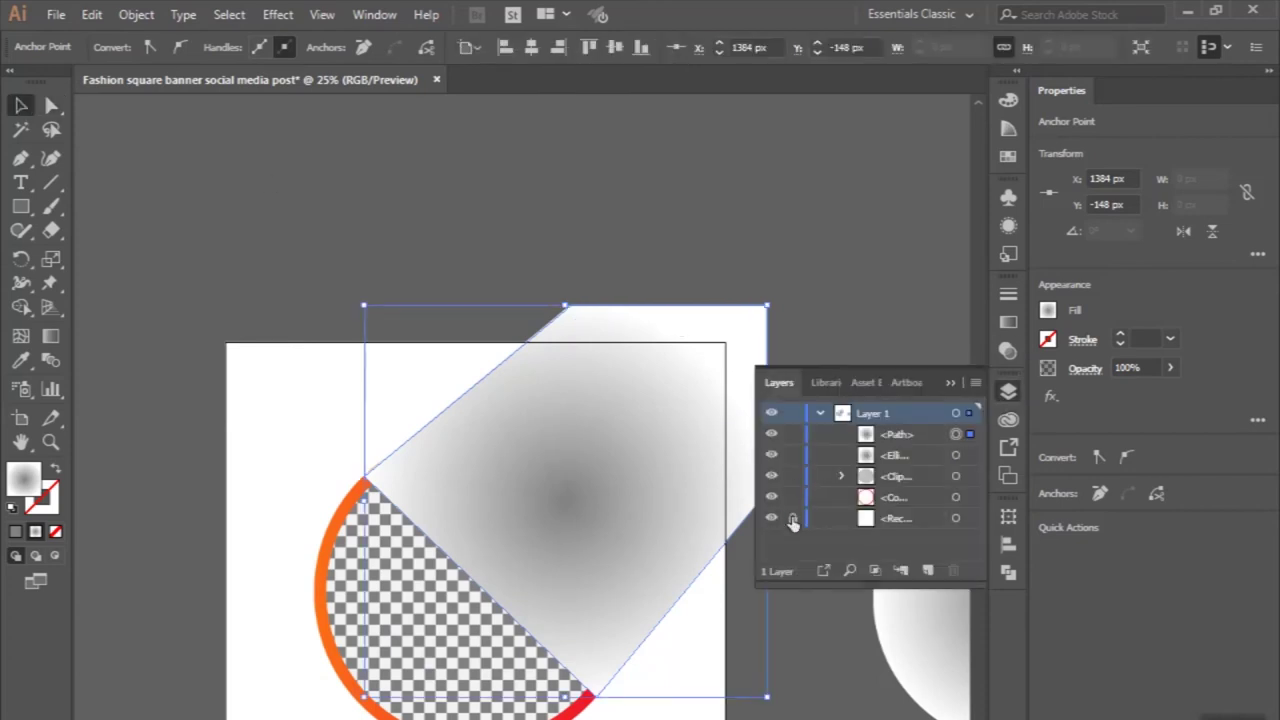
{"action": "left_click", "coordinate": [389, 382], "text": "shift"}
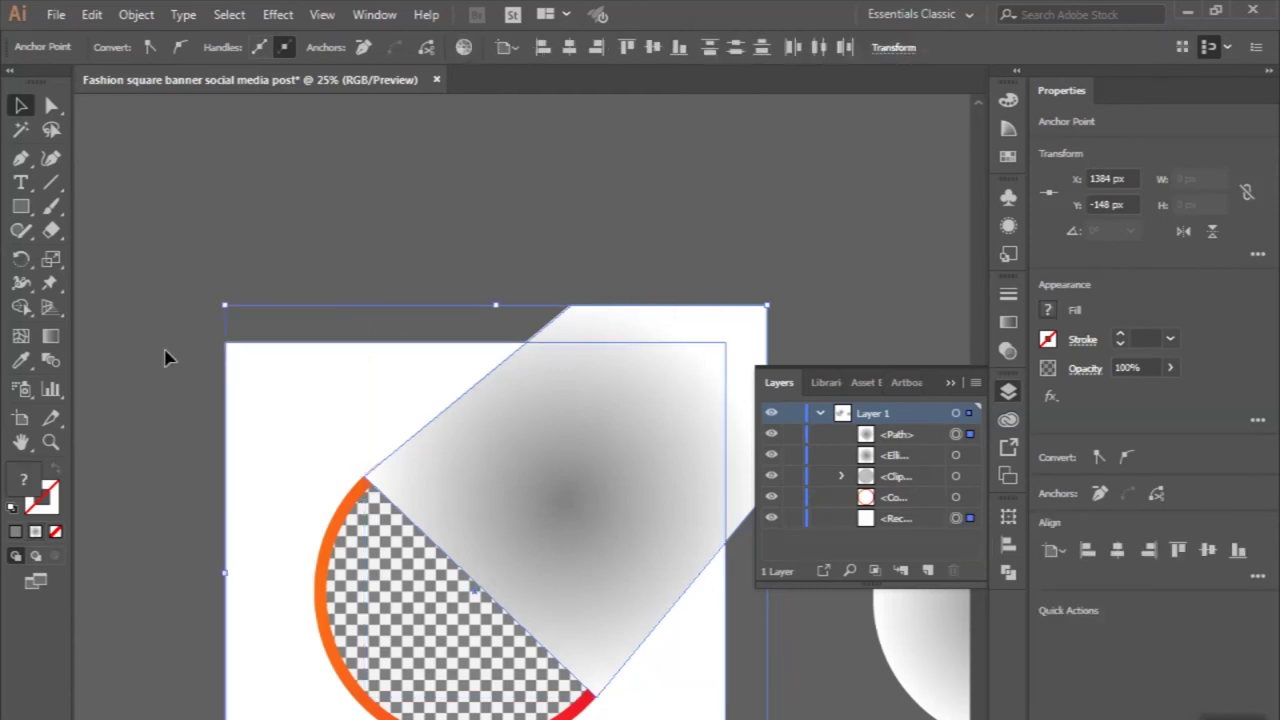
{"action": "left_click", "coordinate": [28, 311]}
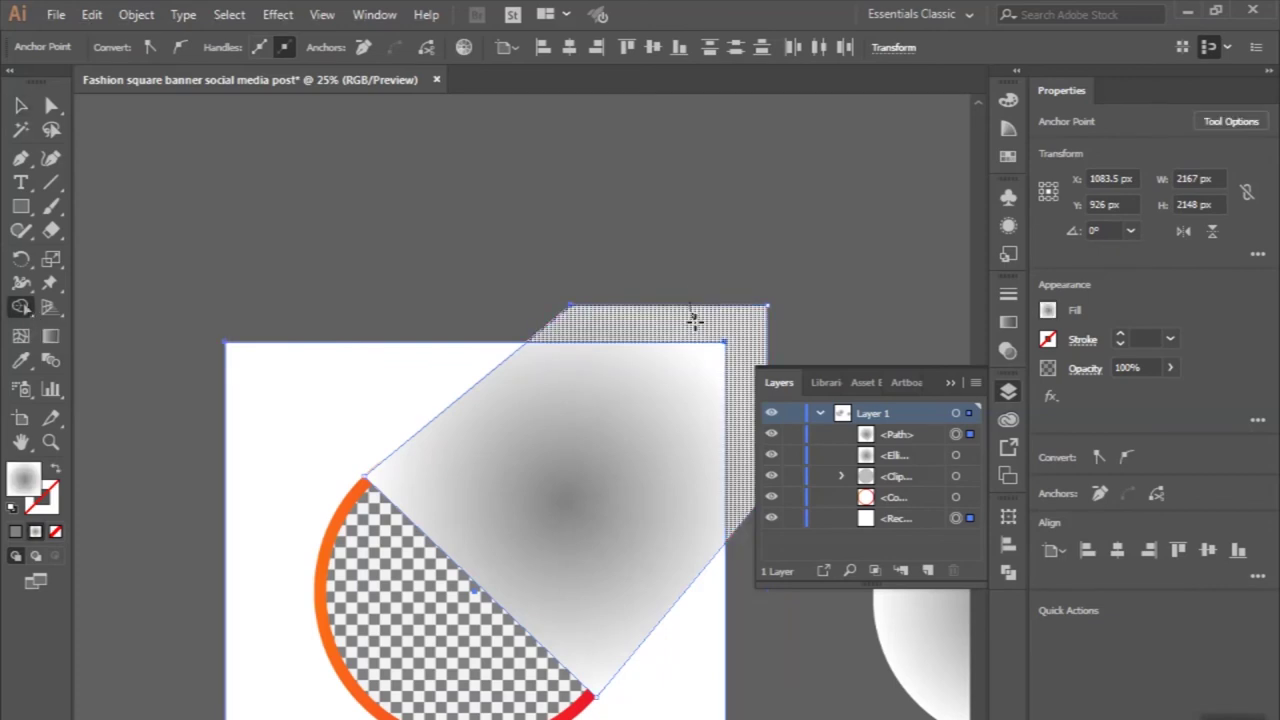
{"action": "left_click", "coordinate": [694, 318], "text": "alt"}
{"action": "left_click", "coordinate": [21, 106]}
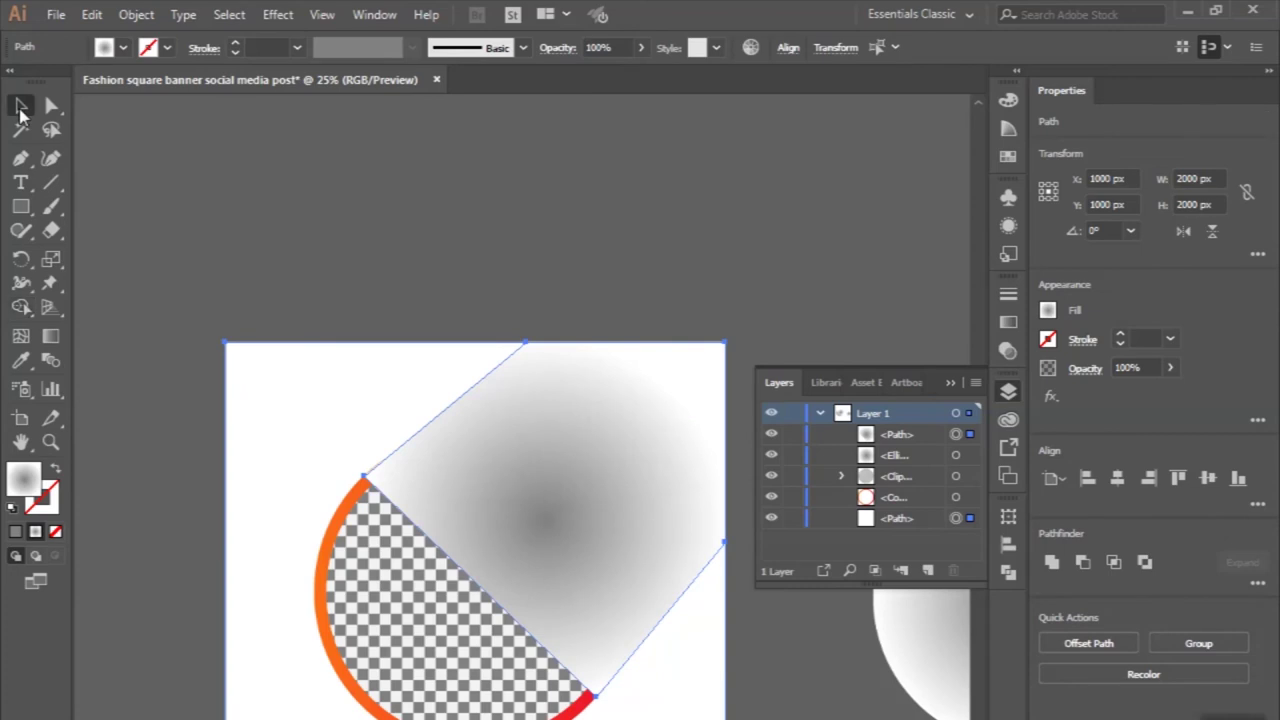
- Try sampling the ring's orange gradient onto both shapes, undo it, then reselect only the gradient shape
{"action": "left_click", "coordinate": [21, 362]}
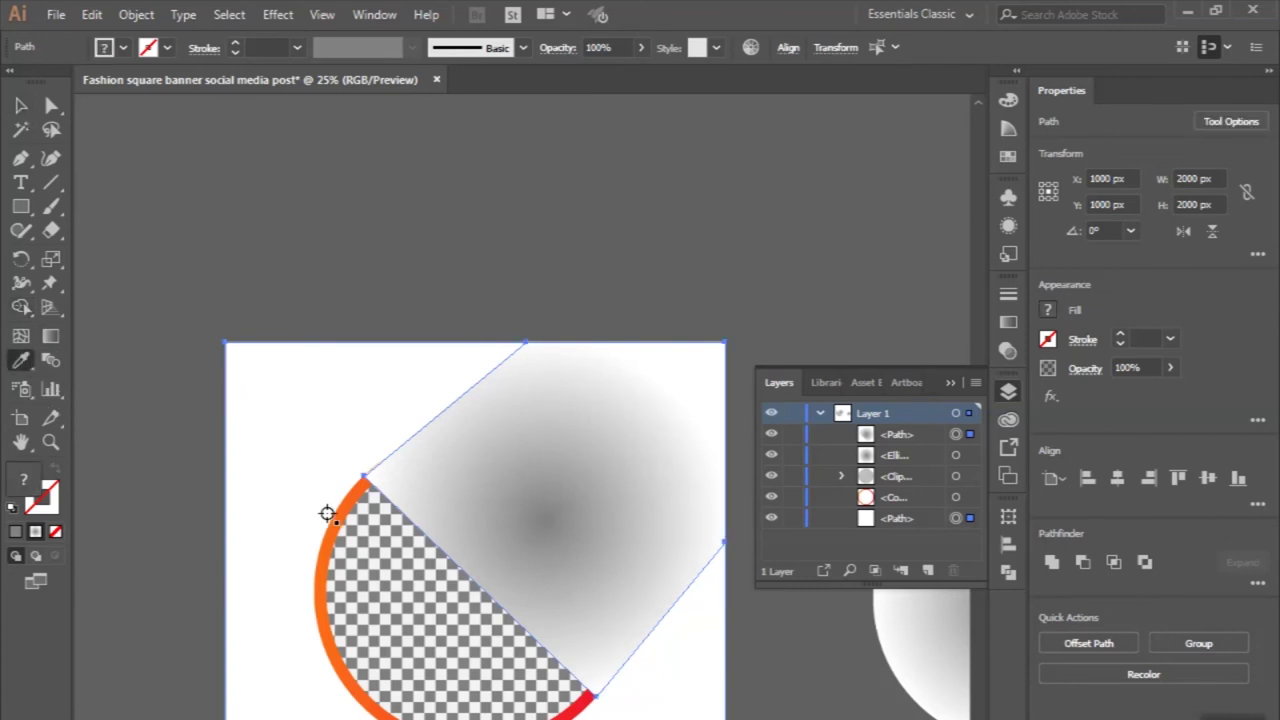
{"action": "left_click", "coordinate": [329, 513]}
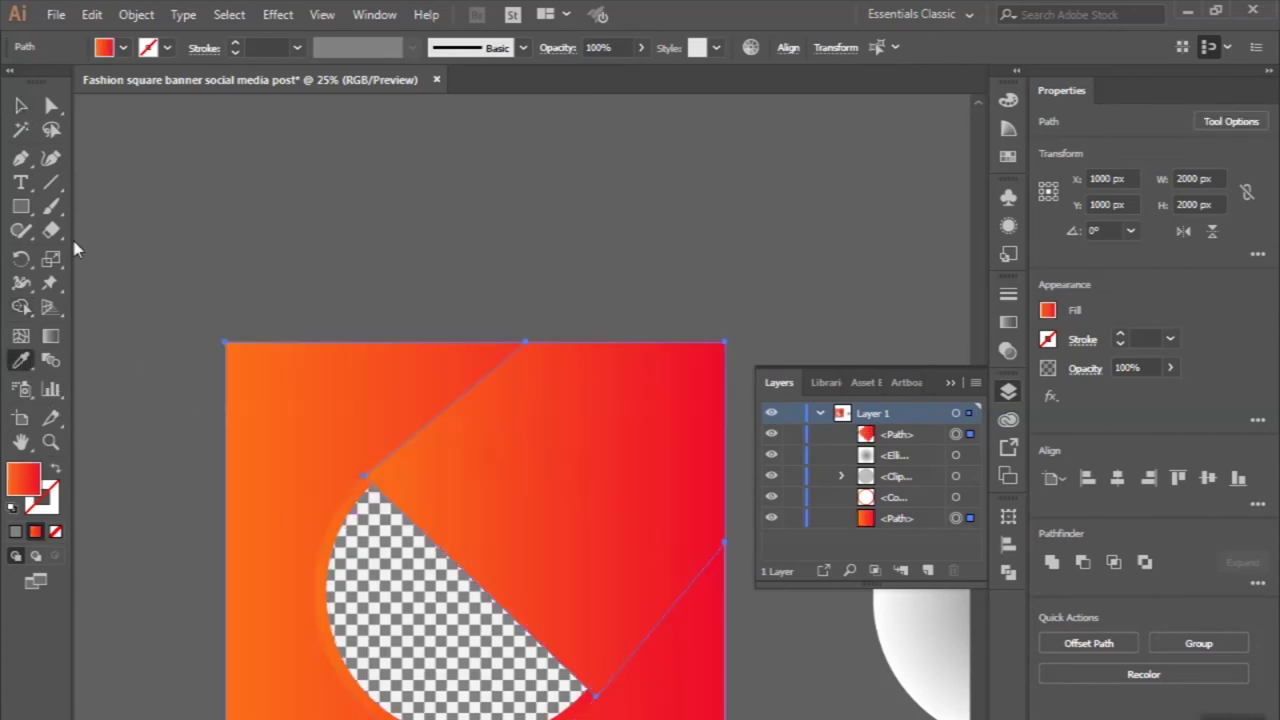
{"action": "key", "text": "ctrl+z"}
{"action": "left_click", "coordinate": [20, 105]}
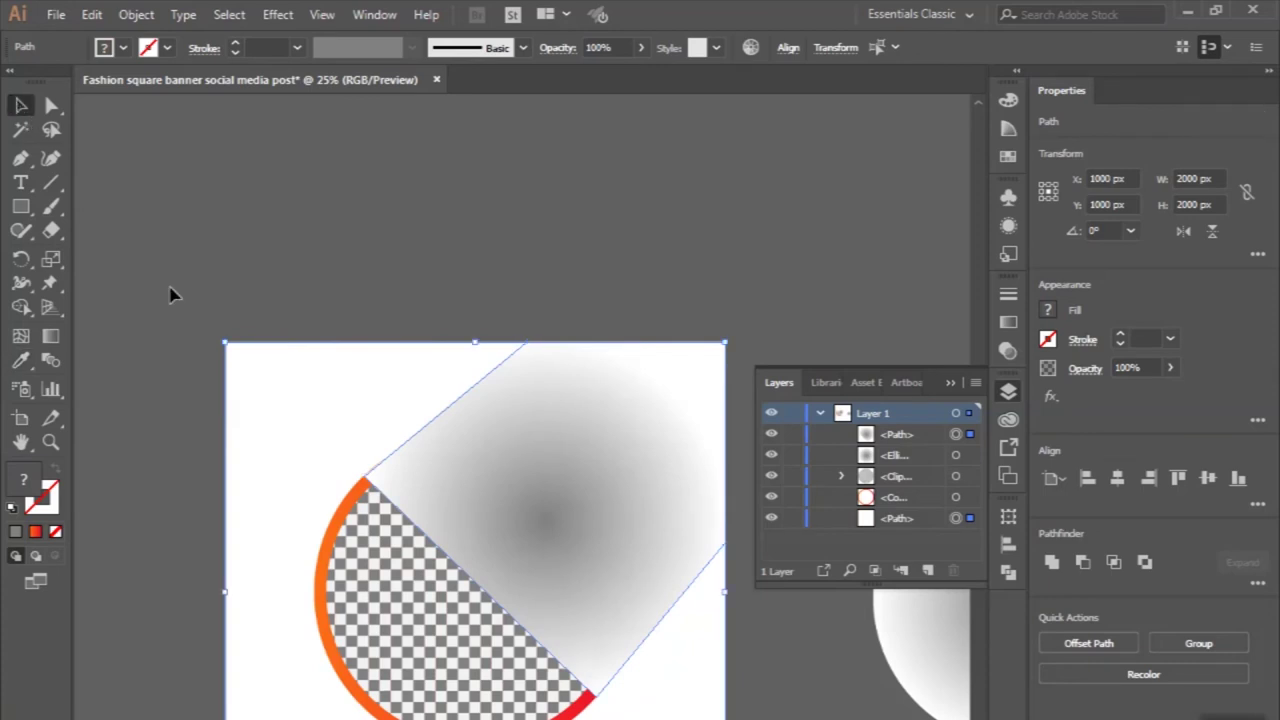
{"action": "left_click", "coordinate": [277, 408], "text": "shift"}
{"action": "left_click", "coordinate": [21, 364]}
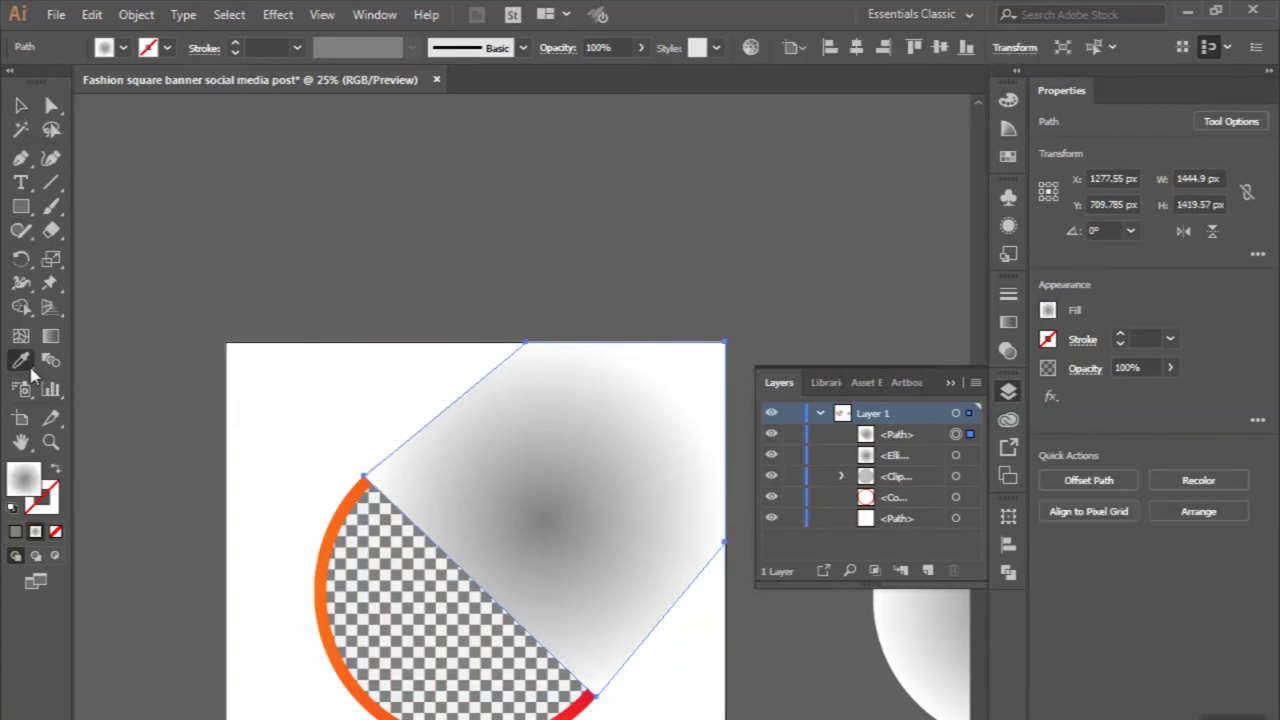
- Give the trimmed shape the ring's orange-red gradient and send it with the white background to the back
{"action": "left_click", "coordinate": [329, 530]}
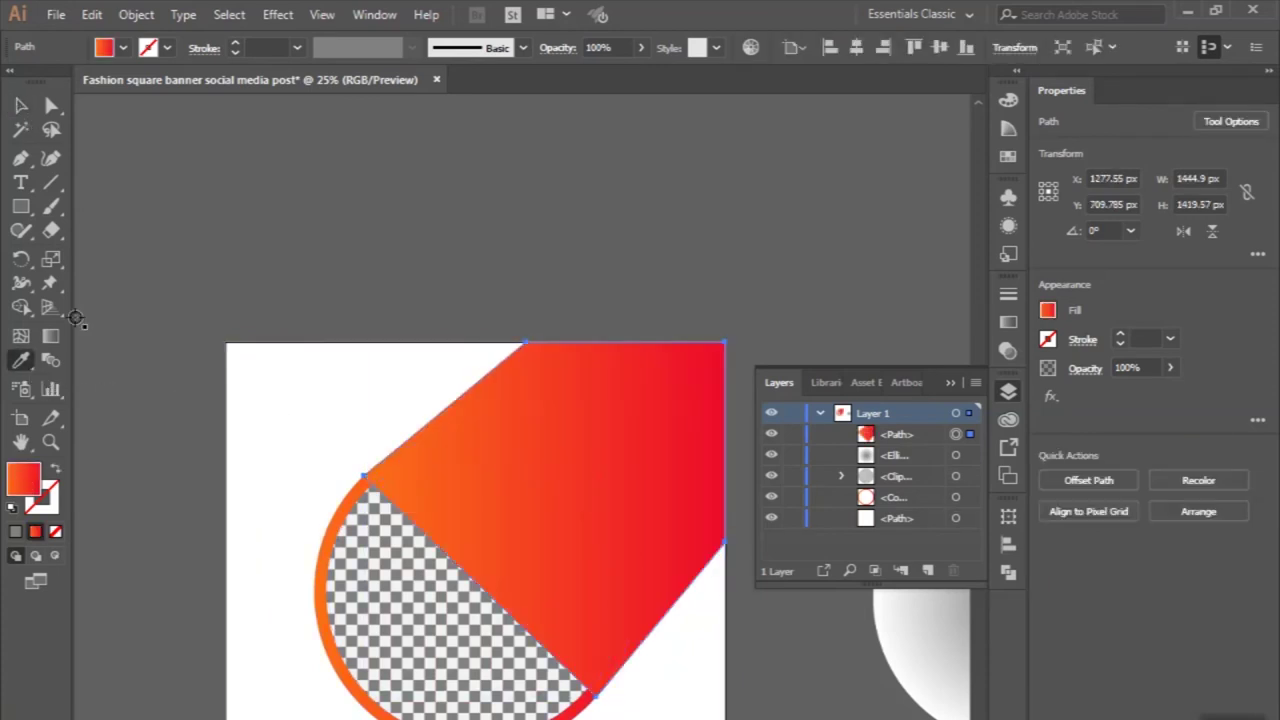
{"action": "left_click", "coordinate": [20, 105]}
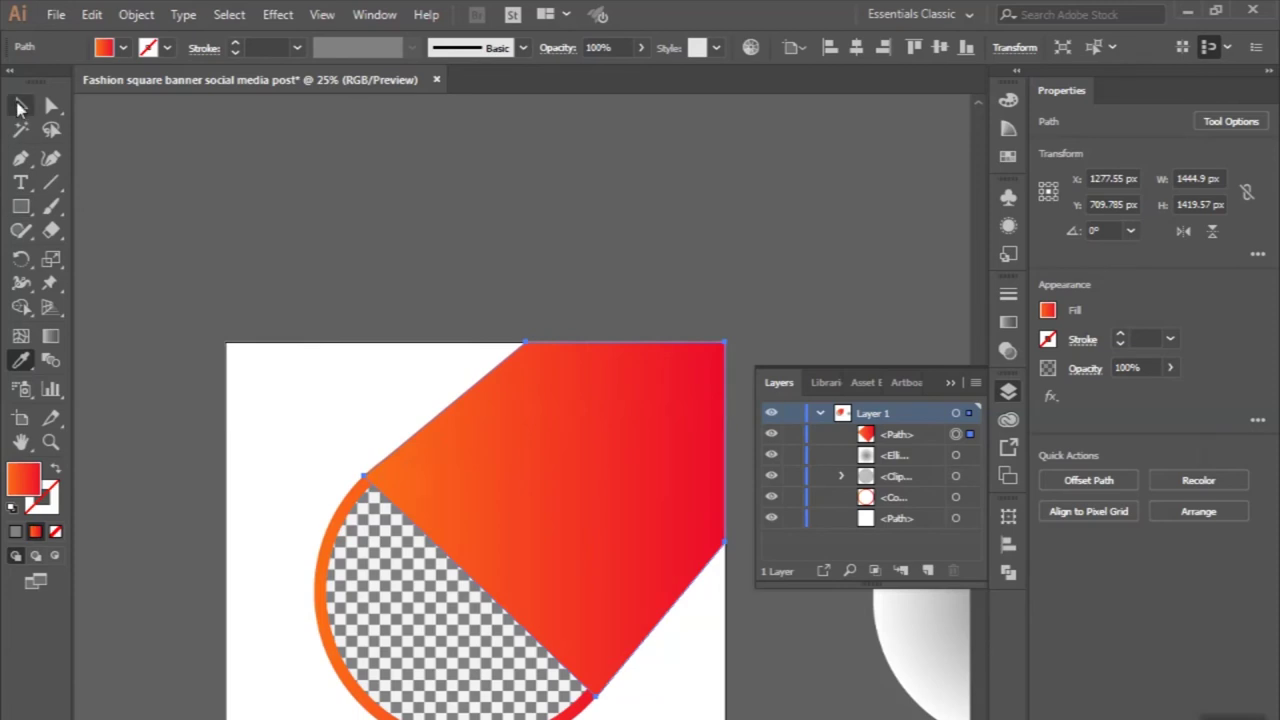
{"action": "left_click", "coordinate": [311, 368], "text": "shift"}
{"action": "right_click", "coordinate": [313, 372]}
{"action": "mouse_move", "coordinate": [369, 658]}
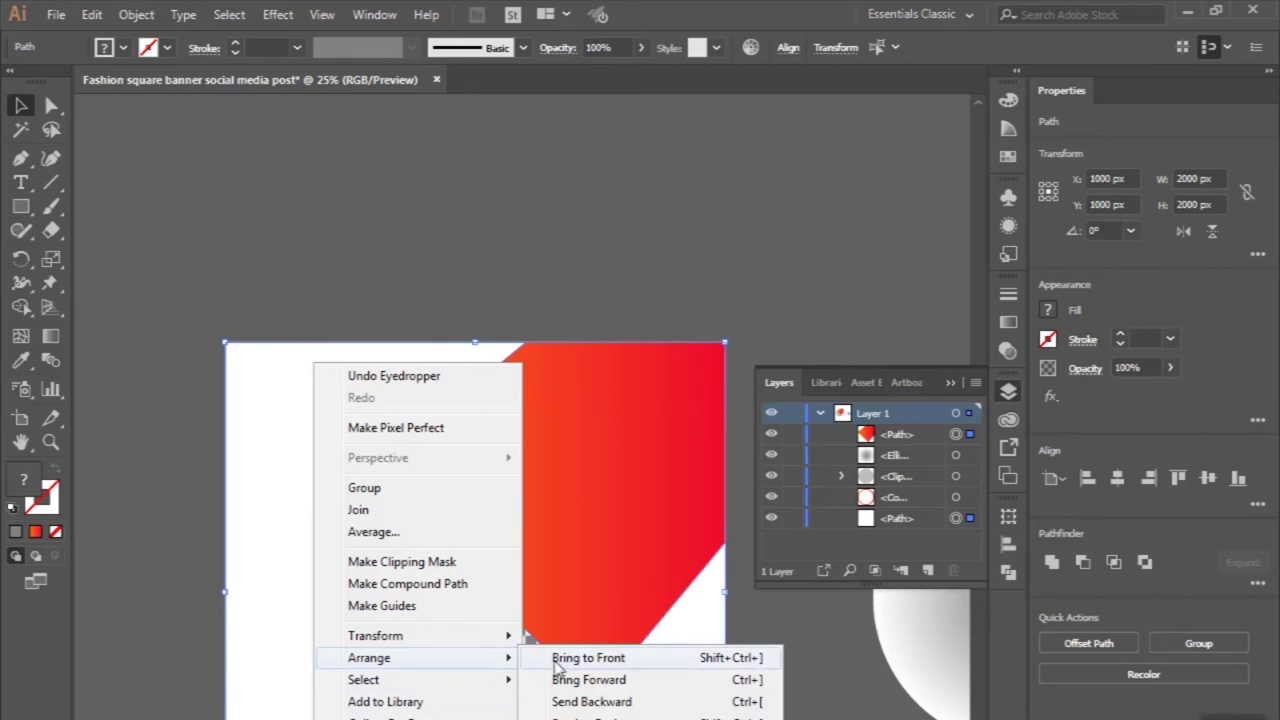
{"action": "left_click", "coordinate": [592, 718]}
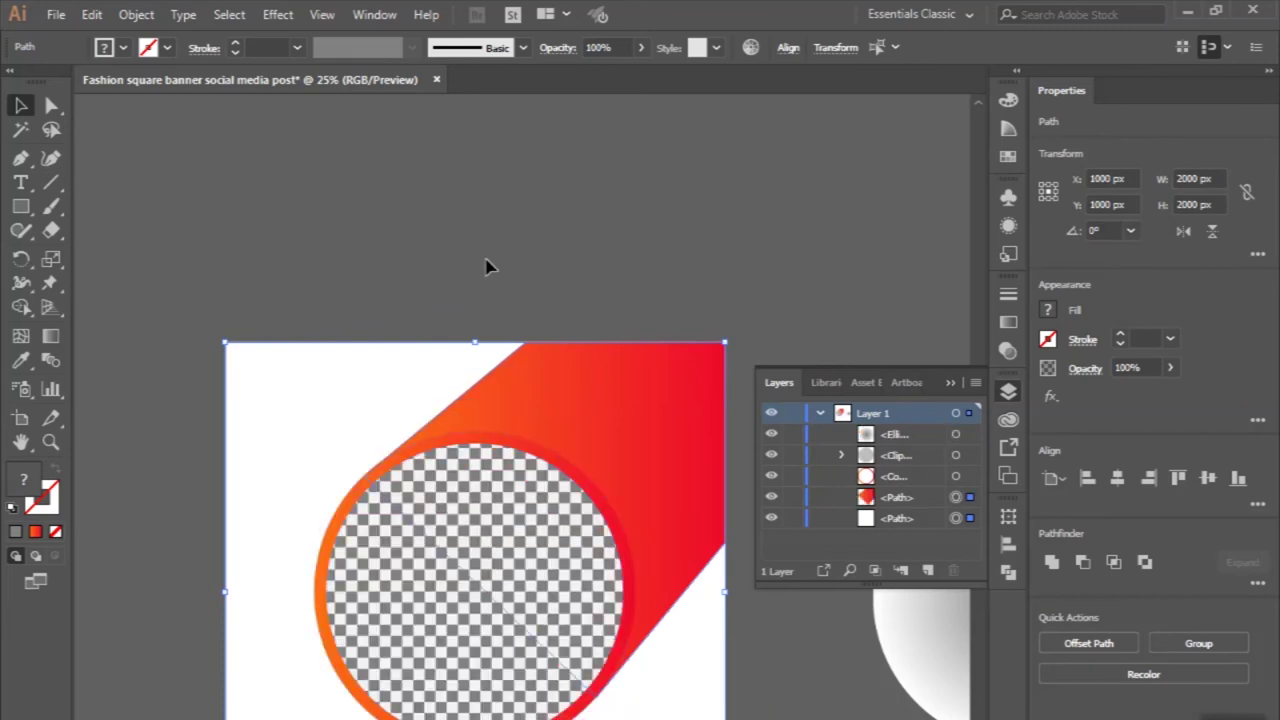
- Drag the grey radial-gradient circle onto the artboard over the ring
{"action": "left_click", "coordinate": [487, 266]}
{"action": "scroll", "coordinate": [487, 266], "scroll_direction": "down", "scroll_amount": 3}
{"action": "scroll", "coordinate": [487, 266], "scroll_direction": "down", "scroll_amount": 2}
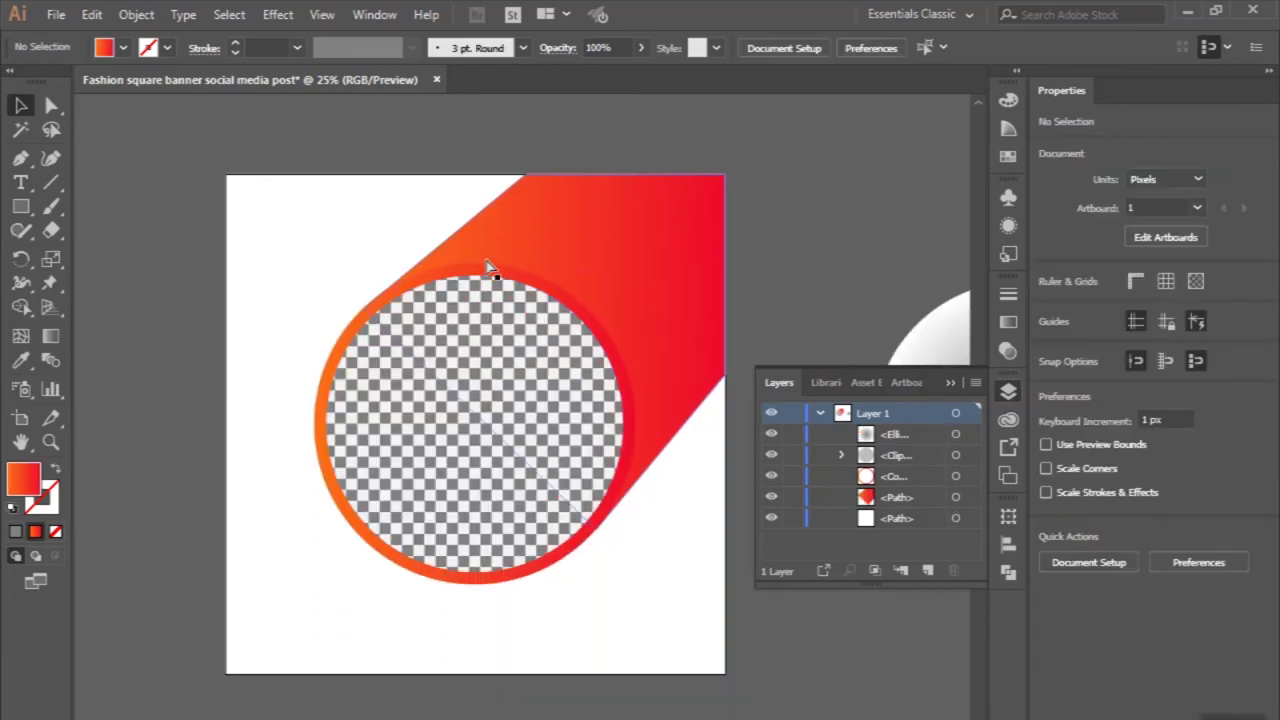
{"action": "scroll", "coordinate": [487, 266], "scroll_direction": "right", "scroll_amount": 3}
{"action": "scroll", "coordinate": [487, 266], "scroll_direction": "right", "scroll_amount": 2}
{"action": "scroll", "coordinate": [487, 266], "scroll_direction": "up", "scroll_amount": 2}
{"action": "scroll", "coordinate": [487, 266], "scroll_direction": "left", "scroll_amount": 2}
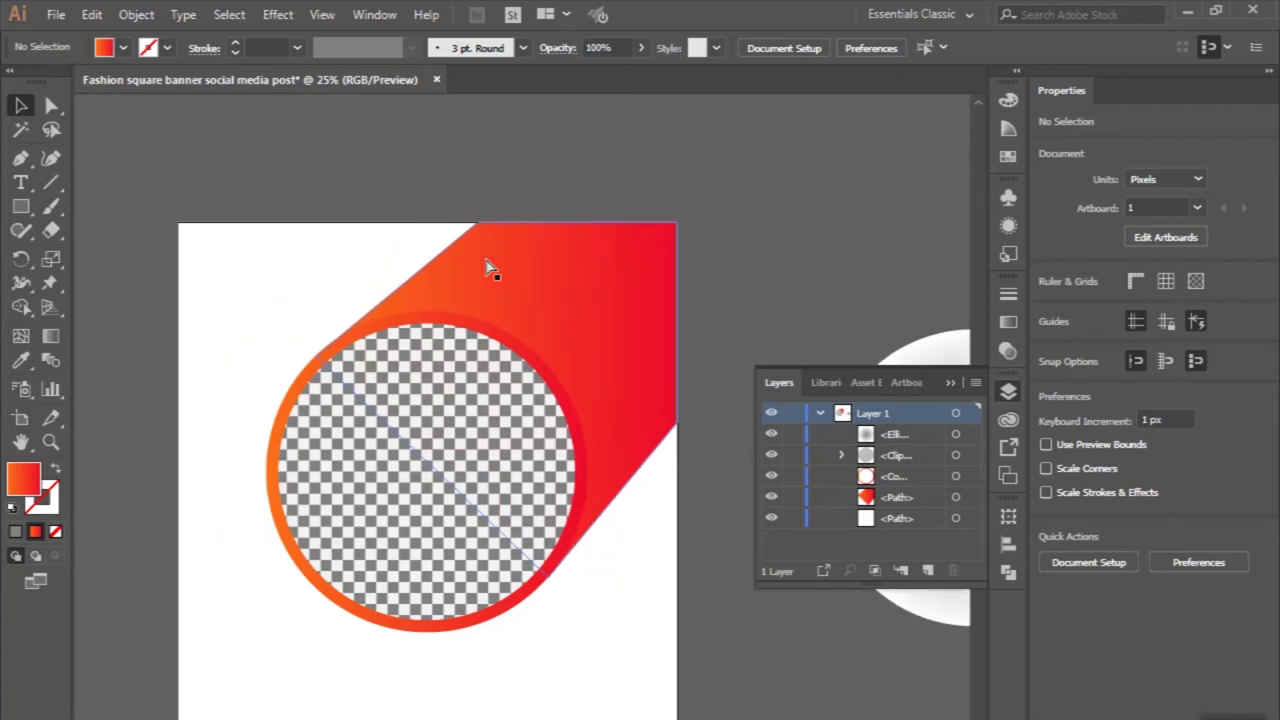
{"action": "left_click", "coordinate": [487, 266]}
{"action": "left_click", "coordinate": [447, 184]}
{"action": "scroll", "coordinate": [447, 184], "scroll_direction": "down", "scroll_amount": 1, "text": "alt"}
{"action": "scroll", "coordinate": [594, 309], "scroll_direction": "right", "scroll_amount": 2}
{"action": "left_click_drag", "start_coordinate": [738, 310], "coordinate": [400, 278]}
- Bring the checkered photo circle and orange ring to the front
{"action": "left_click", "coordinate": [336, 426]}
{"action": "left_click_drag", "start_coordinate": [336, 426], "coordinate": [347, 463]}
{"action": "left_click", "coordinate": [340, 458], "text": "shift"}
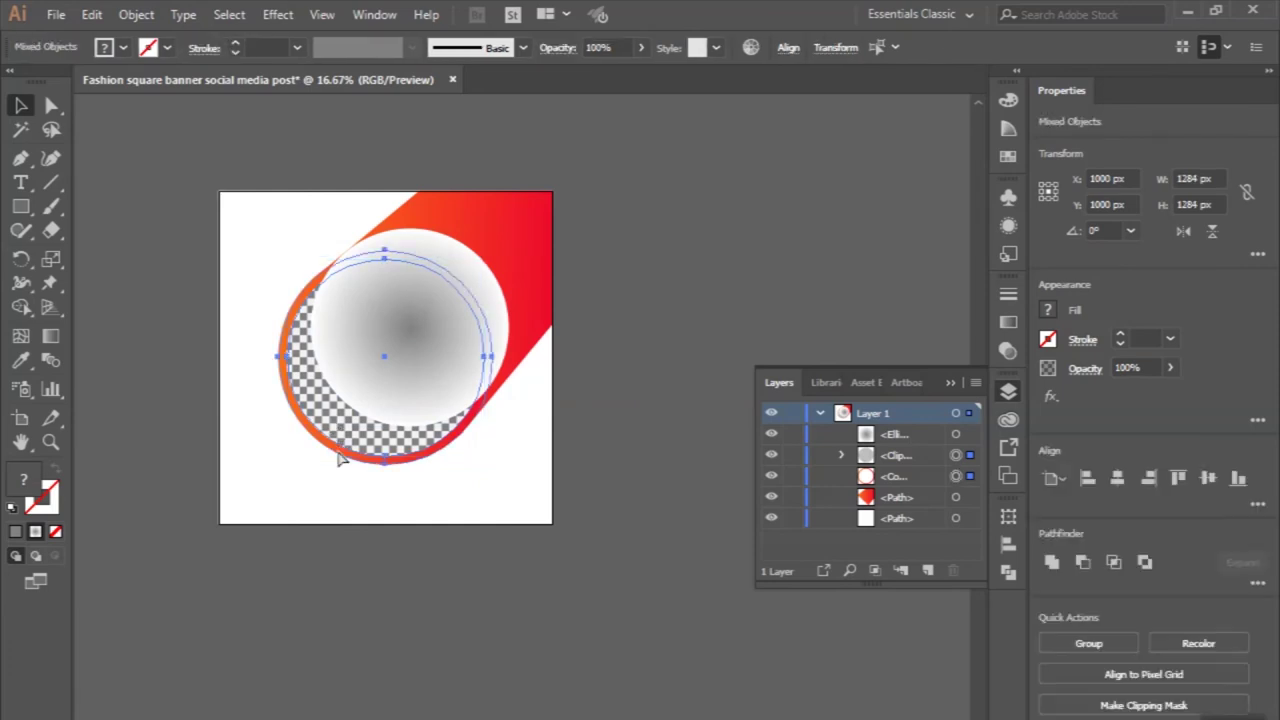
{"action": "right_click", "coordinate": [339, 453]}
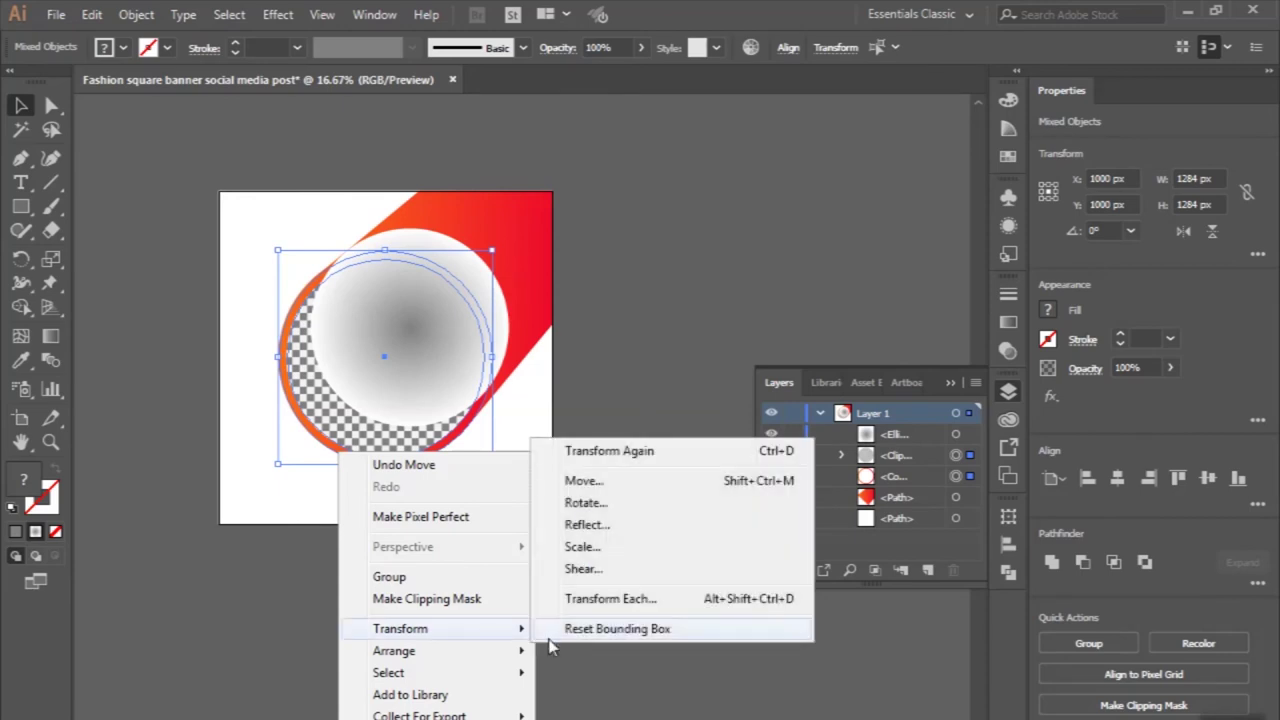
{"action": "mouse_move", "coordinate": [394, 650]}
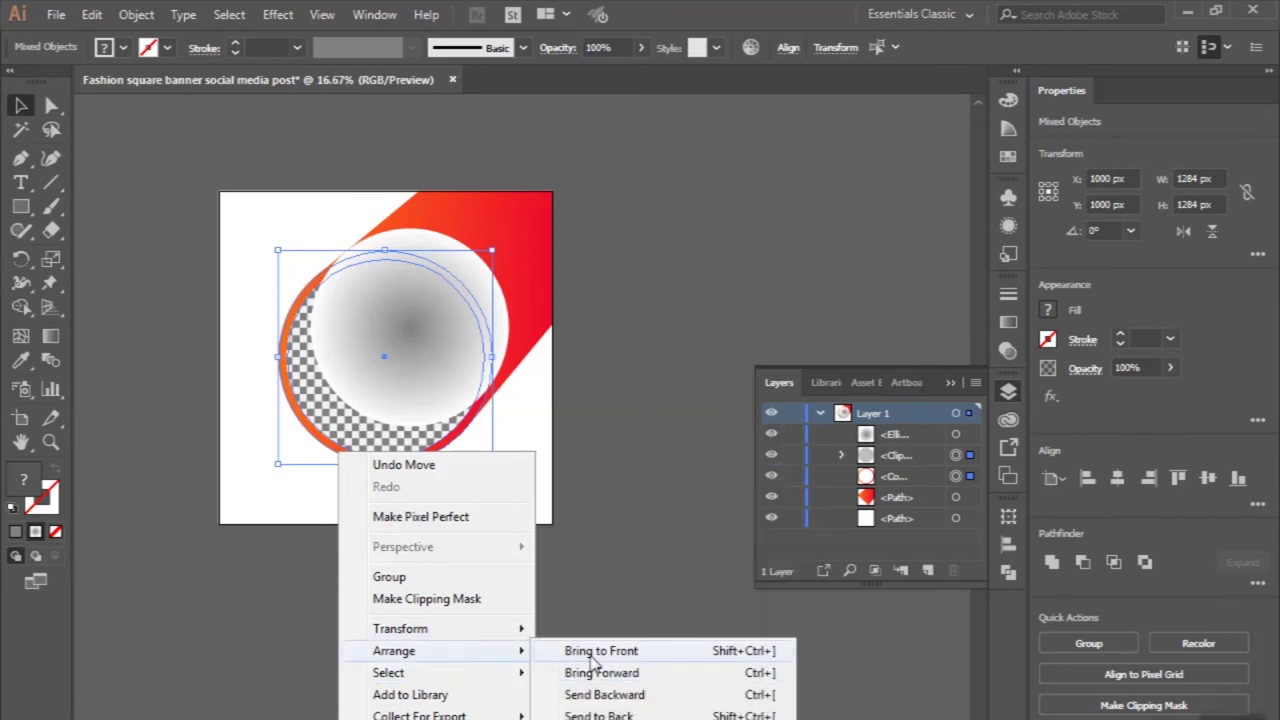
{"action": "left_click", "coordinate": [589, 651]}
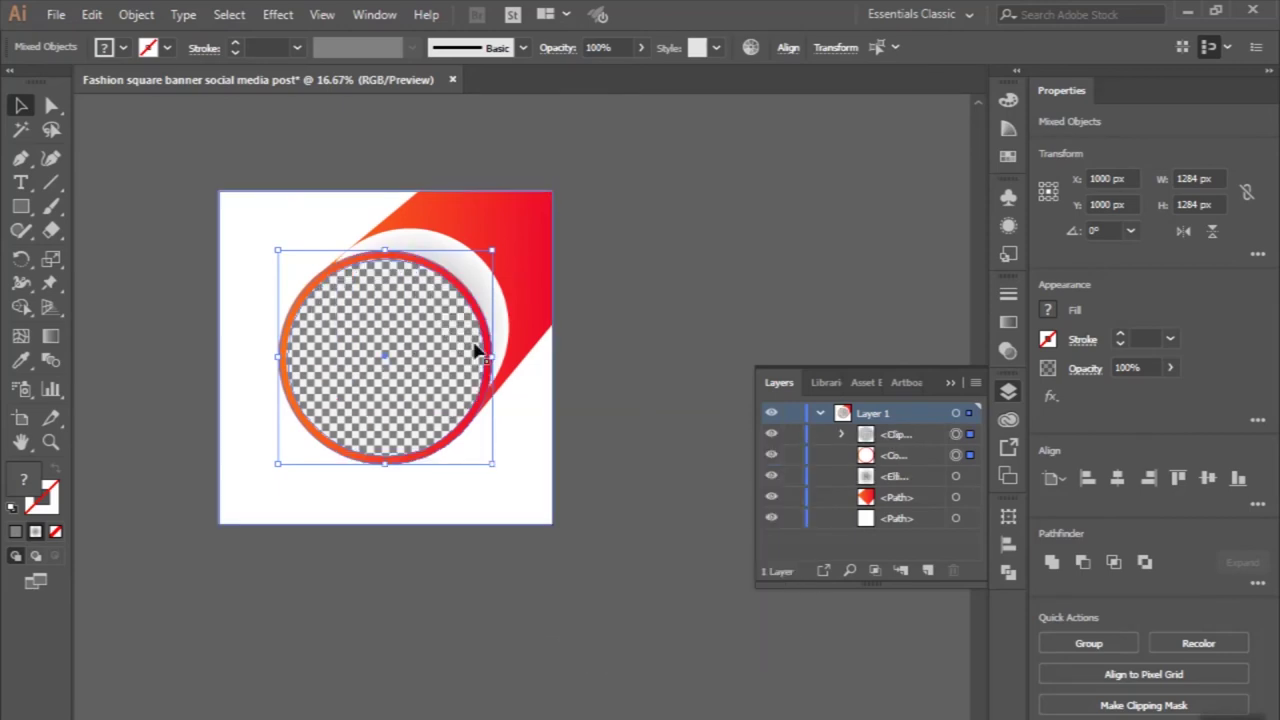
- Set the grey gradient circle's blend mode to Multiply in the Transparency panel
{"action": "left_click", "coordinate": [466, 278]}
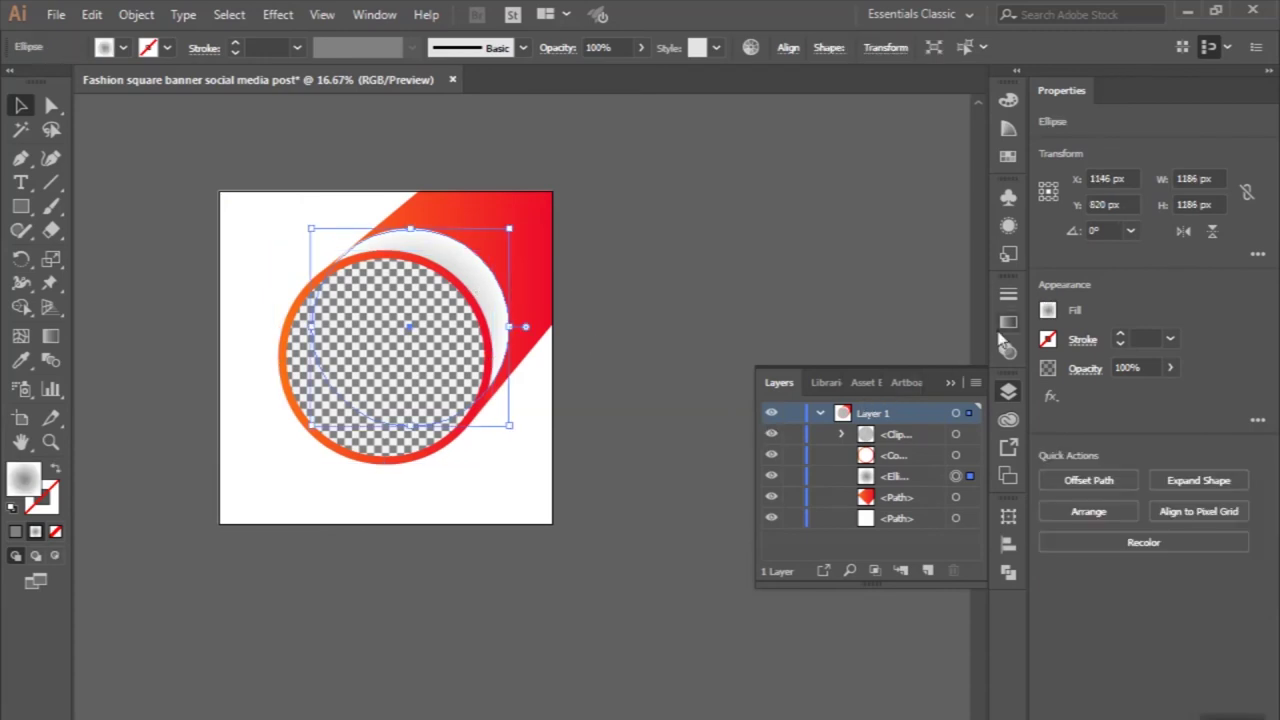
{"action": "left_click", "coordinate": [1008, 321]}
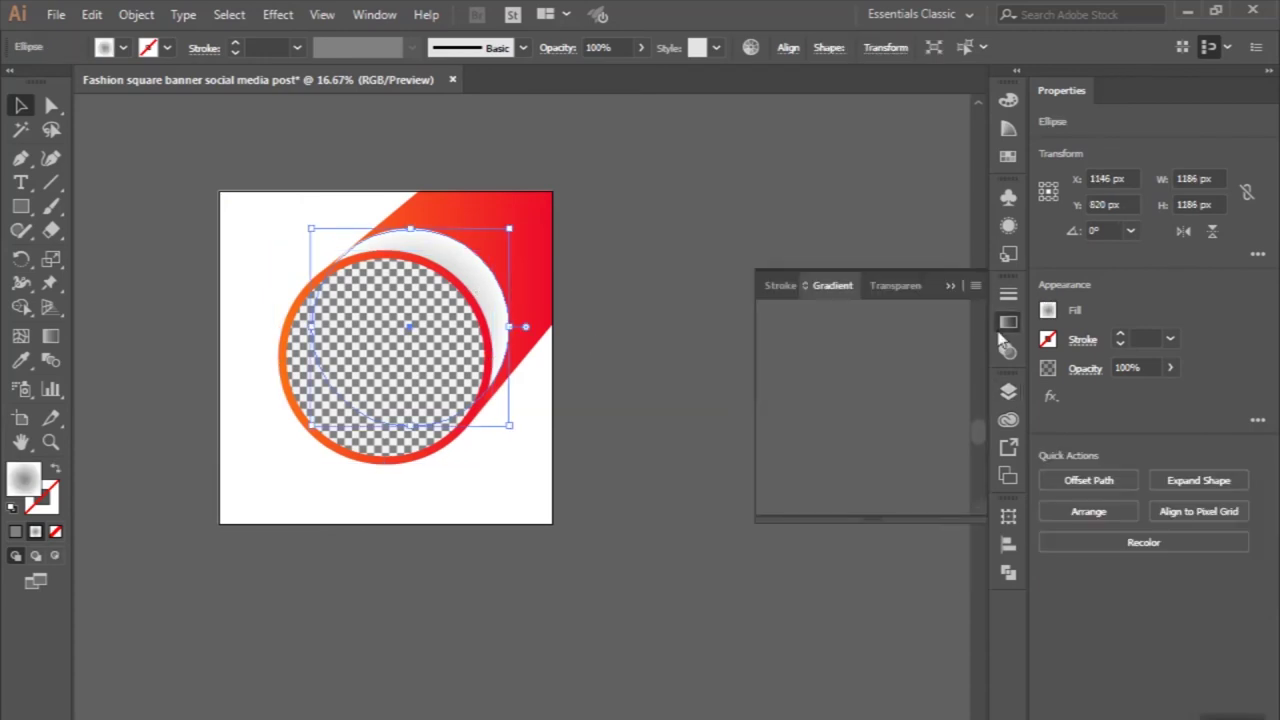
{"action": "left_click", "coordinate": [895, 286]}
{"action": "left_click", "coordinate": [808, 316]}
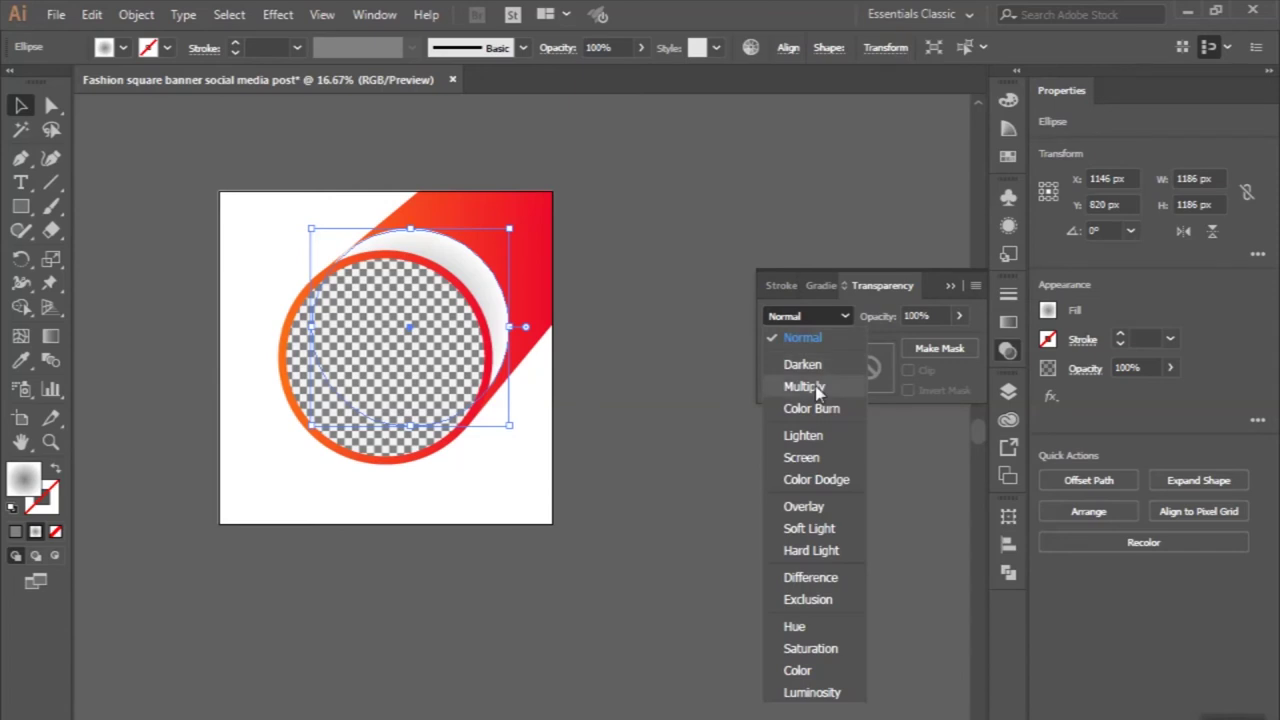
{"action": "left_click", "coordinate": [806, 387]}
{"action": "left_click", "coordinate": [663, 380]}
{"action": "scroll", "coordinate": [528, 230], "scroll_direction": "up", "scroll_amount": 1}
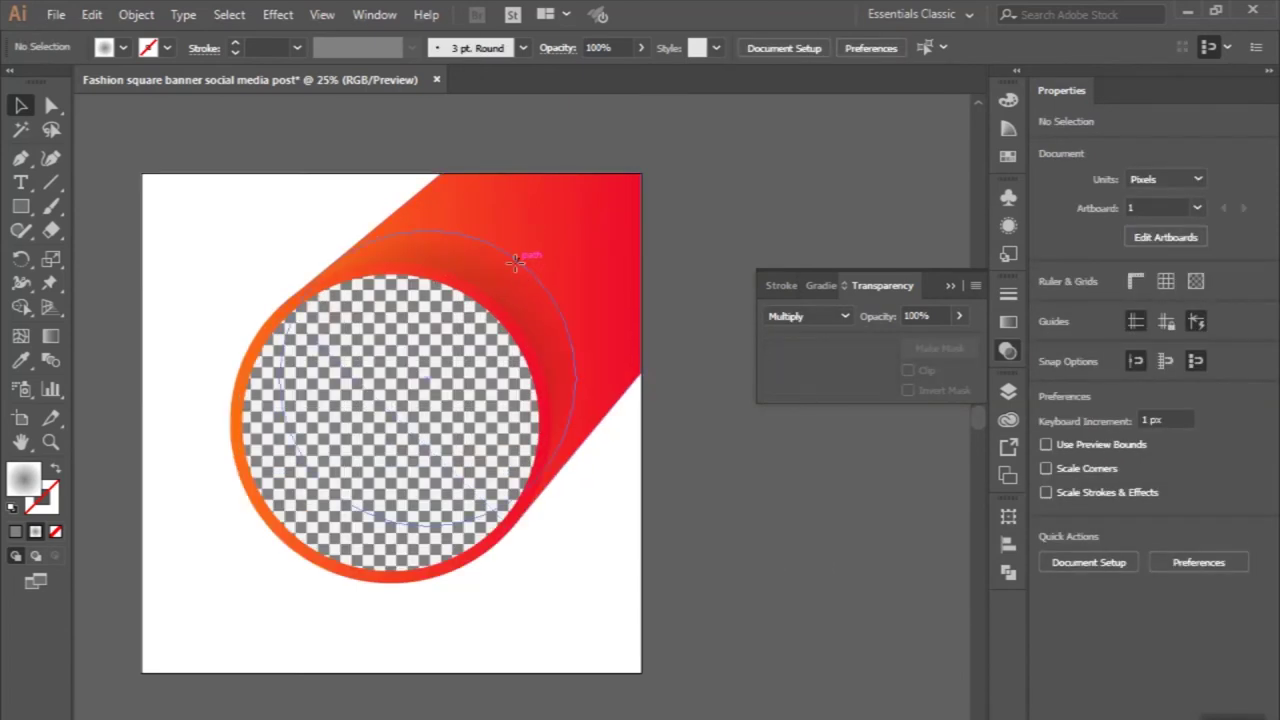
- Scale the grey shadow circle to 1222 px and nudge it down-right to X 1166, Y 844
{"action": "left_click", "coordinate": [522, 265]}
{"action": "left_click_drag", "start_coordinate": [576, 229], "coordinate": [586, 228]}
{"action": "left_click_drag", "start_coordinate": [527, 291], "coordinate": [532, 298]}
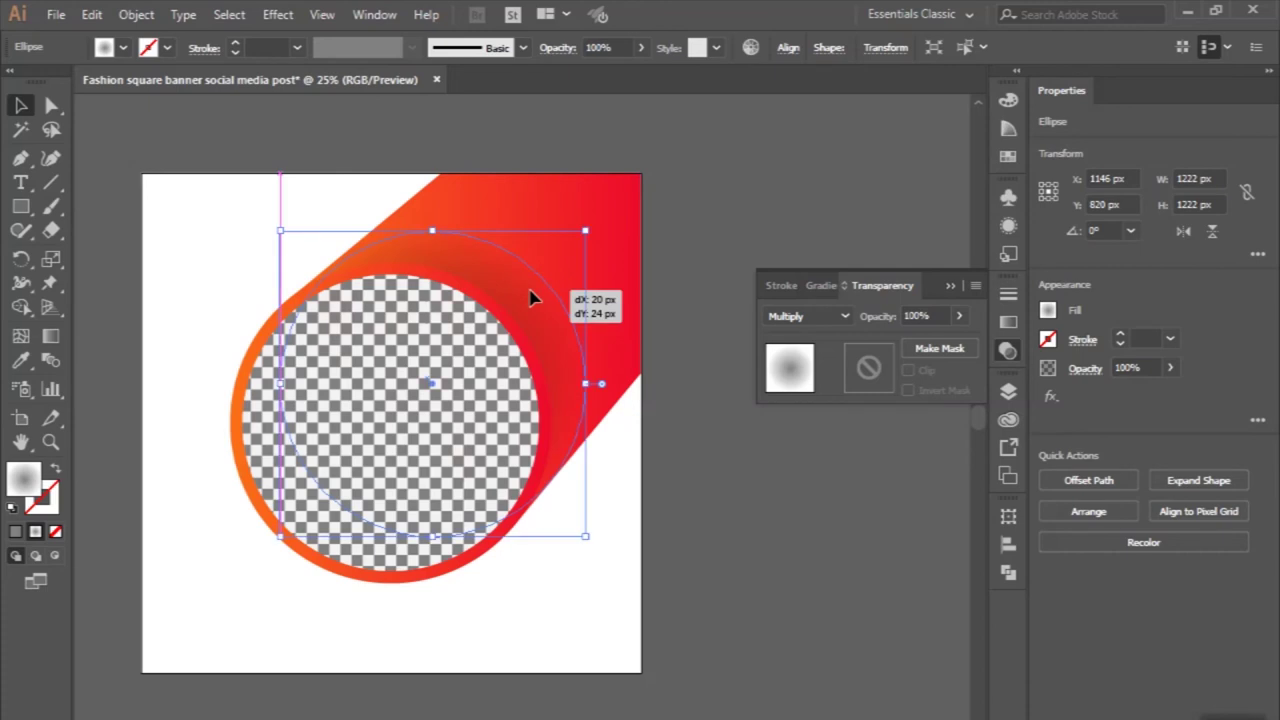
{"action": "left_click", "coordinate": [746, 178]}
- Pan around the design and select the orange ring
{"action": "scroll", "coordinate": [746, 178], "scroll_direction": "down", "scroll_amount": 2}
{"action": "scroll", "coordinate": [746, 178], "scroll_direction": "down", "scroll_amount": 1}
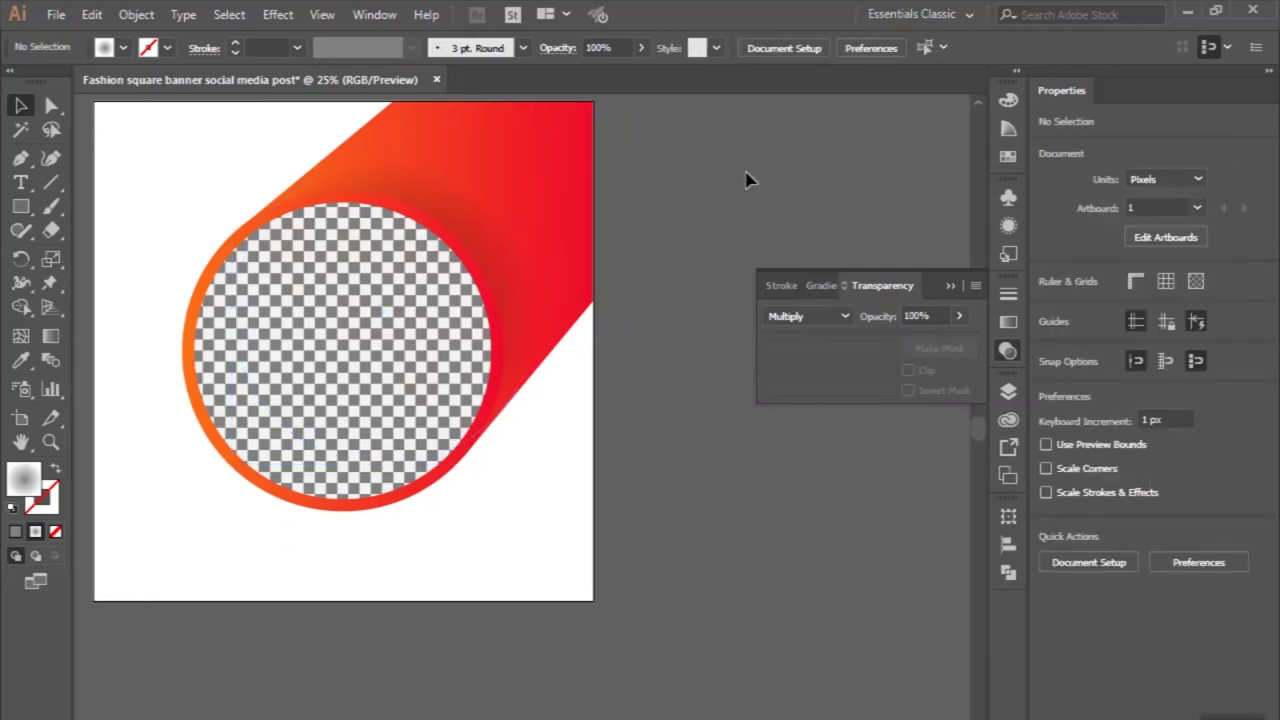
{"action": "scroll", "coordinate": [577, 286], "scroll_direction": "down", "scroll_amount": 1}
{"action": "scroll", "coordinate": [452, 360], "scroll_direction": "up", "scroll_amount": 2}
{"action": "scroll", "coordinate": [452, 360], "scroll_direction": "left", "scroll_amount": 2}
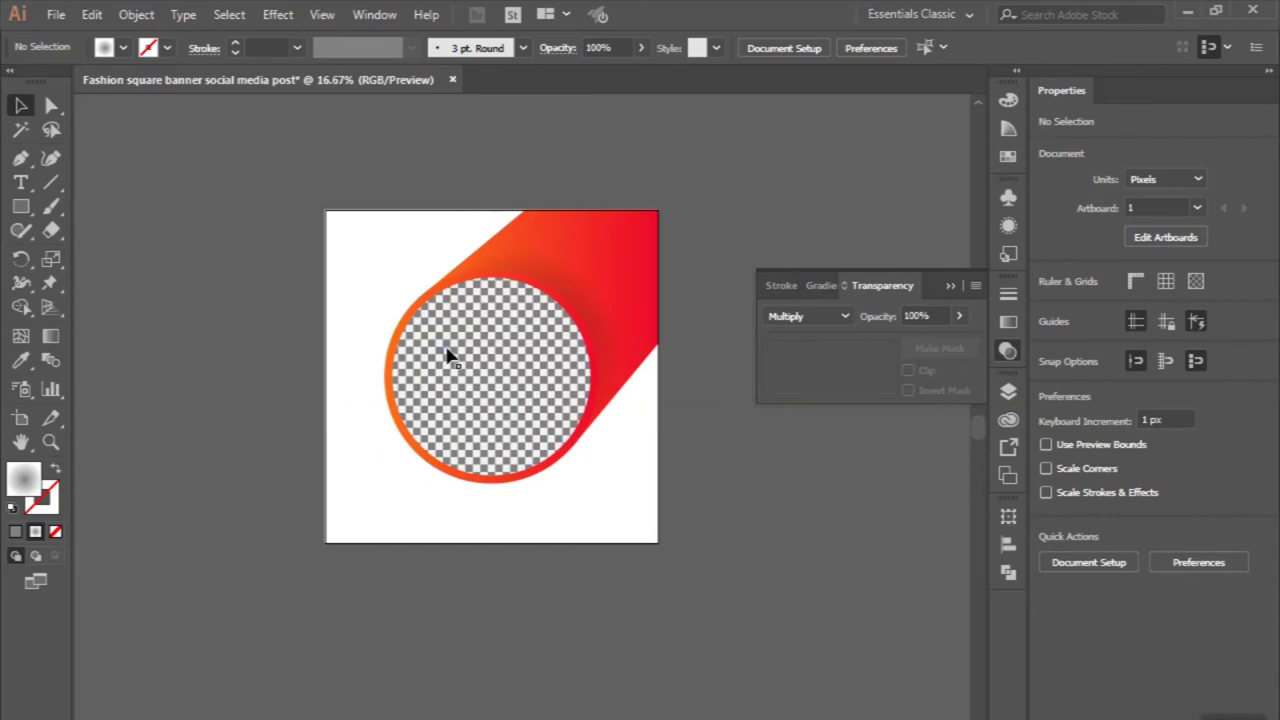
{"action": "scroll", "coordinate": [449, 354], "scroll_direction": "up", "scroll_amount": 1}
{"action": "scroll", "coordinate": [449, 354], "scroll_direction": "down", "scroll_amount": 2}
{"action": "scroll", "coordinate": [450, 356], "scroll_direction": "right", "scroll_amount": 2}
{"action": "scroll", "coordinate": [449, 356], "scroll_direction": "down", "scroll_amount": 1}
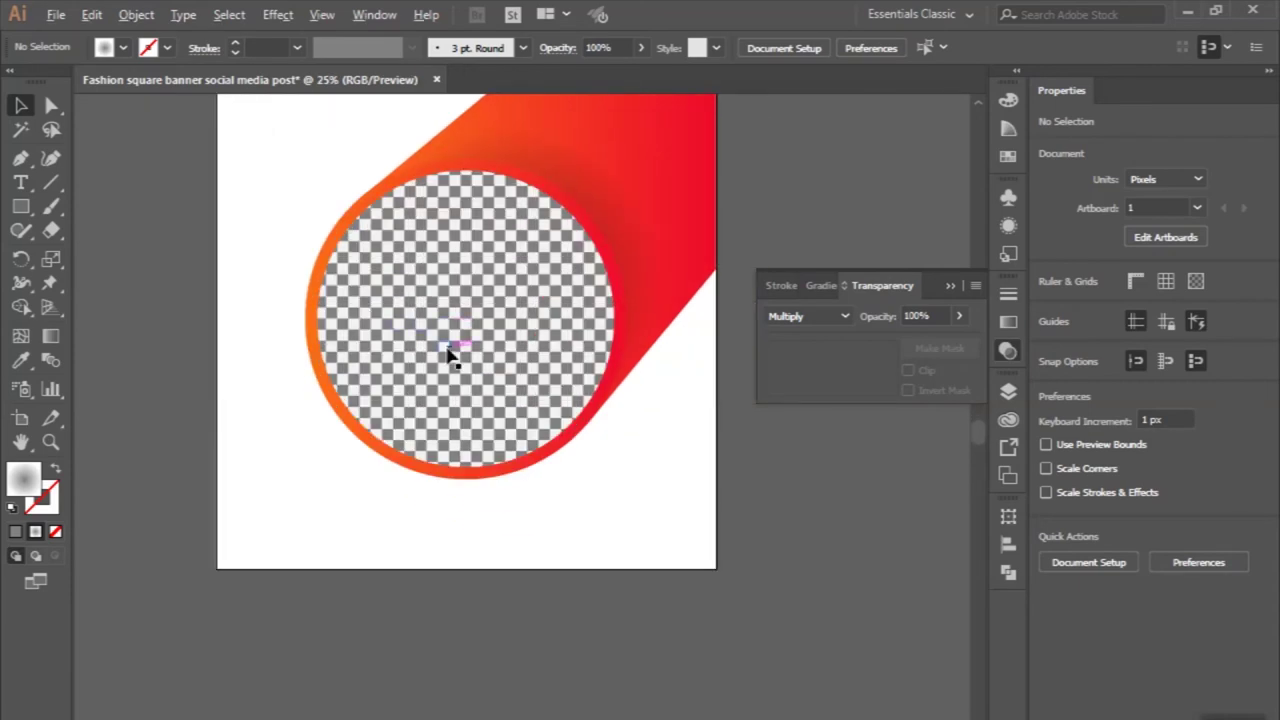
{"action": "scroll", "coordinate": [449, 356], "scroll_direction": "down", "scroll_amount": 1}
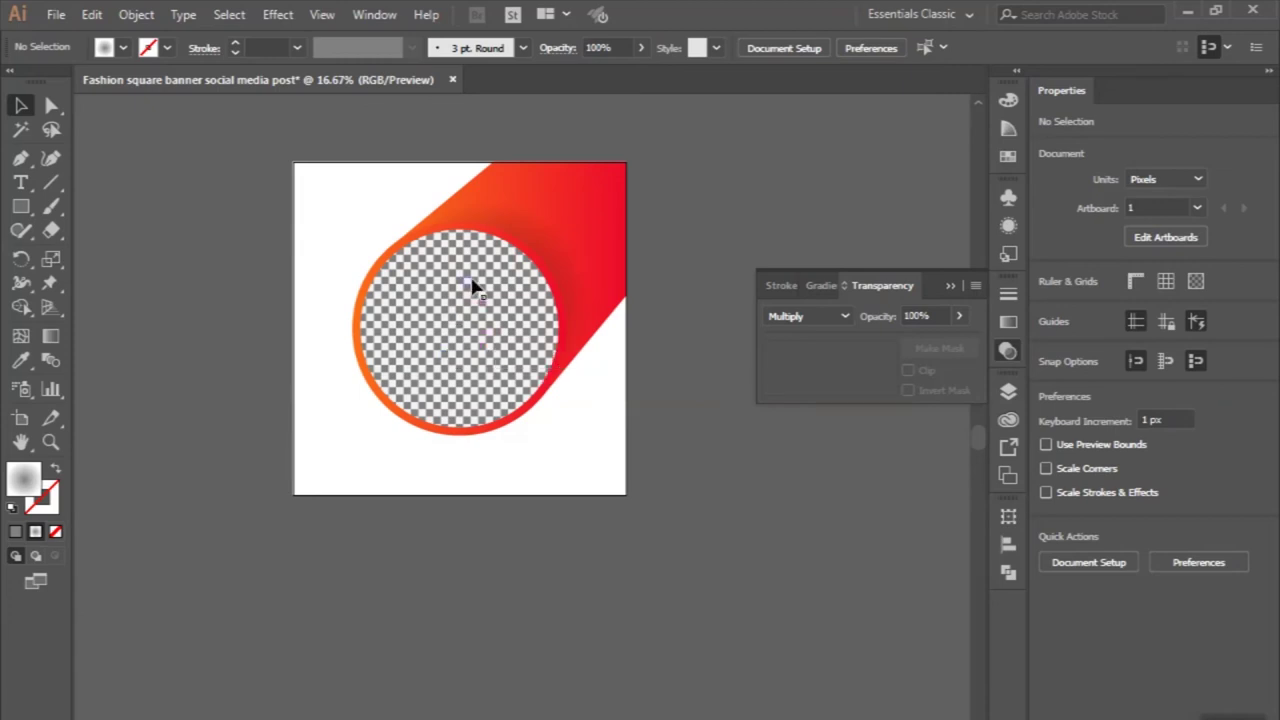
{"action": "scroll", "coordinate": [410, 268], "scroll_direction": "up", "scroll_amount": 2}
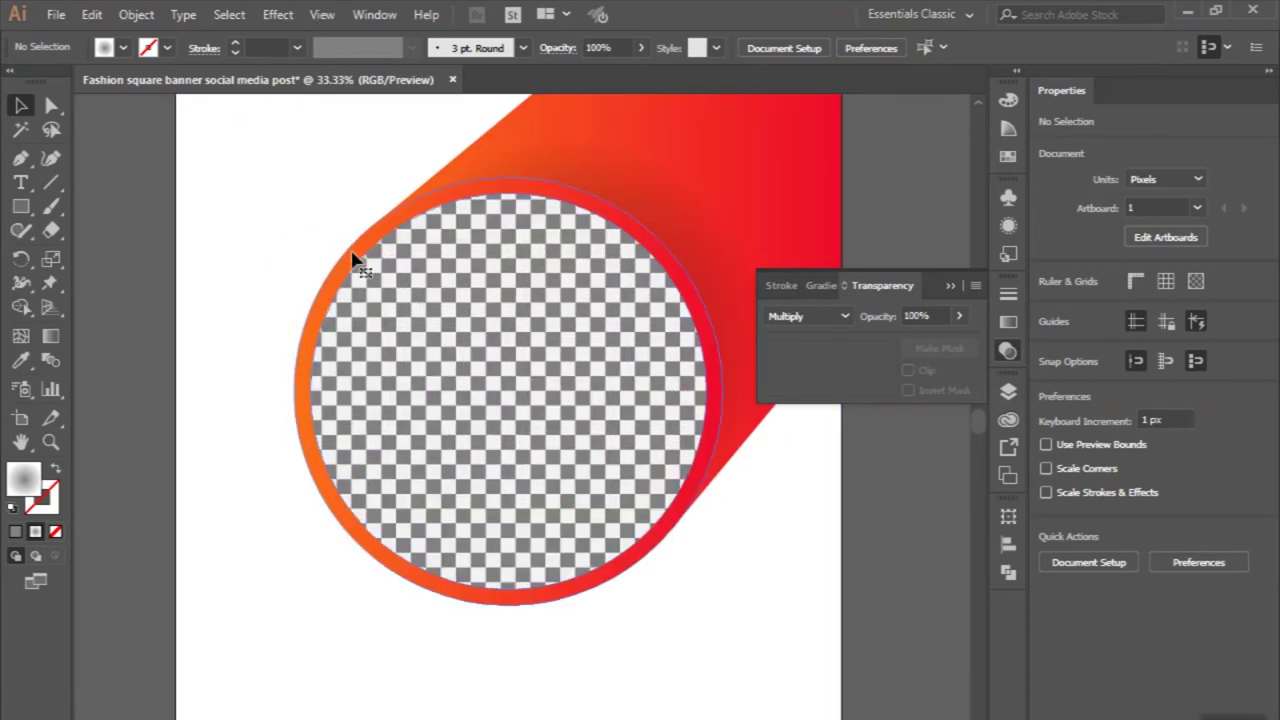
{"action": "left_click", "coordinate": [352, 258]}
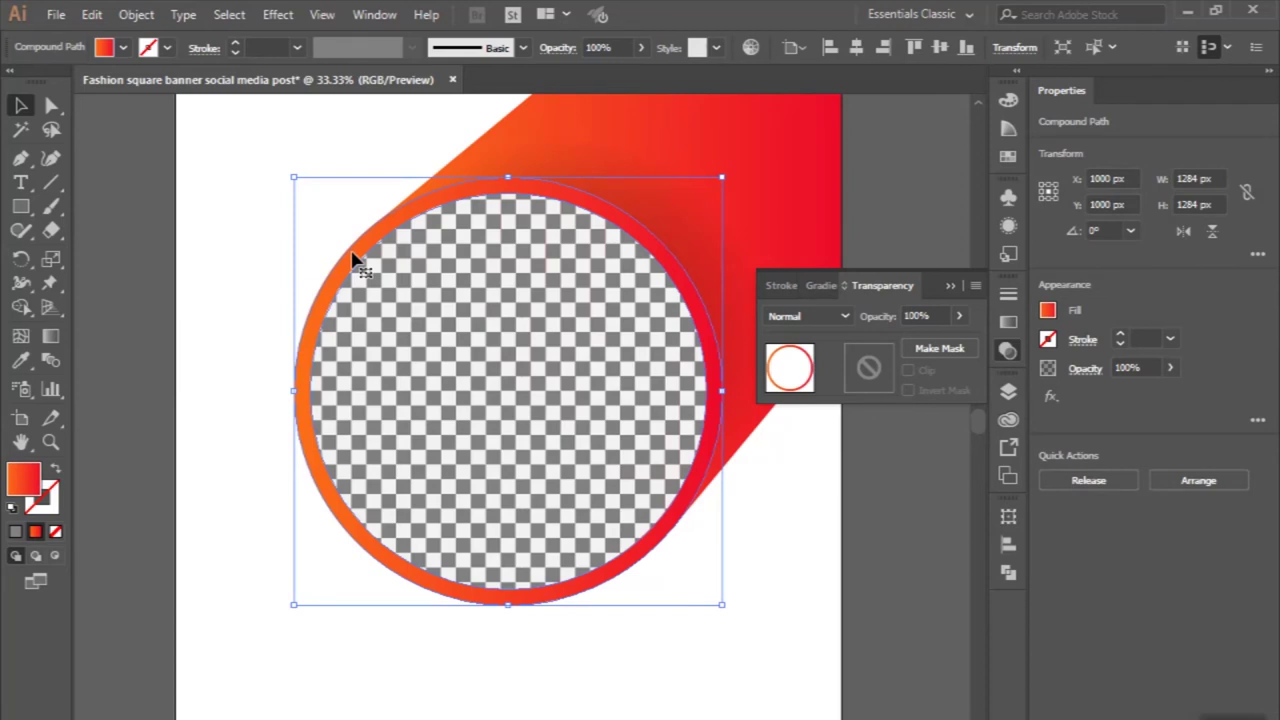
- Draw a 1362 px gradient circle over the ring with the Ellipse tool
{"action": "left_click", "coordinate": [149, 20]}
{"action": "mouse_move", "coordinate": [210, 111]}
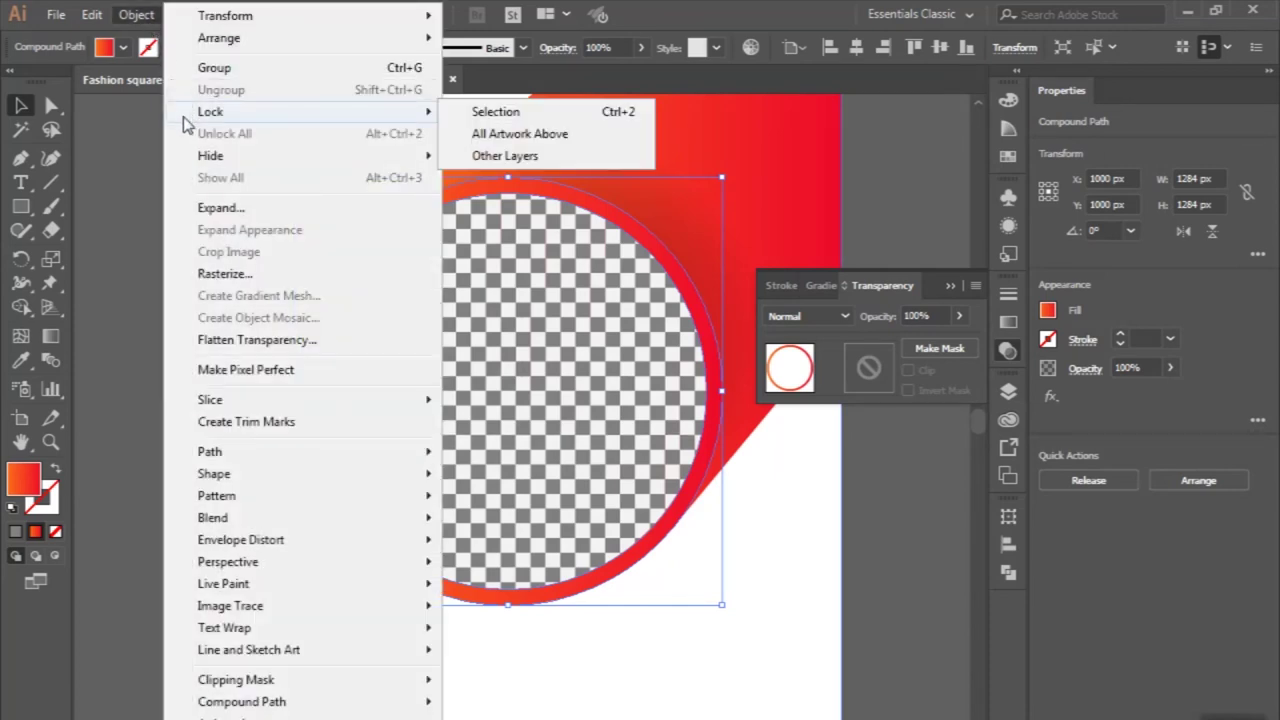
{"action": "left_click", "coordinate": [137, 16]}
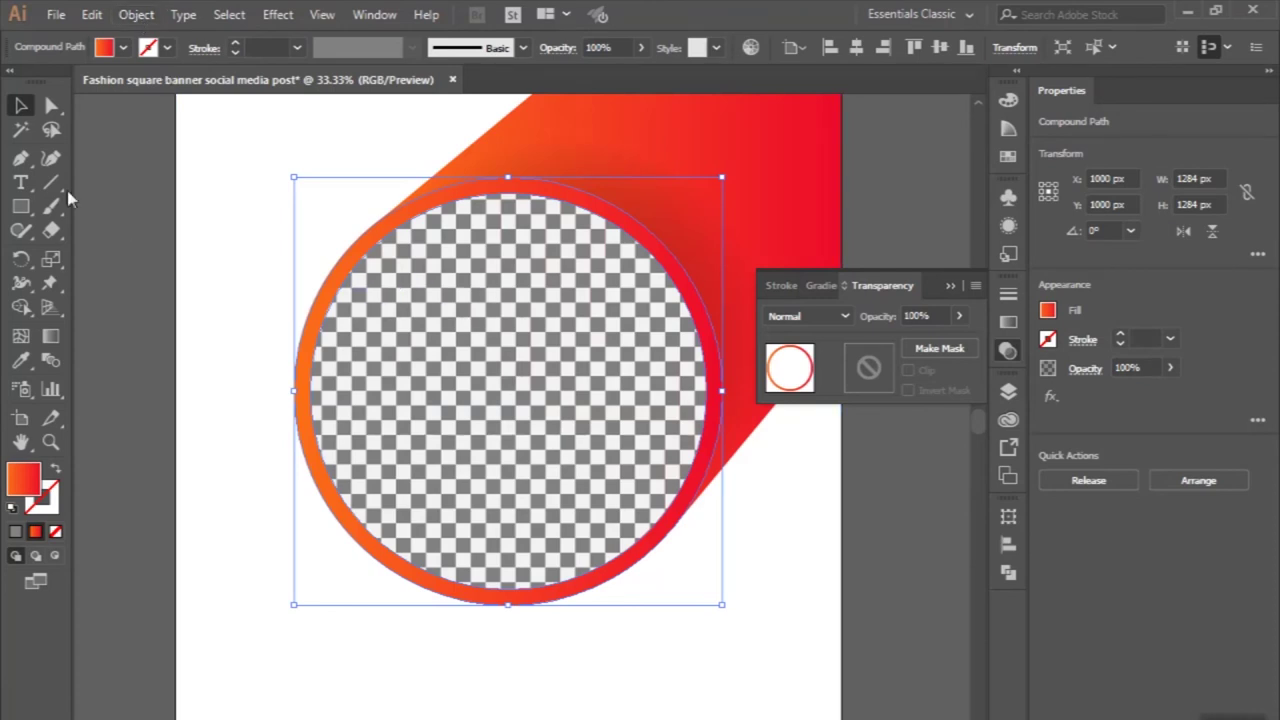
{"action": "left_click", "coordinate": [20, 206]}
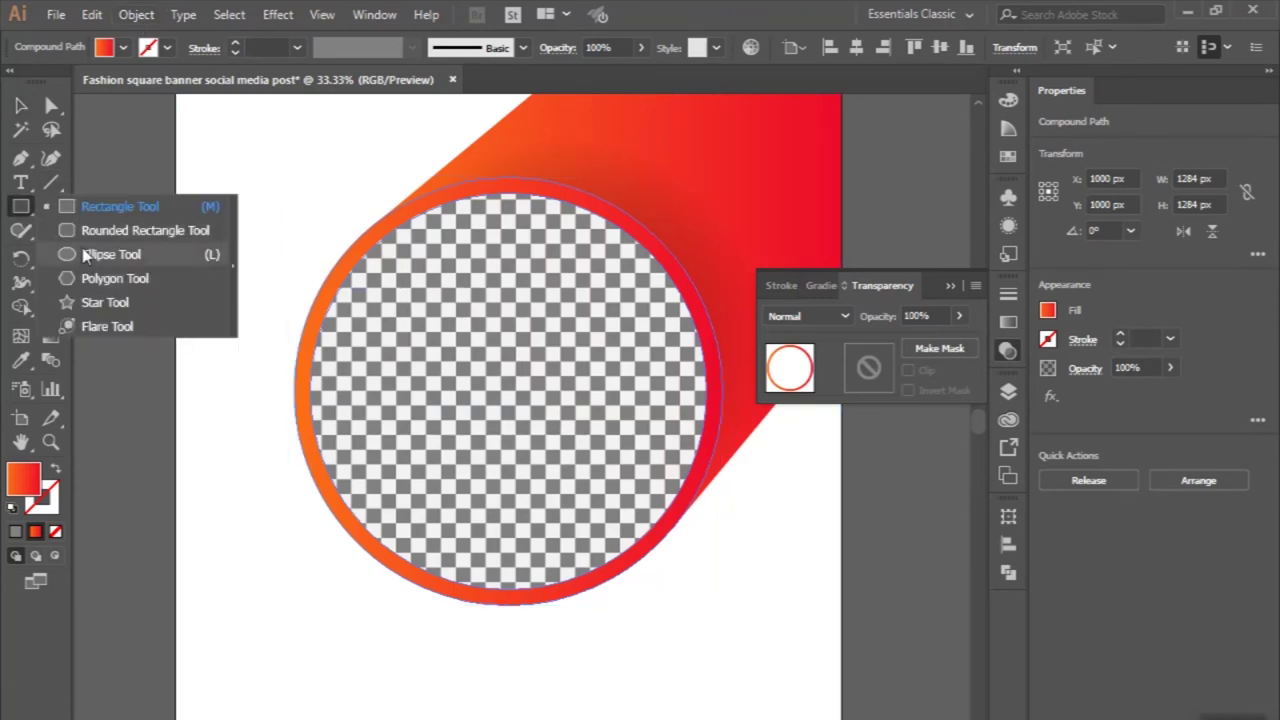
{"action": "left_click", "coordinate": [84, 254]}
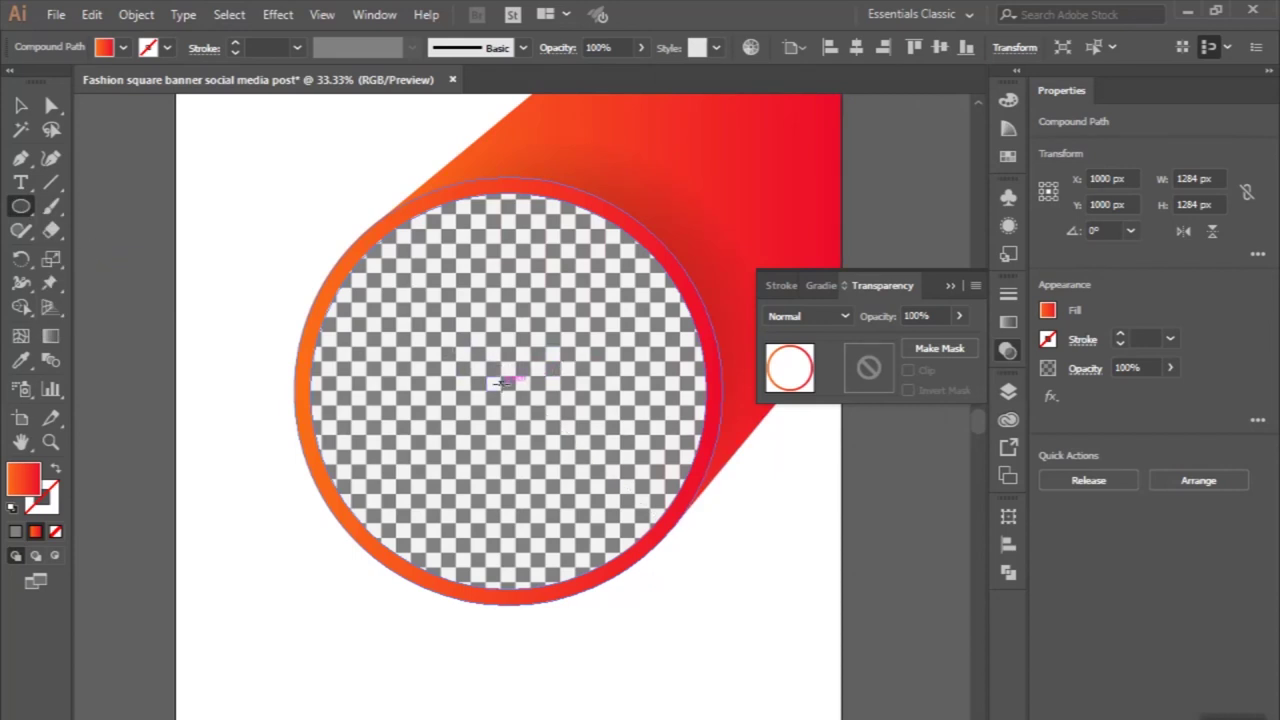
{"action": "mouse_move", "coordinate": [508, 385]}
{"action": "left_mouse_down"}
{"action": "mouse_move", "coordinate": [739, 619]}
{"action": "mouse_move", "coordinate": [717, 609]}
{"action": "left_mouse_up"}
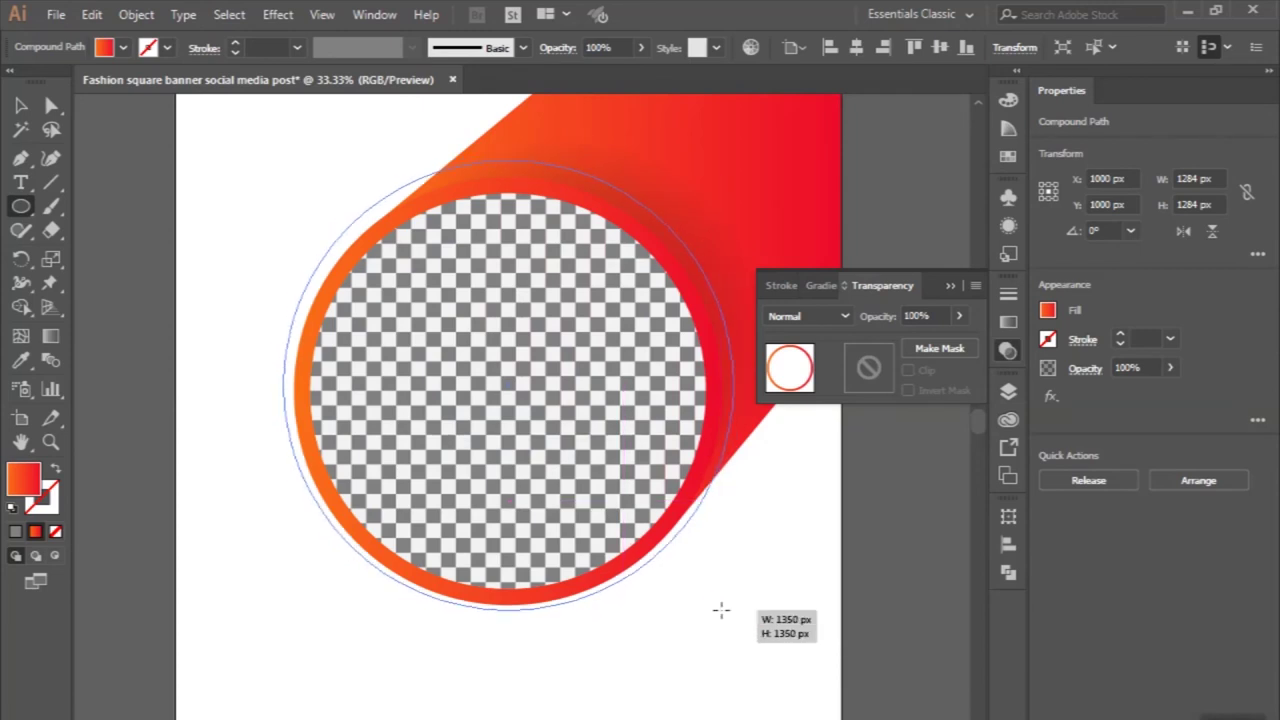
{"action": "left_click_drag", "start_coordinate": [721, 610], "coordinate": [717, 604]}
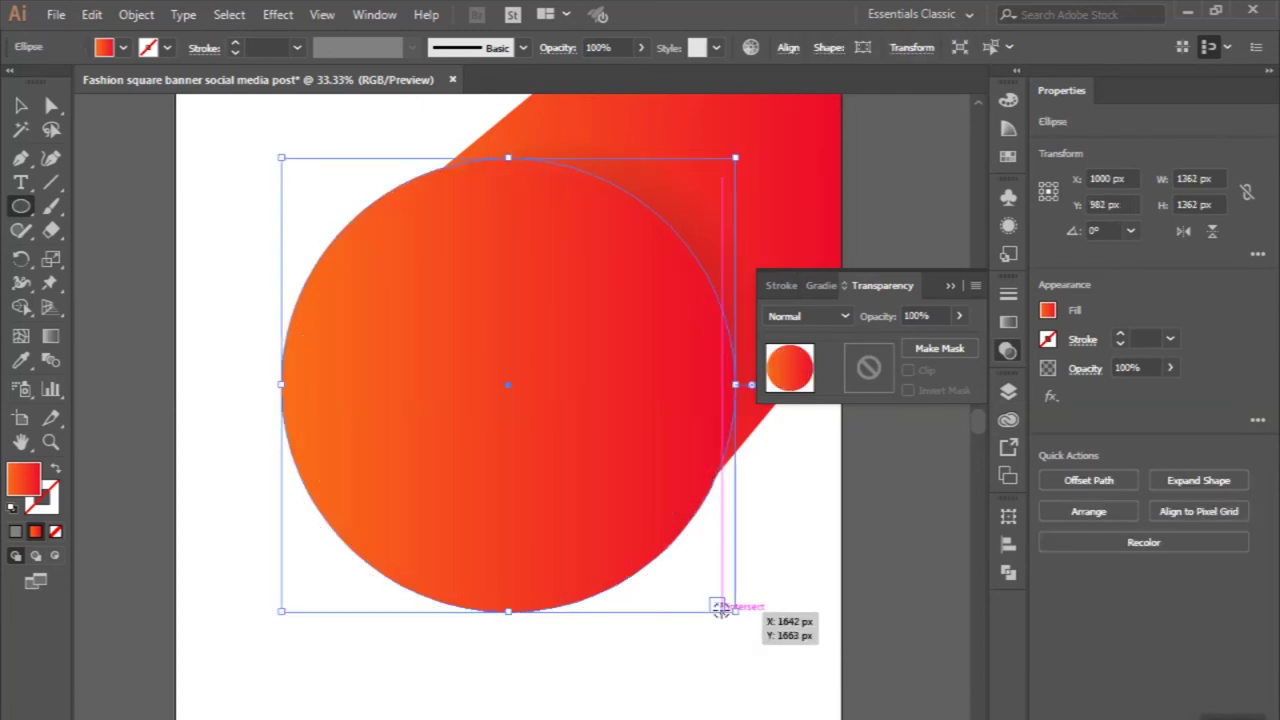
- Vertically centre the new circle at X 1000, Y 1000 and return to the Selection tool
{"action": "left_click", "coordinate": [790, 48]}
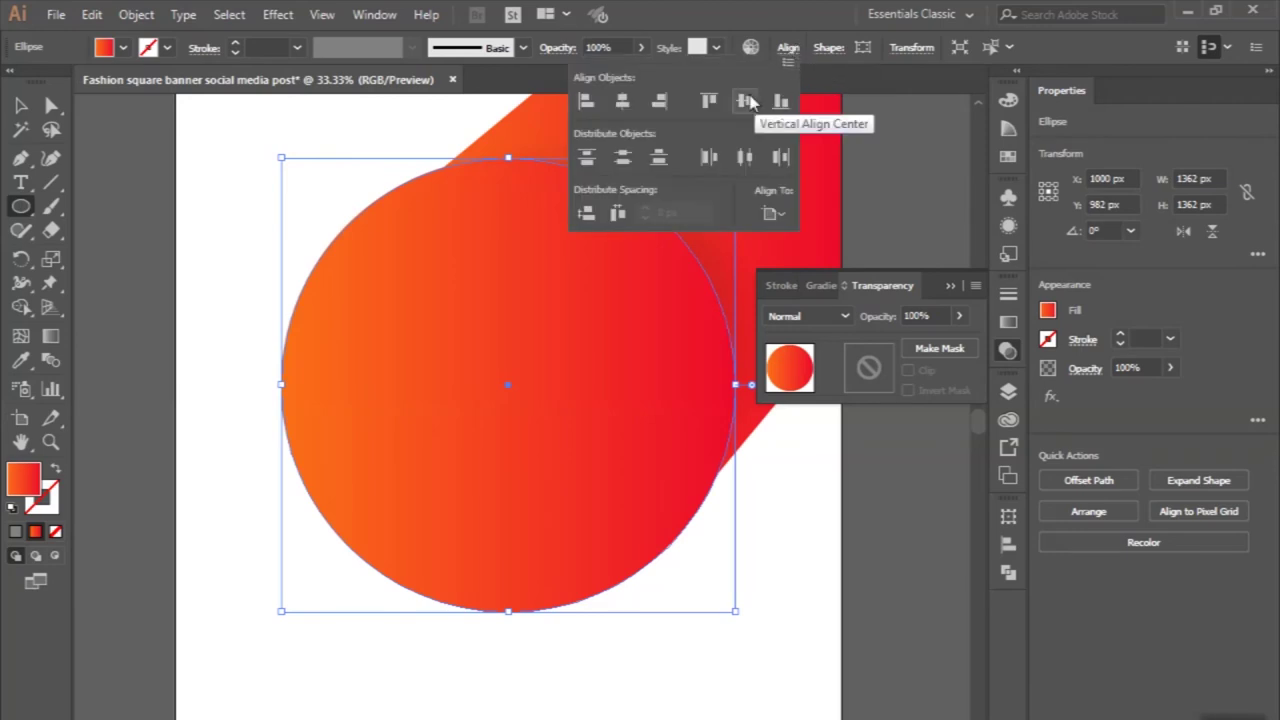
{"action": "left_click", "coordinate": [745, 101]}
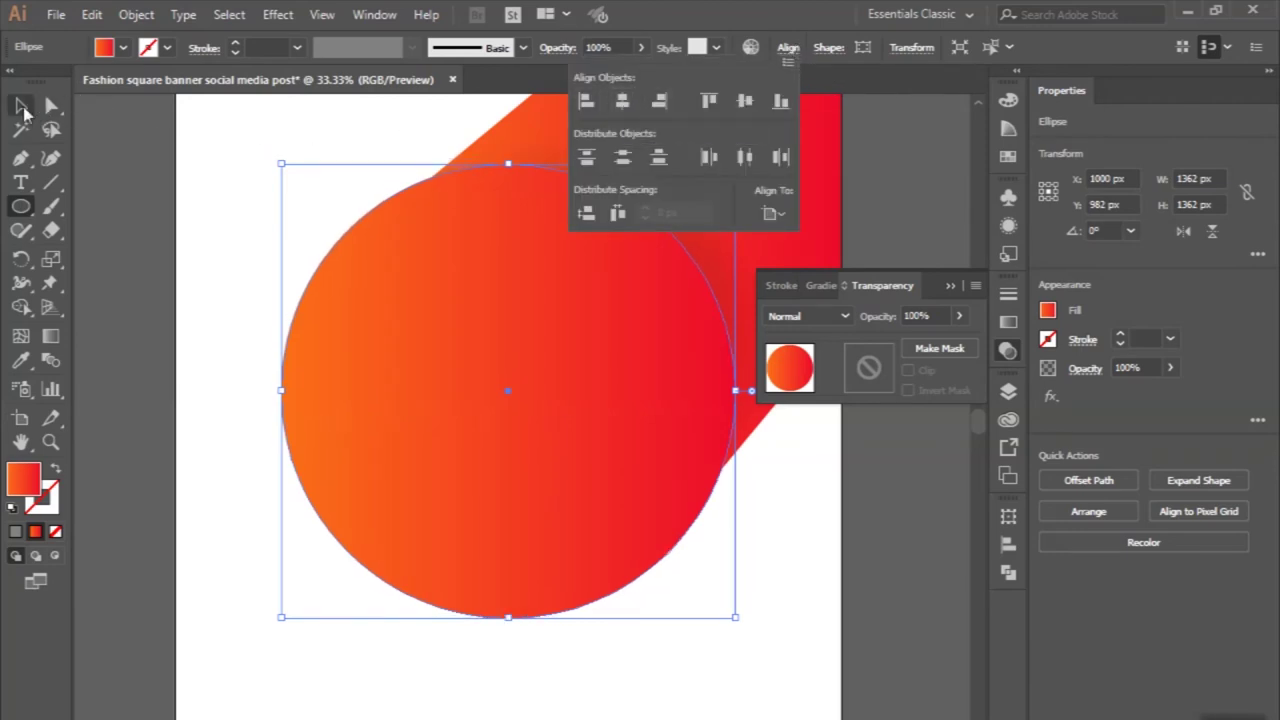
{"action": "left_click", "coordinate": [22, 107]}
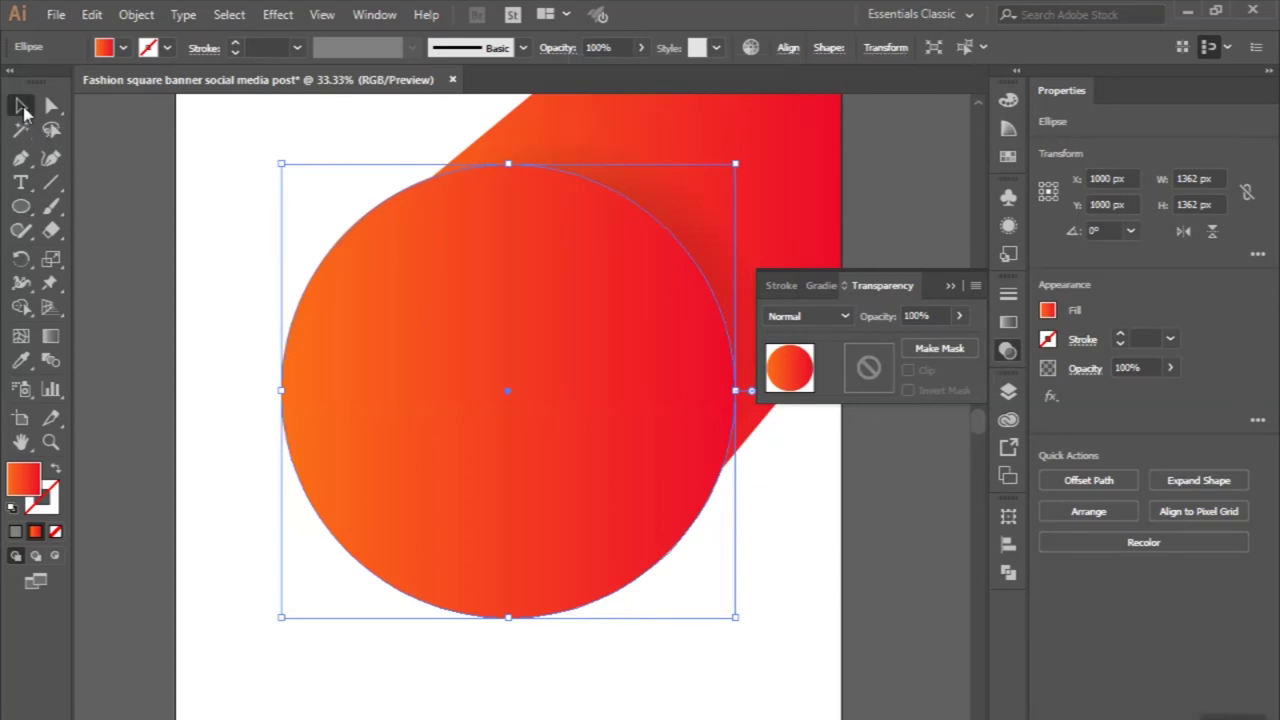
{"action": "right_click", "coordinate": [214, 150]}
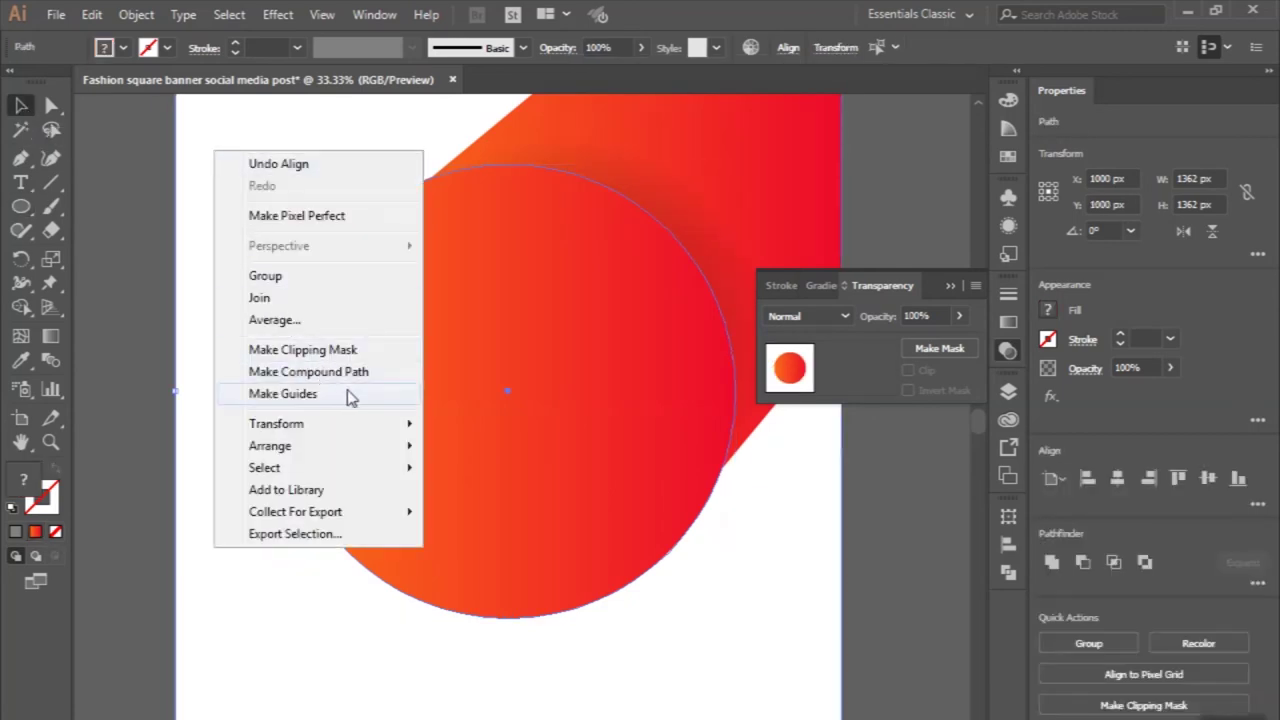
- Send the new gradient circle behind the checkered photo circle
{"action": "mouse_move", "coordinate": [270, 446]}
{"action": "left_click", "coordinate": [463, 511]}
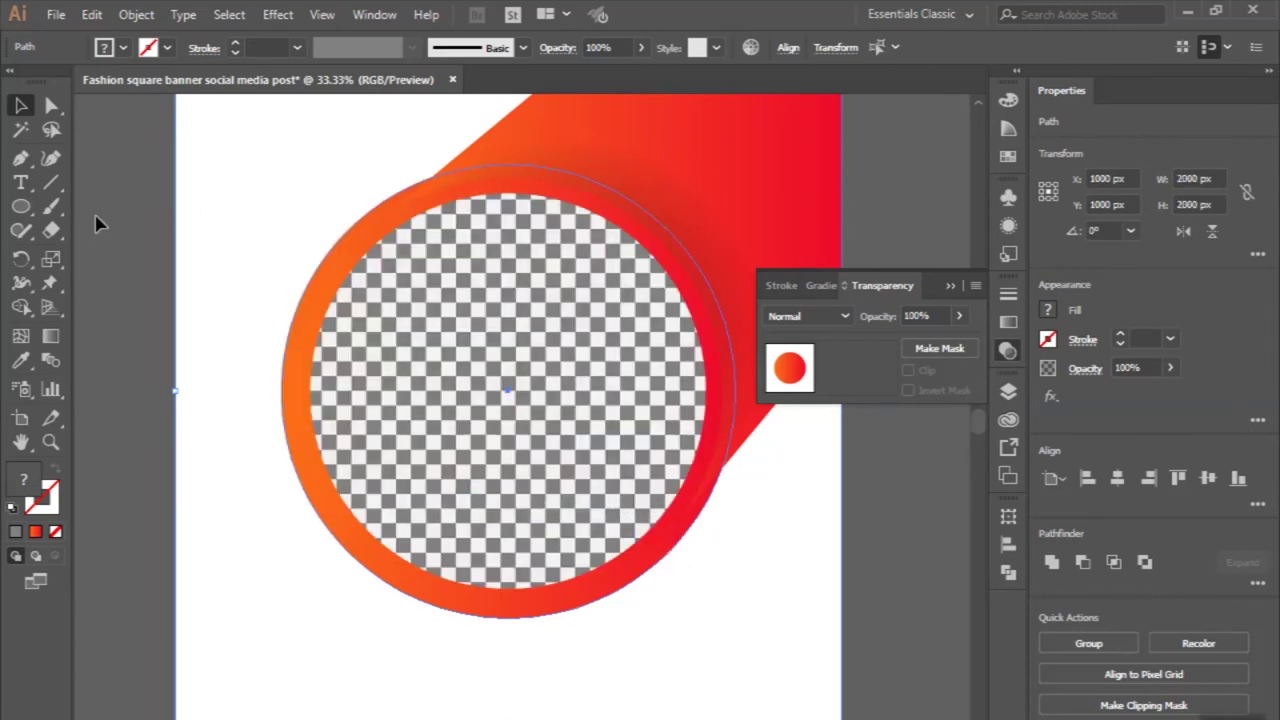
{"action": "left_click", "coordinate": [160, 283]}
{"action": "key", "text": "ctrl+minus"}
{"action": "key", "text": "ctrl+minus"}
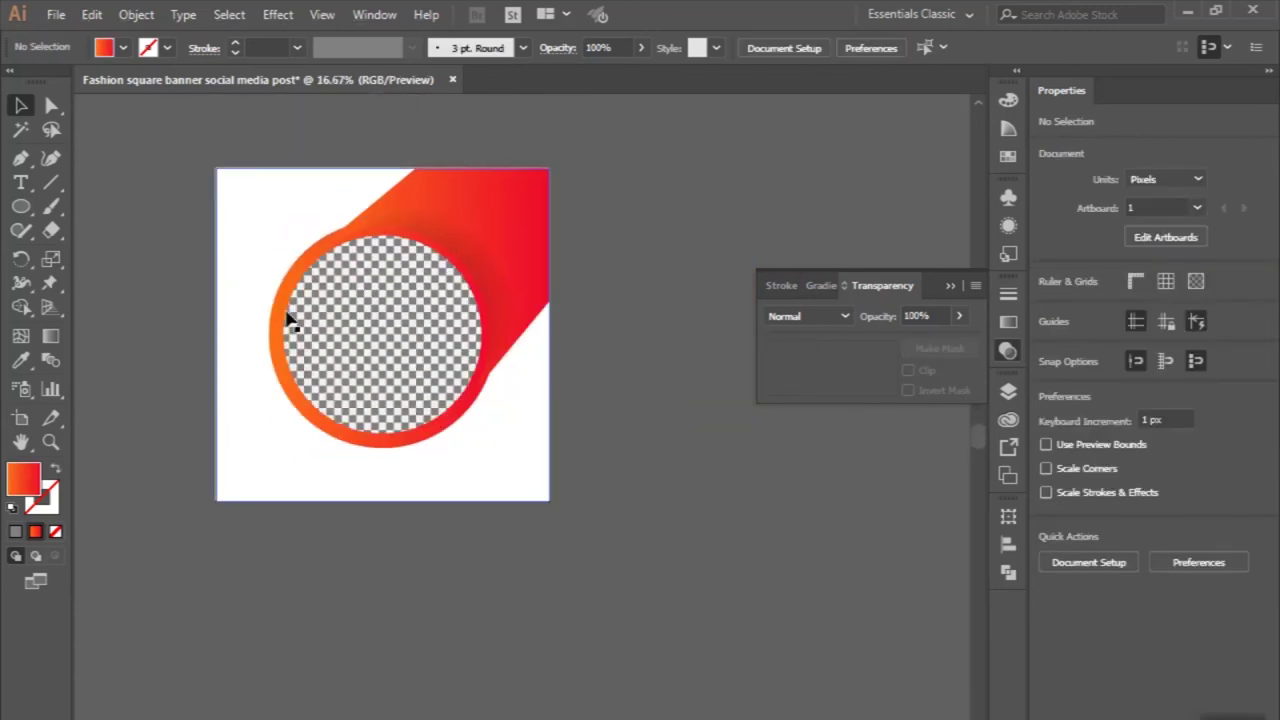
{"action": "scroll", "coordinate": [287, 320], "scroll_direction": "up", "scroll_amount": 1}
{"action": "scroll", "coordinate": [290, 320], "scroll_direction": "up", "scroll_amount": 1}
- Shrink the gradient circle from 1332 px to about 1306 px, zooming out to check
{"action": "left_click", "coordinate": [263, 289]}
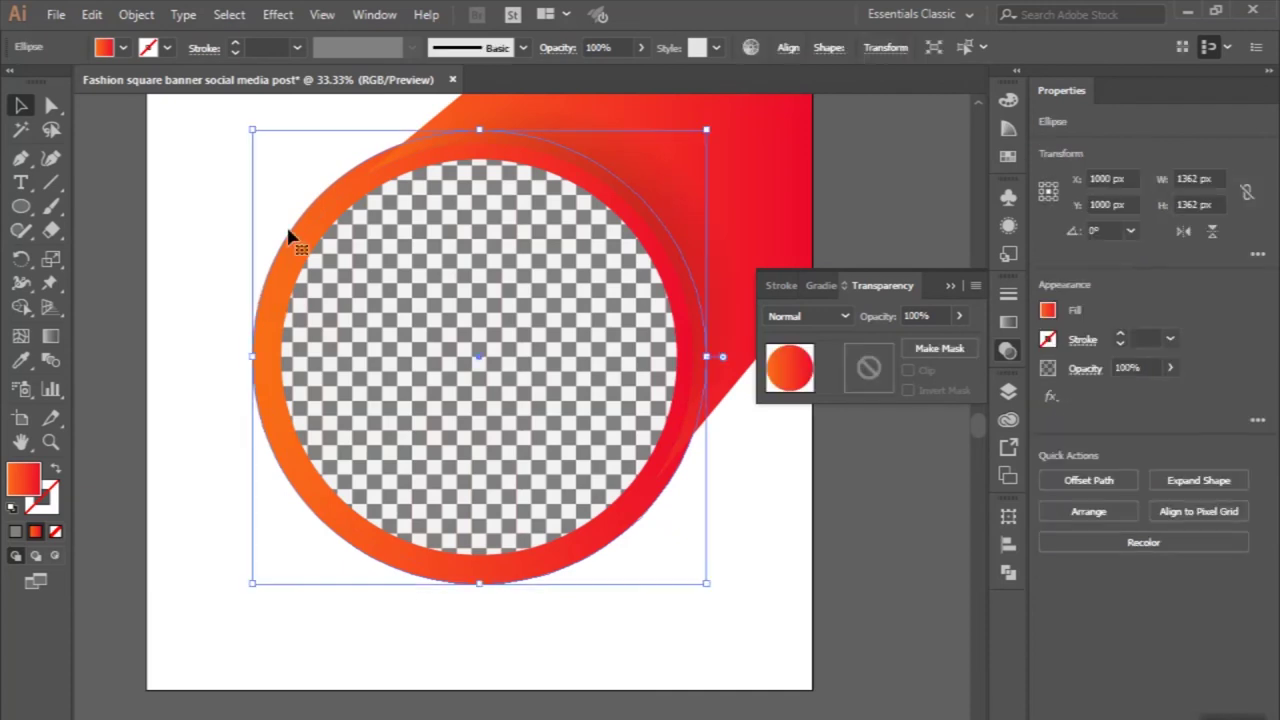
{"action": "left_click_drag", "start_coordinate": [255, 128], "coordinate": [258, 132]}
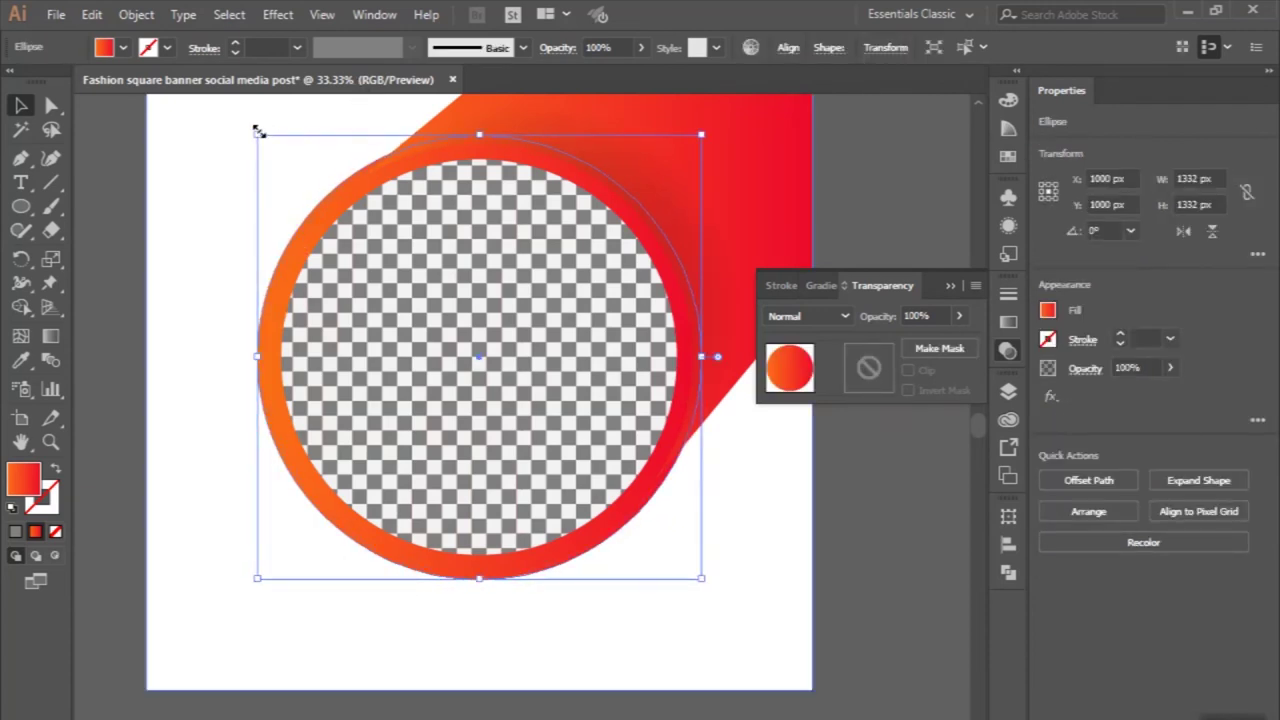
{"action": "left_click_drag", "start_coordinate": [258, 134], "coordinate": [262, 141]}
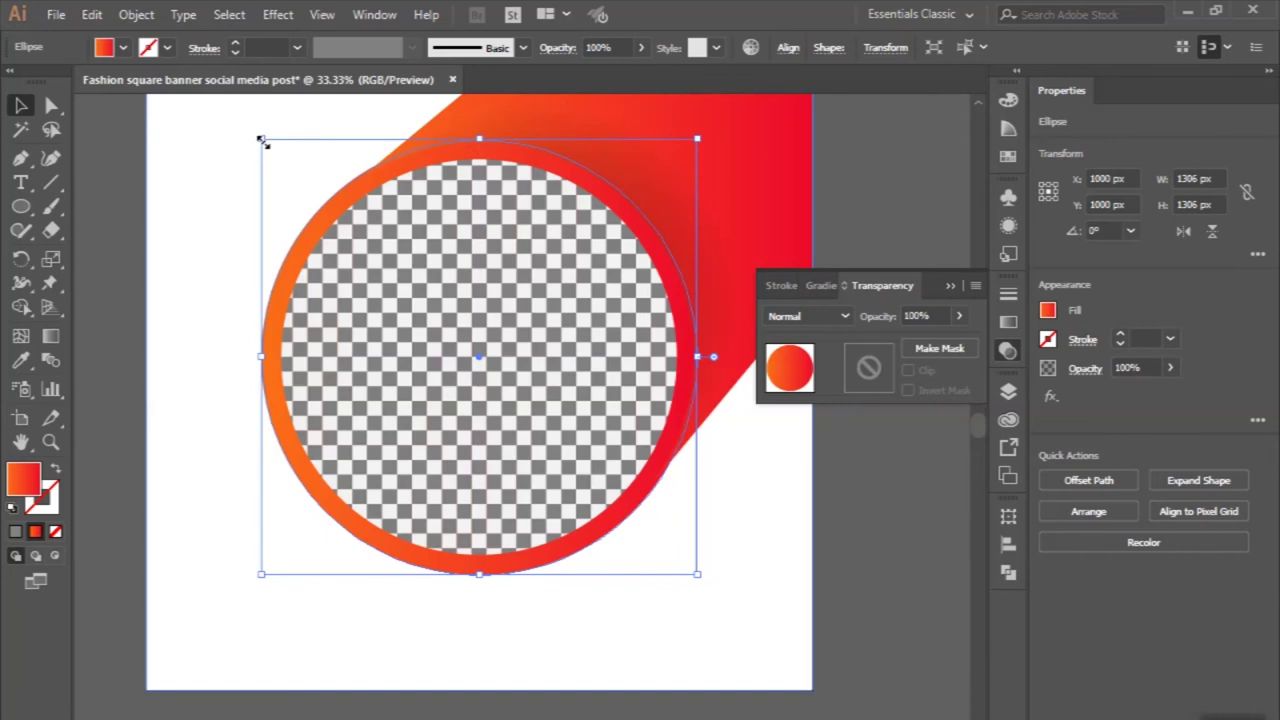
{"action": "key", "text": "ctrl+minus"}
{"action": "left_click", "coordinate": [163, 177]}
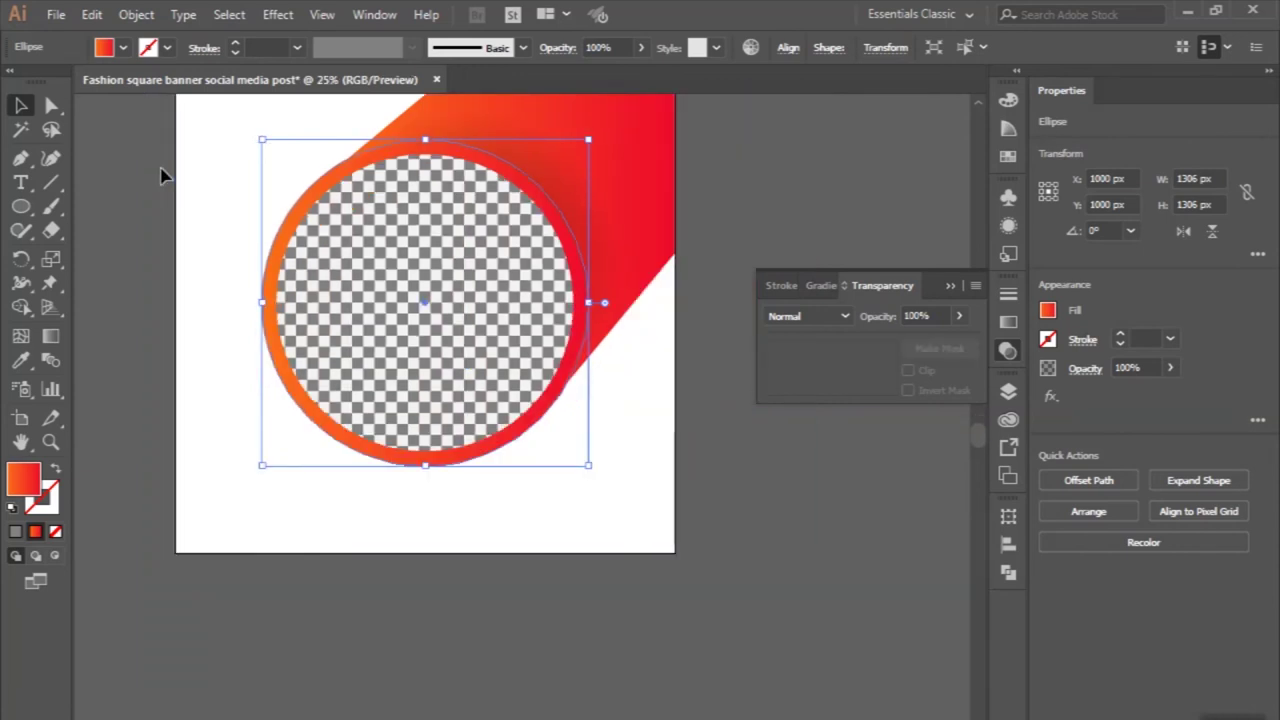
{"action": "key", "text": "ctrl+minus"}
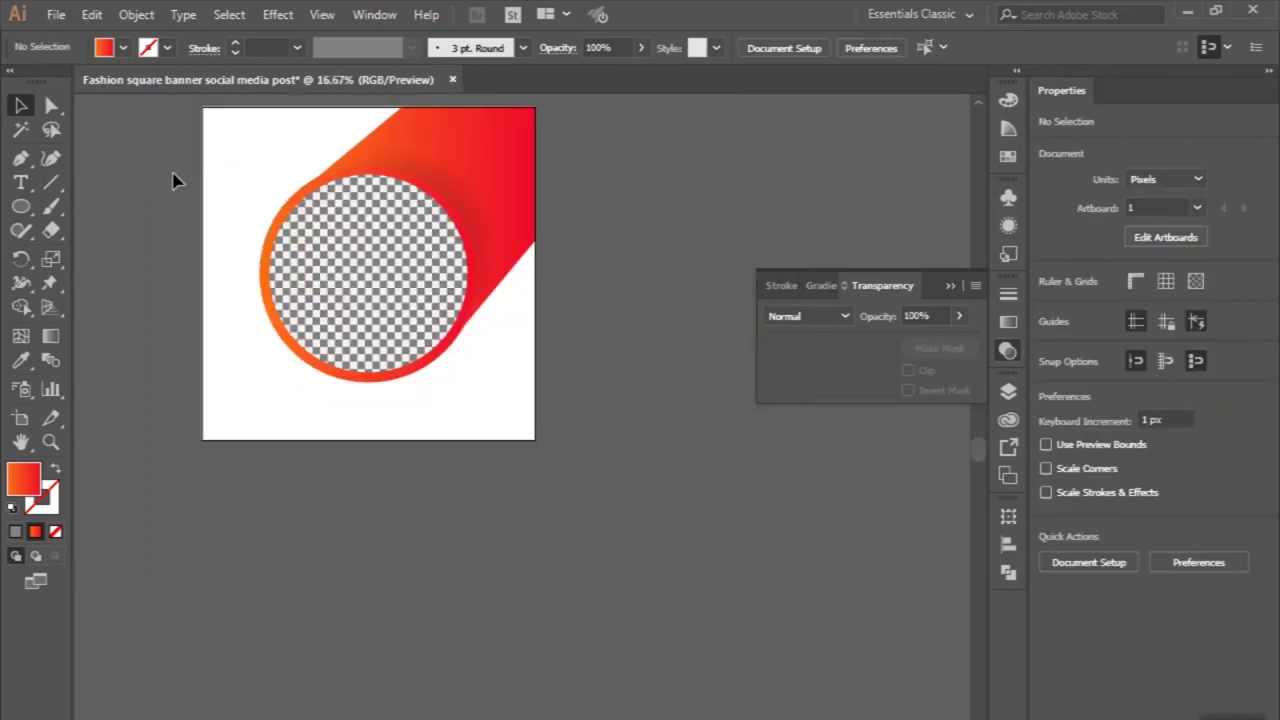
{"action": "scroll", "coordinate": [371, 251], "scroll_direction": "up", "scroll_amount": 2}
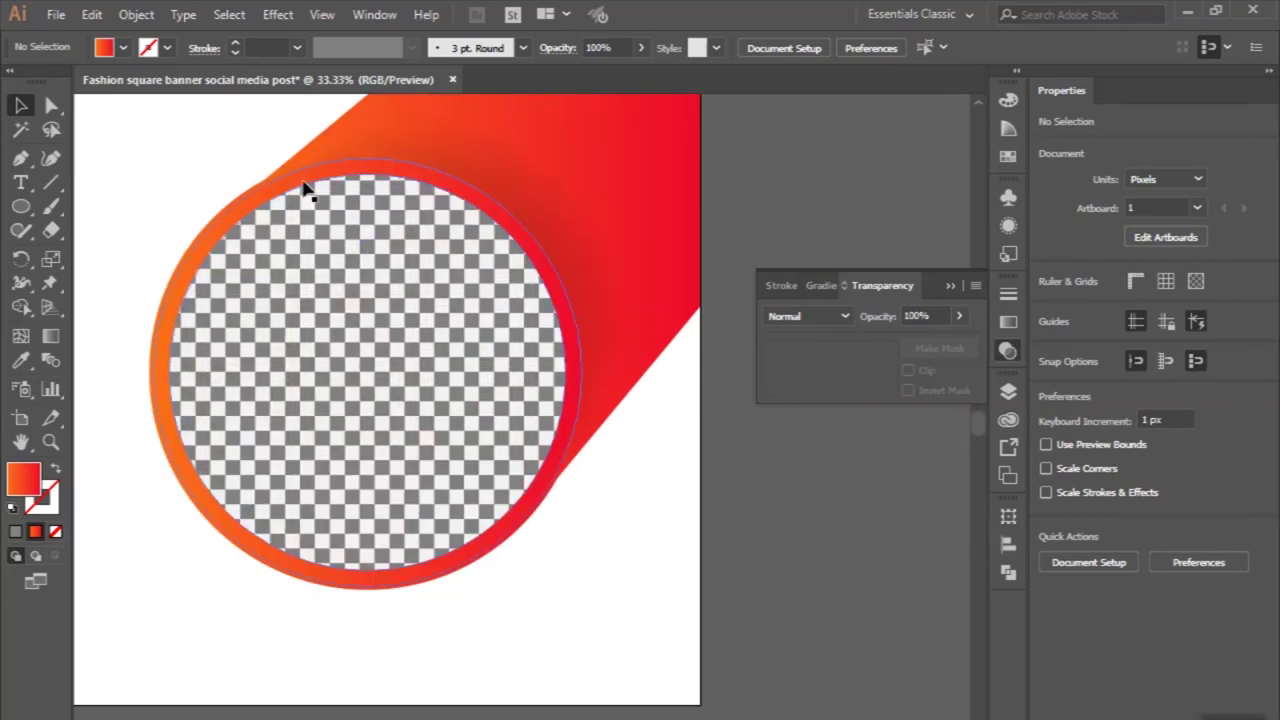
{"action": "left_click", "coordinate": [246, 188]}
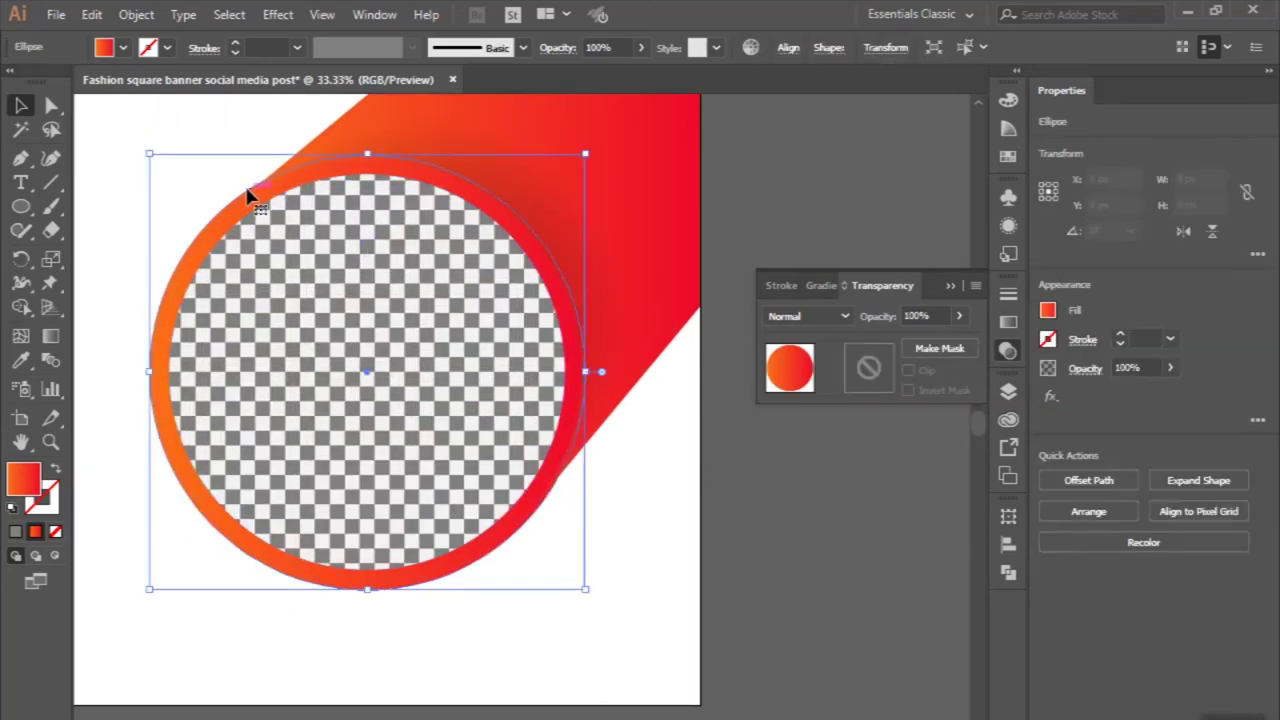
- Enlarge the gradient circle slightly and make a compound path with the inner circle (Ctrl+8)
{"action": "left_click_drag", "start_coordinate": [147, 155], "coordinate": [141, 146]}
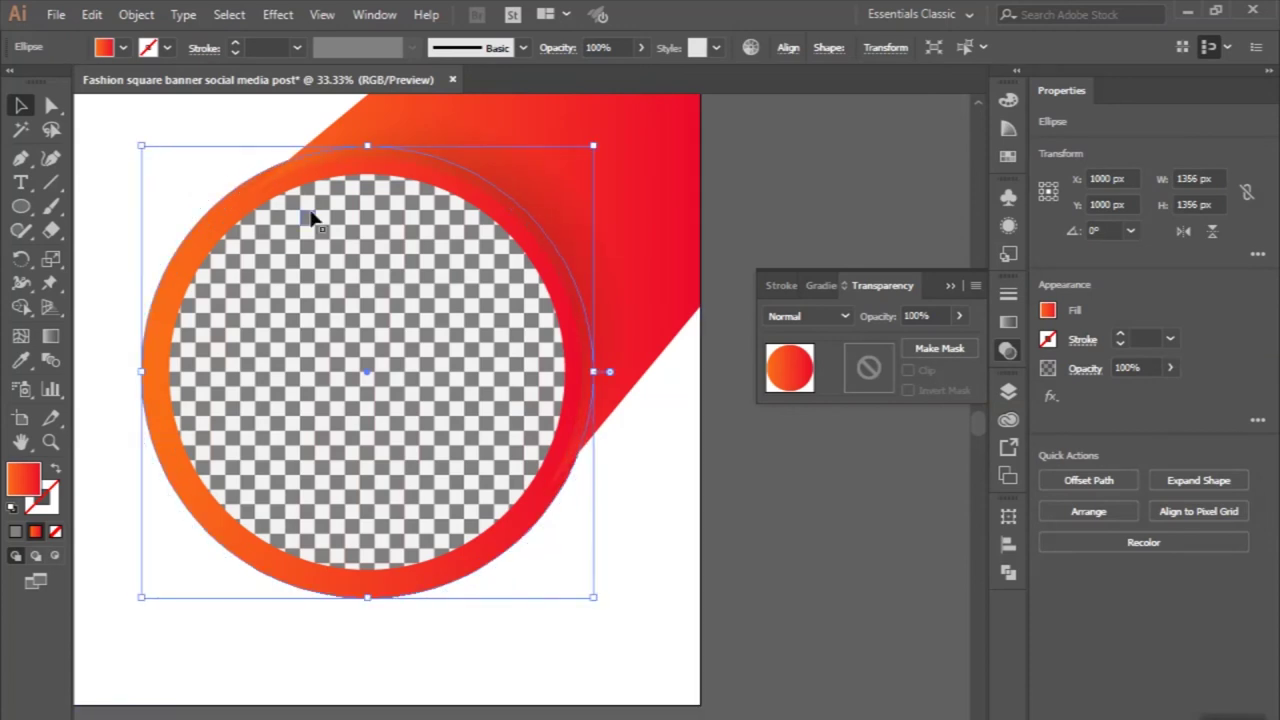
{"action": "scroll", "coordinate": [366, 237], "scroll_direction": "down", "scroll_amount": 1, "text": "alt"}
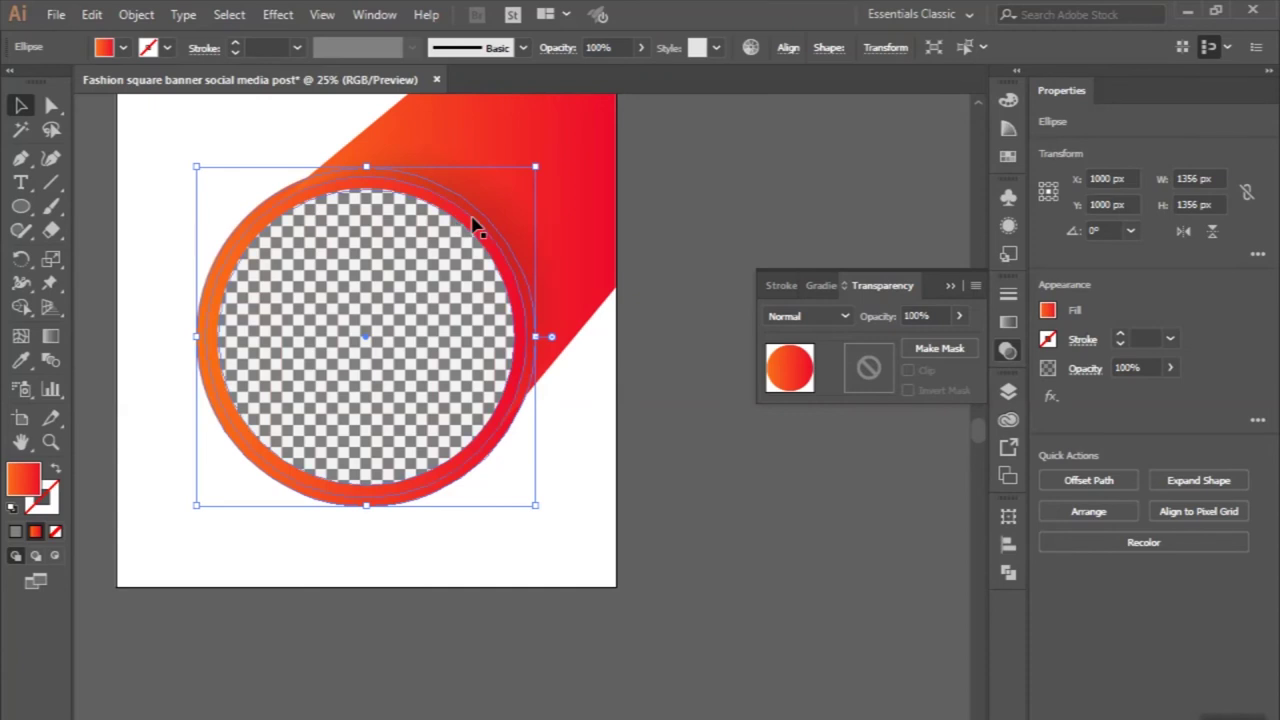
{"action": "key", "text": "ctrl+8"}
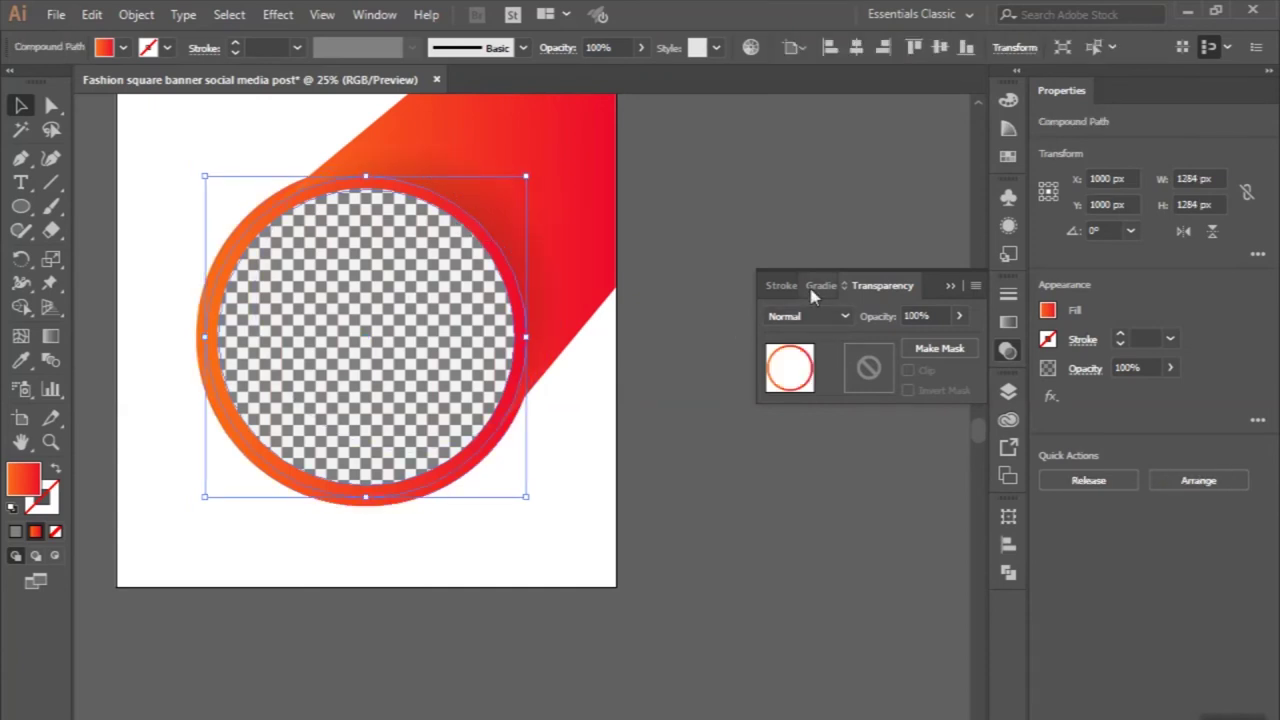
- Preview the ring with a reversed gradient, then undo back to orange-to-red
{"action": "left_click", "coordinate": [818, 286]}
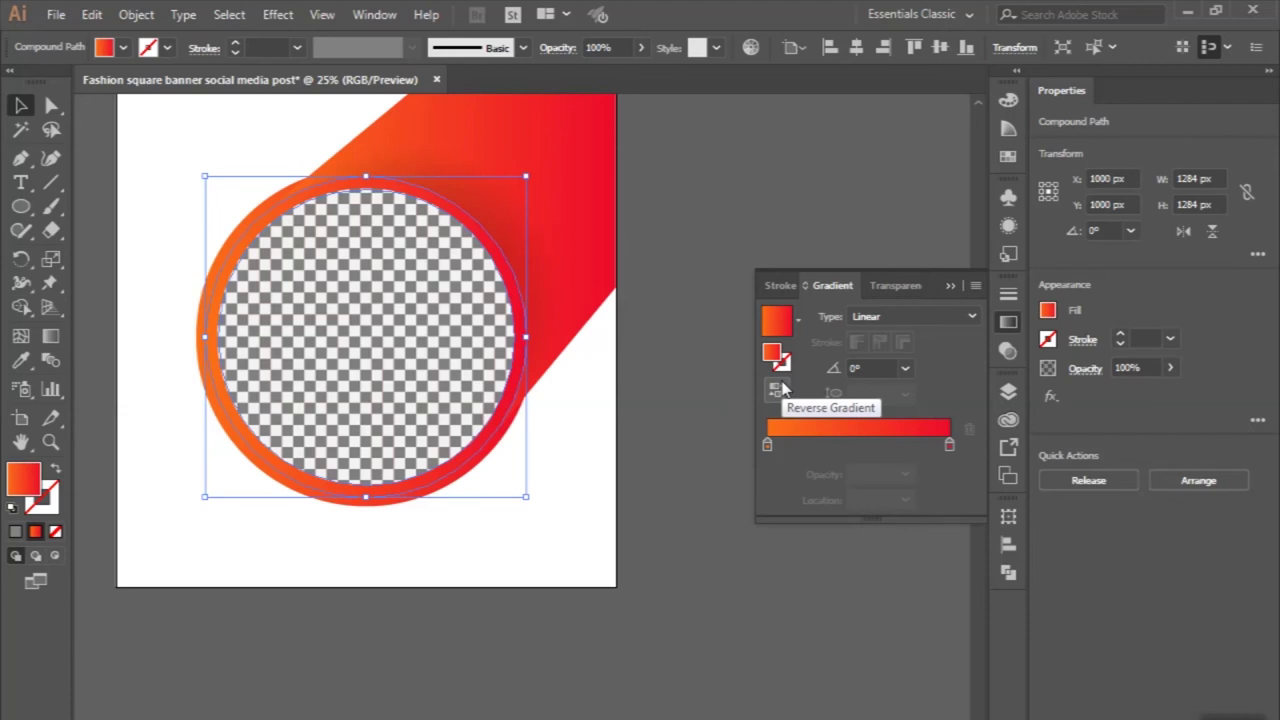
{"action": "left_click", "coordinate": [777, 389]}
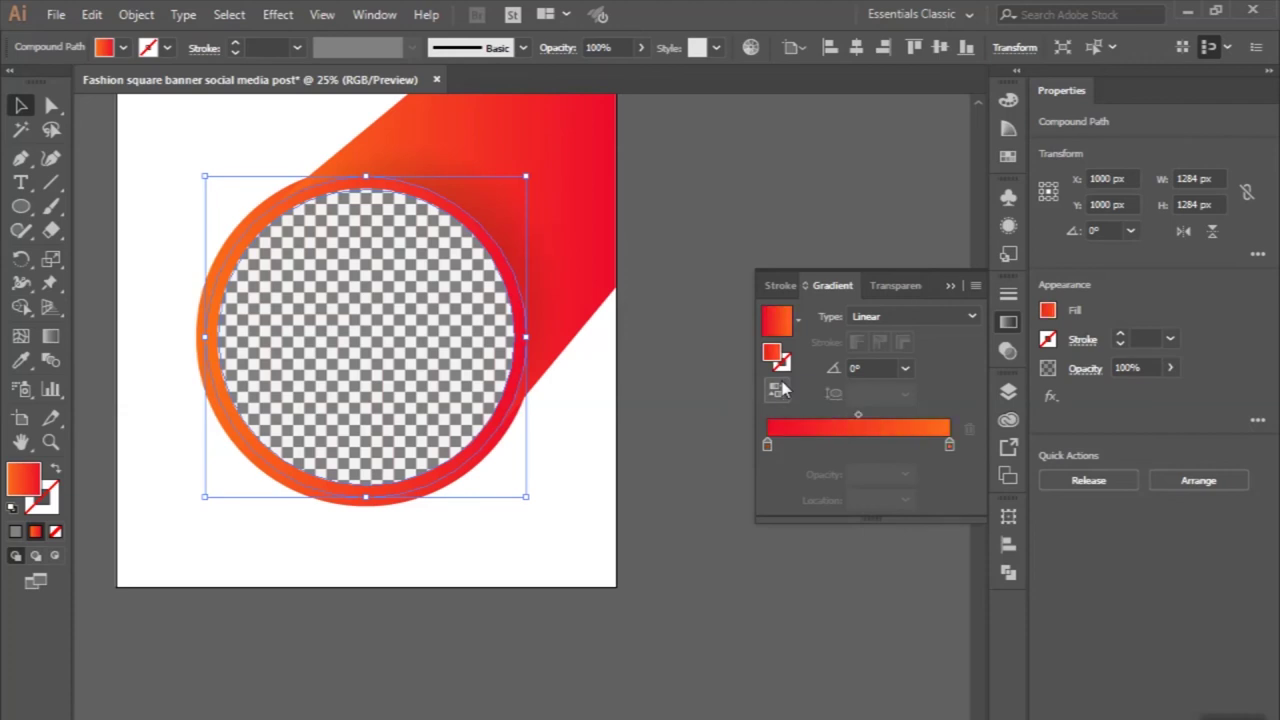
{"action": "left_click", "coordinate": [680, 394]}
{"action": "key", "text": "ctrl+minus"}
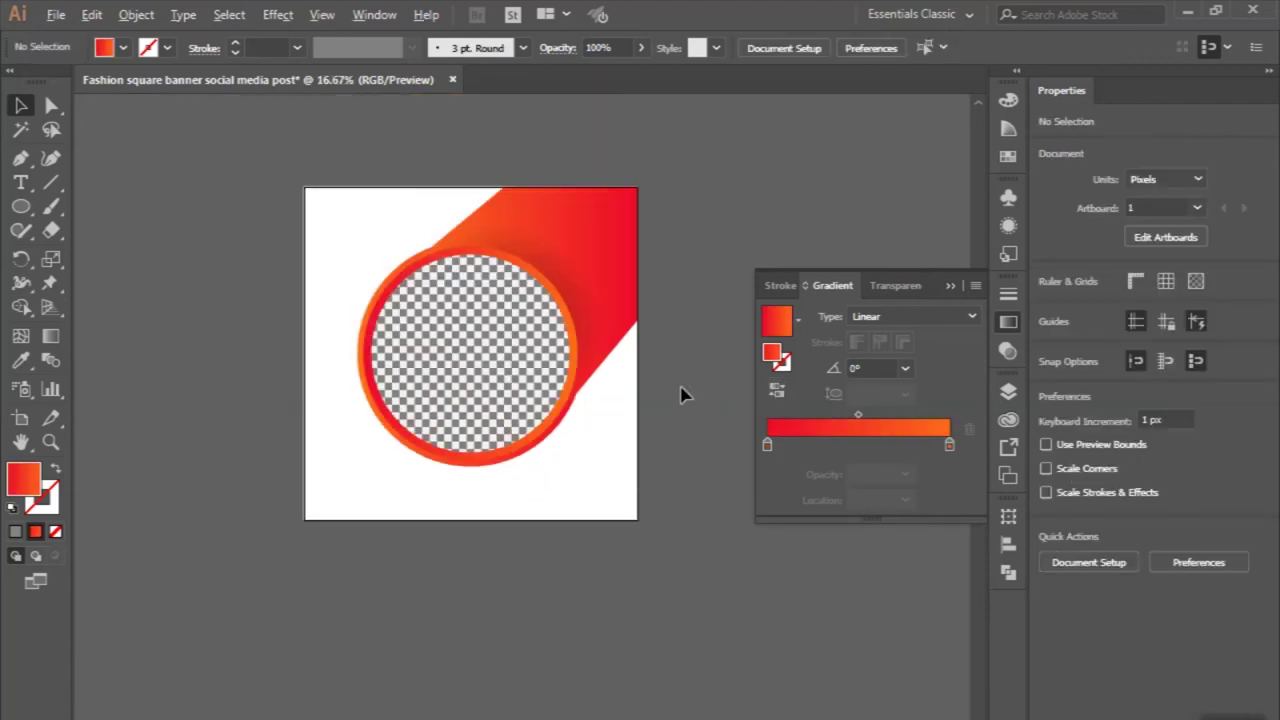
{"action": "scroll", "coordinate": [680, 394], "scroll_direction": "down", "scroll_amount": 2}
{"action": "scroll", "coordinate": [680, 394], "scroll_direction": "right", "scroll_amount": 2}
{"action": "key", "text": "ctrl+z"}
{"action": "key", "text": "ctrl+z"}
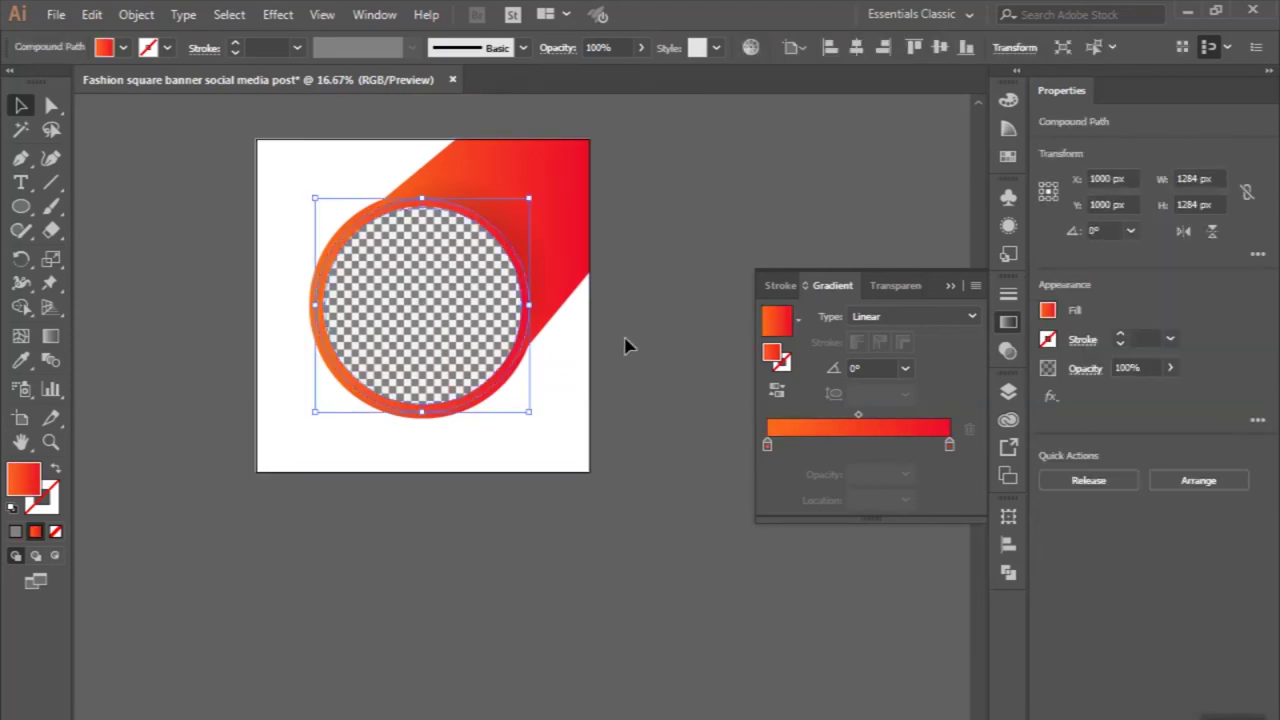
{"action": "left_click", "coordinate": [640, 348]}
{"action": "scroll", "coordinate": [640, 348], "scroll_direction": "up", "scroll_amount": 2}
{"action": "scroll", "coordinate": [640, 348], "scroll_direction": "left", "scroll_amount": 1}
{"action": "scroll", "coordinate": [640, 348], "scroll_direction": "down", "scroll_amount": 1}
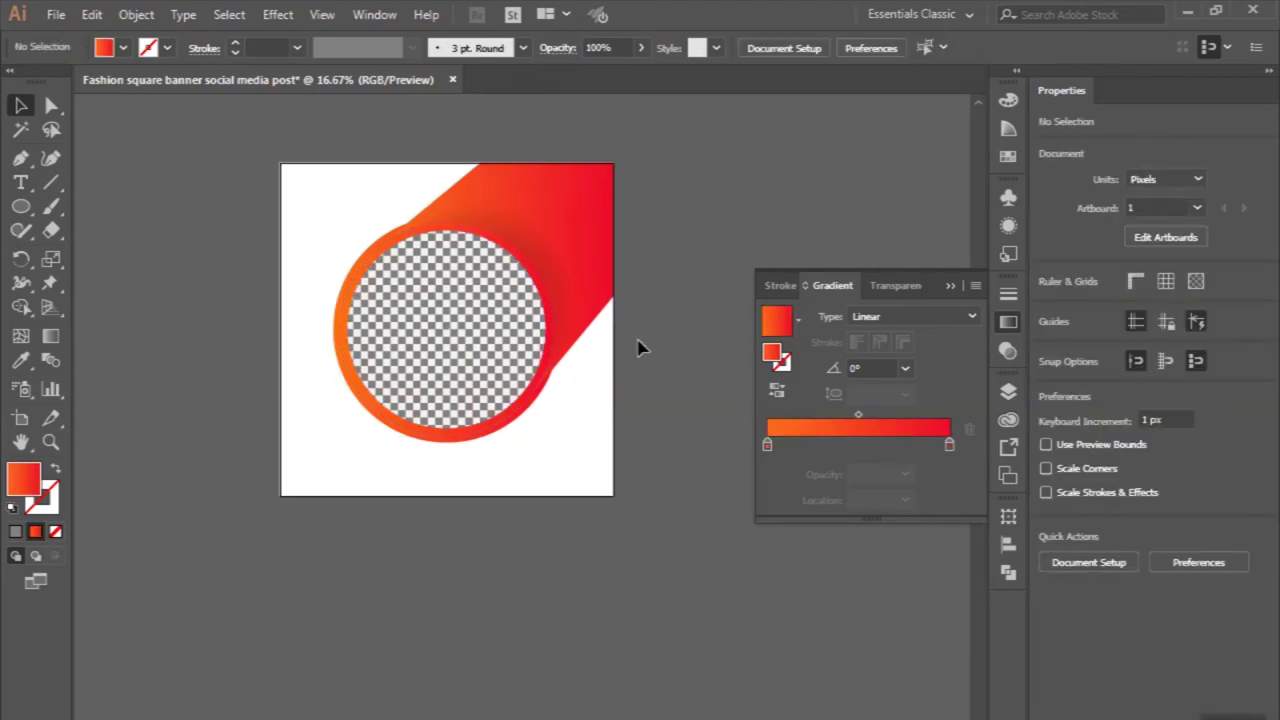
{"action": "scroll", "coordinate": [640, 348], "scroll_direction": "down", "scroll_amount": 1}
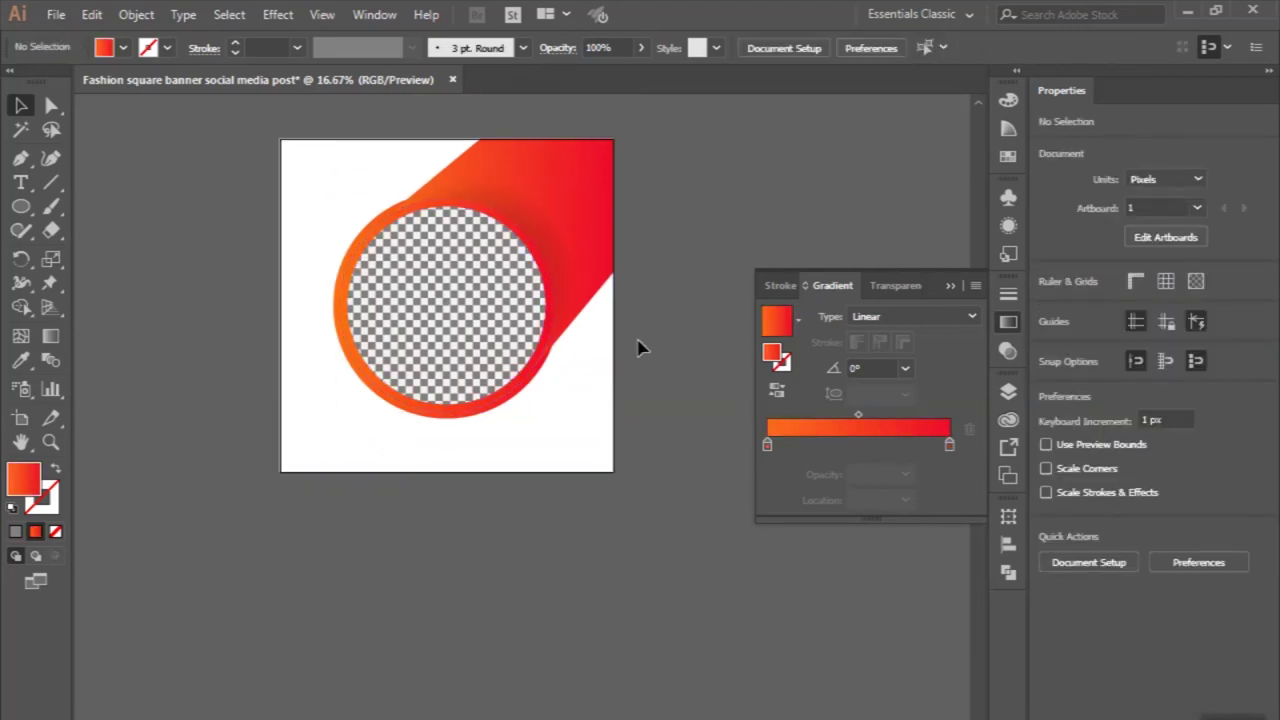
- Close the Gradient panel and Alt-drag a copy of the gradient circle below the ring
{"action": "left_click", "coordinate": [950, 287]}
{"action": "scroll", "coordinate": [682, 366], "scroll_direction": "up", "scroll_amount": 1}
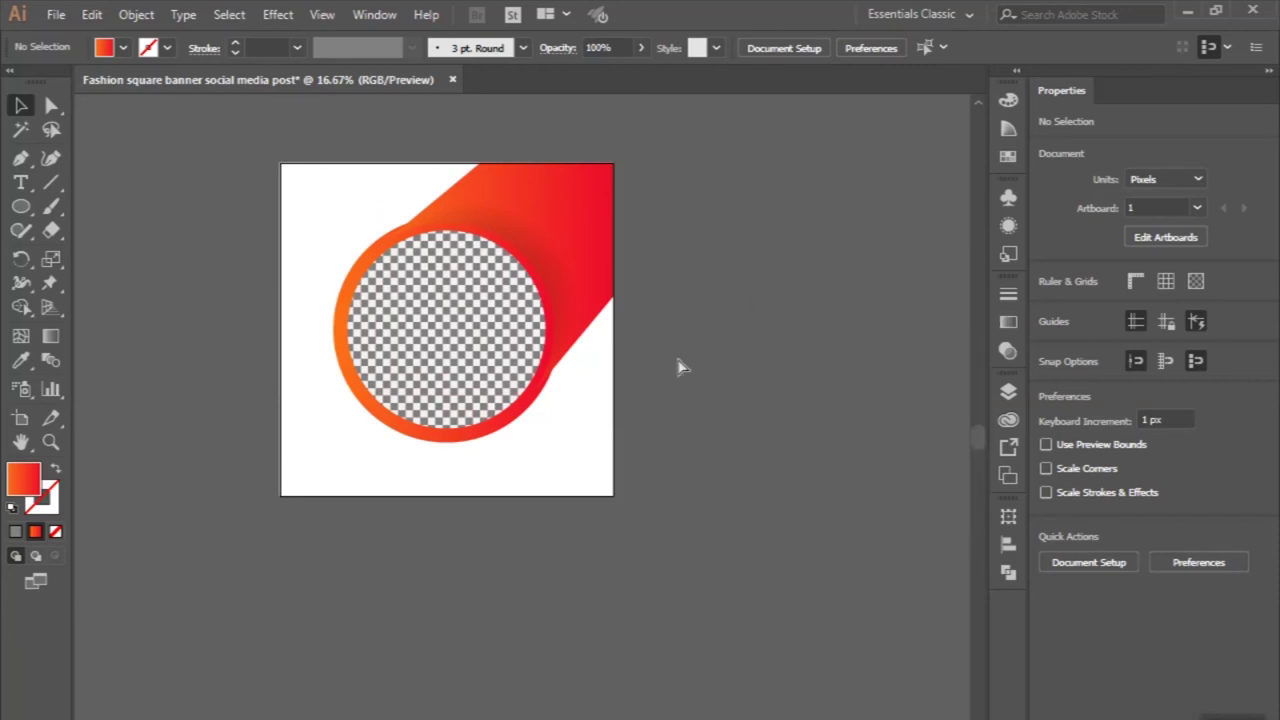
{"action": "scroll", "coordinate": [682, 366], "scroll_direction": "left", "scroll_amount": 1}
{"action": "scroll", "coordinate": [465, 495], "scroll_direction": "left", "scroll_amount": 2}
{"action": "scroll", "coordinate": [465, 495], "scroll_direction": "up", "scroll_amount": 1, "text": "alt"}
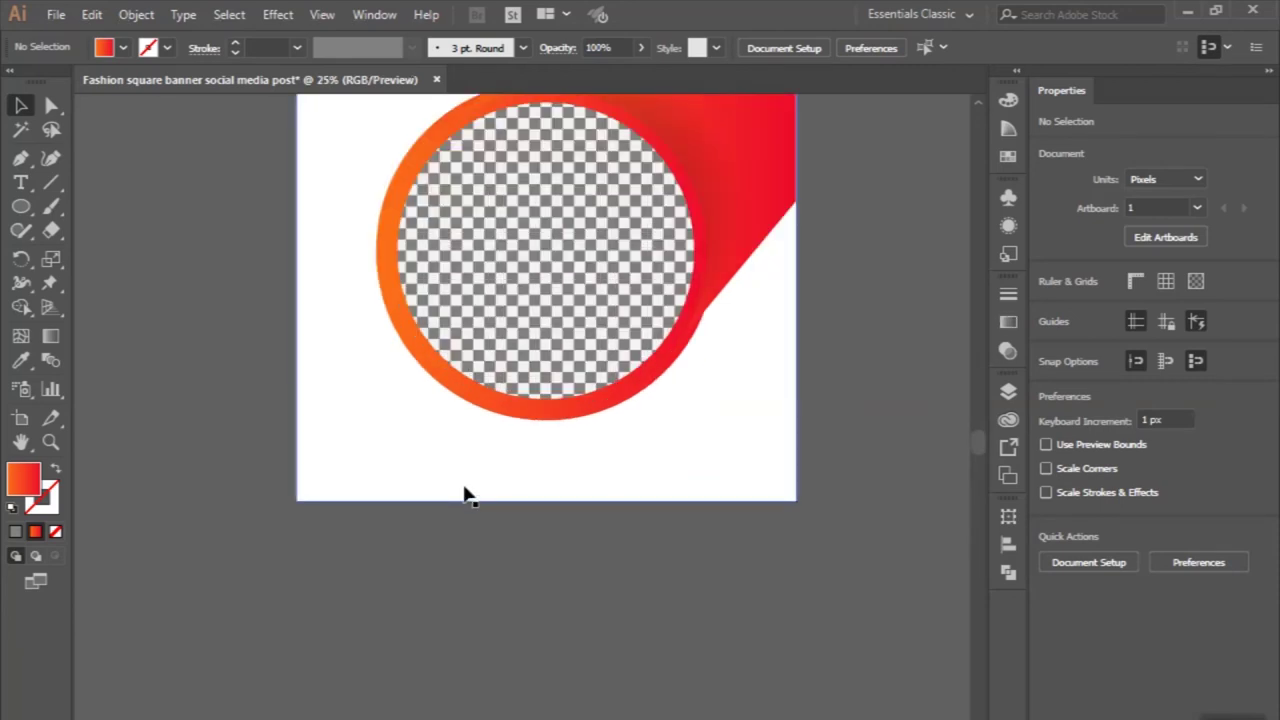
{"action": "scroll", "coordinate": [465, 497], "scroll_direction": "up", "scroll_amount": 3}
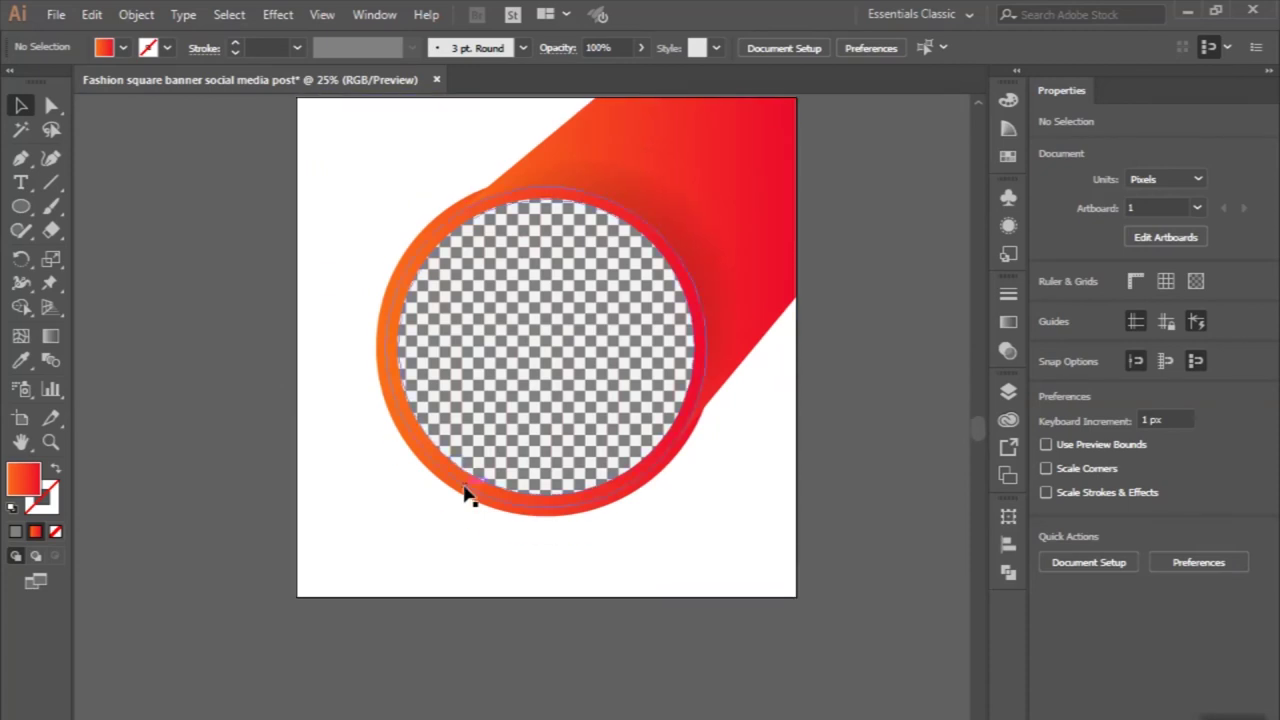
{"action": "left_click_drag", "start_coordinate": [418, 445], "coordinate": [476, 632]}
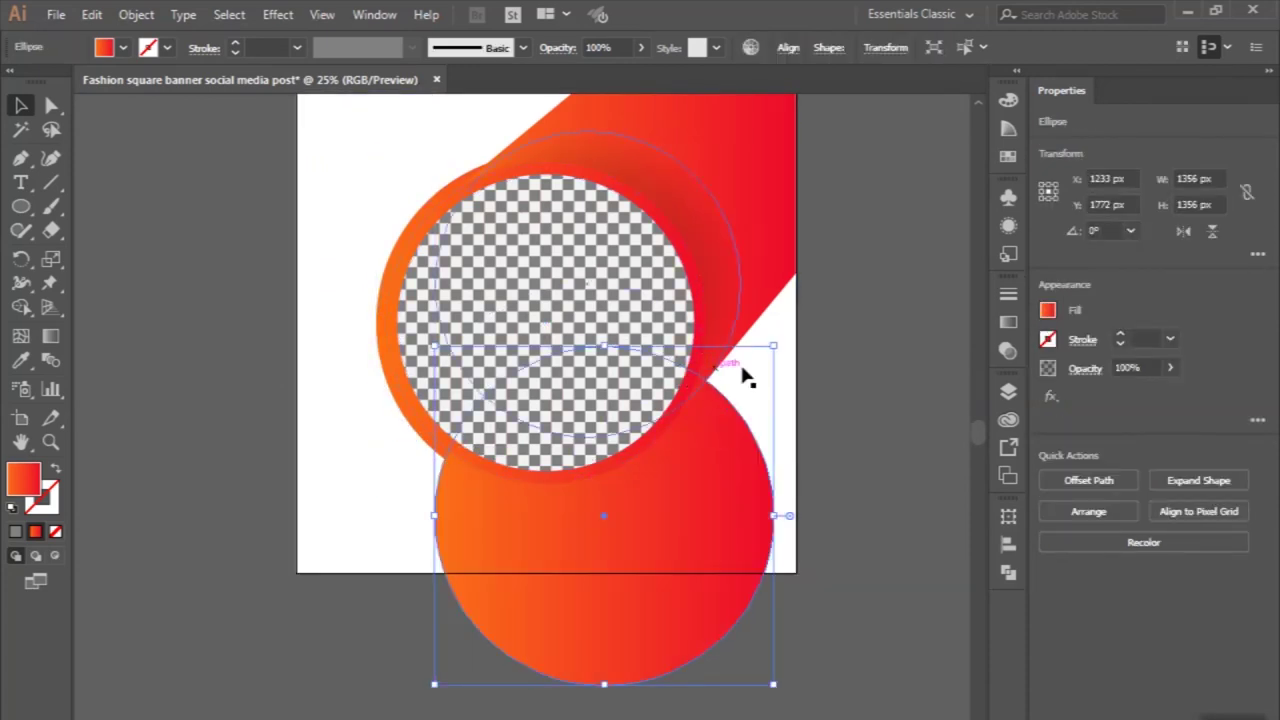
- Resize the copied circle to 374 px and centre it on the artboard's bottom edge at X 1333, Y 2000
{"action": "left_click_drag", "start_coordinate": [775, 347], "coordinate": [664, 457]}
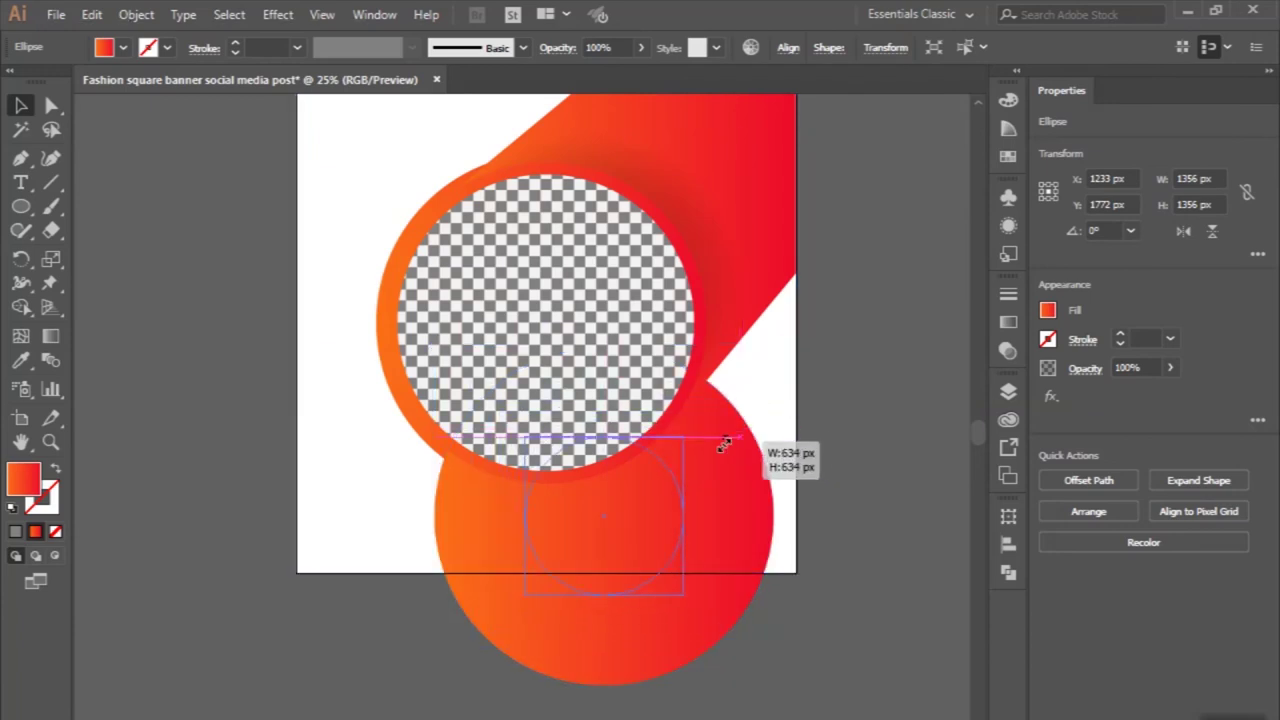
{"action": "left_click_drag", "start_coordinate": [603, 497], "coordinate": [628, 550]}
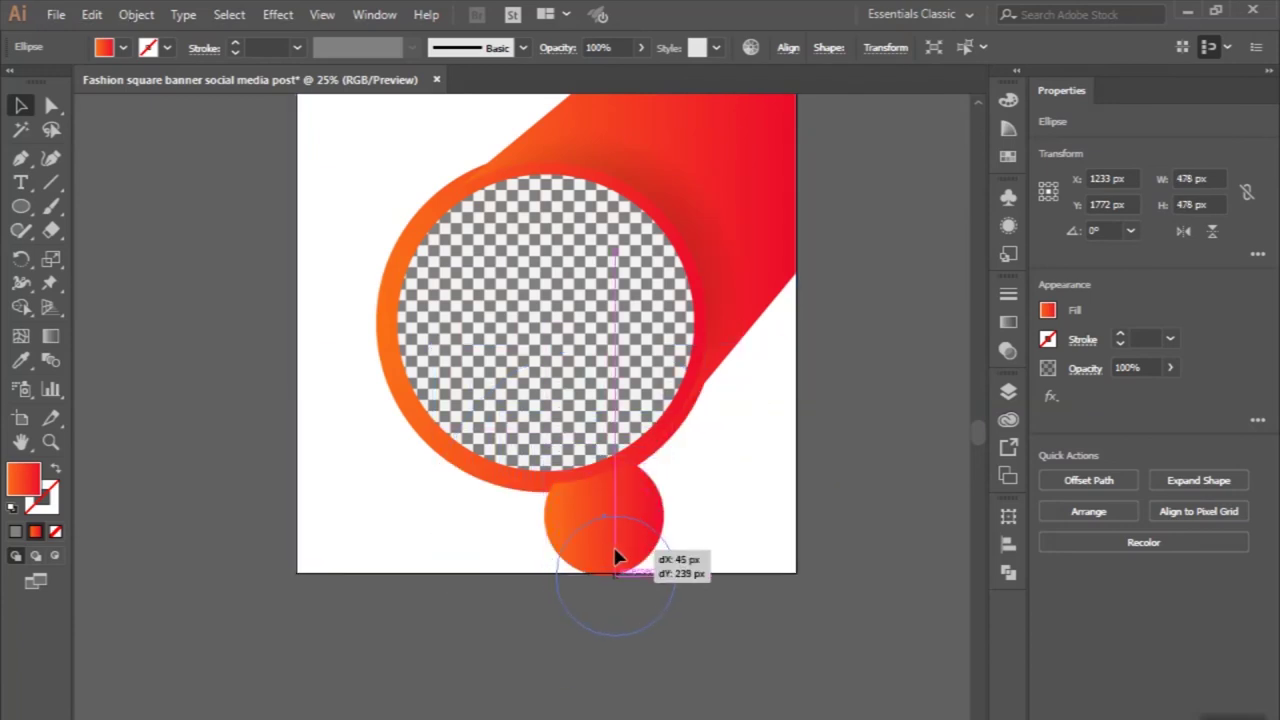
{"action": "left_click_drag", "start_coordinate": [628, 550], "coordinate": [629, 549]}
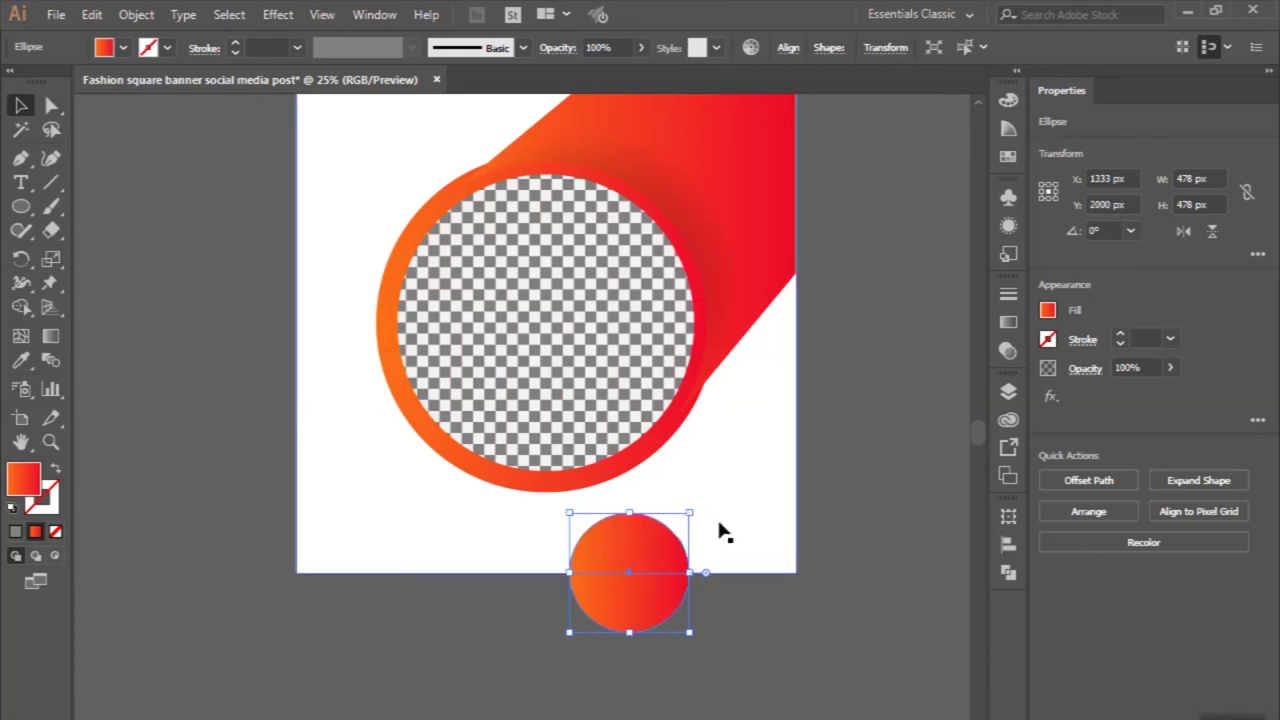
{"action": "left_click_drag", "start_coordinate": [689, 513], "coordinate": [672, 540]}
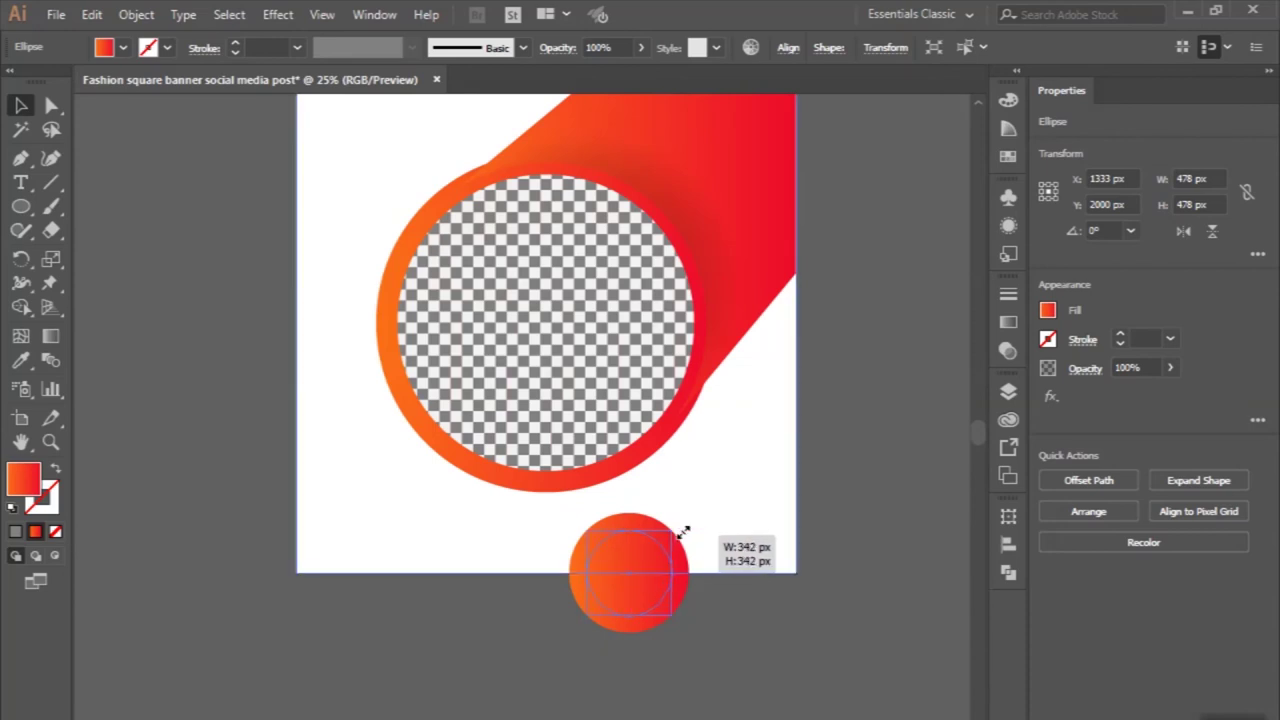
{"action": "left_click_drag", "start_coordinate": [672, 540], "coordinate": [682, 526]}
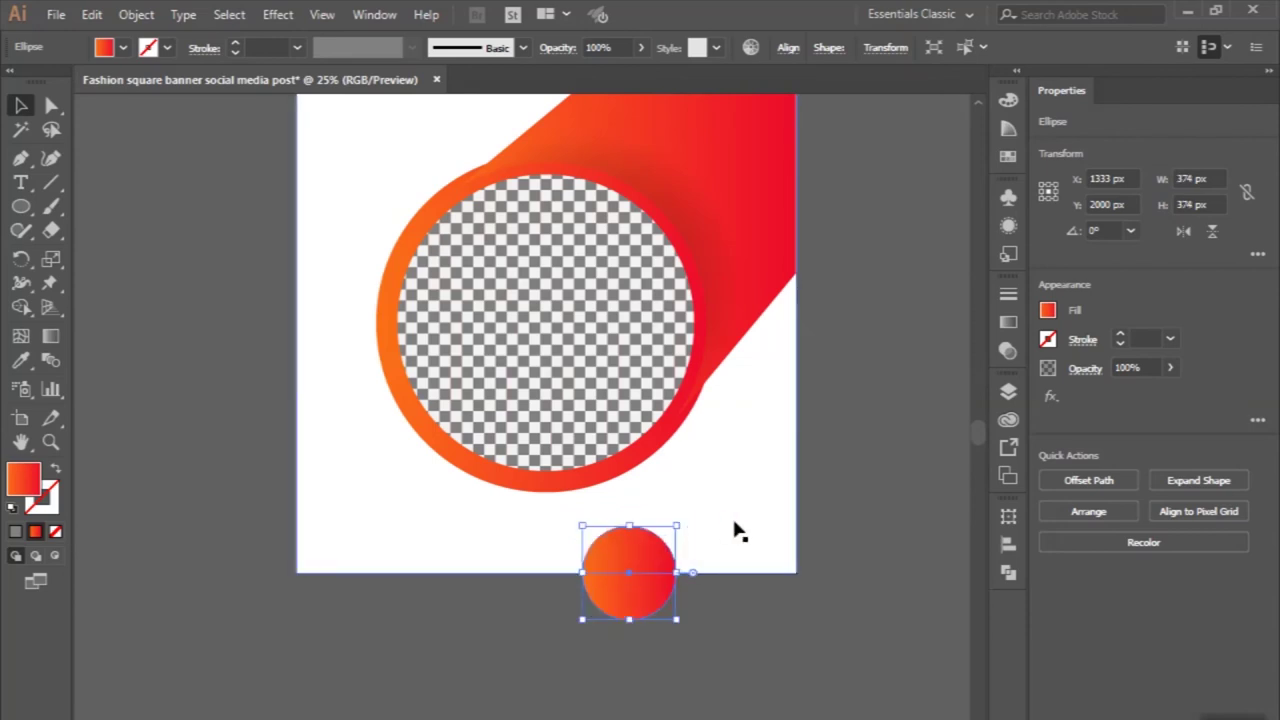
{"action": "left_click", "coordinate": [734, 522]}
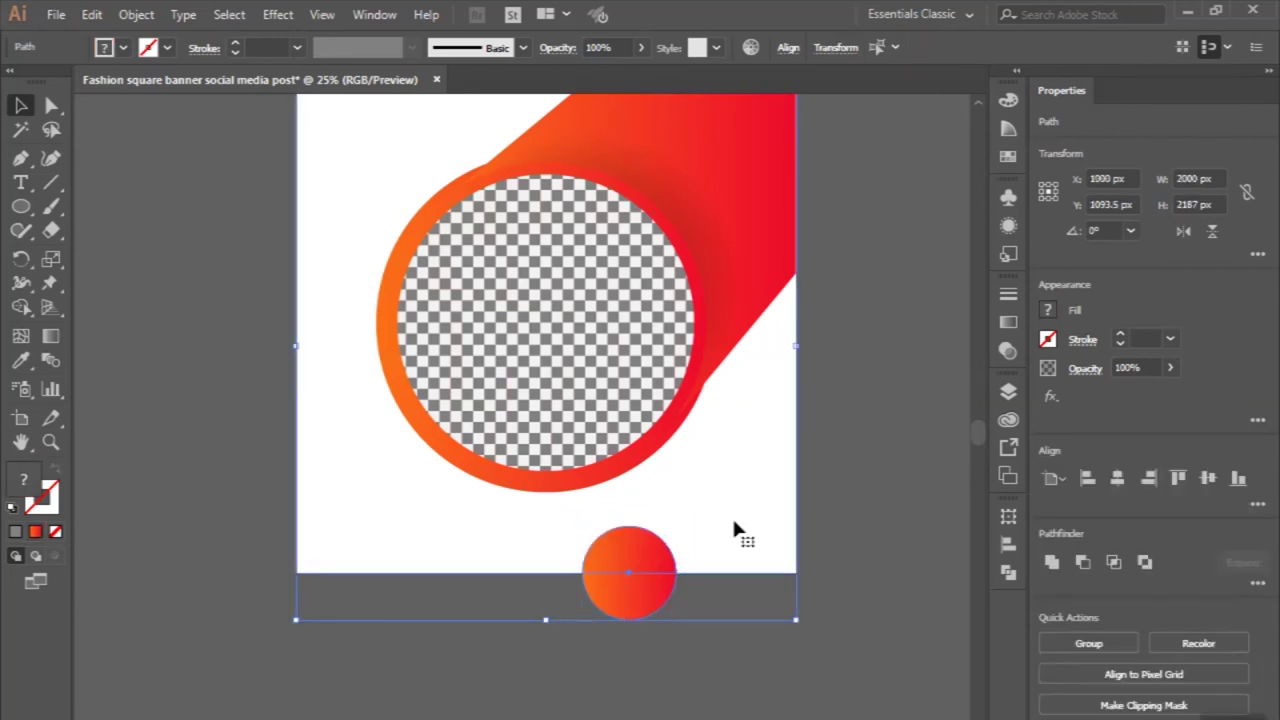
- Delete the small circle's lower half below the artboard with Shape Builder
{"action": "left_click", "coordinate": [21, 309]}
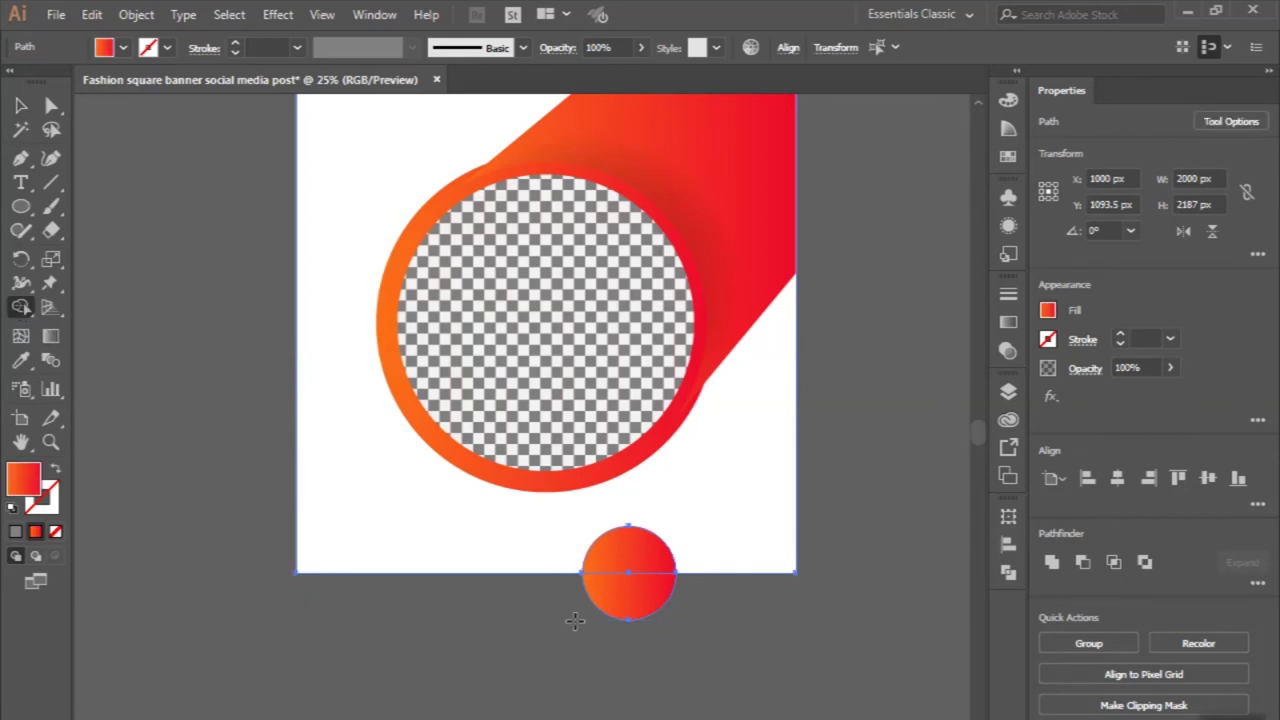
{"action": "left_click", "coordinate": [622, 598], "text": "alt"}
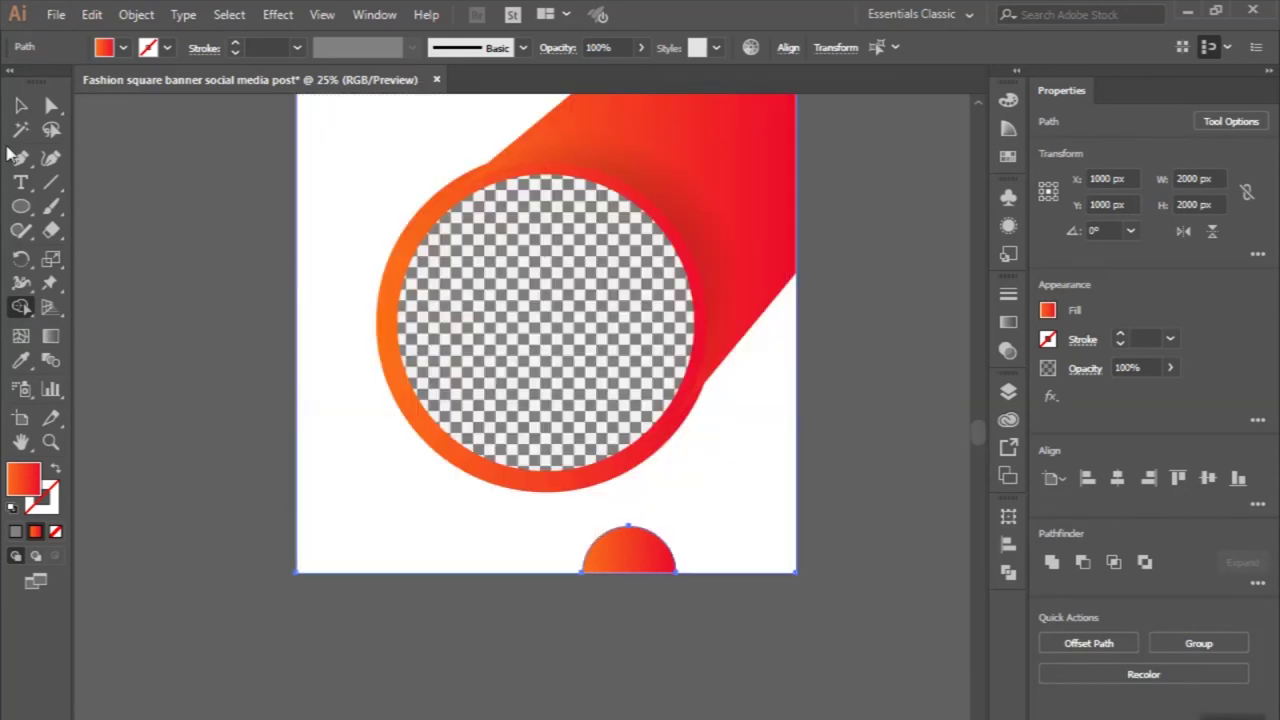
{"action": "left_click", "coordinate": [14, 115]}
- Fill the 374 × 187 px half-circle with dark grey
{"action": "left_click", "coordinate": [334, 384], "text": "shift"}
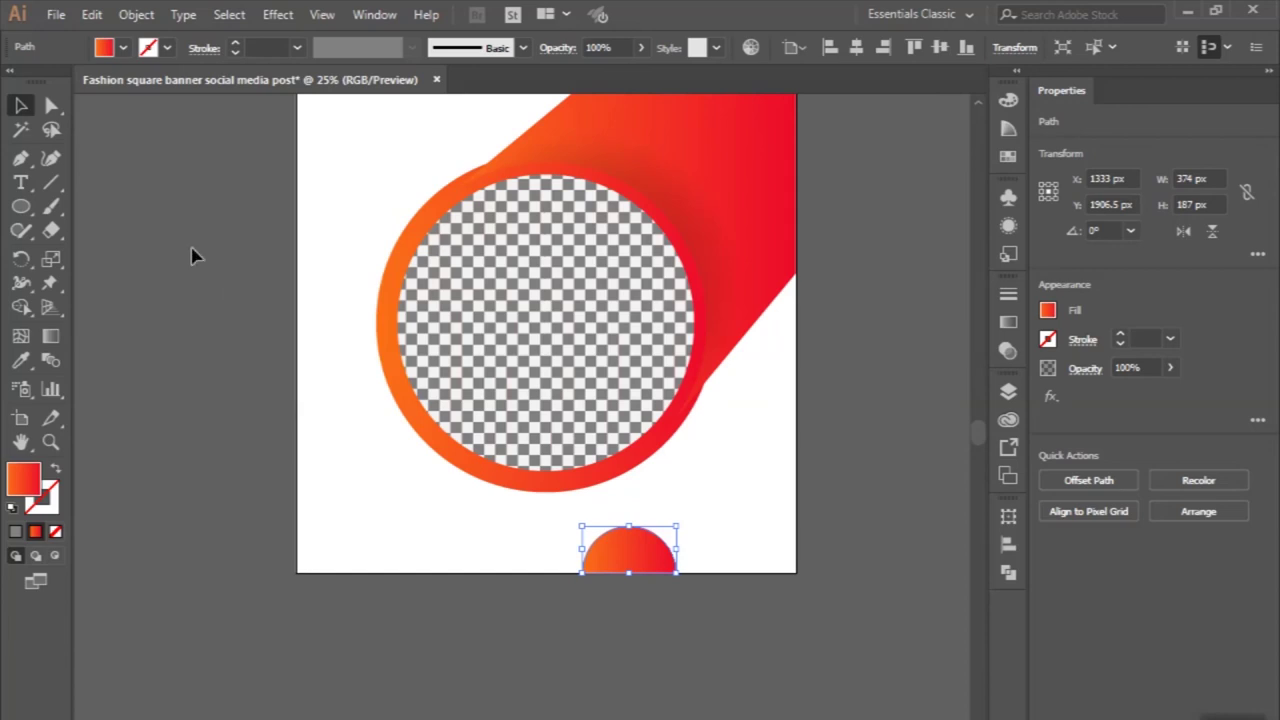
{"action": "left_click", "coordinate": [122, 50]}
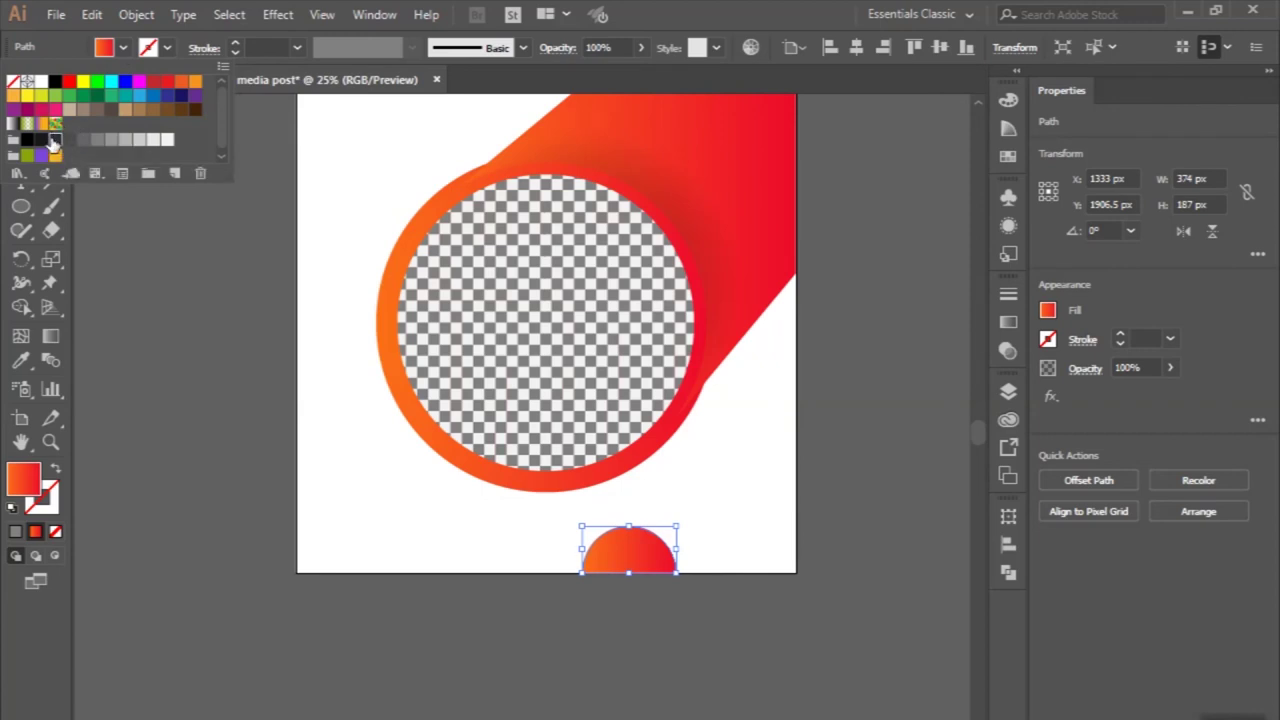
{"action": "left_click", "coordinate": [55, 139]}
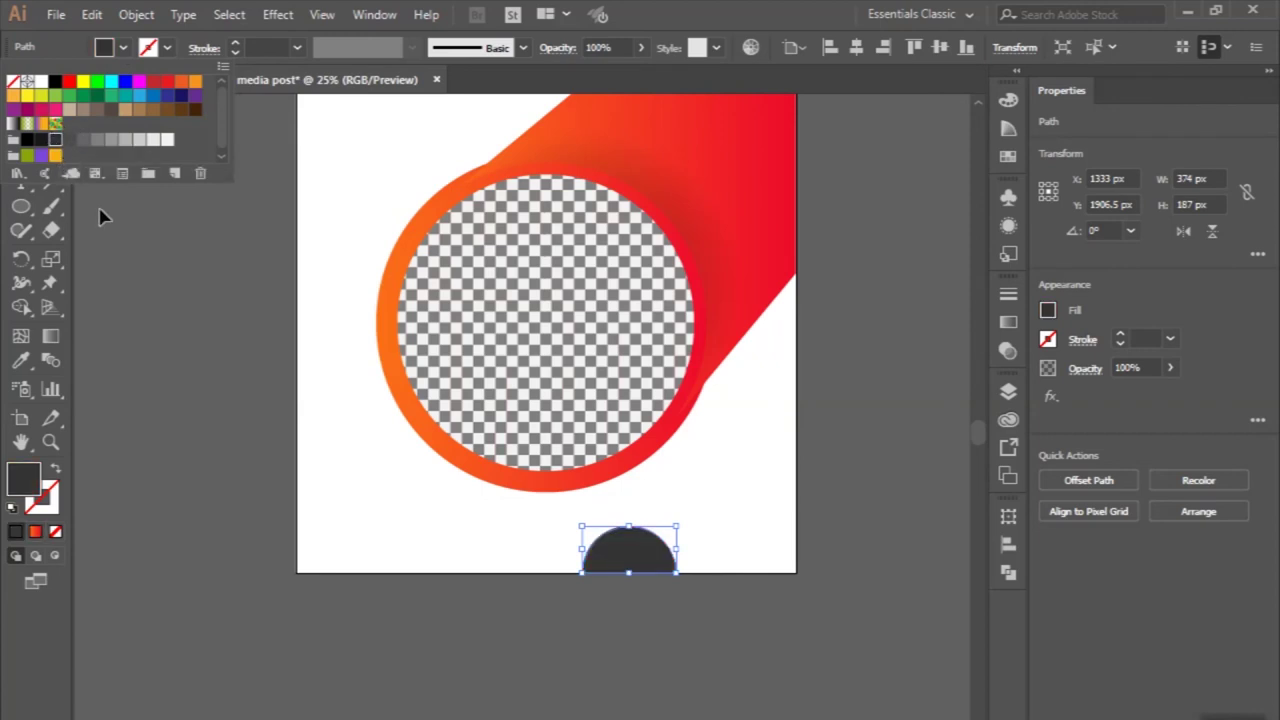
{"action": "left_click", "coordinate": [258, 216]}
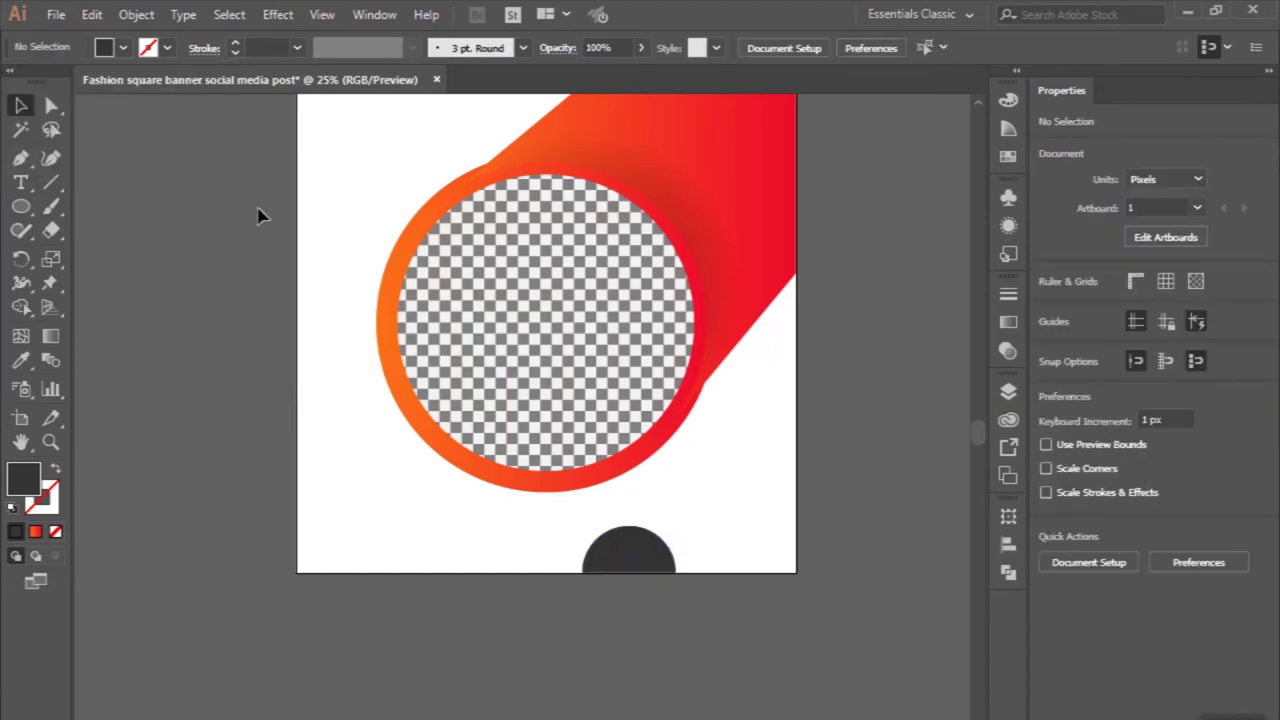
- Copy the dark half-circle to the upper left and rotate it 90°
{"action": "scroll", "coordinate": [258, 216], "scroll_direction": "up", "scroll_amount": 2}
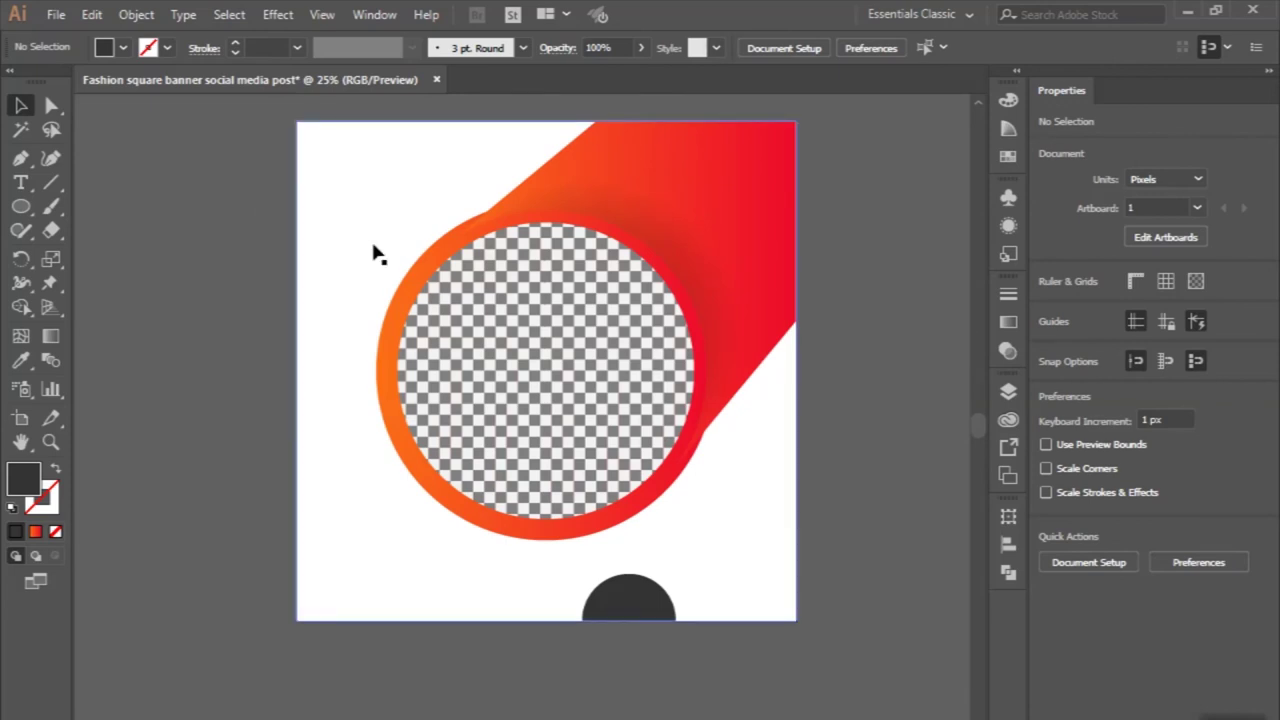
{"action": "left_click", "coordinate": [626, 591]}
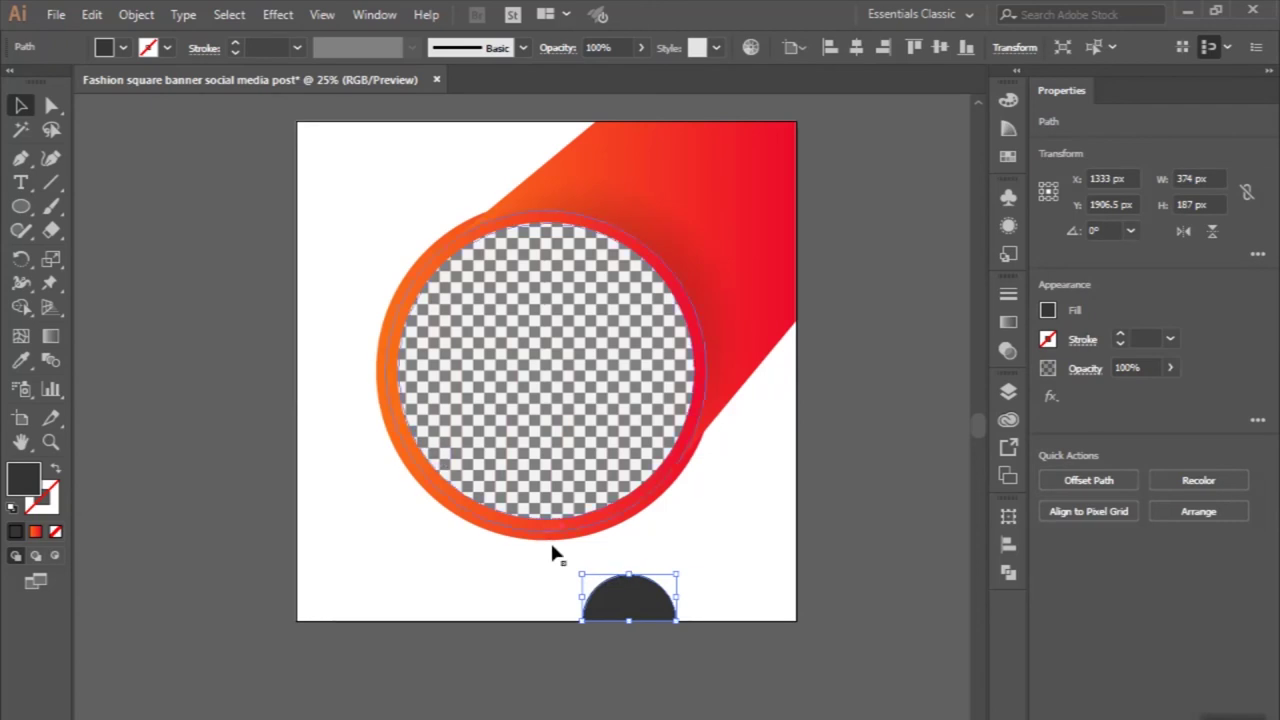
{"action": "left_click_drag", "start_coordinate": [626, 603], "coordinate": [300, 304]}
{"action": "right_click", "coordinate": [298, 298]}
{"action": "mouse_move", "coordinate": [362, 597]}
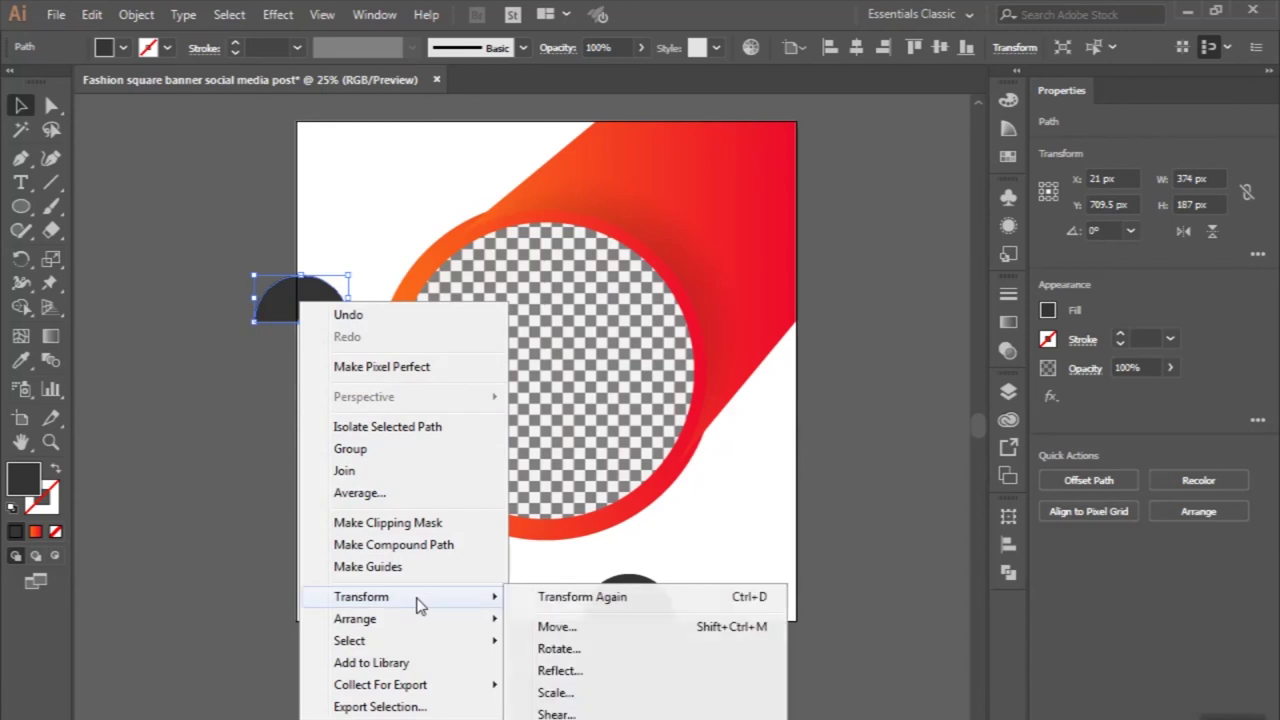
{"action": "left_click", "coordinate": [545, 650]}
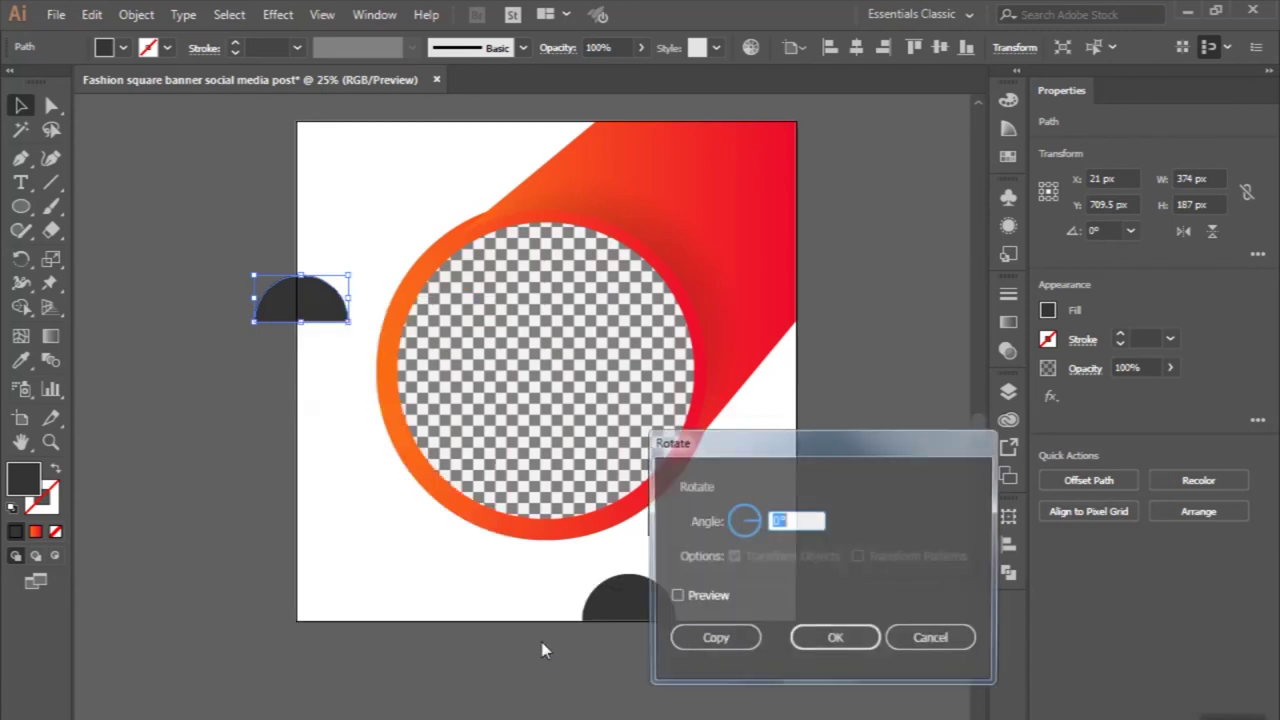
{"action": "type", "text": "90"}
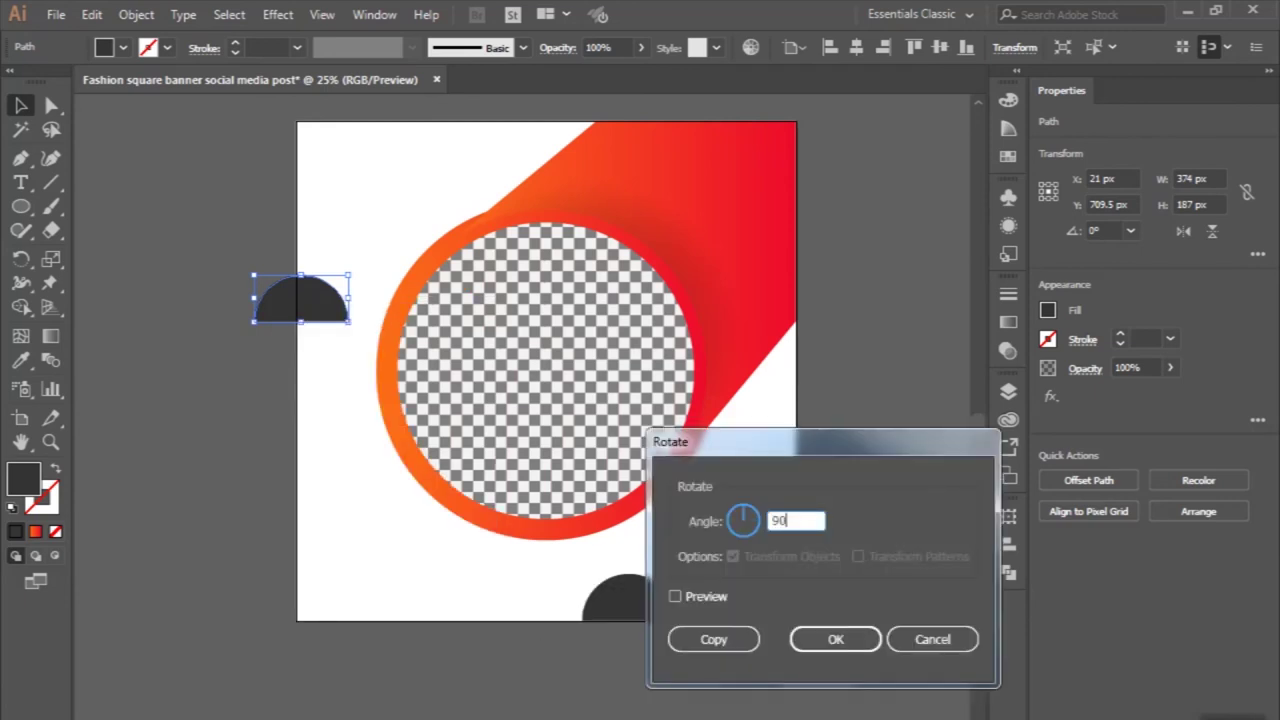
{"action": "left_click", "coordinate": [822, 643]}
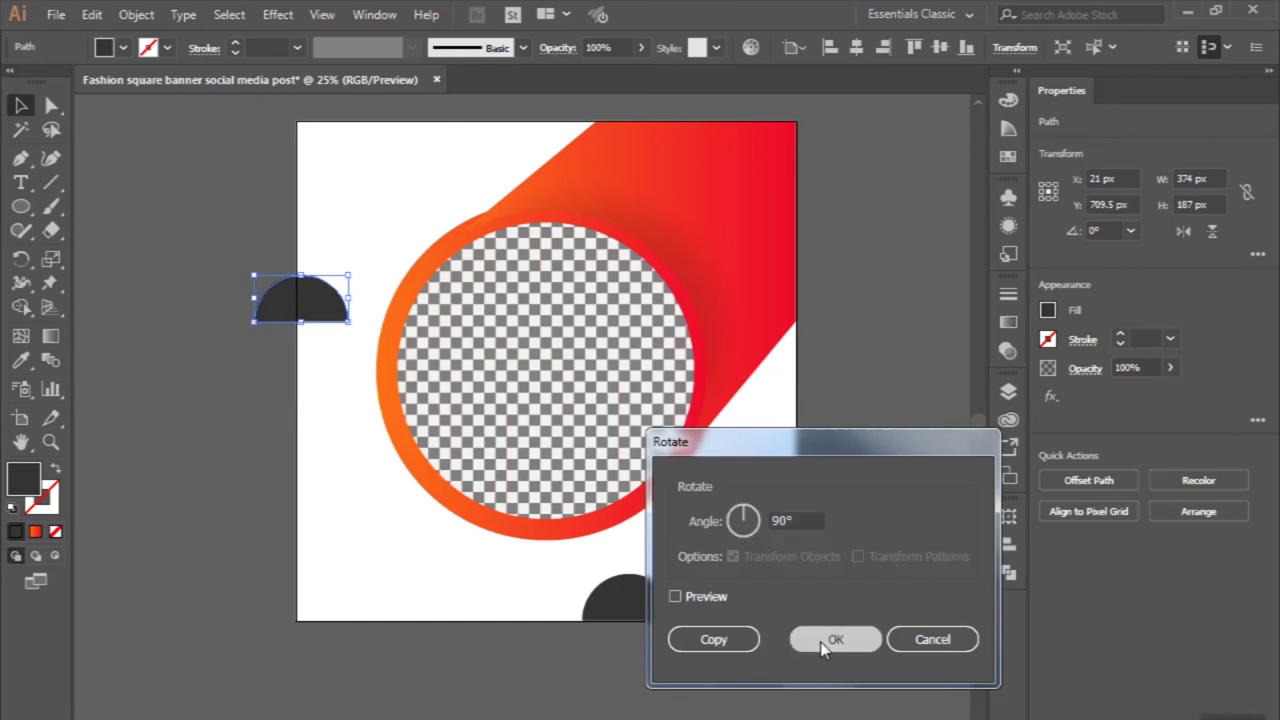
- Reflect the copy, move it against the left edge, and enlarge it to about 265 × 530 px
{"action": "right_click", "coordinate": [284, 289]}
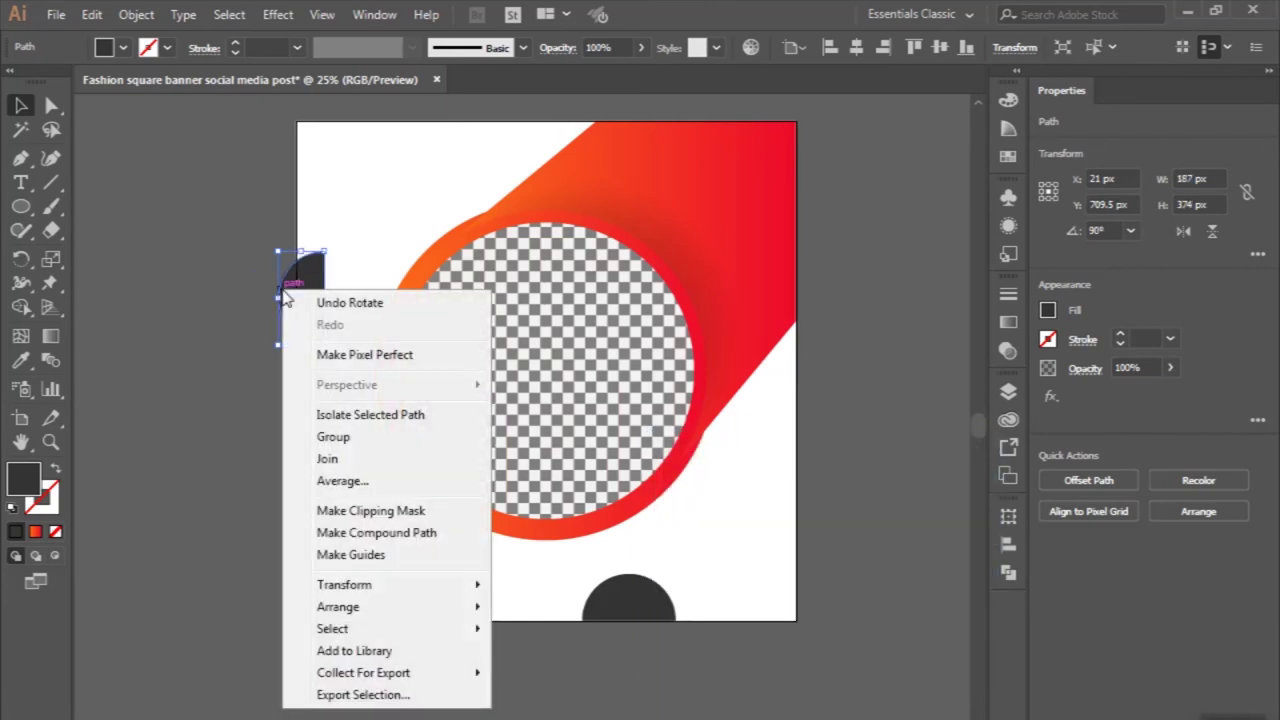
{"action": "mouse_move", "coordinate": [344, 585]}
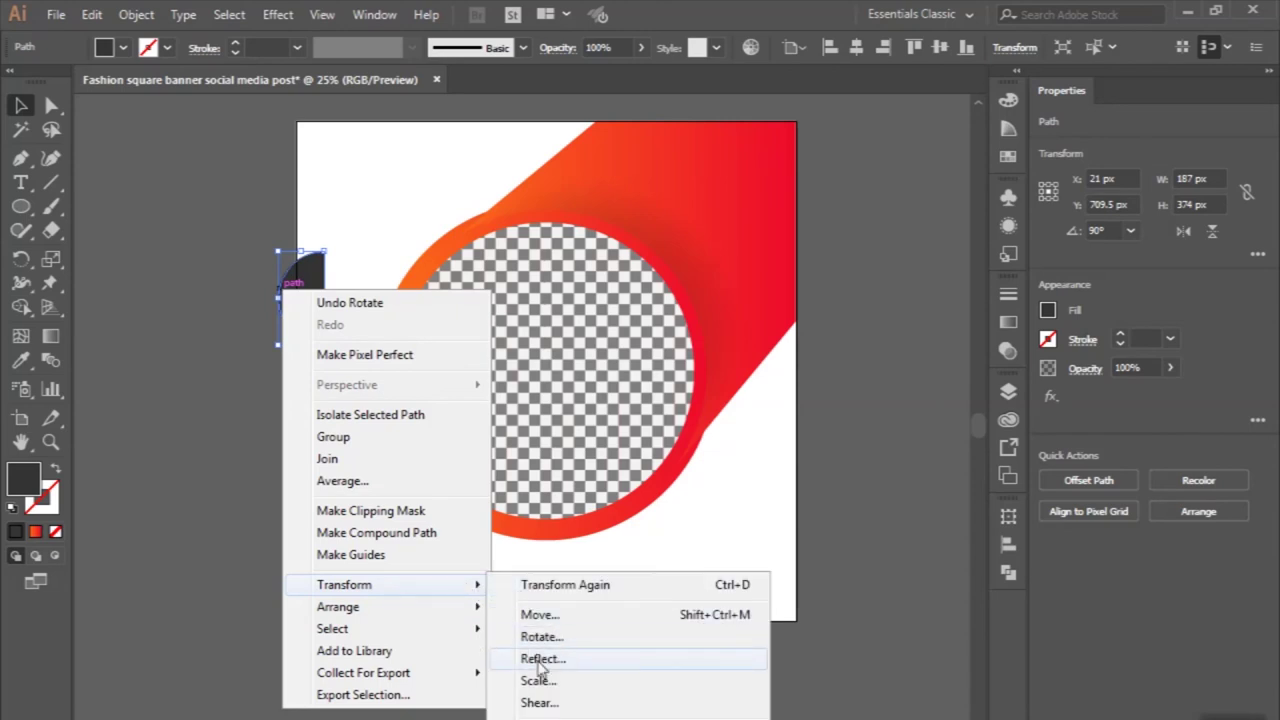
{"action": "left_click", "coordinate": [540, 659]}
{"action": "left_click", "coordinate": [635, 510]}
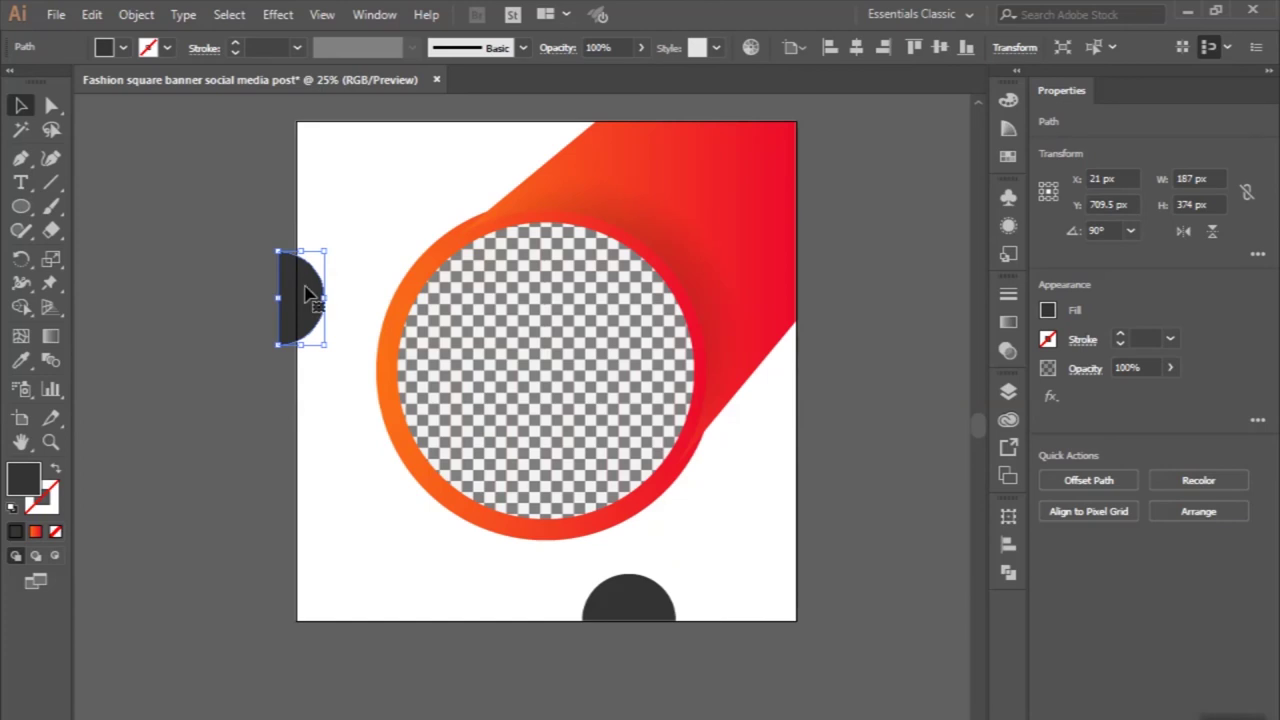
{"action": "left_click_drag", "start_coordinate": [307, 293], "coordinate": [325, 258]}
{"action": "left_click_drag", "start_coordinate": [341, 313], "coordinate": [363, 372]}
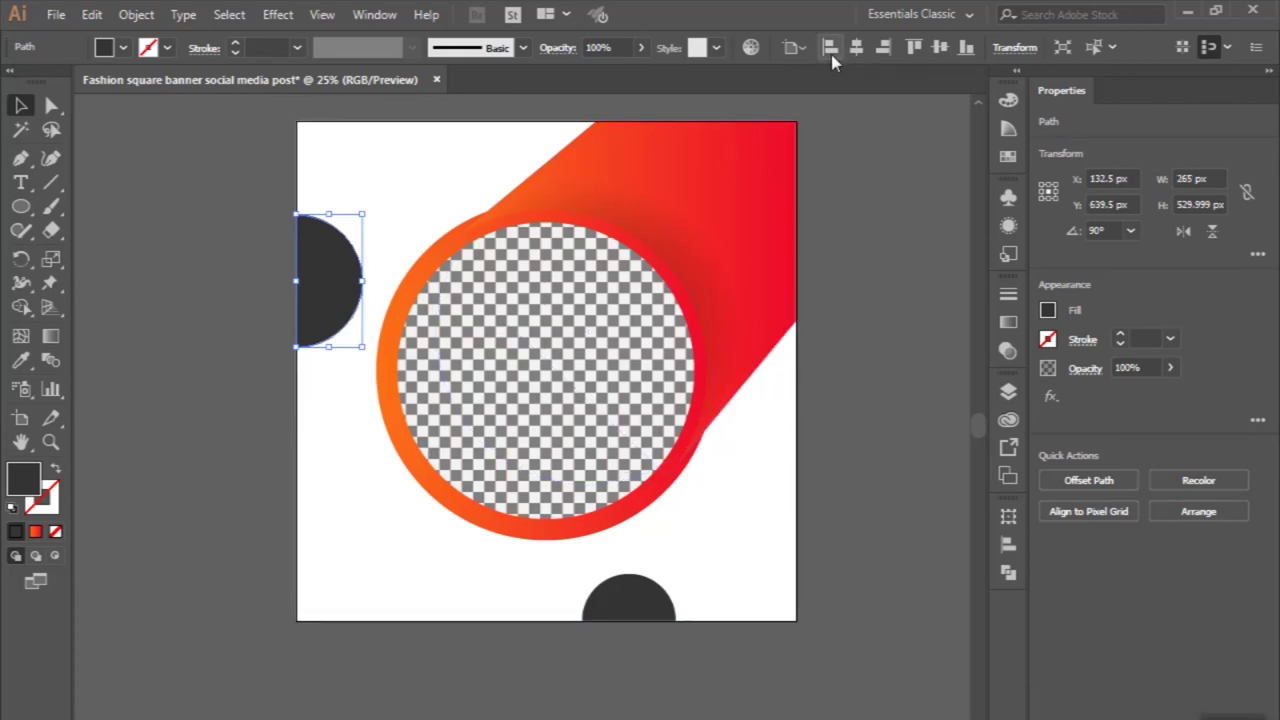
{"action": "left_click", "coordinate": [254, 205]}
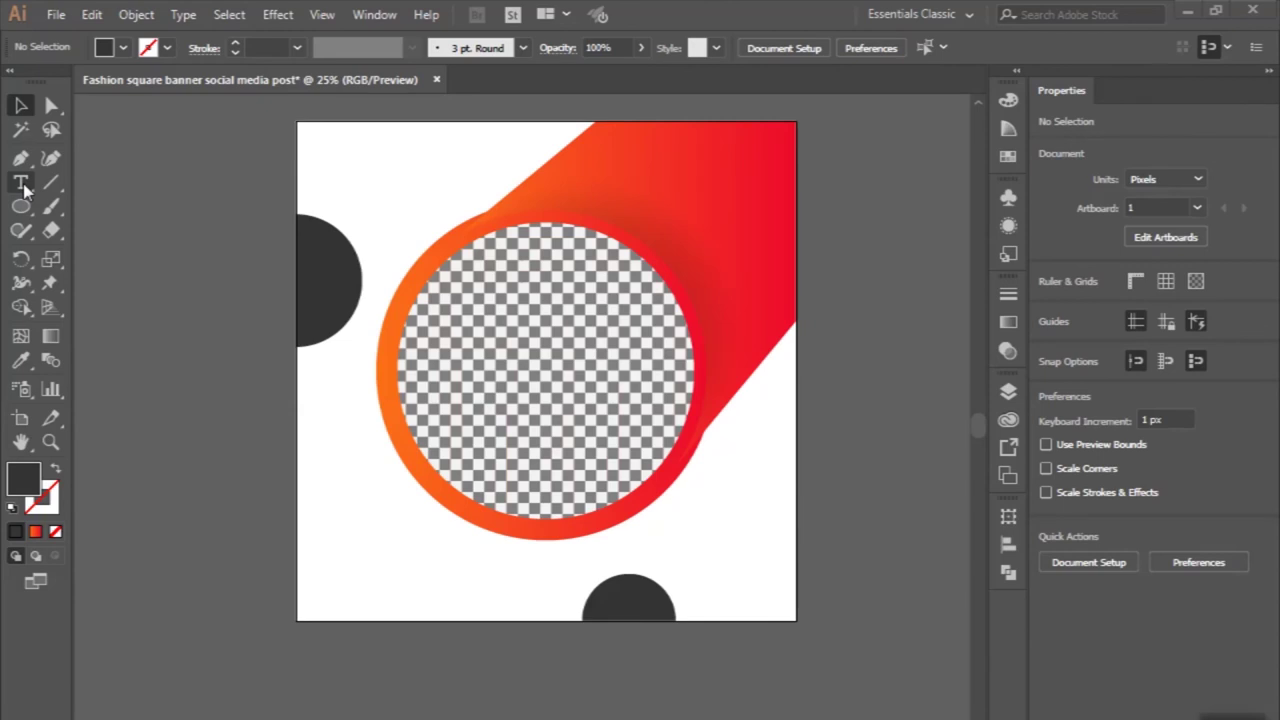
- Place a new text object left of the artboard and scale it up to a large size
{"action": "left_click", "coordinate": [180, 385]}
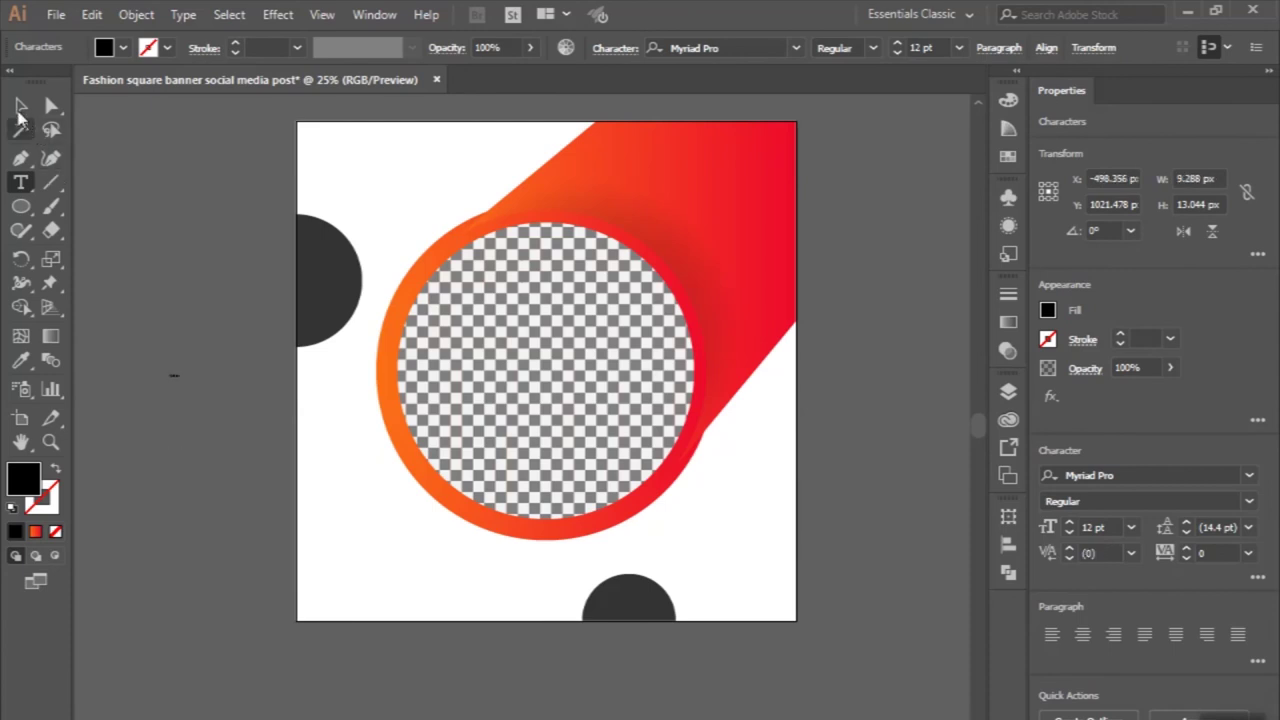
{"action": "left_click", "coordinate": [20, 105]}
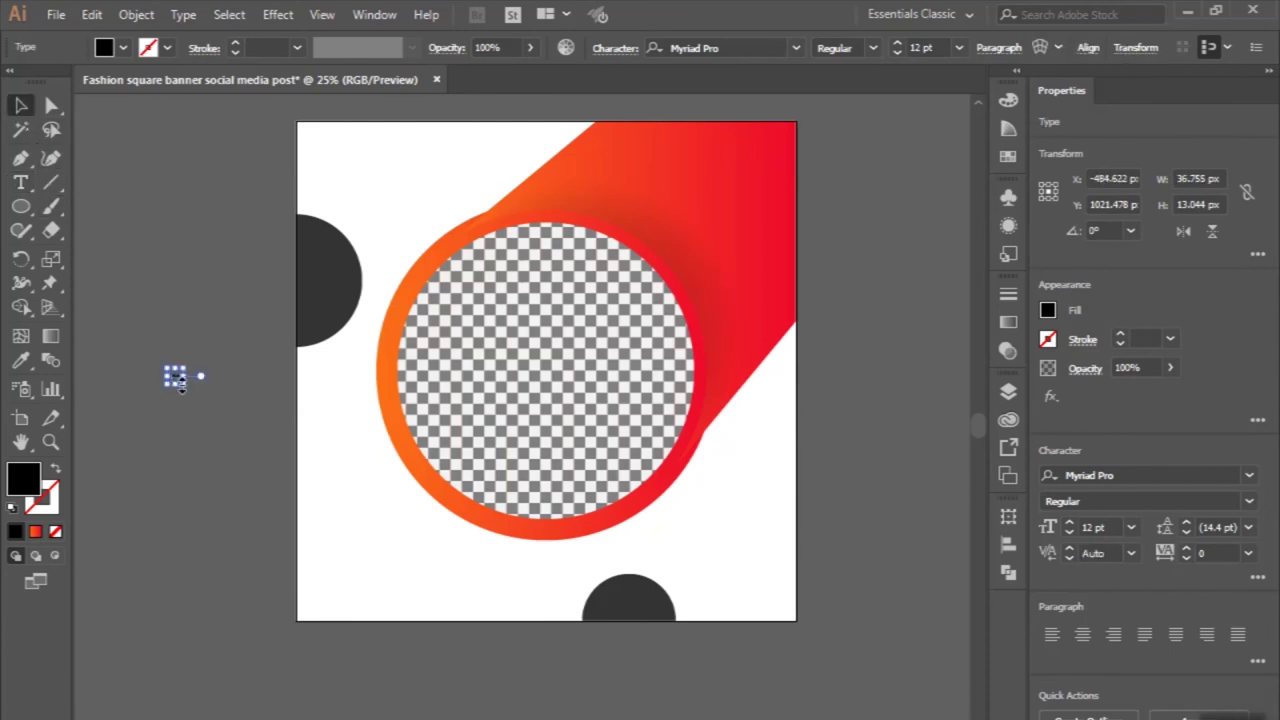
{"action": "left_click_drag", "start_coordinate": [186, 388], "coordinate": [283, 480]}
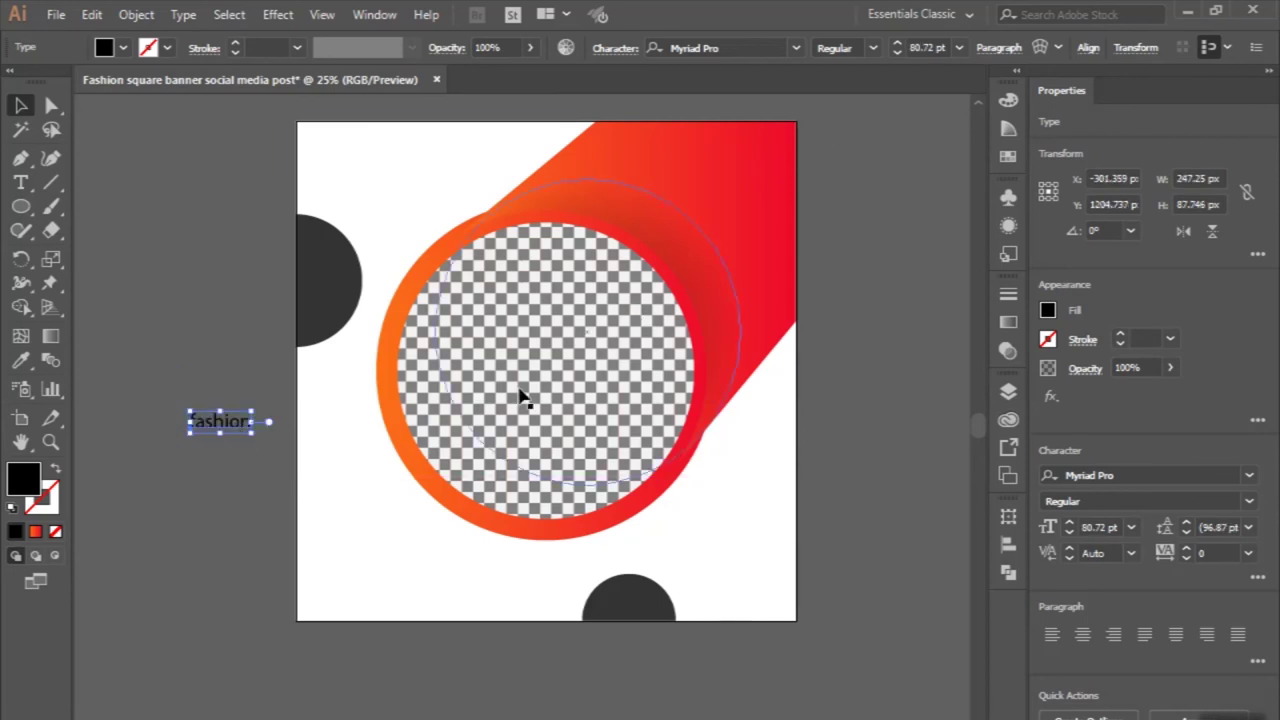
{"action": "left_click_drag", "start_coordinate": [255, 440], "coordinate": [271, 450]}
{"action": "scroll", "coordinate": [240, 453], "scroll_direction": "up", "scroll_amount": 1, "text": "alt"}
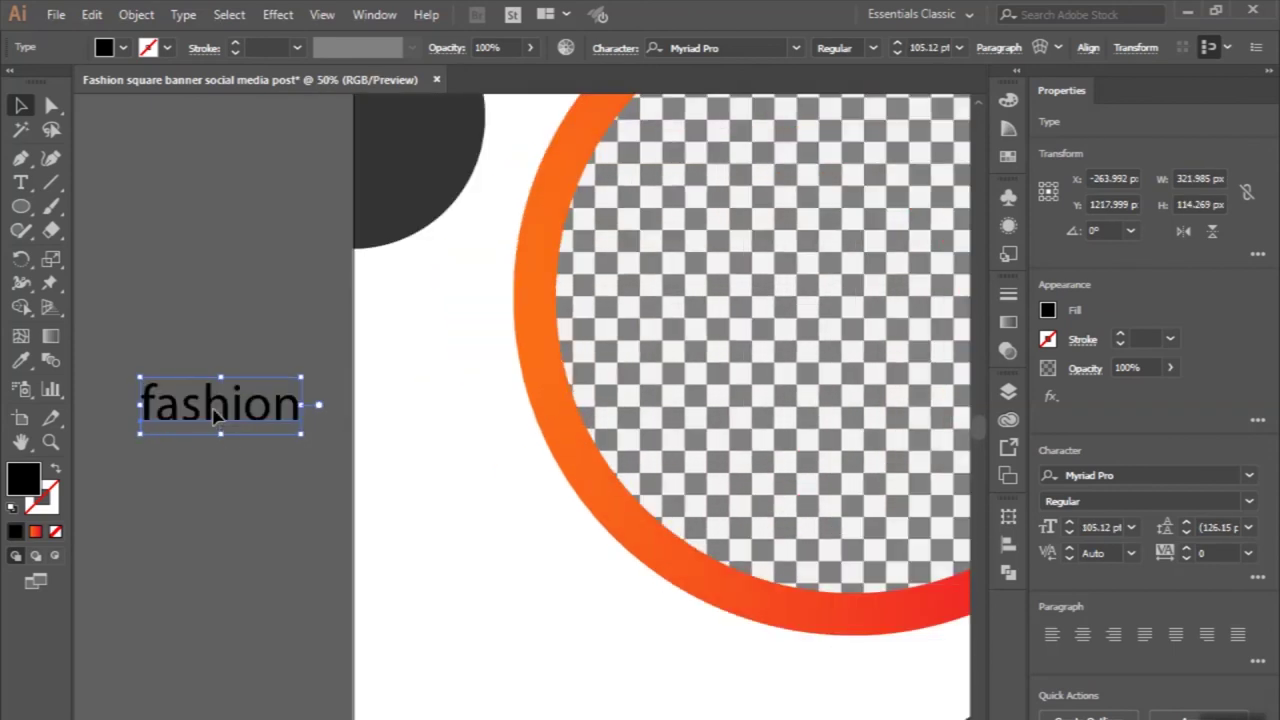
- Retype the enlarged text as FASHION
{"action": "key", "text": "t"}
{"action": "double_click", "coordinate": [213, 405]}
{"action": "type", "text": "D"}
{"action": "key", "text": "BackSpace"}
{"action": "type", "text": "FASHIO"}
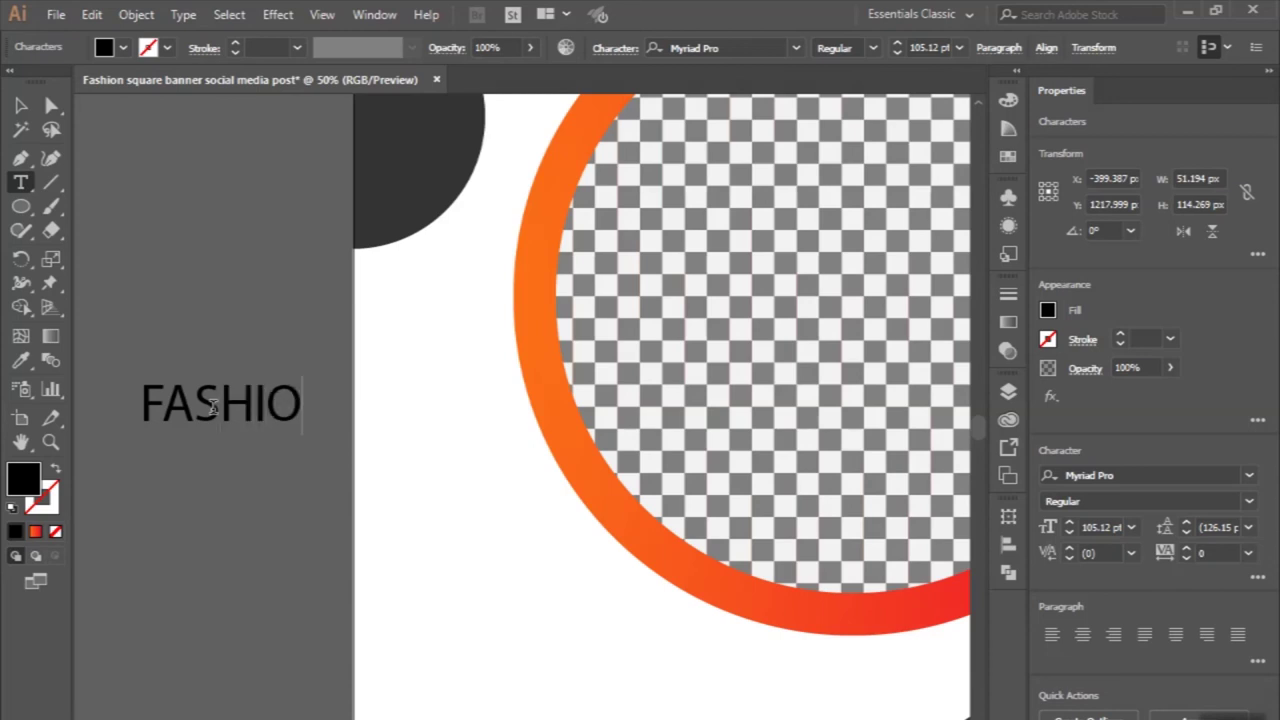
{"action": "type", "text": "N"}
{"action": "left_click", "coordinate": [21, 105]}
- Duplicate FASHION onto a second line below and retype the copy as SALE
{"action": "left_click", "coordinate": [163, 406]}
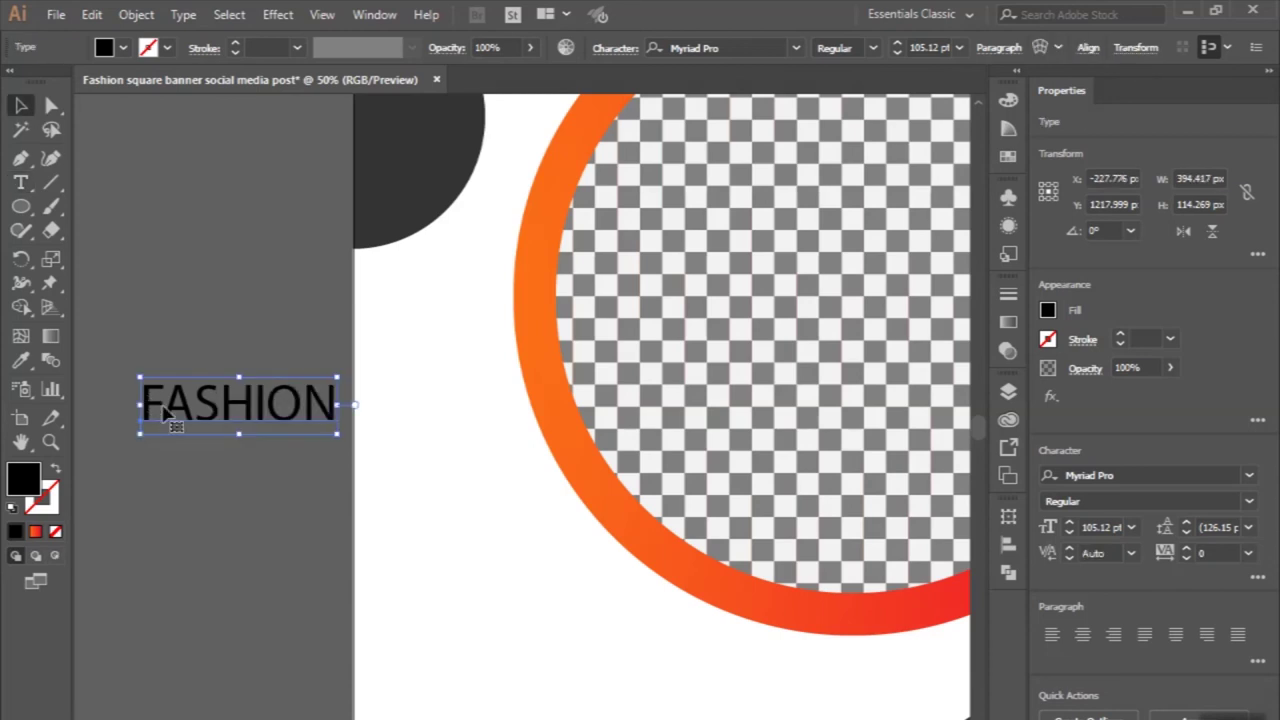
{"action": "left_click_drag", "start_coordinate": [166, 410], "coordinate": [184, 474]}
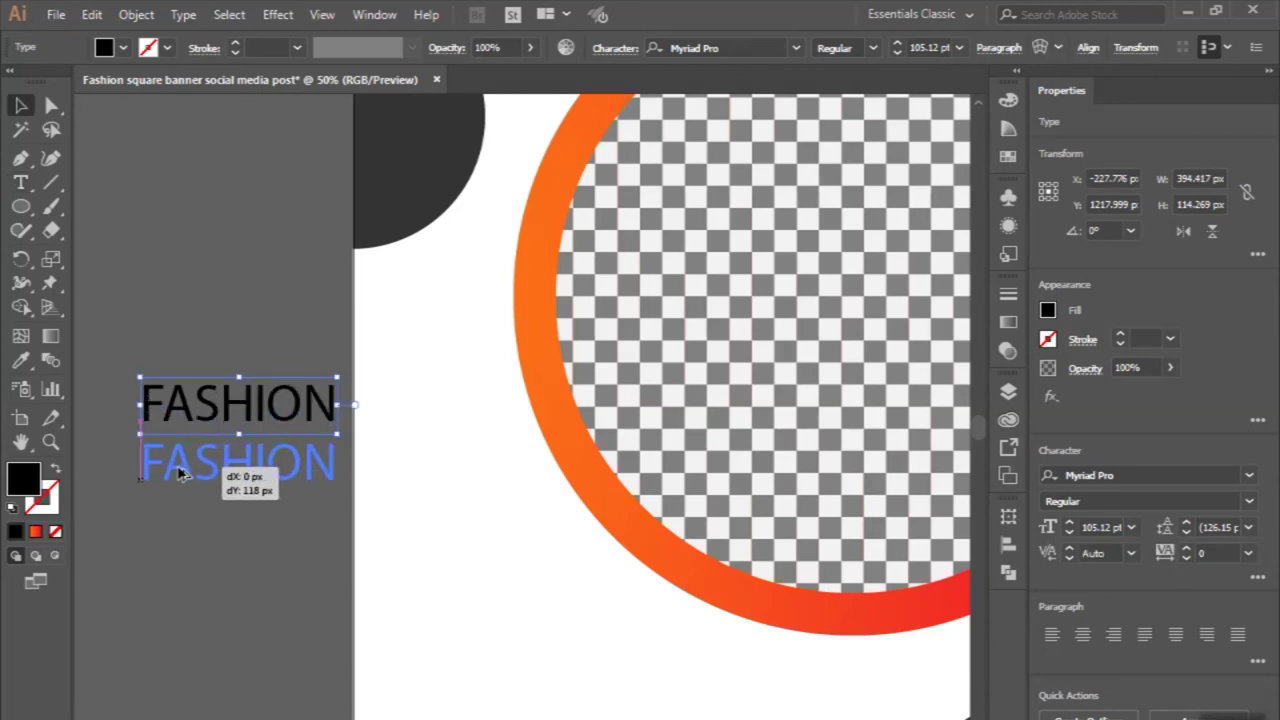
{"action": "key", "text": "t"}
{"action": "left_click", "coordinate": [178, 465]}
{"action": "double_click", "coordinate": [178, 465]}
{"action": "type", "text": "SLA"}
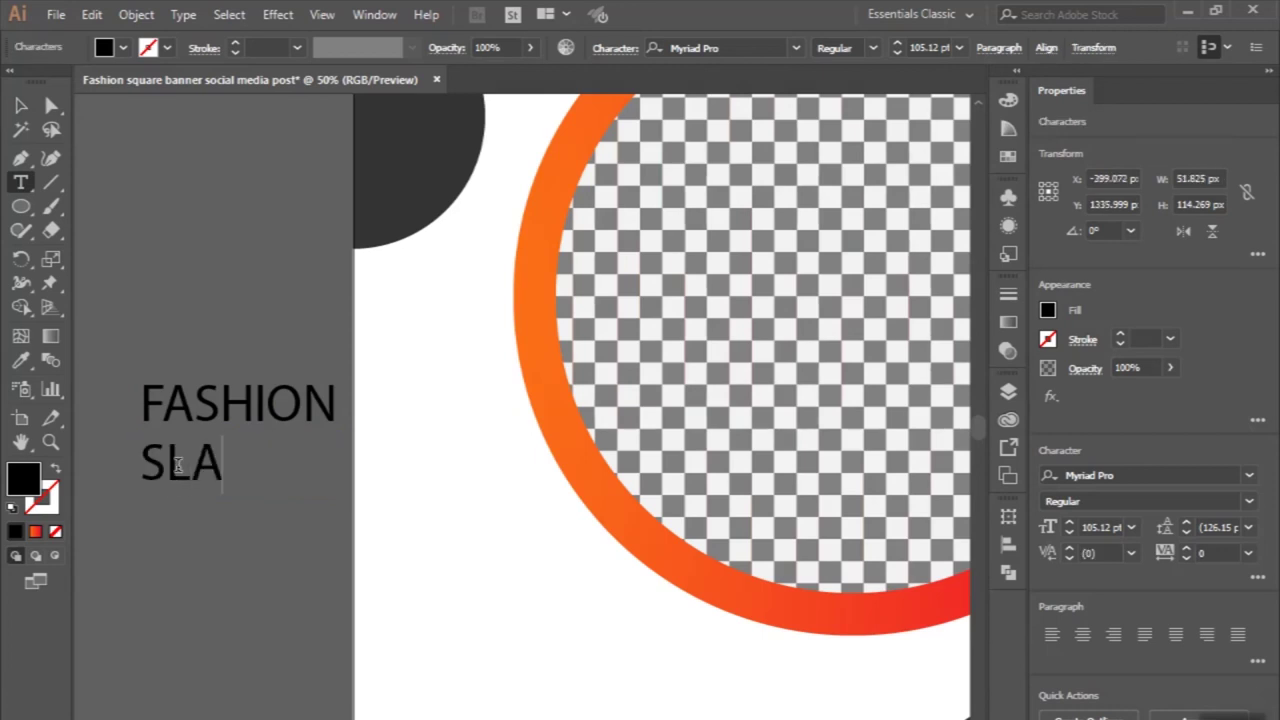
{"action": "key", "text": "BackSpace"}
{"action": "key", "text": "BackSpace"}
{"action": "type", "text": "ALE"}
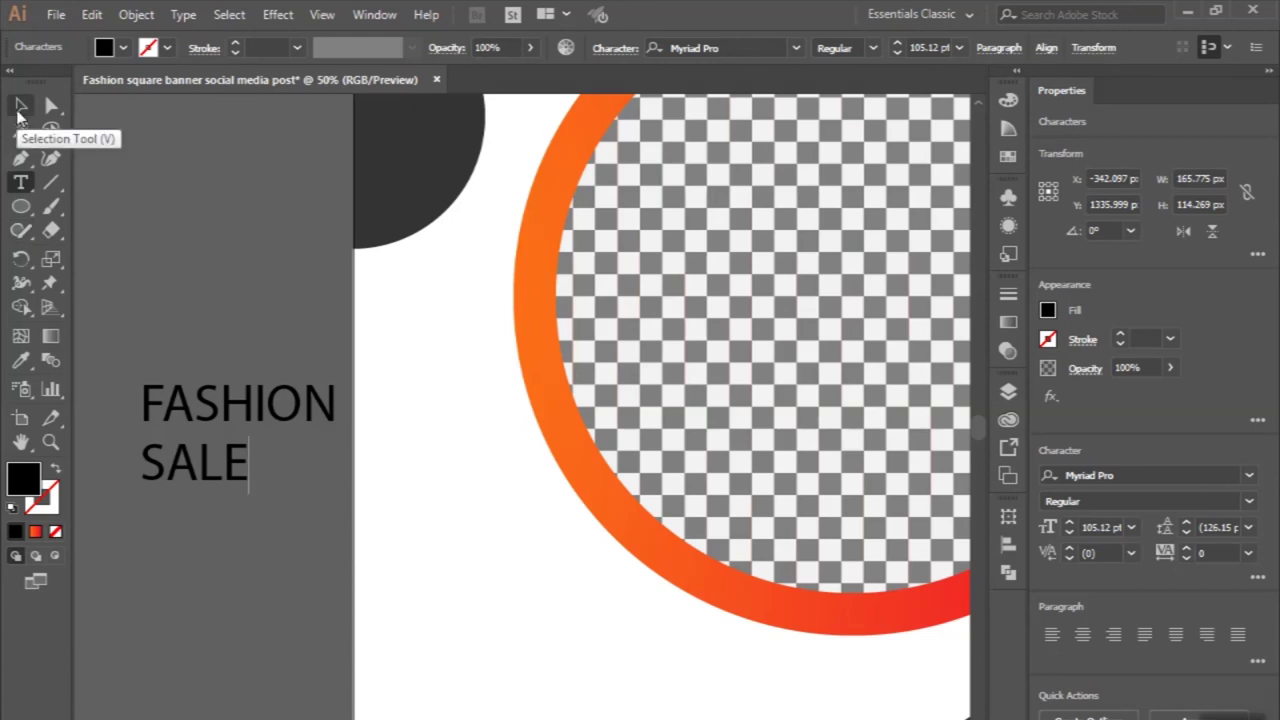
- Tighten the letter spacing of both SALE! and FASHION to -50
{"action": "left_click", "coordinate": [18, 114]}
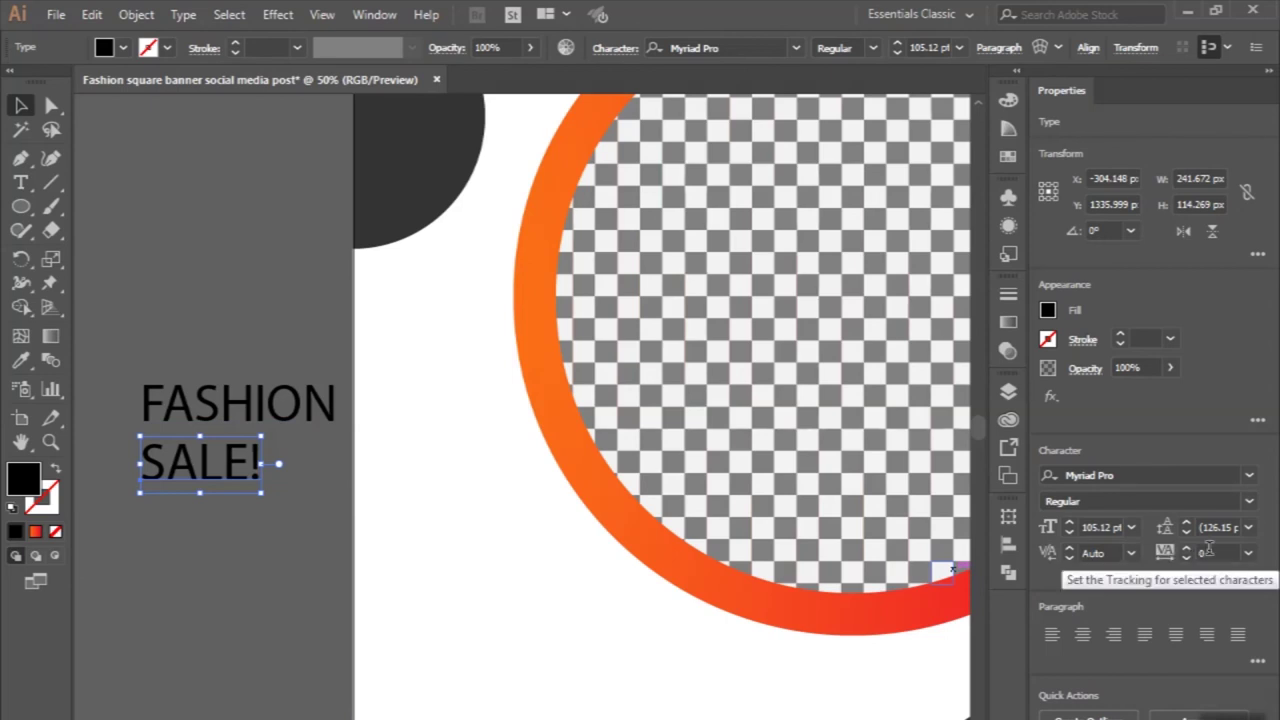
{"action": "left_click", "coordinate": [1208, 549]}
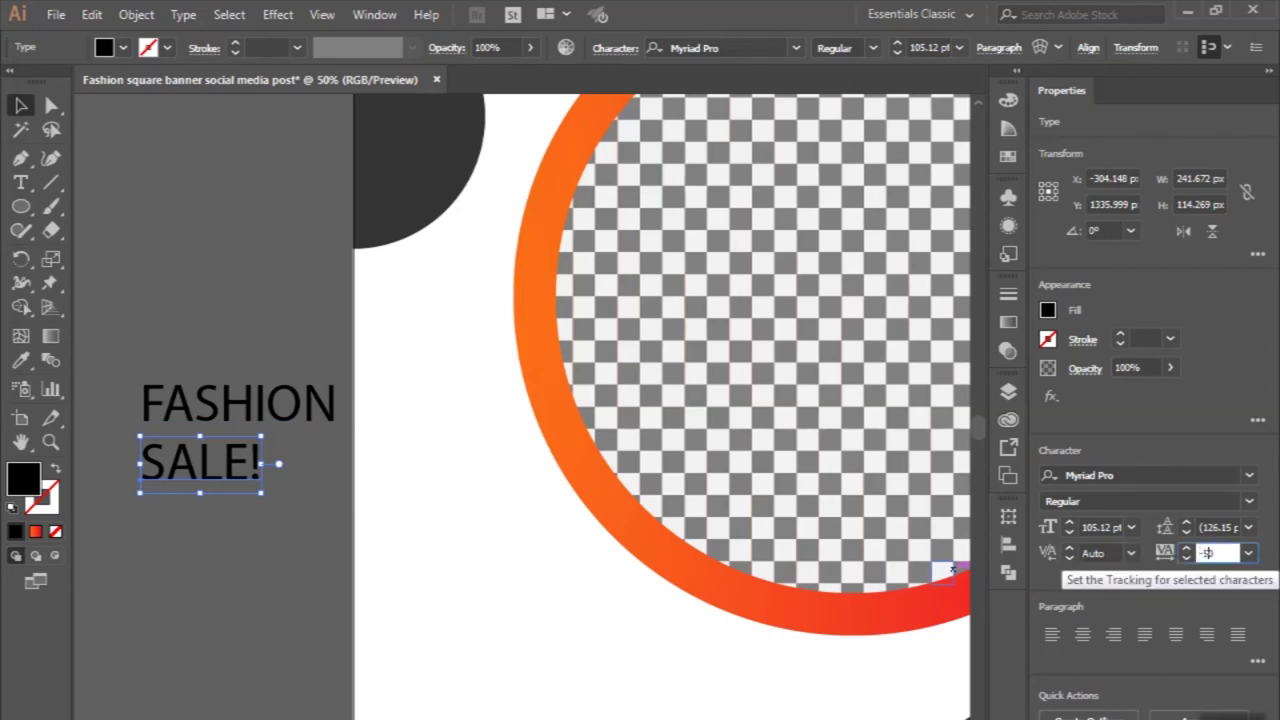
{"action": "type", "text": "0"}
{"action": "key", "text": "Return"}
{"action": "left_click", "coordinate": [291, 421]}
{"action": "left_click", "coordinate": [1222, 553]}
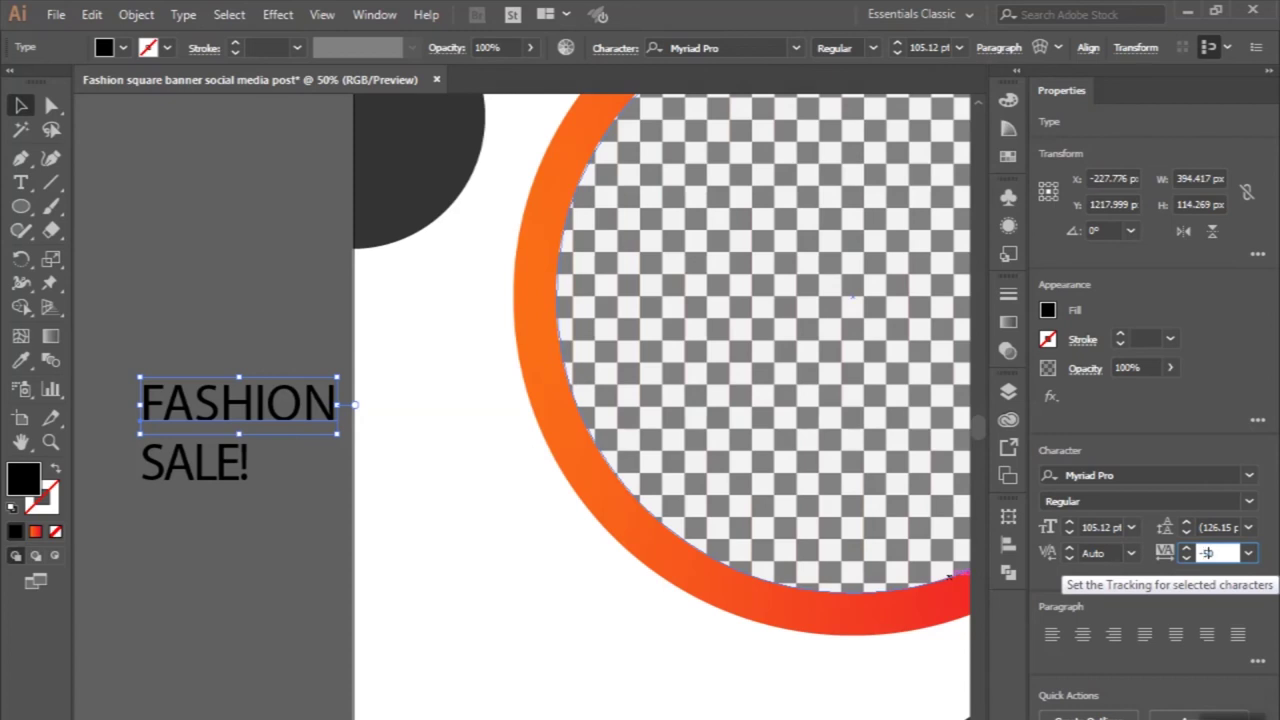
{"action": "type", "text": "0"}
{"action": "key", "text": "Return"}
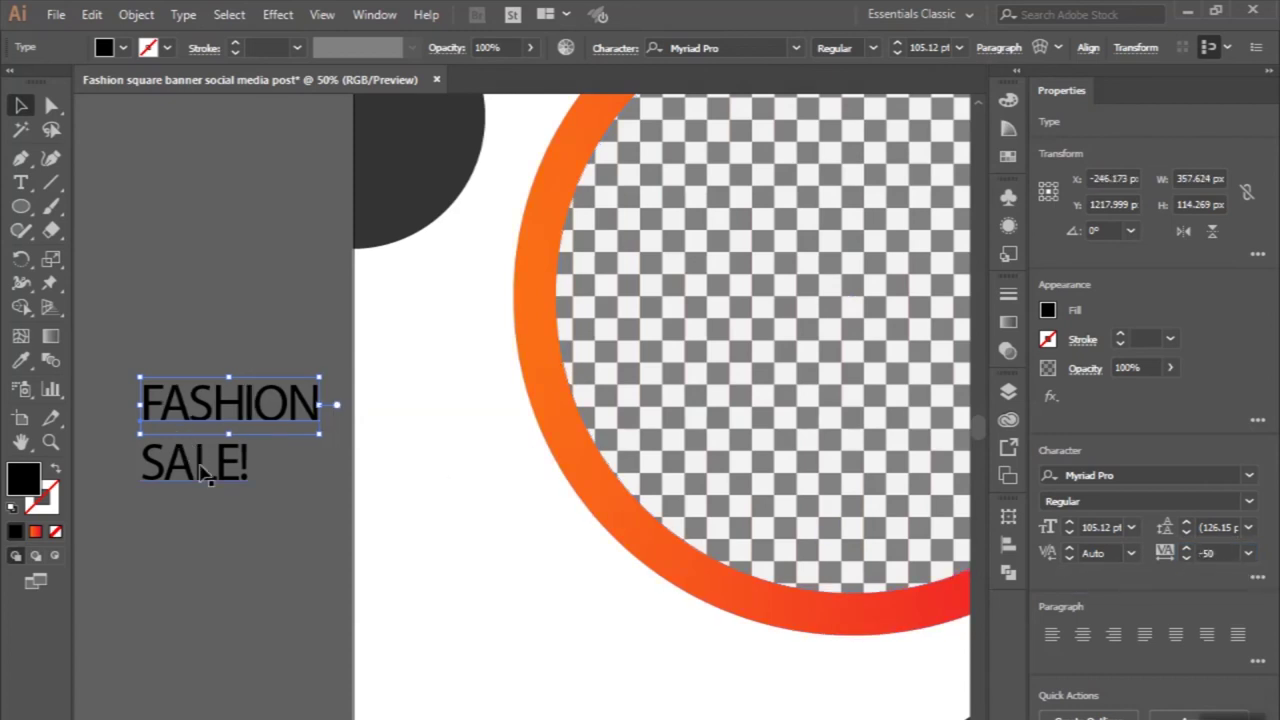
- Set SALE! to Semibold and nudge it slightly upward
{"action": "left_click", "coordinate": [203, 472]}
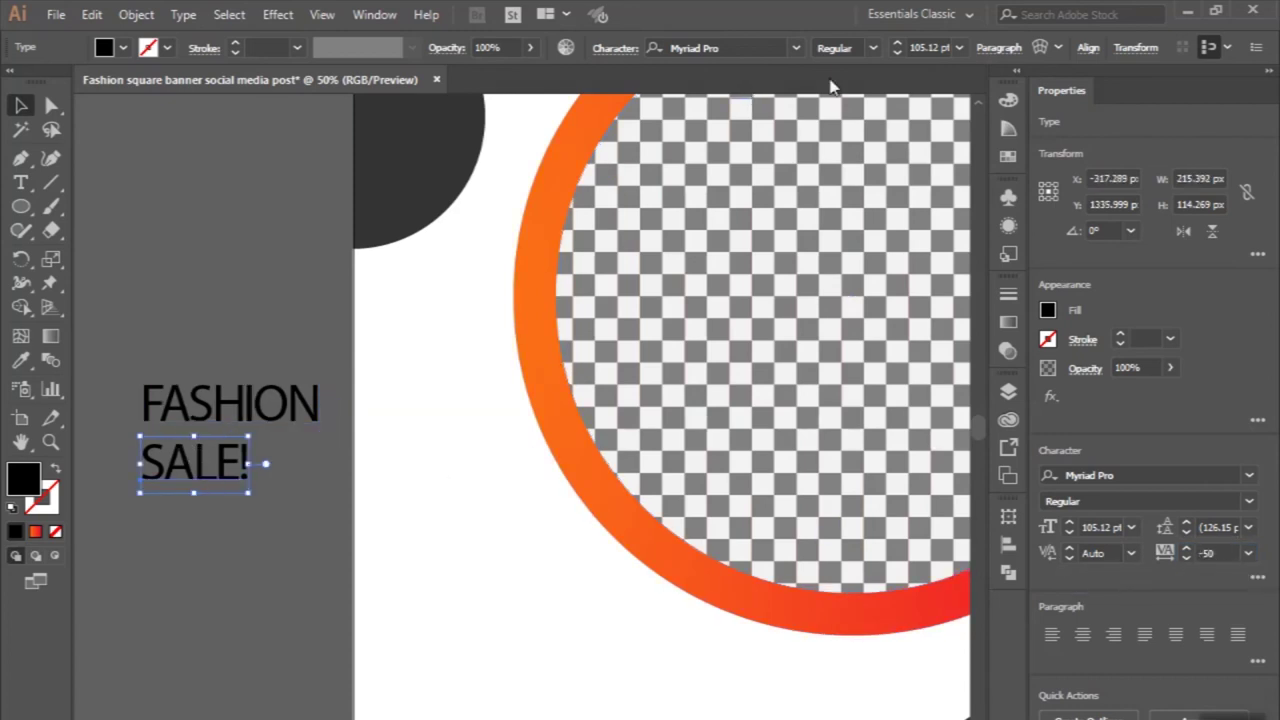
{"action": "left_click", "coordinate": [873, 50]}
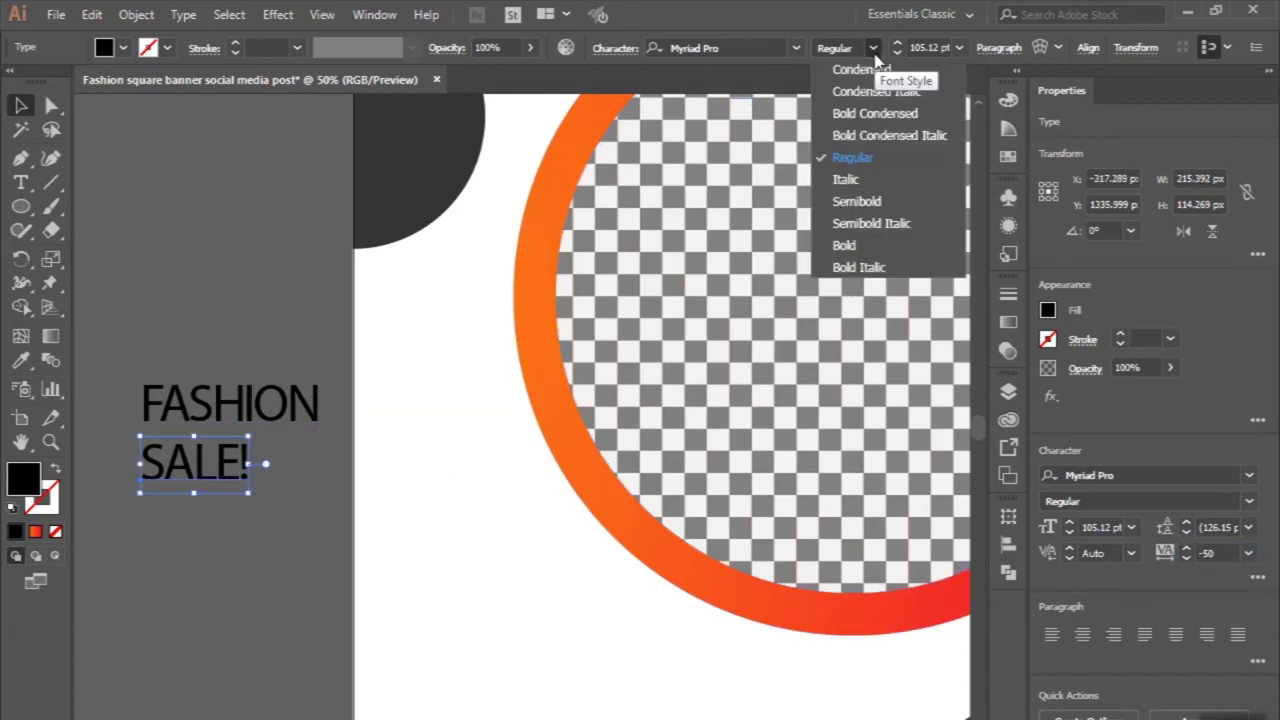
{"action": "left_click", "coordinate": [858, 202]}
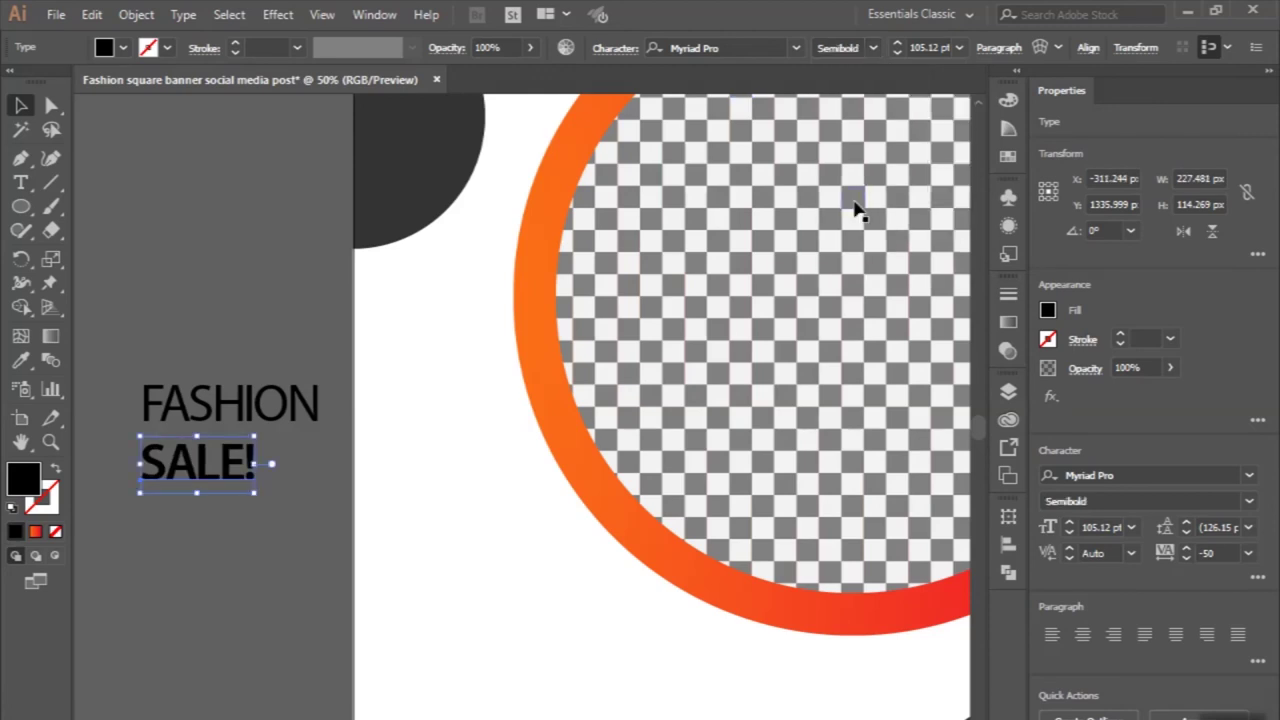
{"action": "double_click", "coordinate": [246, 456]}
{"action": "key", "text": "Escape"}
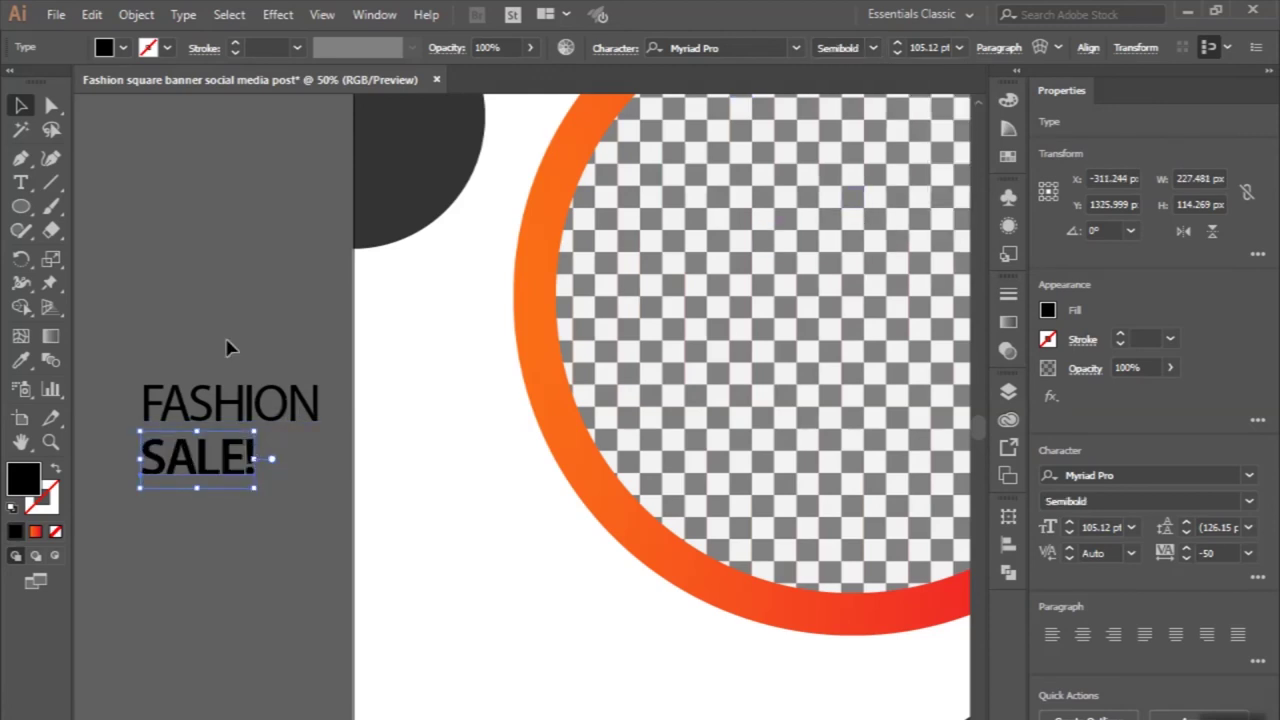
- Shrink FASHION to match the width of SALE!
{"action": "left_click", "coordinate": [226, 347]}
{"action": "left_click", "coordinate": [252, 405]}
{"action": "left_click_drag", "start_coordinate": [321, 434], "coordinate": [224, 425]}
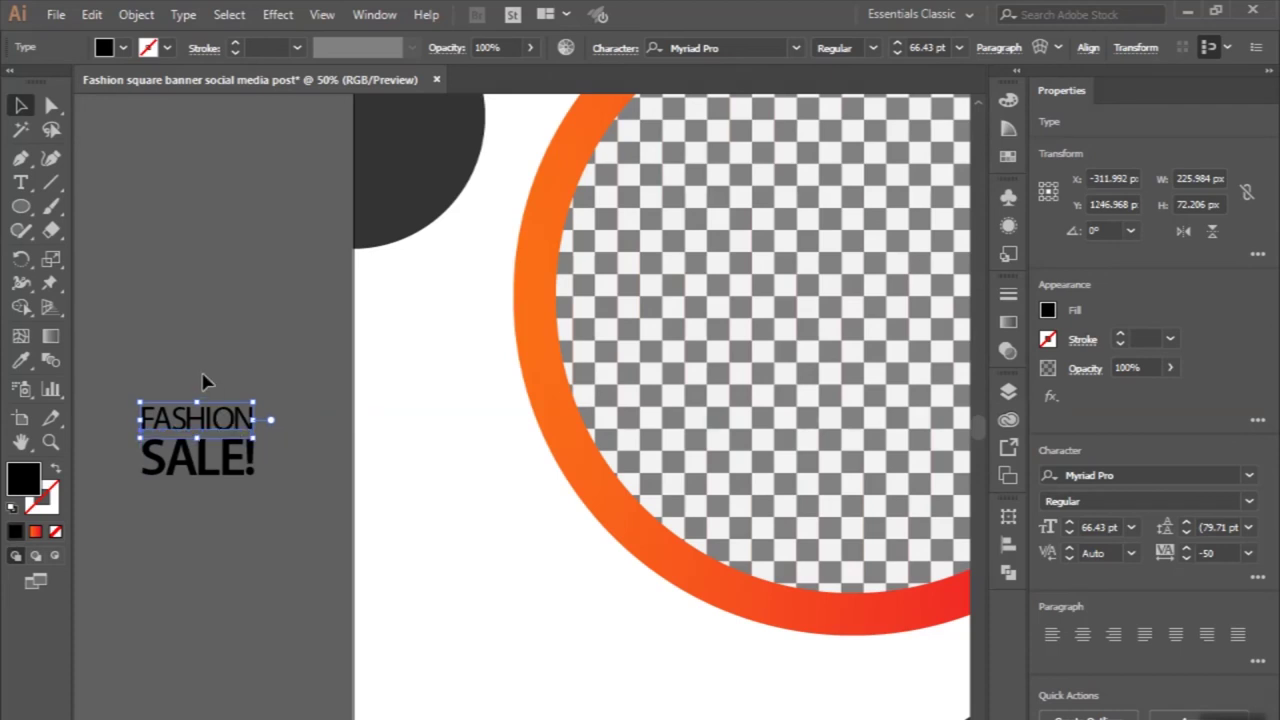
{"action": "left_click", "coordinate": [203, 380]}
- Move the FASHION SALE! headline onto the artboard's lower left beside the ring
{"action": "scroll", "coordinate": [203, 380], "scroll_direction": "down", "scroll_amount": 2, "text": "alt"}
{"action": "mouse_move", "coordinate": [223, 425]}
{"action": "left_mouse_down"}
{"action": "mouse_move", "coordinate": [354, 503]}
{"action": "mouse_move", "coordinate": [357, 485]}
{"action": "mouse_move", "coordinate": [403, 527]}
{"action": "mouse_move", "coordinate": [375, 499]}
{"action": "left_mouse_up"}
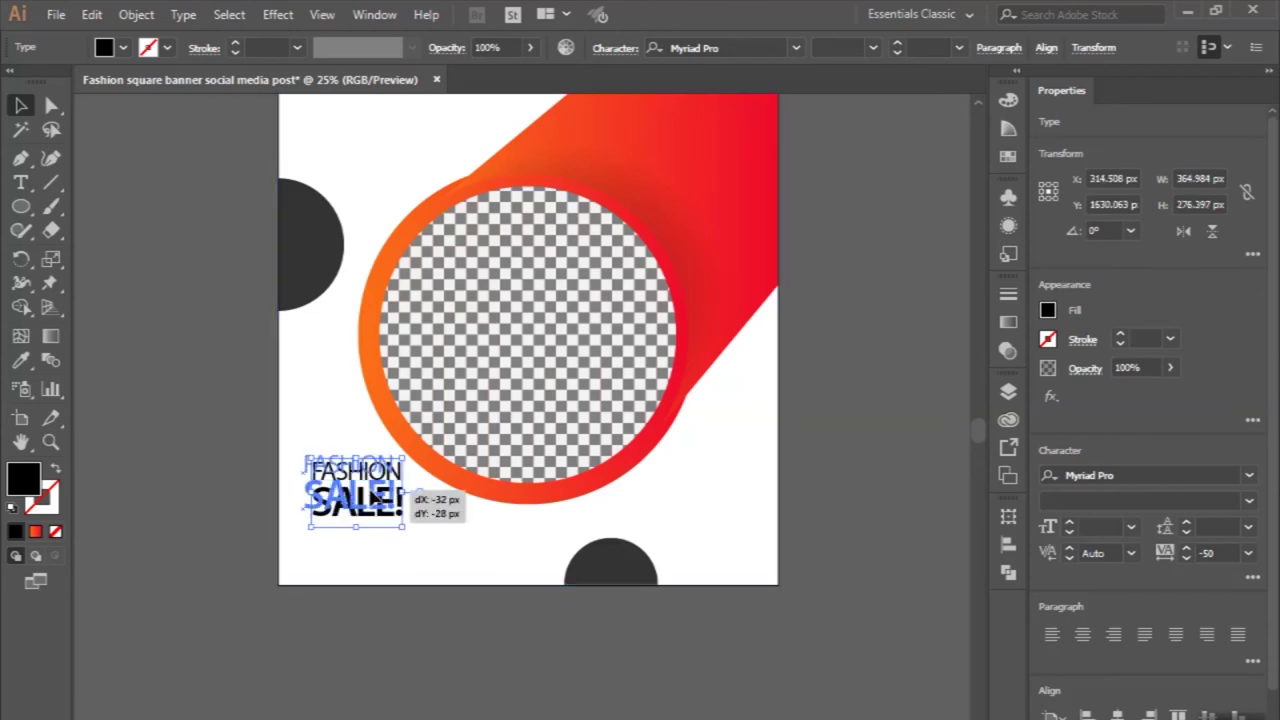
{"action": "scroll", "coordinate": [375, 497], "scroll_direction": "up", "scroll_amount": 1}
{"action": "scroll", "coordinate": [375, 497], "scroll_direction": "up", "scroll_amount": 1}
{"action": "left_click_drag", "start_coordinate": [370, 493], "coordinate": [348, 458]}
{"action": "scroll", "coordinate": [335, 455], "scroll_direction": "down", "scroll_amount": 1}
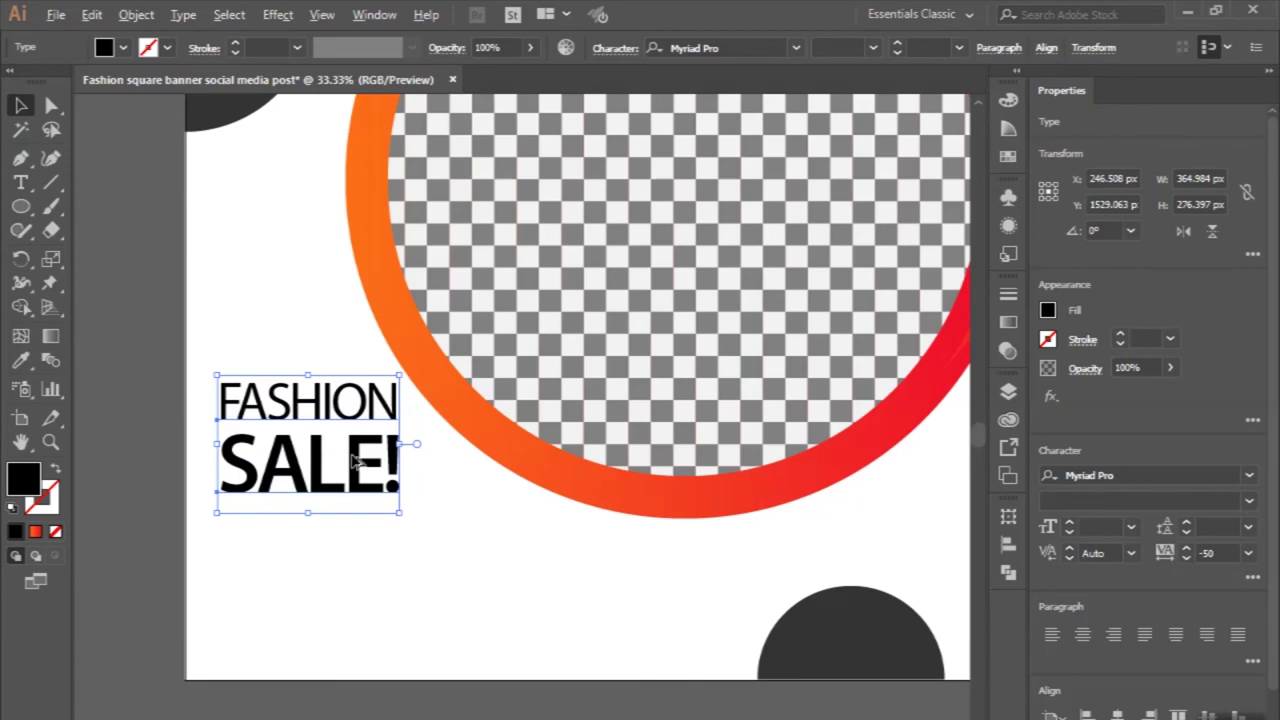
{"action": "left_click", "coordinate": [177, 400]}
- Scale the heading block down to about 297 by 225 px
{"action": "scroll", "coordinate": [177, 400], "scroll_direction": "down", "scroll_amount": 1}
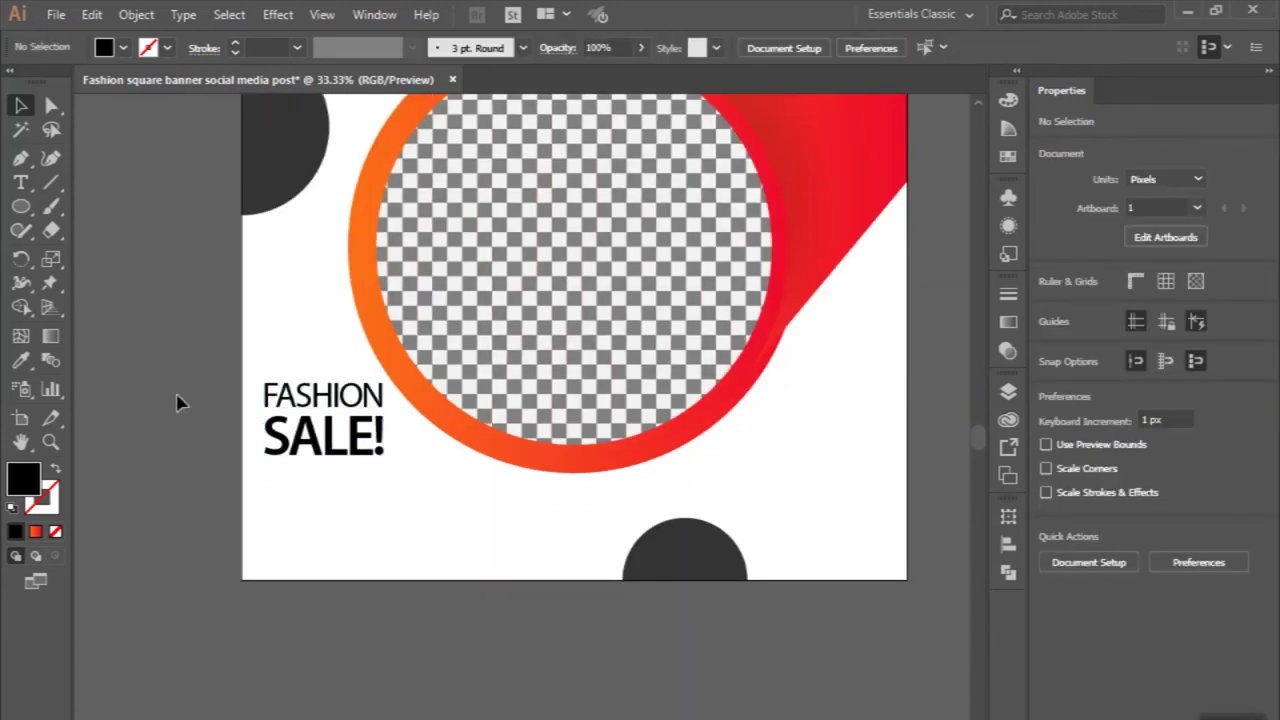
{"action": "scroll", "coordinate": [258, 428], "scroll_direction": "up", "scroll_amount": 1}
{"action": "scroll", "coordinate": [257, 423], "scroll_direction": "up", "scroll_amount": 1}
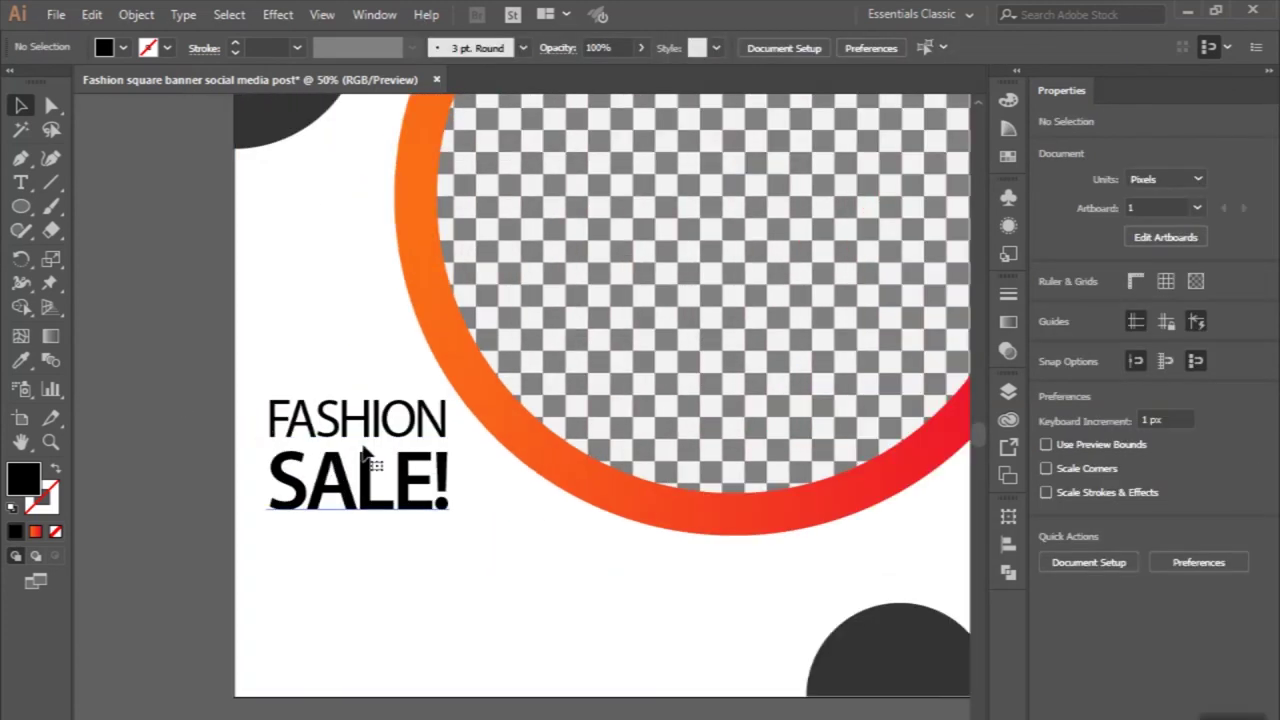
{"action": "left_click", "coordinate": [356, 428]}
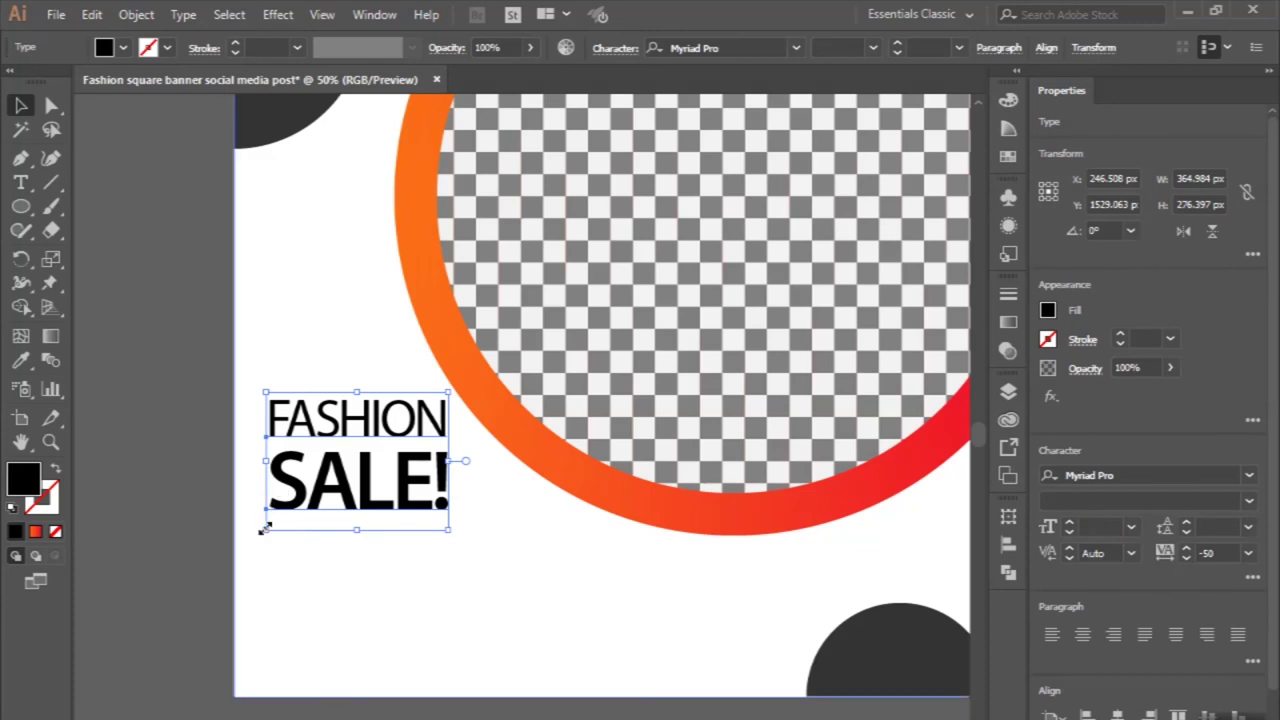
{"action": "left_click_drag", "start_coordinate": [265, 528], "coordinate": [300, 505]}
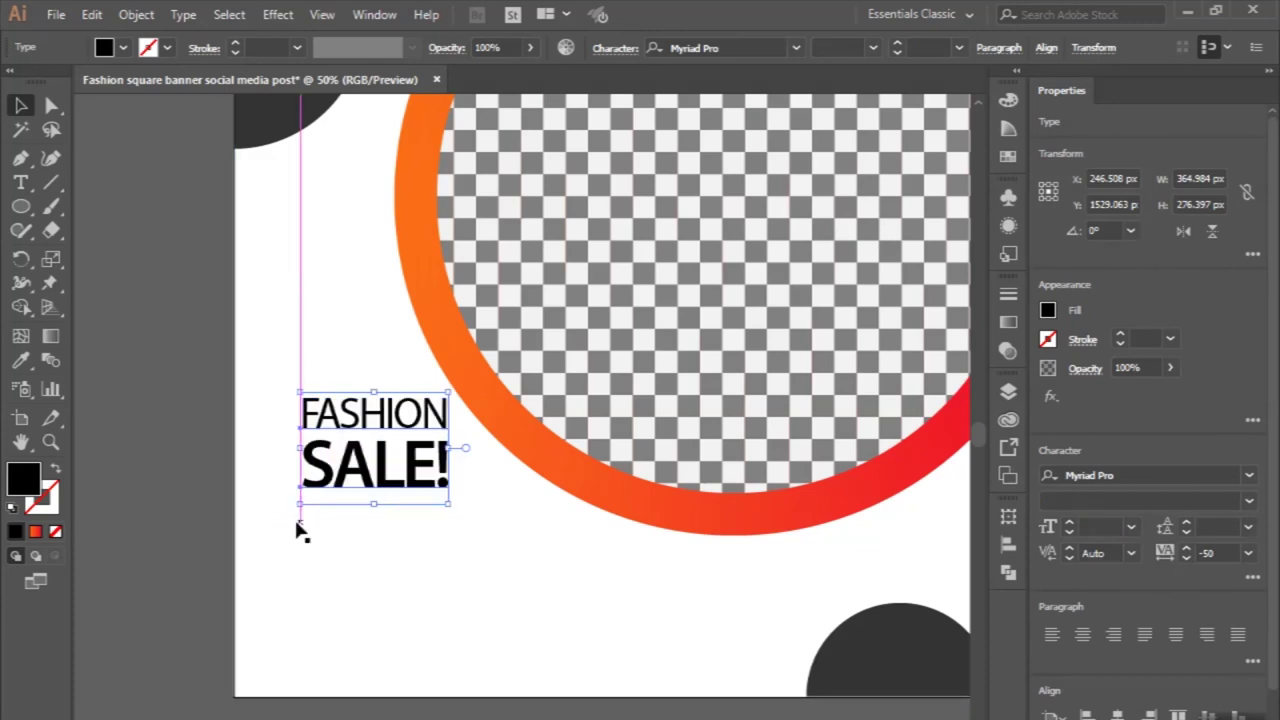
{"action": "left_click", "coordinate": [188, 437]}
{"action": "scroll", "coordinate": [186, 437], "scroll_direction": "down", "scroll_amount": 1}
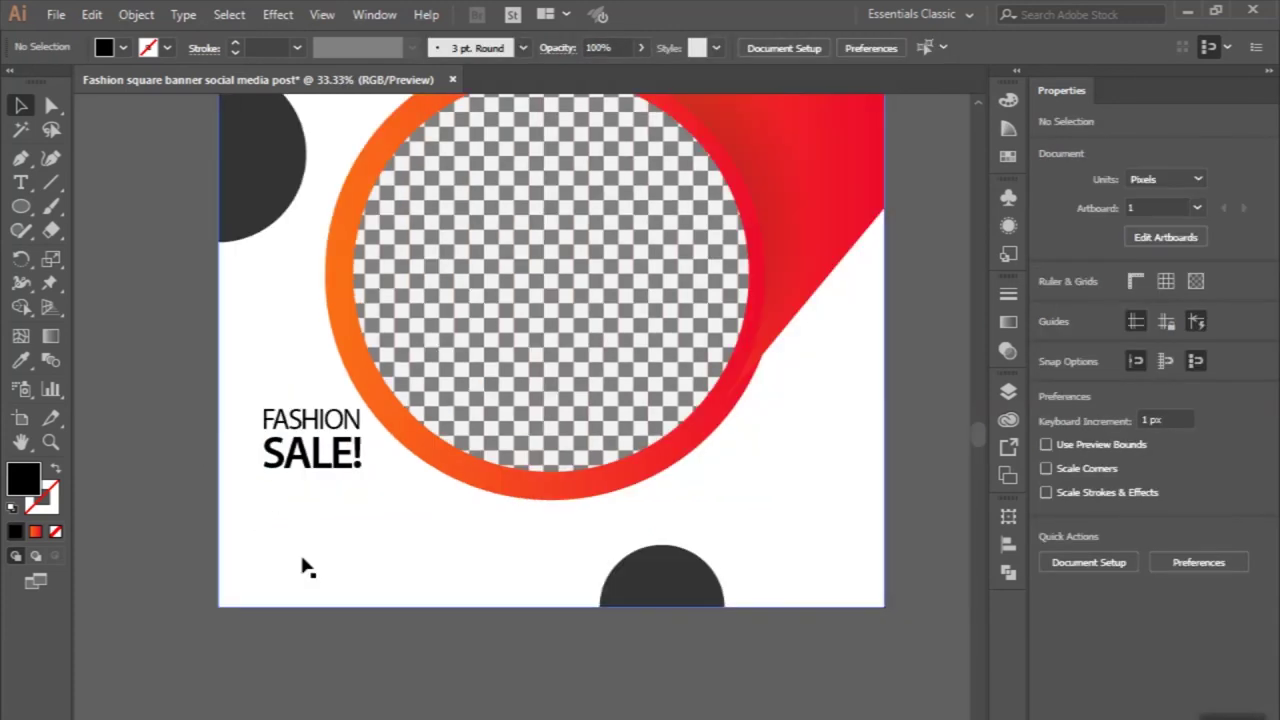
{"action": "scroll", "coordinate": [305, 565], "scroll_direction": "down", "scroll_amount": 1}
{"action": "left_click", "coordinate": [24, 206]}
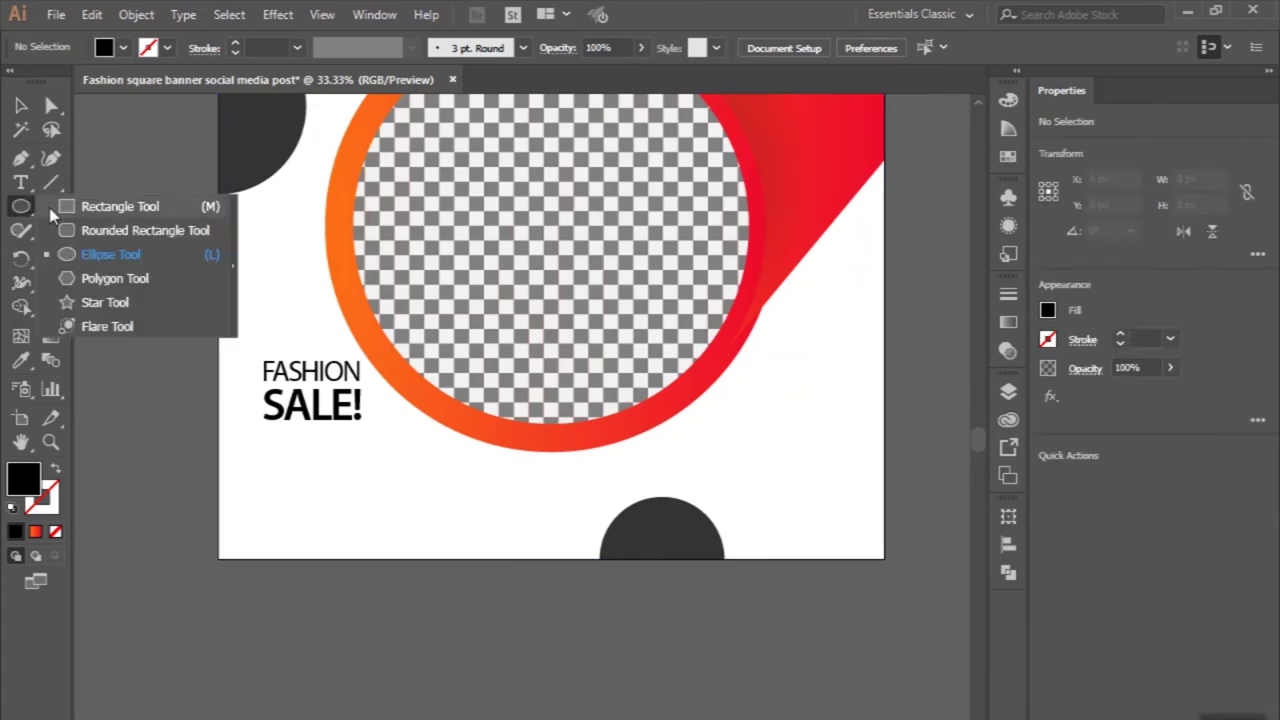
- Draw a plain black rectangle below the heading and position it
{"action": "left_click", "coordinate": [78, 232]}
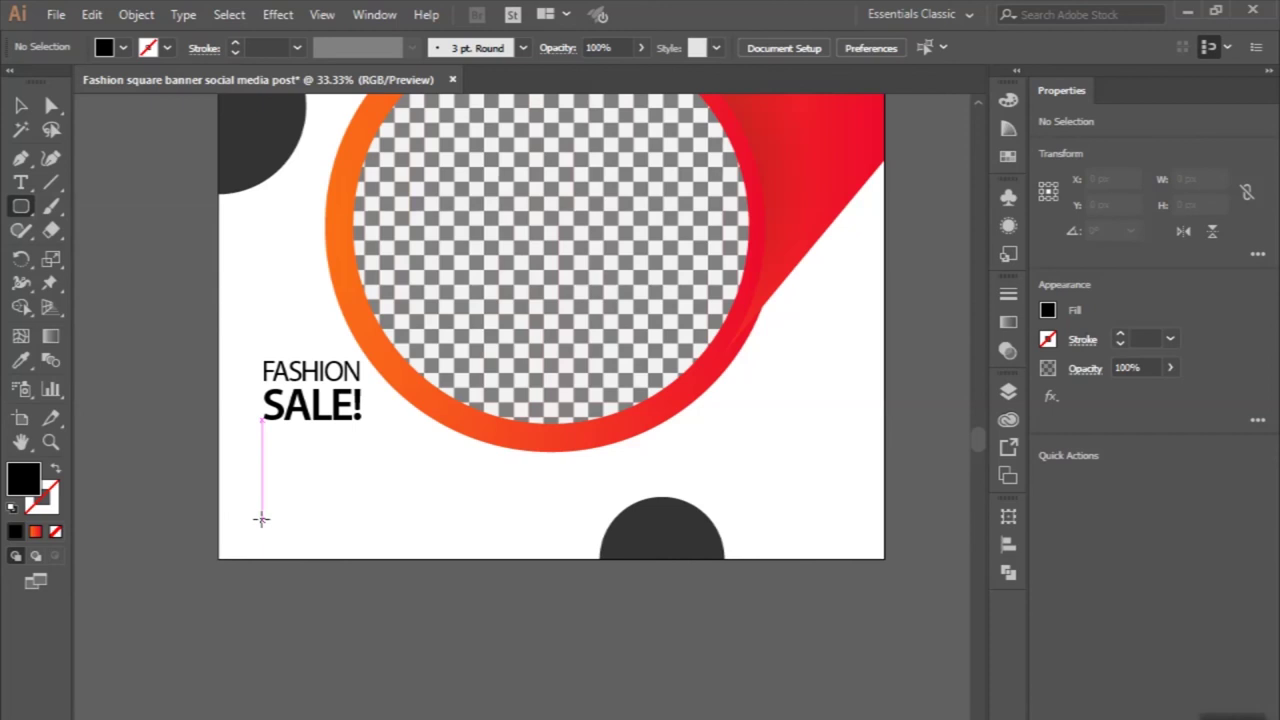
{"action": "mouse_move", "coordinate": [262, 506]}
{"action": "left_mouse_down"}
{"action": "mouse_move", "coordinate": [423, 566]}
{"action": "mouse_move", "coordinate": [420, 551]}
{"action": "left_mouse_up"}
{"action": "key", "text": "ctrl+z"}
{"action": "left_click_drag", "start_coordinate": [21, 205], "coordinate": [100, 207]}
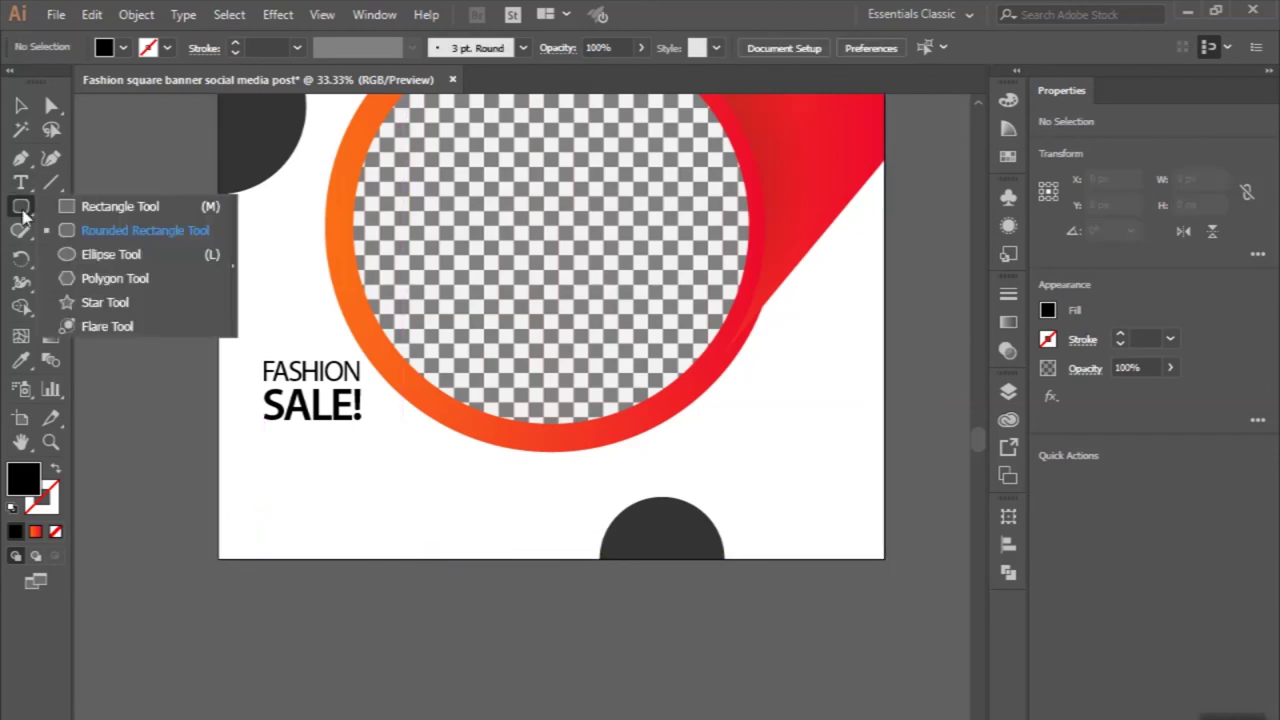
{"action": "scroll", "coordinate": [262, 531], "scroll_direction": "up", "scroll_amount": 1}
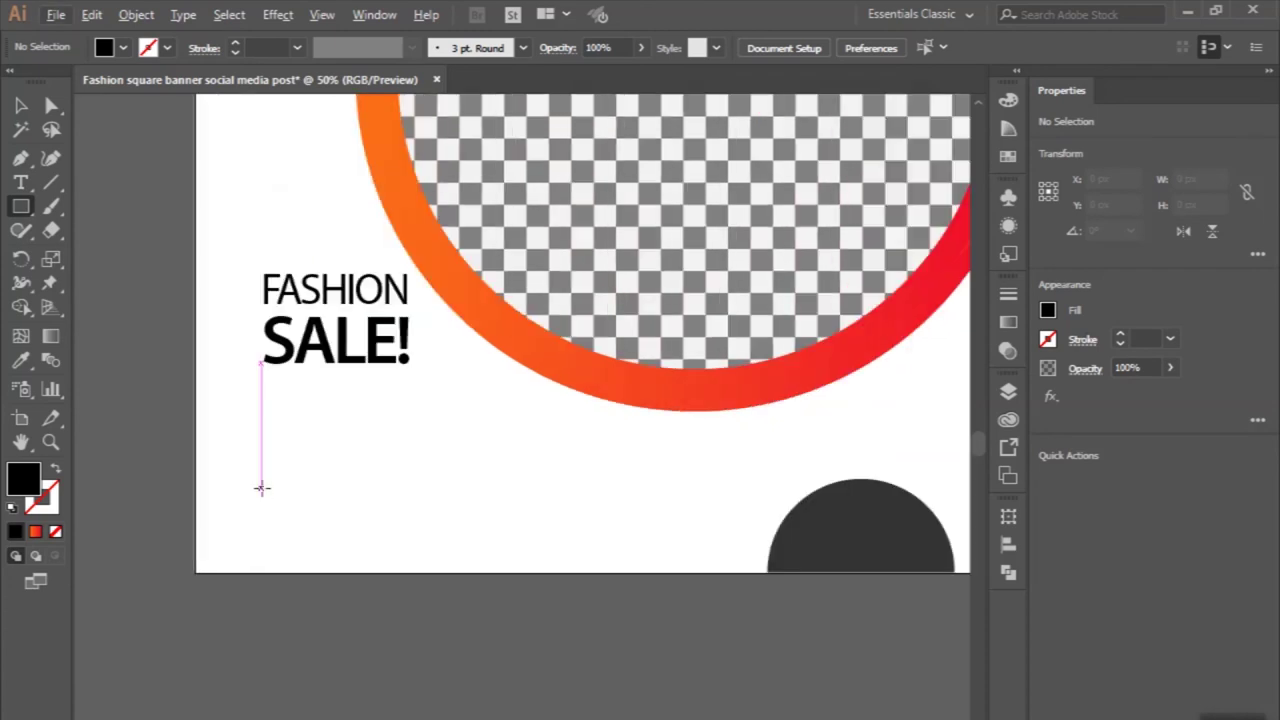
{"action": "left_click_drag", "start_coordinate": [262, 497], "coordinate": [534, 566]}
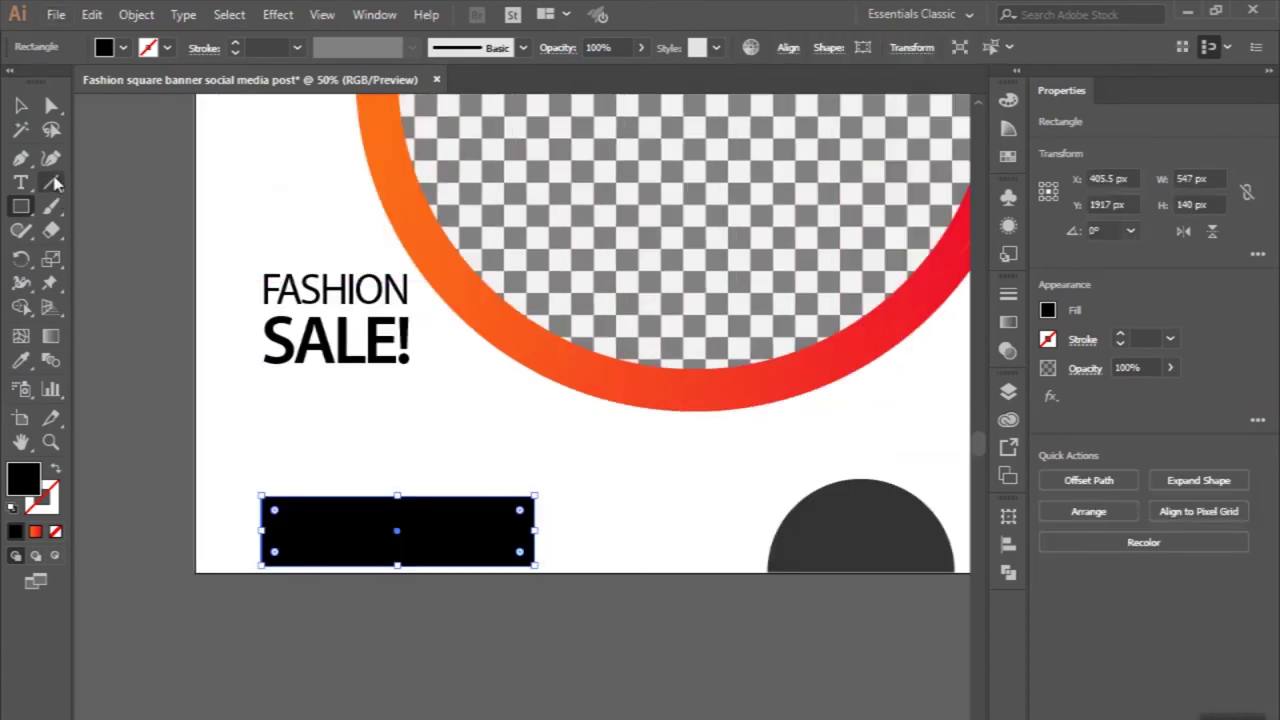
{"action": "left_click", "coordinate": [21, 106]}
{"action": "left_click_drag", "start_coordinate": [323, 566], "coordinate": [323, 531]}
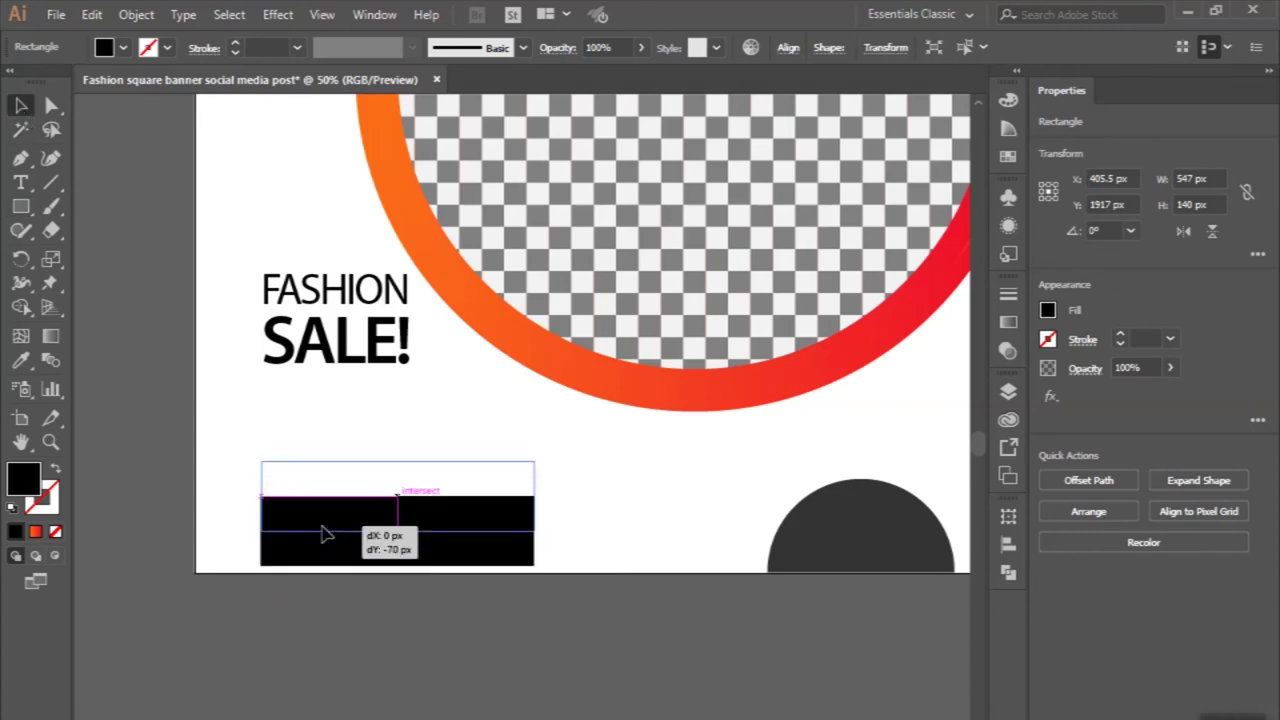
{"action": "left_click_drag", "start_coordinate": [323, 531], "coordinate": [323, 524]}
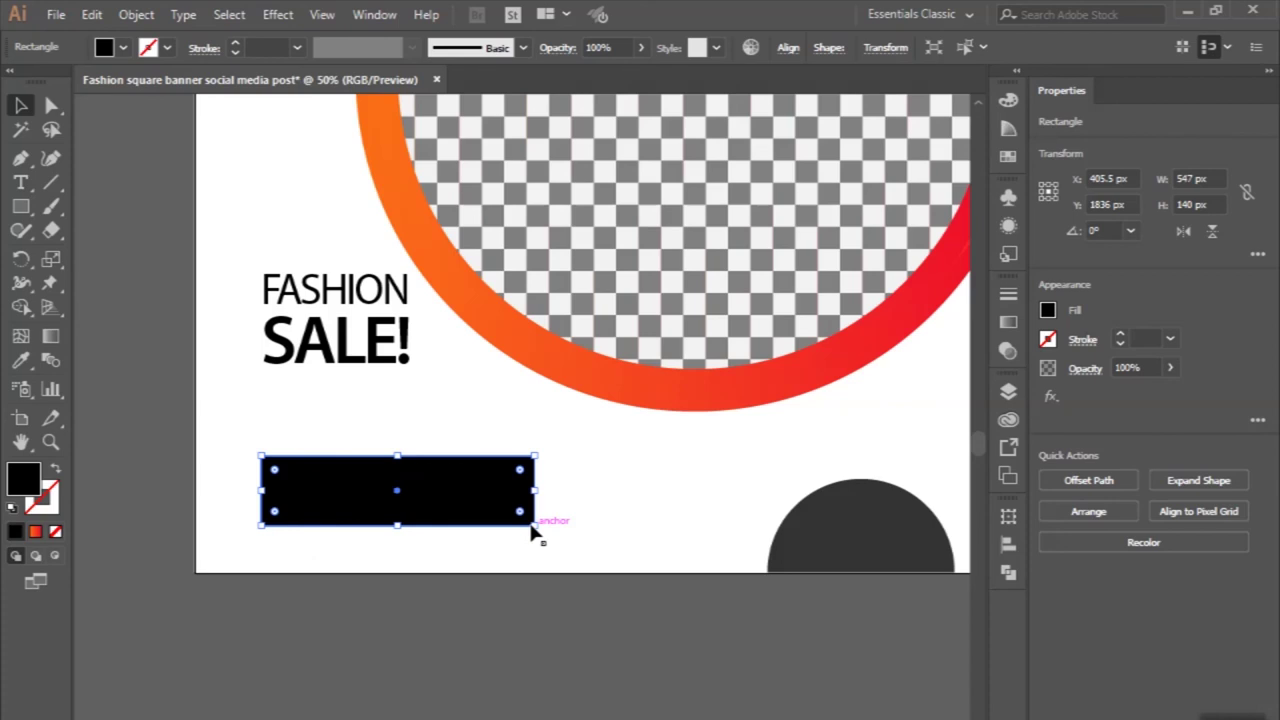
- Resize the rectangle to about 316 by 109 px
{"action": "left_click", "coordinate": [533, 531]}
{"action": "double_click", "coordinate": [534, 525]}
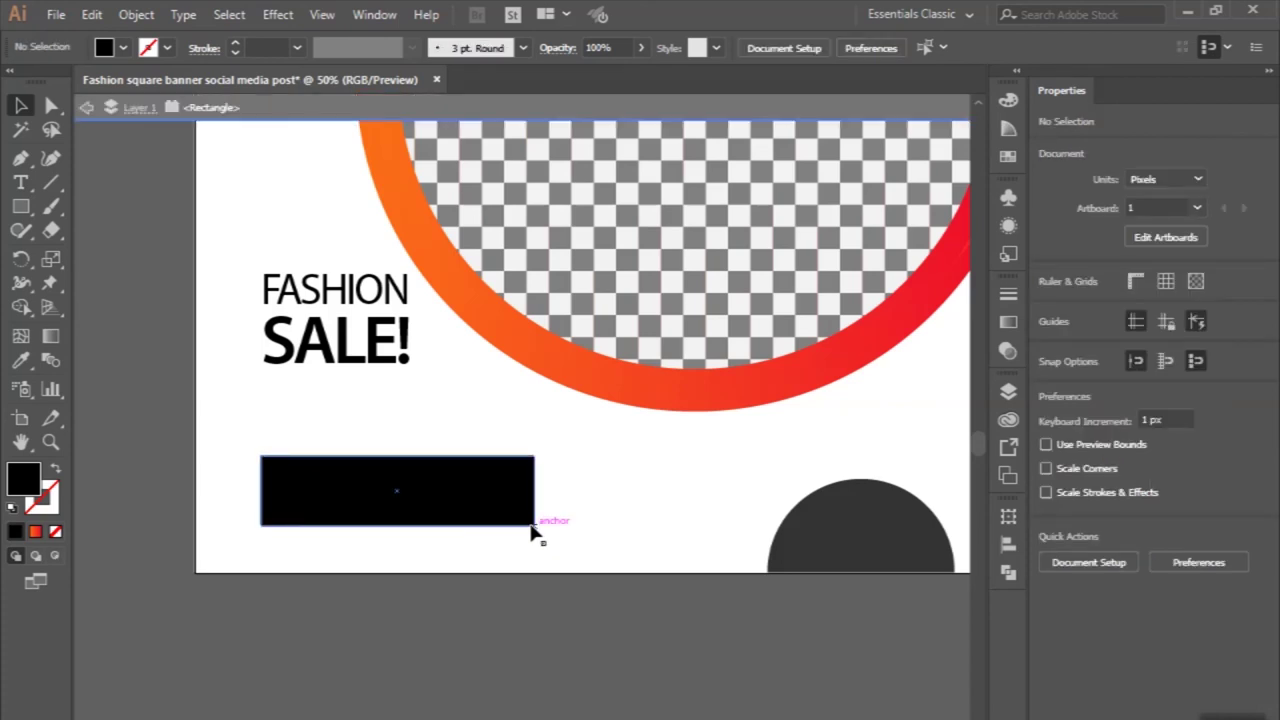
{"action": "left_click_drag", "start_coordinate": [538, 530], "coordinate": [452, 496]}
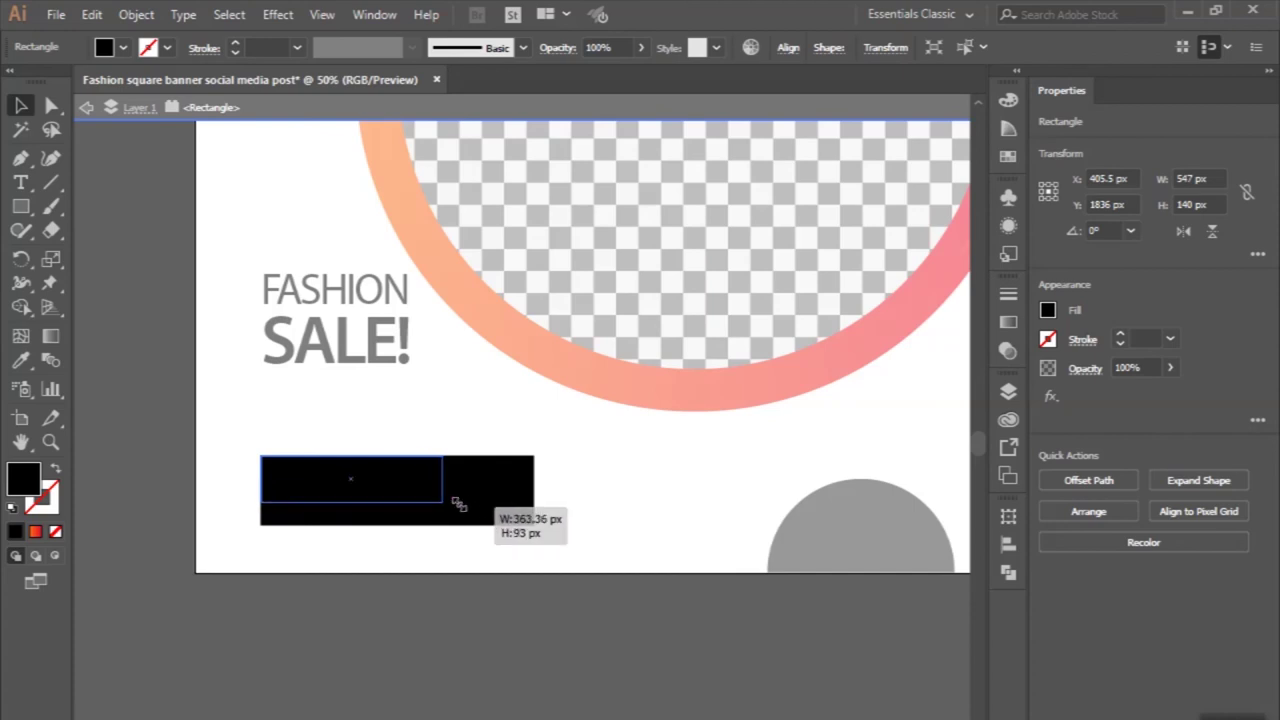
{"action": "left_click_drag", "start_coordinate": [455, 497], "coordinate": [448, 505]}
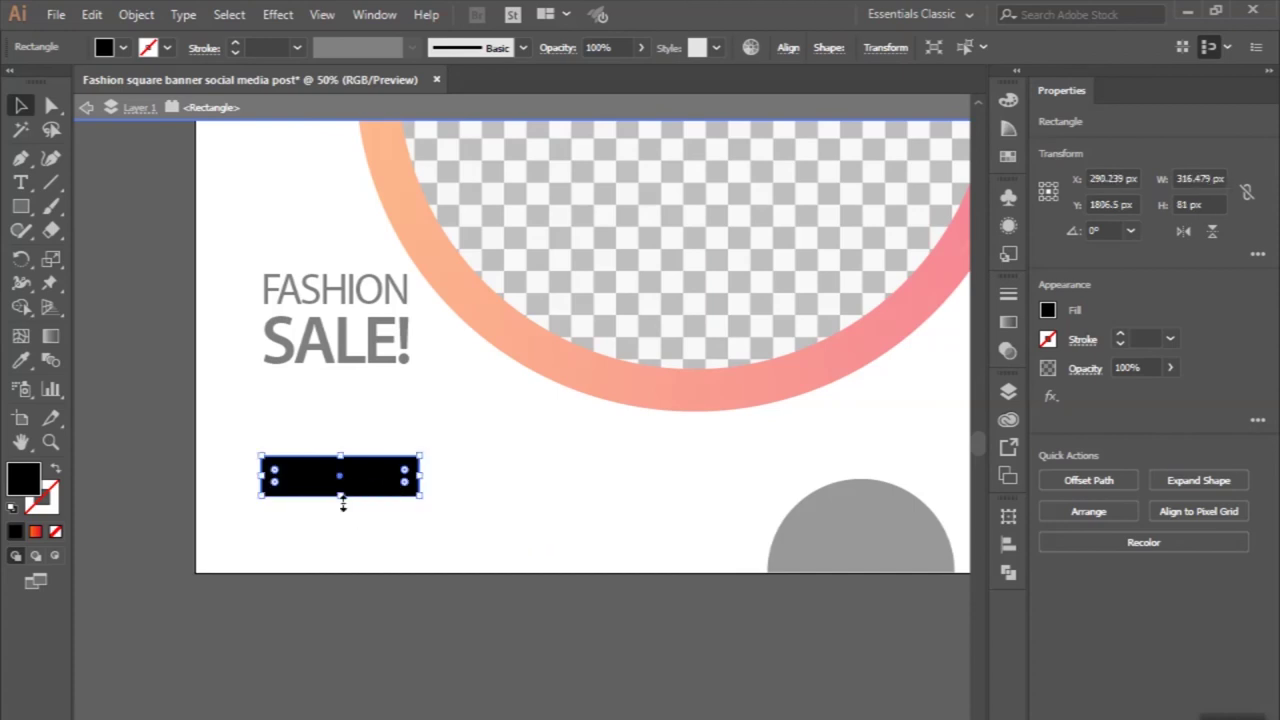
{"action": "left_click_drag", "start_coordinate": [343, 505], "coordinate": [343, 517]}
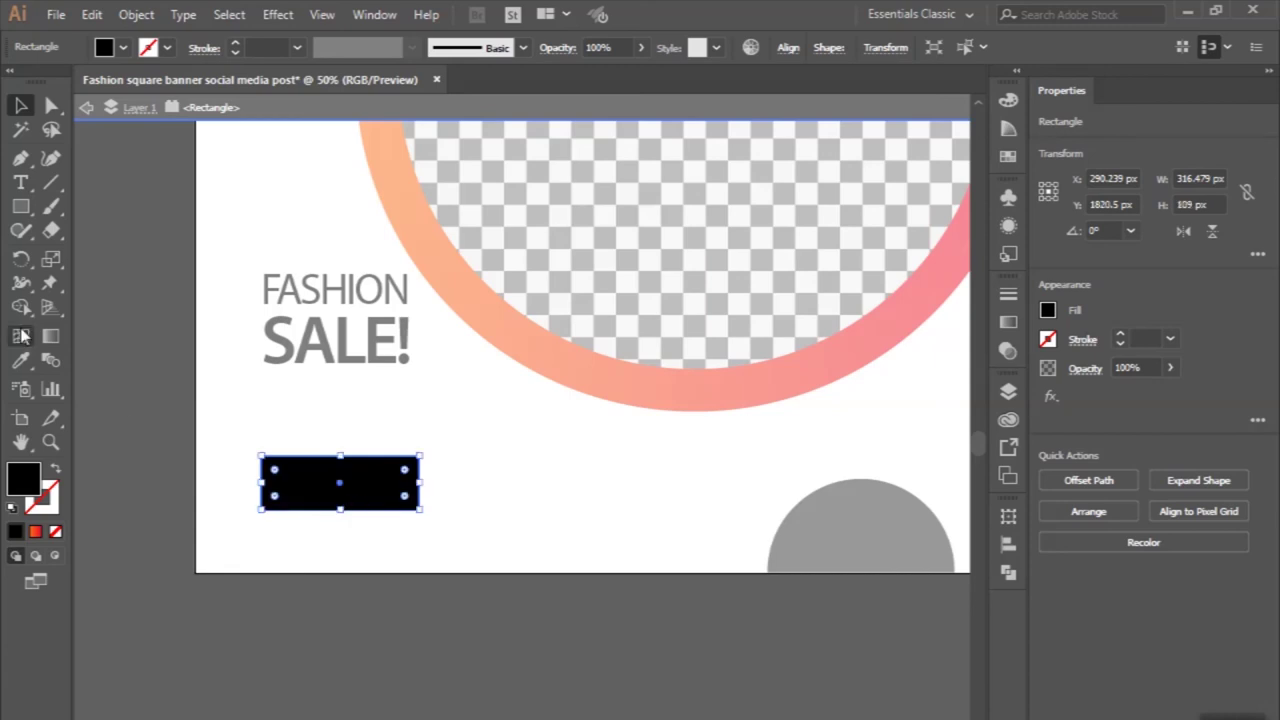
- Give the rectangle the ring's orange-to-red gradient and round its corners into a pill
{"action": "left_click", "coordinate": [21, 360]}
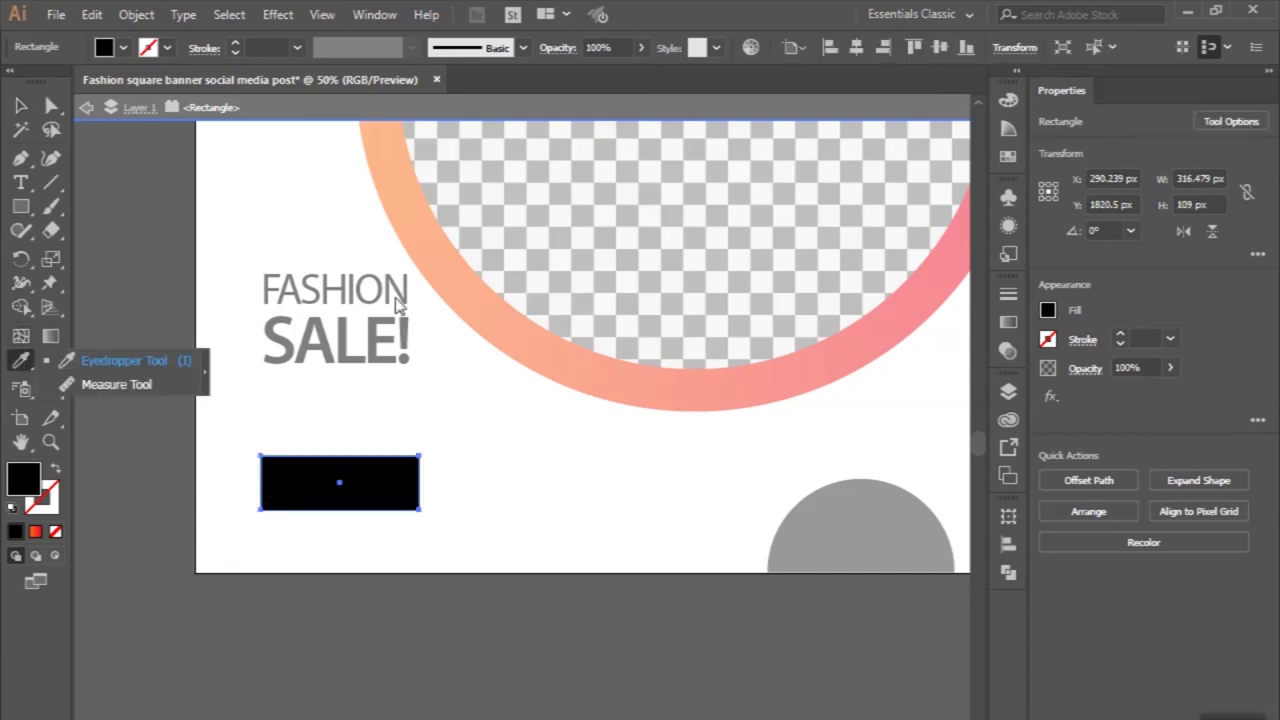
{"action": "left_click", "coordinate": [472, 284]}
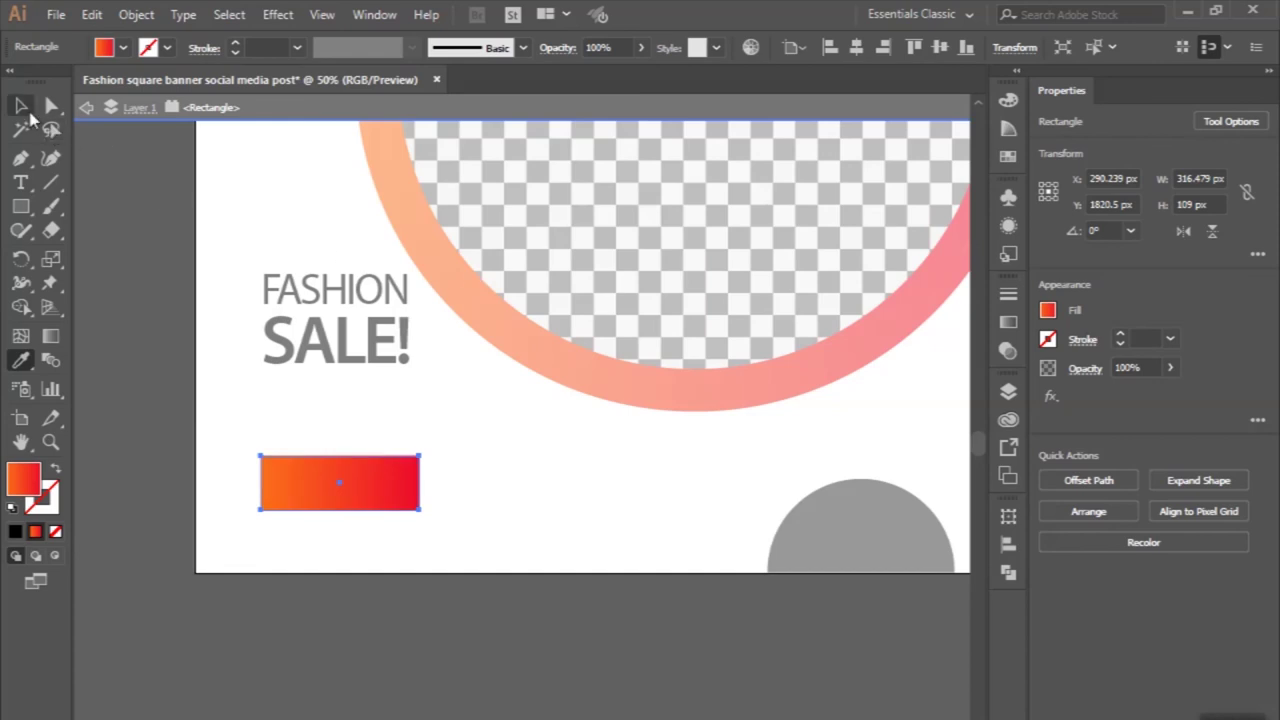
{"action": "left_click", "coordinate": [52, 110]}
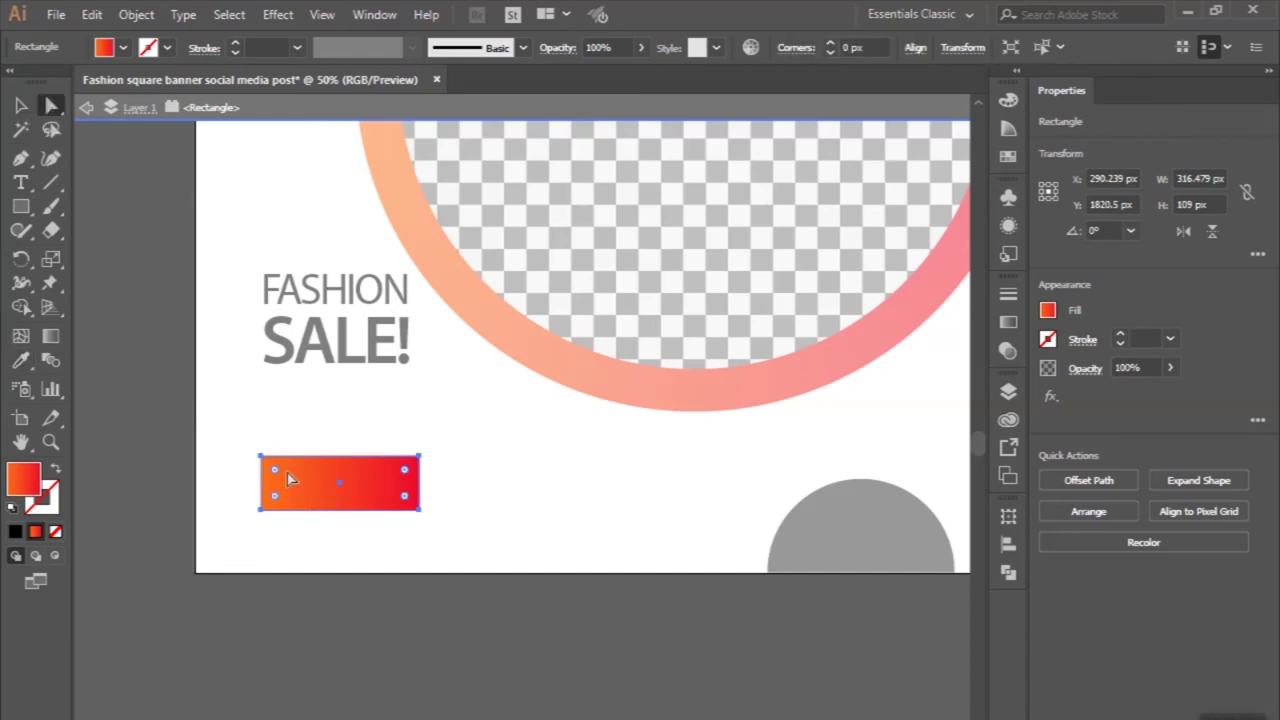
{"action": "left_click_drag", "start_coordinate": [280, 476], "coordinate": [320, 501]}
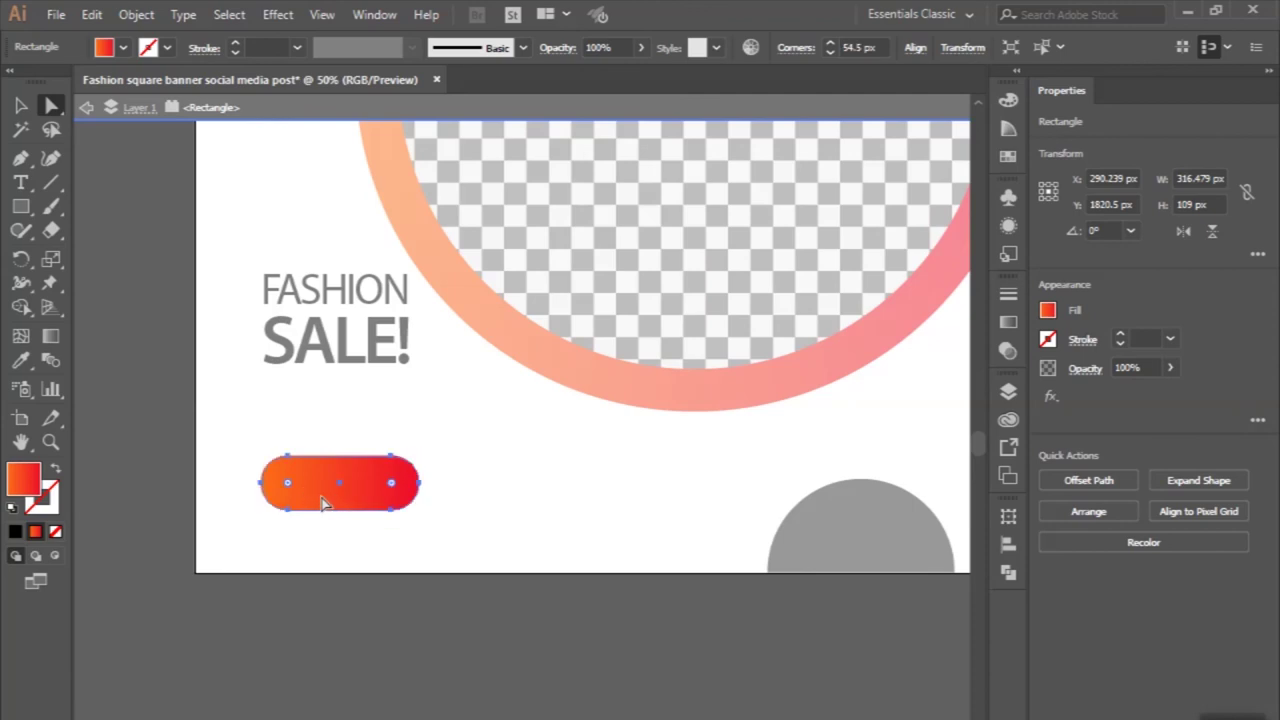
{"action": "left_click", "coordinate": [20, 105]}
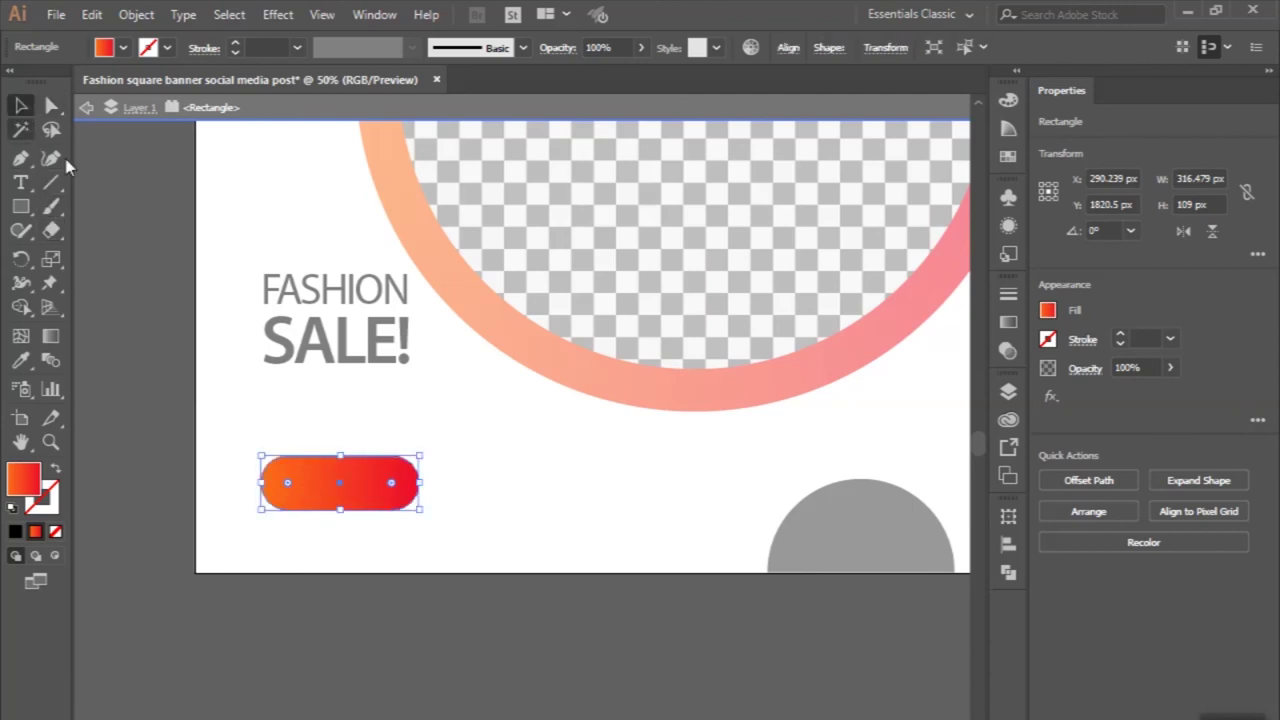
{"action": "double_click", "coordinate": [166, 314]}
{"action": "scroll", "coordinate": [166, 314], "scroll_direction": "up", "scroll_amount": 2}
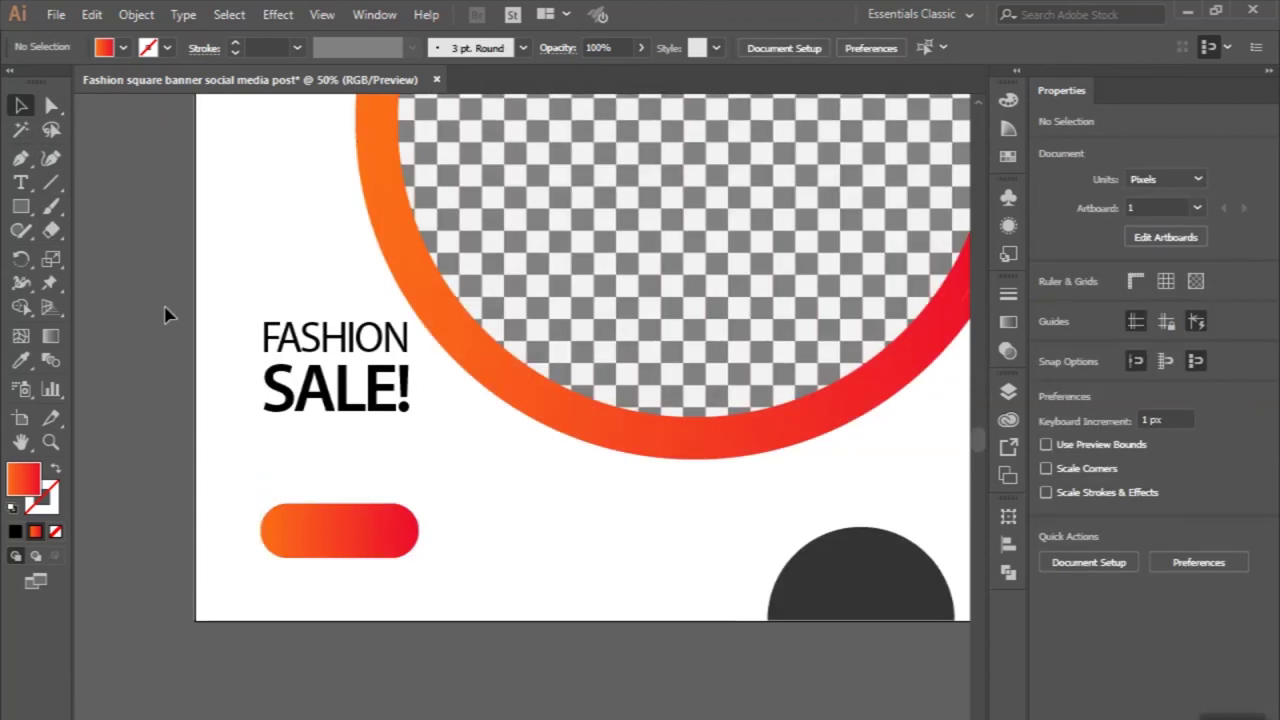
- Duplicate SALE! below it and retype the copy as SHOP NOW!
{"action": "left_click", "coordinate": [300, 402]}
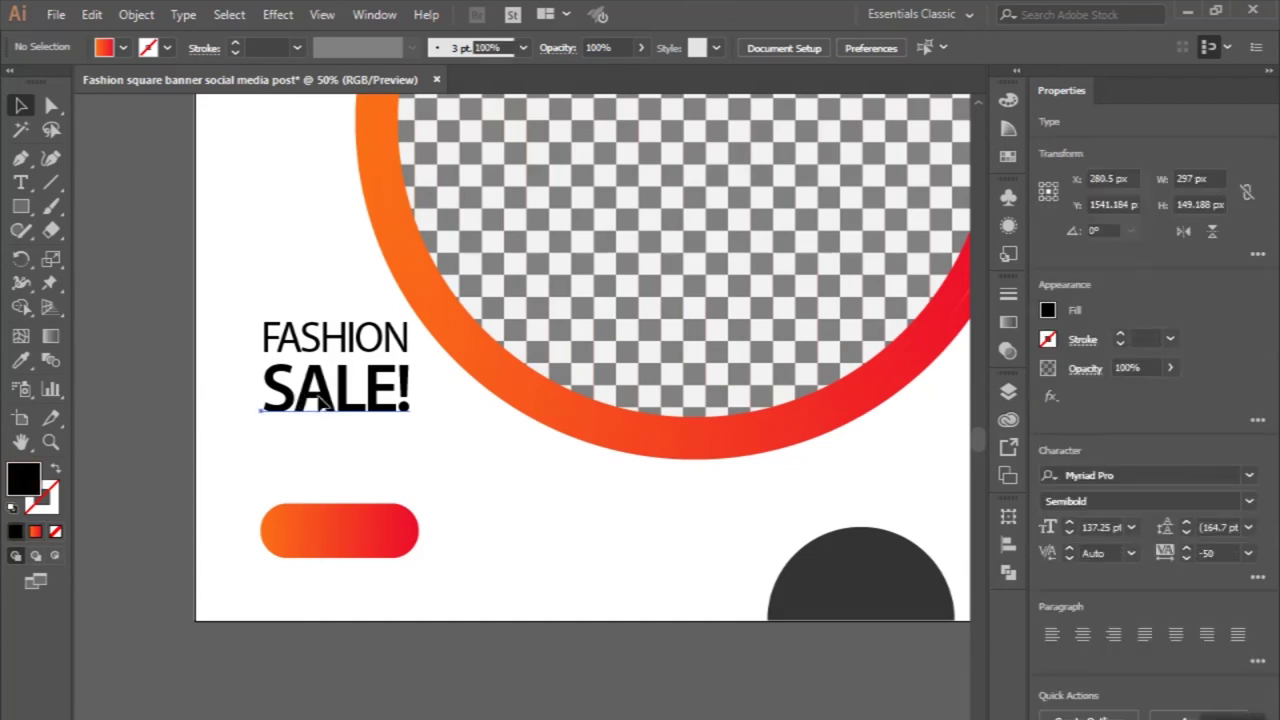
{"action": "left_click_drag", "start_coordinate": [320, 404], "coordinate": [322, 482], "text": "alt"}
{"action": "key", "text": "t"}
{"action": "left_click", "coordinate": [317, 475]}
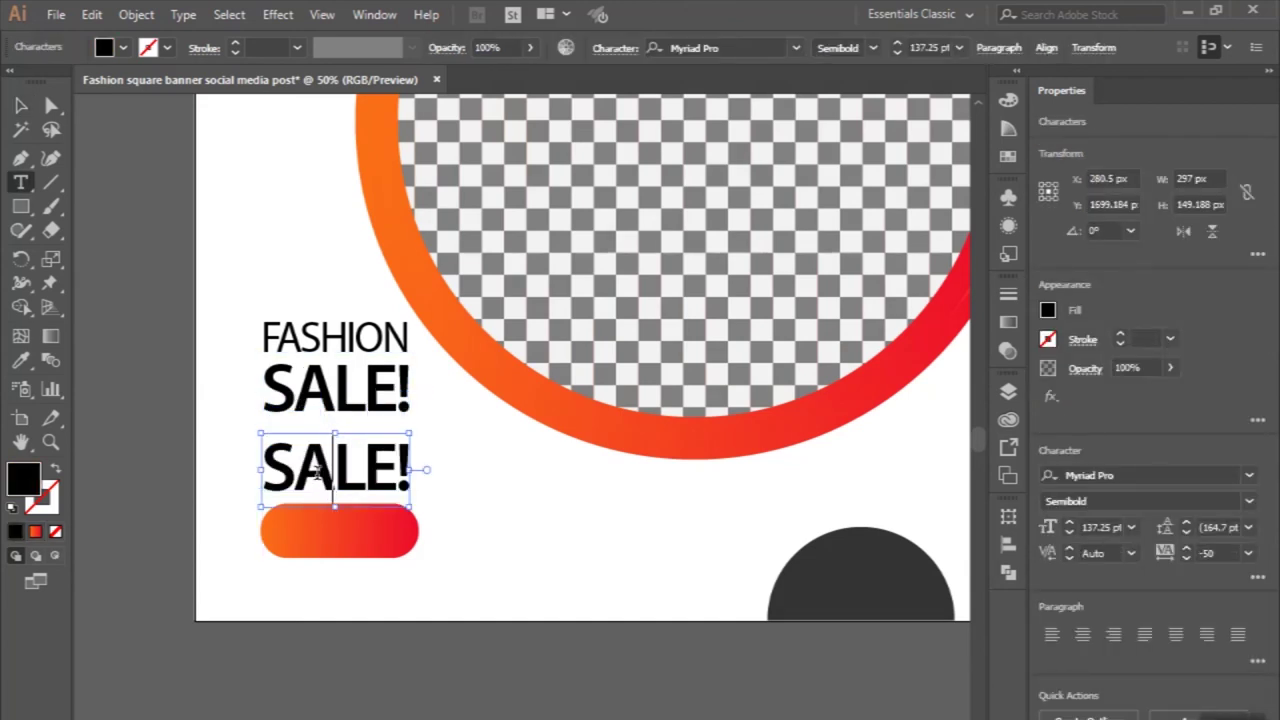
{"action": "key", "text": "ctrl+a"}
{"action": "type", "text": "SHOP"}
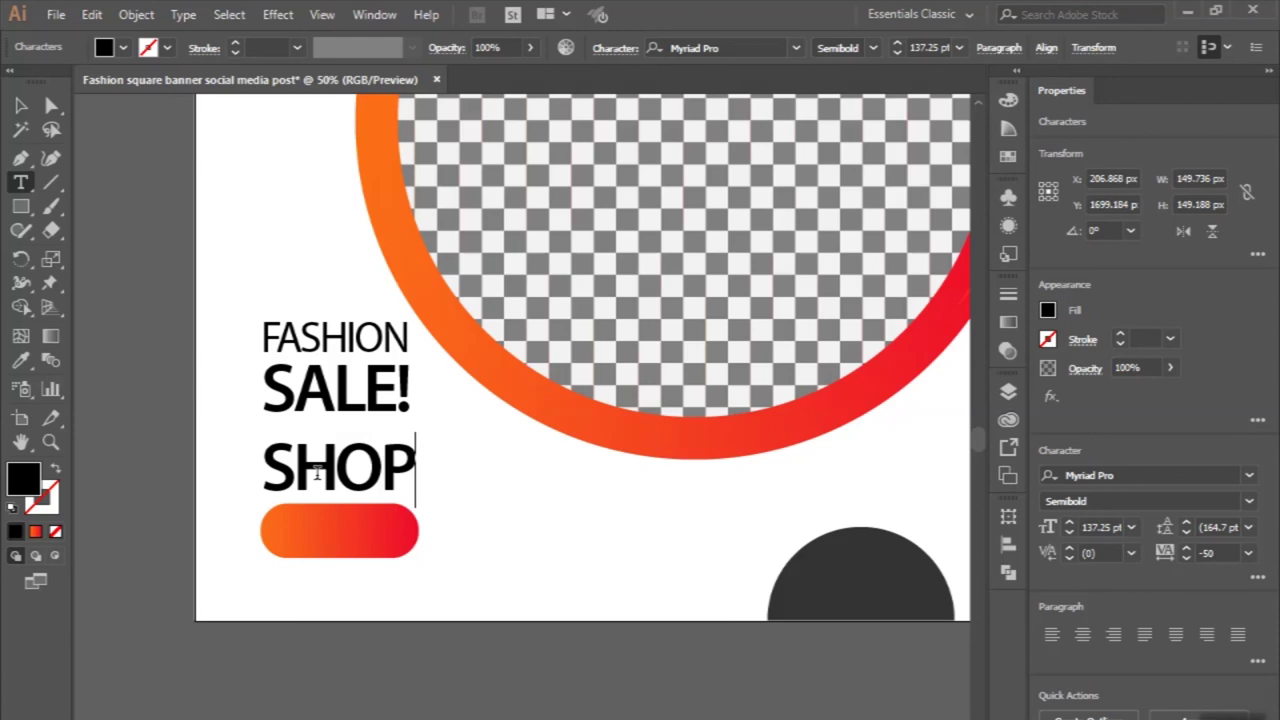
{"action": "type", "text": " NO"}
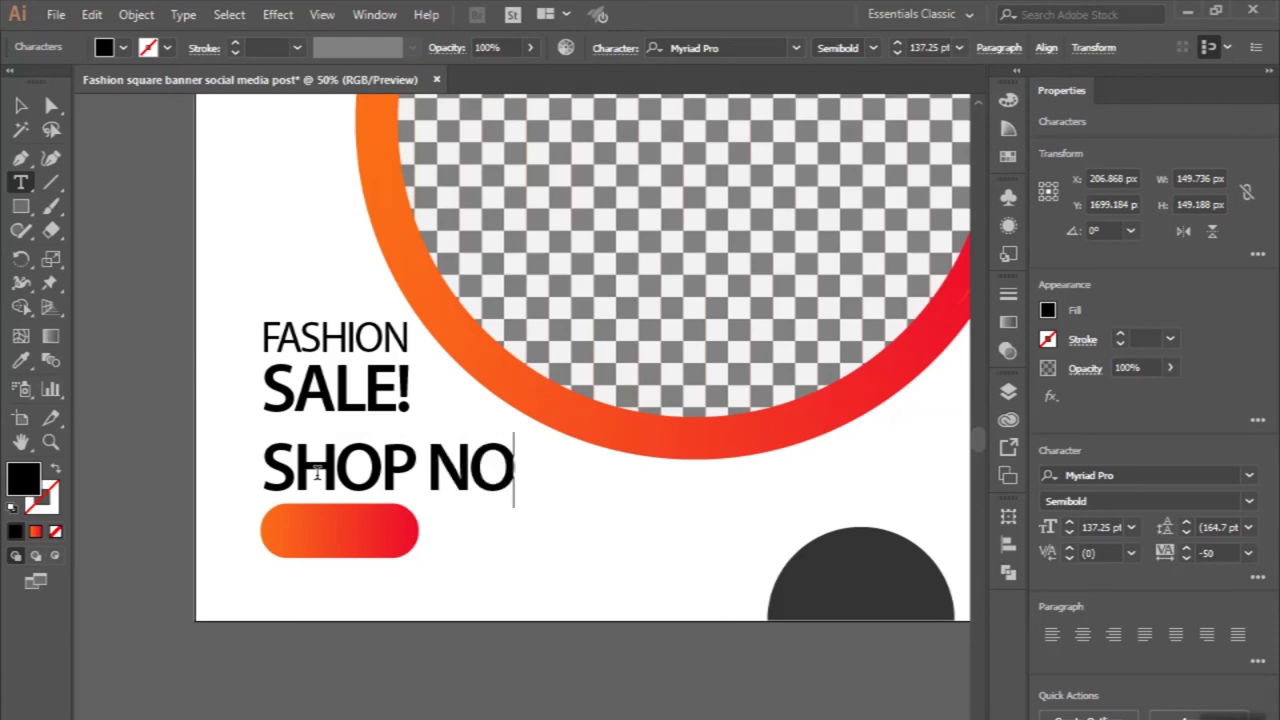
{"action": "type", "text": "W"}
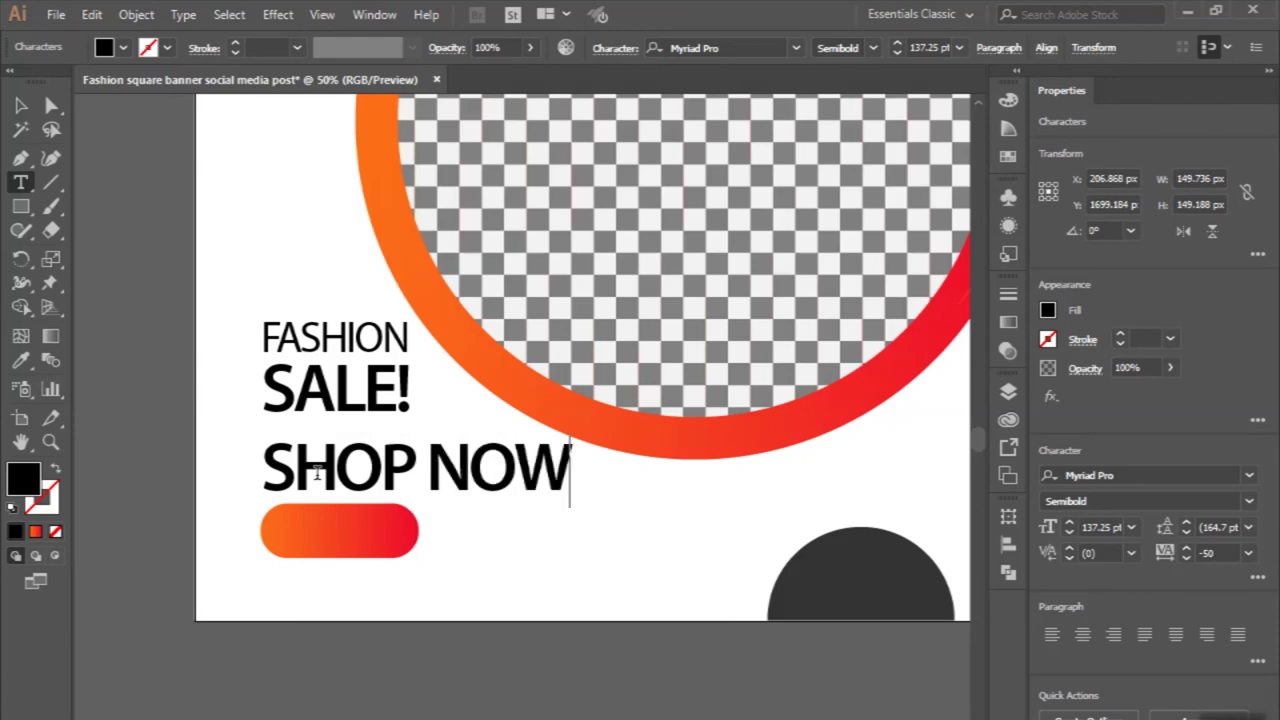
{"action": "type", "text": "!"}
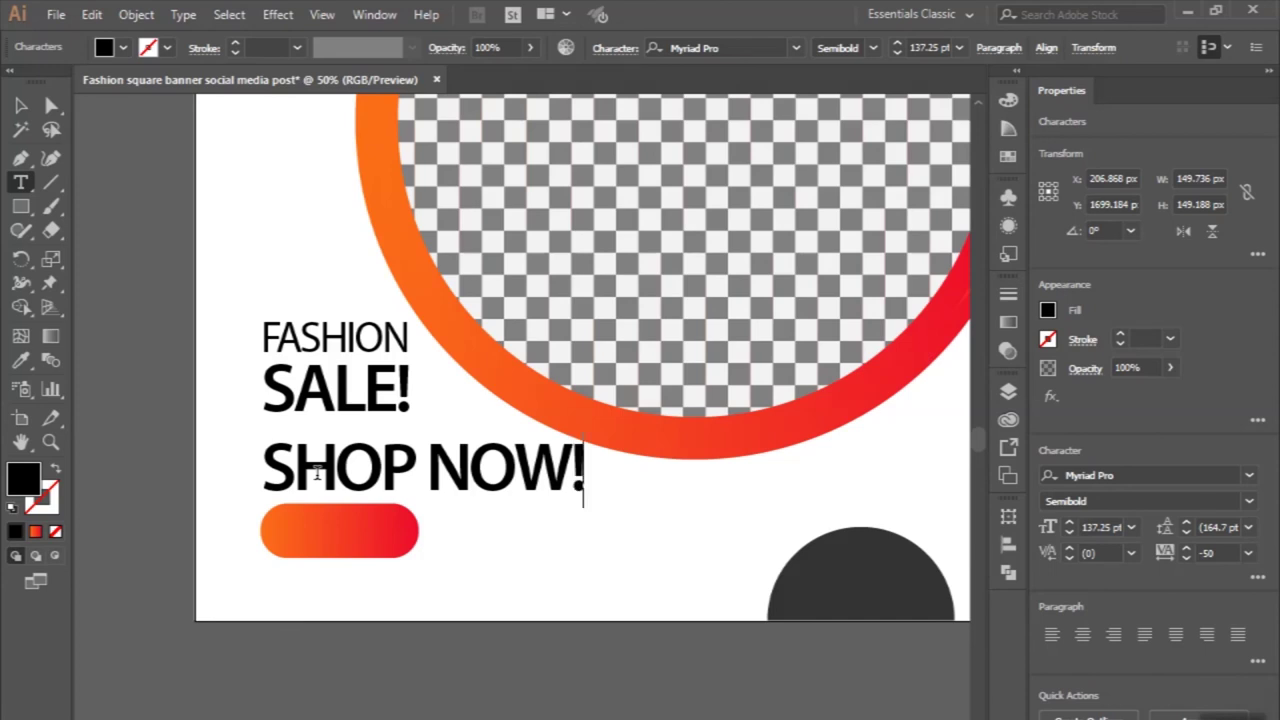
{"action": "left_click", "coordinate": [22, 102]}
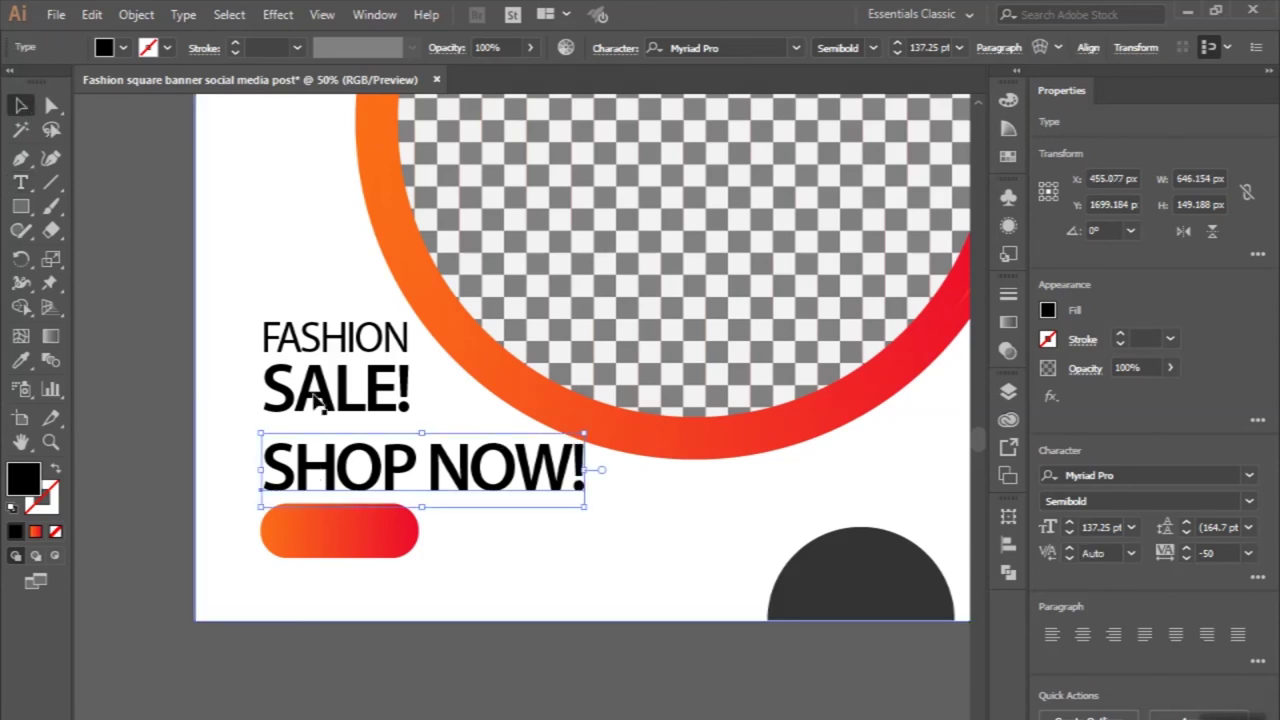
- Colour all three text lines the dark semicircle's dark grey
{"action": "left_click", "coordinate": [338, 368], "text": "shift"}
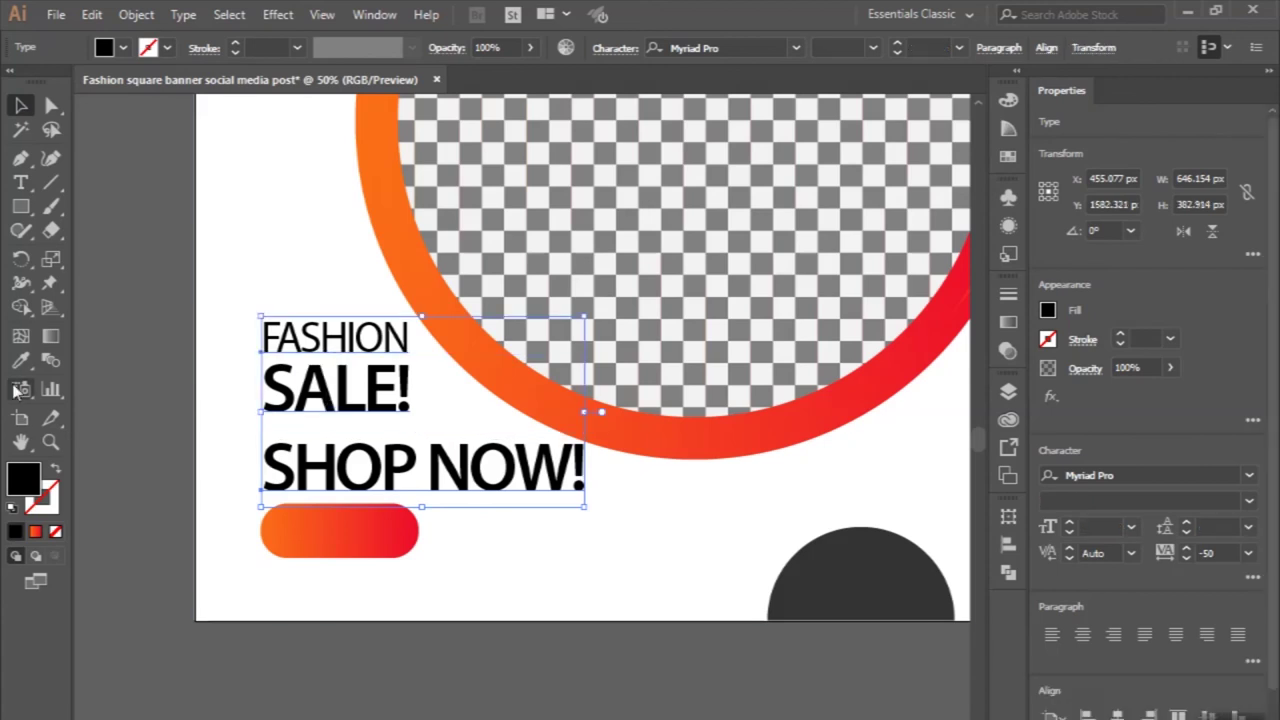
{"action": "left_click", "coordinate": [22, 365]}
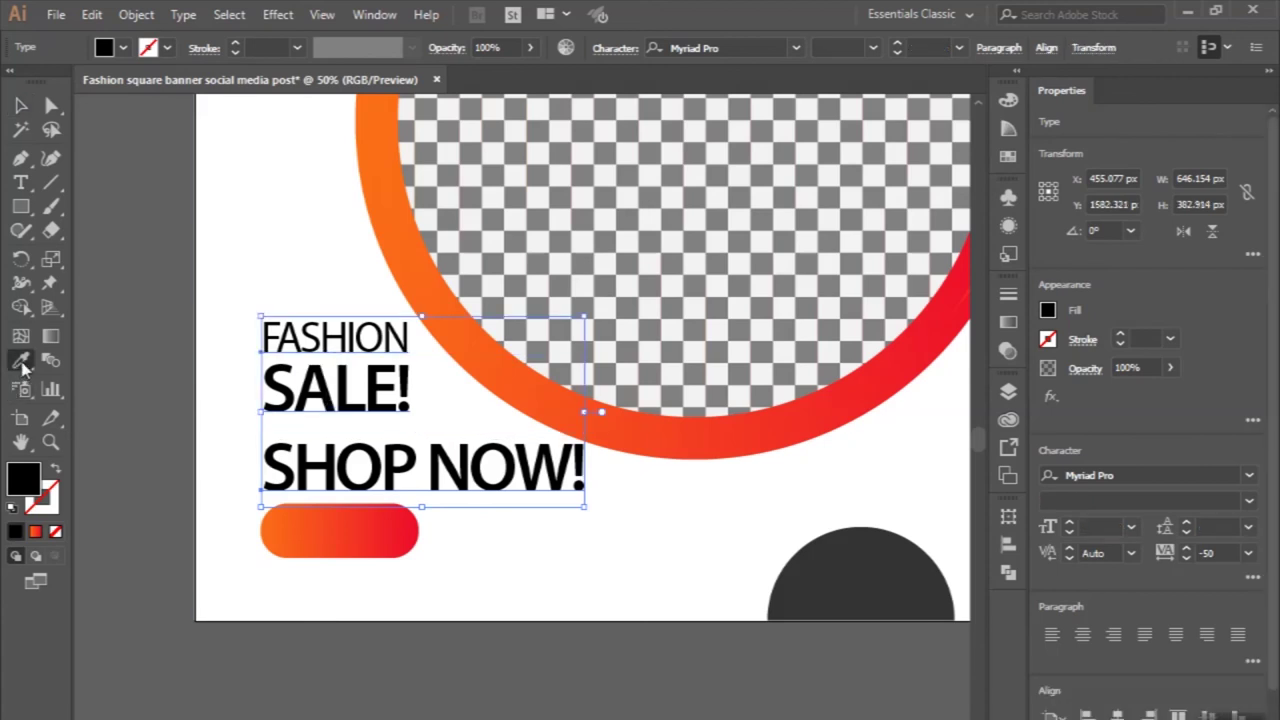
{"action": "left_click", "coordinate": [817, 574]}
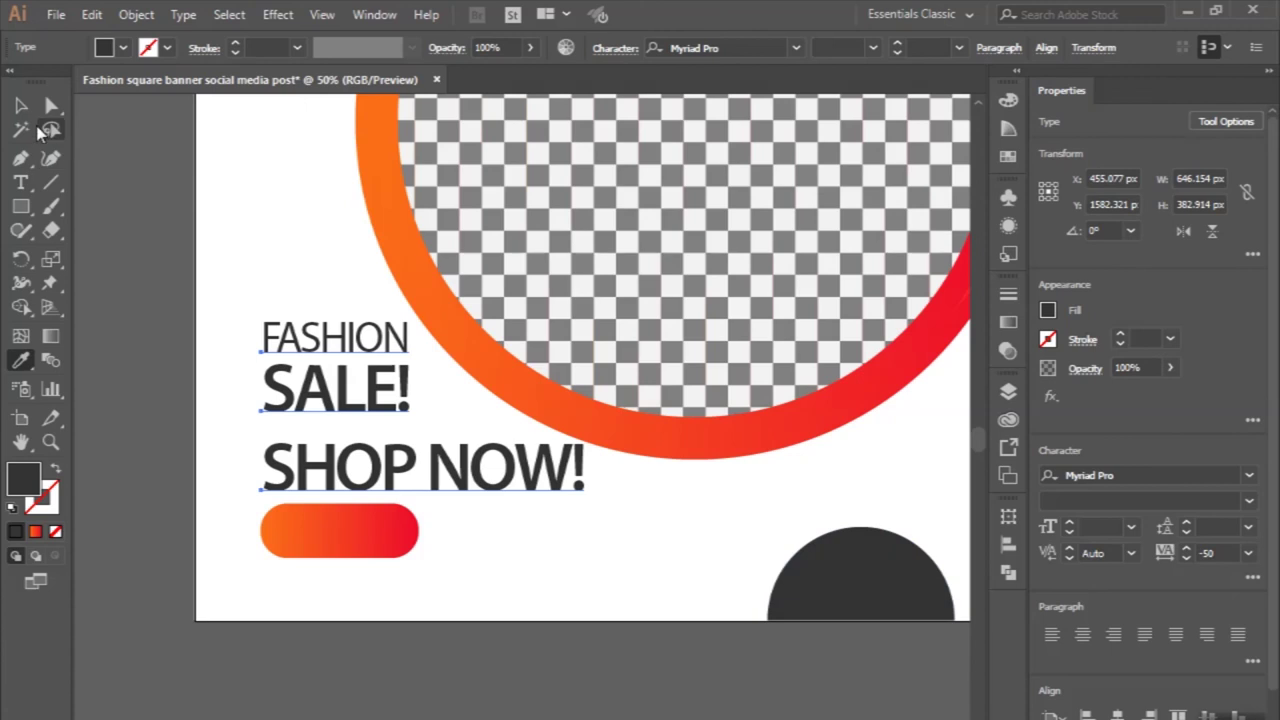
{"action": "left_click", "coordinate": [21, 105]}
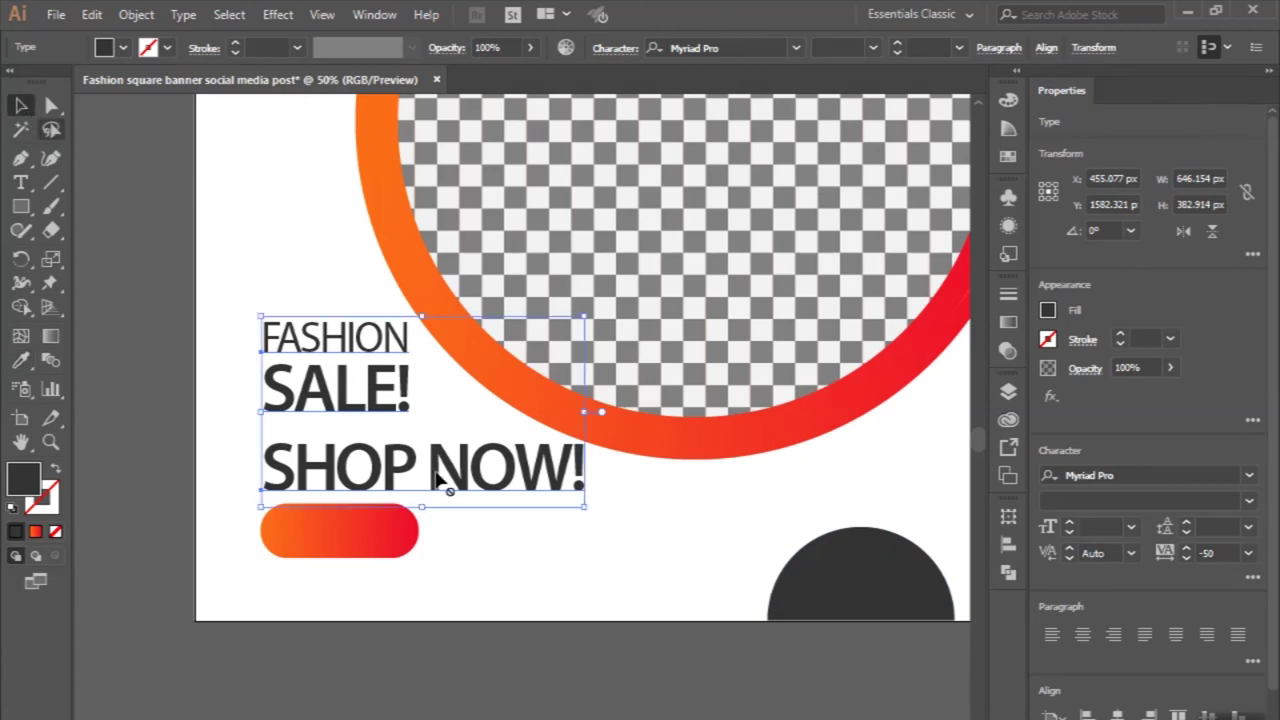
{"action": "left_click", "coordinate": [806, 580]}
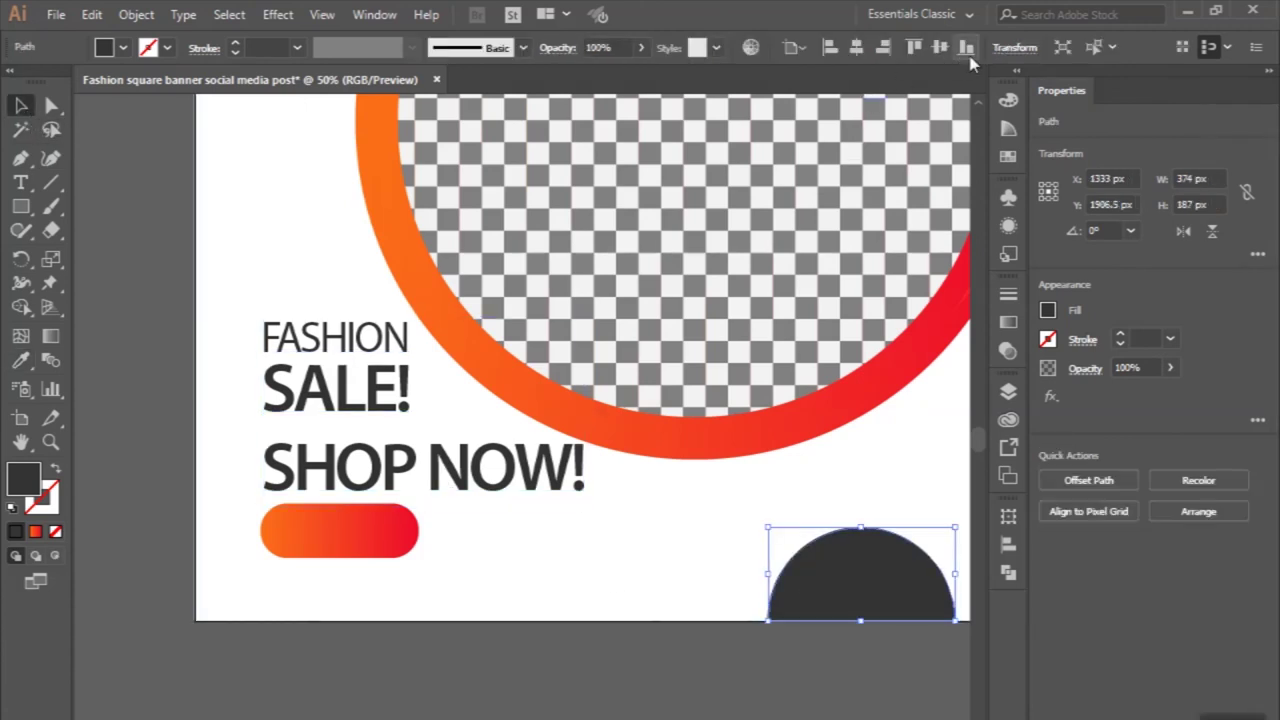
{"action": "left_click", "coordinate": [665, 546]}
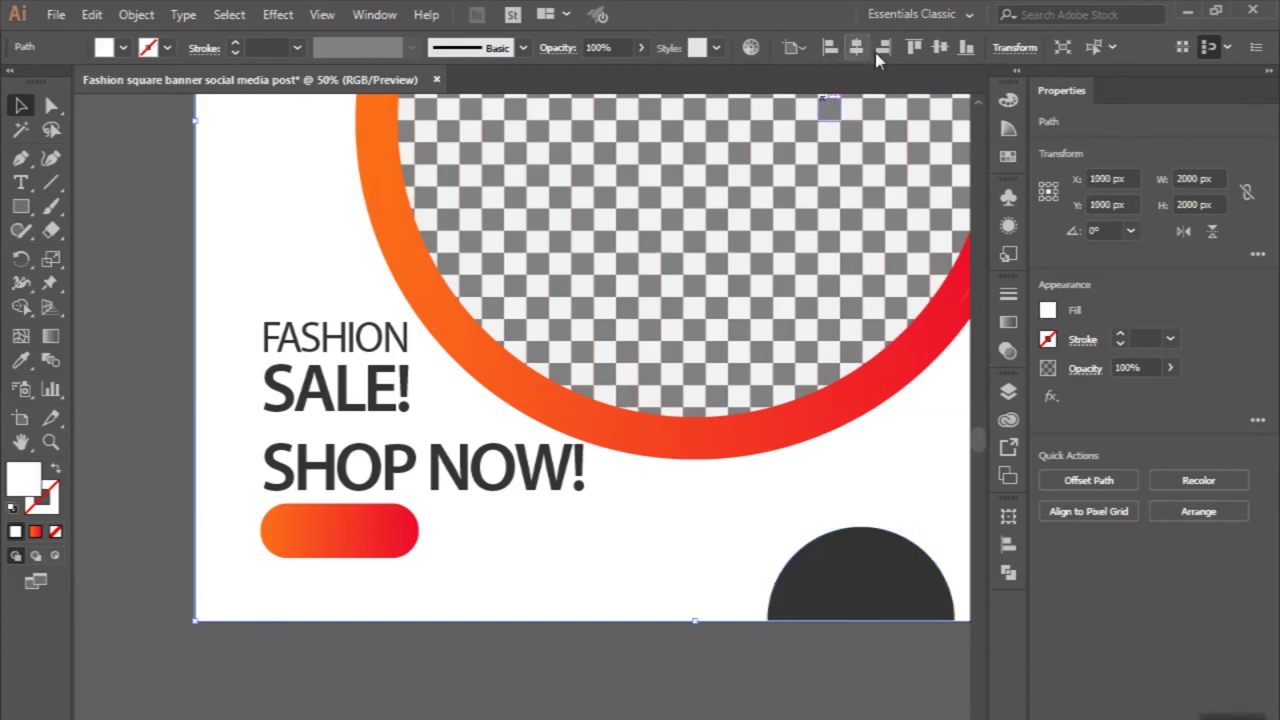
{"action": "left_click", "coordinate": [372, 458]}
- Set SHOP NOW! to 48 pt Bold and move it onto the orange pill
{"action": "key", "text": "Return"}
{"action": "mouse_move", "coordinate": [446, 502]}
{"action": "left_mouse_down"}
{"action": "mouse_move", "coordinate": [372, 490]}
{"action": "mouse_move", "coordinate": [363, 540]}
{"action": "left_mouse_up"}
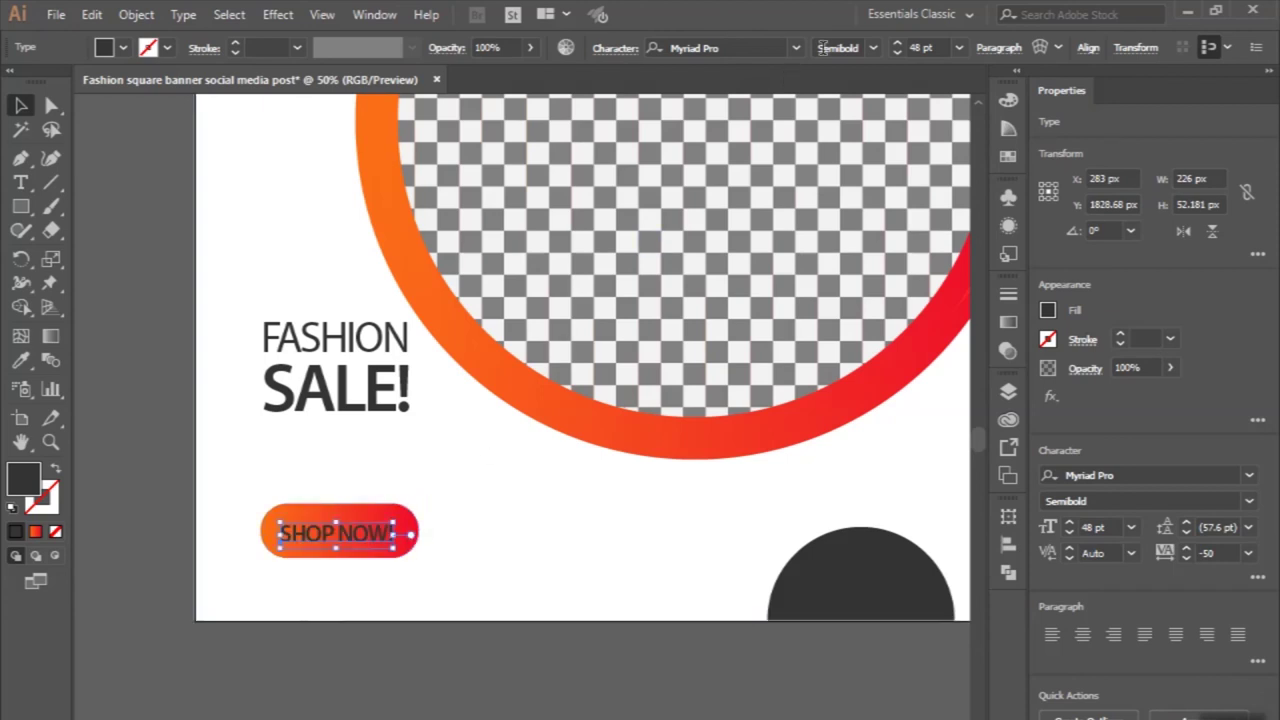
{"action": "left_click", "coordinate": [873, 47]}
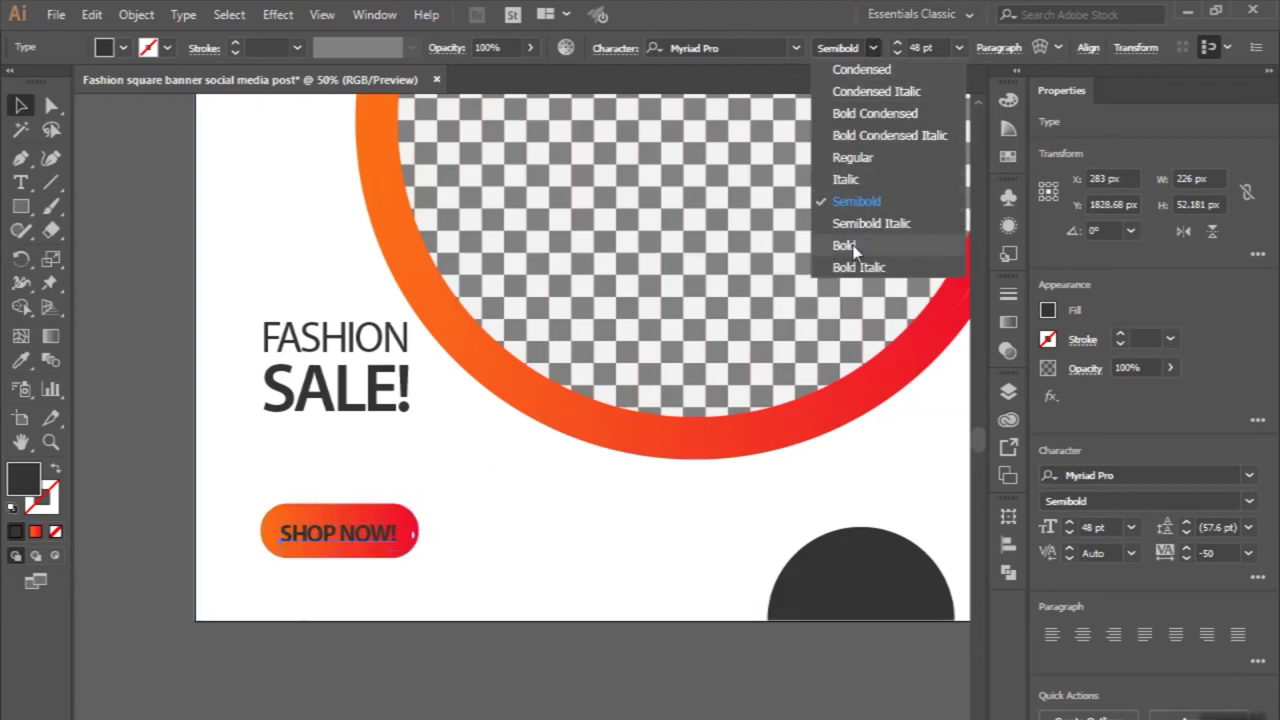
{"action": "left_click", "coordinate": [851, 245]}
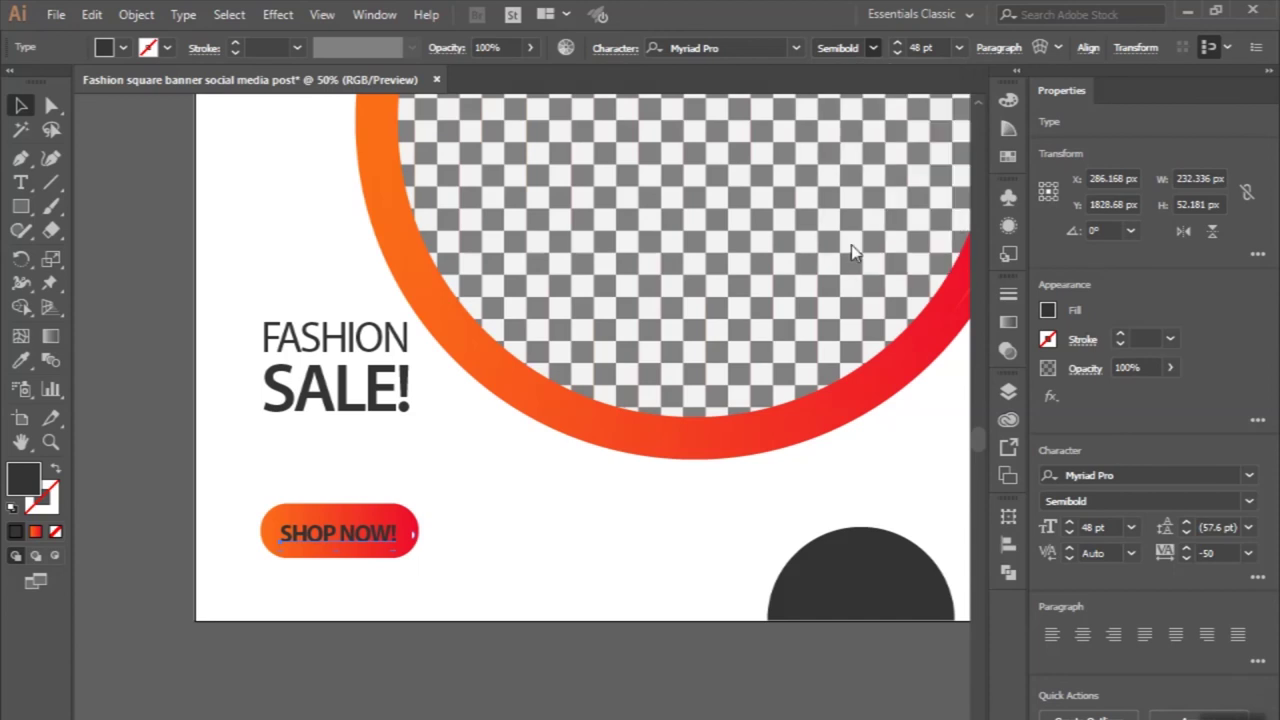
- Make the SALE! heading Bold as well
{"action": "left_click", "coordinate": [368, 398]}
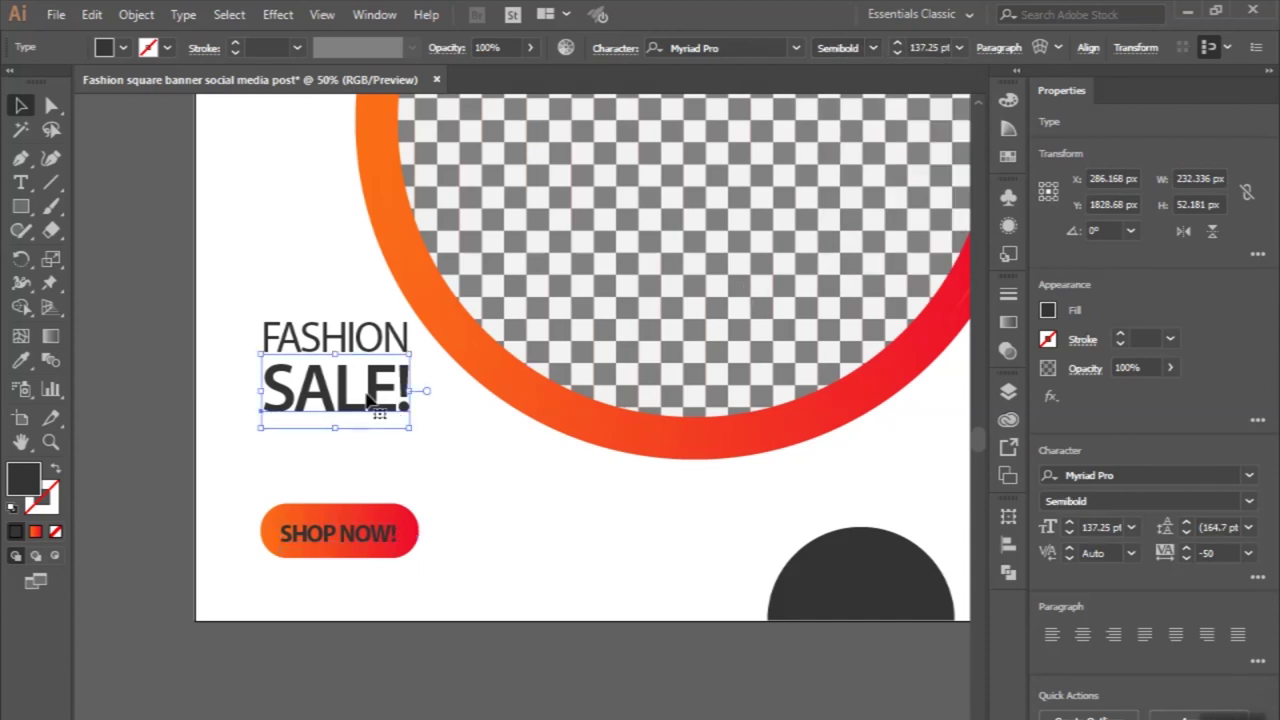
{"action": "left_click", "coordinate": [873, 48]}
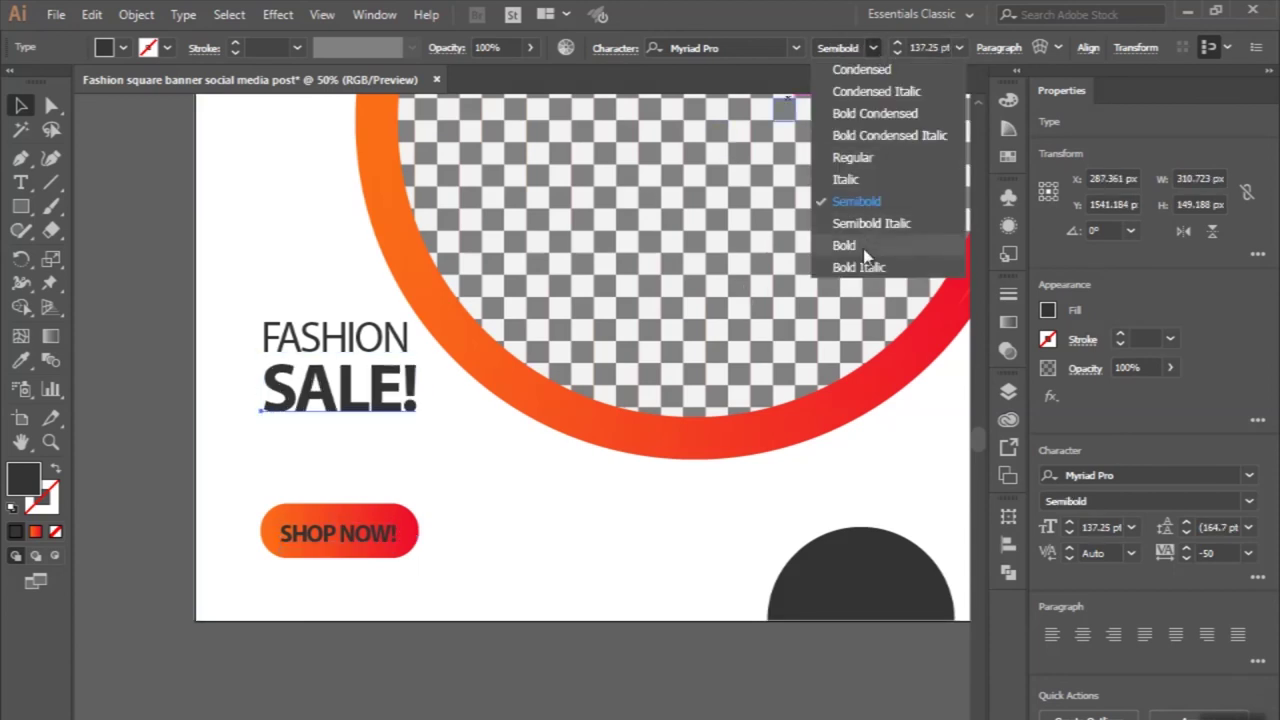
{"action": "left_click", "coordinate": [851, 242]}
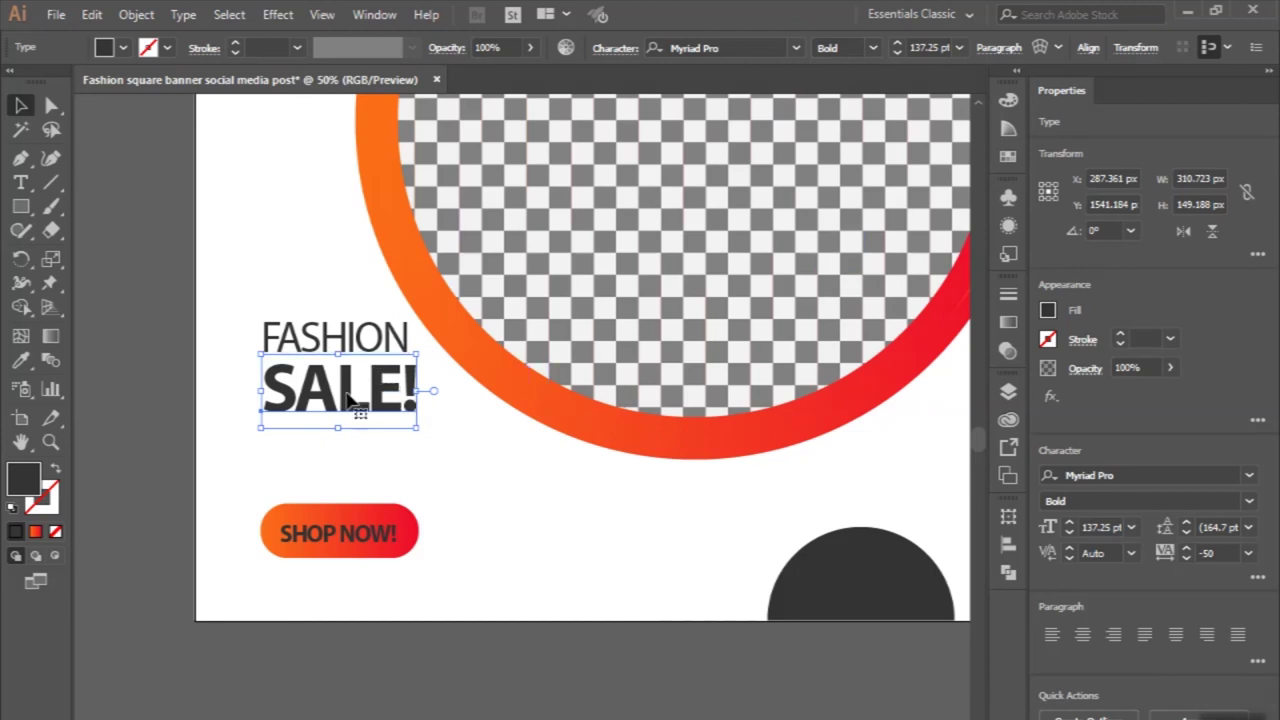
{"action": "left_click", "coordinate": [360, 350]}
- Widen FASHION to match SALE! and nudge both headings up-left
{"action": "scroll", "coordinate": [360, 355], "scroll_direction": "up", "scroll_amount": 1}
{"action": "scroll", "coordinate": [360, 355], "scroll_direction": "up", "scroll_amount": 1}
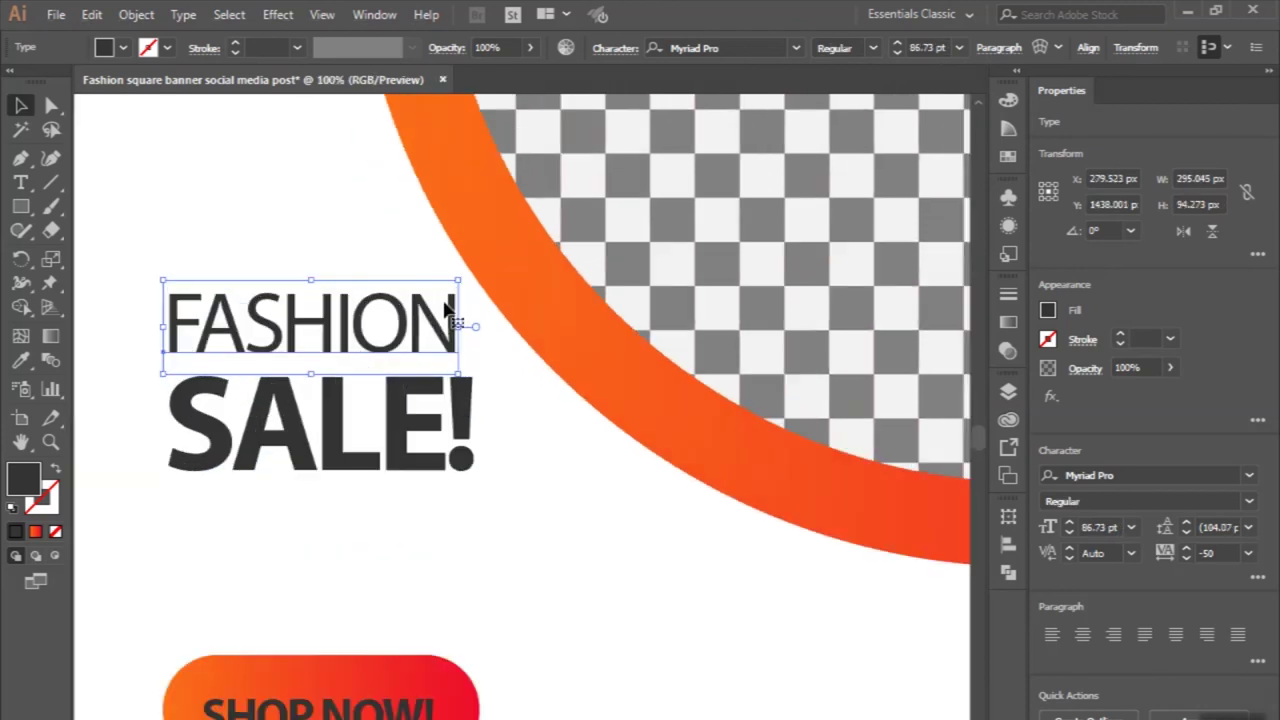
{"action": "left_click_drag", "start_coordinate": [458, 284], "coordinate": [480, 277]}
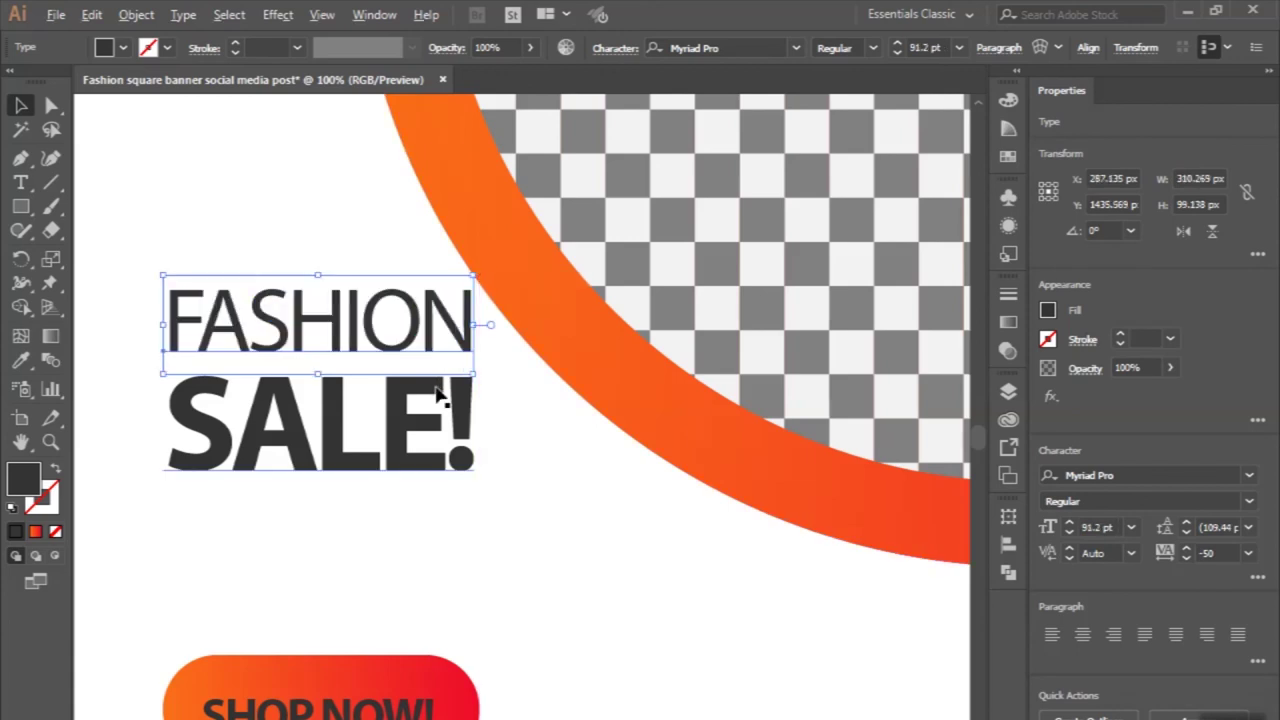
{"action": "left_click", "coordinate": [437, 393]}
{"action": "left_click_drag", "start_coordinate": [434, 426], "coordinate": [428, 421]}
{"action": "scroll", "coordinate": [428, 421], "scroll_direction": "down", "scroll_amount": 1}
{"action": "scroll", "coordinate": [428, 421], "scroll_direction": "down", "scroll_amount": 1}
{"action": "left_click", "coordinate": [383, 372], "text": "shift"}
{"action": "left_click_drag", "start_coordinate": [383, 372], "coordinate": [378, 372]}
- Shift the SHOP NOW! pill and label slightly left to X 276, Y 1812.5
{"action": "left_click", "coordinate": [349, 568]}
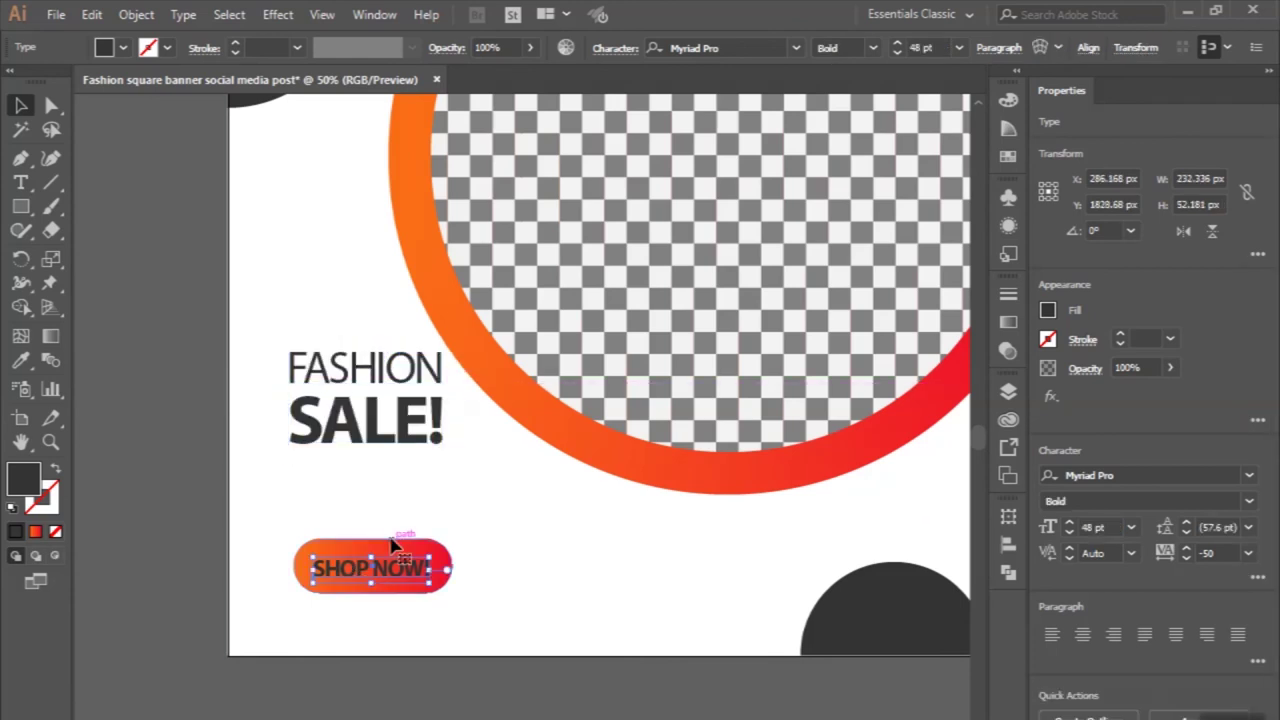
{"action": "left_click", "coordinate": [393, 545], "text": "shift"}
{"action": "left_click_drag", "start_coordinate": [395, 566], "coordinate": [368, 566]}
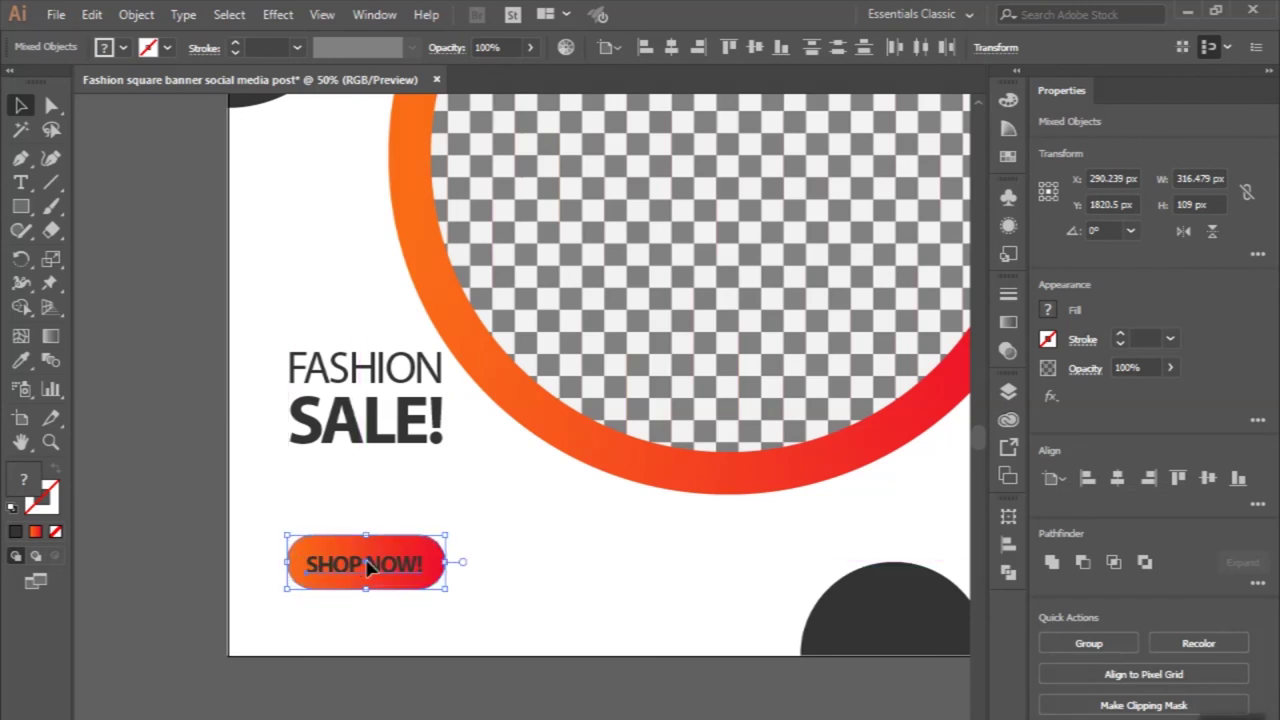
{"action": "left_click", "coordinate": [200, 508]}
{"action": "scroll", "coordinate": [240, 548], "scroll_direction": "down", "scroll_amount": 1}
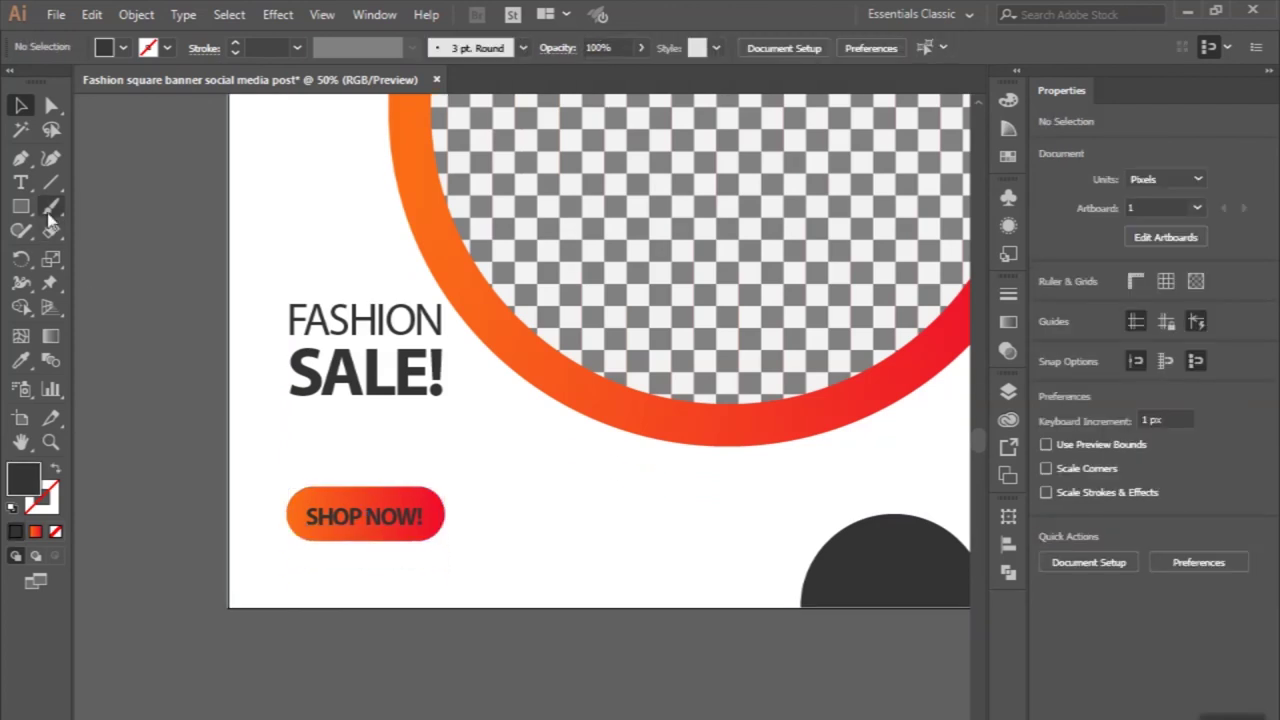
{"action": "left_click", "coordinate": [24, 183]}
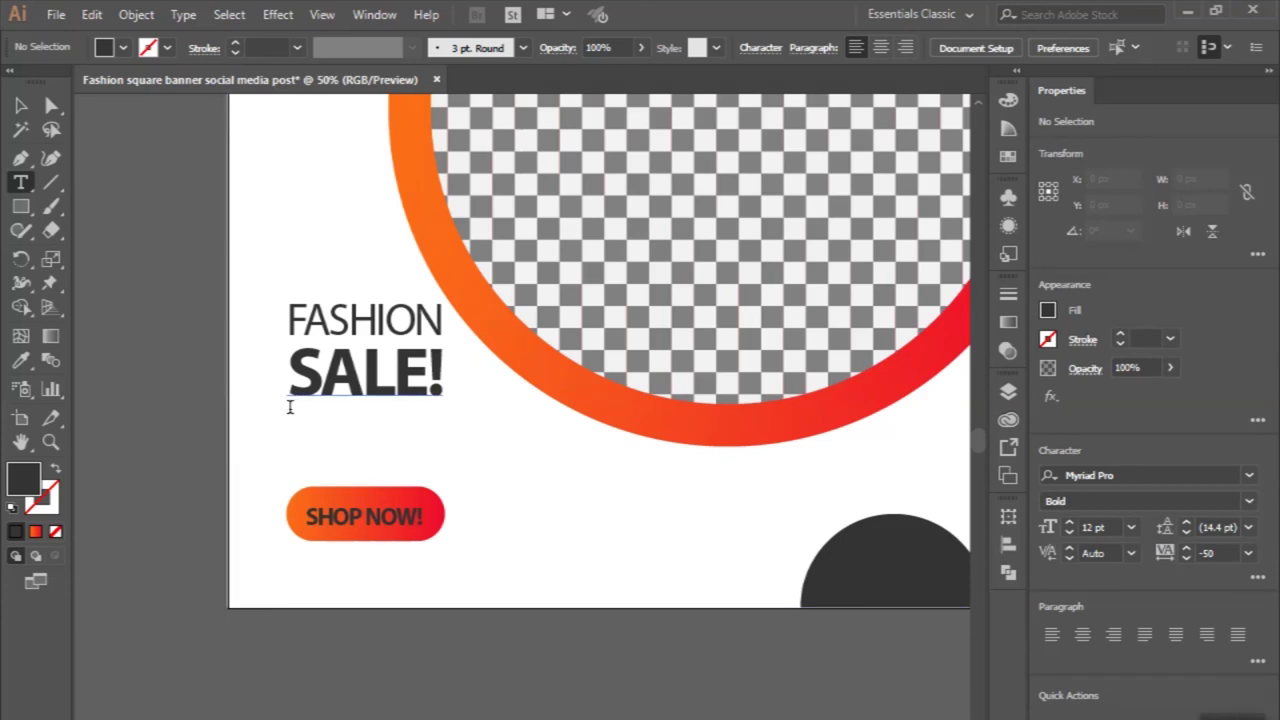
- Draw an area text box below SALE! filled with placeholder text
{"action": "left_click_drag", "start_coordinate": [289, 419], "coordinate": [577, 471]}
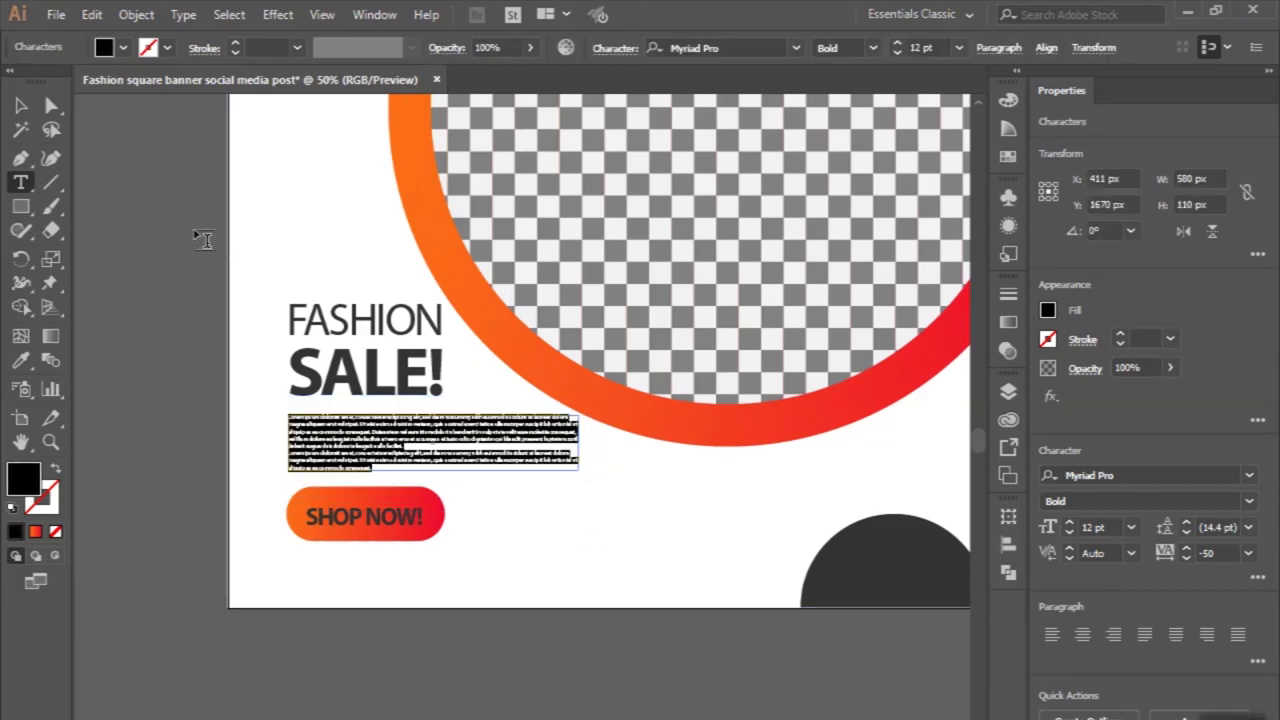
{"action": "left_click", "coordinate": [22, 106]}
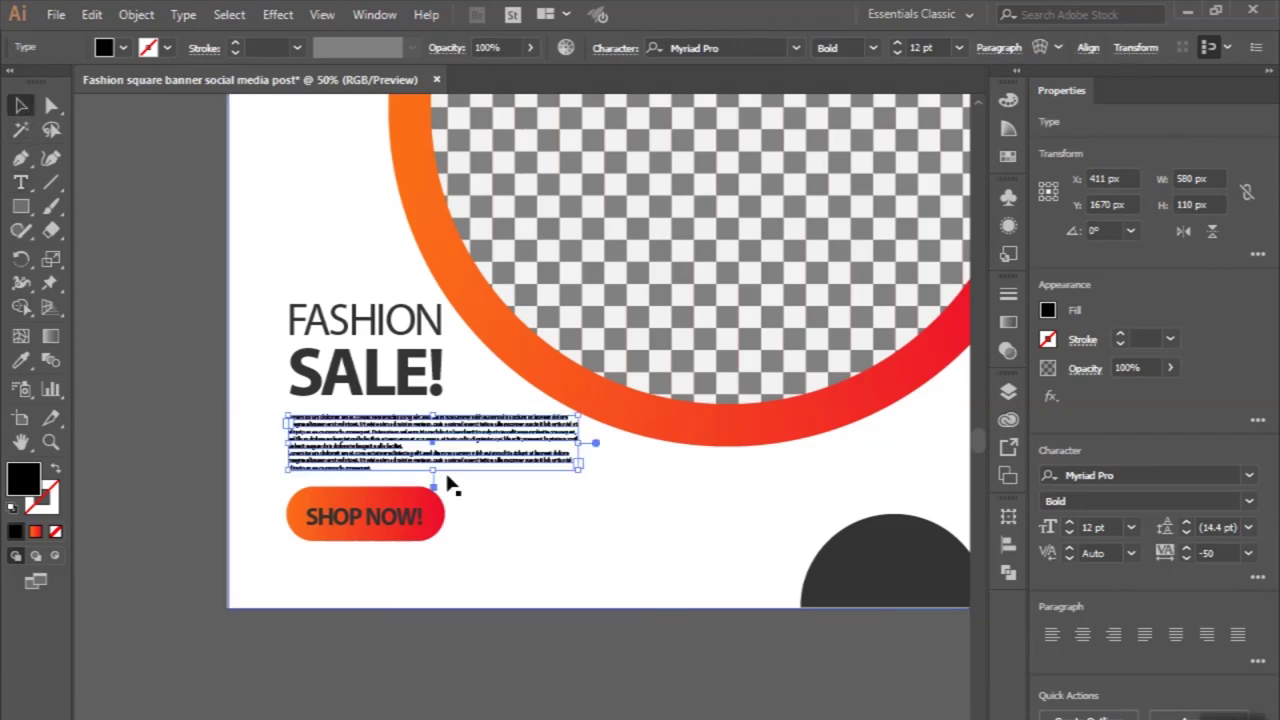
{"action": "scroll", "coordinate": [398, 450], "scroll_direction": "up", "scroll_amount": 2}
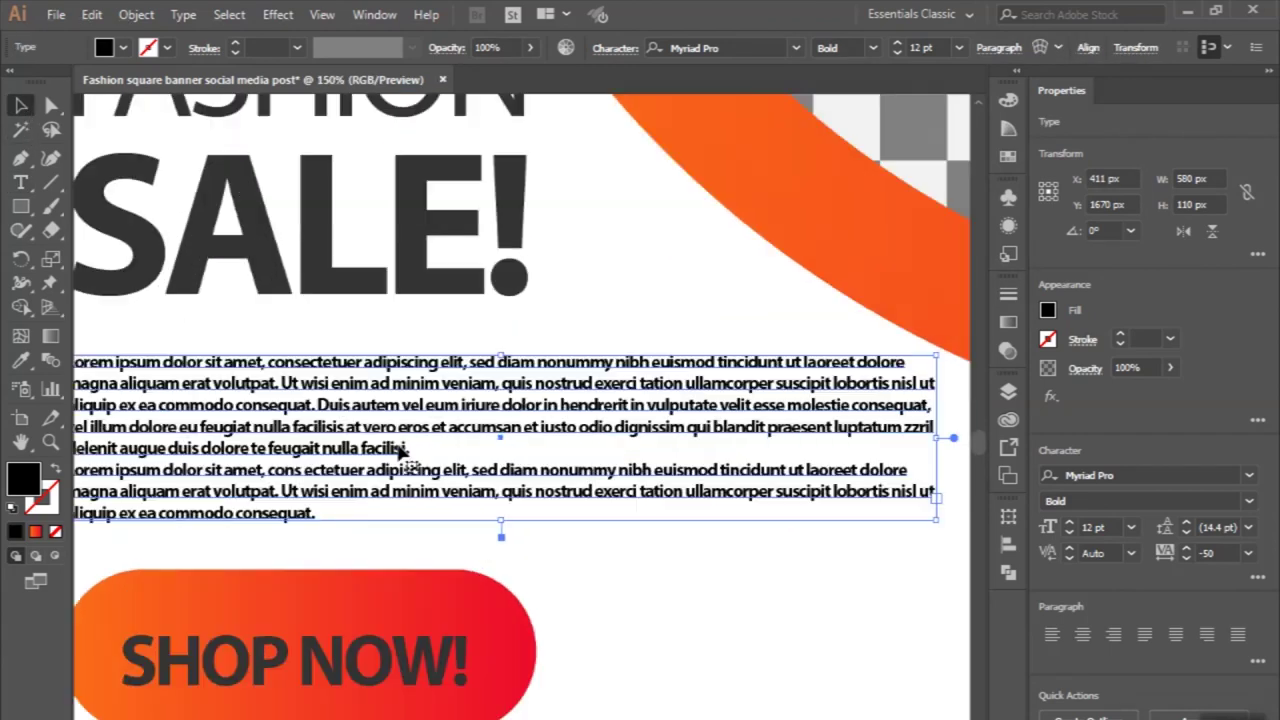
{"action": "scroll", "coordinate": [398, 450], "scroll_direction": "down", "scroll_amount": 1}
{"action": "scroll", "coordinate": [398, 450], "scroll_direction": "down", "scroll_amount": 1}
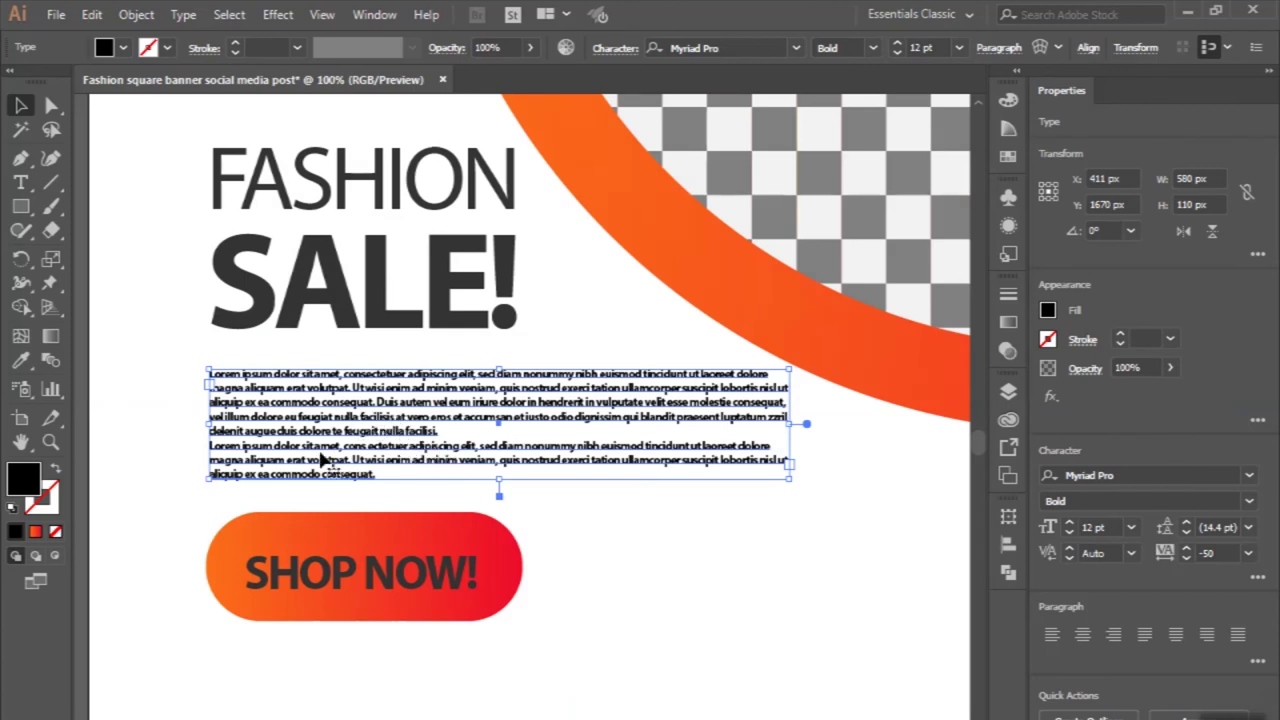
- Delete the second placeholder paragraph and start a new paragraph at 'Duis autem'
{"action": "key", "text": "t"}
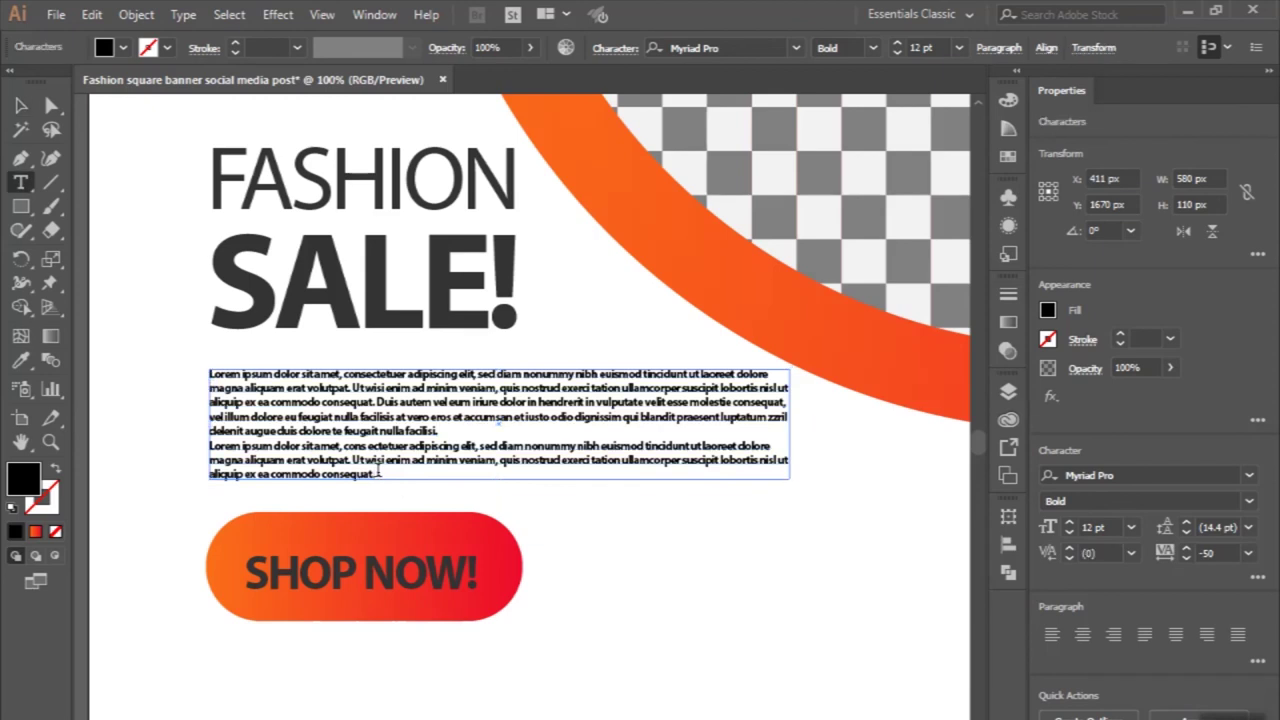
{"action": "left_click_drag", "start_coordinate": [377, 474], "coordinate": [160, 443]}
{"action": "key", "text": "BackSpace"}
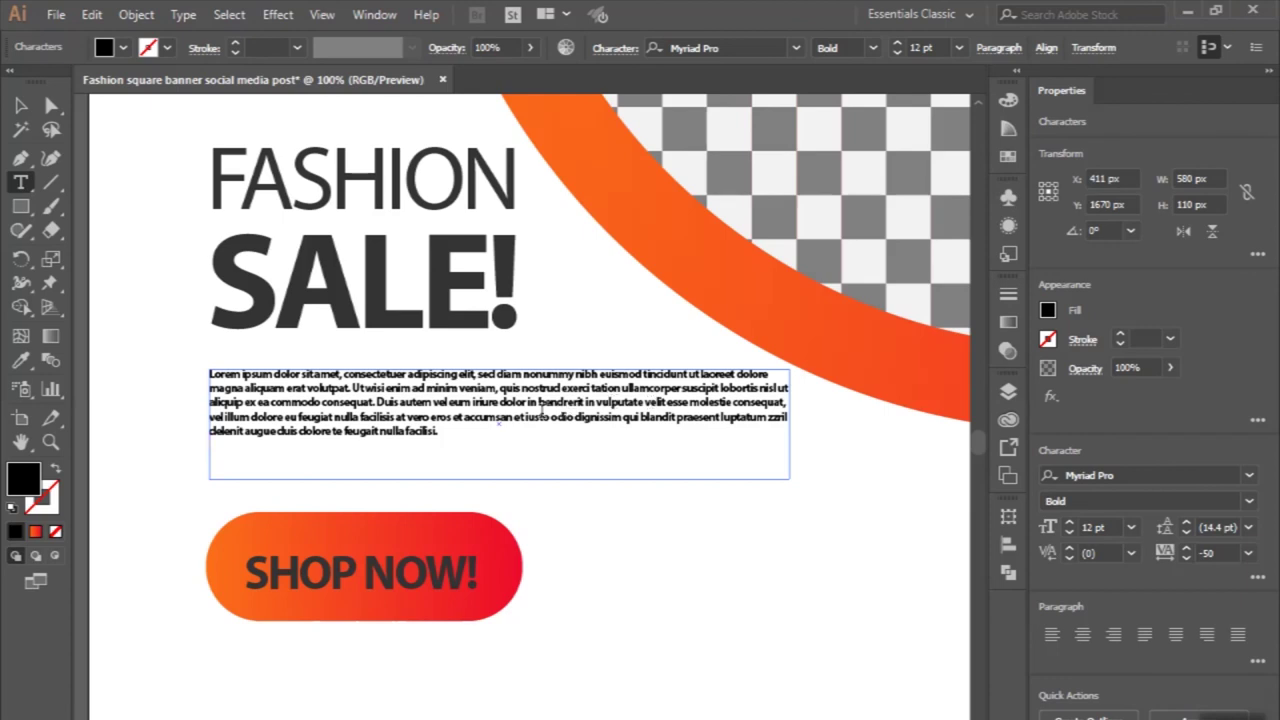
{"action": "left_click", "coordinate": [377, 401]}
{"action": "key", "text": "Return"}
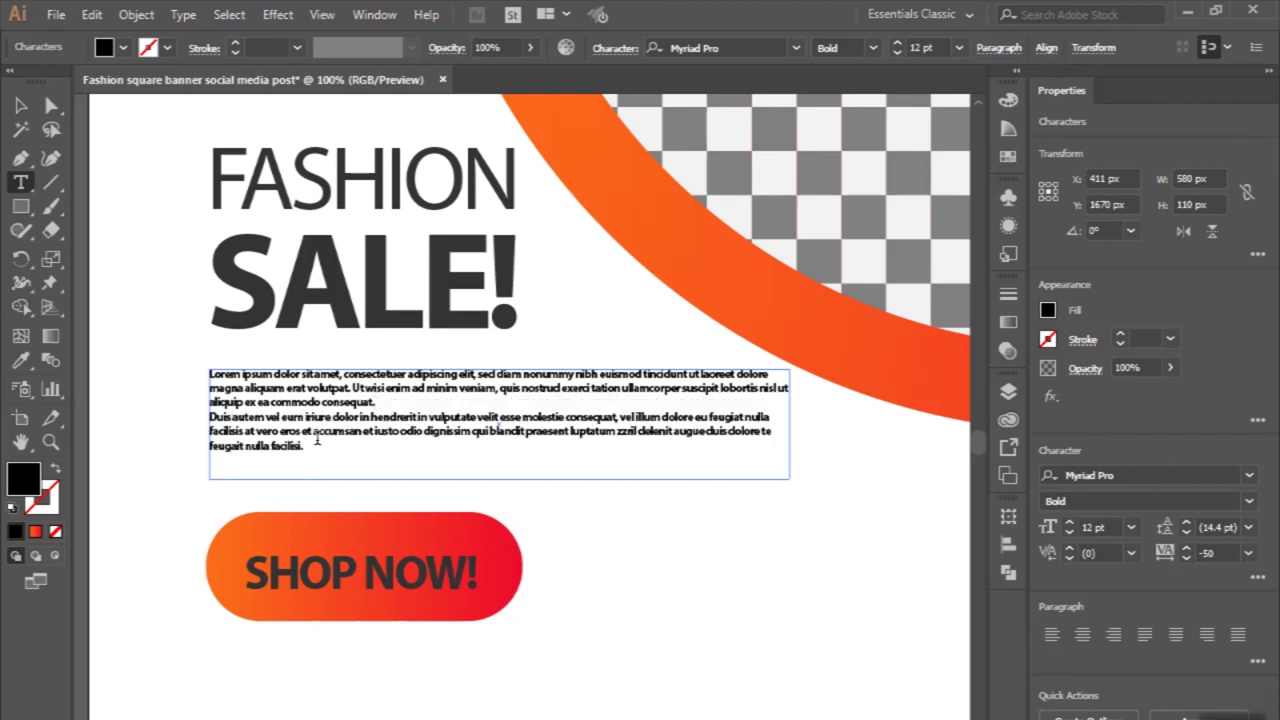
{"action": "left_click", "coordinate": [20, 105]}
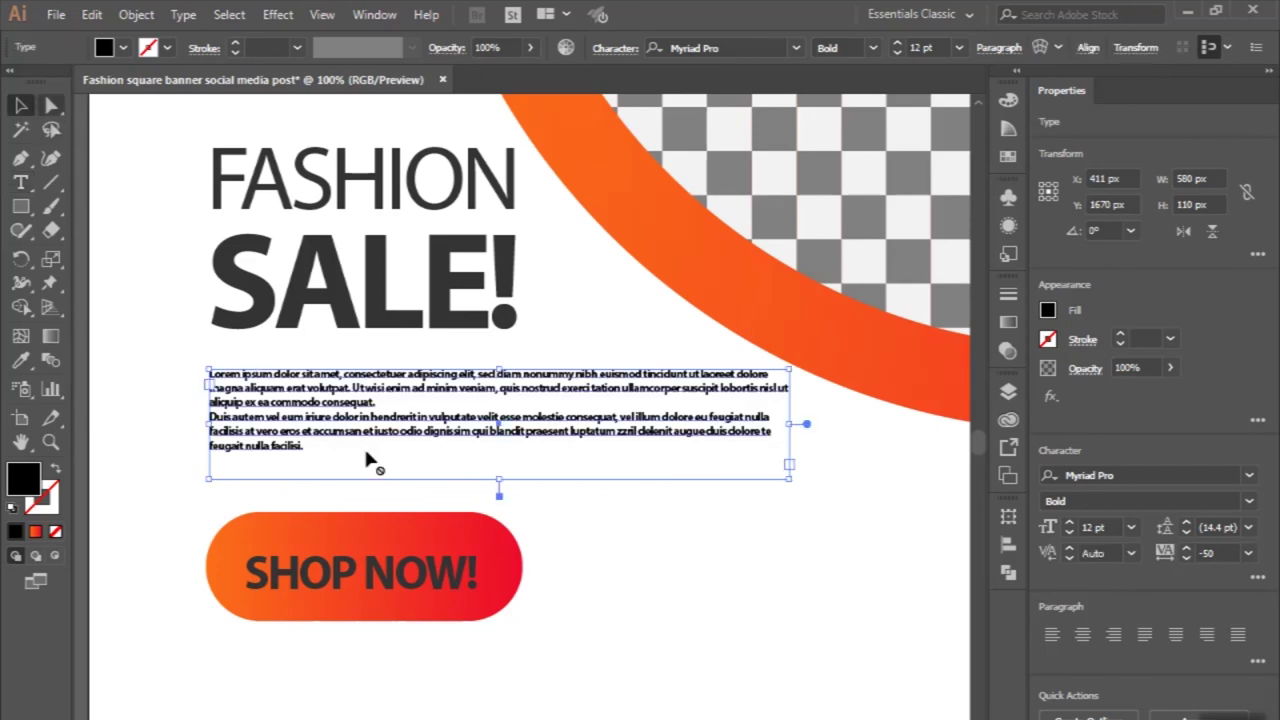
{"action": "key", "text": "ctrl+0"}
{"action": "left_click", "coordinate": [268, 397]}
{"action": "scroll", "coordinate": [268, 420], "scroll_direction": "up", "scroll_amount": 1}
{"action": "scroll", "coordinate": [268, 430], "scroll_direction": "down", "scroll_amount": 1}
{"action": "scroll", "coordinate": [270, 436], "scroll_direction": "down", "scroll_amount": 1}
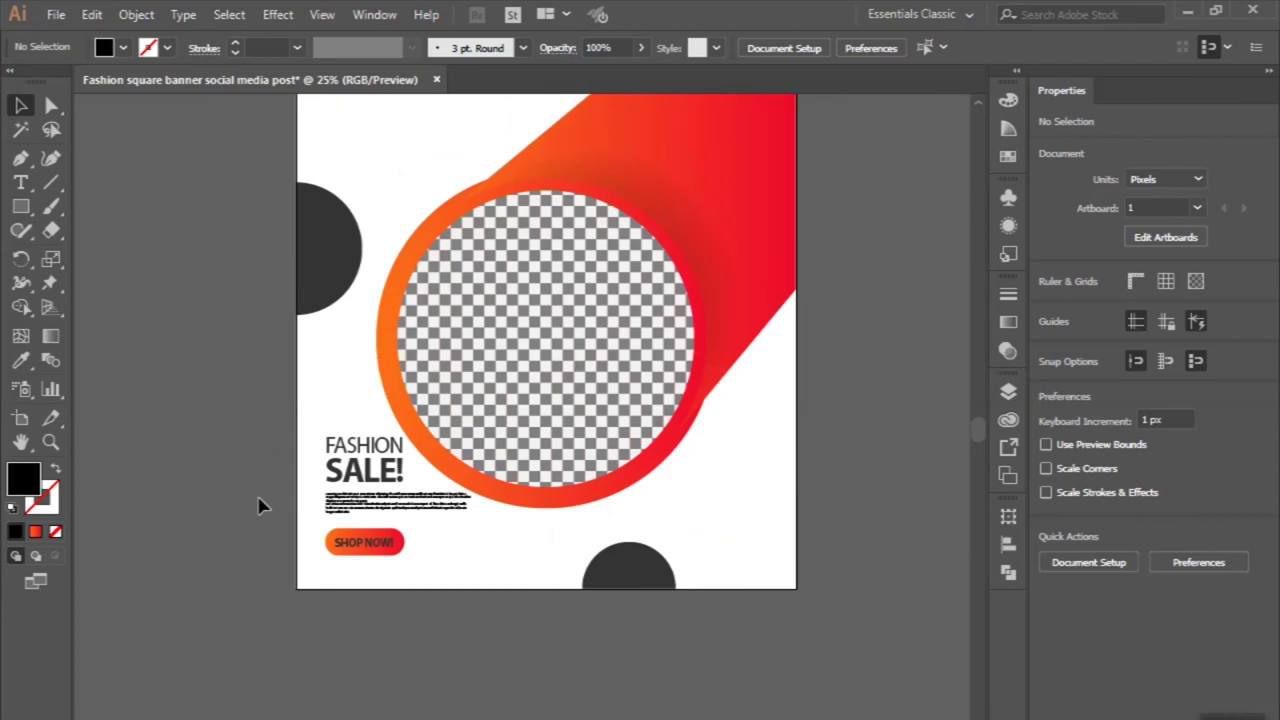
- Adjust the SHOP NOW! button's height and square off its rounded ends
{"action": "scroll", "coordinate": [371, 603], "scroll_direction": "up", "scroll_amount": 1}
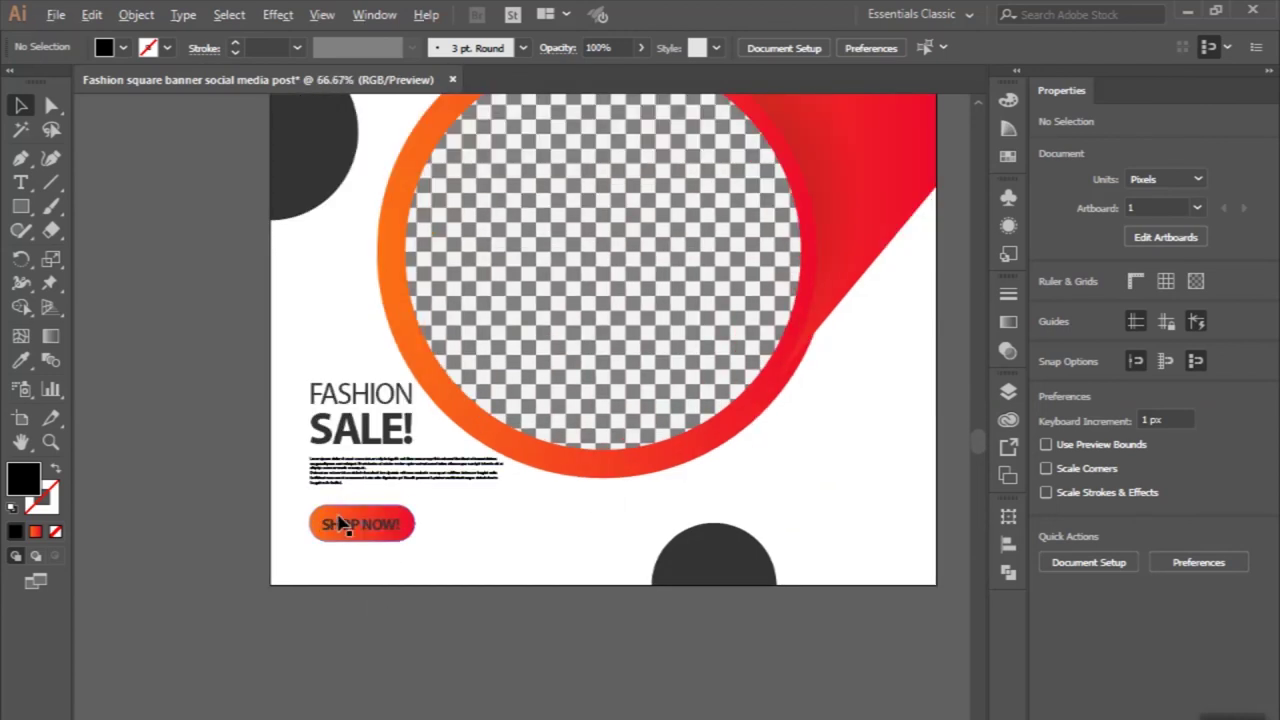
{"action": "scroll", "coordinate": [340, 525], "scroll_direction": "up", "scroll_amount": 4}
{"action": "left_click", "coordinate": [370, 510]}
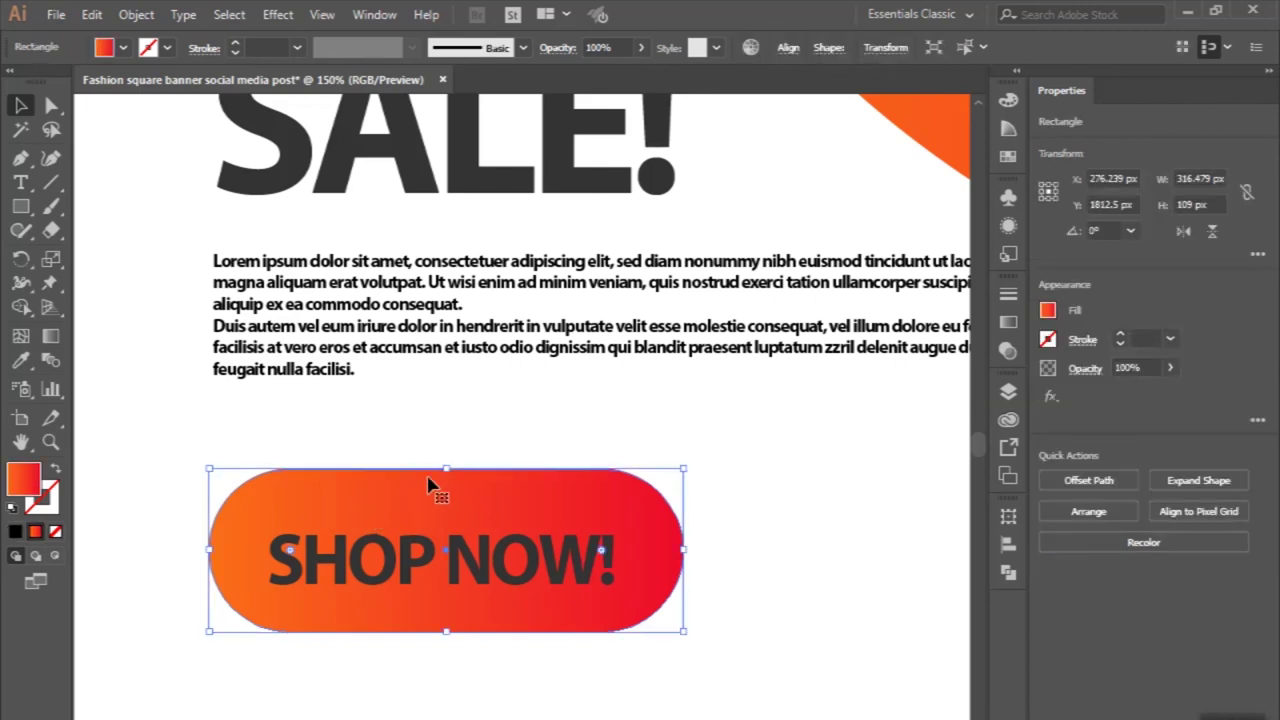
{"action": "mouse_move", "coordinate": [447, 468]}
{"action": "left_mouse_down"}
{"action": "mouse_move", "coordinate": [449, 510]}
{"action": "mouse_move", "coordinate": [446, 484]}
{"action": "left_mouse_up"}
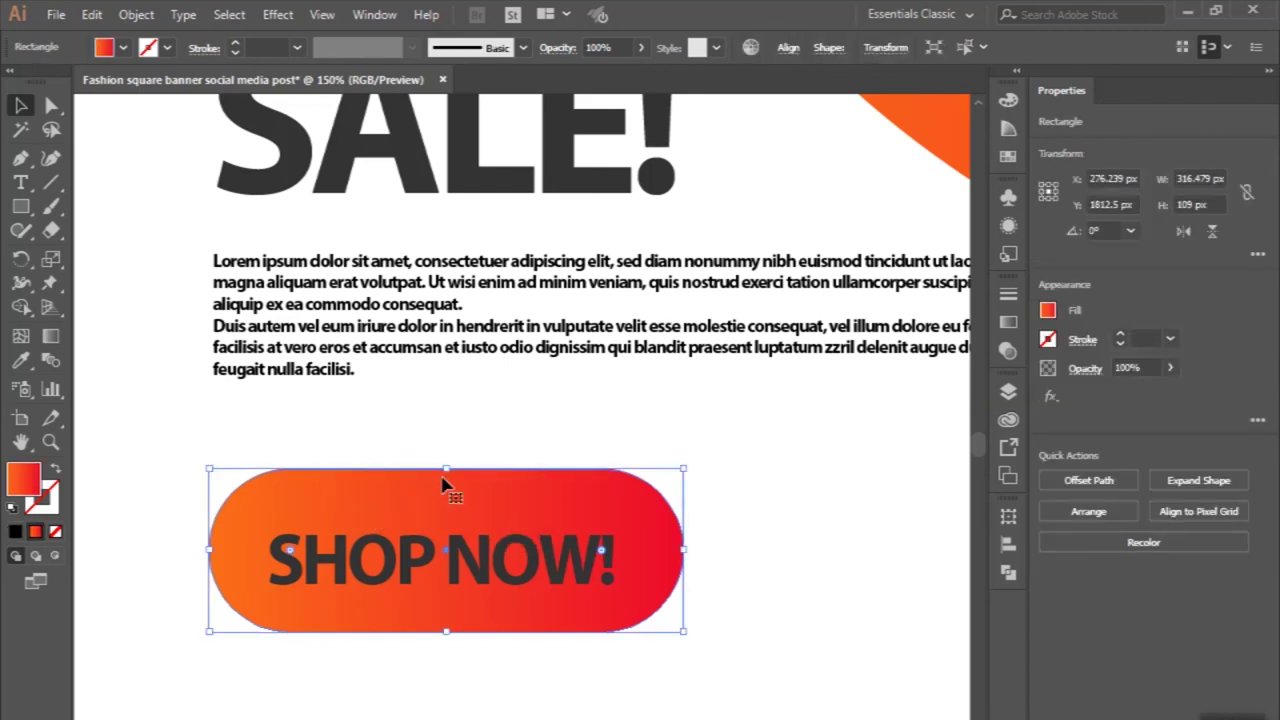
{"action": "left_click", "coordinate": [50, 106]}
{"action": "left_click", "coordinate": [260, 500]}
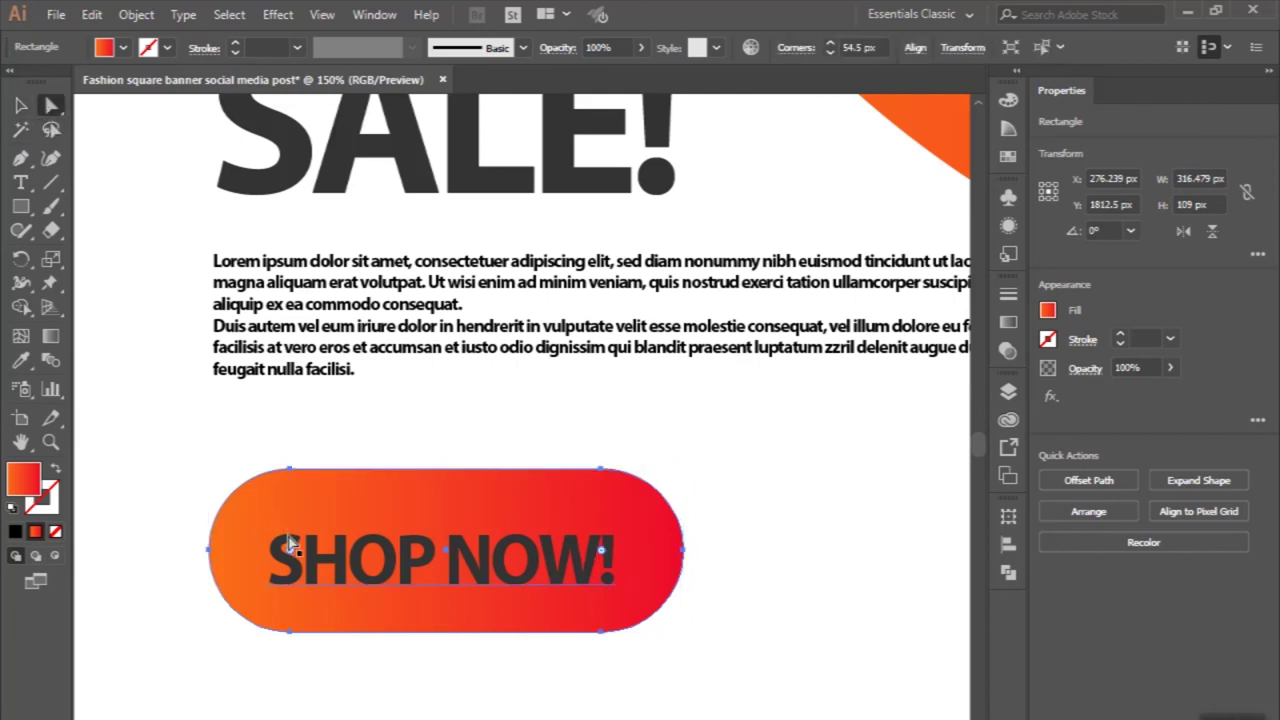
{"action": "left_click_drag", "start_coordinate": [289, 545], "coordinate": [203, 397]}
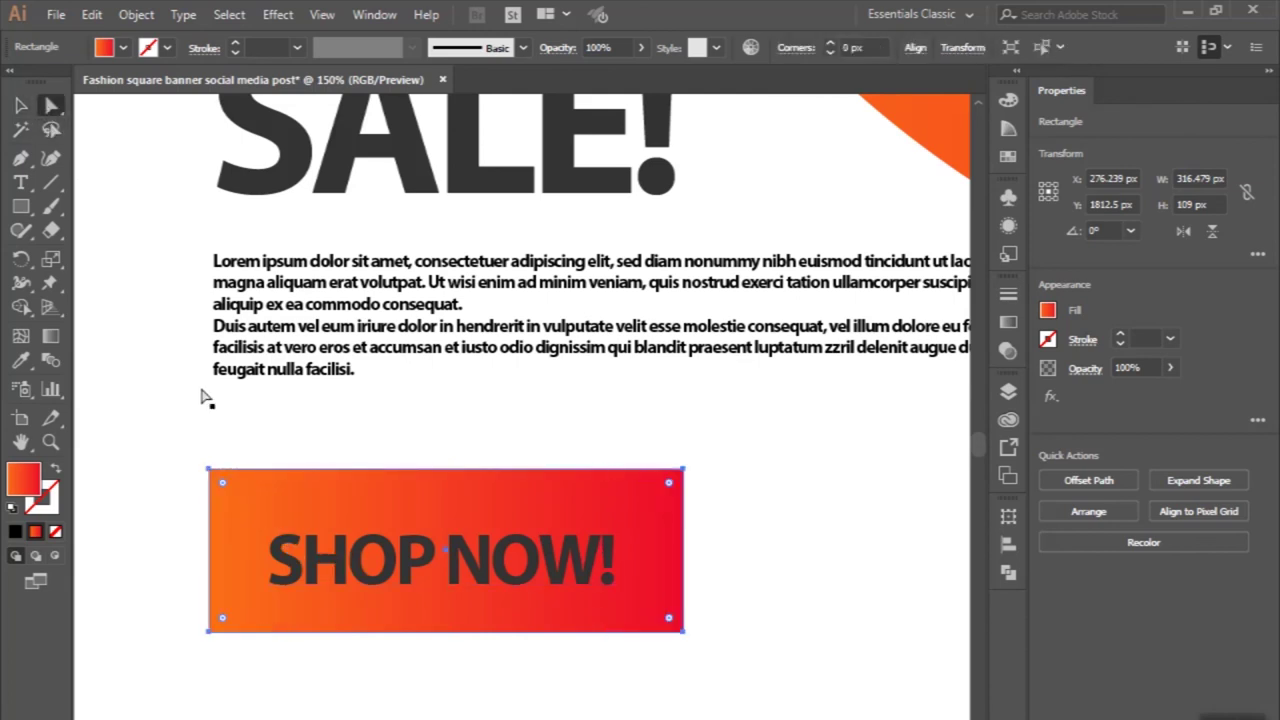
- Shorten the SHOP NOW! button to 96 px and round it back into a pill
{"action": "left_click", "coordinate": [20, 105]}
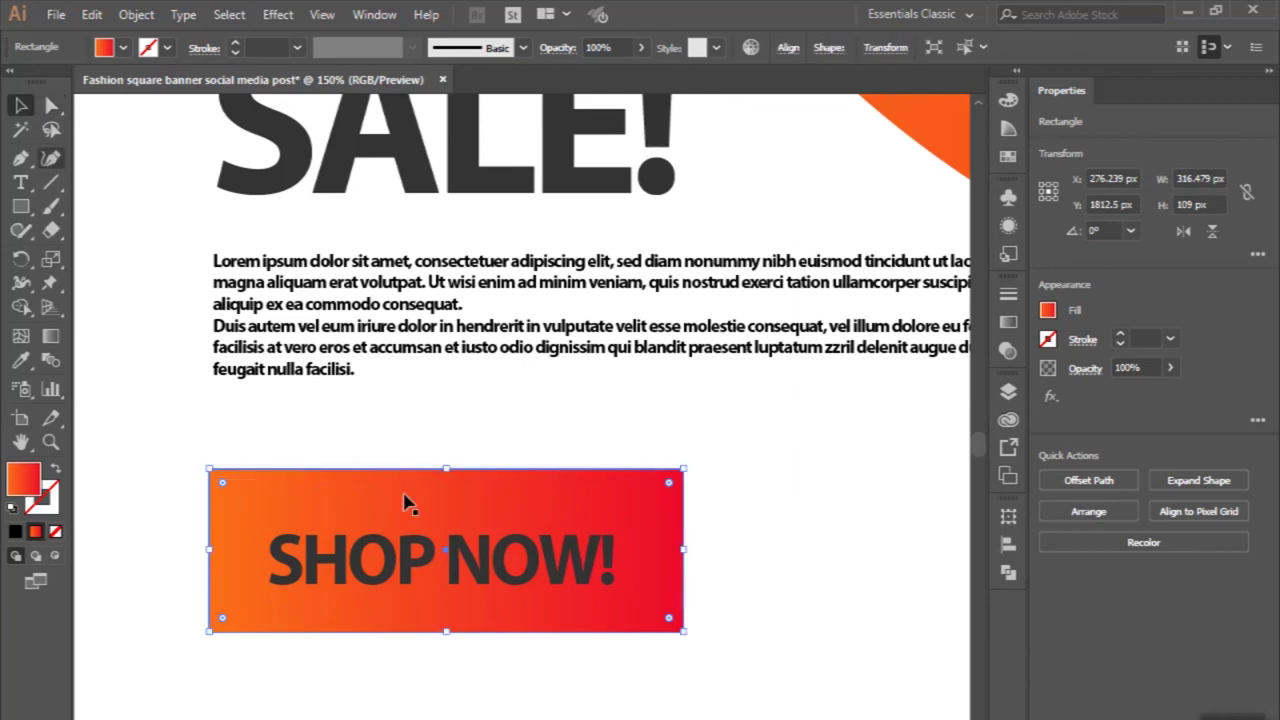
{"action": "left_click_drag", "start_coordinate": [445, 470], "coordinate": [445, 489]}
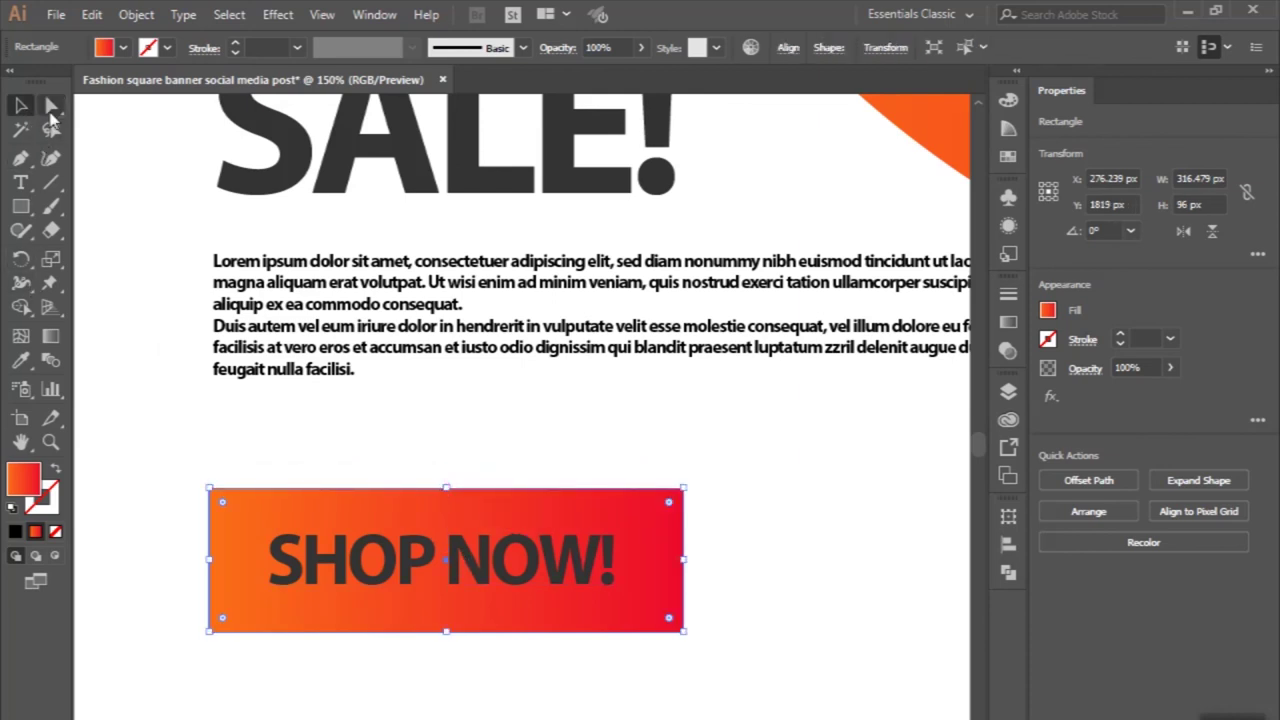
{"action": "left_click", "coordinate": [51, 106]}
{"action": "left_click_drag", "start_coordinate": [224, 504], "coordinate": [371, 634]}
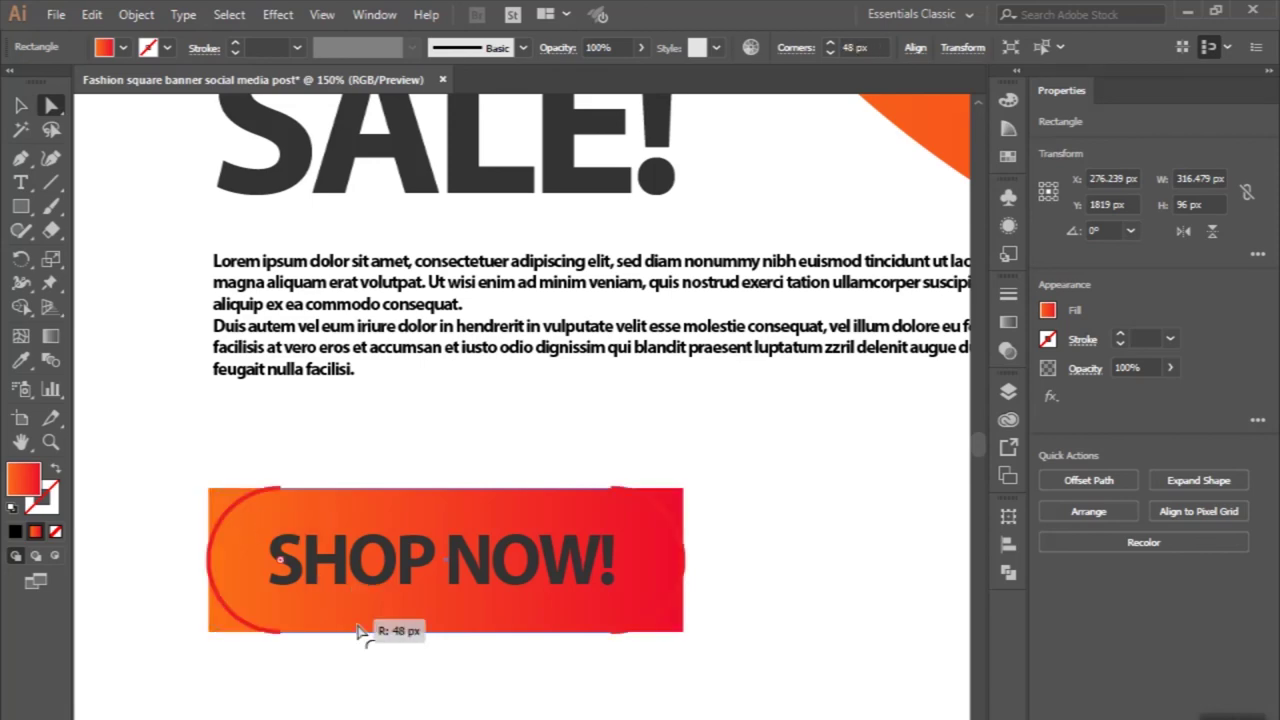
{"action": "left_click", "coordinate": [21, 106]}
{"action": "key", "text": "ctrl+minus"}
{"action": "key", "text": "ctrl+minus"}
{"action": "key", "text": "ctrl+minus"}
{"action": "key", "text": "ctrl+minus"}
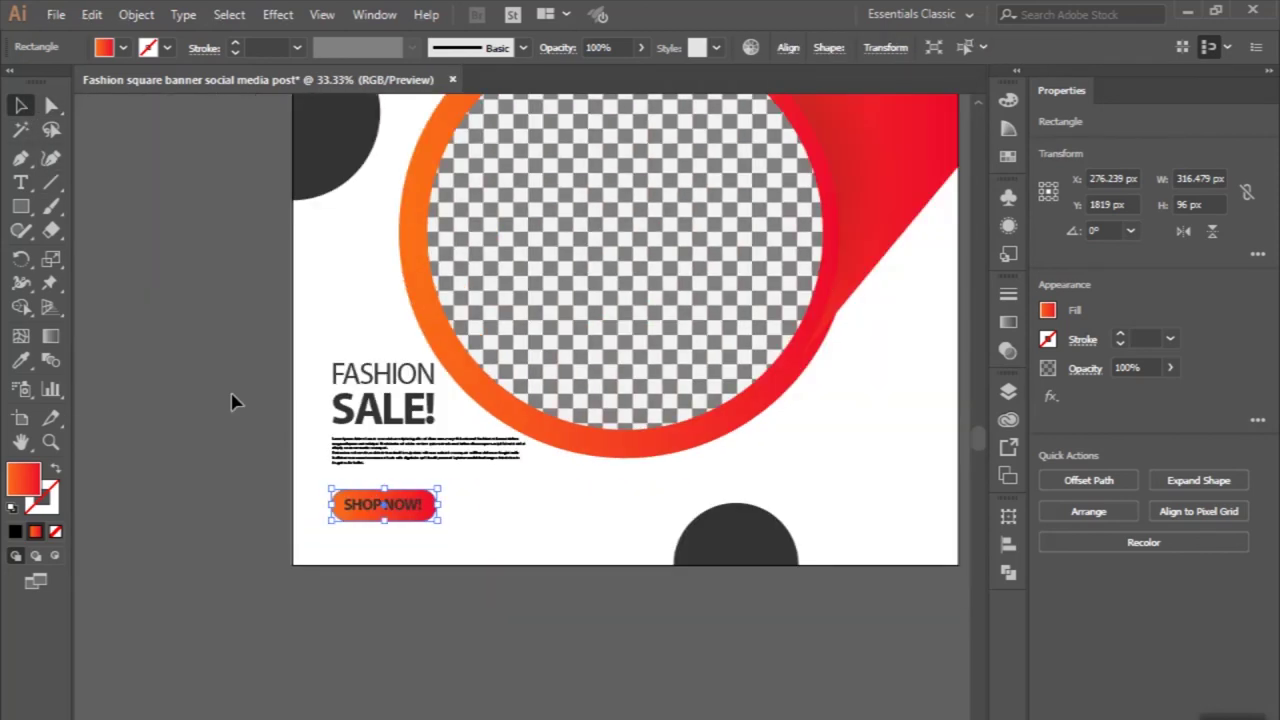
- Move the Lorem ipsum body text block about 21 px lower
{"action": "left_click", "coordinate": [240, 405]}
{"action": "scroll", "coordinate": [323, 448], "scroll_direction": "up", "scroll_amount": 2}
{"action": "left_click", "coordinate": [375, 457]}
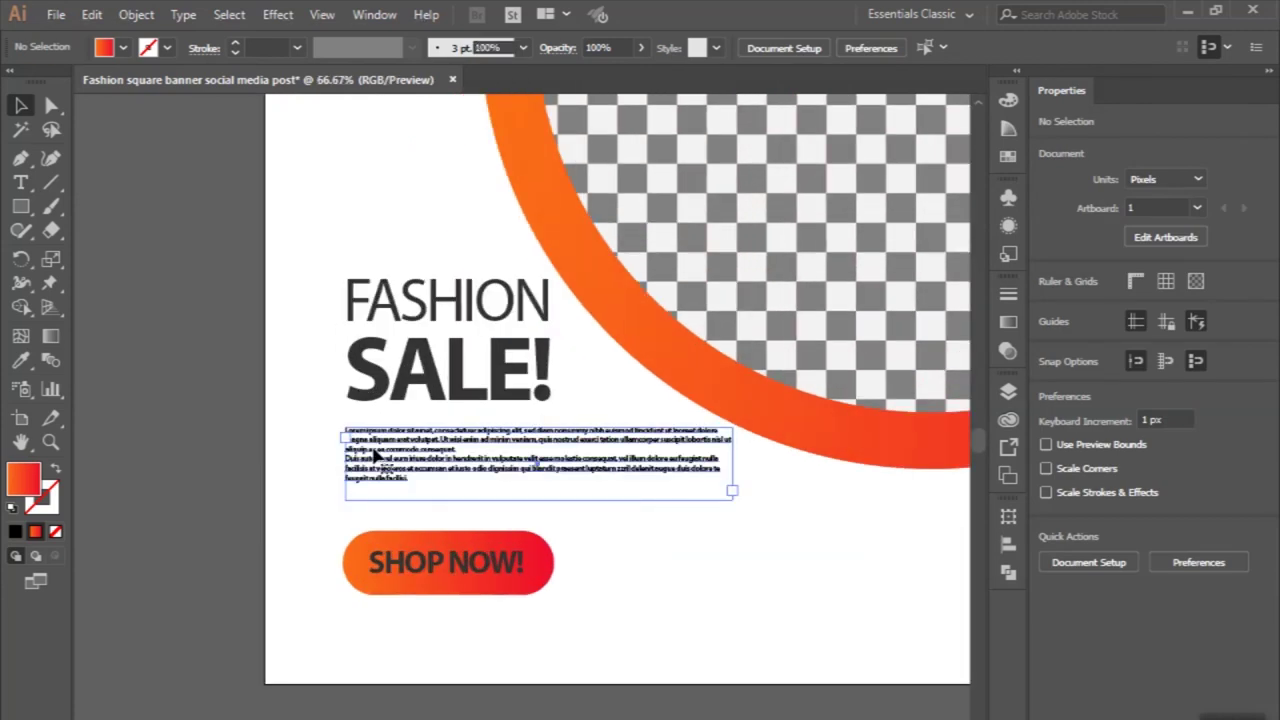
{"action": "scroll", "coordinate": [375, 457], "scroll_direction": "up", "scroll_amount": 1}
{"action": "left_click_drag", "start_coordinate": [376, 453], "coordinate": [376, 470]}
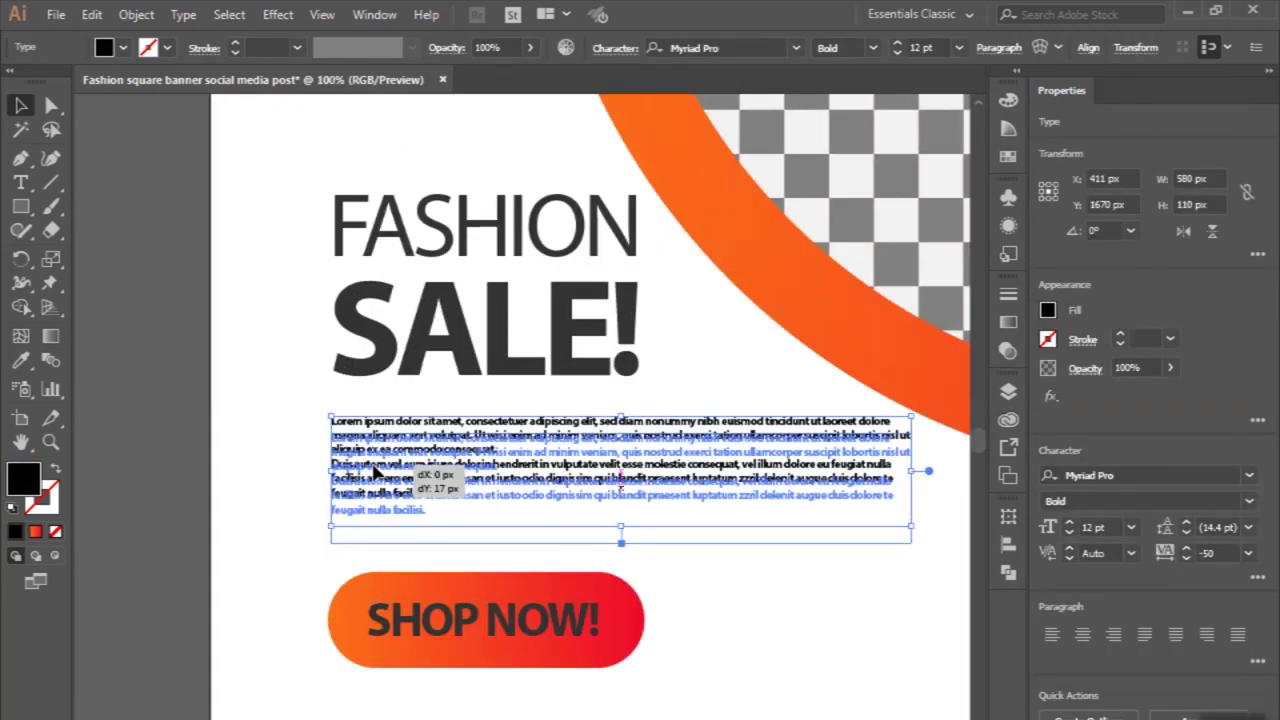
{"action": "left_click_drag", "start_coordinate": [376, 470], "coordinate": [378, 474]}
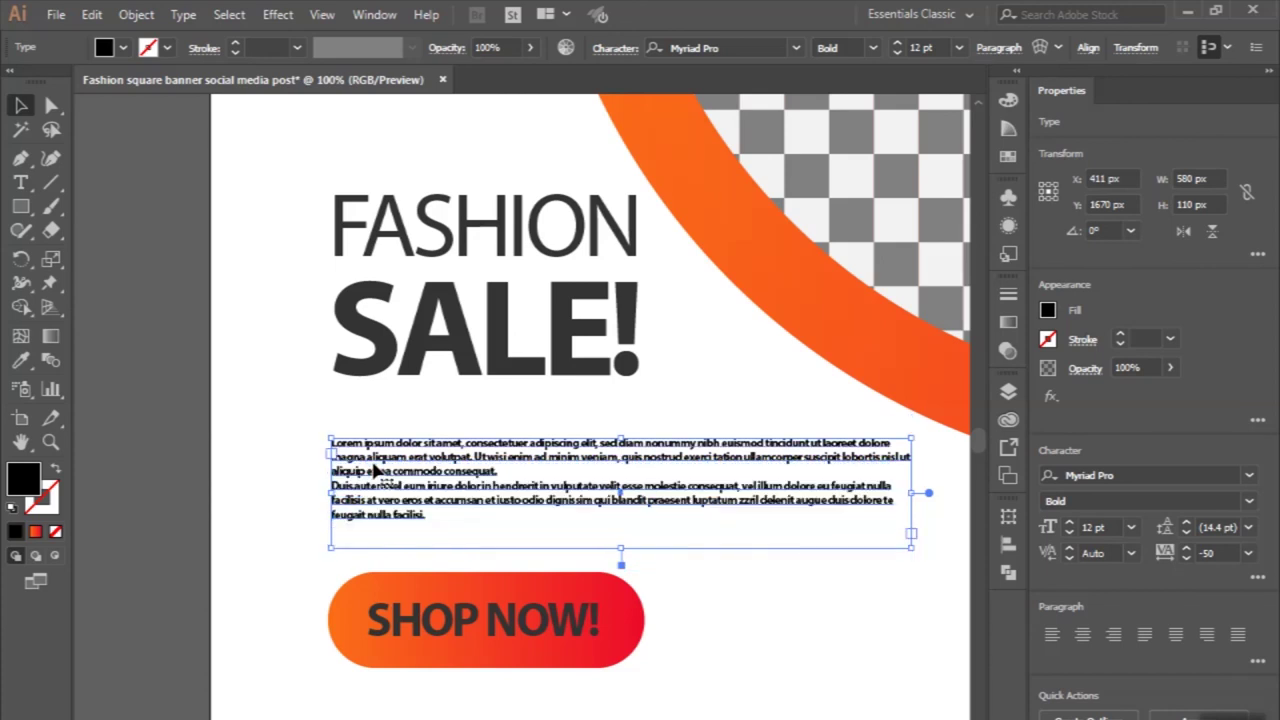
- Move the FASHION and SALE! lines down together, just above the body text
{"action": "left_click", "coordinate": [380, 265]}
{"action": "left_click", "coordinate": [380, 252], "text": "shift"}
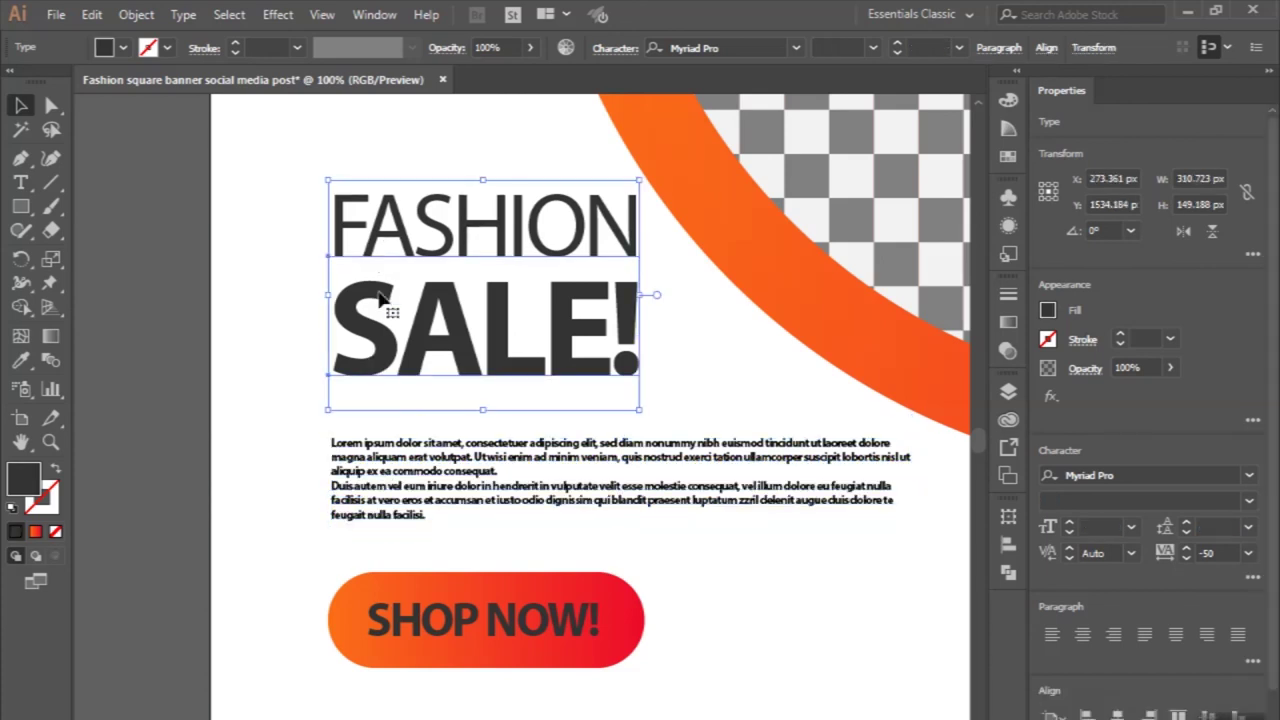
{"action": "left_click_drag", "start_coordinate": [380, 327], "coordinate": [380, 362]}
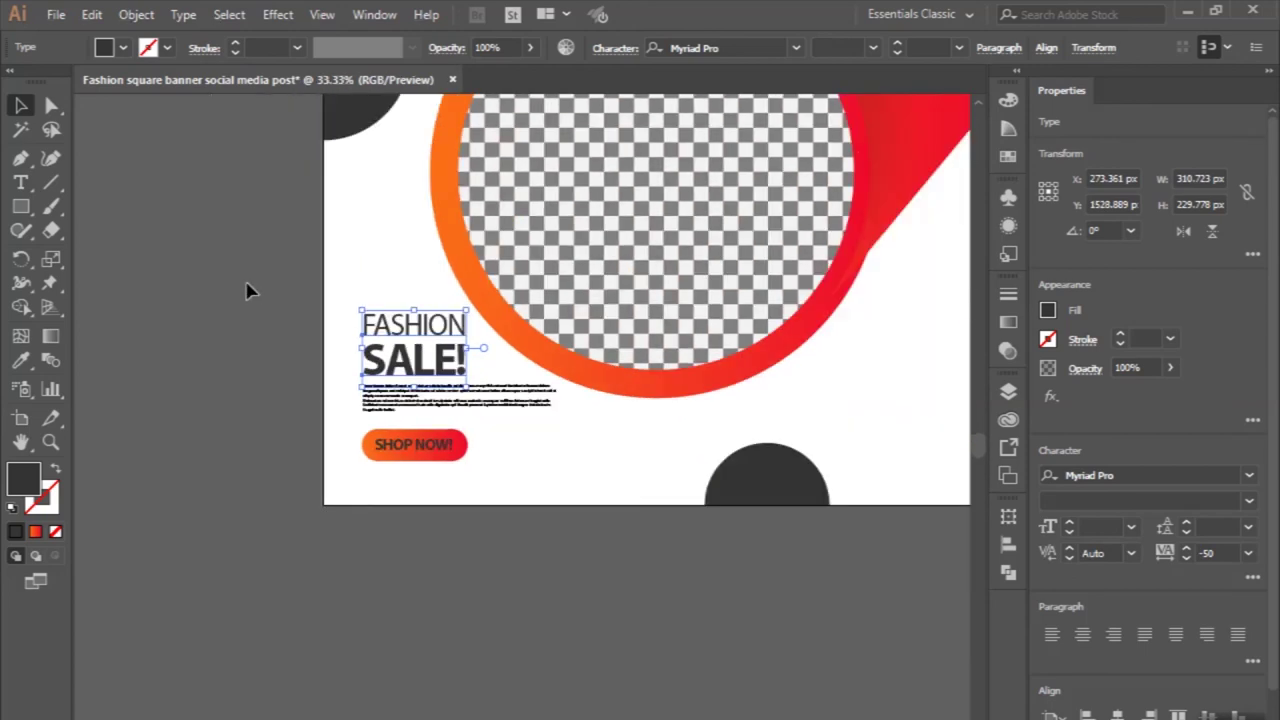
{"action": "scroll", "coordinate": [320, 340], "scroll_direction": "right", "scroll_amount": 1}
{"action": "scroll", "coordinate": [335, 355], "scroll_direction": "right", "scroll_amount": 1}
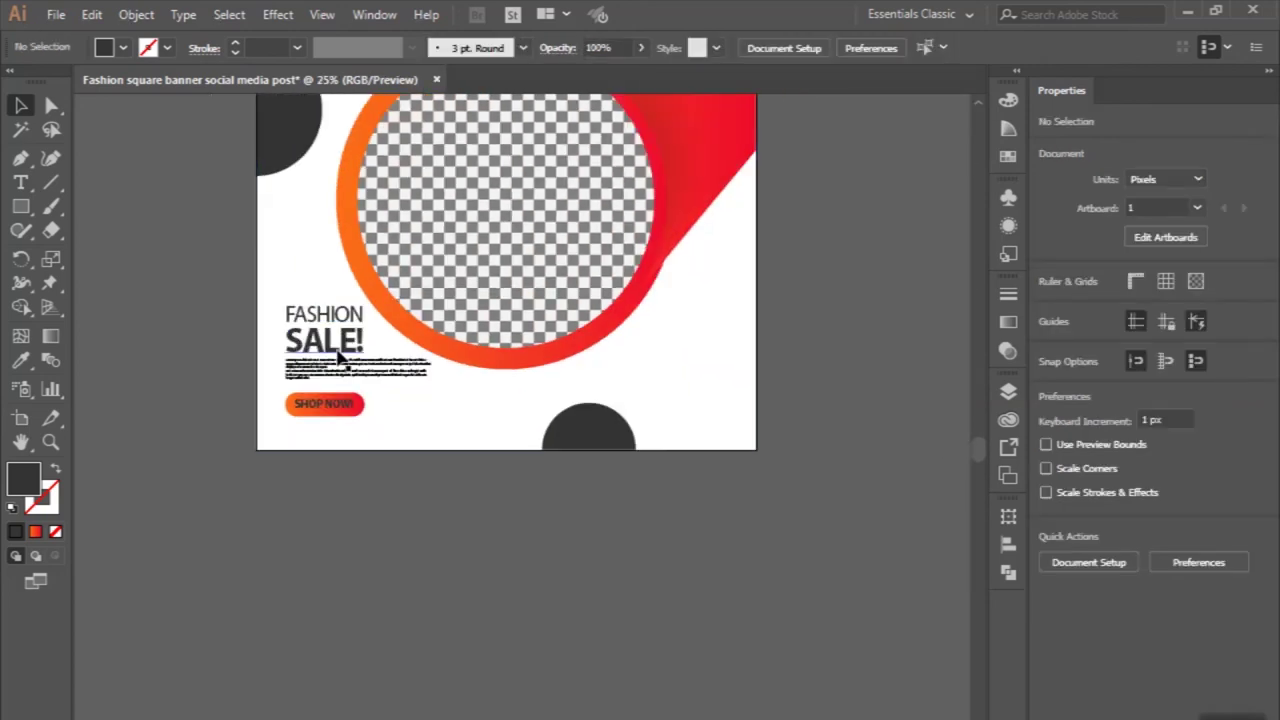
- Duplicate SALE! onto the right side of the artboard and retype it as 50%
{"action": "left_click_drag", "start_coordinate": [338, 358], "coordinate": [680, 343]}
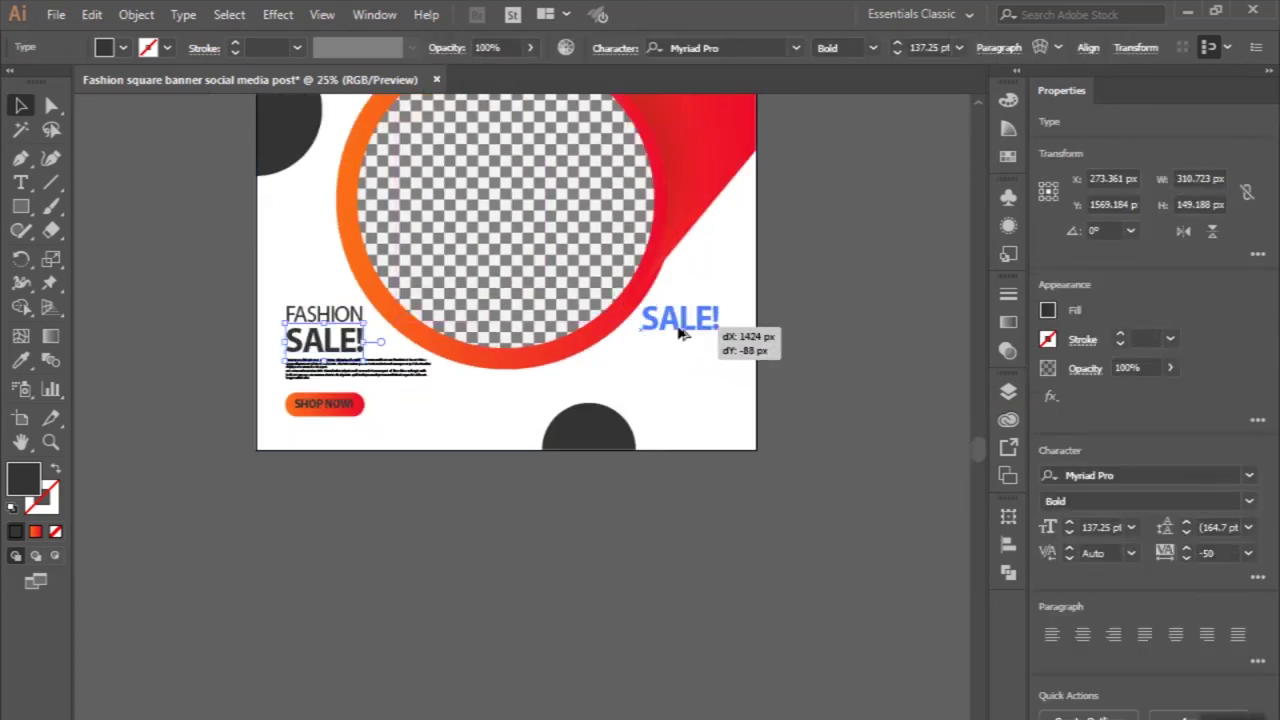
{"action": "key", "text": "t"}
{"action": "triple_click", "coordinate": [678, 335]}
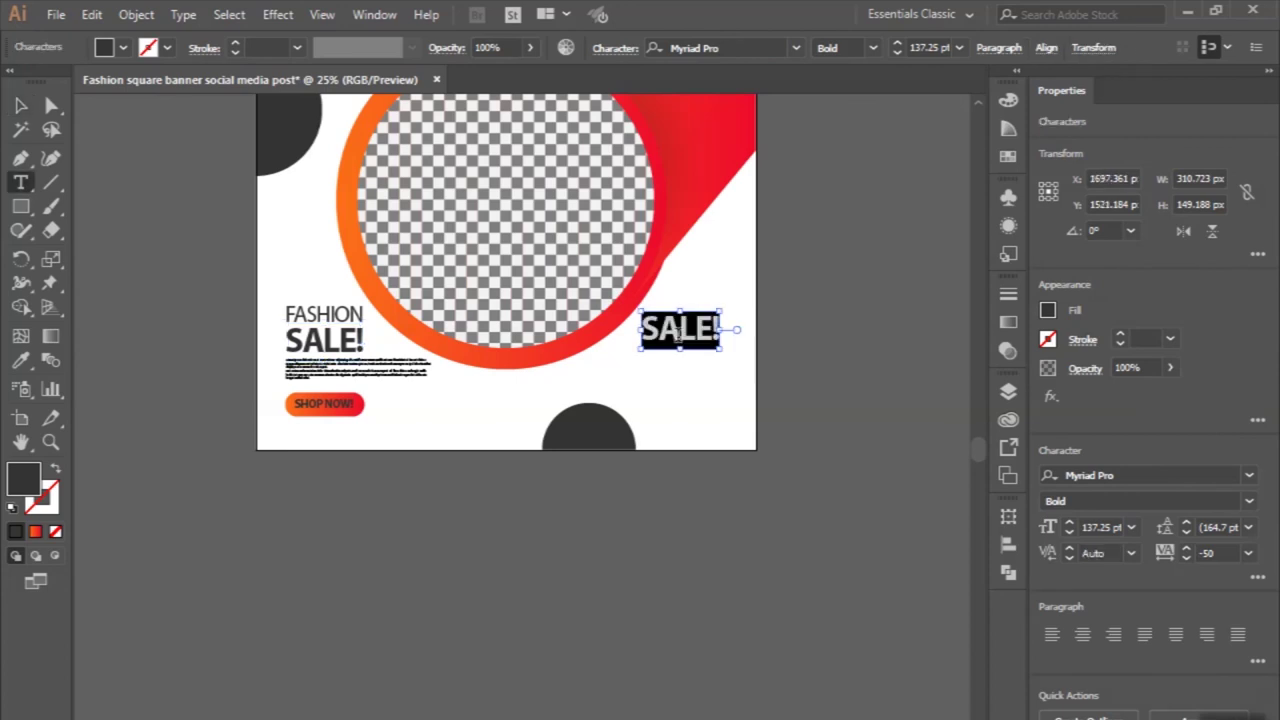
{"action": "type", "text": "50"}
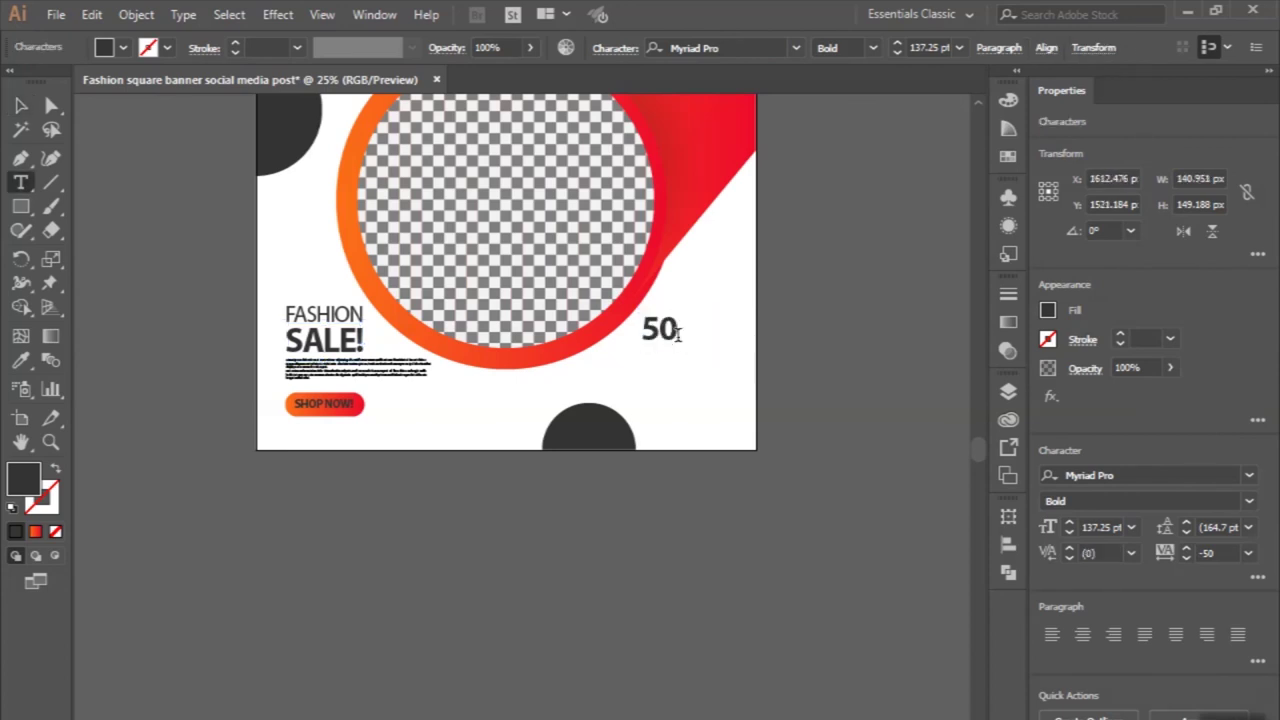
{"action": "type", "text": "%"}
{"action": "left_click", "coordinate": [20, 105]}
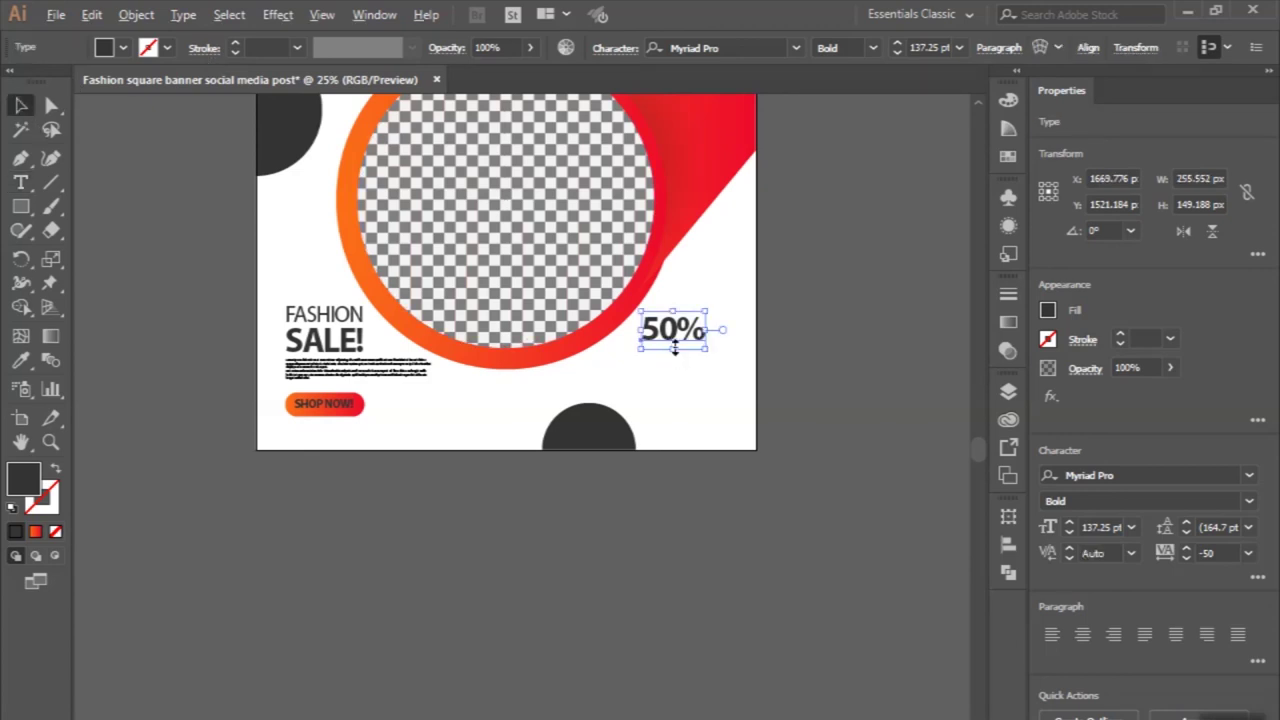
{"action": "scroll", "coordinate": [675, 347], "scroll_direction": "up", "scroll_amount": 1}
- Copy 50% below itself, retype it as OFF, and nudge both lines up and right
{"action": "left_click_drag", "start_coordinate": [701, 328], "coordinate": [703, 373]}
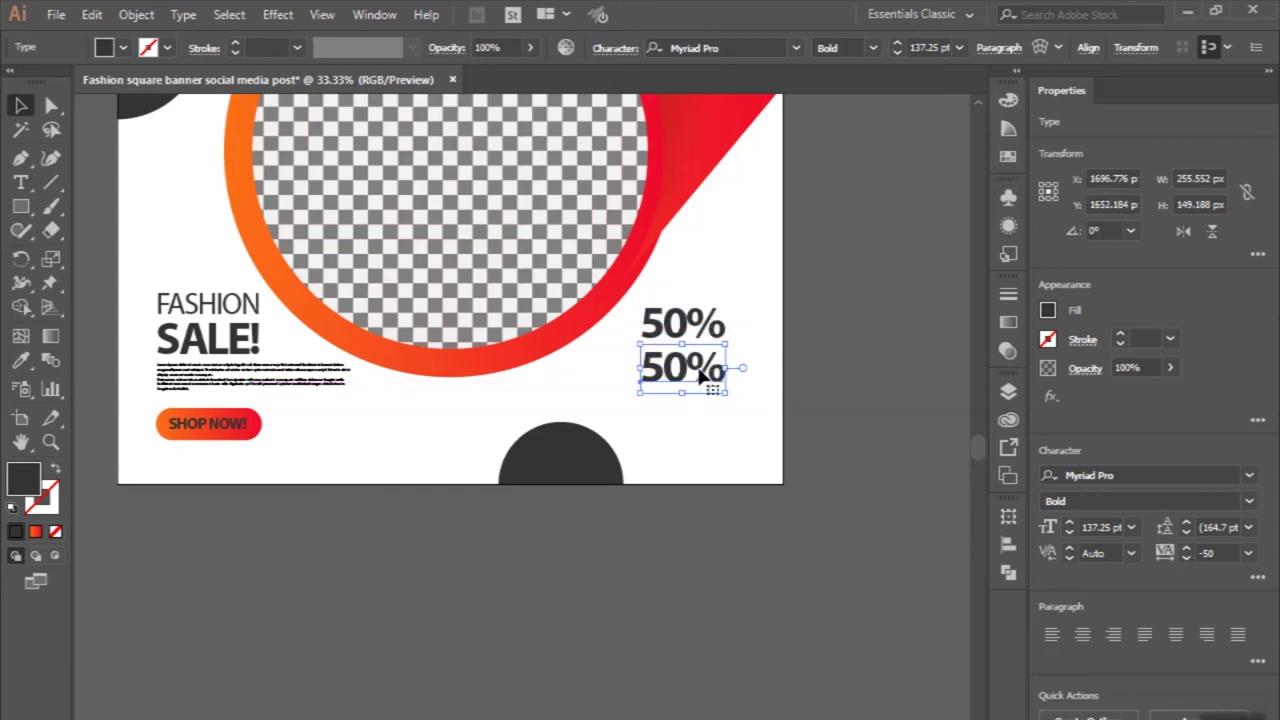
{"action": "double_click", "coordinate": [697, 368]}
{"action": "type", "text": "OFF"}
{"action": "left_click", "coordinate": [27, 114]}
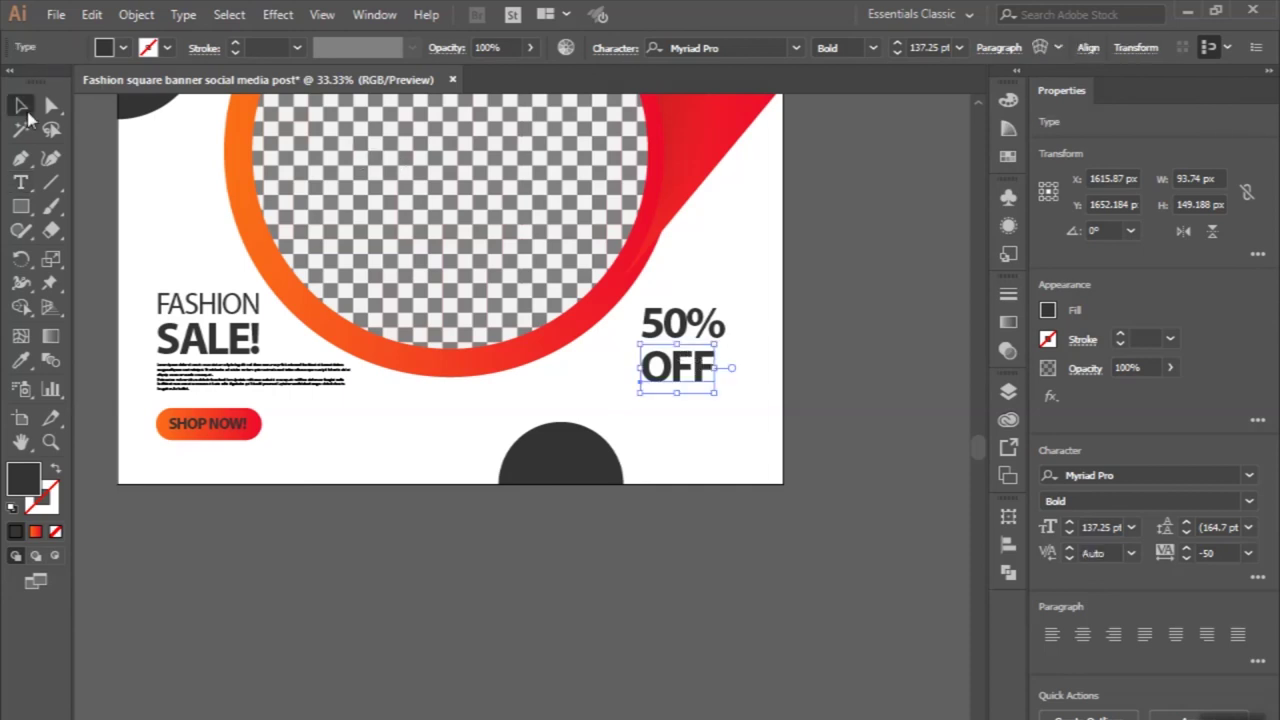
{"action": "left_click", "coordinate": [700, 336], "text": "shift"}
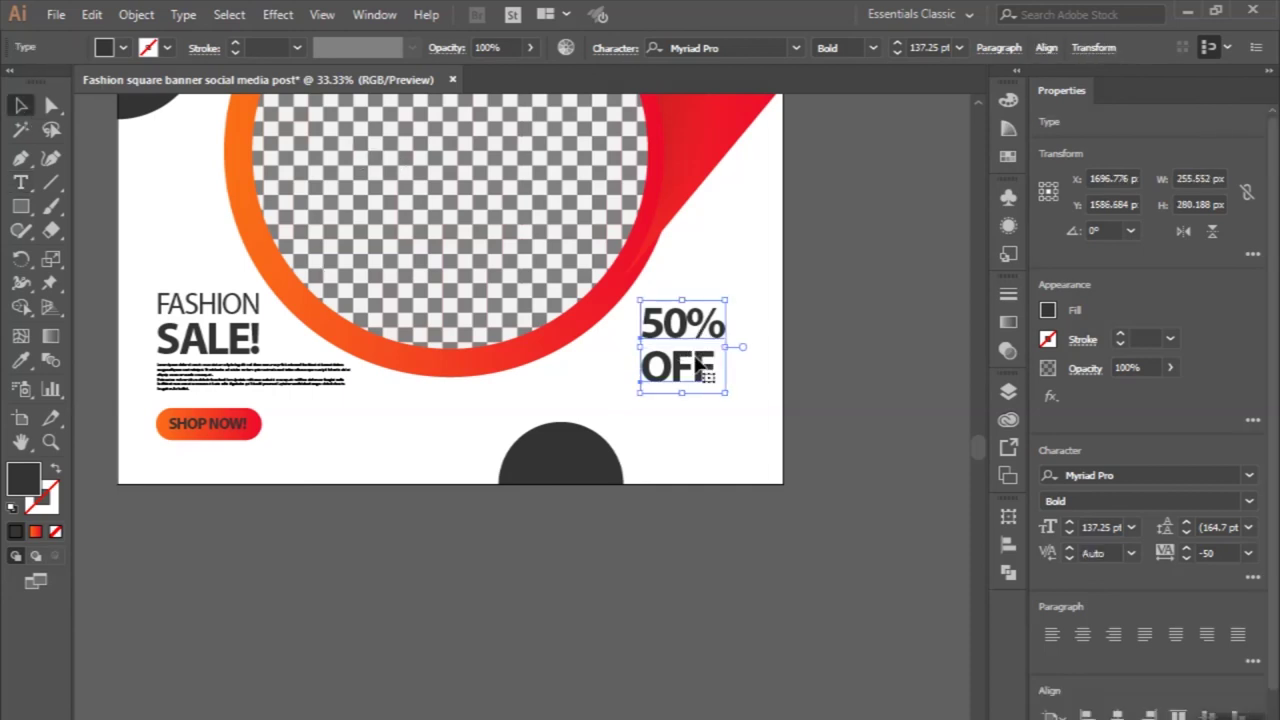
{"action": "left_click_drag", "start_coordinate": [700, 374], "coordinate": [708, 368]}
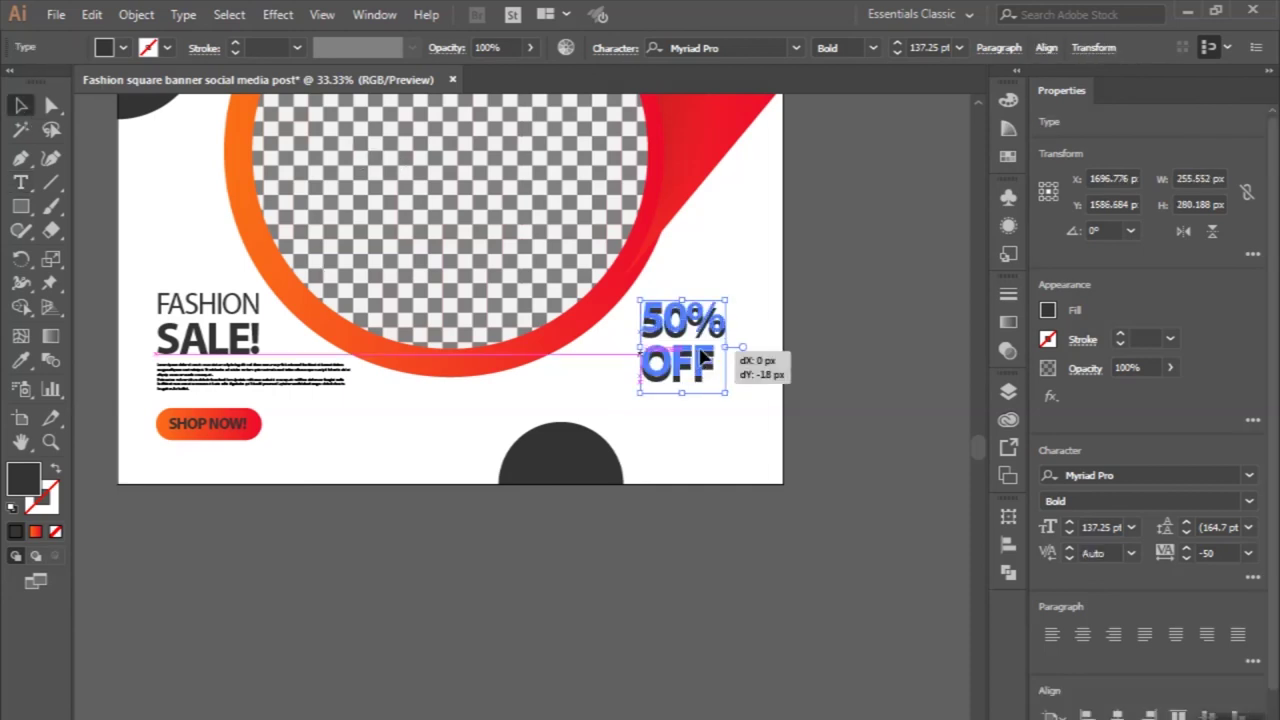
{"action": "left_click", "coordinate": [890, 314]}
{"action": "key", "text": "ctrl+minus"}
{"action": "key", "text": "ctrl+minus"}
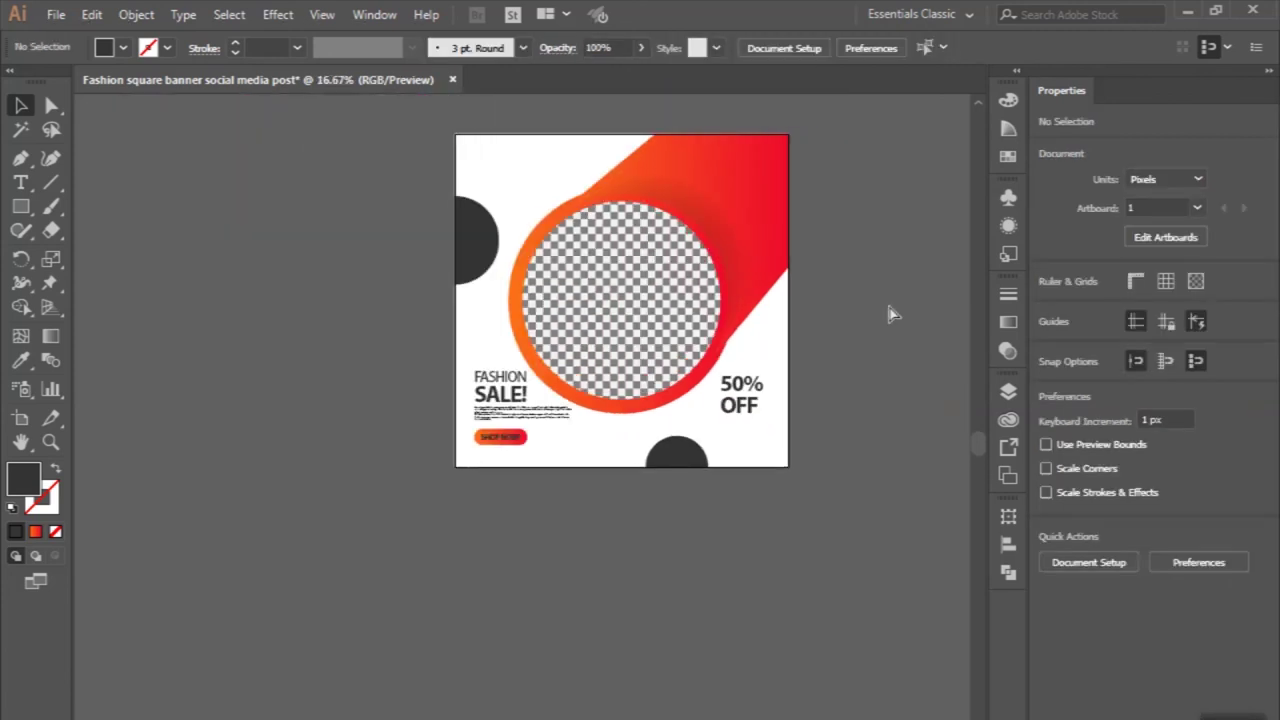
{"action": "key", "text": "ctrl+plus"}
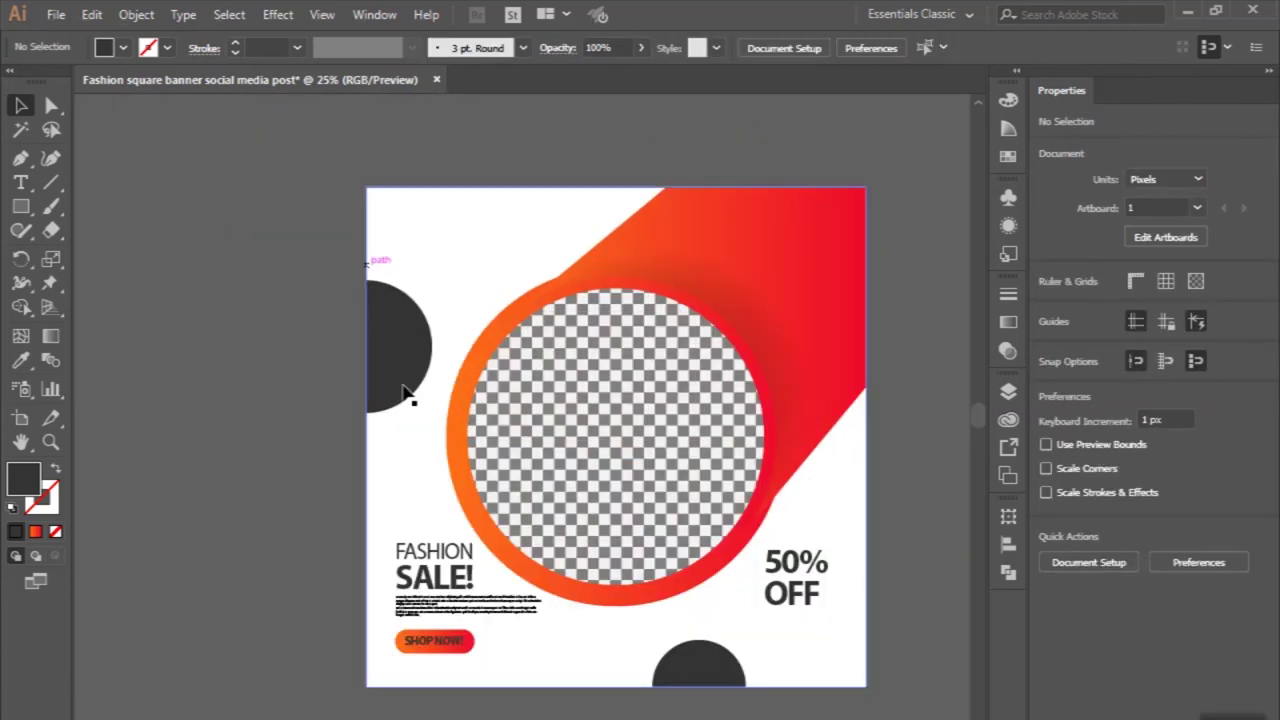
- Duplicate SALE! to the top-left, retype it as YOURLOGO, and set LOGO to Regular
{"action": "left_click_drag", "start_coordinate": [437, 584], "coordinate": [427, 226]}
{"action": "key", "text": "ctrl+plus"}
{"action": "key", "text": "ctrl+plus"}
{"action": "double_click", "coordinate": [425, 218]}
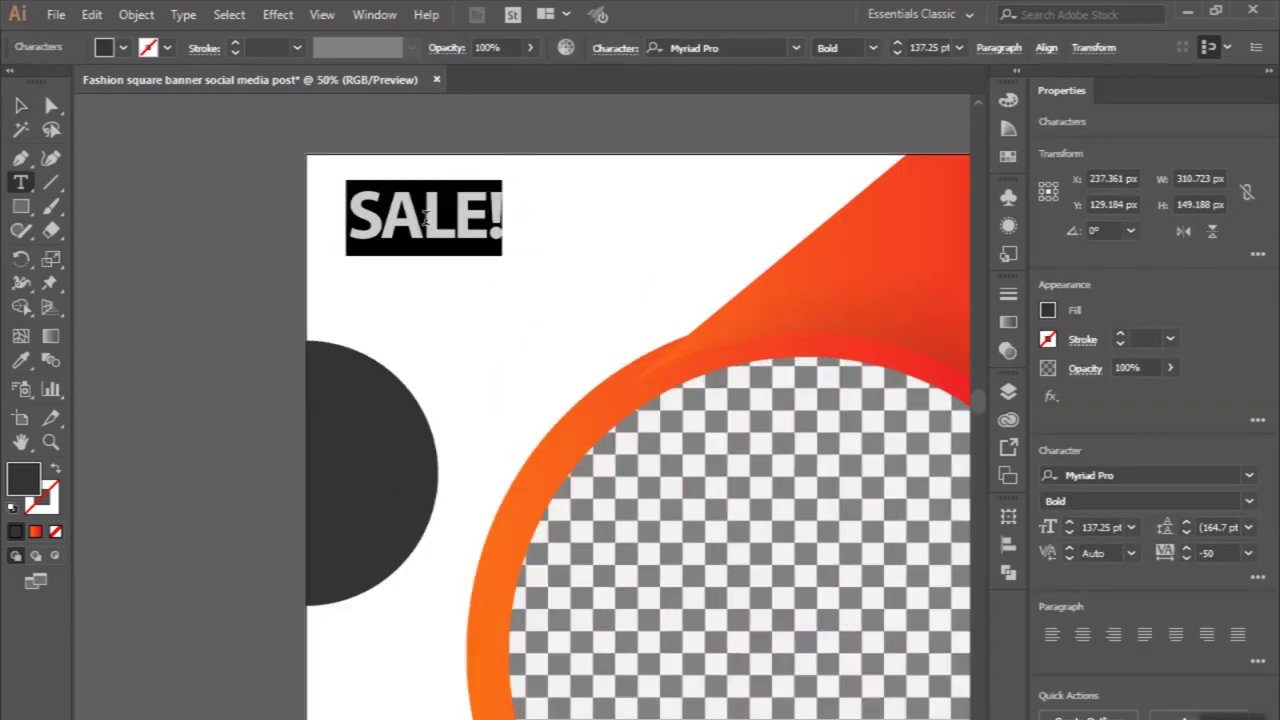
{"action": "type", "text": "YOUR"}
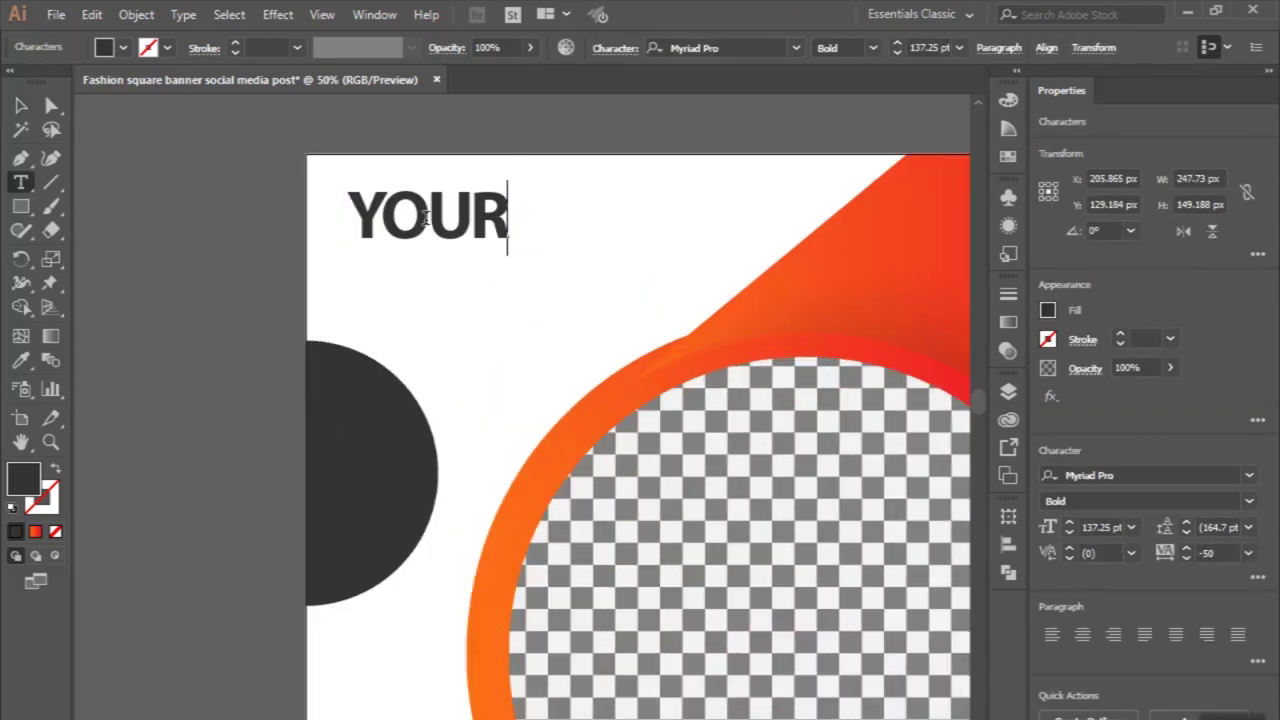
{"action": "type", "text": "LOGO"}
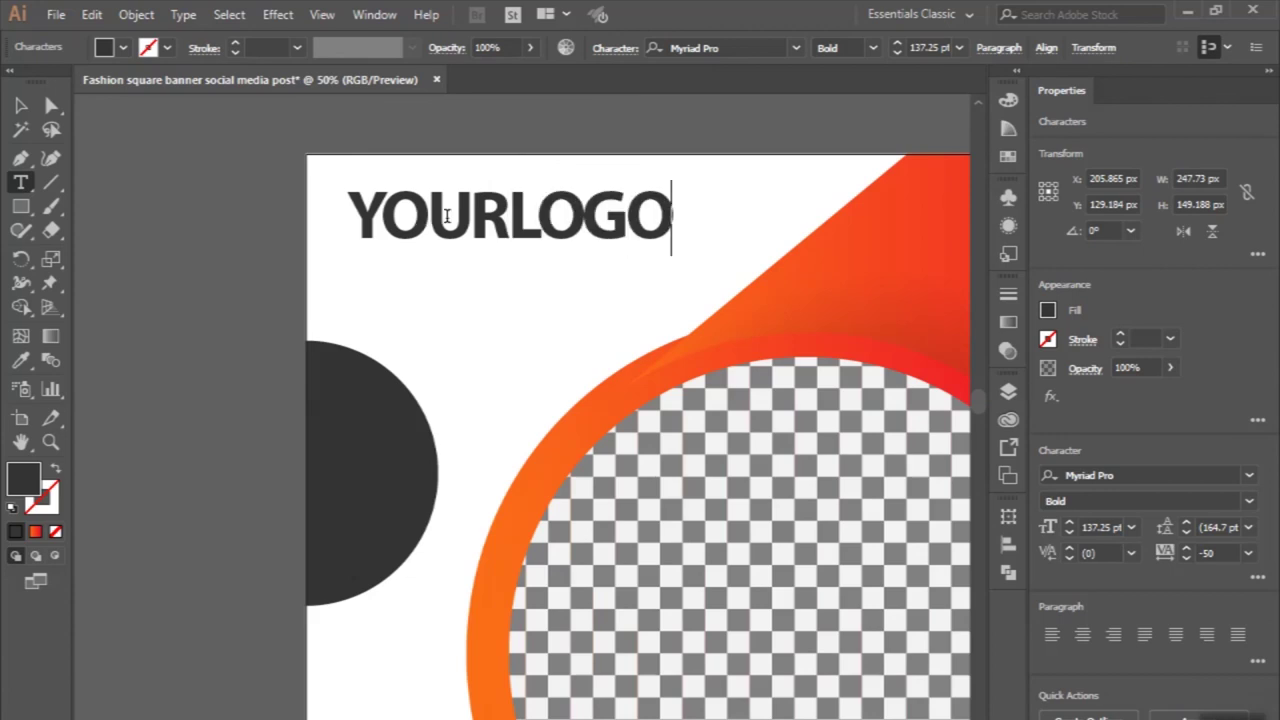
{"action": "left_click_drag", "start_coordinate": [505, 215], "coordinate": [763, 240]}
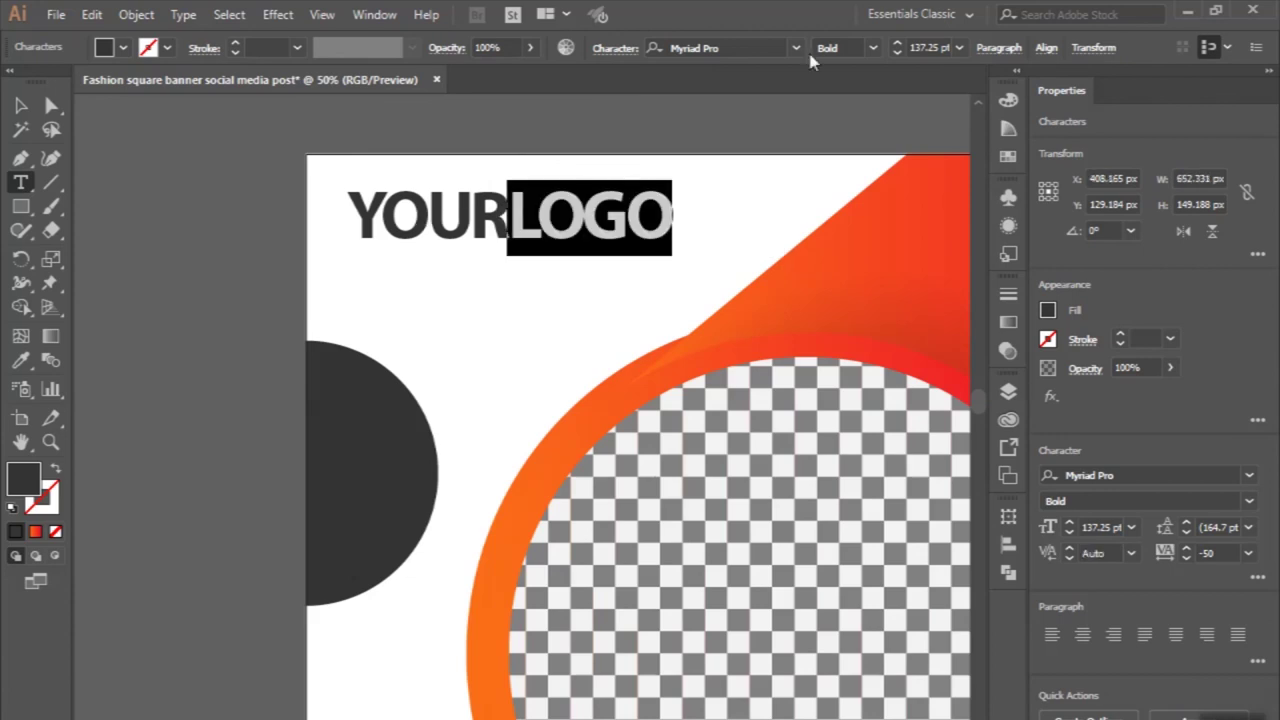
{"action": "left_click", "coordinate": [872, 47]}
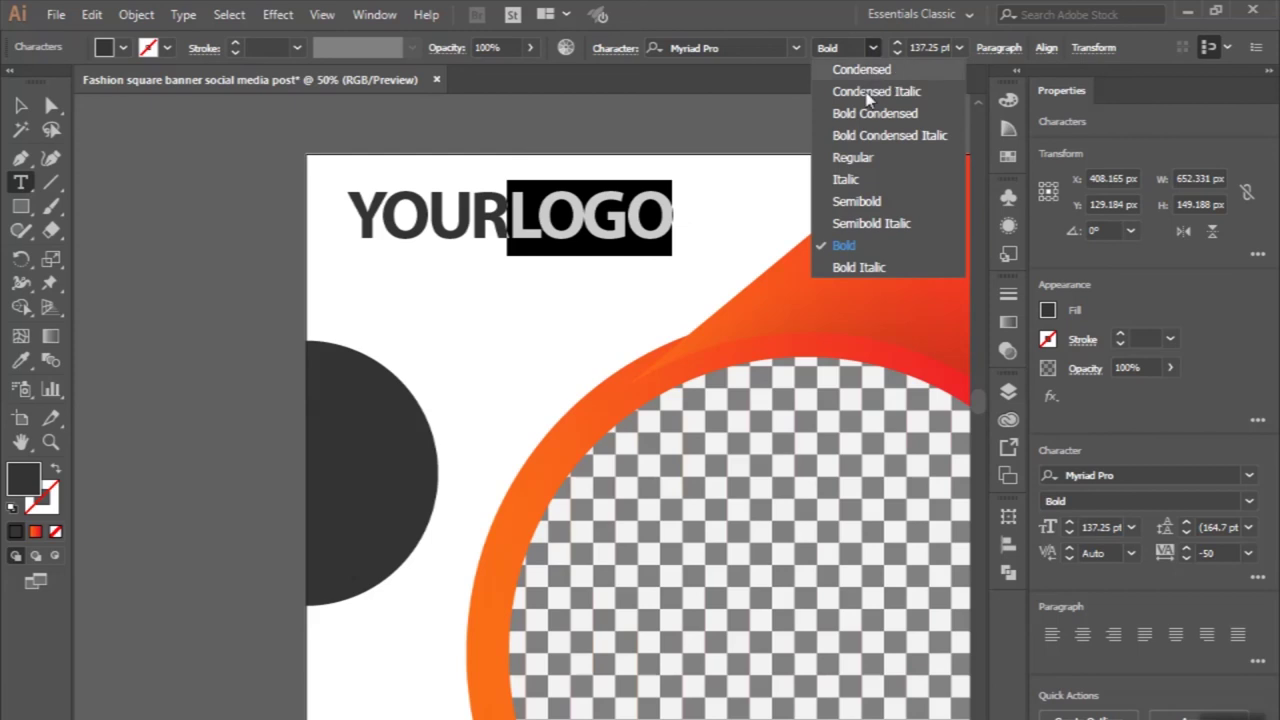
{"action": "left_click", "coordinate": [852, 157]}
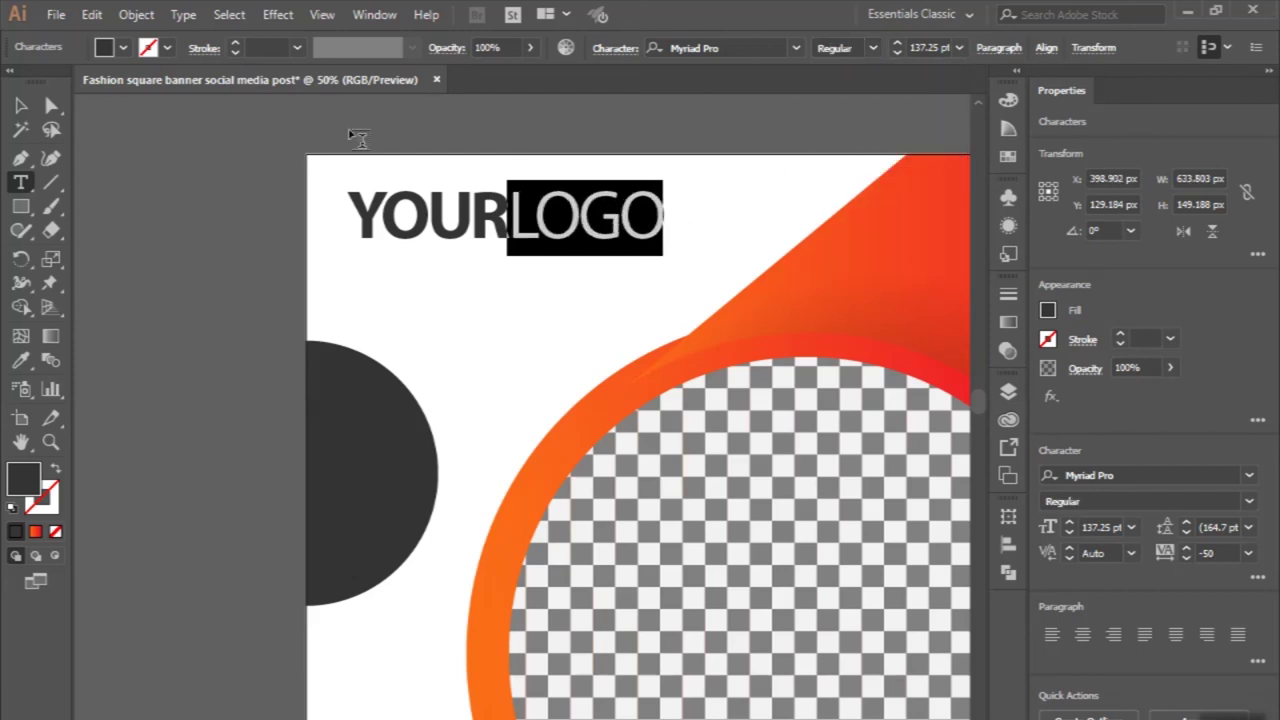
- Size the YOURLOGO text to 72 pt and shift it toward the top-left corner
{"action": "left_click", "coordinate": [21, 105]}
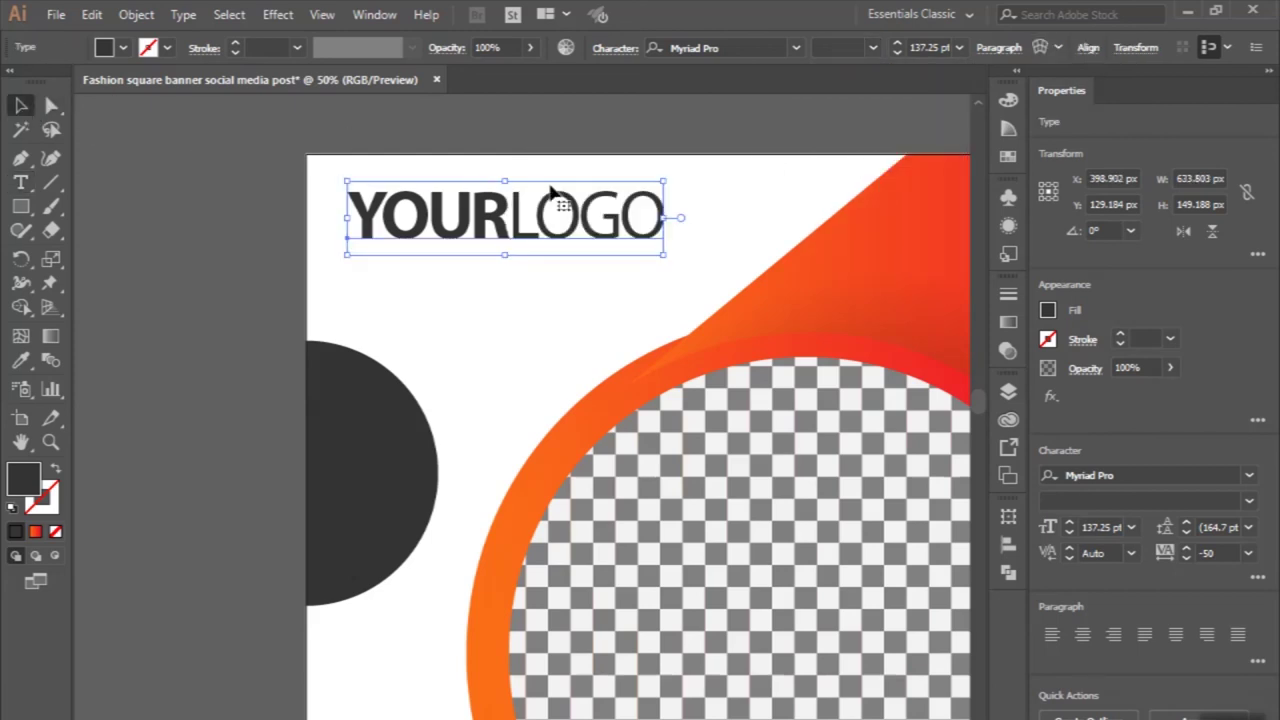
{"action": "left_click_drag", "start_coordinate": [663, 253], "coordinate": [588, 237]}
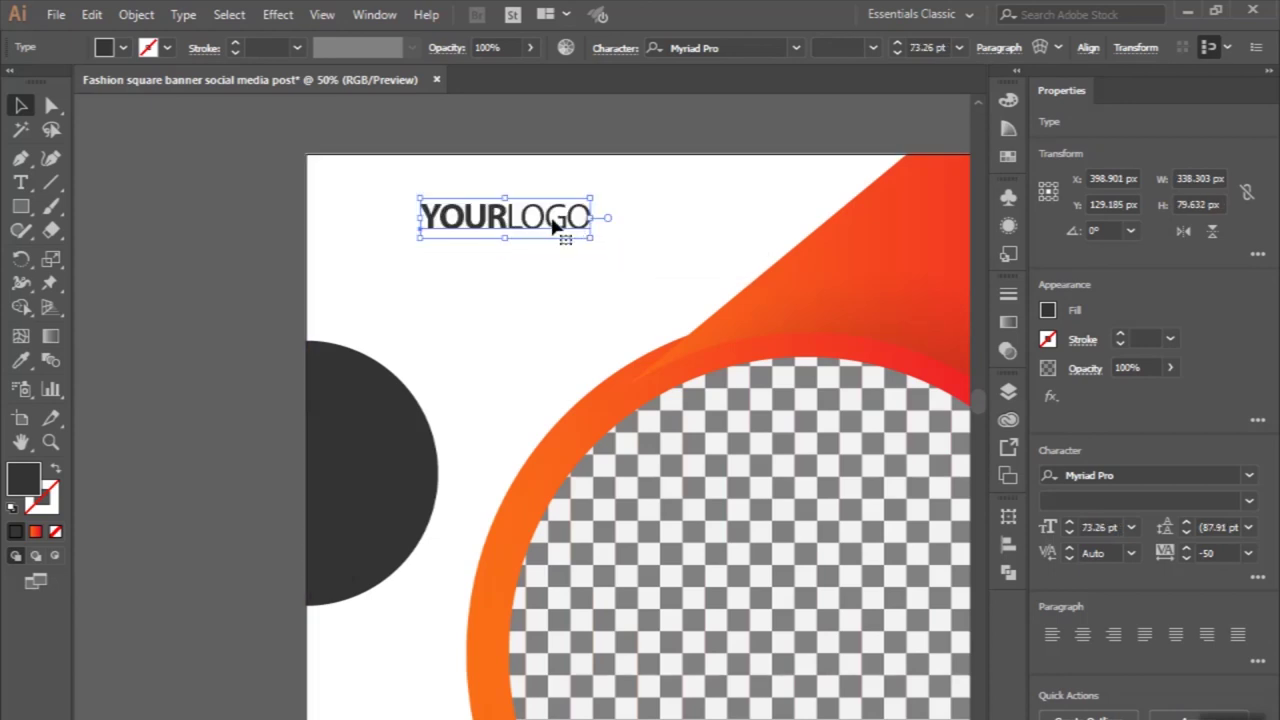
{"action": "left_click", "coordinate": [958, 47]}
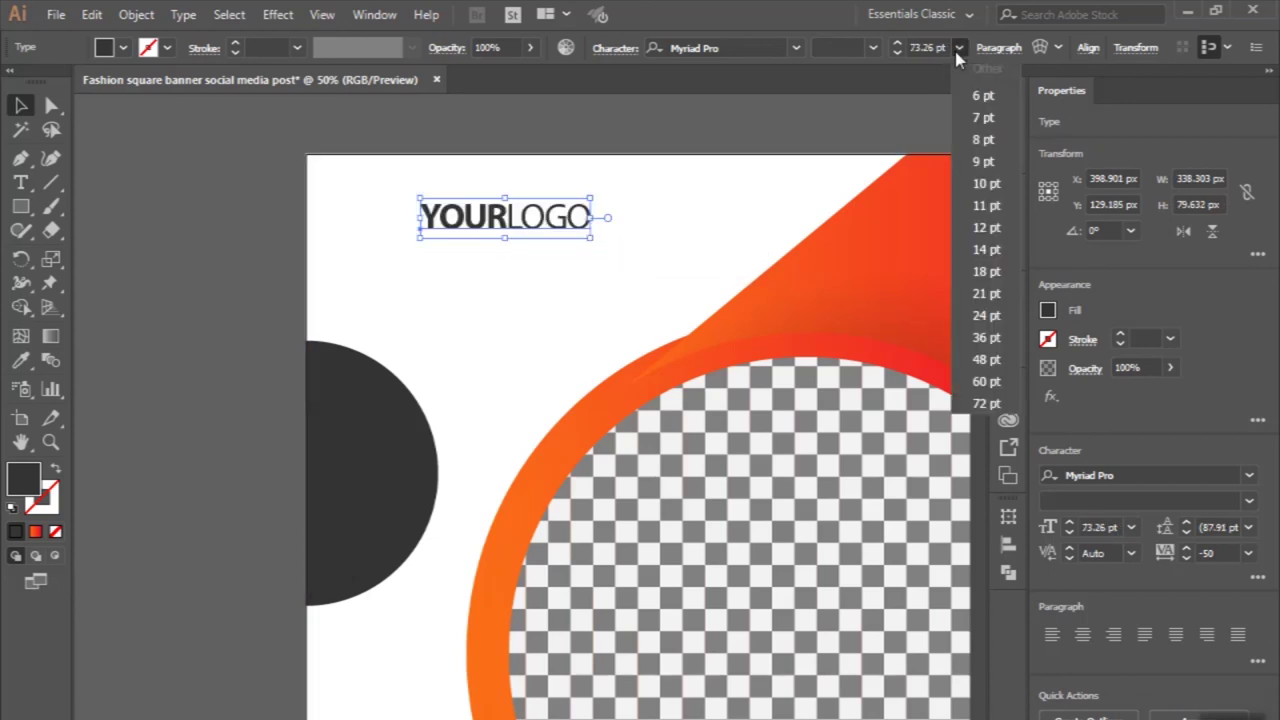
{"action": "left_click", "coordinate": [985, 403]}
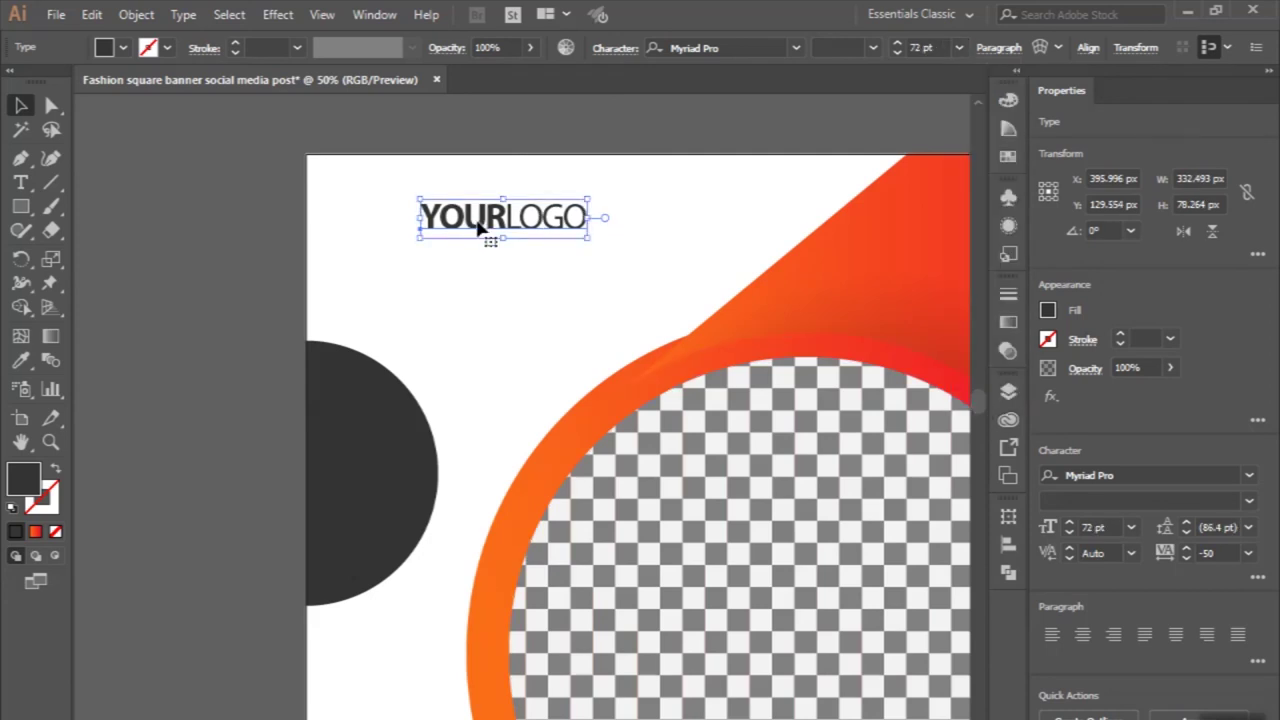
{"action": "mouse_move", "coordinate": [479, 233]}
{"action": "left_mouse_down"}
{"action": "mouse_move", "coordinate": [425, 233]}
{"action": "mouse_move", "coordinate": [436, 233]}
{"action": "left_mouse_up"}
{"action": "left_click", "coordinate": [222, 231]}
{"action": "scroll", "coordinate": [222, 231], "scroll_direction": "down", "scroll_amount": 2}
{"action": "scroll", "coordinate": [222, 231], "scroll_direction": "down", "scroll_amount": 1}
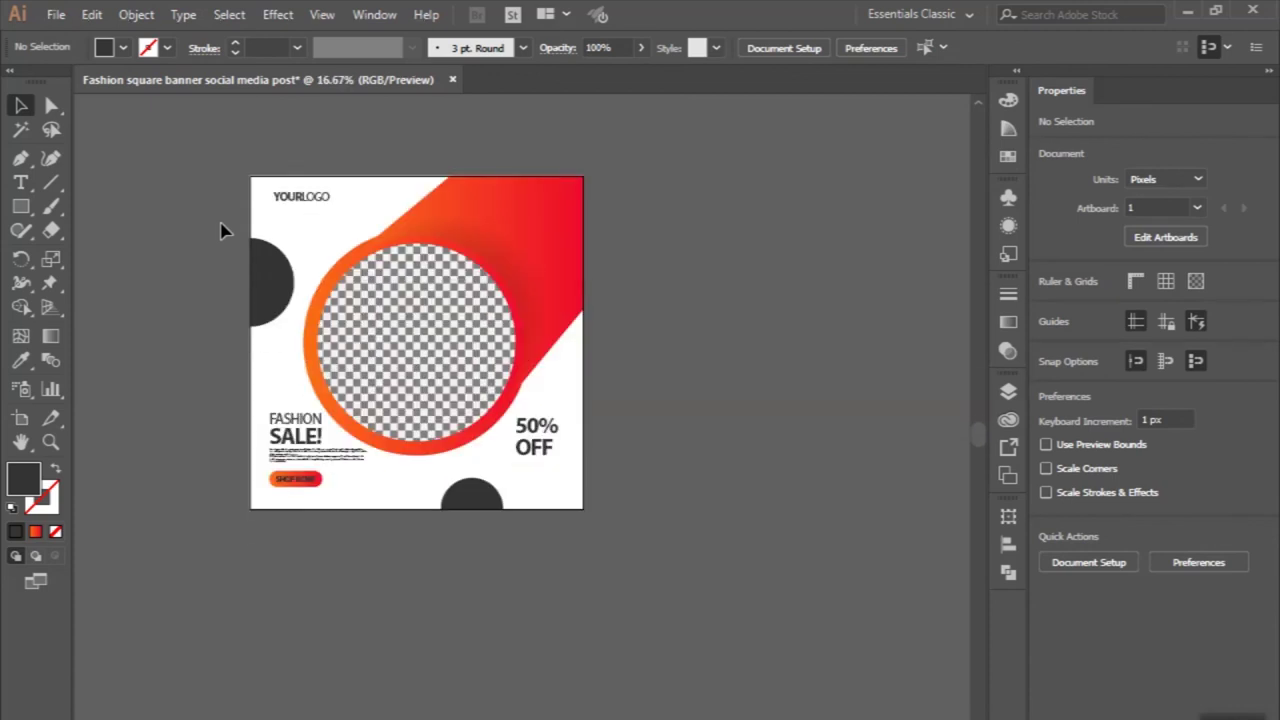
{"action": "scroll", "coordinate": [222, 231], "scroll_direction": "down", "scroll_amount": 1}
{"action": "scroll", "coordinate": [222, 231], "scroll_direction": "left", "scroll_amount": 1}
{"action": "scroll", "coordinate": [222, 231], "scroll_direction": "up", "scroll_amount": 1}
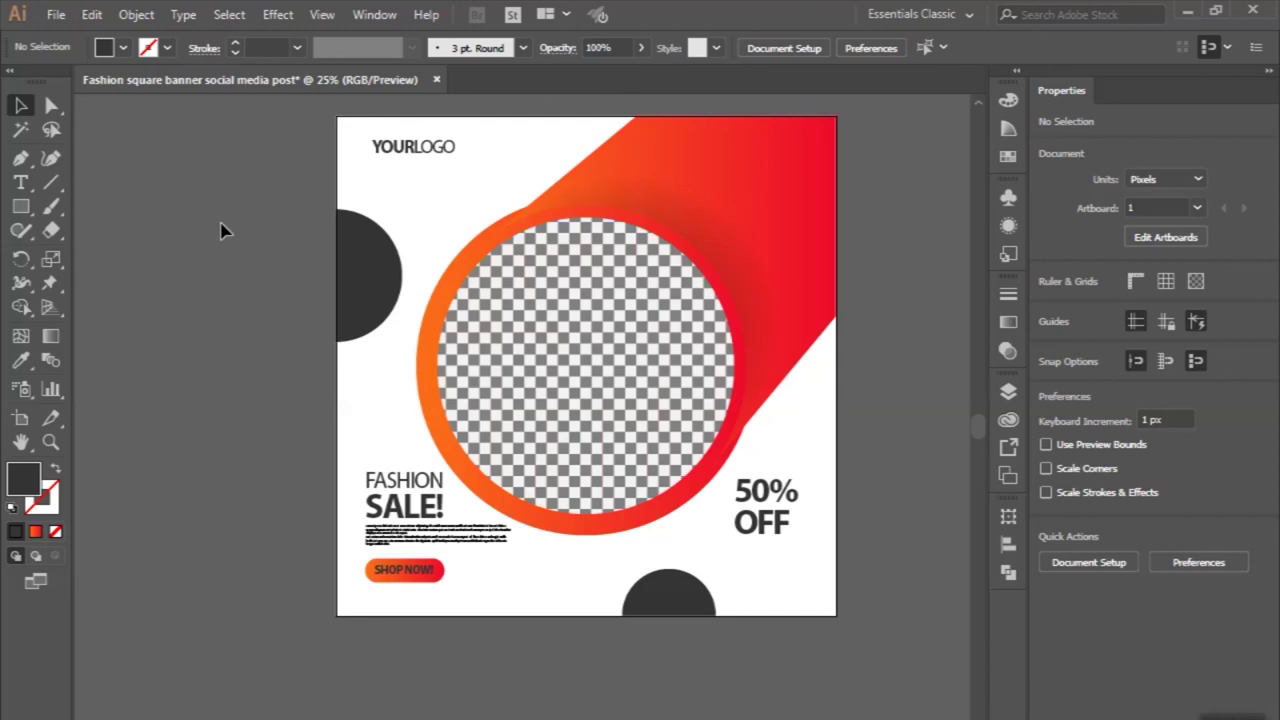
- Shift the bottom dark half-circle about 20 px right, nudge it further, and deselect
{"action": "scroll", "coordinate": [230, 236], "scroll_direction": "up", "scroll_amount": 1}
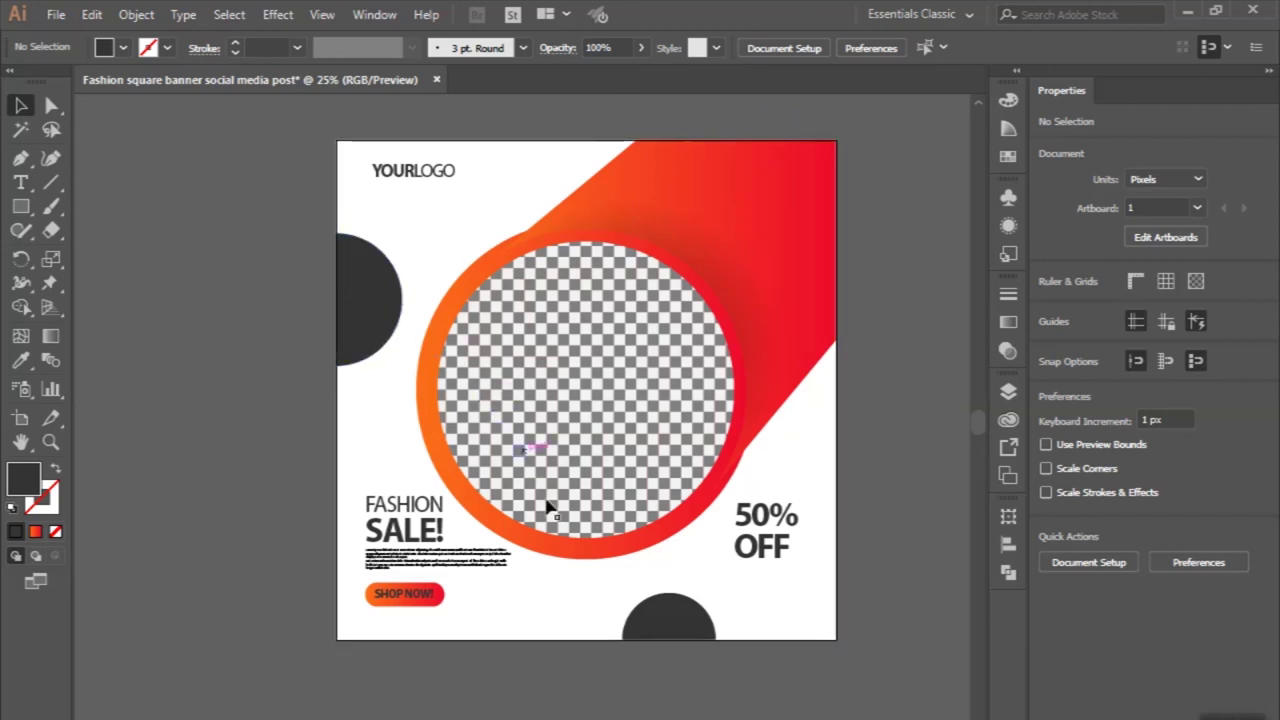
{"action": "left_click_drag", "start_coordinate": [663, 623], "coordinate": [697, 630]}
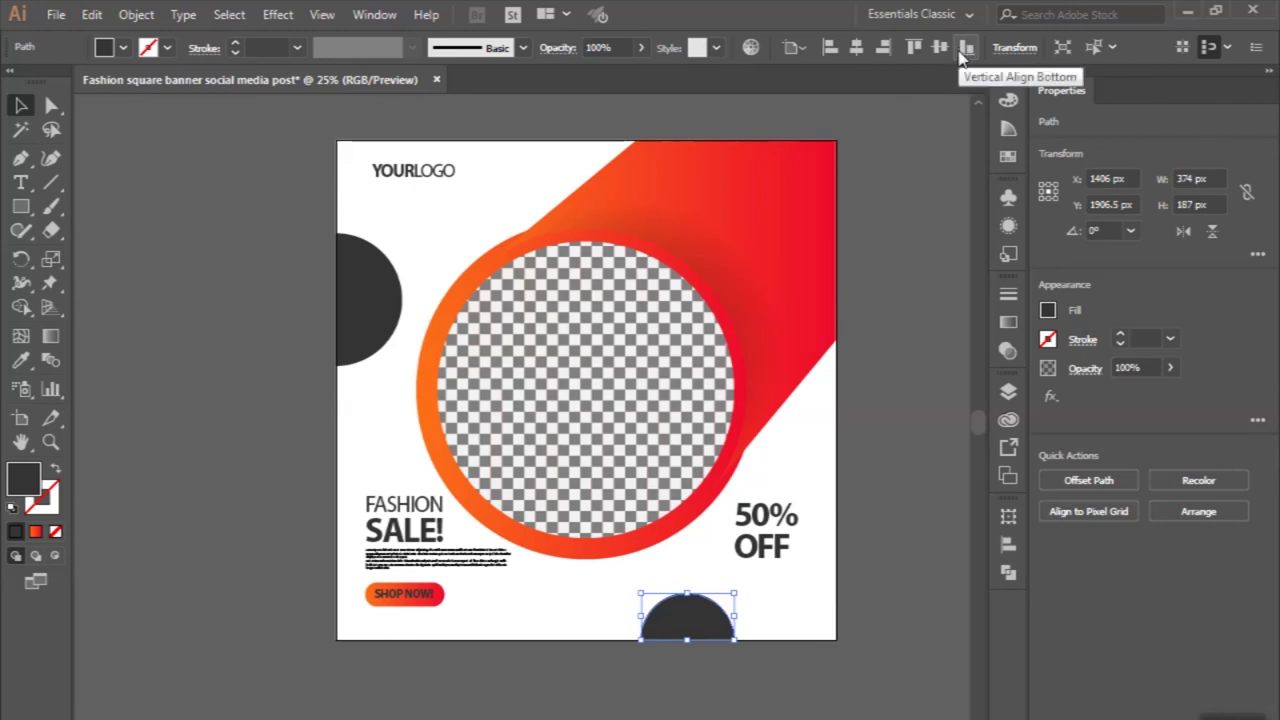
{"action": "key", "text": "Right"}
{"action": "key", "text": "Right"}
{"action": "key", "text": "Right"}
{"action": "key", "text": "Right"}
{"action": "key", "text": "Right"}
{"action": "key", "text": "Right"}
{"action": "key", "text": "Right"}
{"action": "key", "text": "Right"}
{"action": "key", "text": "Right"}
{"action": "key", "text": "Right"}
{"action": "key", "text": "Right"}
{"action": "key", "text": "Right"}
{"action": "key", "text": "Right"}
{"action": "key", "text": "Right"}
{"action": "key", "text": "Right"}
{"action": "key", "text": "Right"}
{"action": "key", "text": "Right"}
{"action": "key", "text": "Right"}
{"action": "key", "text": "Right"}
{"action": "key", "text": "Right"}
{"action": "key", "text": "Right"}
{"action": "key", "text": "Right"}
{"action": "key", "text": "Right"}
{"action": "key", "text": "Right"}
{"action": "key", "text": "Right"}
{"action": "left_click", "coordinate": [925, 370]}
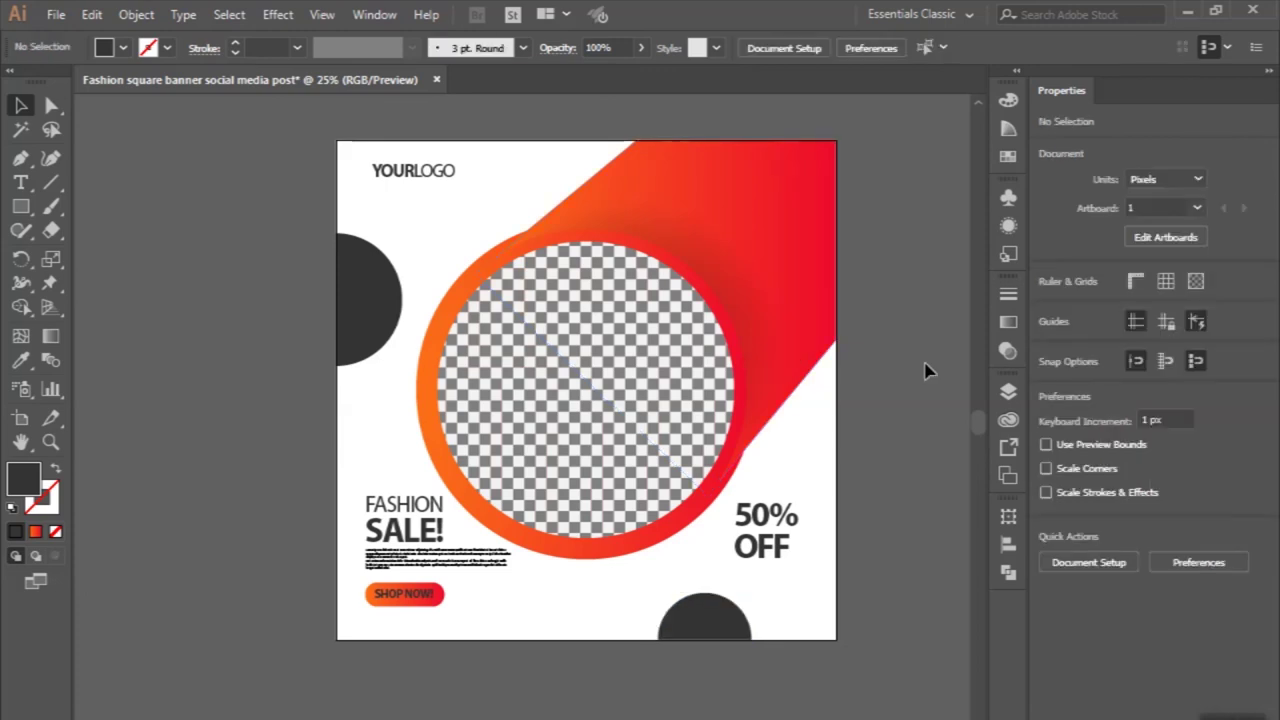
{"action": "scroll", "coordinate": [600, 125], "scroll_direction": "up", "scroll_amount": 1}
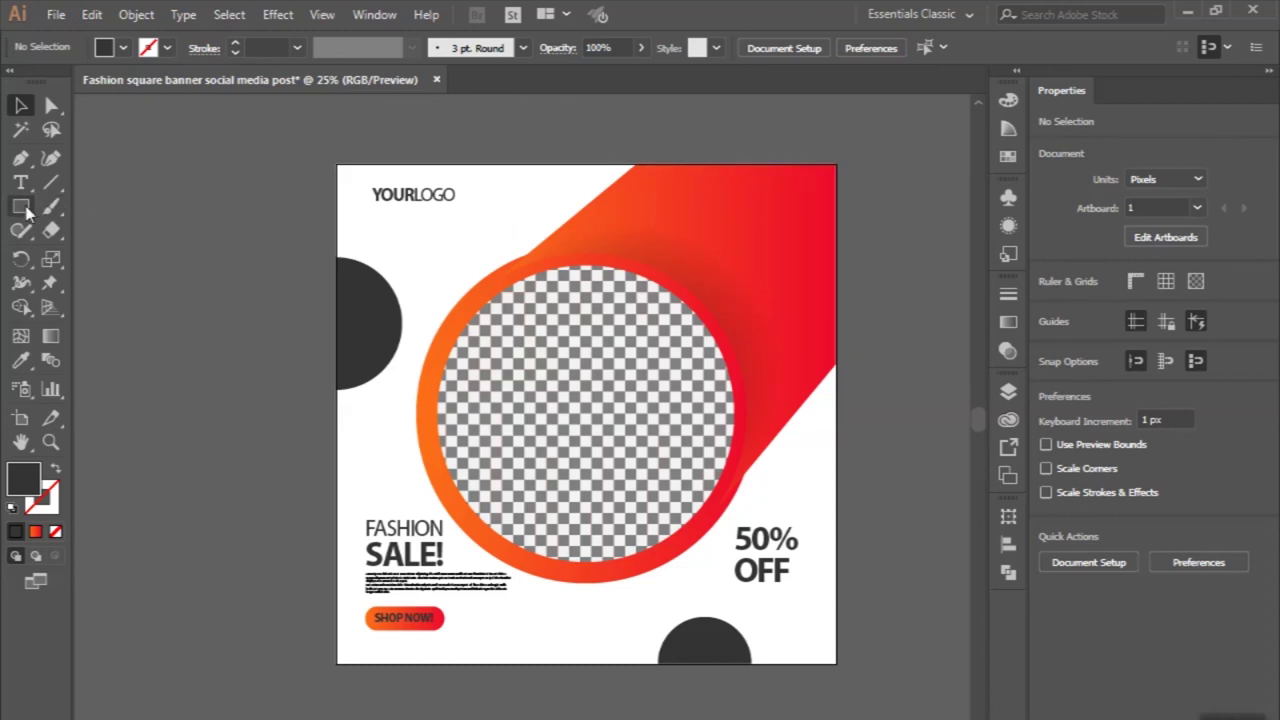
- Draw a small circle near the logo and make it an orange ring with a 10 pt. Round brush stroke
{"action": "left_click", "coordinate": [27, 205]}
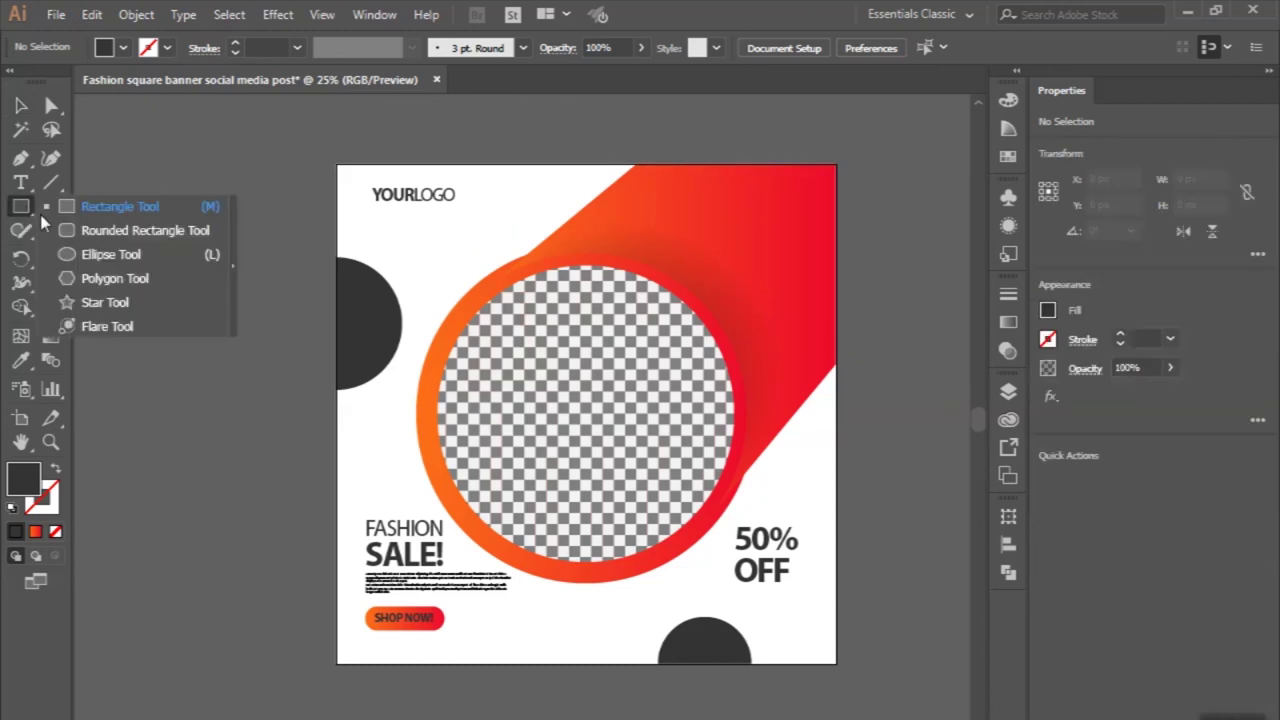
{"action": "left_click", "coordinate": [101, 256]}
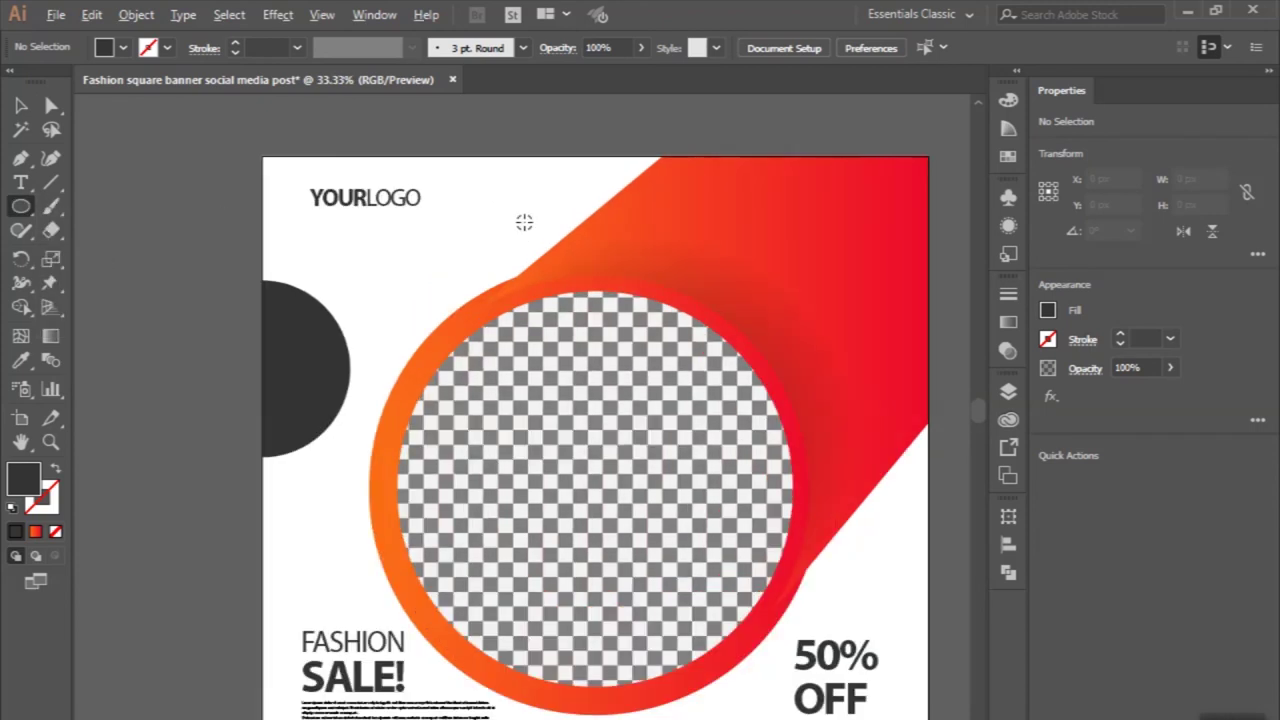
{"action": "scroll", "coordinate": [530, 215], "scroll_direction": "up", "scroll_amount": 2}
{"action": "left_click_drag", "start_coordinate": [476, 236], "coordinate": [497, 253]}
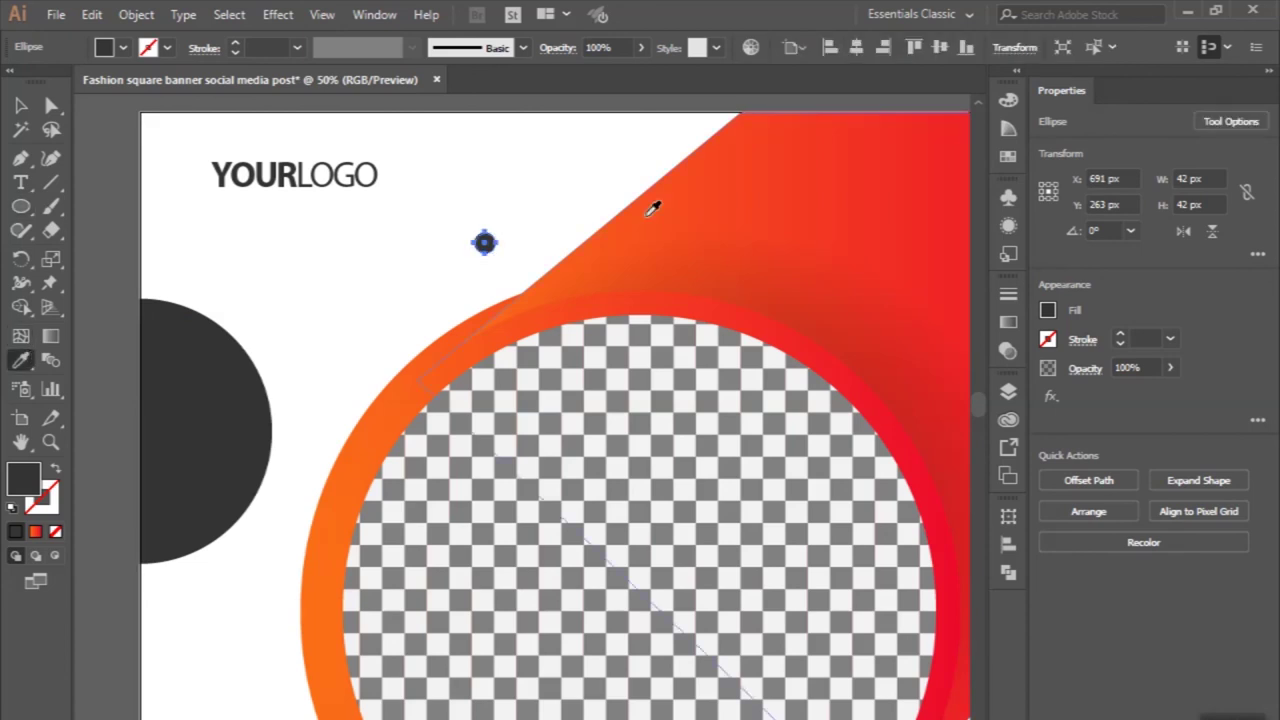
{"action": "left_click", "coordinate": [614, 214]}
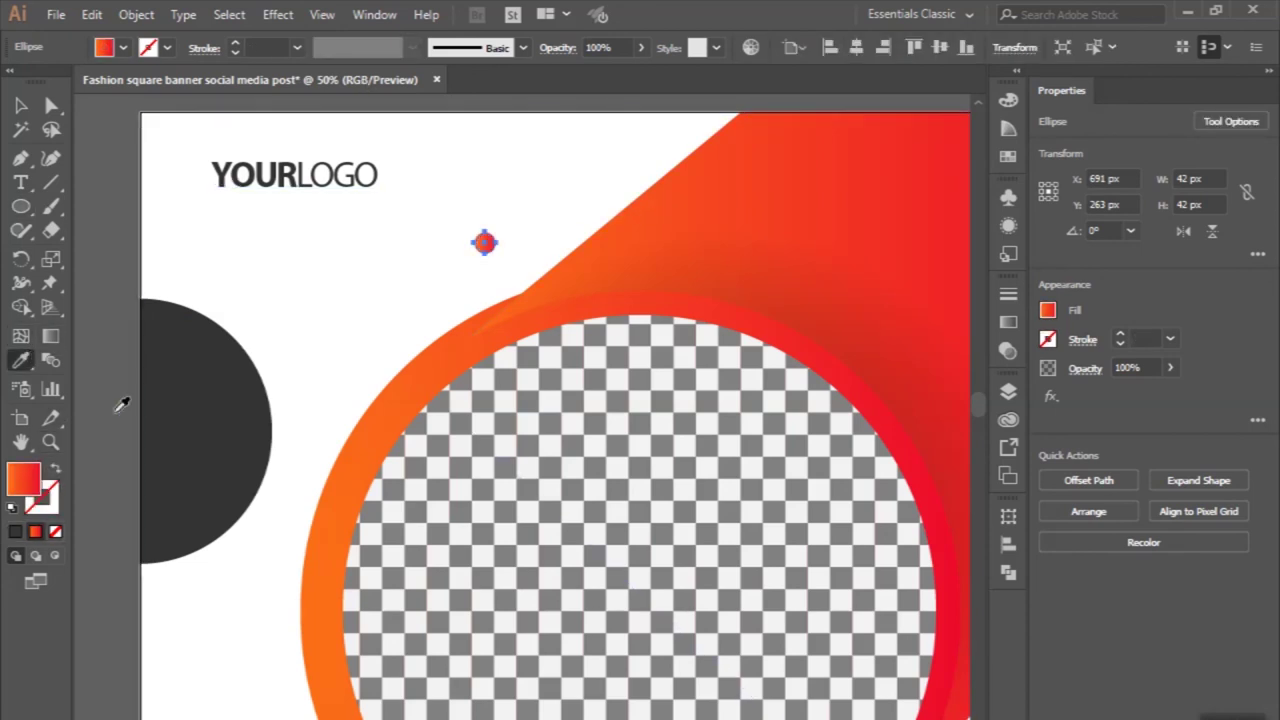
{"action": "left_click", "coordinate": [53, 475]}
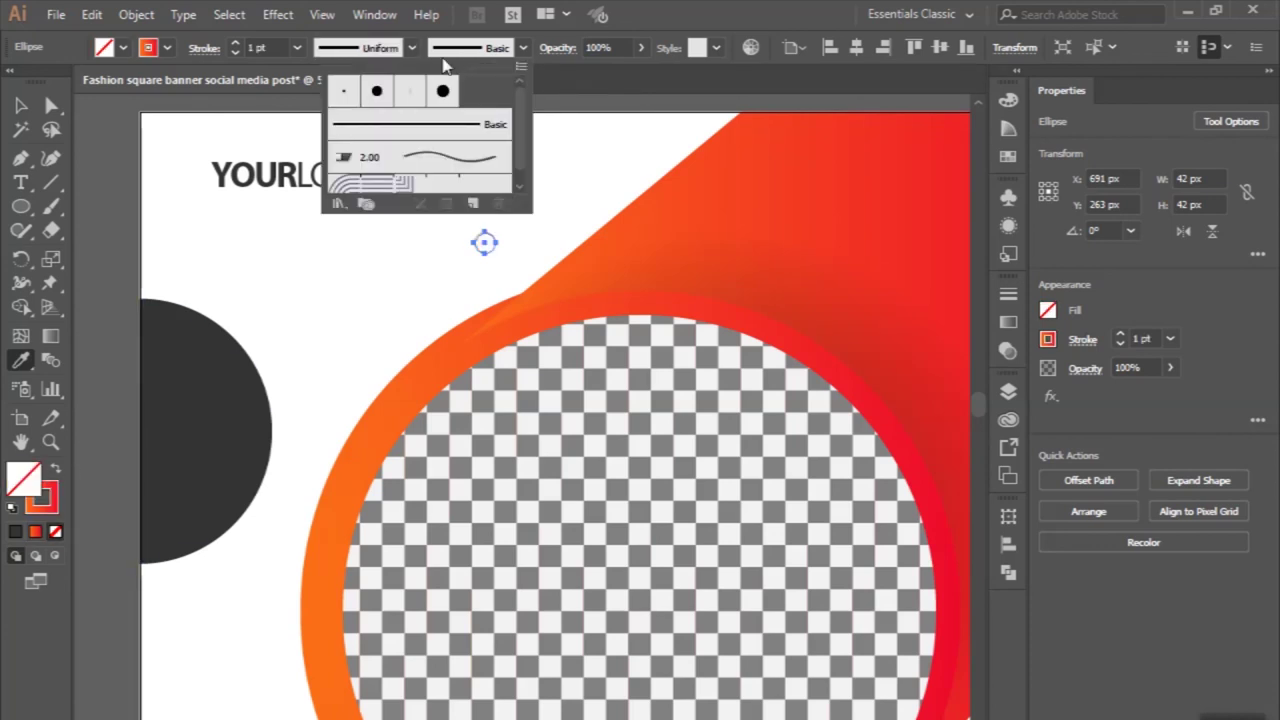
{"action": "left_click", "coordinate": [357, 101]}
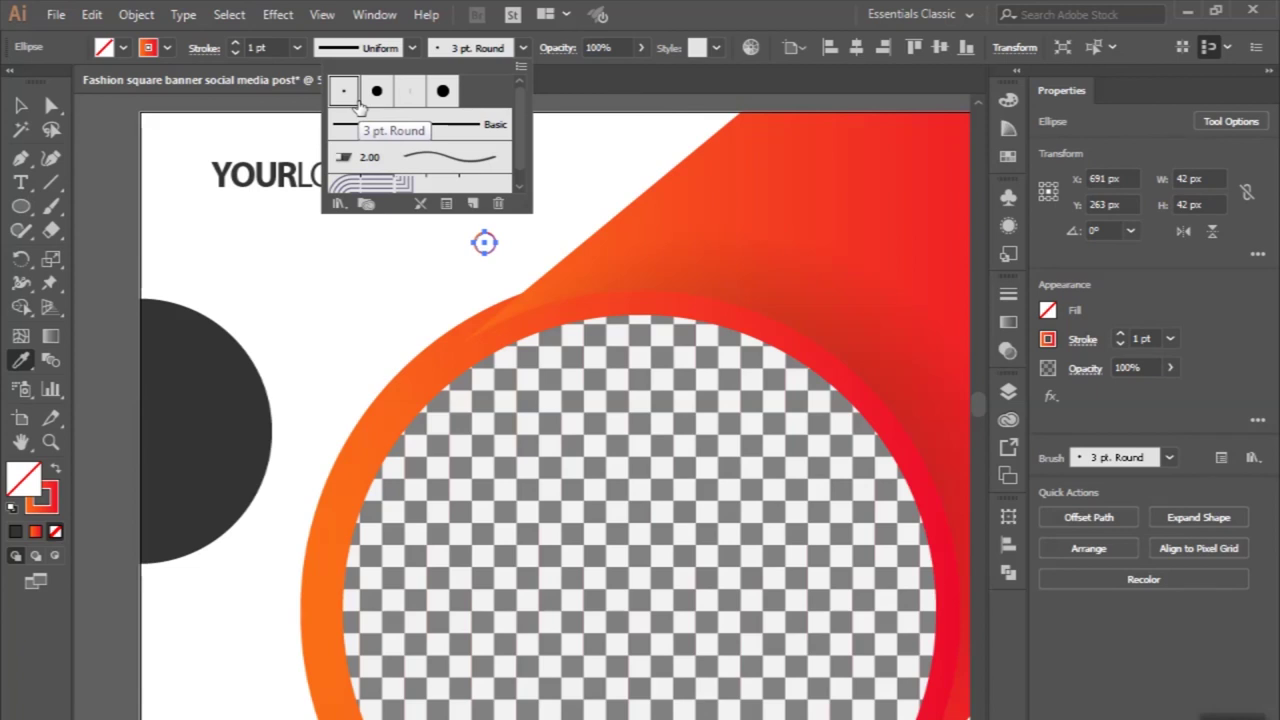
{"action": "left_click", "coordinate": [376, 91]}
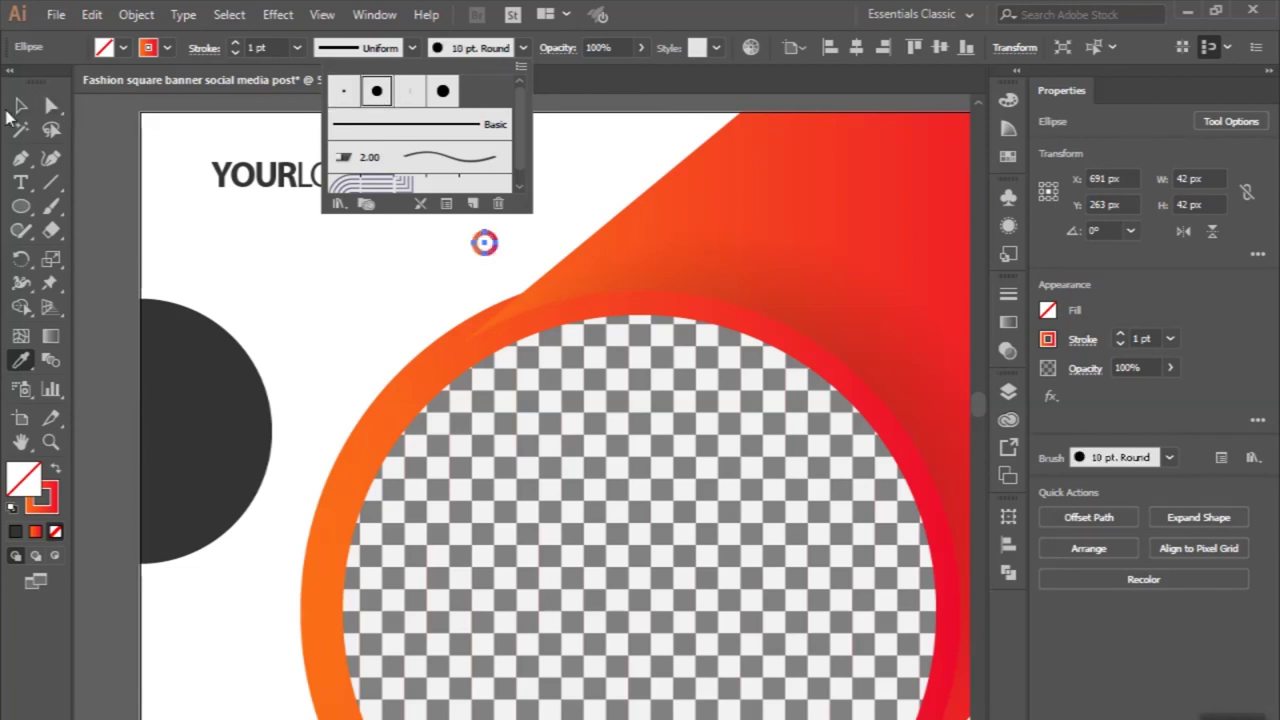
- Alt-drag a copy of the orange ring down below the photo frame
{"action": "left_click", "coordinate": [20, 105]}
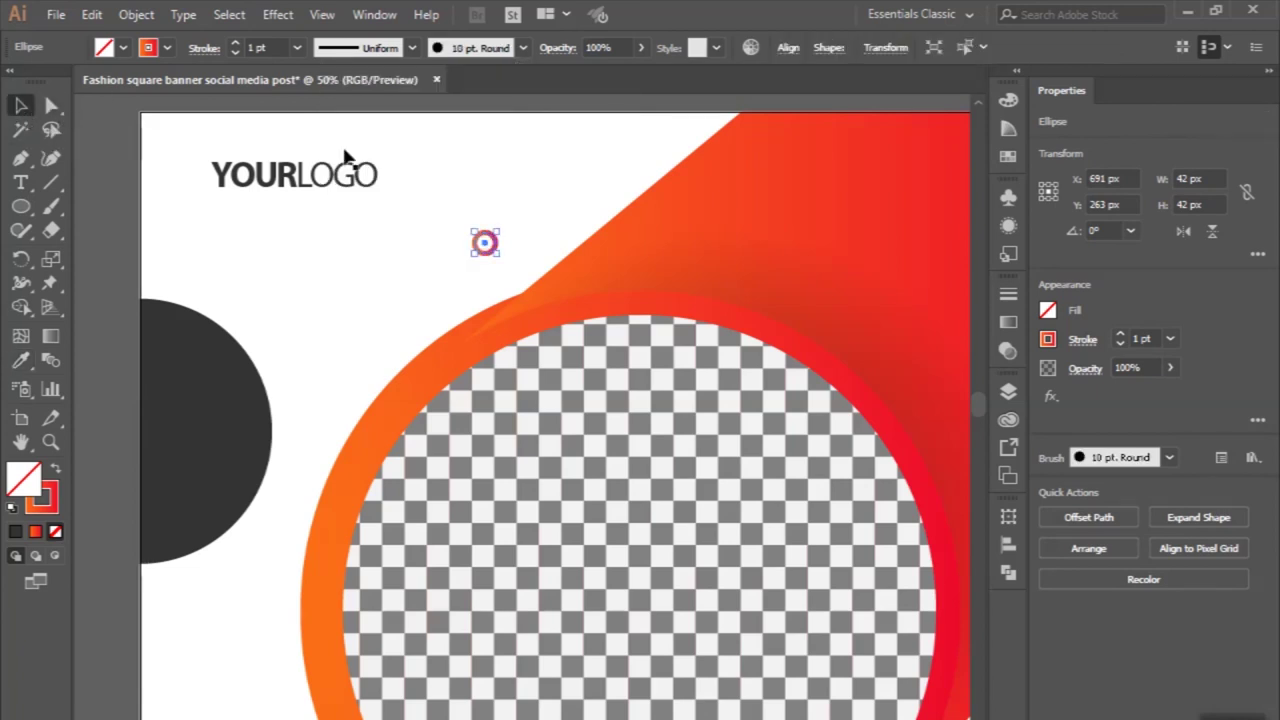
{"action": "scroll", "coordinate": [500, 263], "scroll_direction": "up", "scroll_amount": 1}
{"action": "scroll", "coordinate": [509, 274], "scroll_direction": "down", "scroll_amount": 1}
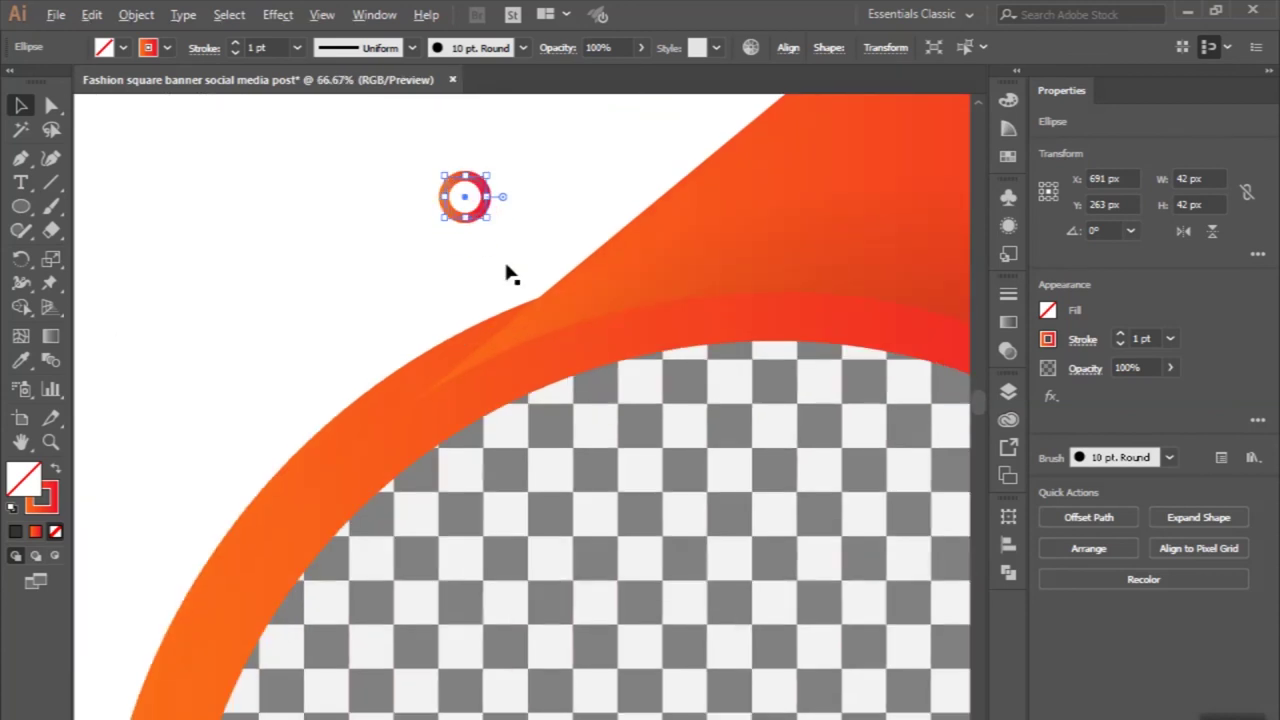
{"action": "scroll", "coordinate": [506, 272], "scroll_direction": "down", "scroll_amount": 1}
{"action": "scroll", "coordinate": [506, 271], "scroll_direction": "down", "scroll_amount": 1}
{"action": "scroll", "coordinate": [500, 240], "scroll_direction": "down", "scroll_amount": 1}
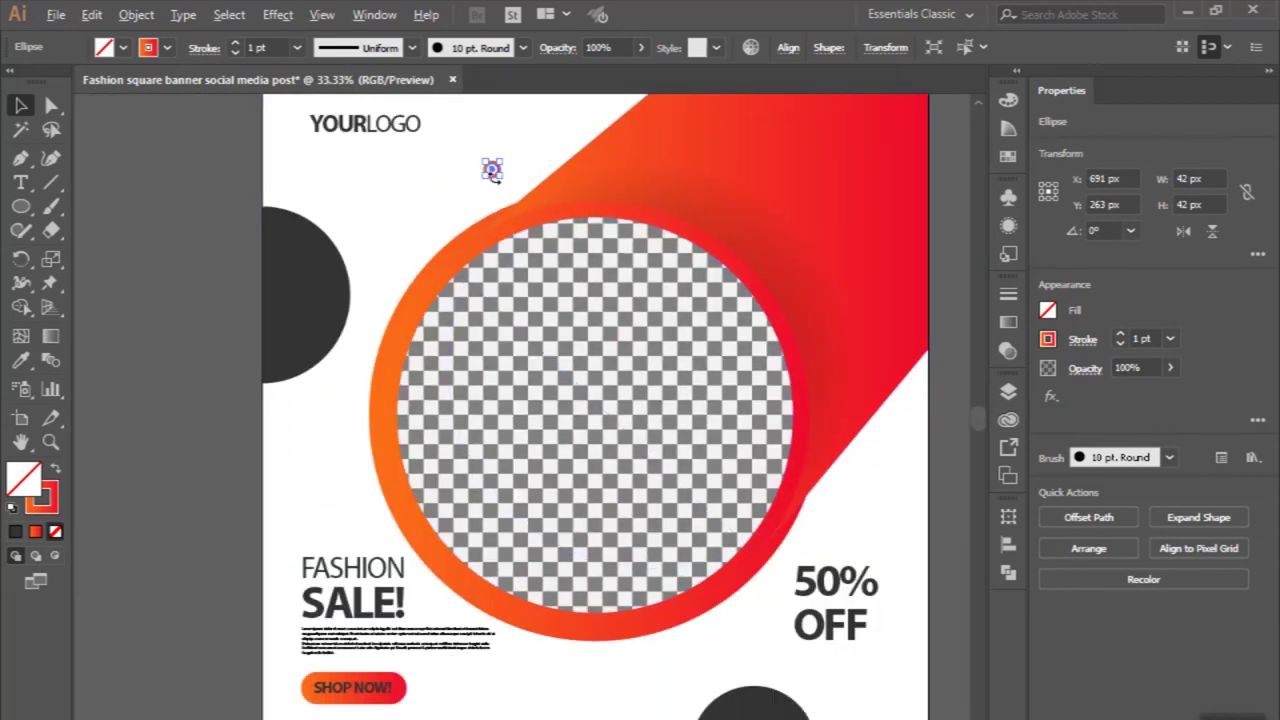
{"action": "left_click_drag", "start_coordinate": [495, 178], "coordinate": [533, 688]}
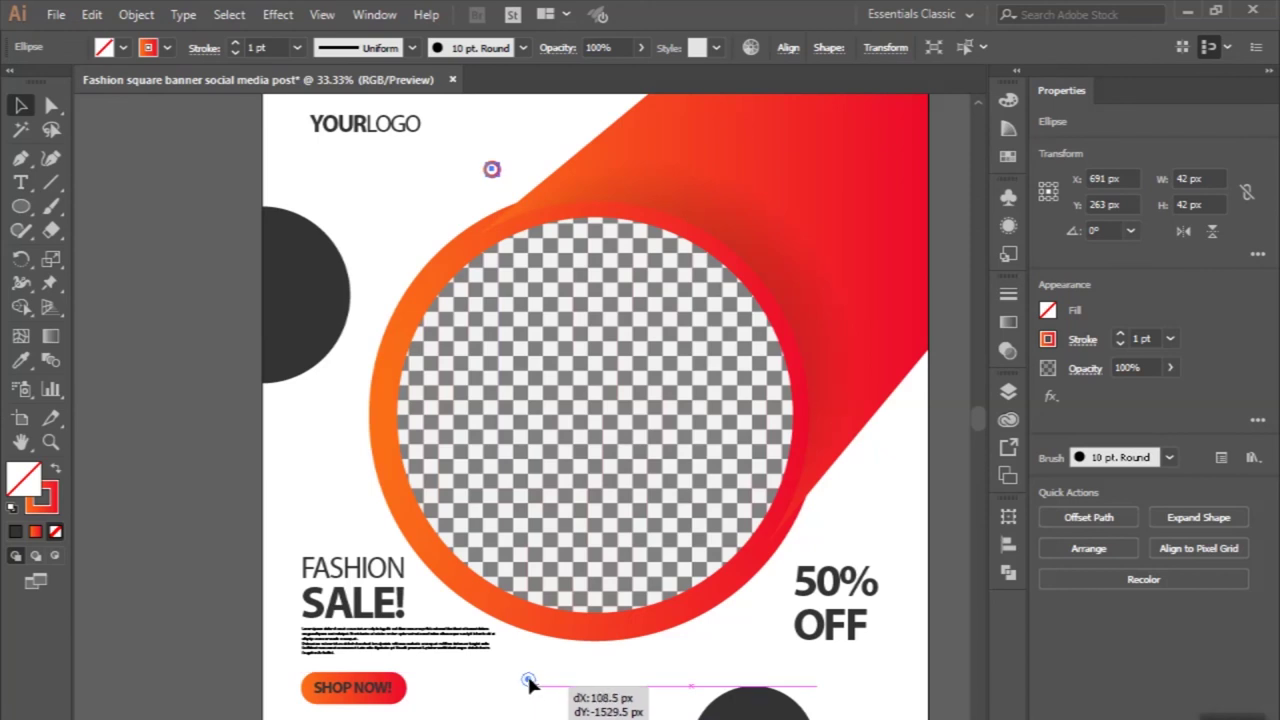
{"action": "mouse_move", "coordinate": [533, 688]}
{"action": "left_mouse_down"}
{"action": "mouse_move", "coordinate": [527, 678]}
{"action": "mouse_move", "coordinate": [650, 712]}
{"action": "left_mouse_up"}
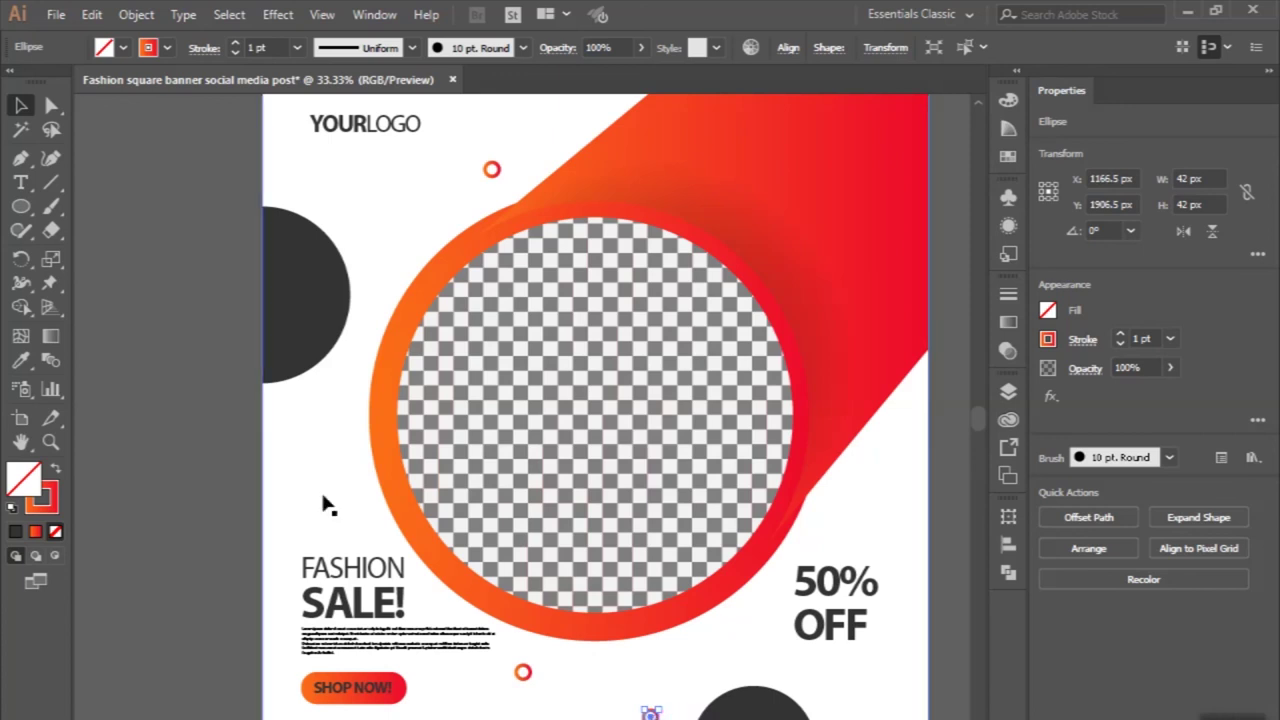
{"action": "left_click", "coordinate": [21, 205]}
- Create a three-sided polygon triangle filled red with no outline
{"action": "left_click", "coordinate": [95, 280]}
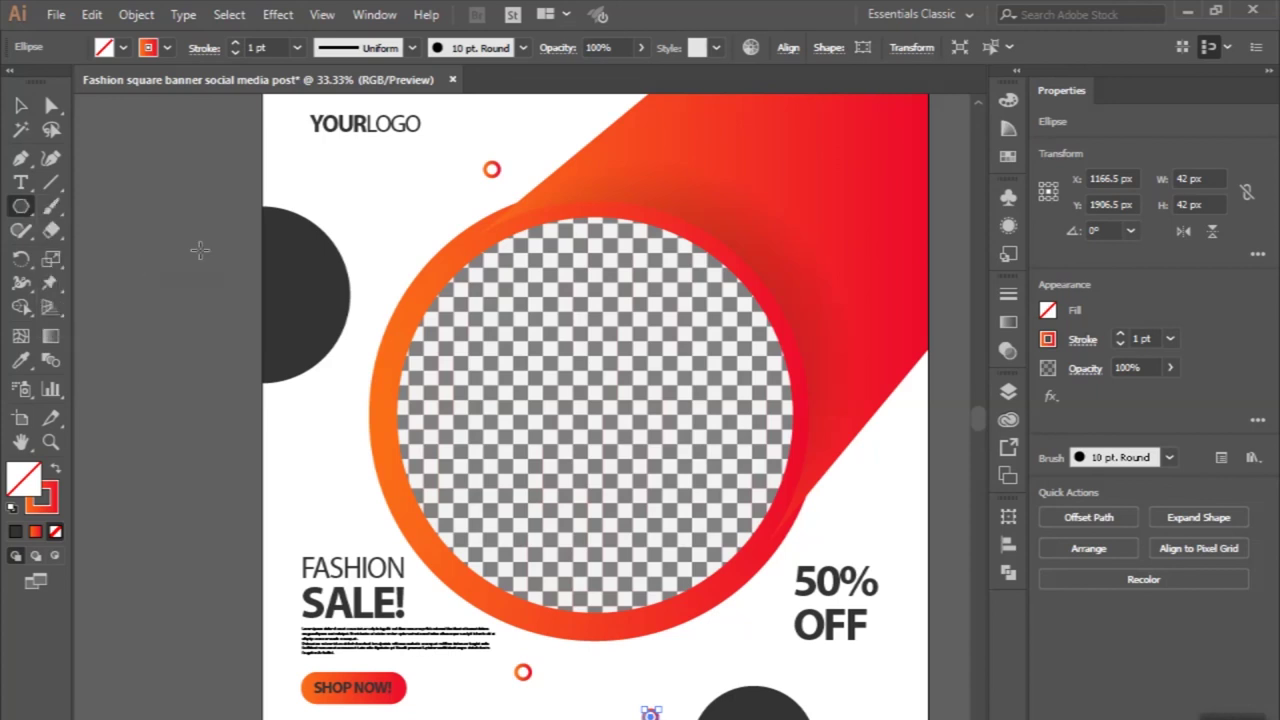
{"action": "left_click", "coordinate": [182, 246]}
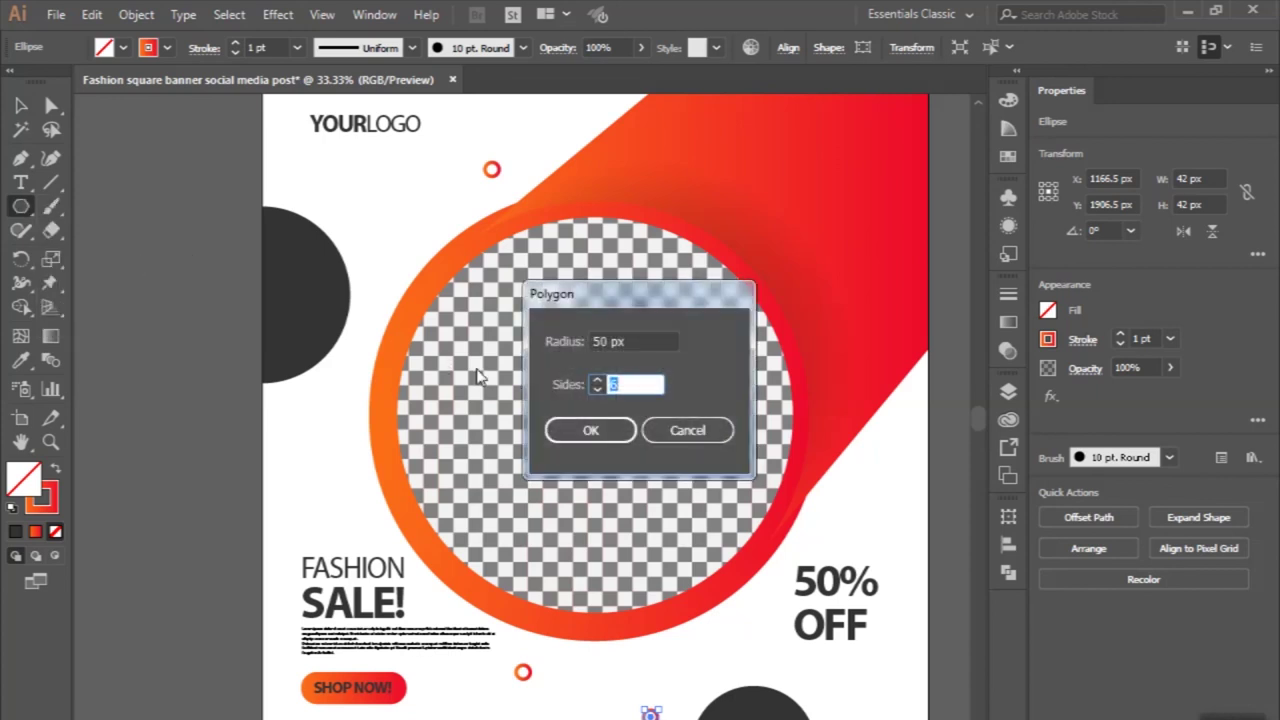
{"action": "key", "text": "Return"}
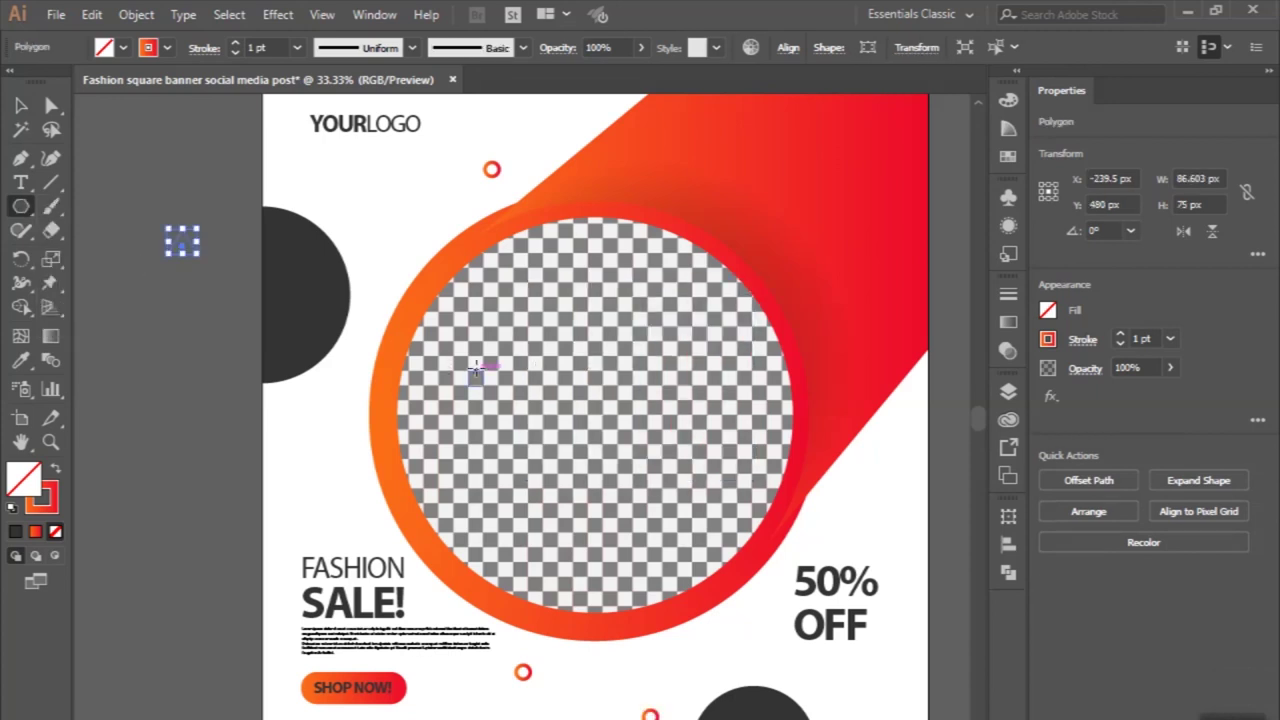
{"action": "left_click", "coordinate": [57, 469]}
- Shrink the triangle to about 50 by 44 px and move it onto the banner near the top
{"action": "left_click", "coordinate": [21, 107]}
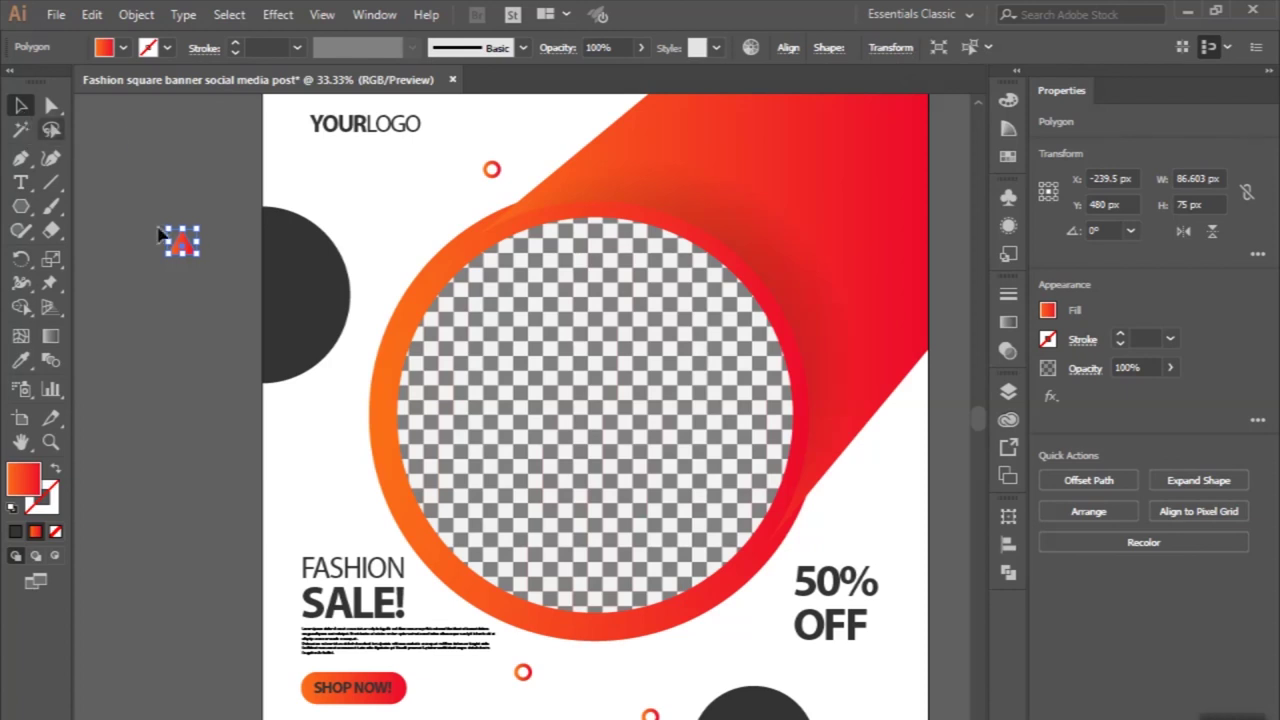
{"action": "key", "text": "ctrl+shift+a"}
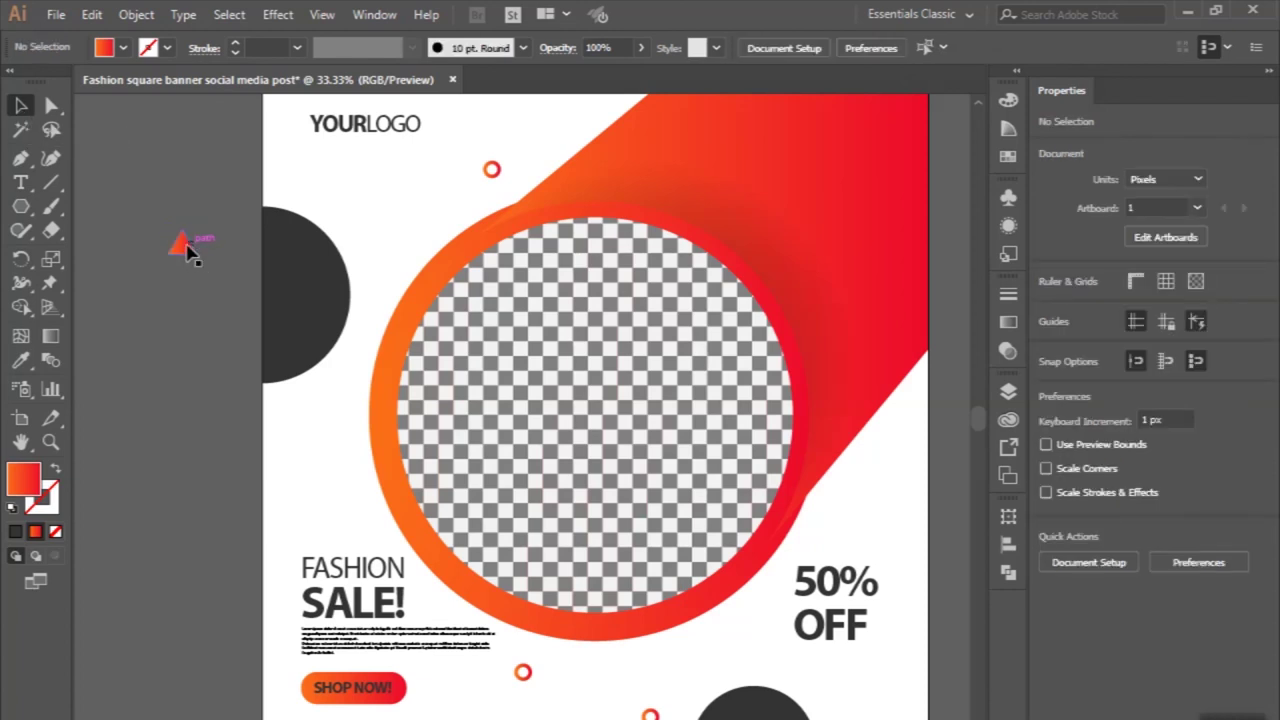
{"action": "left_click", "coordinate": [188, 250]}
{"action": "scroll", "coordinate": [200, 260], "scroll_direction": "up", "scroll_amount": 1}
{"action": "scroll", "coordinate": [213, 270], "scroll_direction": "up", "scroll_amount": 2}
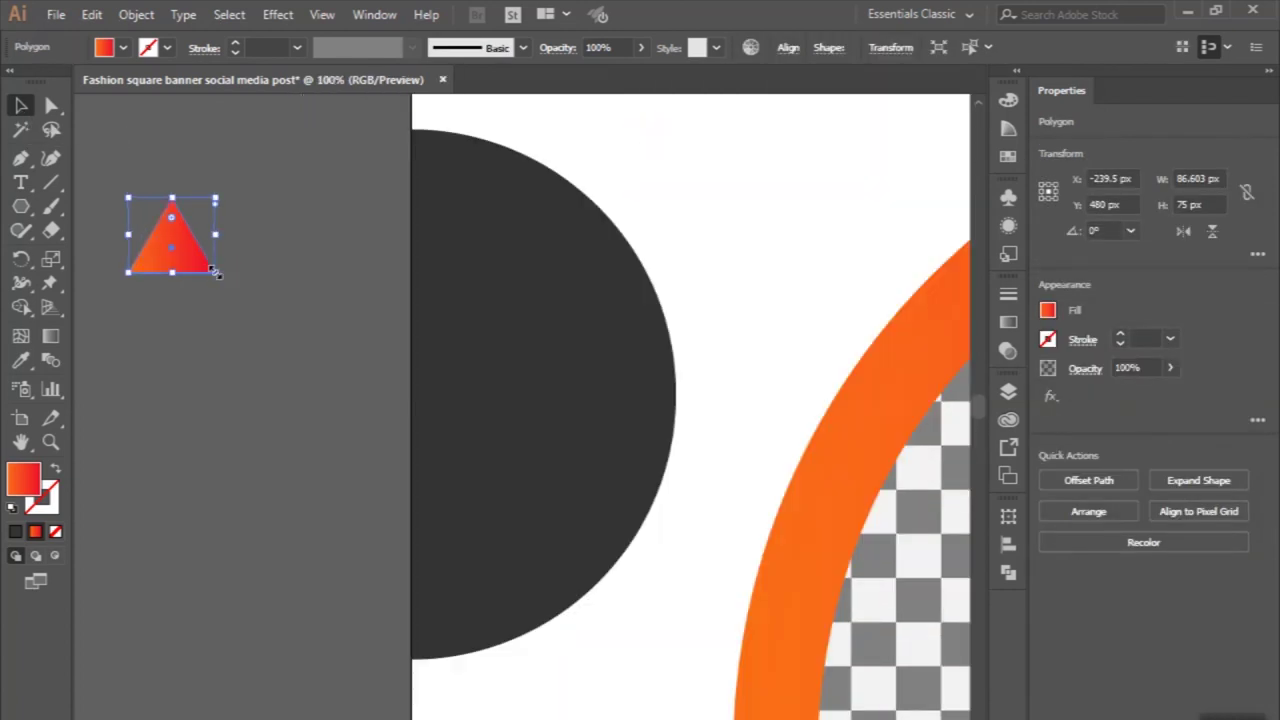
{"action": "mouse_move", "coordinate": [217, 272]}
{"action": "left_mouse_down"}
{"action": "mouse_move", "coordinate": [180, 258]}
{"action": "mouse_move", "coordinate": [542, 141]}
{"action": "left_mouse_up"}
{"action": "scroll", "coordinate": [178, 253], "scroll_direction": "down", "scroll_amount": 2}
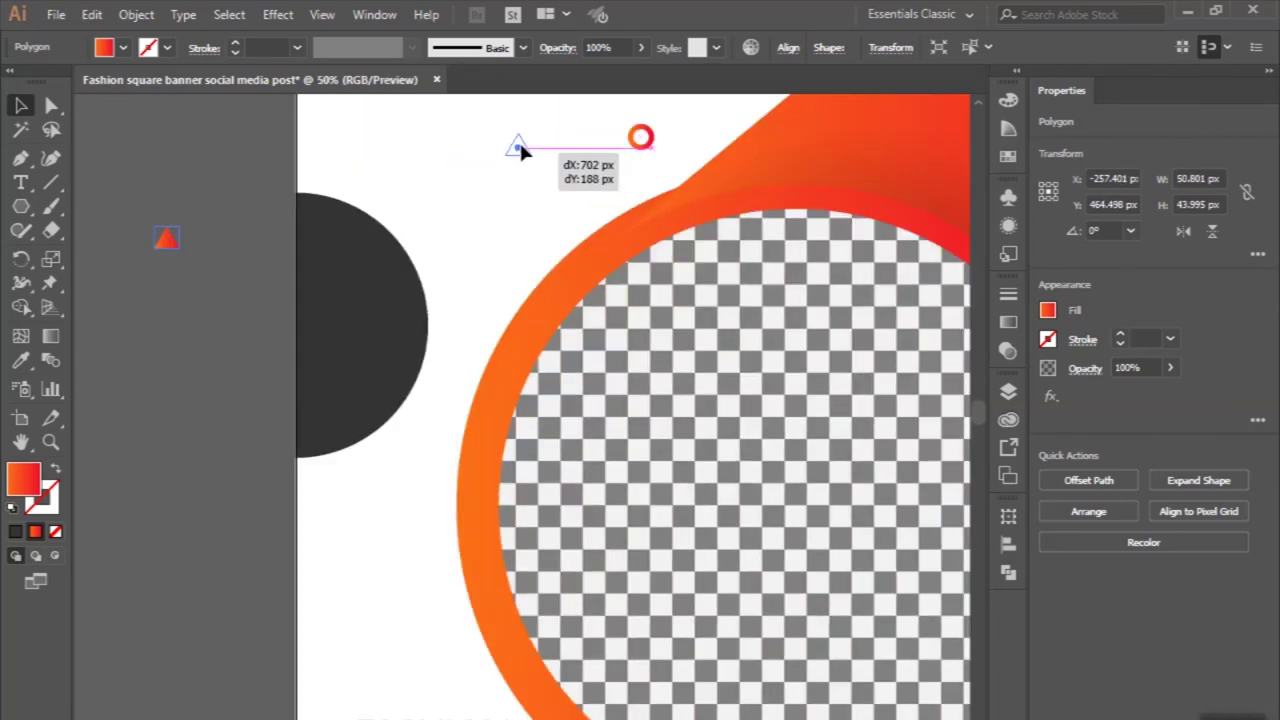
{"action": "mouse_move", "coordinate": [542, 141]}
{"action": "left_mouse_down"}
{"action": "mouse_move", "coordinate": [566, 232]}
{"action": "mouse_move", "coordinate": [391, 130]}
{"action": "left_mouse_up"}
- Place triangle copies below the logo and near the dark circle
{"action": "mouse_move", "coordinate": [393, 135]}
{"action": "left_mouse_down"}
{"action": "mouse_move", "coordinate": [467, 348]}
{"action": "mouse_move", "coordinate": [474, 310]}
{"action": "left_mouse_up"}
{"action": "left_click_drag", "start_coordinate": [565, 220], "coordinate": [646, 148]}
{"action": "key", "text": "ctrl+minus"}
- Select the three small triangles and Alt-drag copies beside the 50% OFF text
{"action": "left_click", "coordinate": [580, 190]}
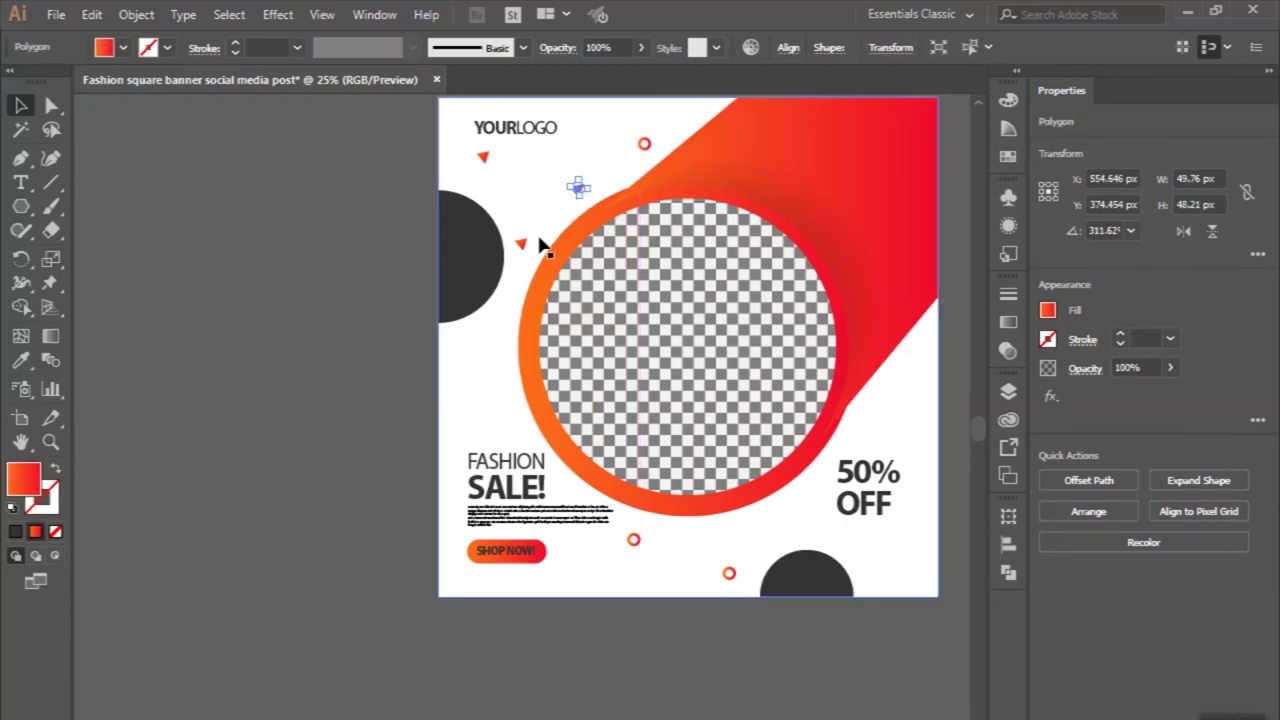
{"action": "left_click", "coordinate": [521, 247], "text": "shift"}
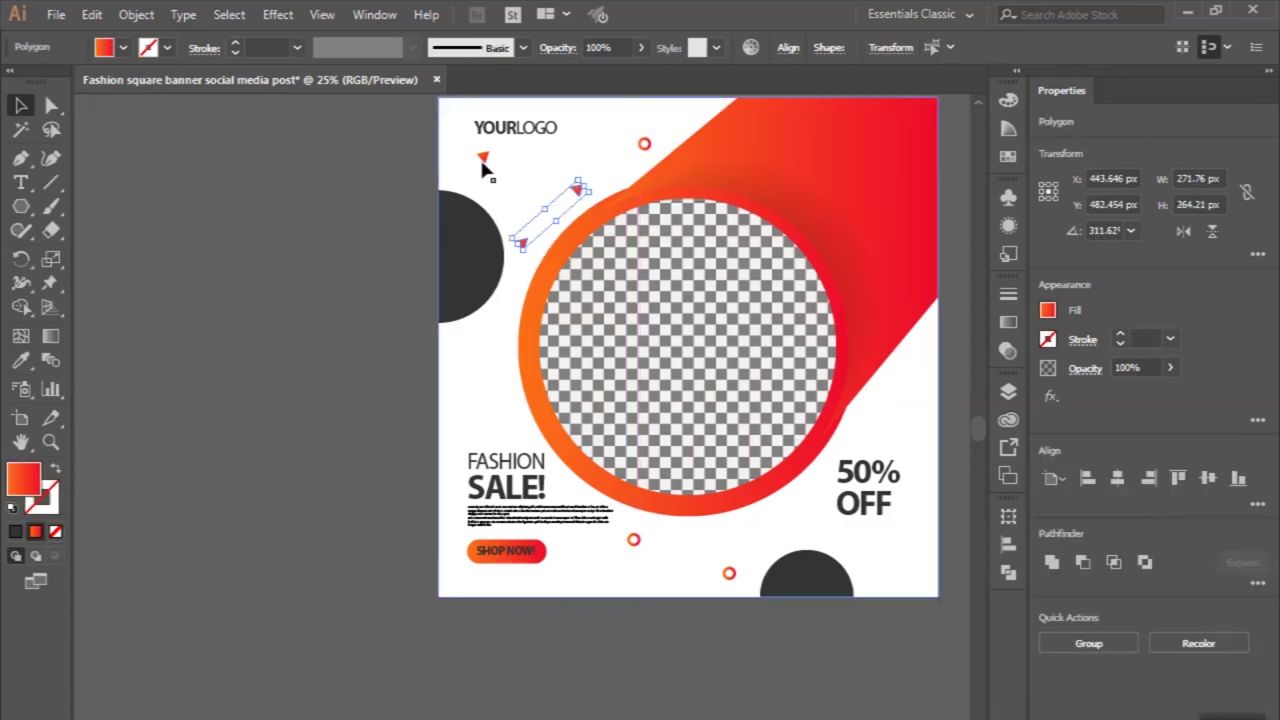
{"action": "left_click", "coordinate": [484, 158], "text": "shift"}
{"action": "left_click_drag", "start_coordinate": [484, 160], "coordinate": [840, 462]}
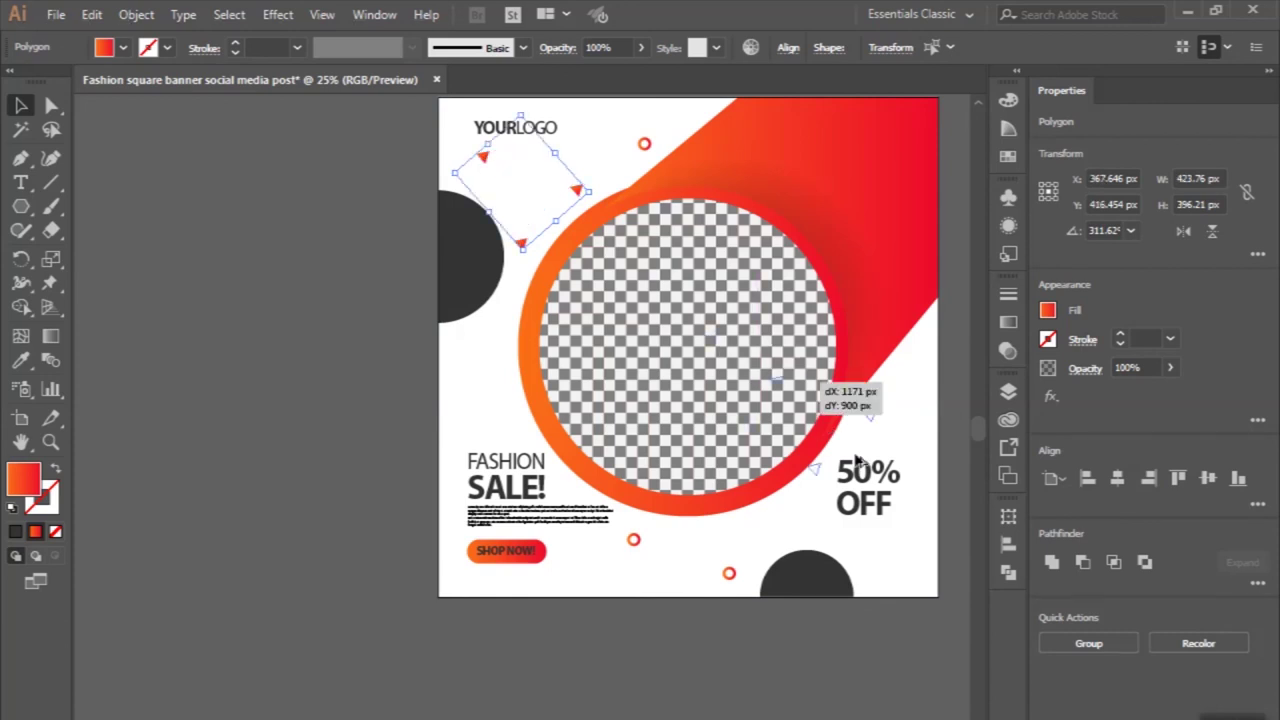
{"action": "mouse_move", "coordinate": [838, 470]}
{"action": "left_mouse_down"}
{"action": "mouse_move", "coordinate": [899, 473]}
{"action": "mouse_move", "coordinate": [880, 438]}
{"action": "left_mouse_up"}
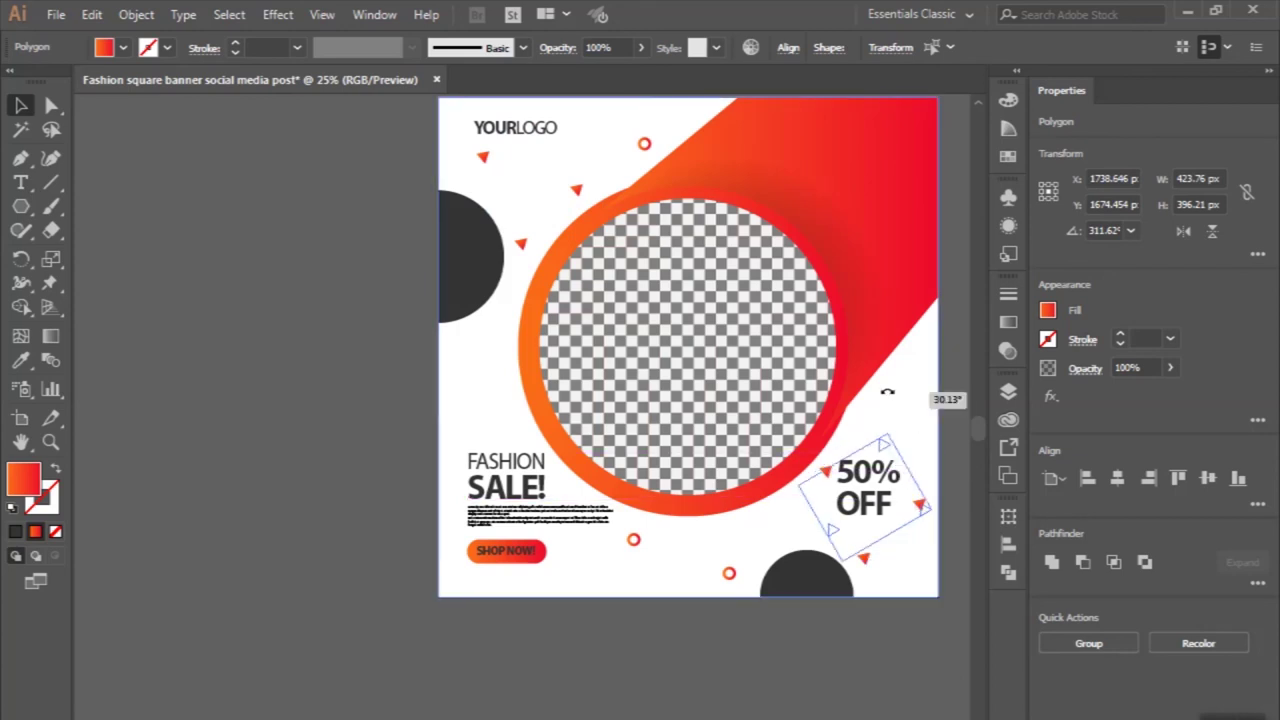
- Reposition the triangle copies around 50% OFF, rotating one to about 328°
{"action": "double_click", "coordinate": [880, 442]}
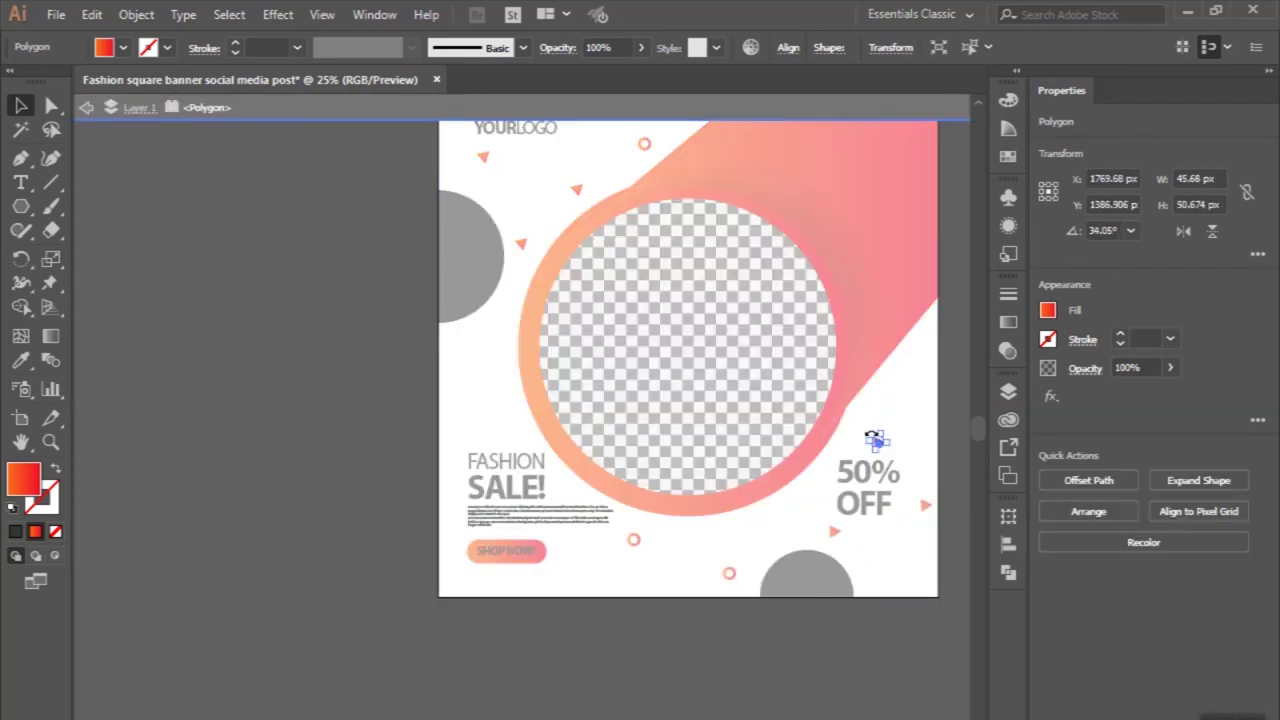
{"action": "double_click", "coordinate": [897, 414]}
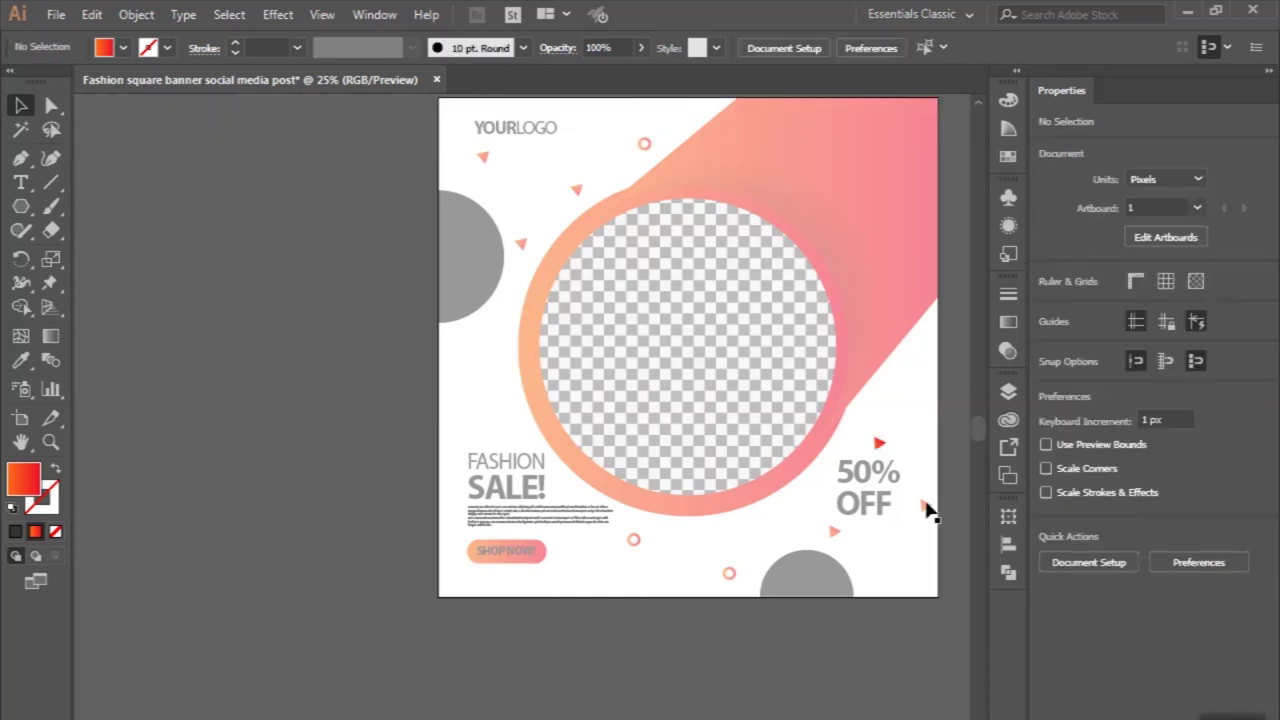
{"action": "scroll", "coordinate": [927, 511], "scroll_direction": "up", "scroll_amount": 1}
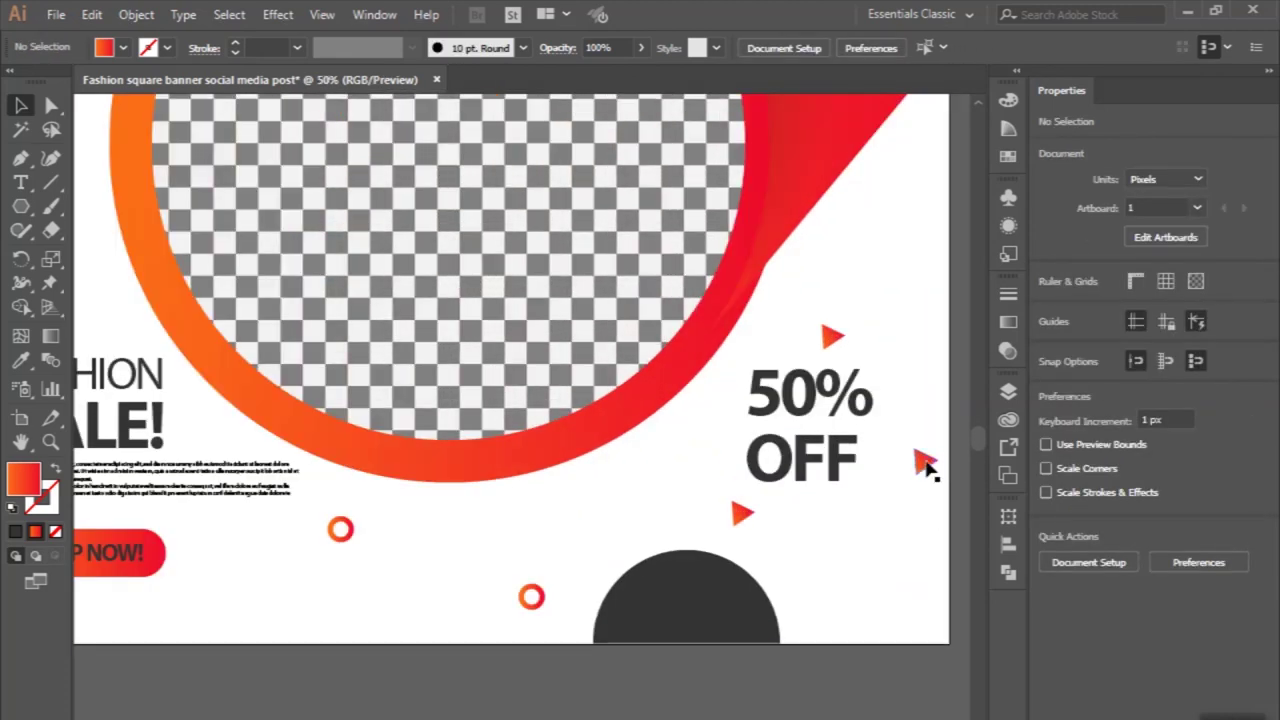
{"action": "left_click_drag", "start_coordinate": [921, 467], "coordinate": [857, 537]}
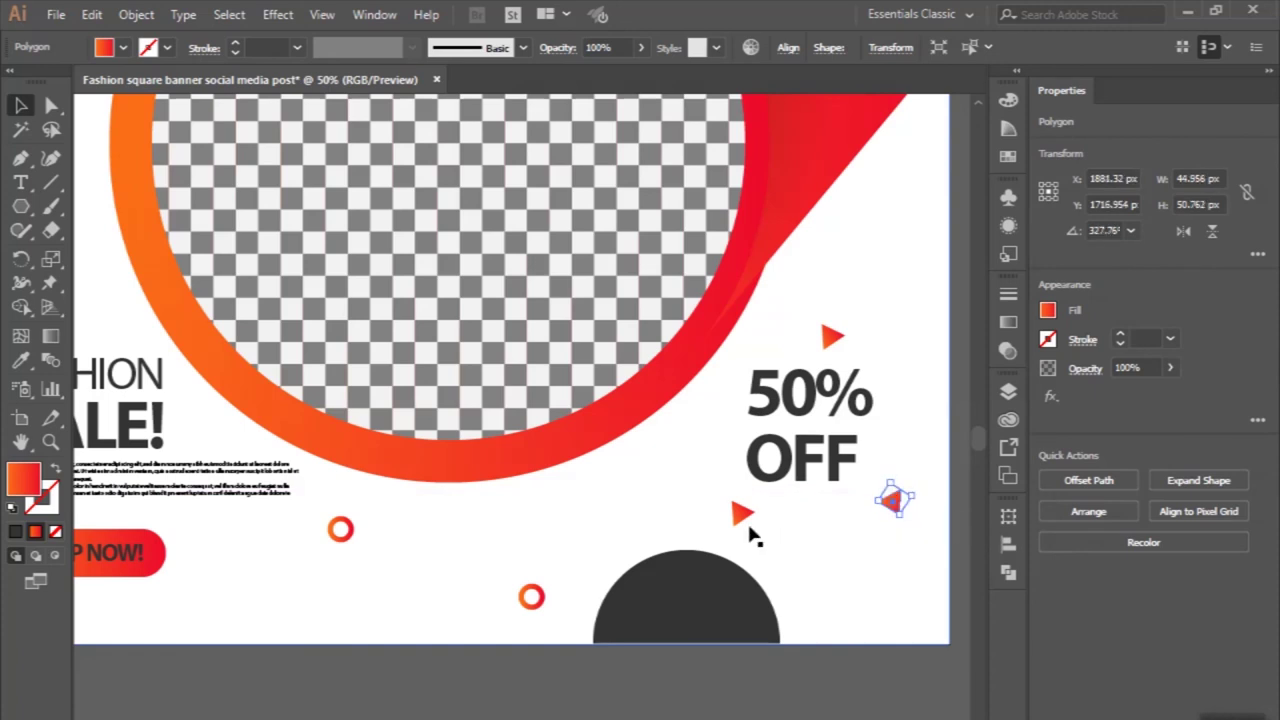
{"action": "left_click_drag", "start_coordinate": [738, 512], "coordinate": [700, 454]}
{"action": "left_click_drag", "start_coordinate": [833, 337], "coordinate": [799, 297]}
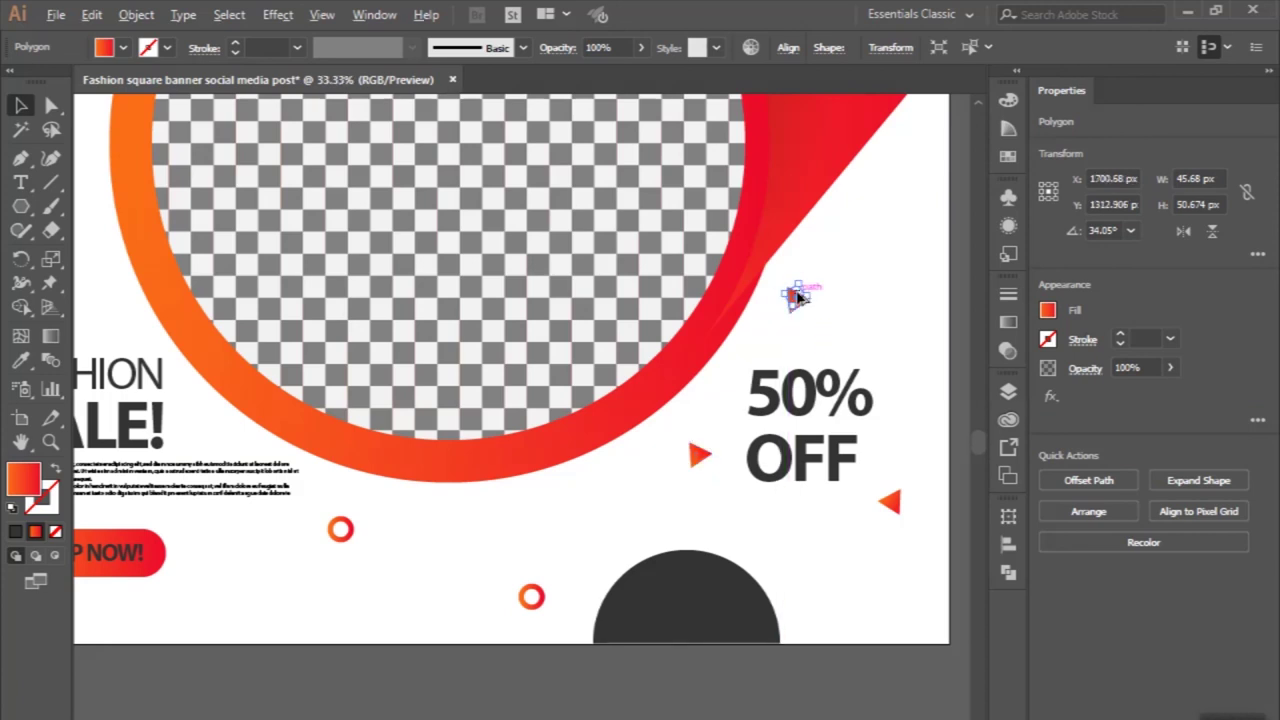
{"action": "scroll", "coordinate": [797, 295], "scroll_direction": "down", "scroll_amount": 2}
{"action": "left_click", "coordinate": [707, 603]}
{"action": "scroll", "coordinate": [707, 603], "scroll_direction": "right", "scroll_amount": 2}
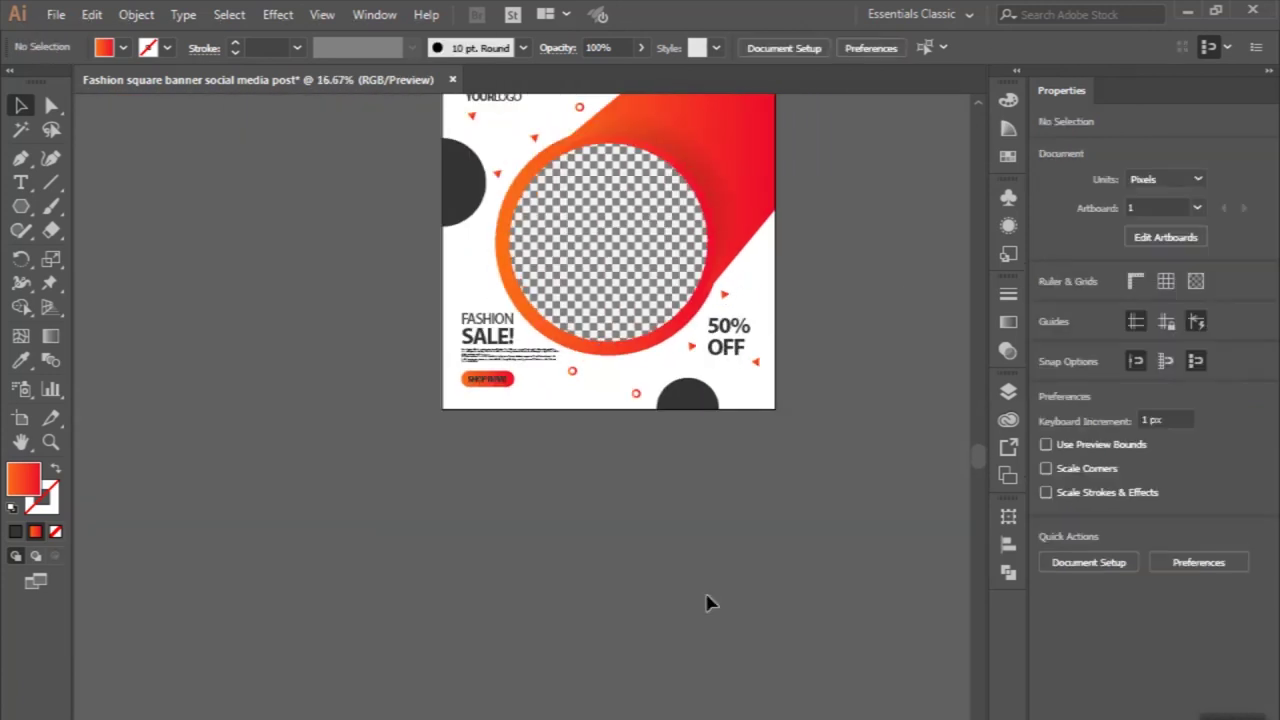
{"action": "scroll", "coordinate": [707, 603], "scroll_direction": "up", "scroll_amount": 2}
{"action": "scroll", "coordinate": [707, 603], "scroll_direction": "right", "scroll_amount": 2}
{"action": "scroll", "coordinate": [714, 557], "scroll_direction": "up", "scroll_amount": 1}
{"action": "scroll", "coordinate": [713, 557], "scroll_direction": "up", "scroll_amount": 2}
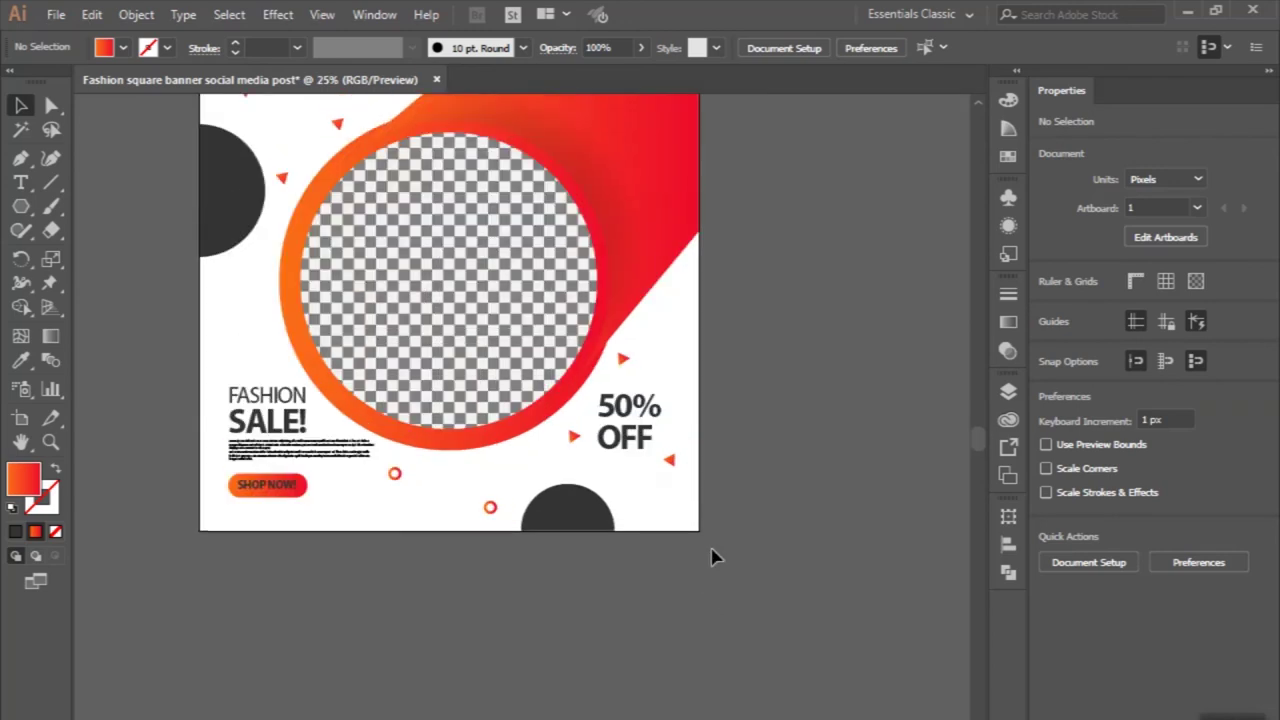
{"action": "scroll", "coordinate": [713, 557], "scroll_direction": "up", "scroll_amount": 2}
{"action": "scroll", "coordinate": [713, 557], "scroll_direction": "up", "scroll_amount": 1}
{"action": "scroll", "coordinate": [713, 557], "scroll_direction": "left", "scroll_amount": 1}
{"action": "scroll", "coordinate": [713, 557], "scroll_direction": "down", "scroll_amount": 1}
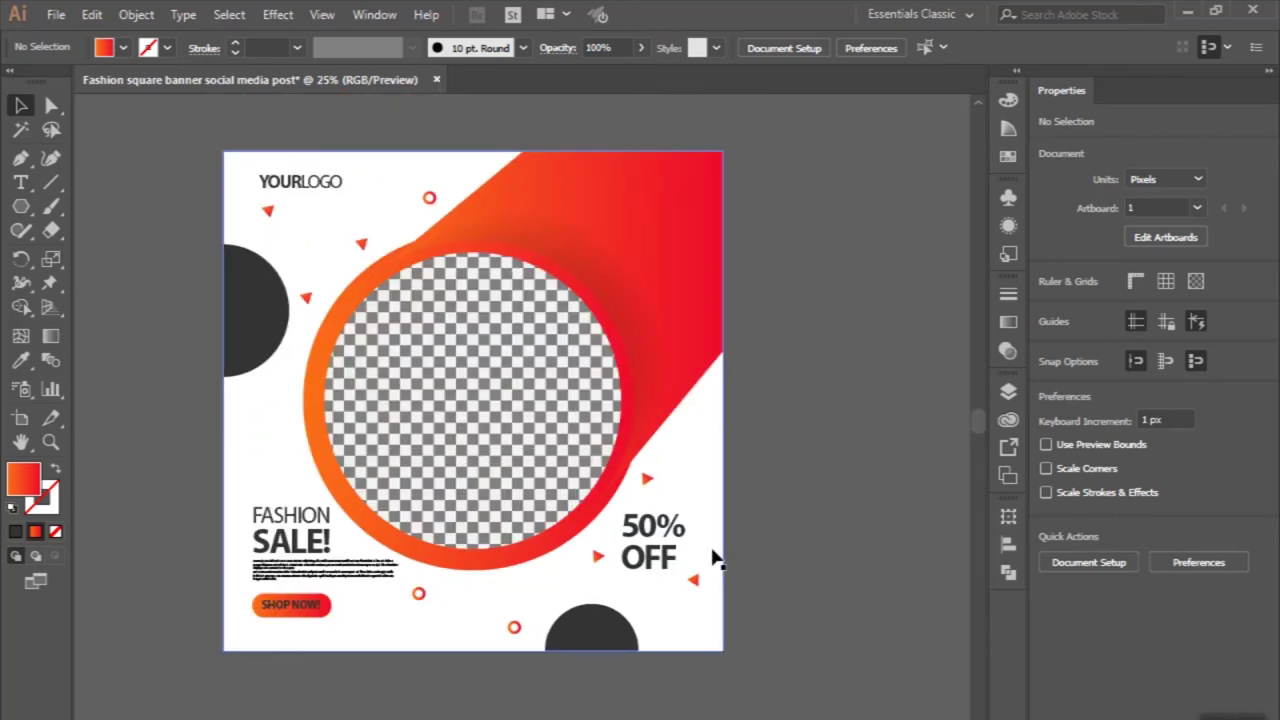
{"action": "scroll", "coordinate": [713, 557], "scroll_direction": "left", "scroll_amount": 1}
{"action": "scroll", "coordinate": [713, 557], "scroll_direction": "down", "scroll_amount": 1}
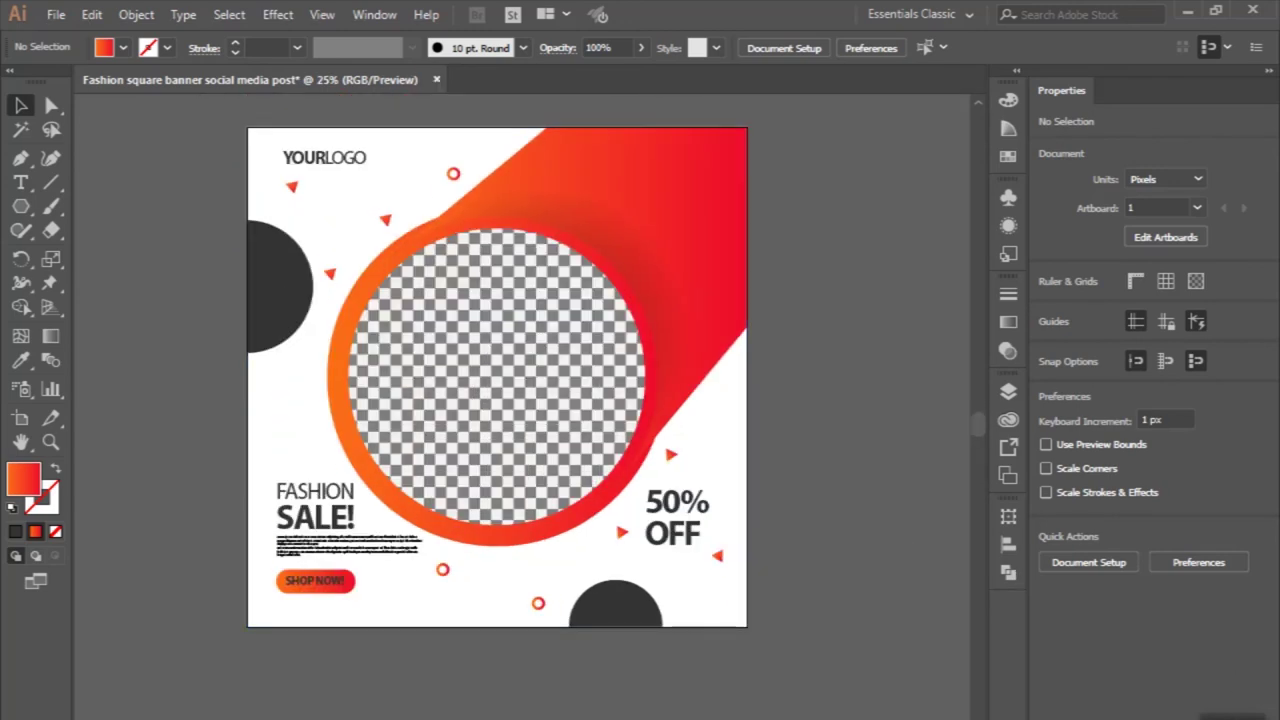